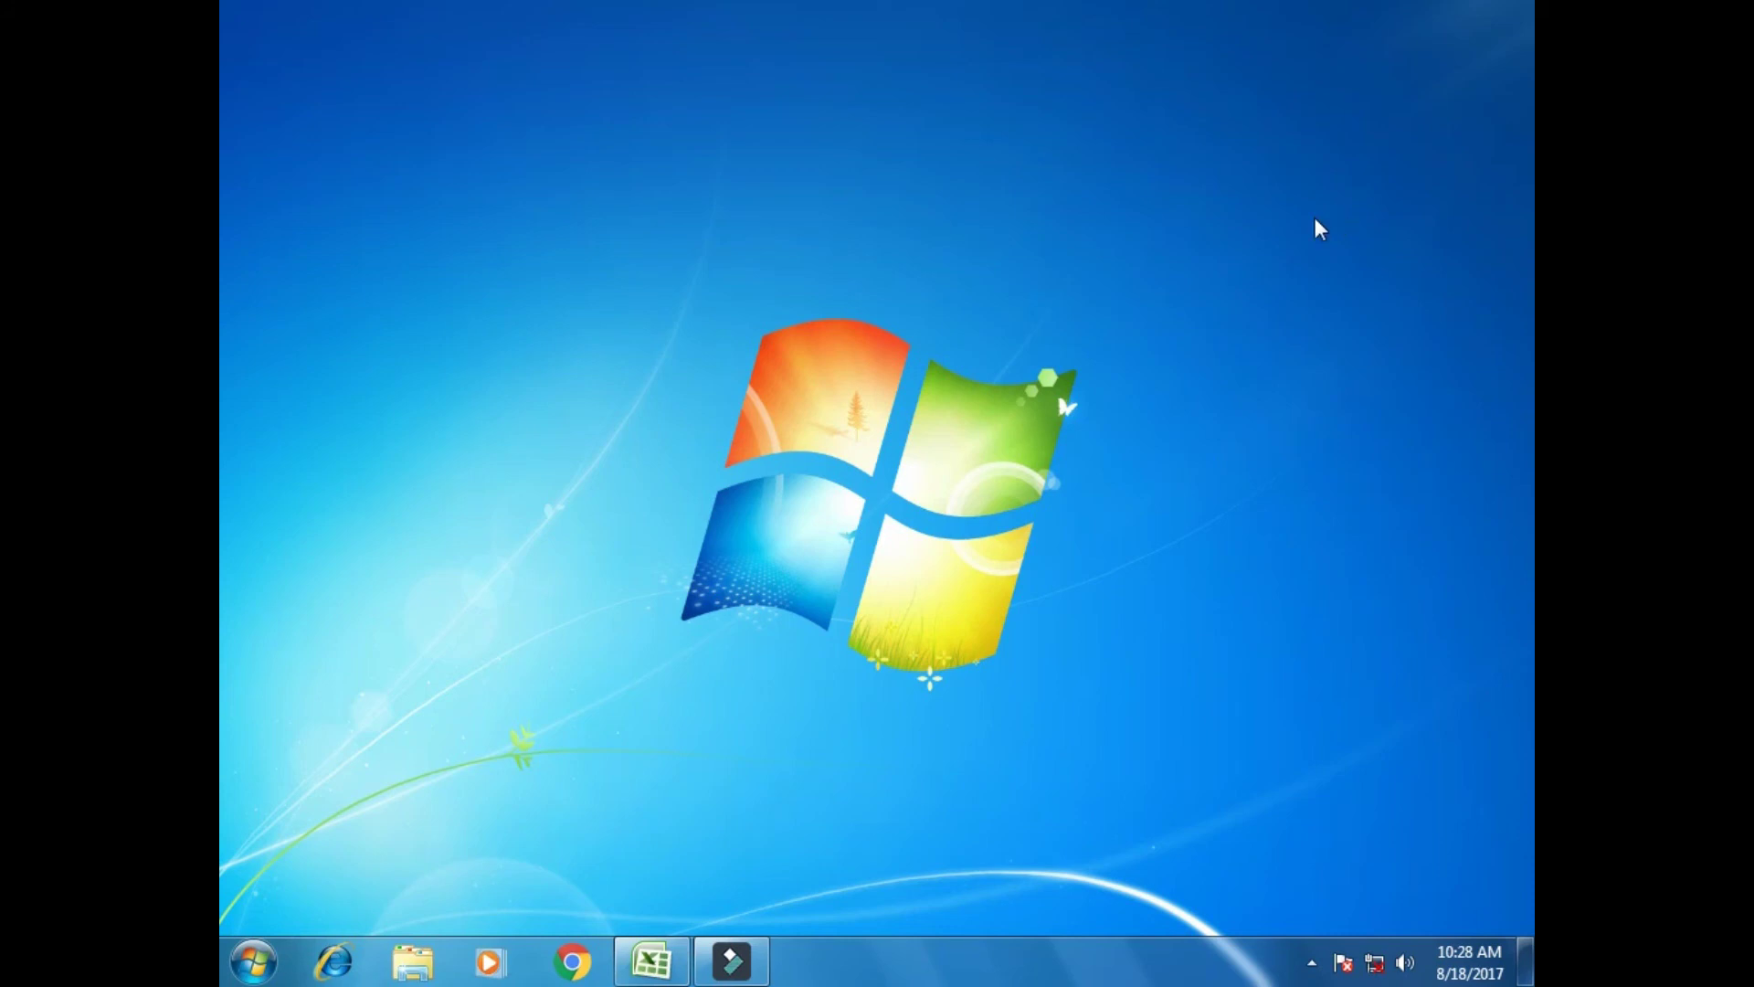
Switch to Excel with the Excel Tips & Tricks workbook and select cell C7 on Sheet1.
{"action": "left_click", "coordinate": [650, 961]}
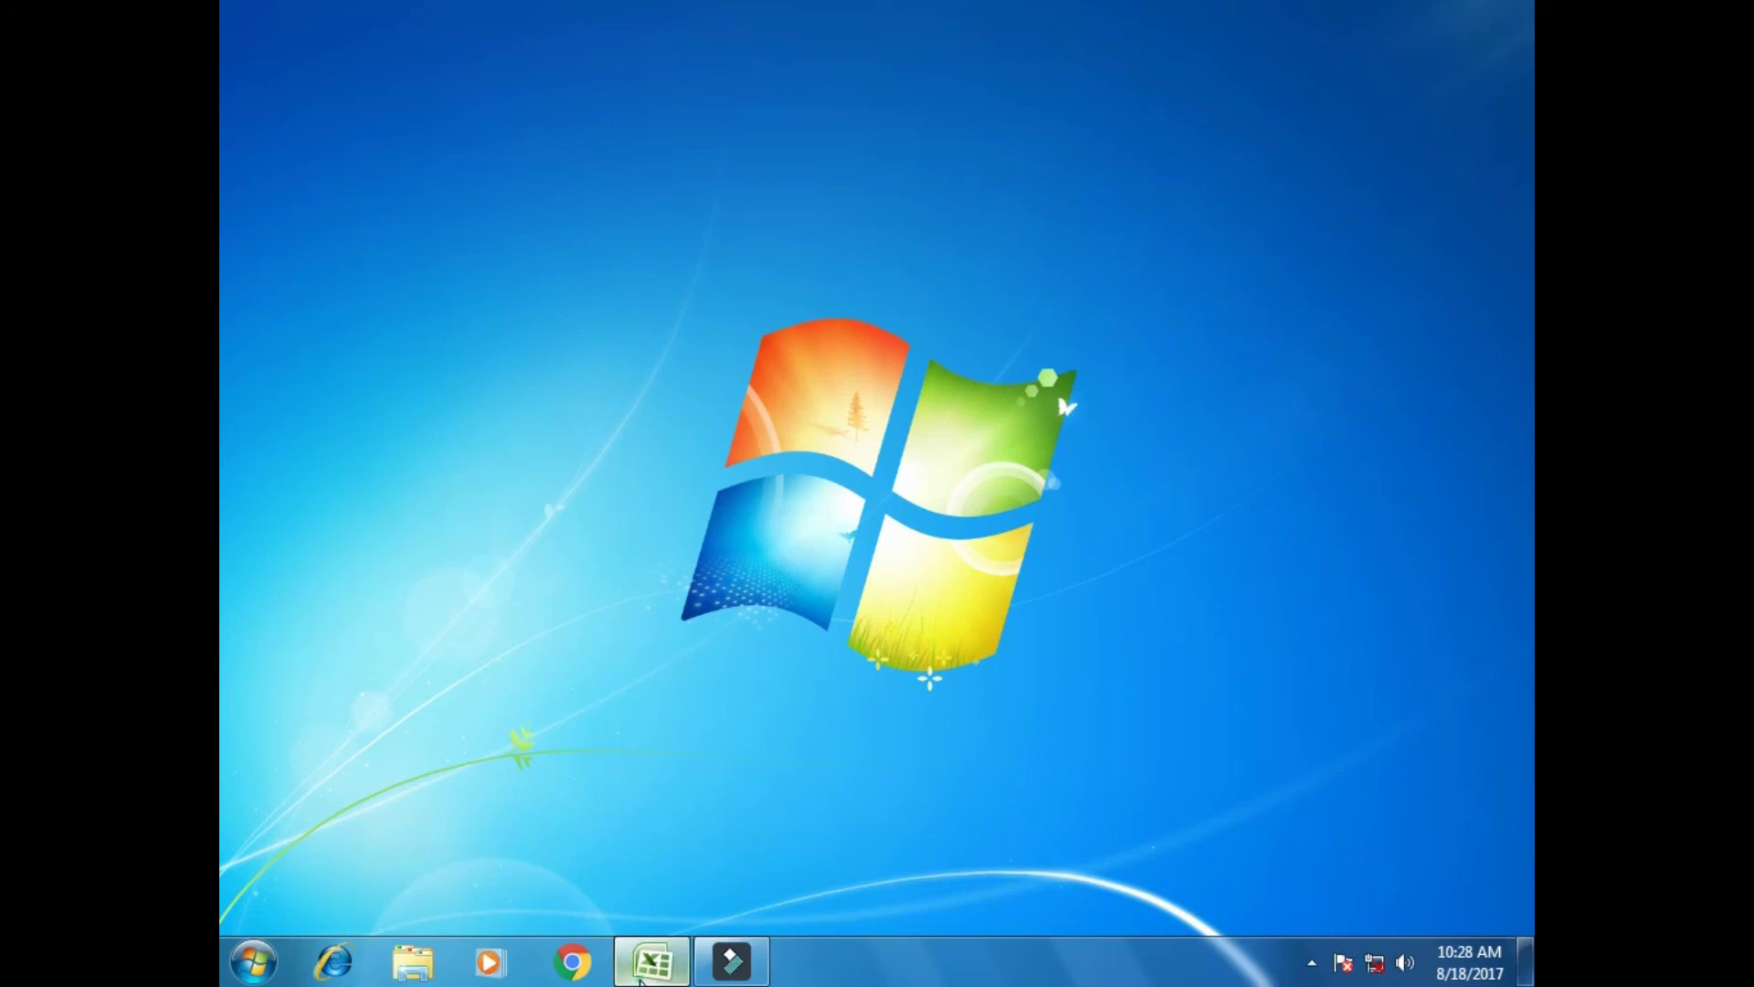
{"action": "left_click", "coordinate": [1074, 532]}
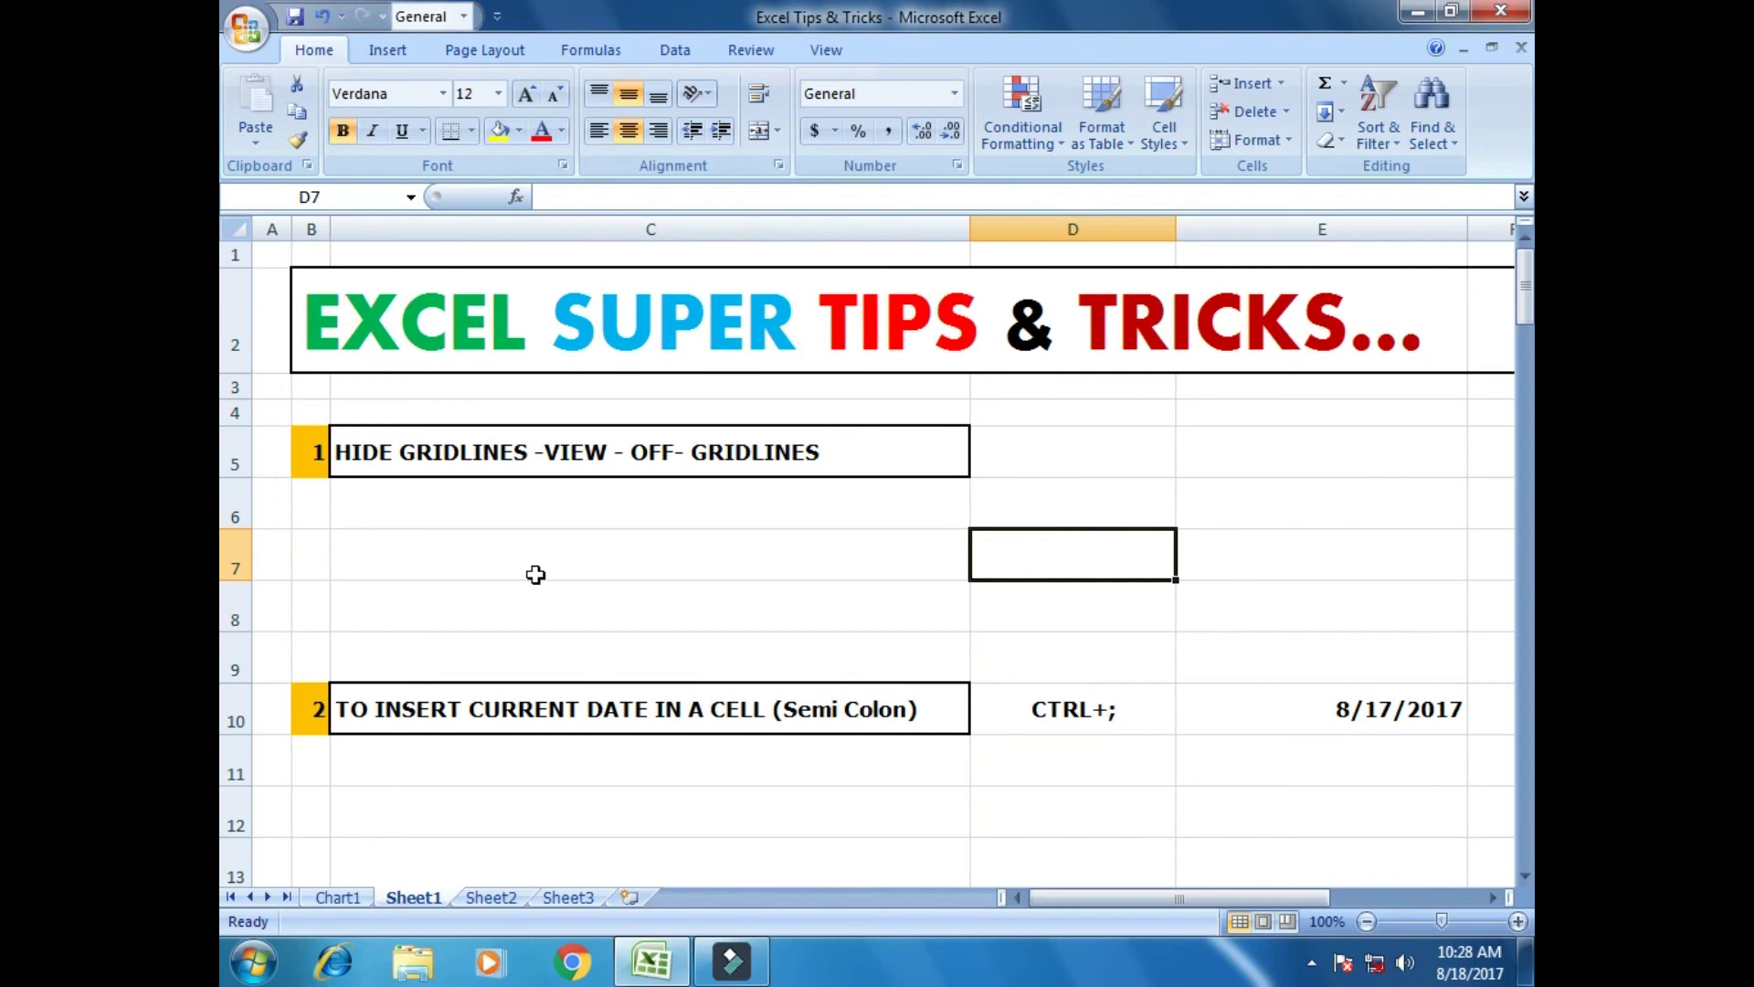
{"action": "left_click", "coordinate": [605, 578]}
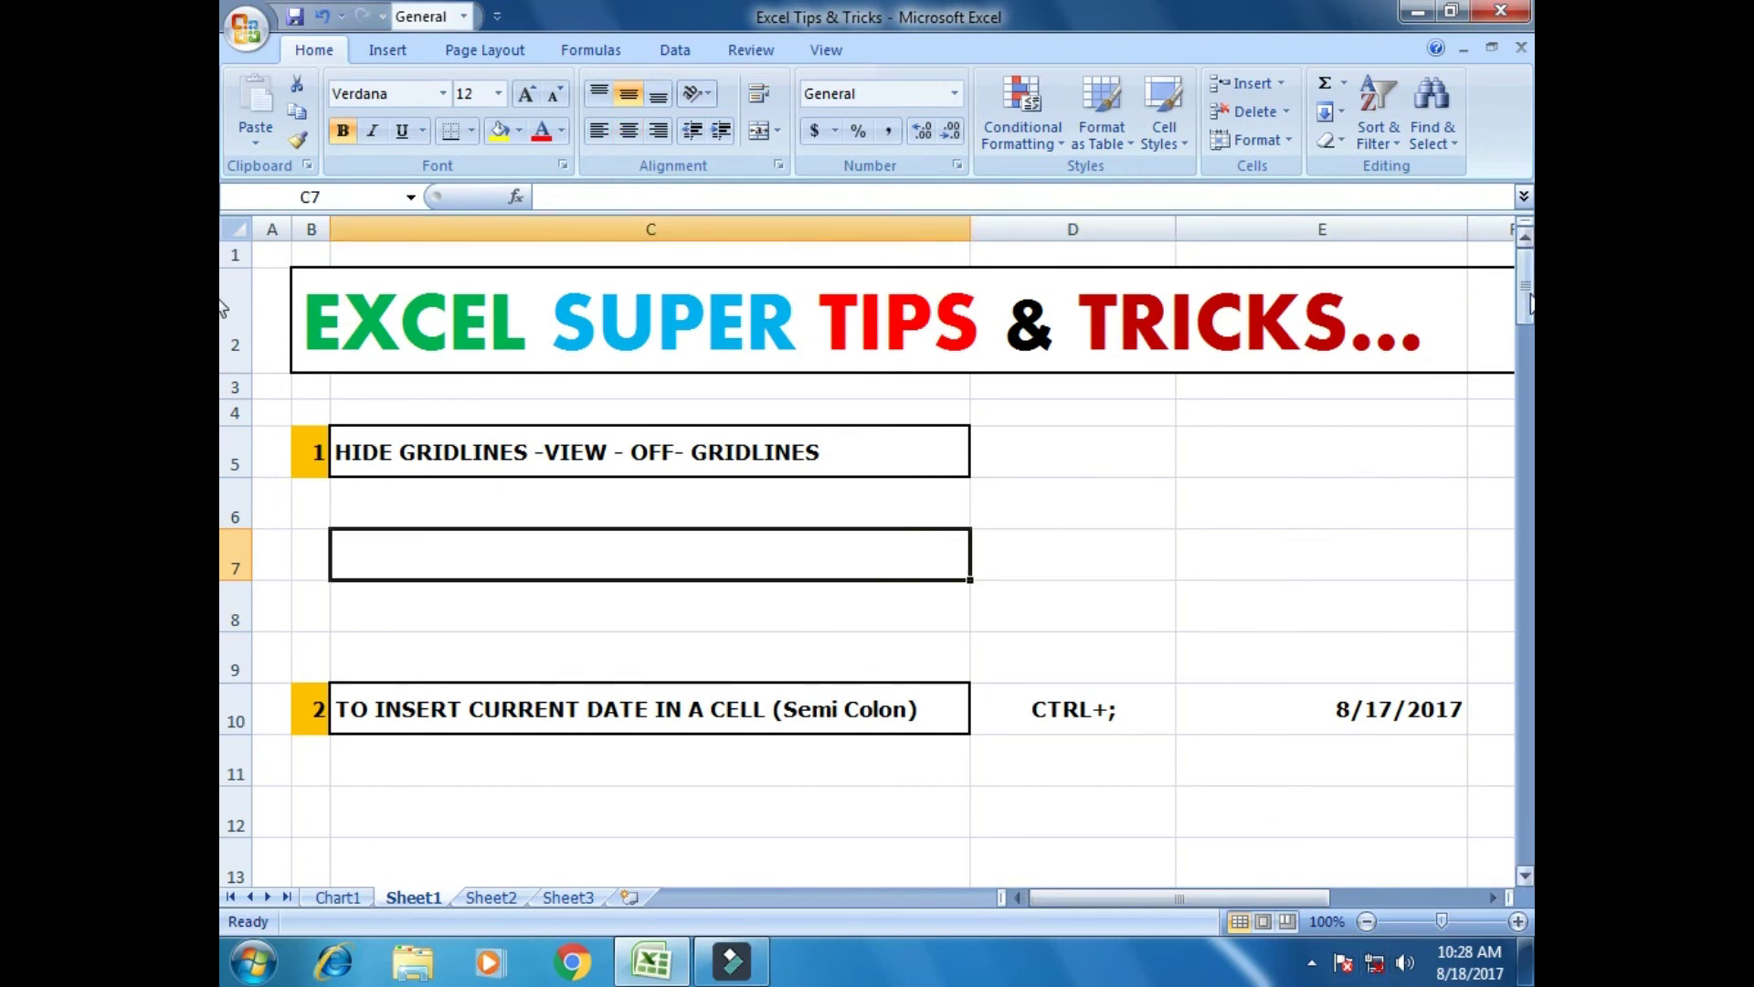
Examine the gridlines across Sheet1 around the title banner and the first tip.
{"action": "left_click_drag", "start_coordinate": [1525, 283], "coordinate": [1525, 335]}
{"action": "left_click_drag", "start_coordinate": [224, 354], "coordinate": [220, 643]}
{"action": "left_click_drag", "start_coordinate": [1527, 637], "coordinate": [1506, 283]}
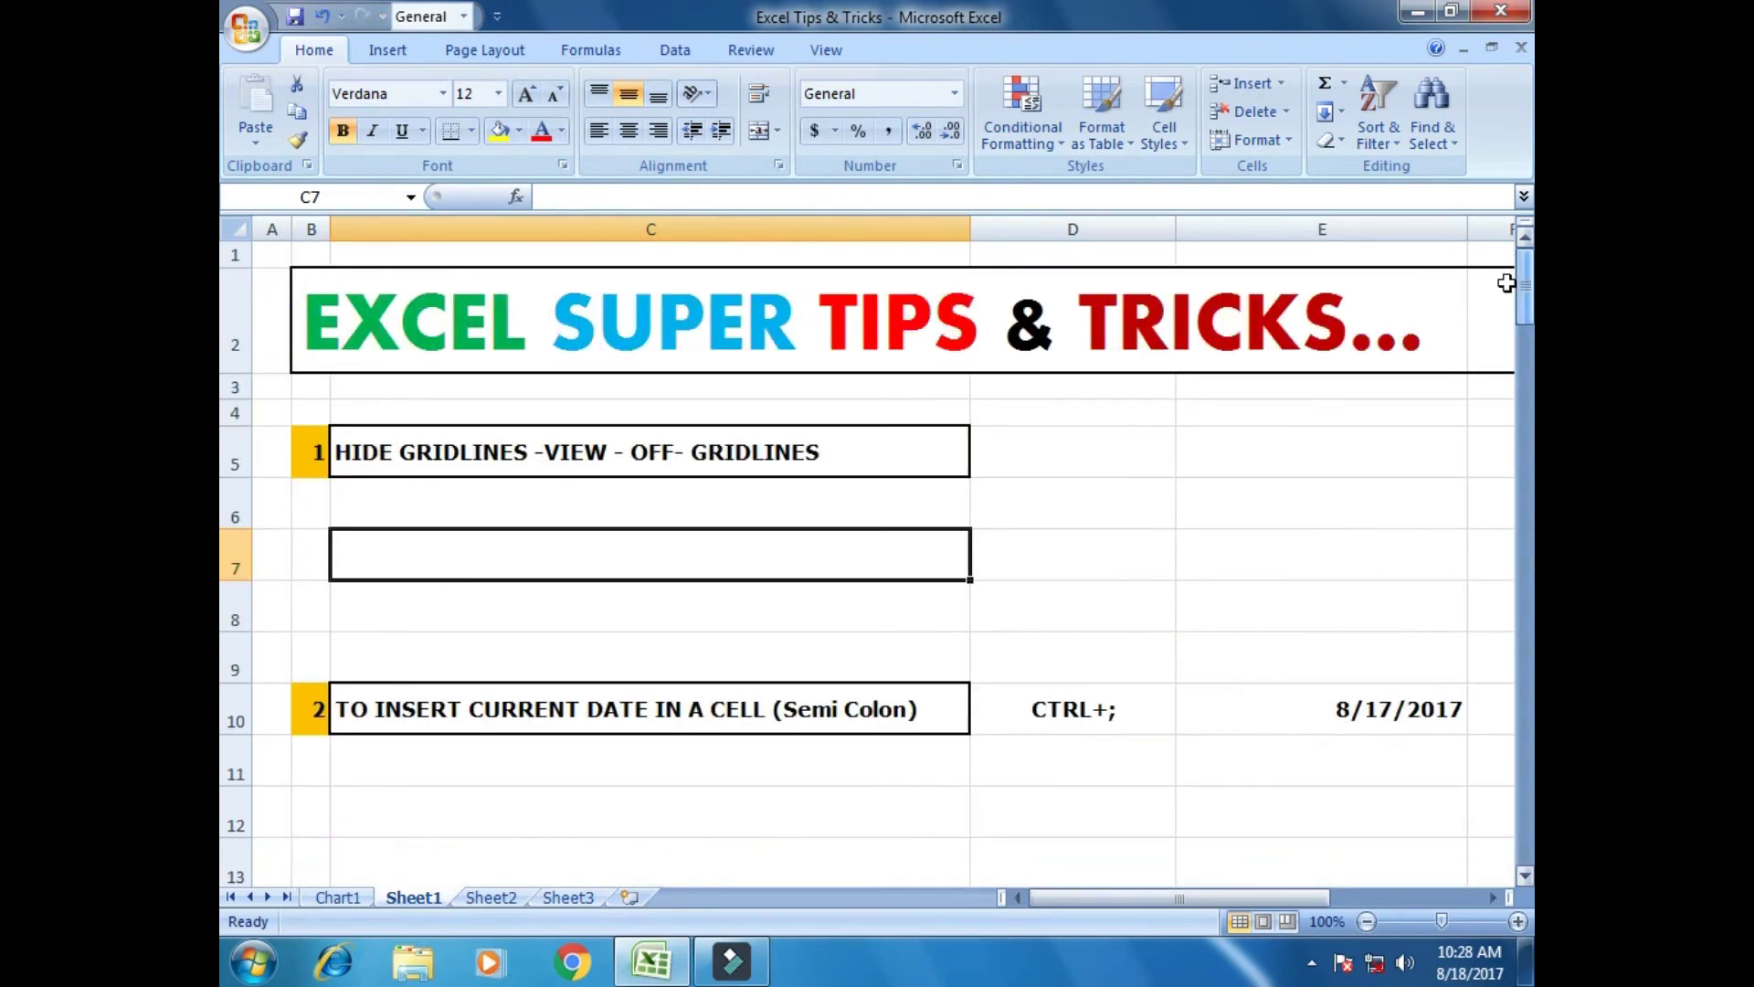
{"action": "left_click", "coordinate": [1268, 447]}
{"action": "key", "text": "Right"}
{"action": "key", "text": "Right"}
{"action": "key", "text": "Right"}
{"action": "key", "text": "Right"}
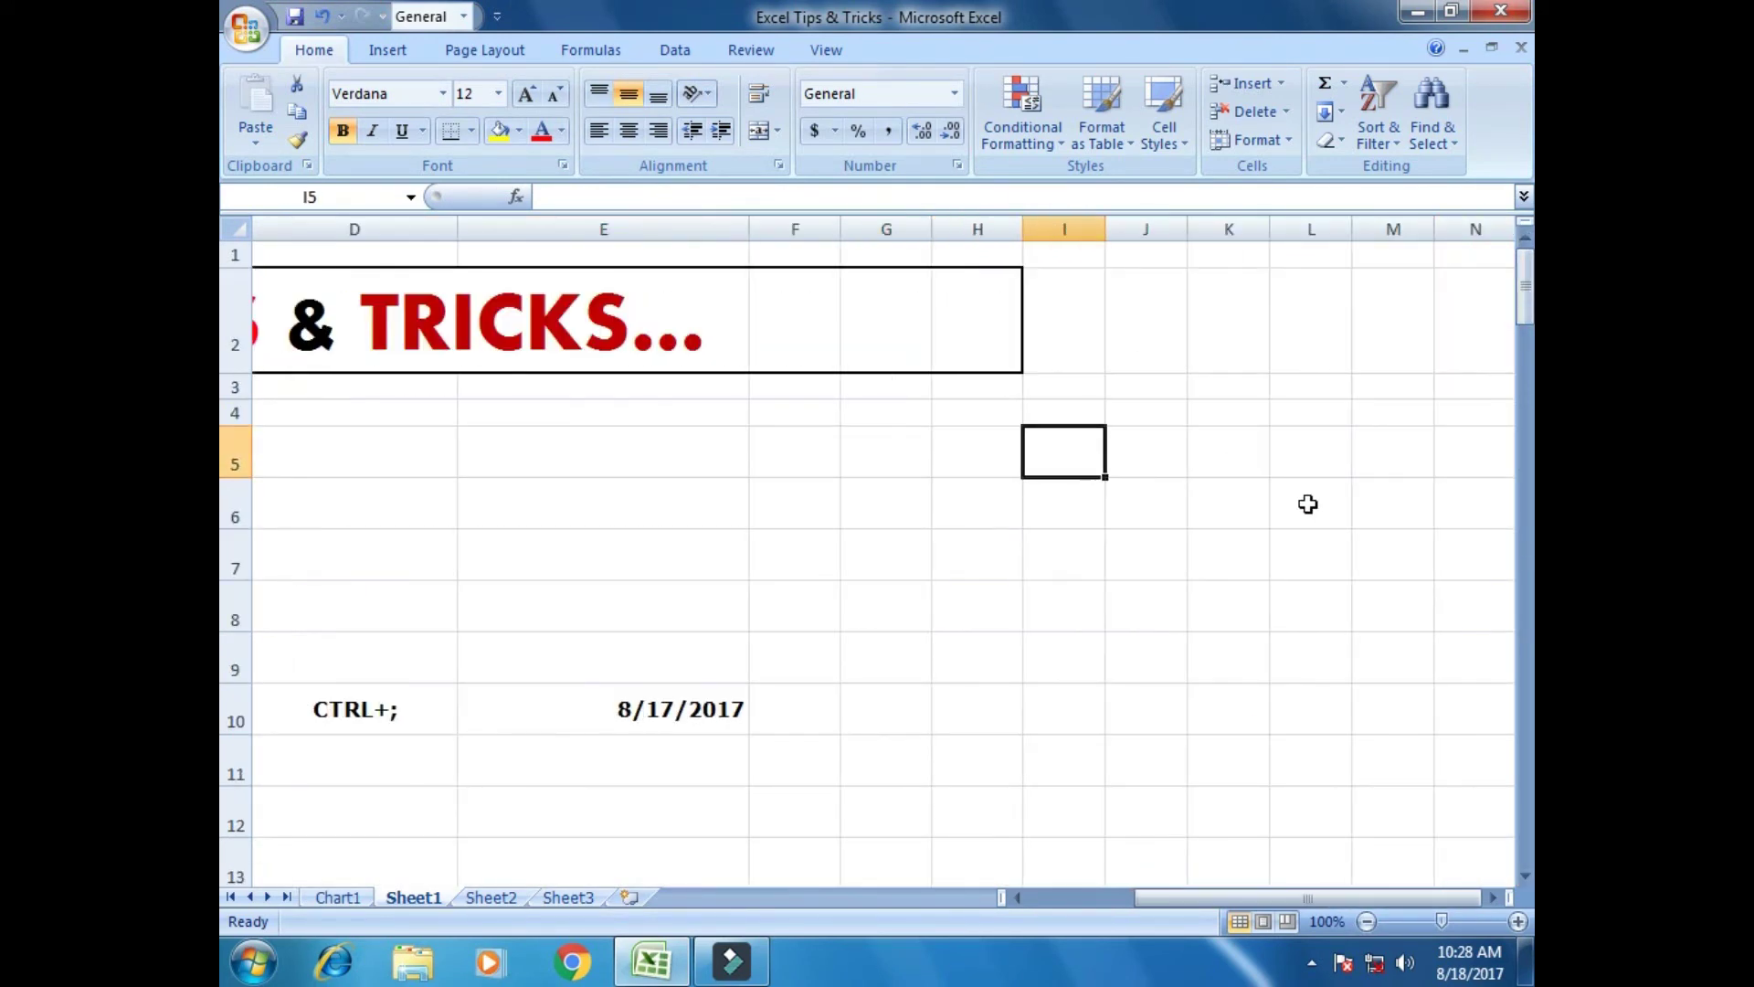
{"action": "key", "text": "Left"}
{"action": "key", "text": "Left"}
{"action": "key", "text": "Left"}
{"action": "key", "text": "Left"}
{"action": "key", "text": "Left"}
{"action": "key", "text": "Left"}
{"action": "key", "text": "Left"}
{"action": "key", "text": "Left"}
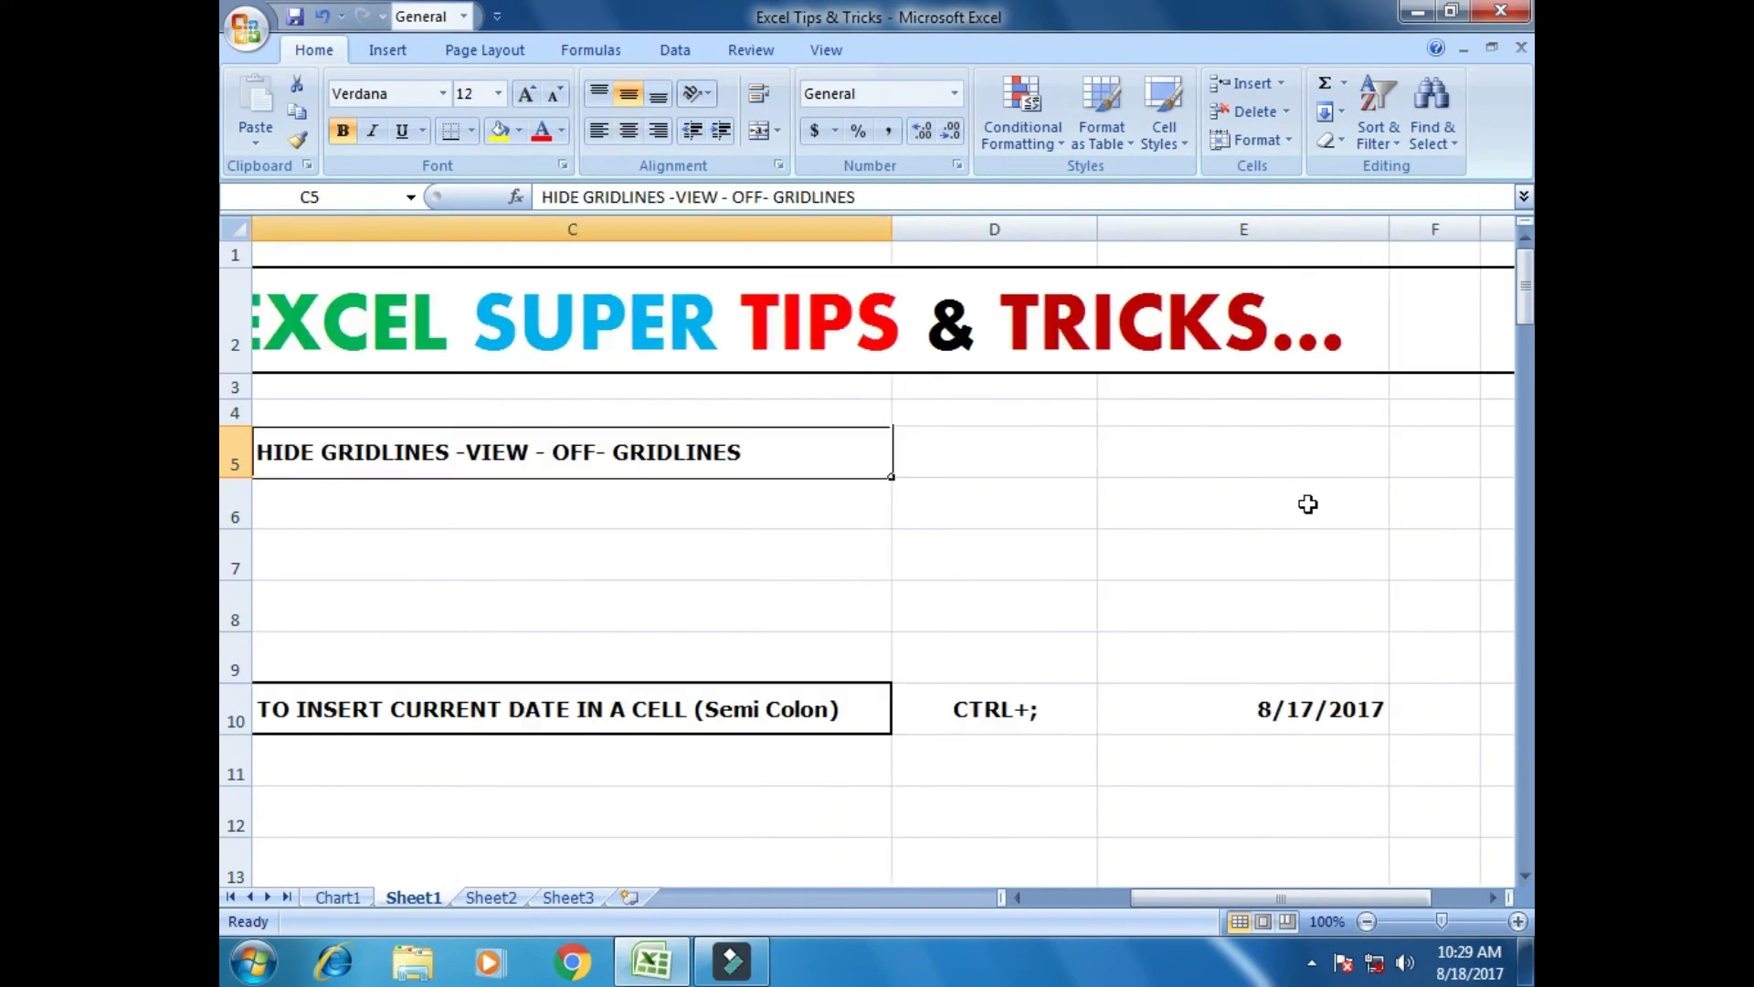
{"action": "key", "text": "Down"}
{"action": "key", "text": "Down"}
{"action": "key", "text": "Right"}
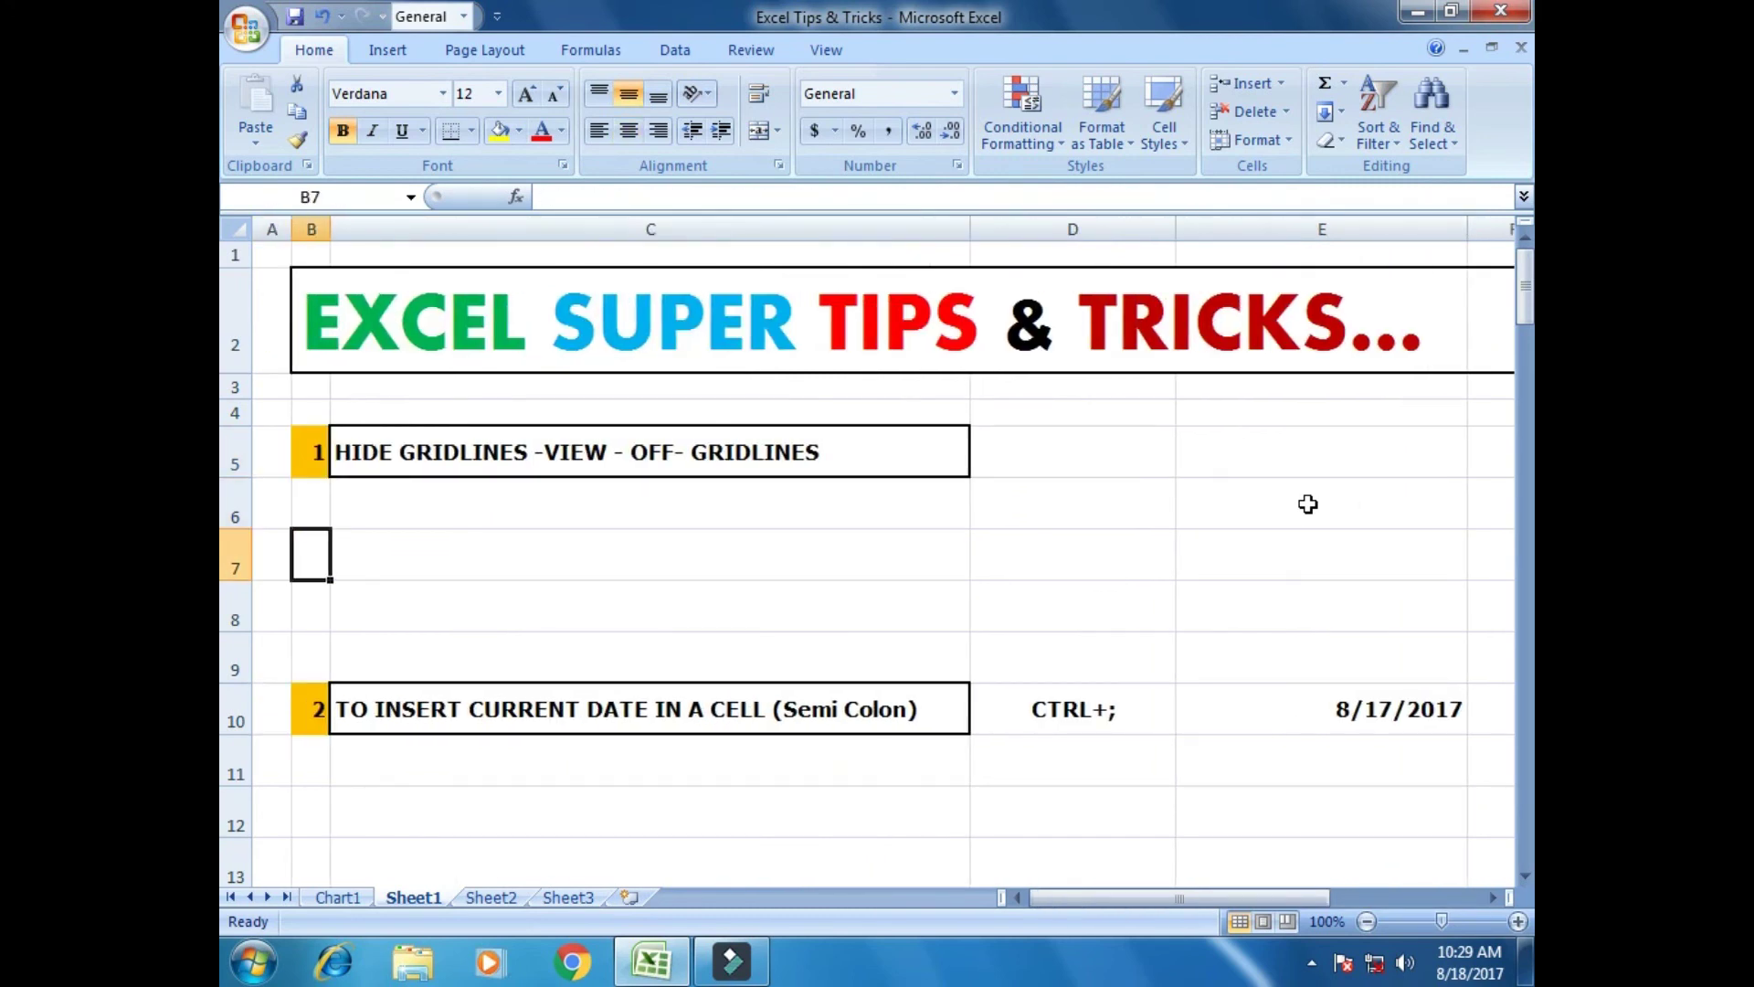
{"action": "key", "text": "Right"}
{"action": "key", "text": "Right"}
{"action": "key", "text": "Up"}
{"action": "key", "text": "Up"}
{"action": "key", "text": "Right"}
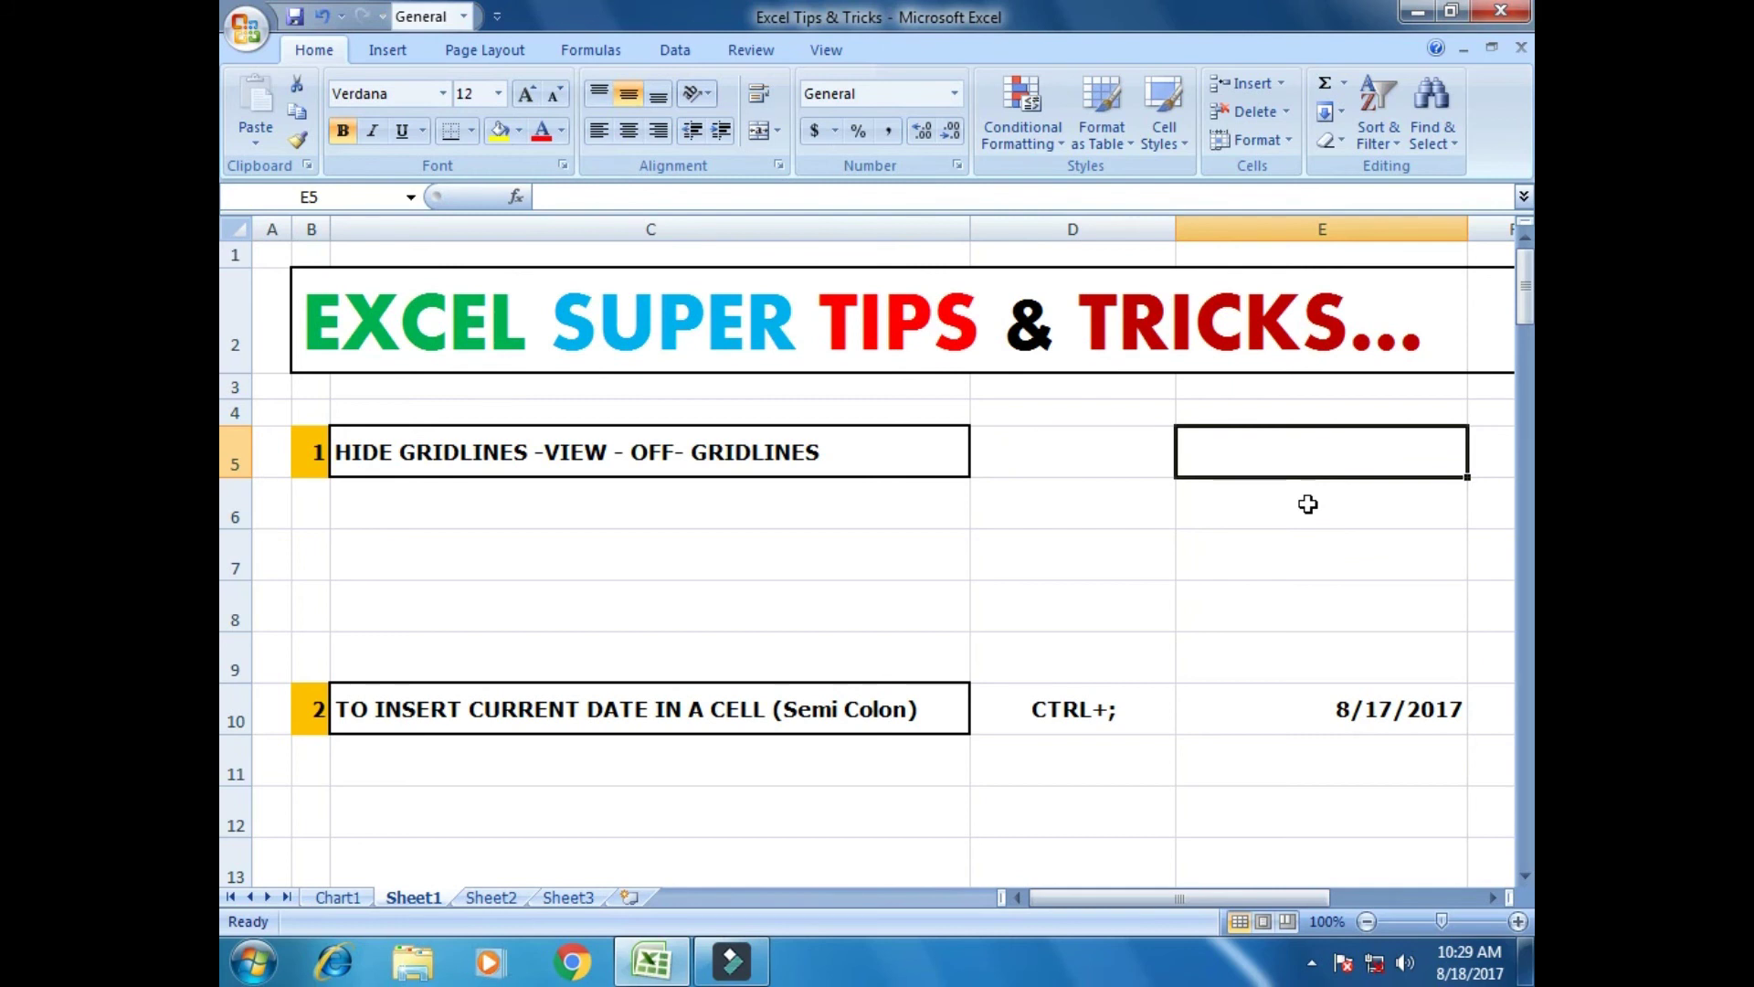
Hide the gridlines on Sheet1.
{"action": "left_click", "coordinate": [828, 50]}
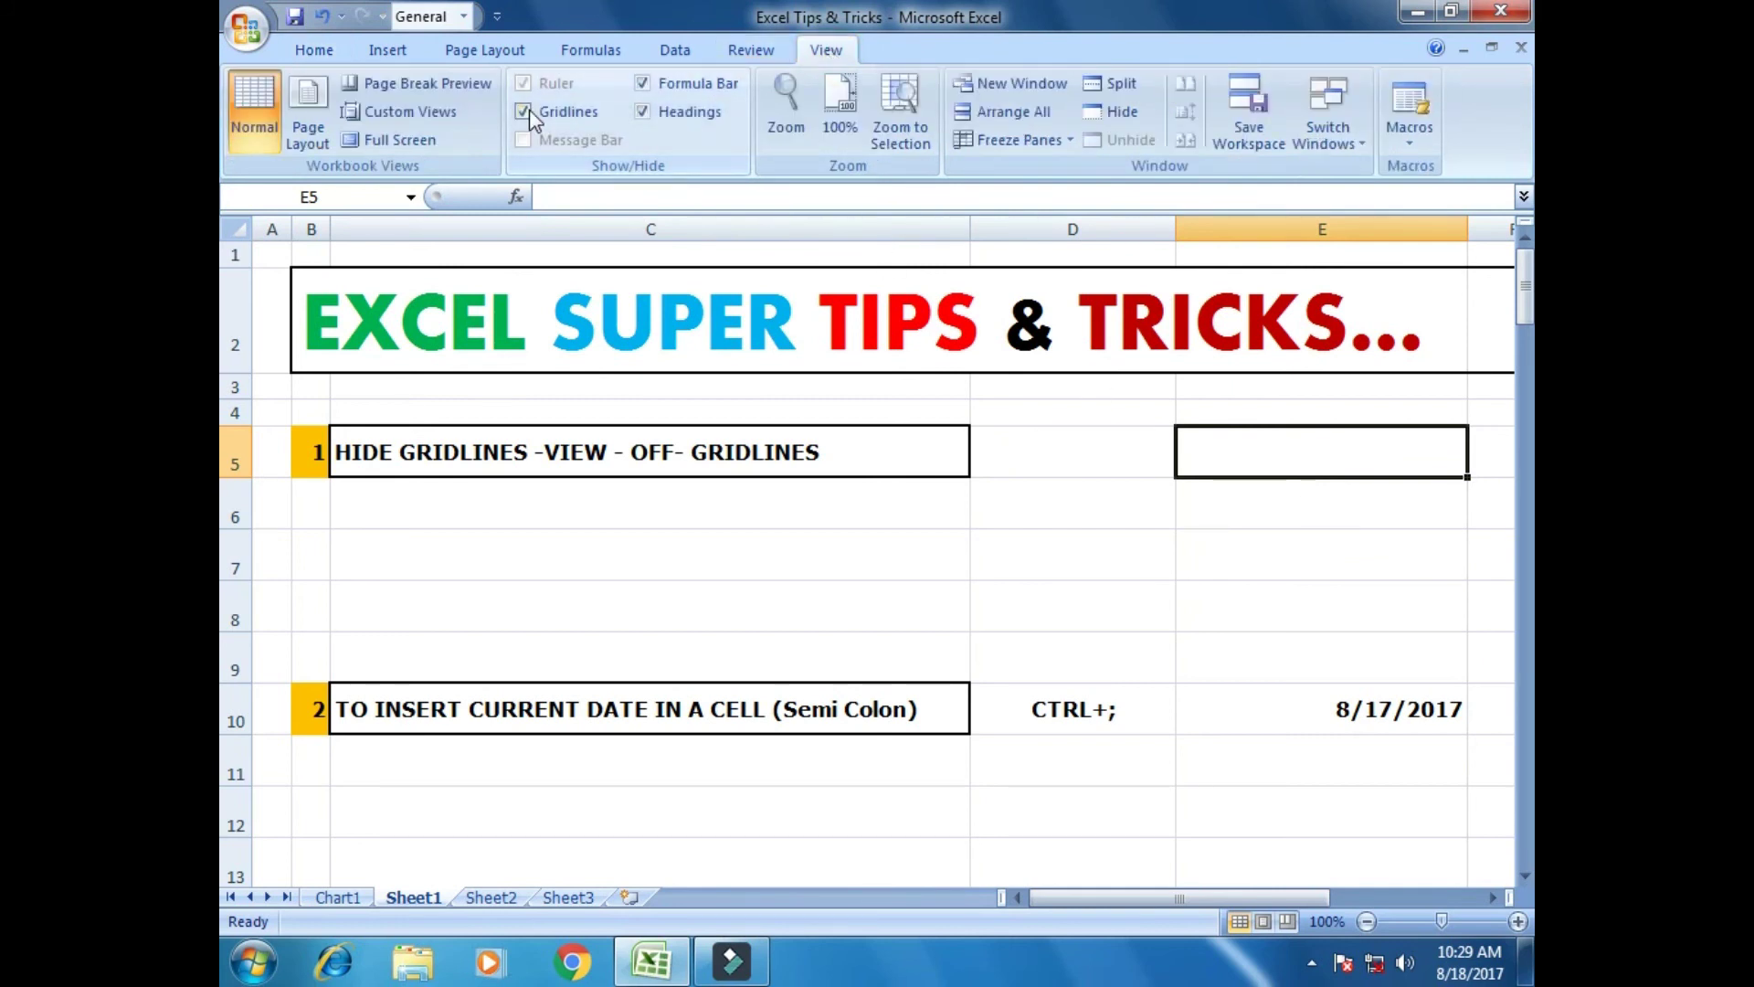
{"action": "left_click", "coordinate": [524, 110]}
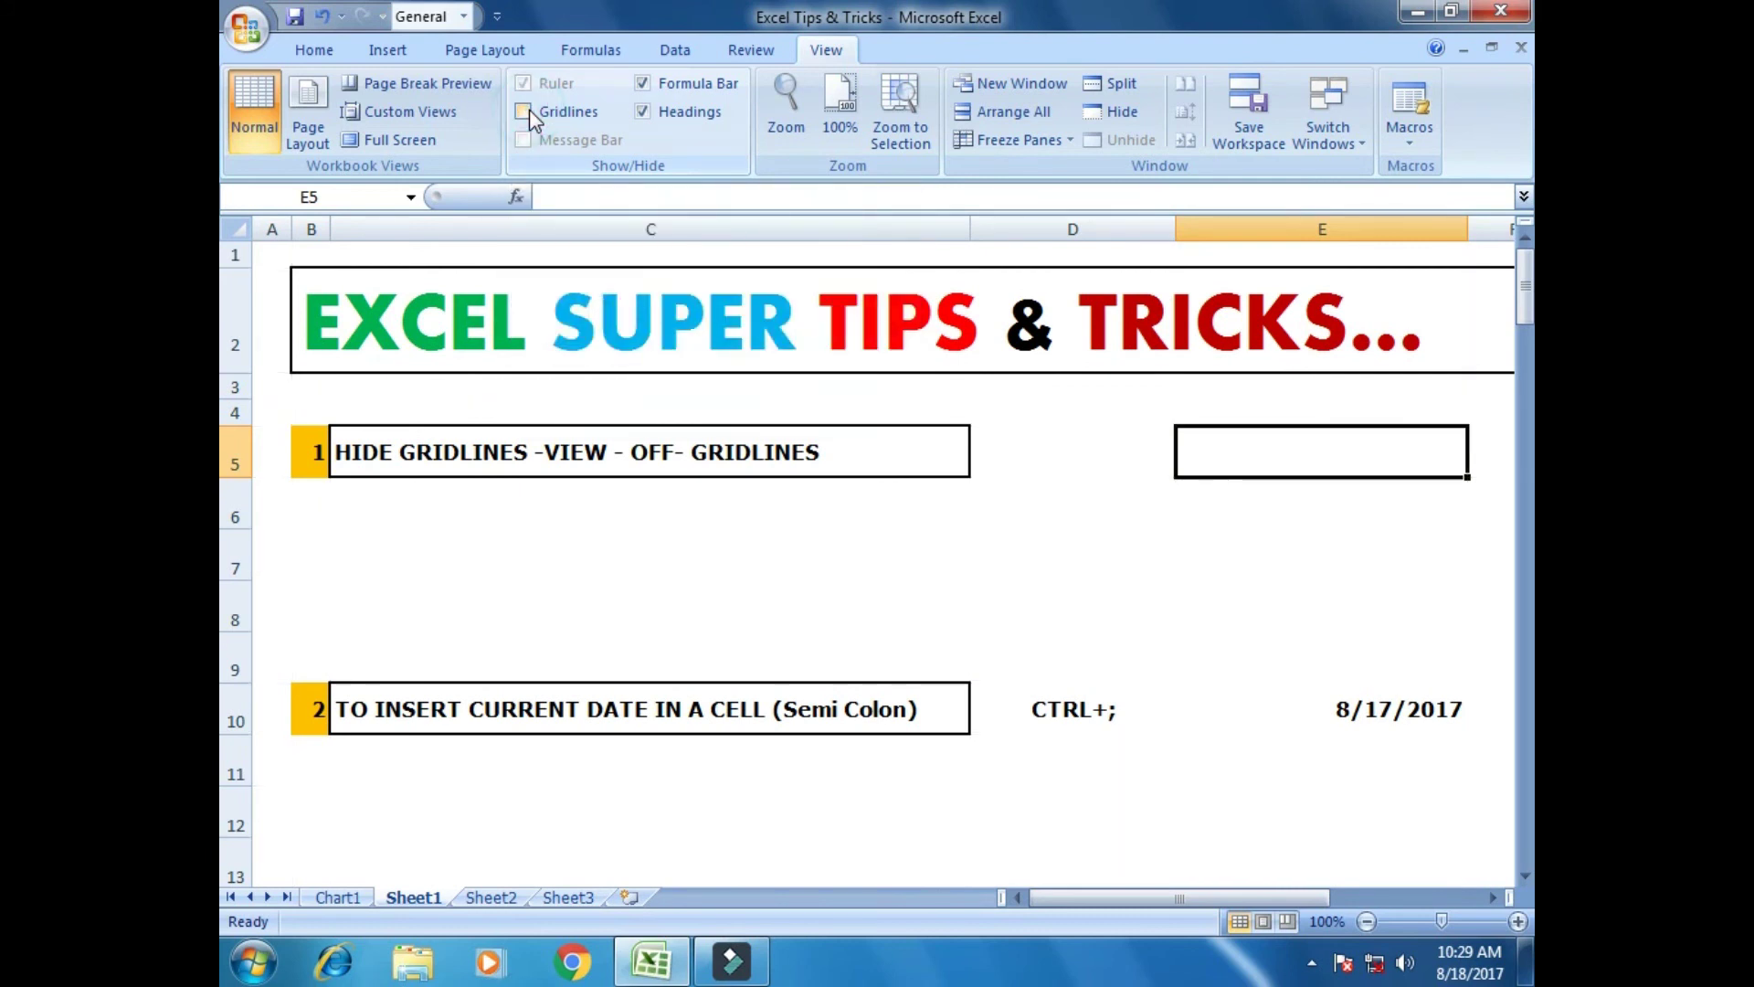
Turn the Sheet1 gridlines on and back off repeatedly to compare the two views.
{"action": "left_click", "coordinate": [524, 111]}
{"action": "left_click", "coordinate": [524, 110]}
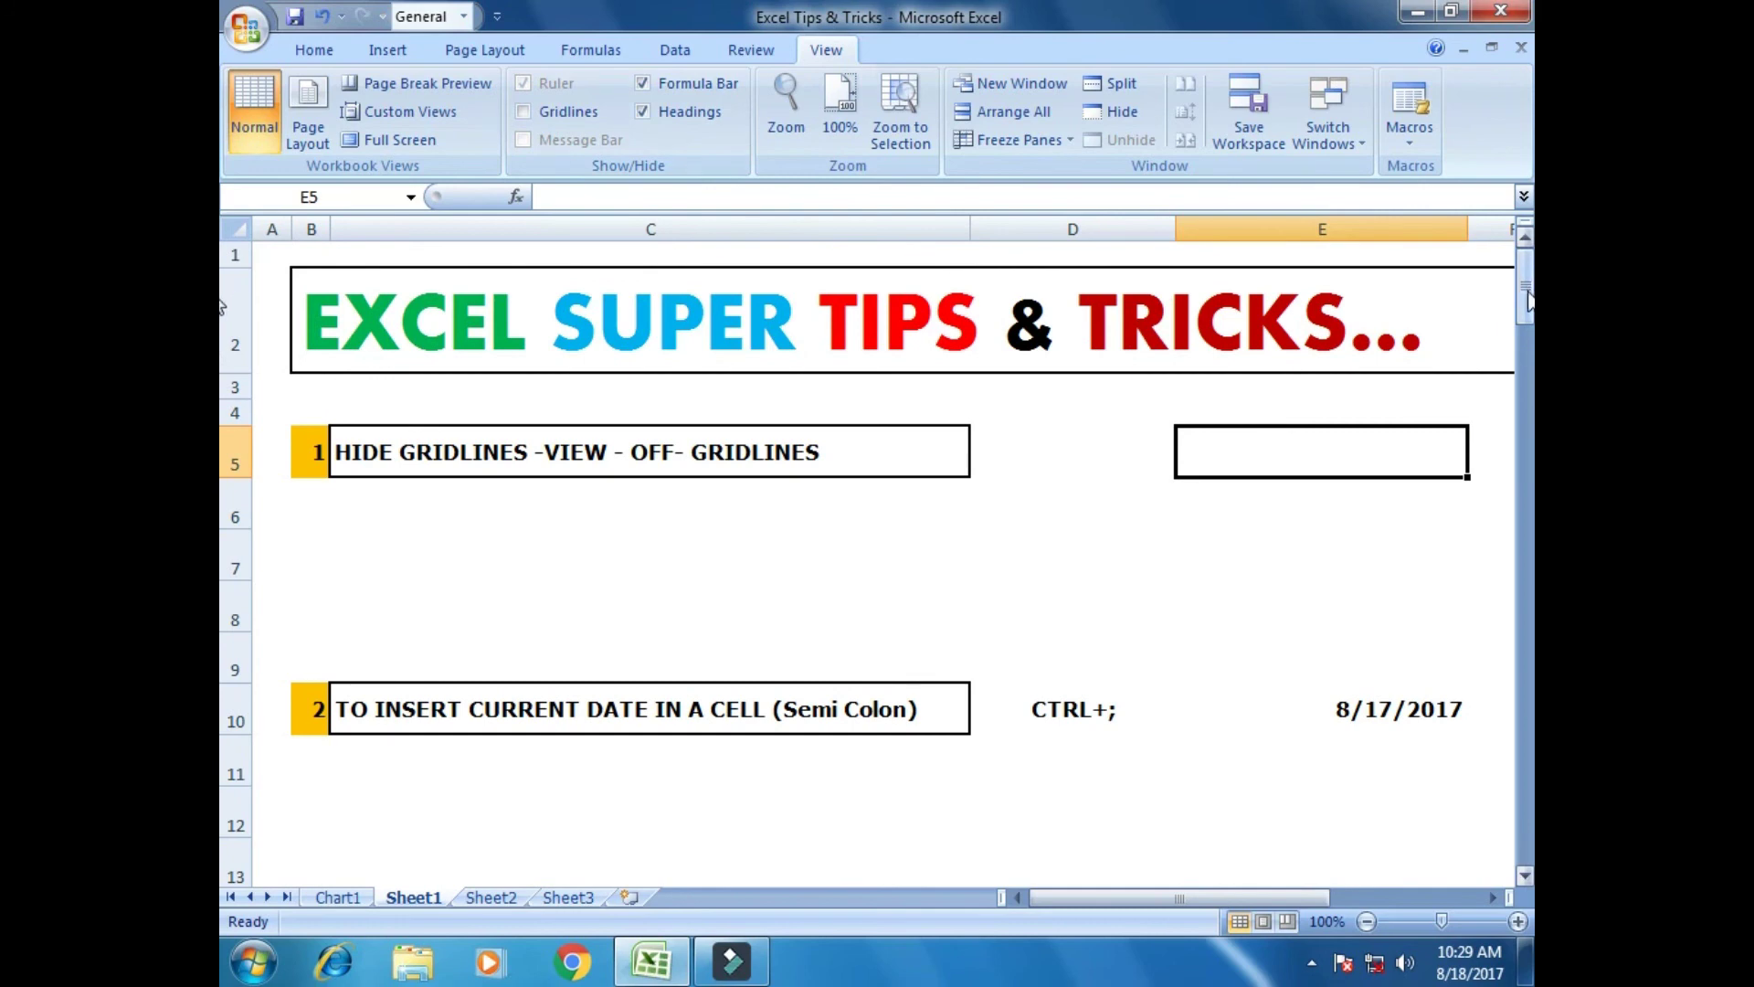
{"action": "left_click_drag", "start_coordinate": [1525, 306], "coordinate": [1506, 257]}
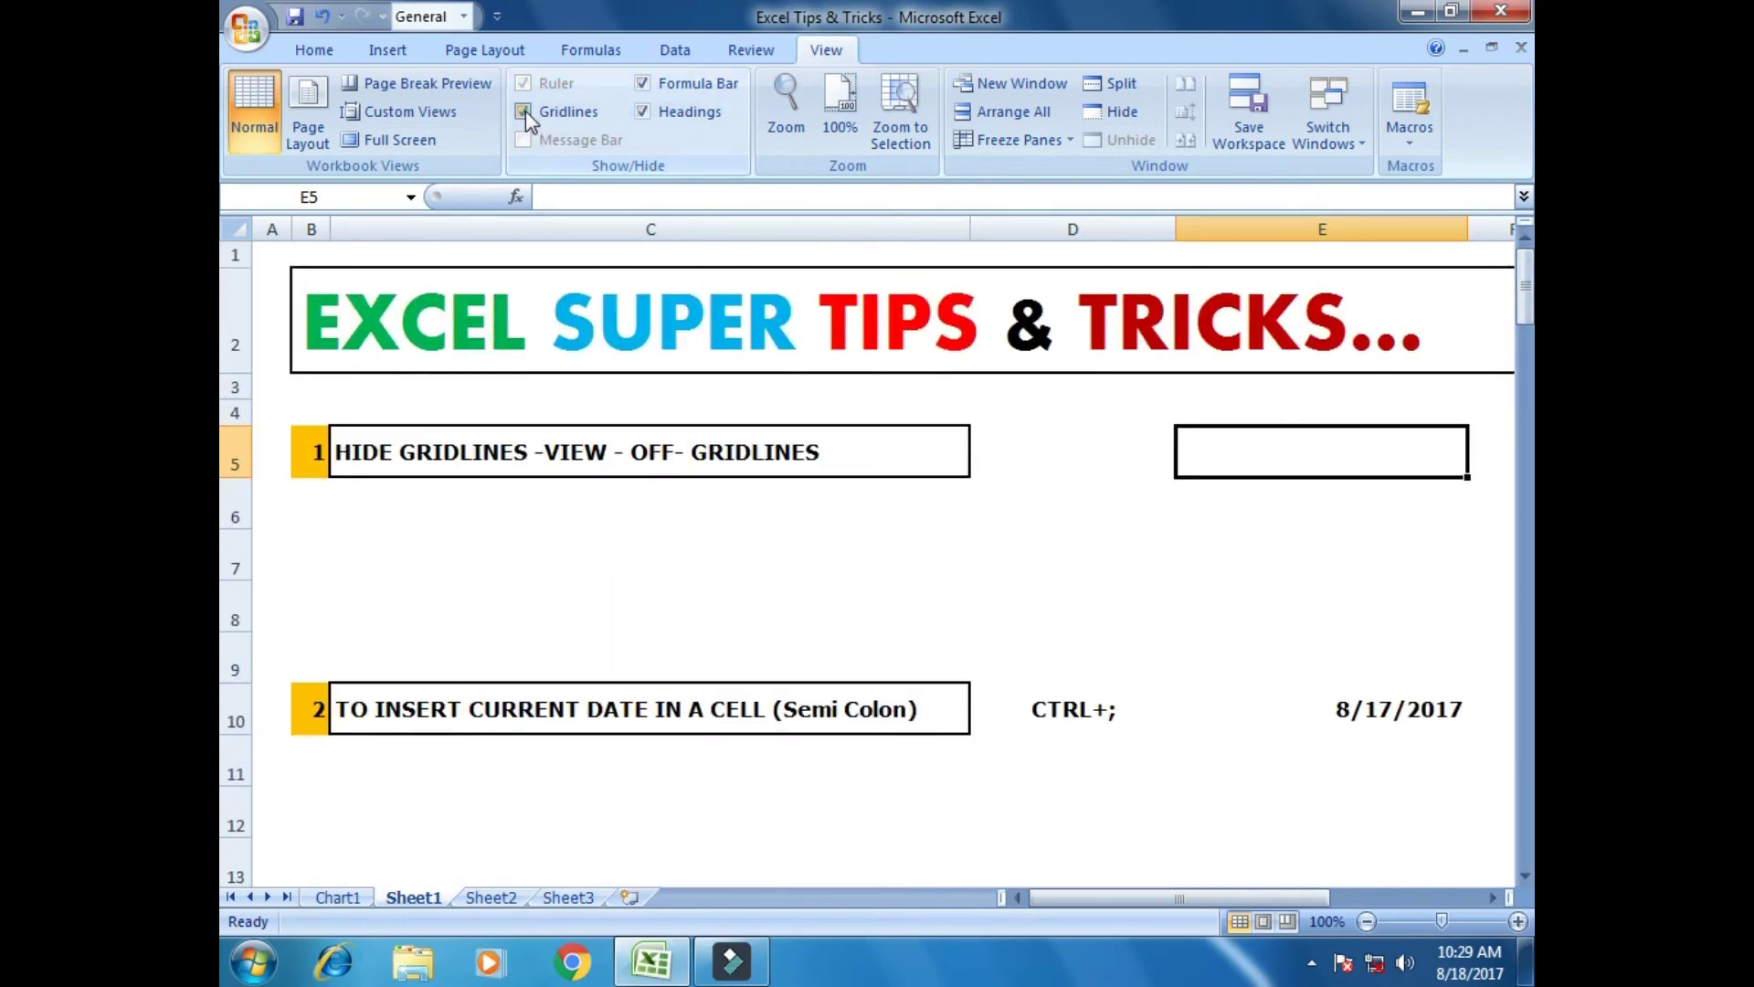
{"action": "left_click", "coordinate": [524, 112]}
{"action": "left_click", "coordinate": [525, 111]}
{"action": "left_click", "coordinate": [751, 50]}
{"action": "left_click", "coordinate": [825, 53]}
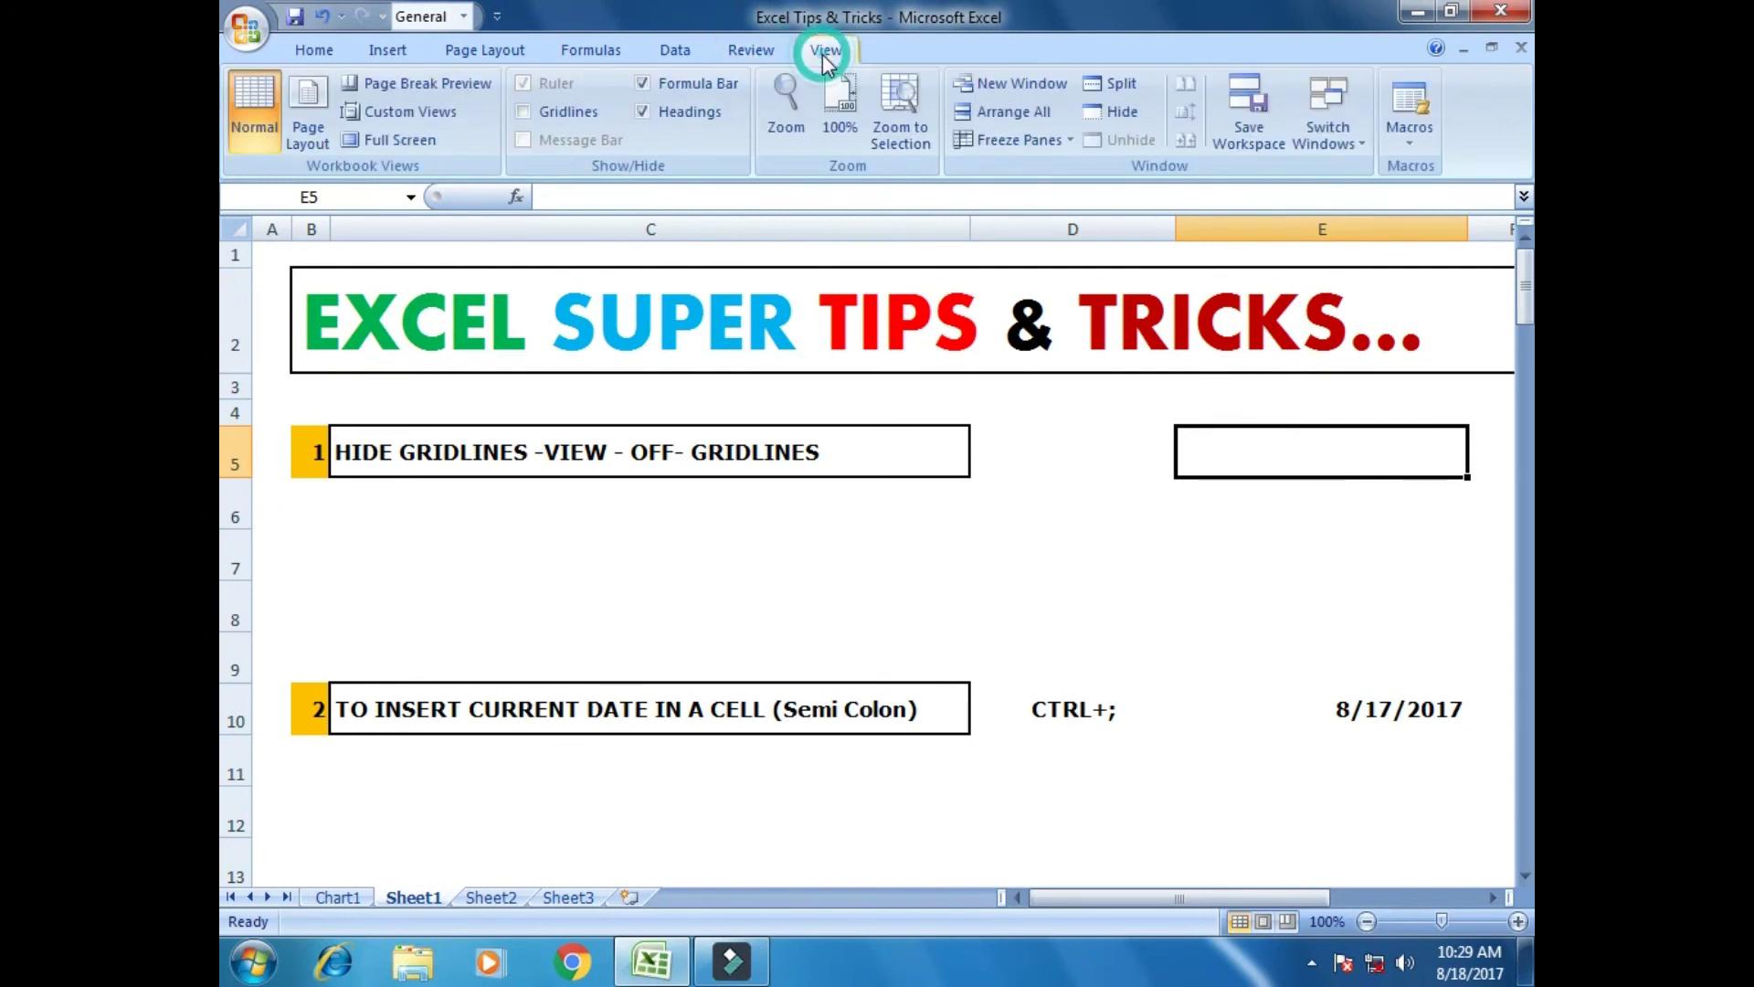
{"action": "left_click", "coordinate": [523, 113]}
{"action": "left_click", "coordinate": [522, 111]}
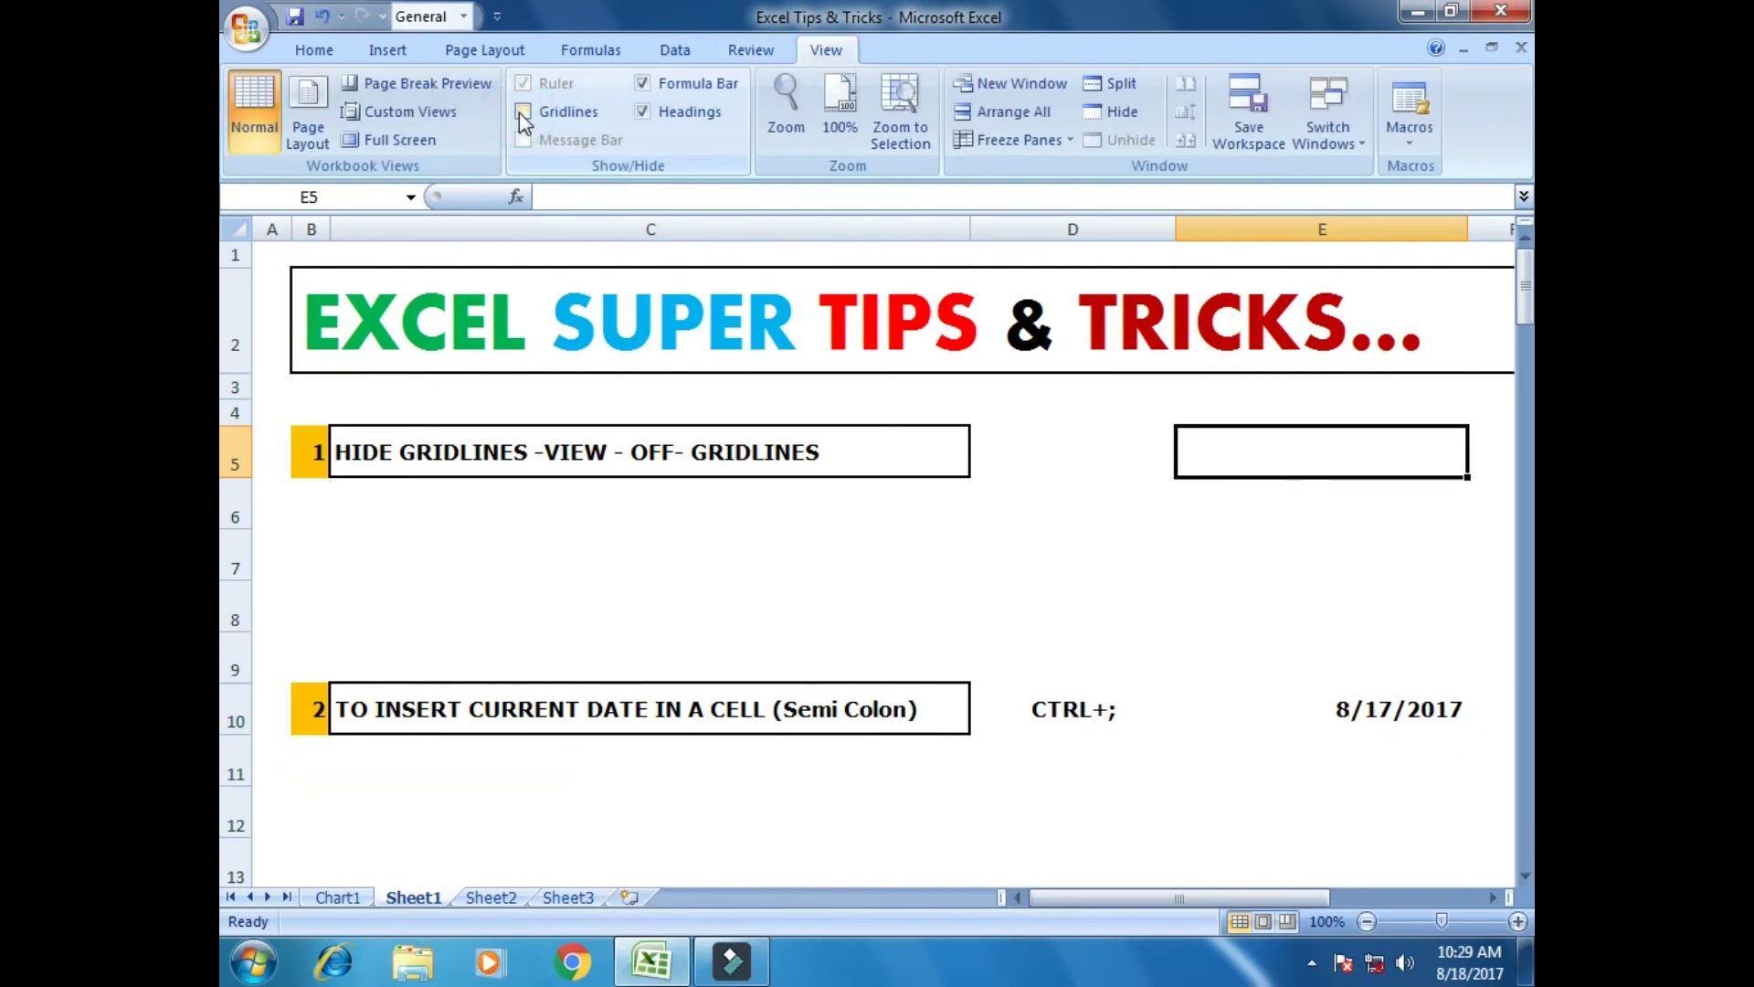
{"action": "left_click", "coordinate": [1090, 489]}
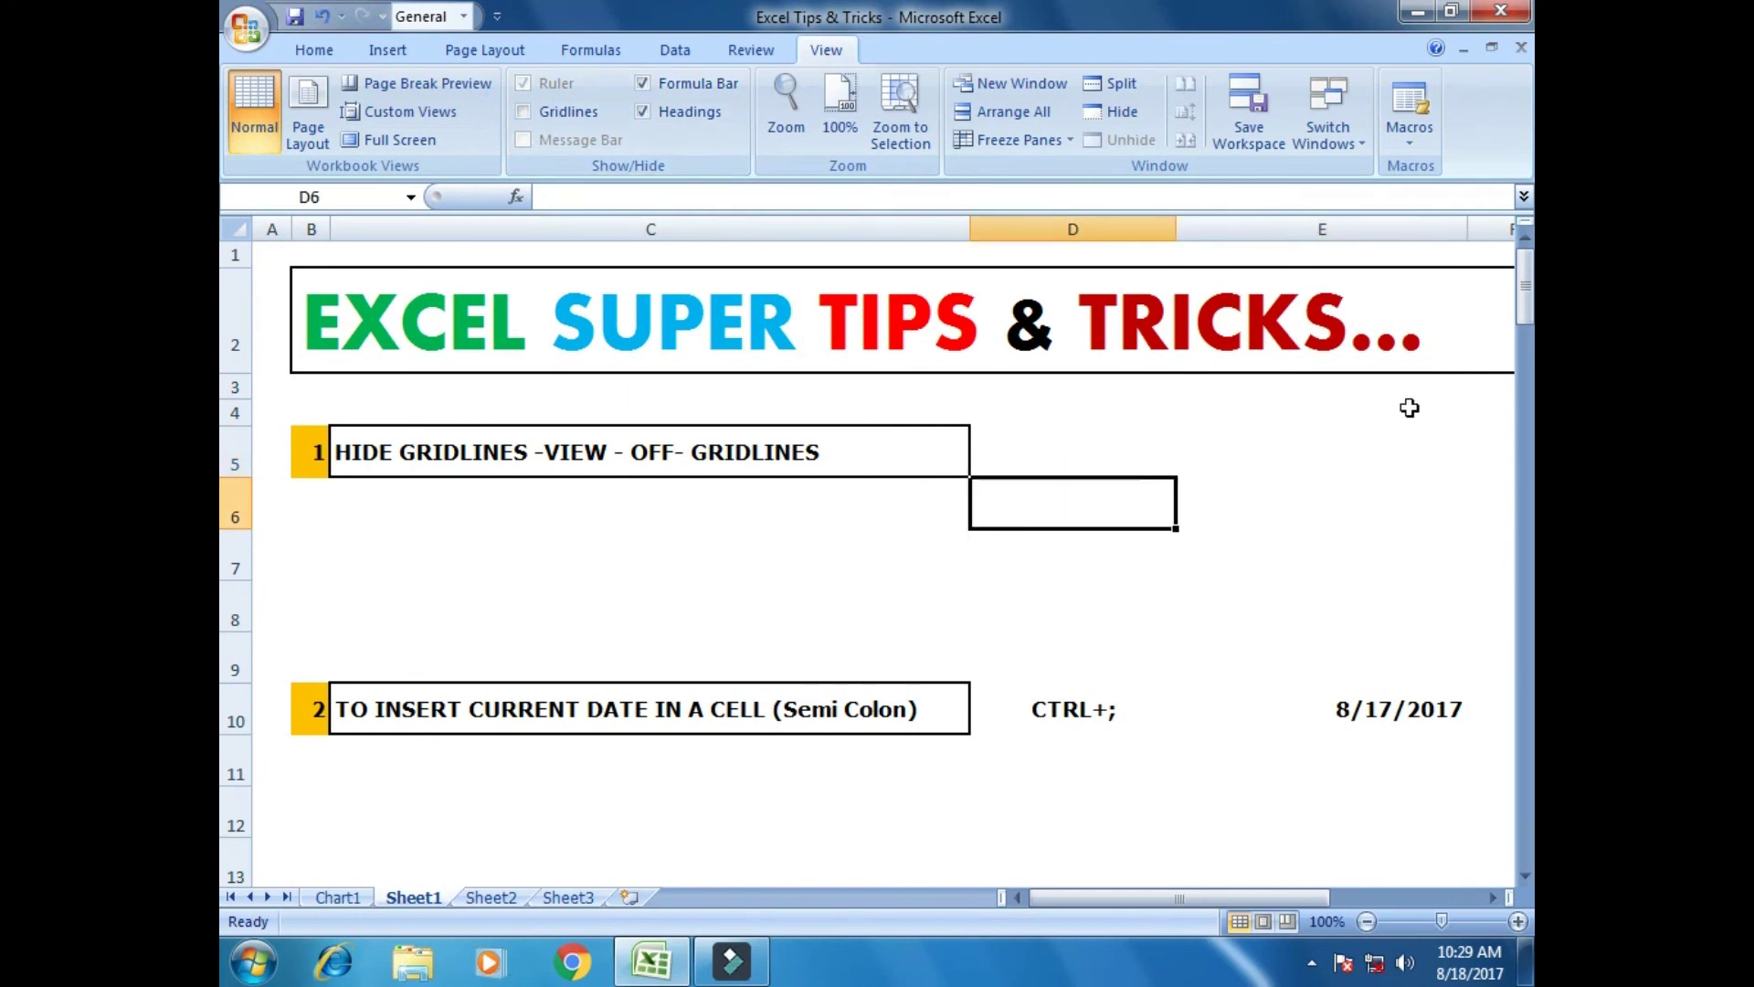
Replace the date in cell E10 beside tip 2 with the current date, 8/18/2017.
{"action": "left_click_drag", "start_coordinate": [1522, 307], "coordinate": [1524, 325]}
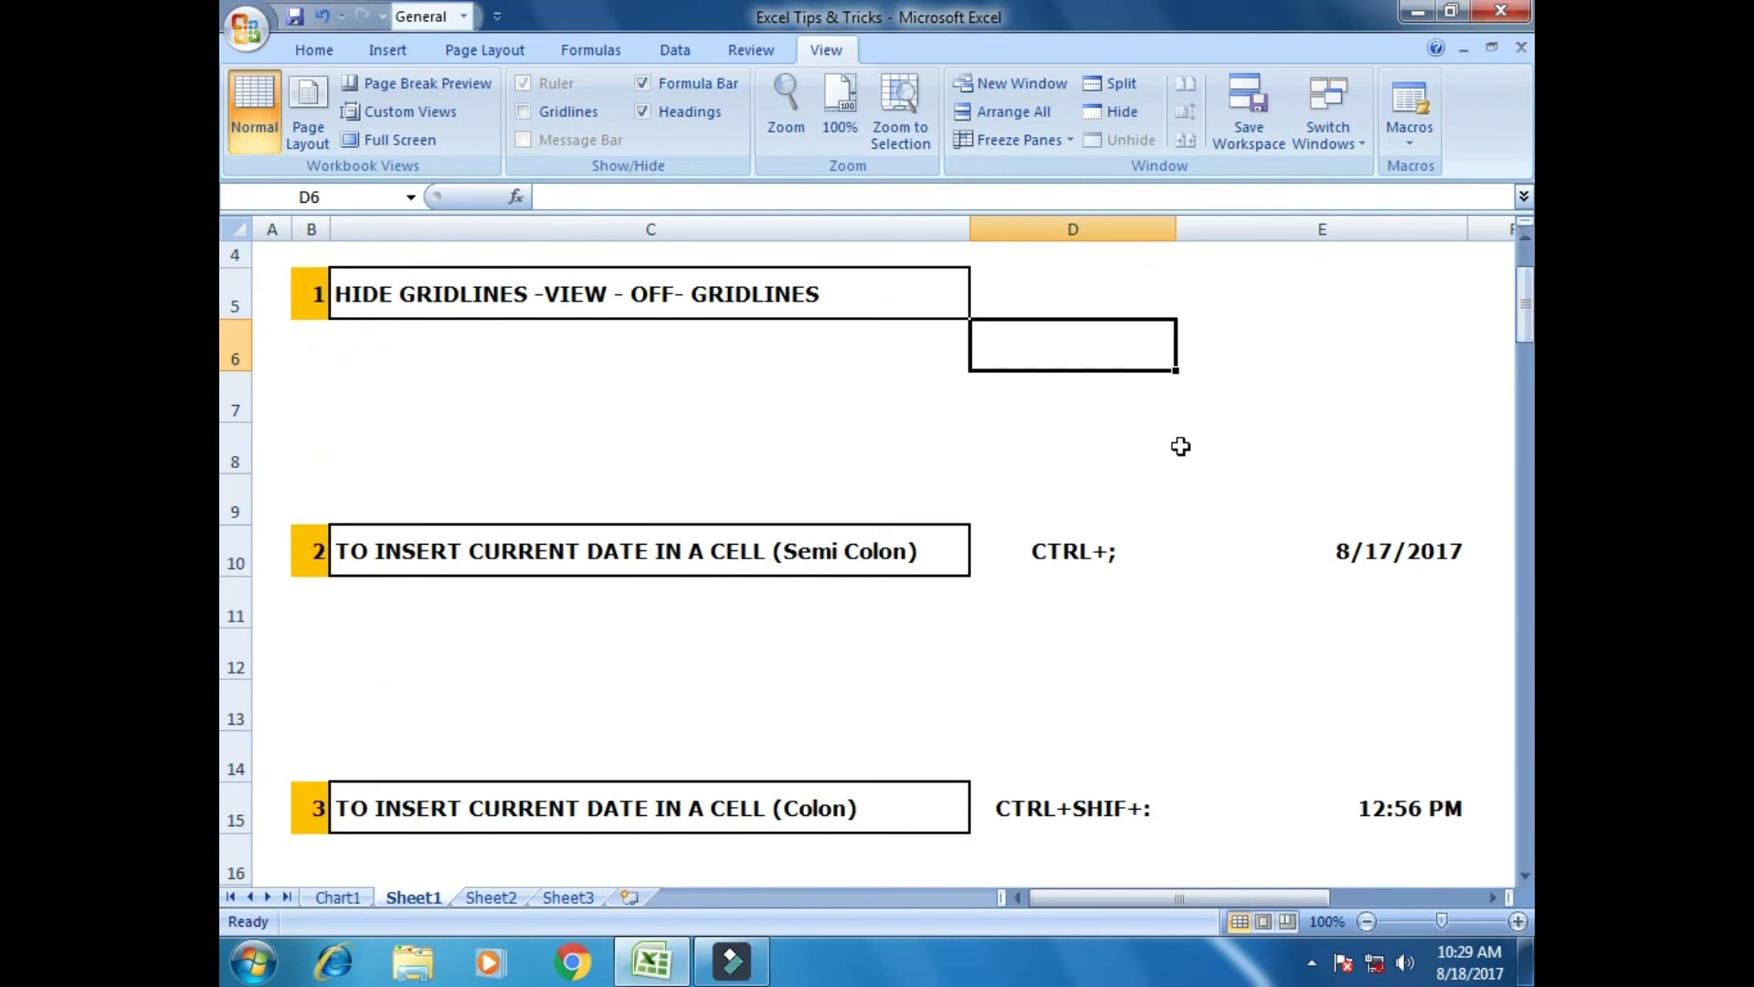
{"action": "left_click", "coordinate": [1188, 450]}
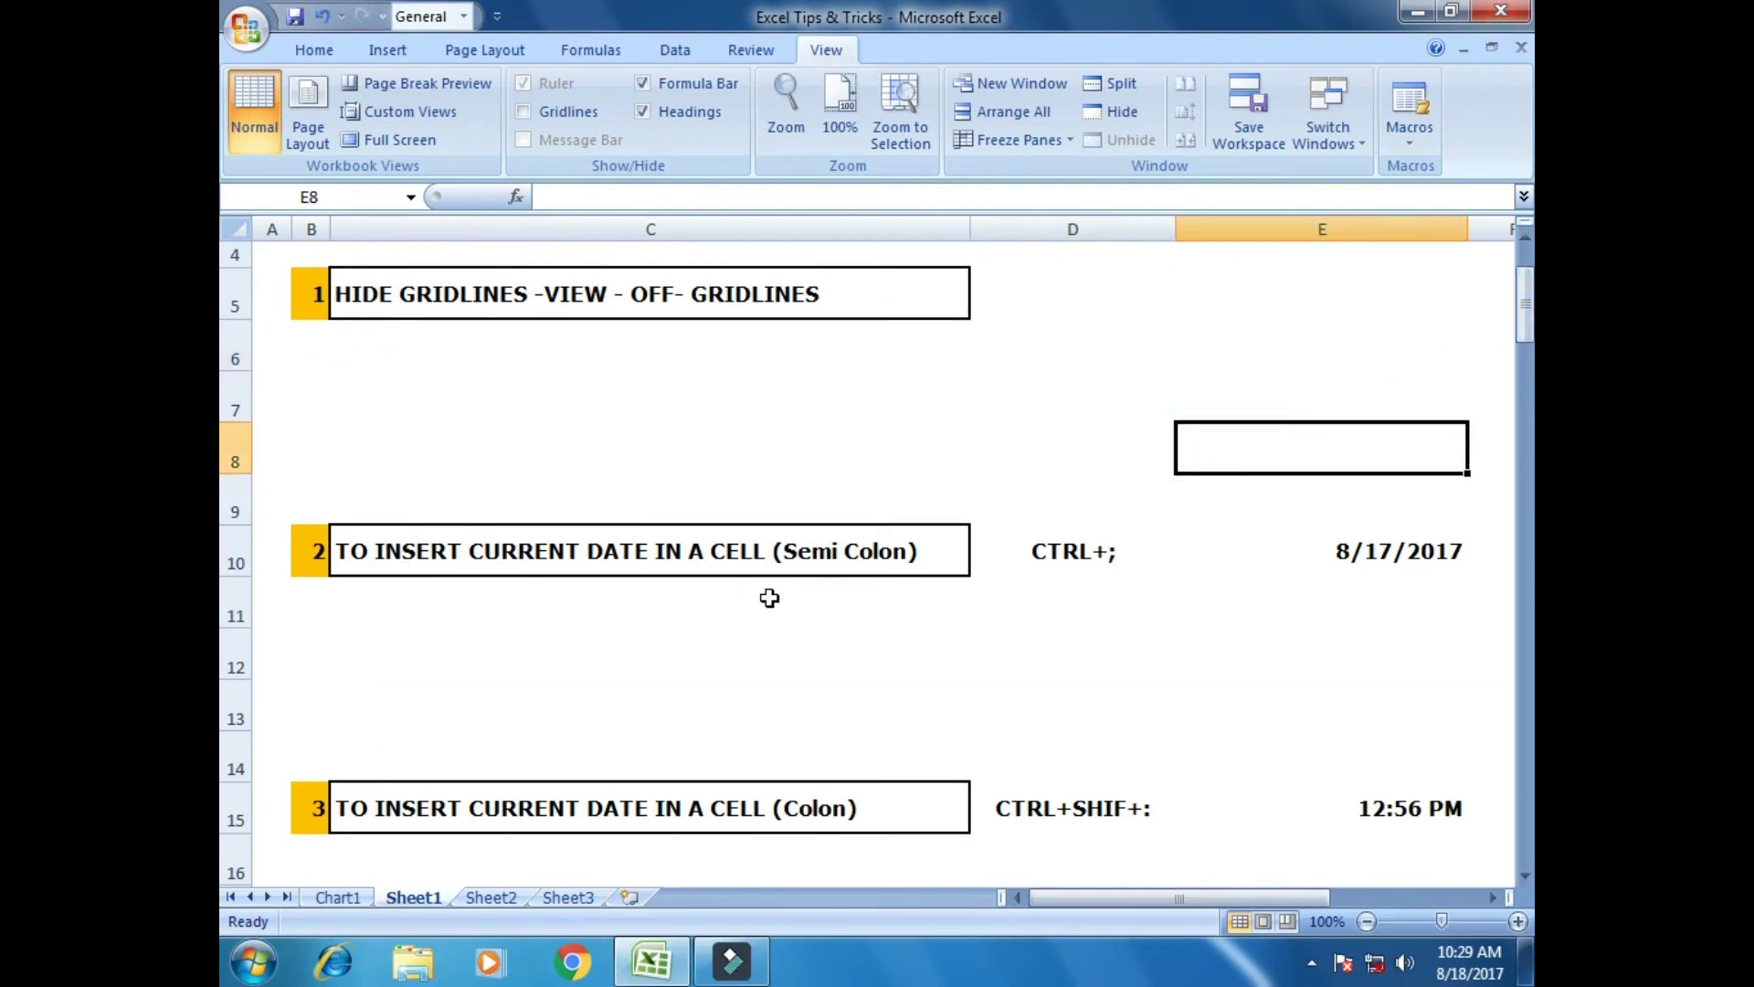
{"action": "left_click", "coordinate": [1185, 665]}
{"action": "scroll", "coordinate": [1279, 676], "scroll_direction": "up", "scroll_amount": 1}
{"action": "left_click", "coordinate": [1363, 703]}
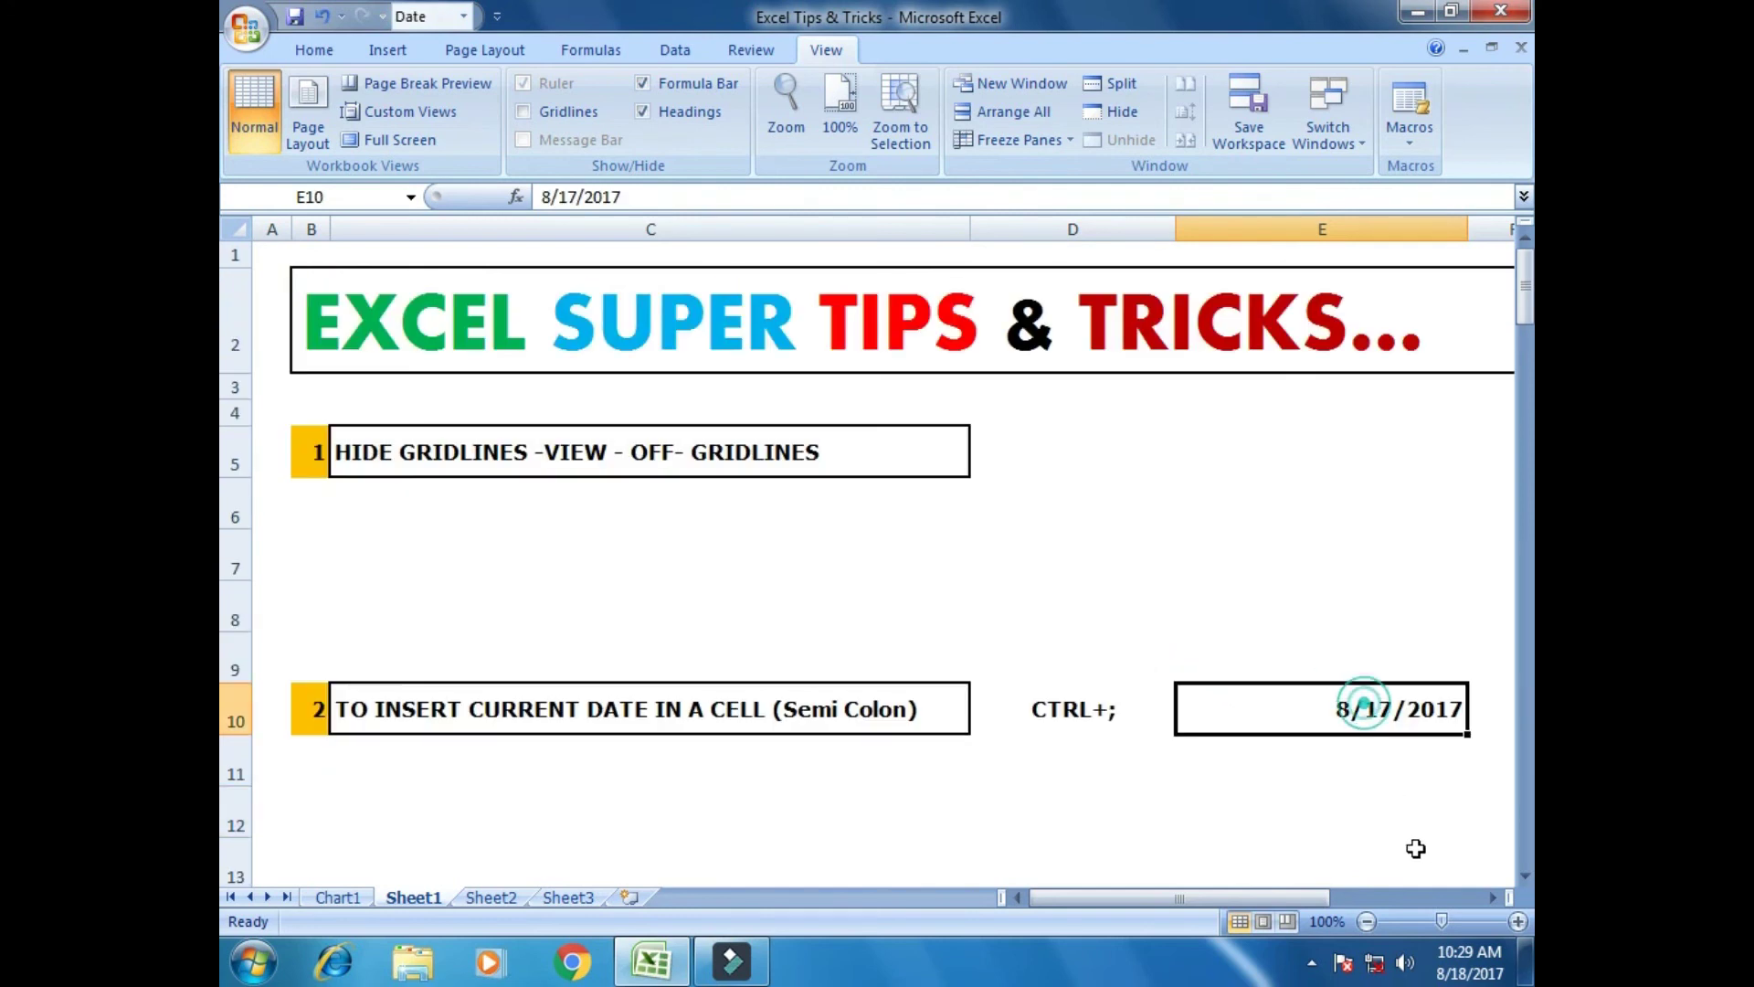
{"action": "key", "text": "Delete"}
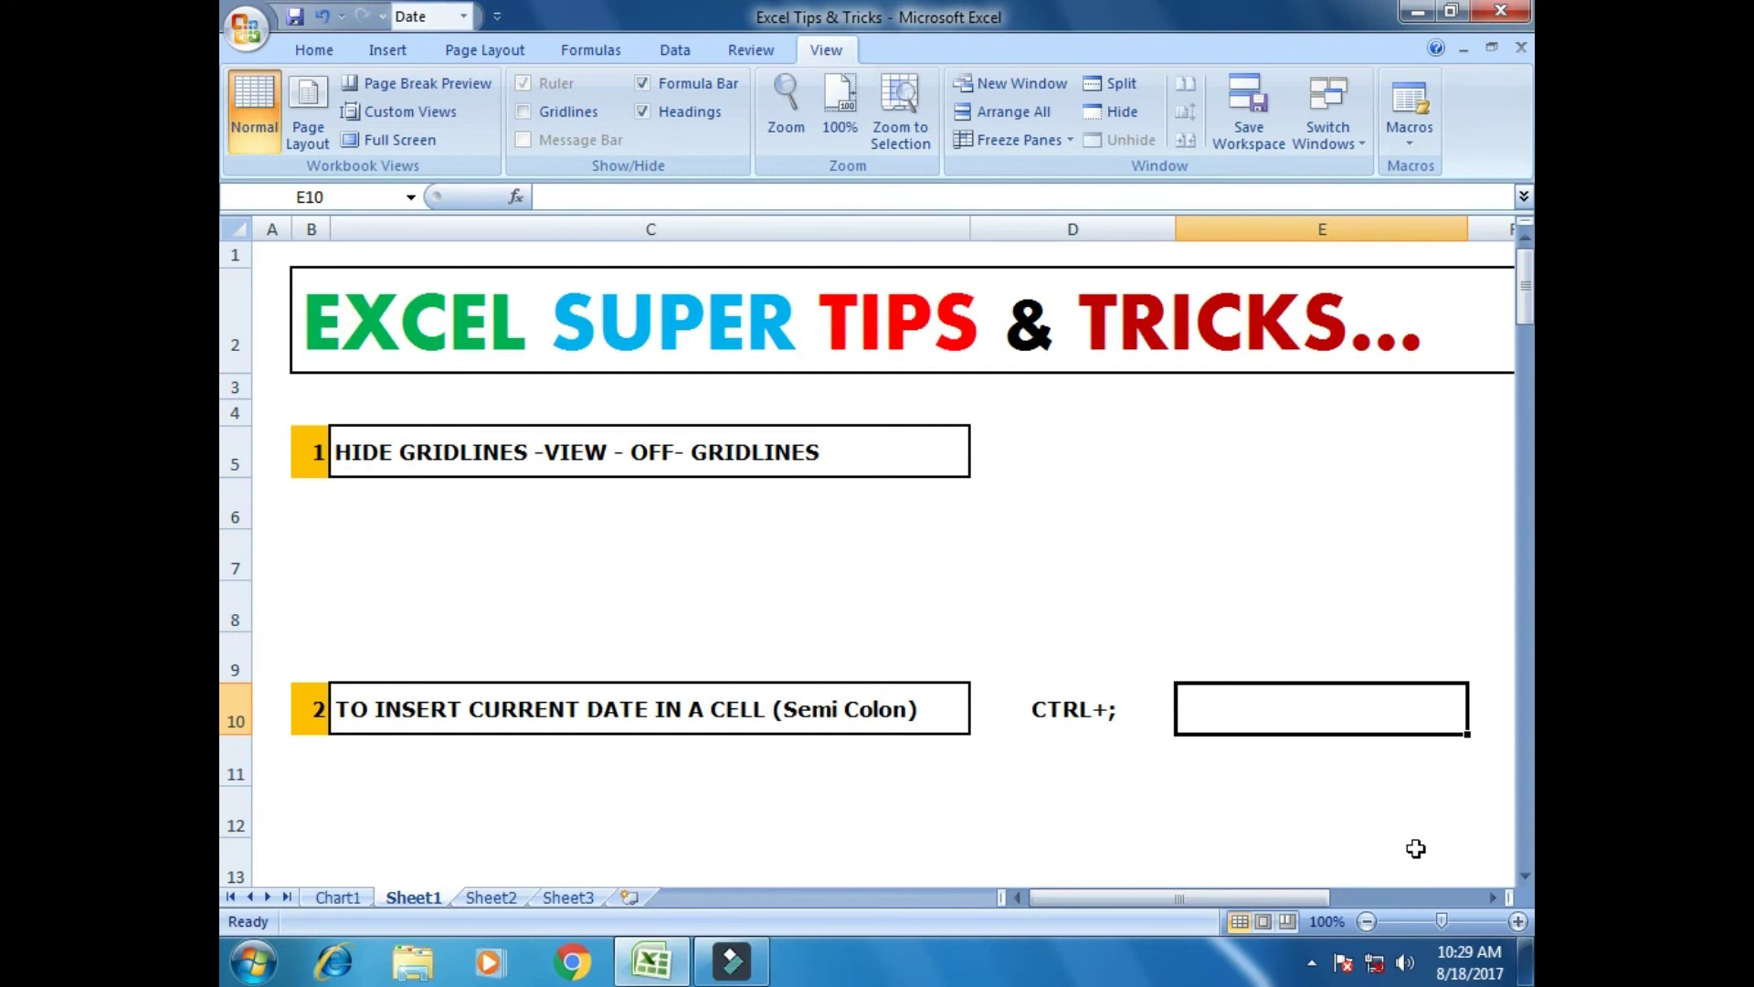
{"action": "key", "text": "ctrl+semicolon"}
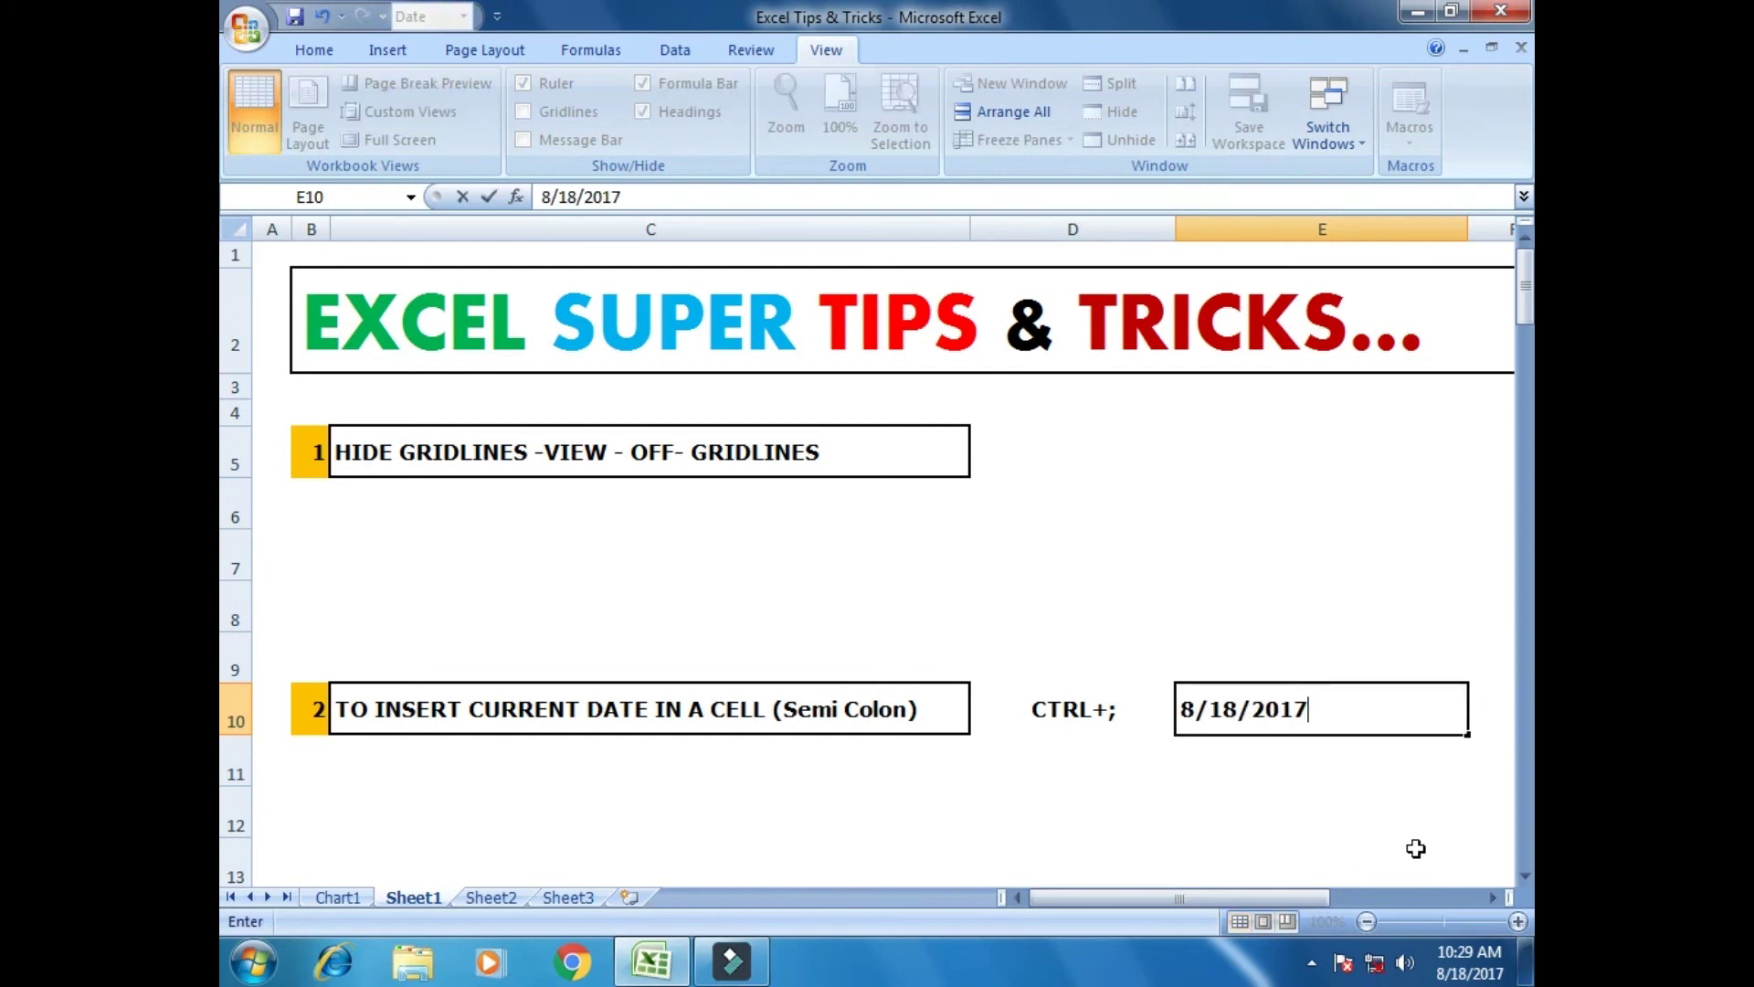
{"action": "key", "text": "Return"}
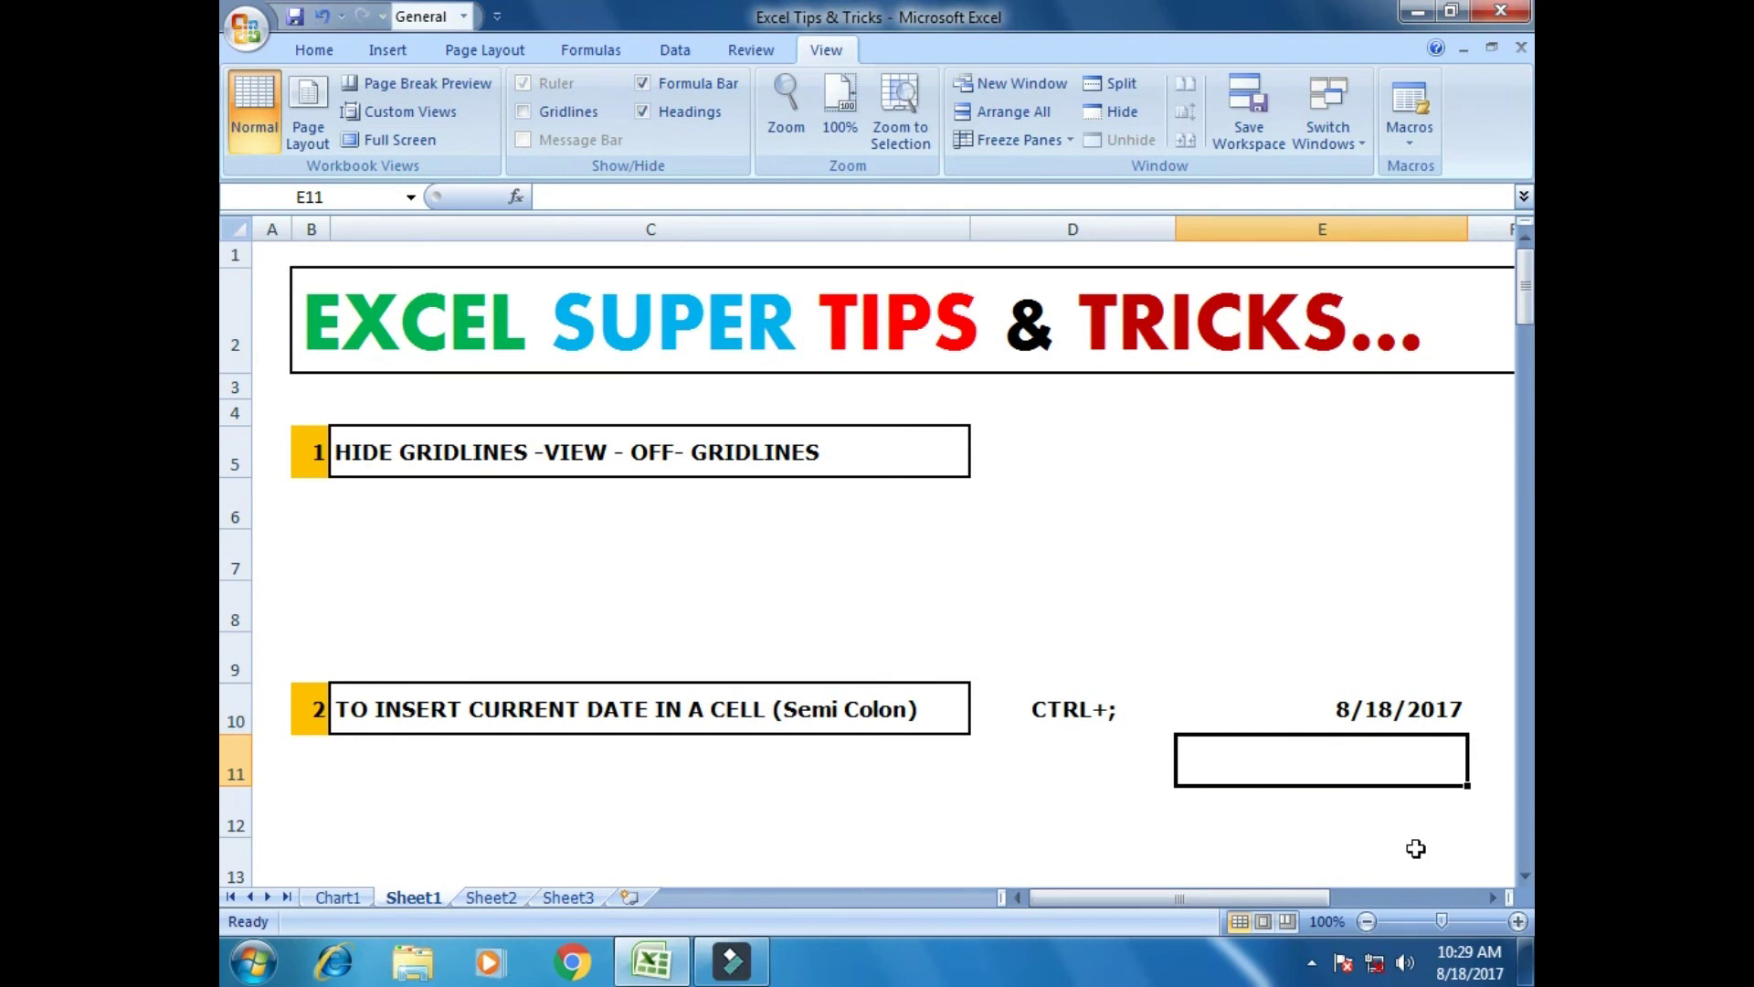
Clear cell E10 and insert the current date, 8/18/2017, once more.
{"action": "key", "text": "Up"}
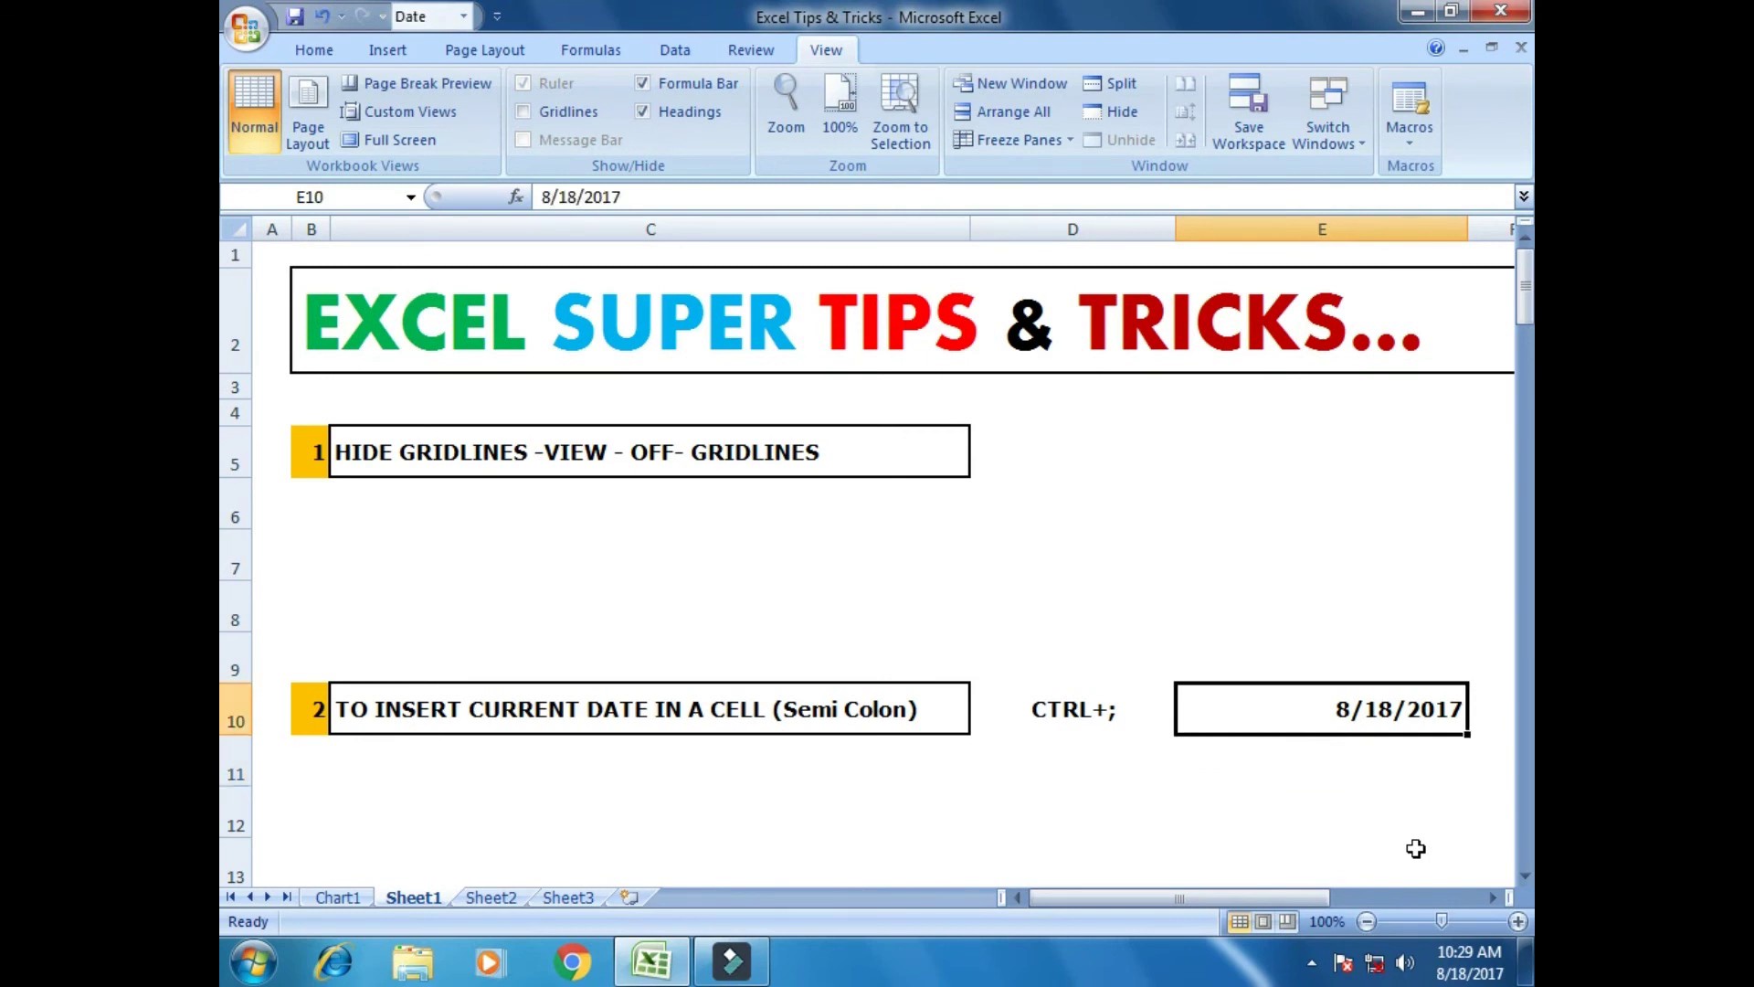
{"action": "key", "text": "Delete"}
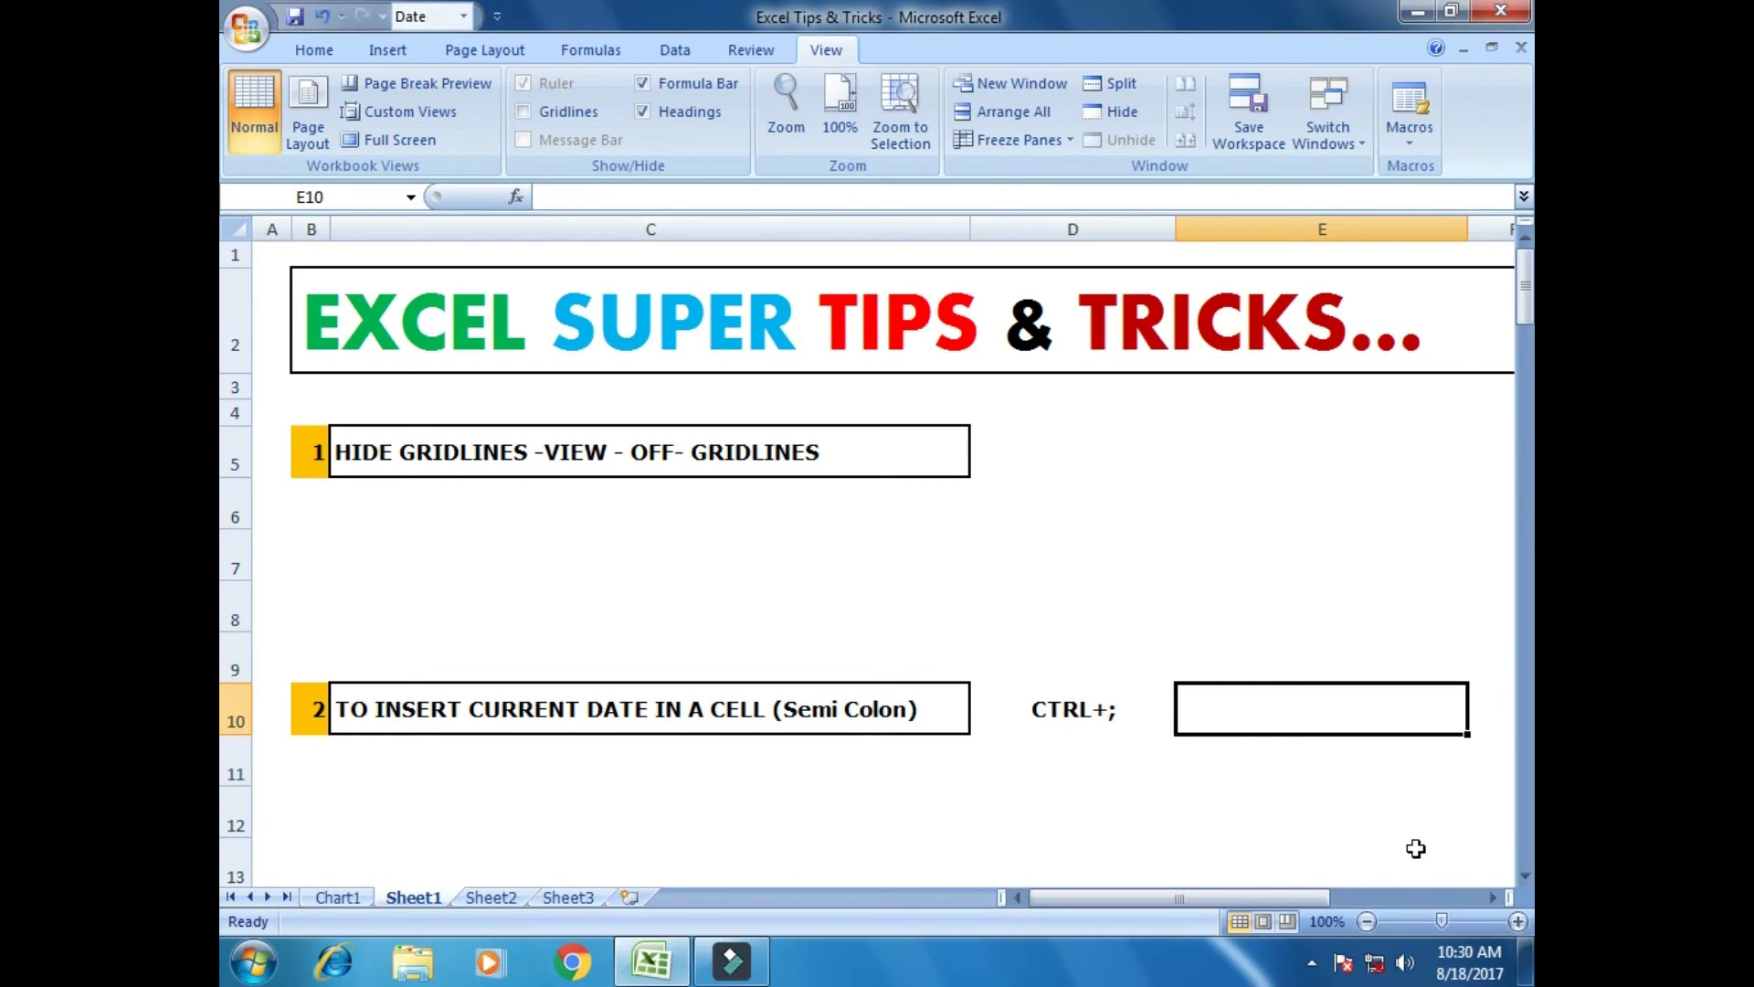
{"action": "key", "text": "ctrl+semicolon"}
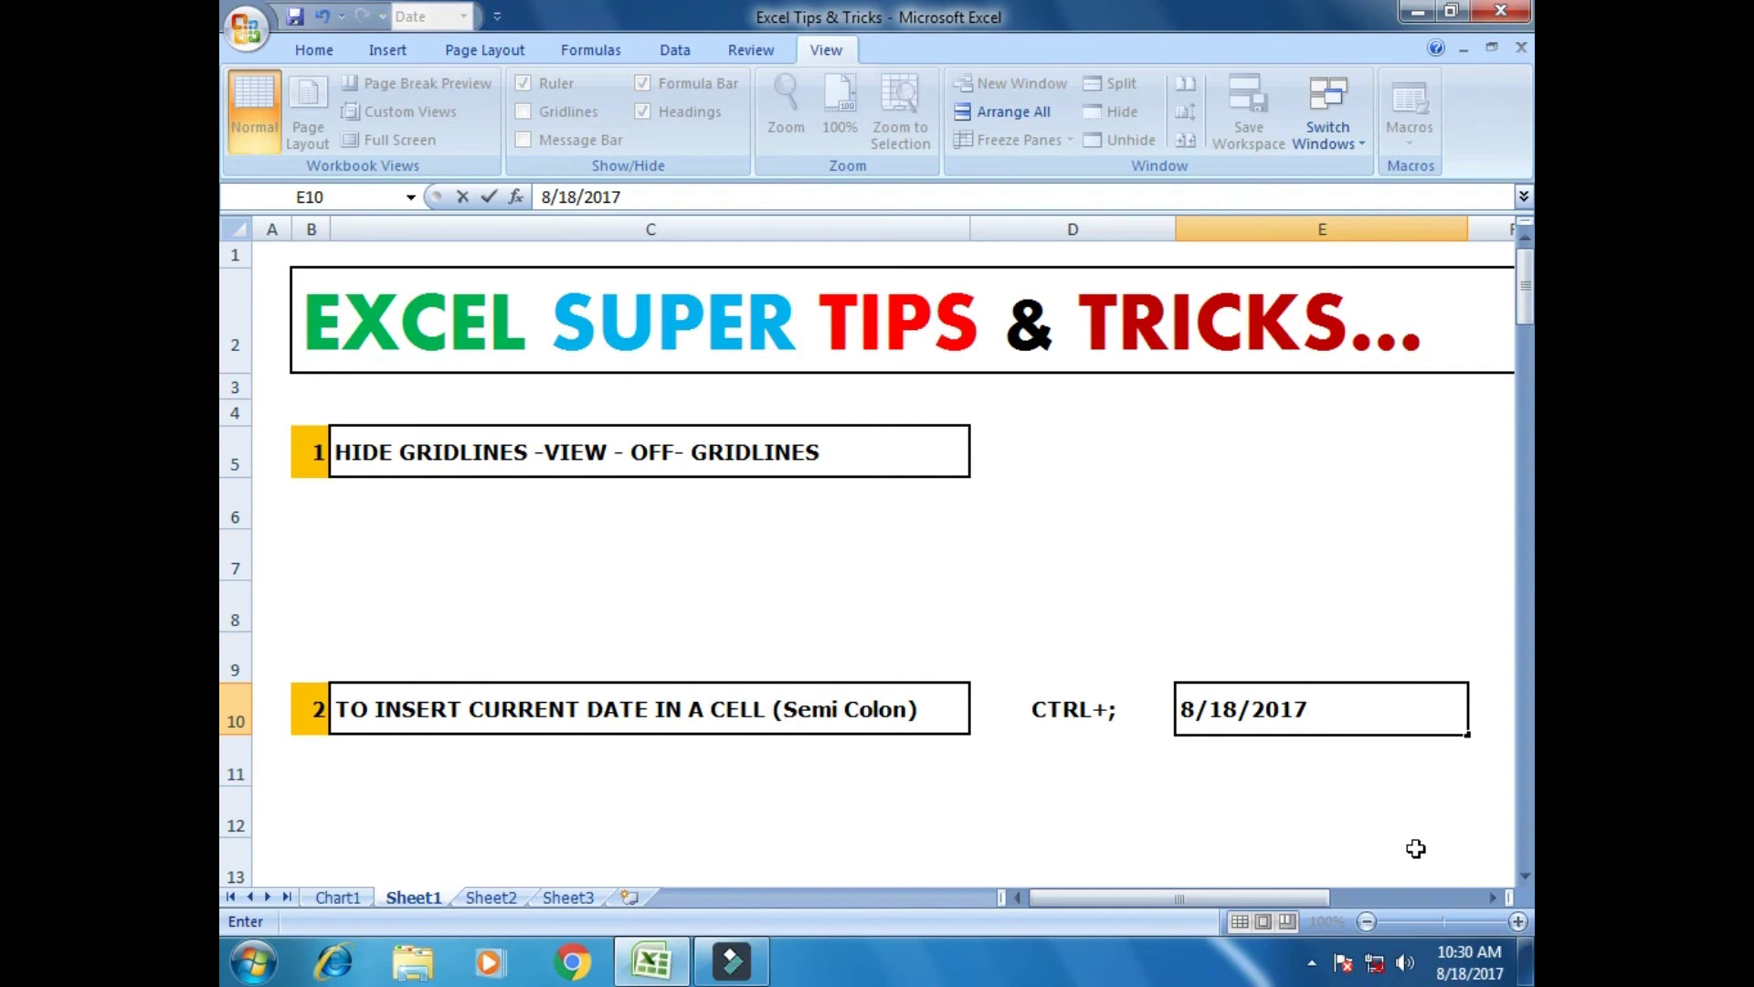
{"action": "key", "text": "Return"}
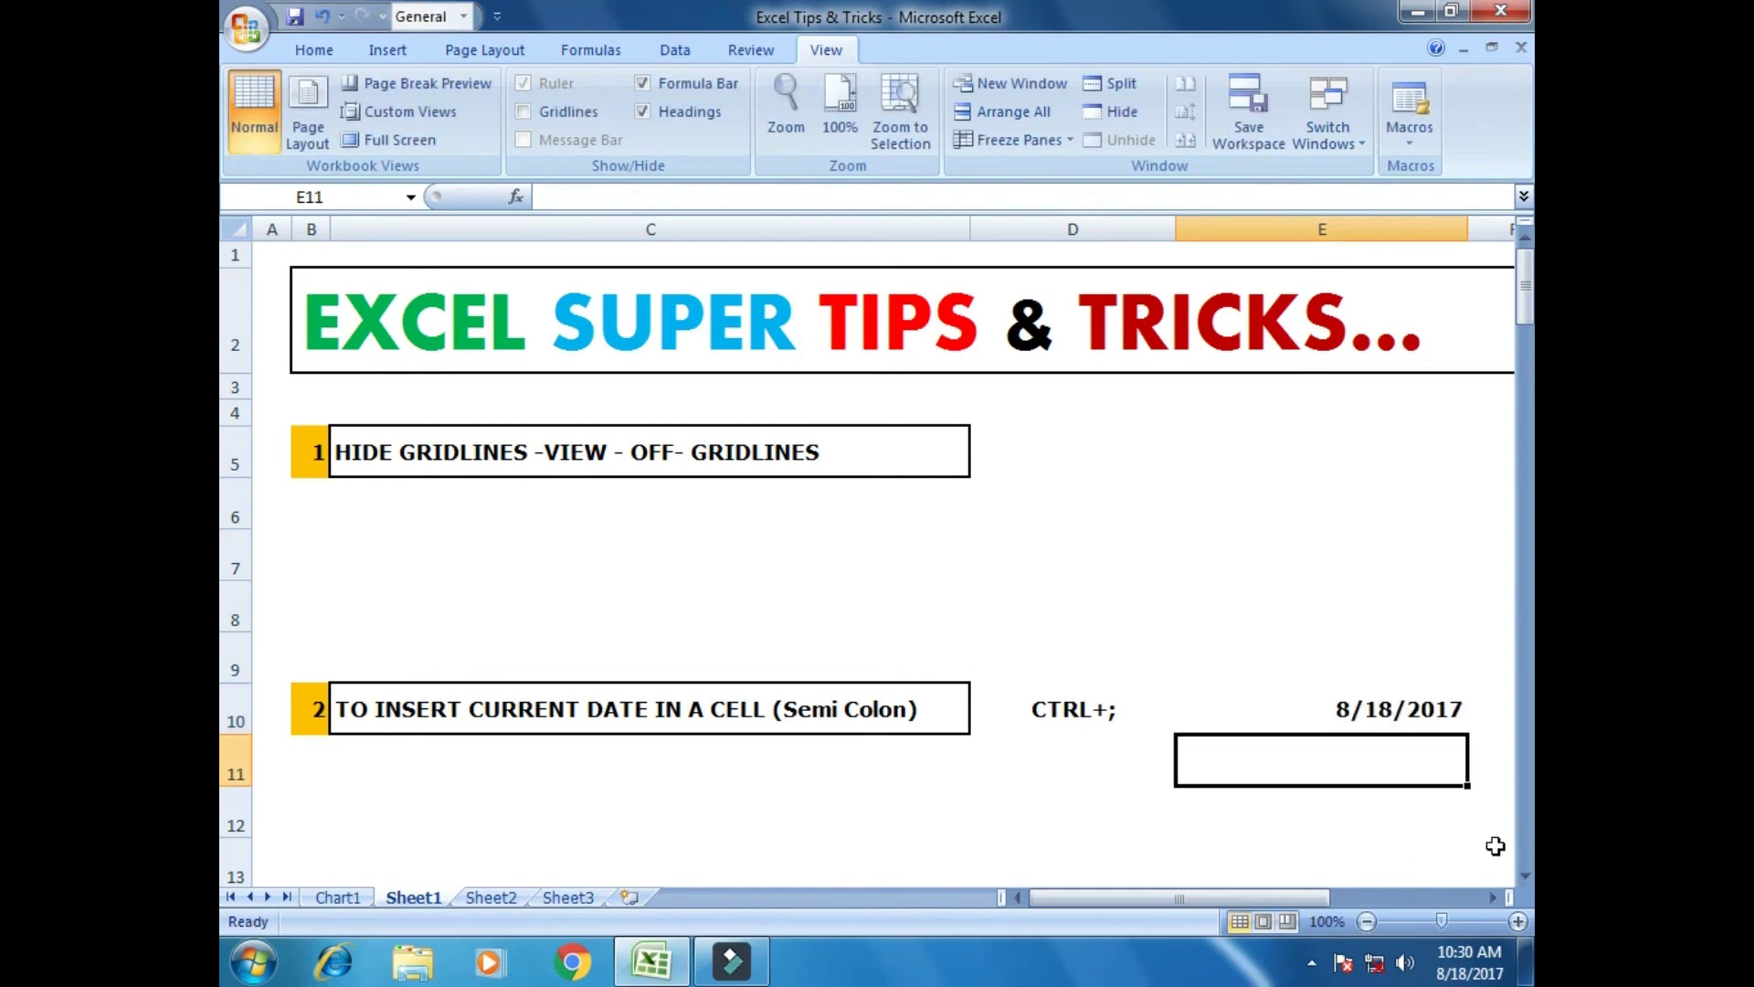
Clear the time in cell E15 beside tip 3.
{"action": "left_click", "coordinate": [1525, 876]}
{"action": "left_click", "coordinate": [1525, 876]}
{"action": "left_click", "coordinate": [1525, 876]}
{"action": "left_click", "coordinate": [1525, 876]}
{"action": "left_click", "coordinate": [1525, 876]}
{"action": "left_click", "coordinate": [1525, 876]}
{"action": "left_click", "coordinate": [1525, 876]}
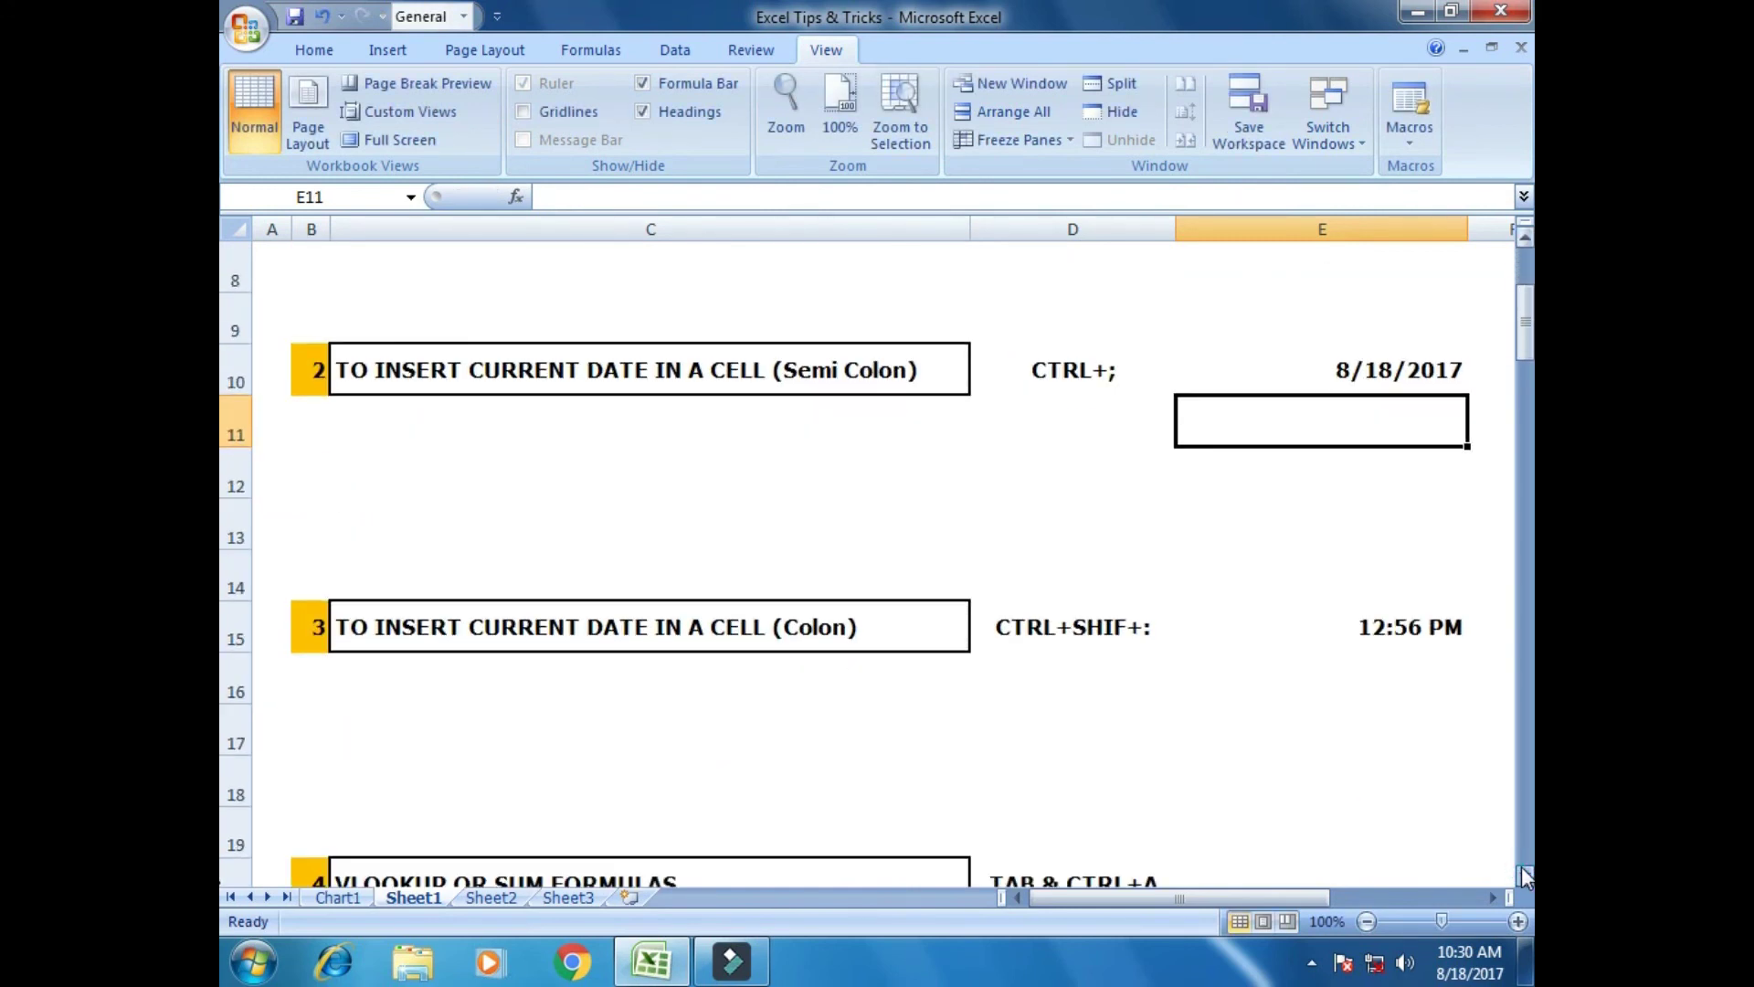
{"action": "left_click", "coordinate": [1525, 876]}
{"action": "left_click", "coordinate": [1368, 576]}
{"action": "key", "text": "Delete"}
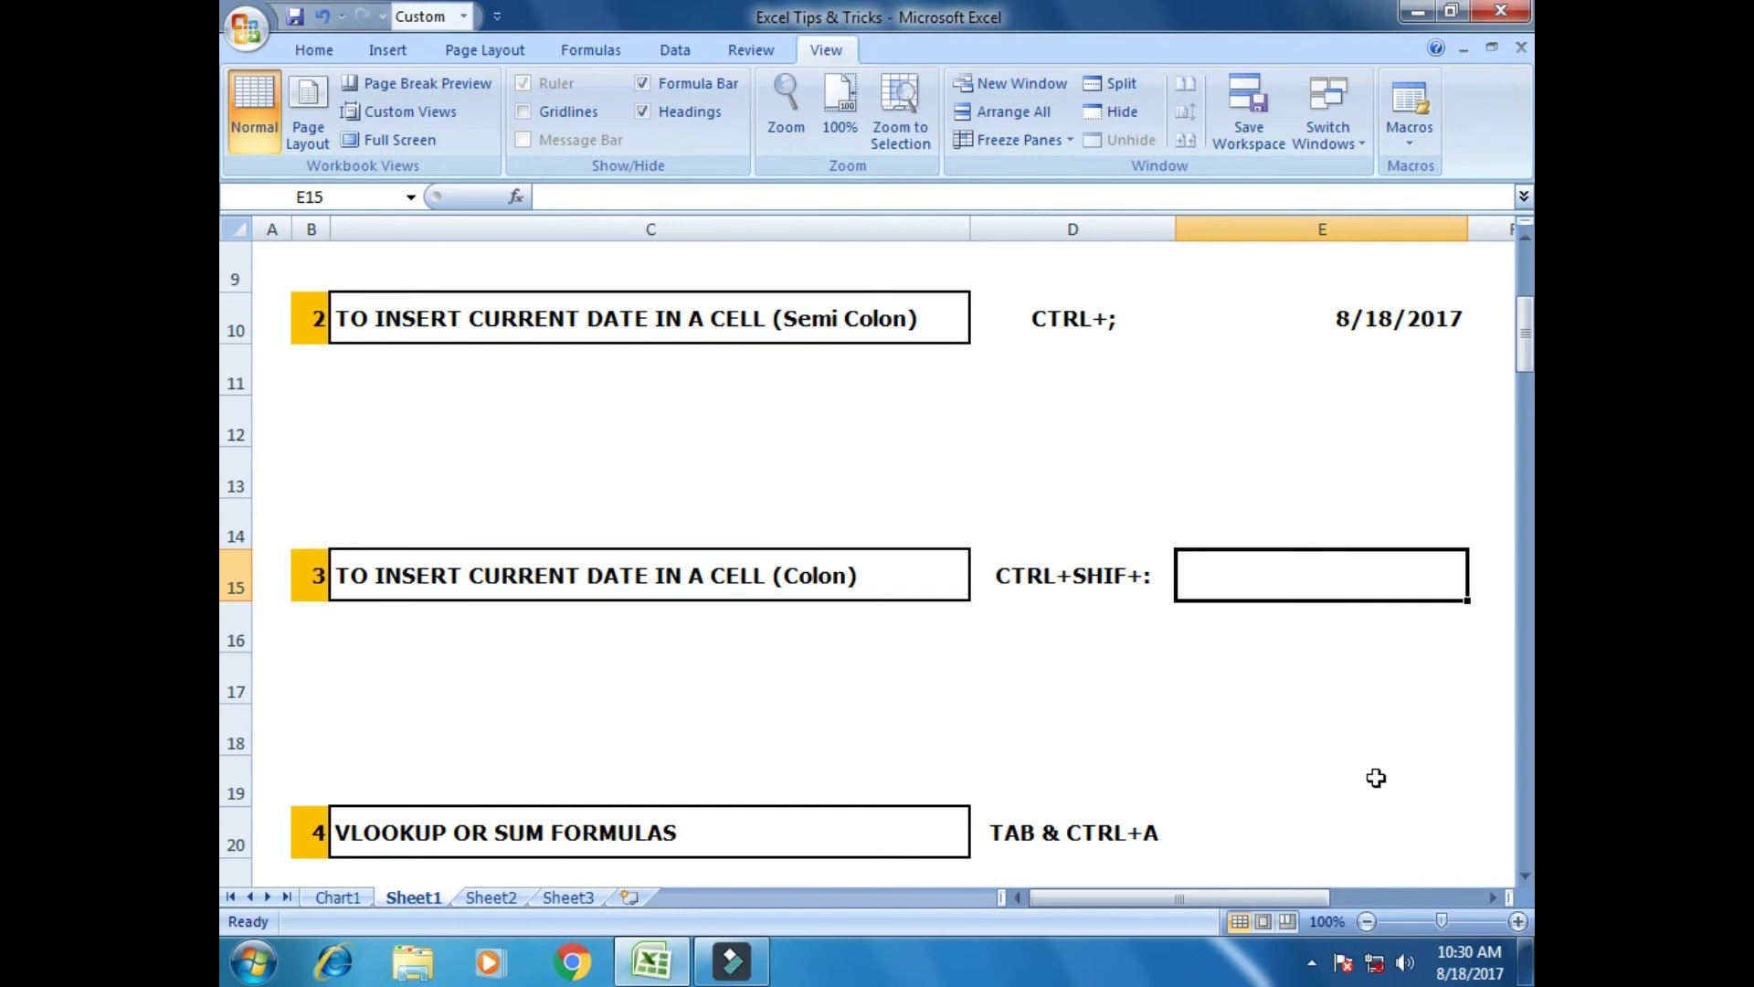
Correct the tip 3 label in cell C15 to read "TO INSERT CURRENT TIME IN A CELL (Colon)".
{"action": "double_click", "coordinate": [603, 582]}
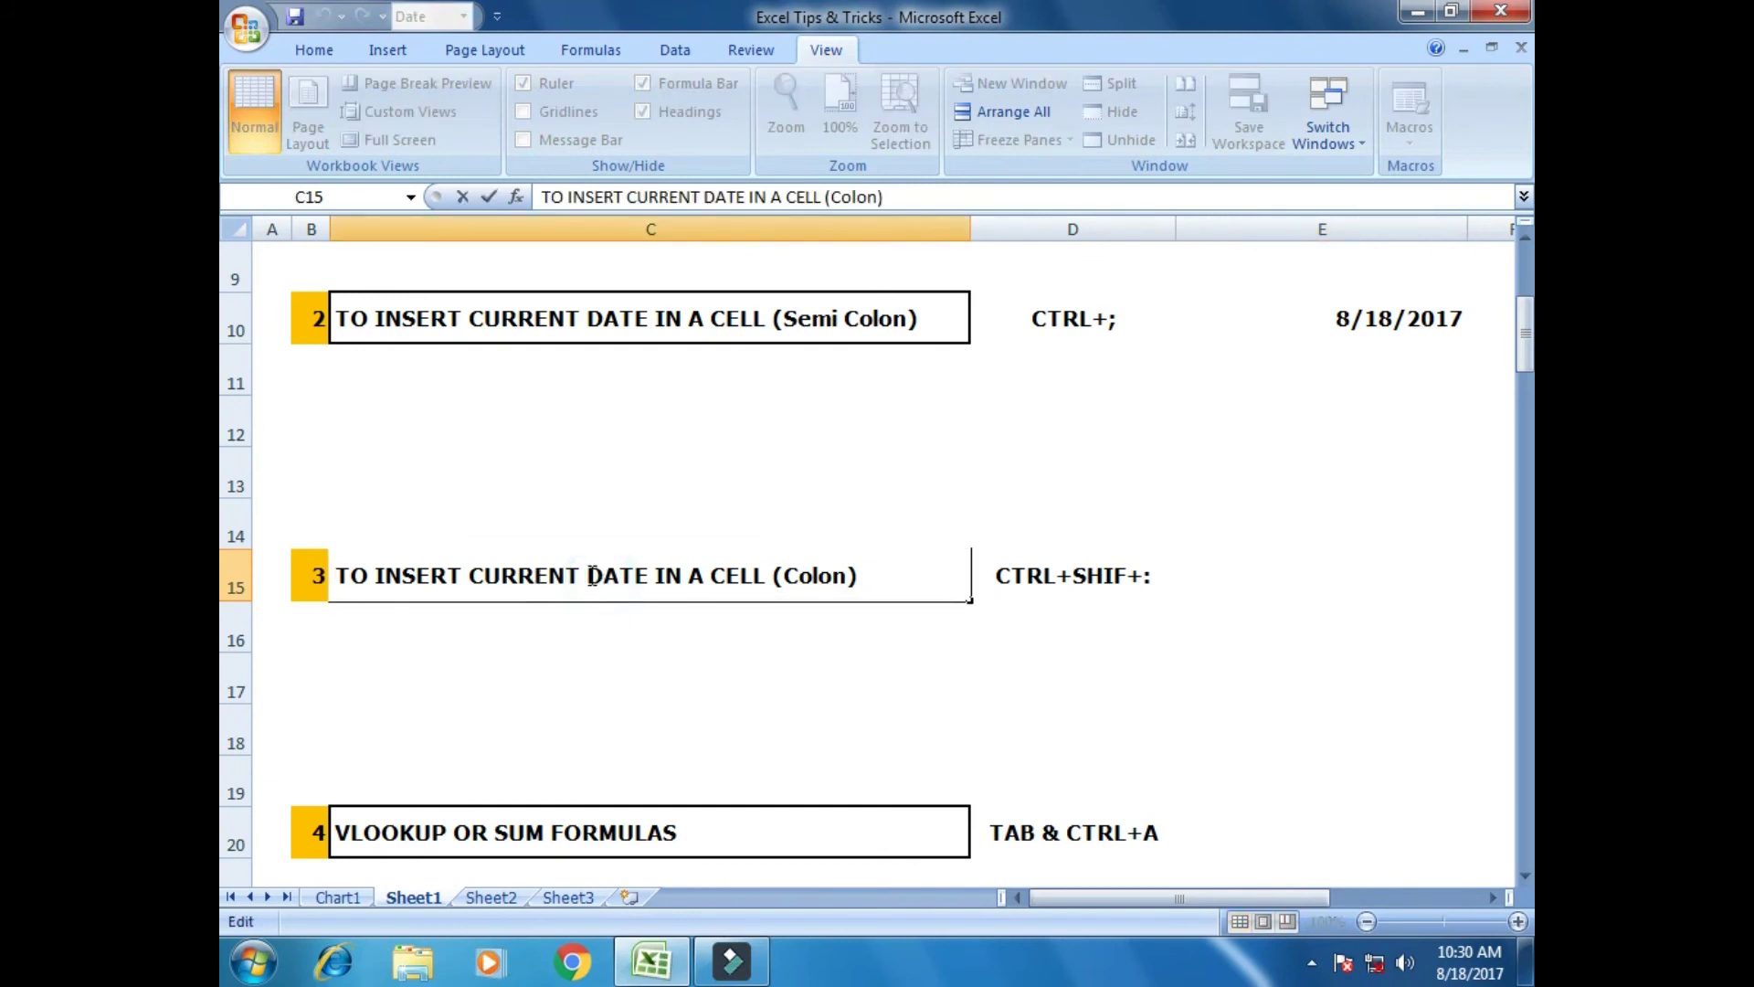
{"action": "left_click", "coordinate": [590, 577]}
{"action": "key", "text": "Delete"}
{"action": "key", "text": "Delete"}
{"action": "key", "text": "Delete"}
{"action": "key", "text": "Delete"}
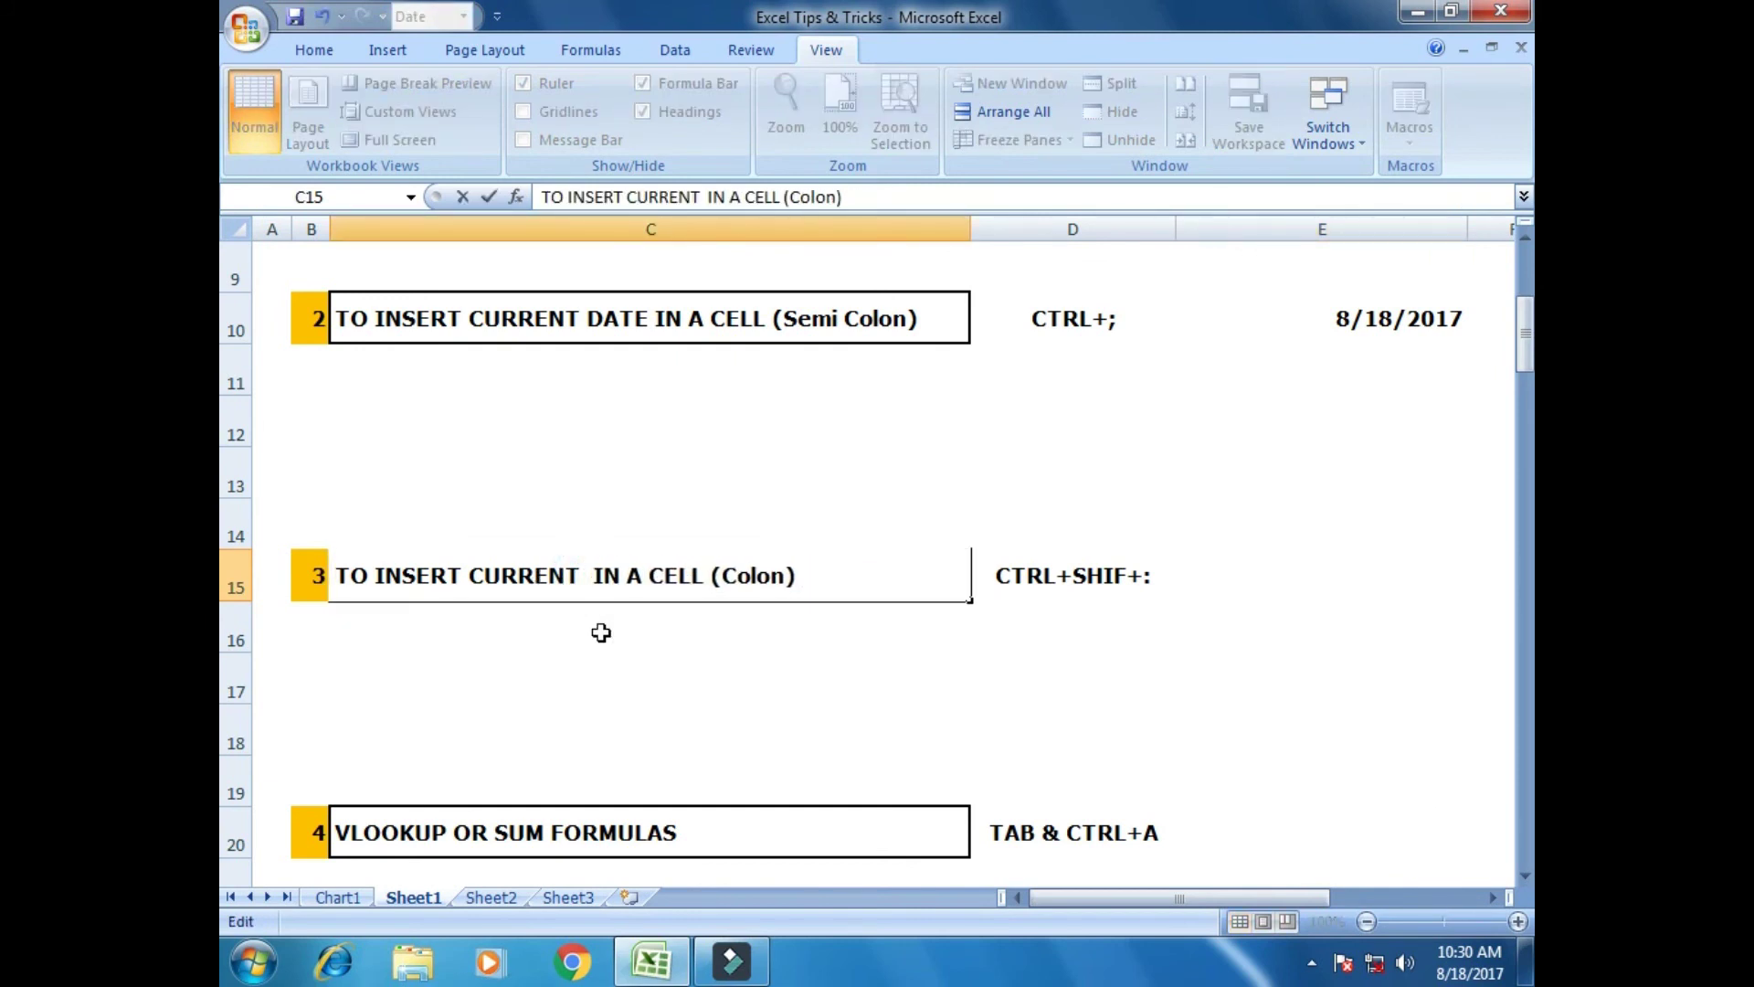
{"action": "type", "text": "time"}
{"action": "key", "text": "BackSpace"}
{"action": "key", "text": "BackSpace"}
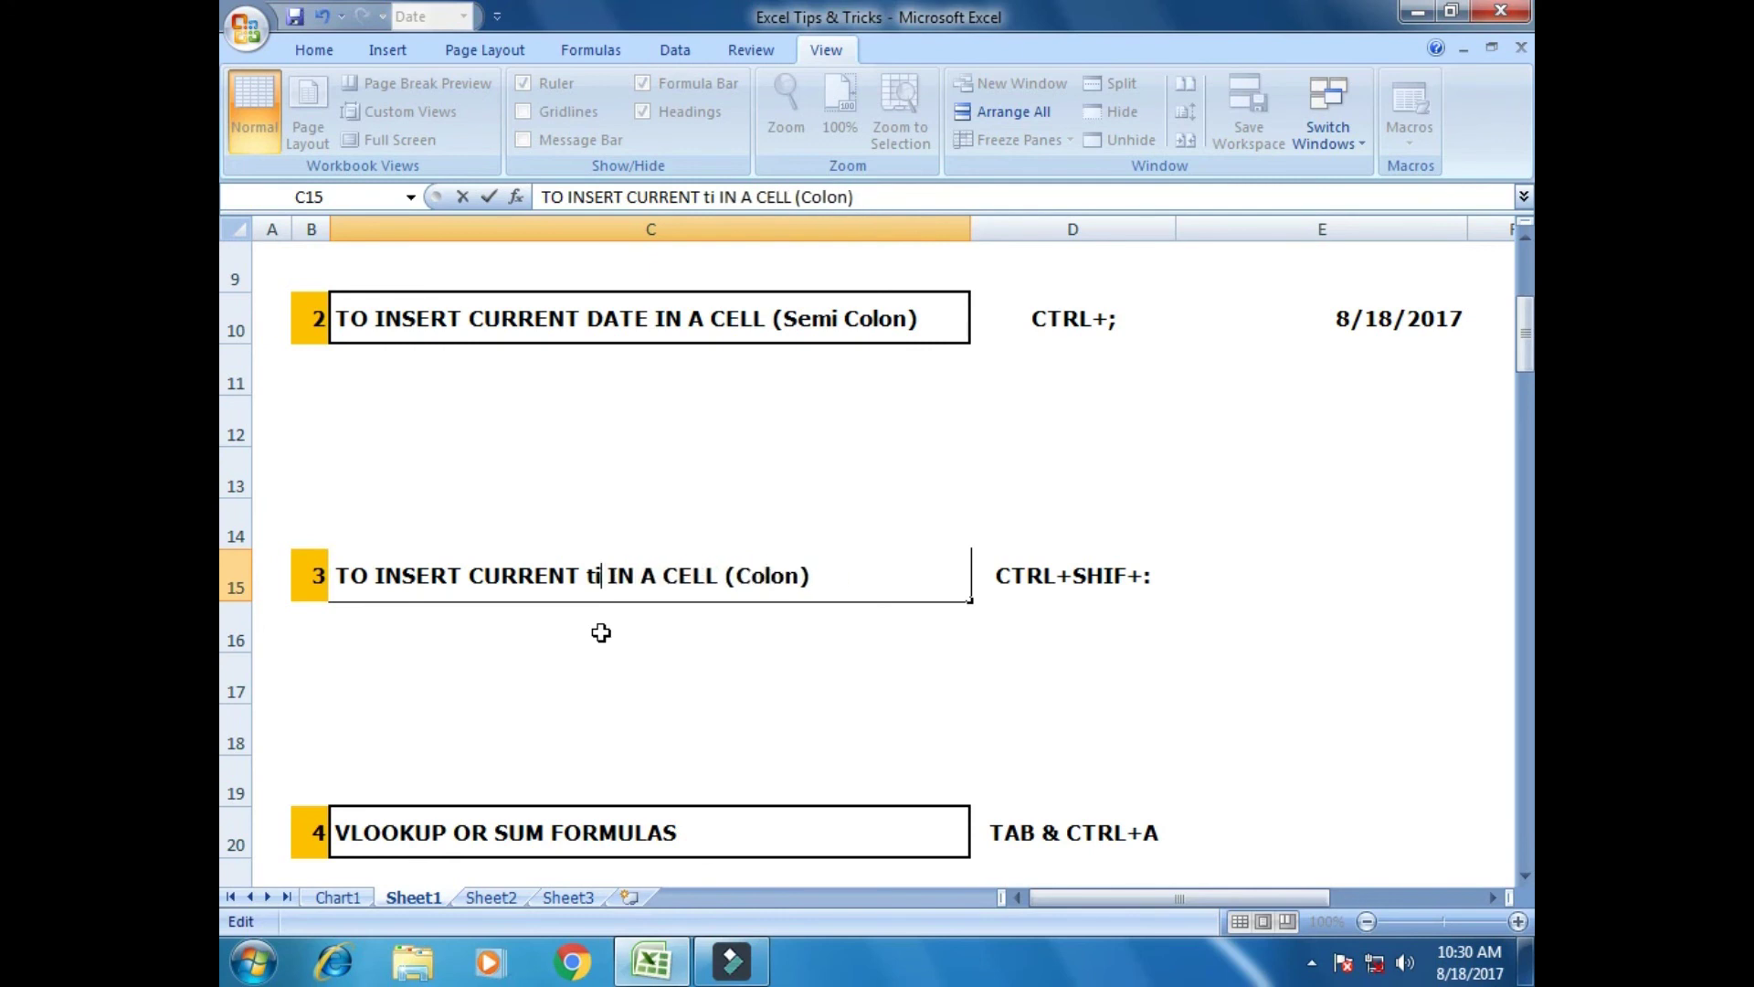
{"action": "key", "text": "BackSpace"}
{"action": "key", "text": "BackSpace"}
{"action": "type", "text": "TIM"}
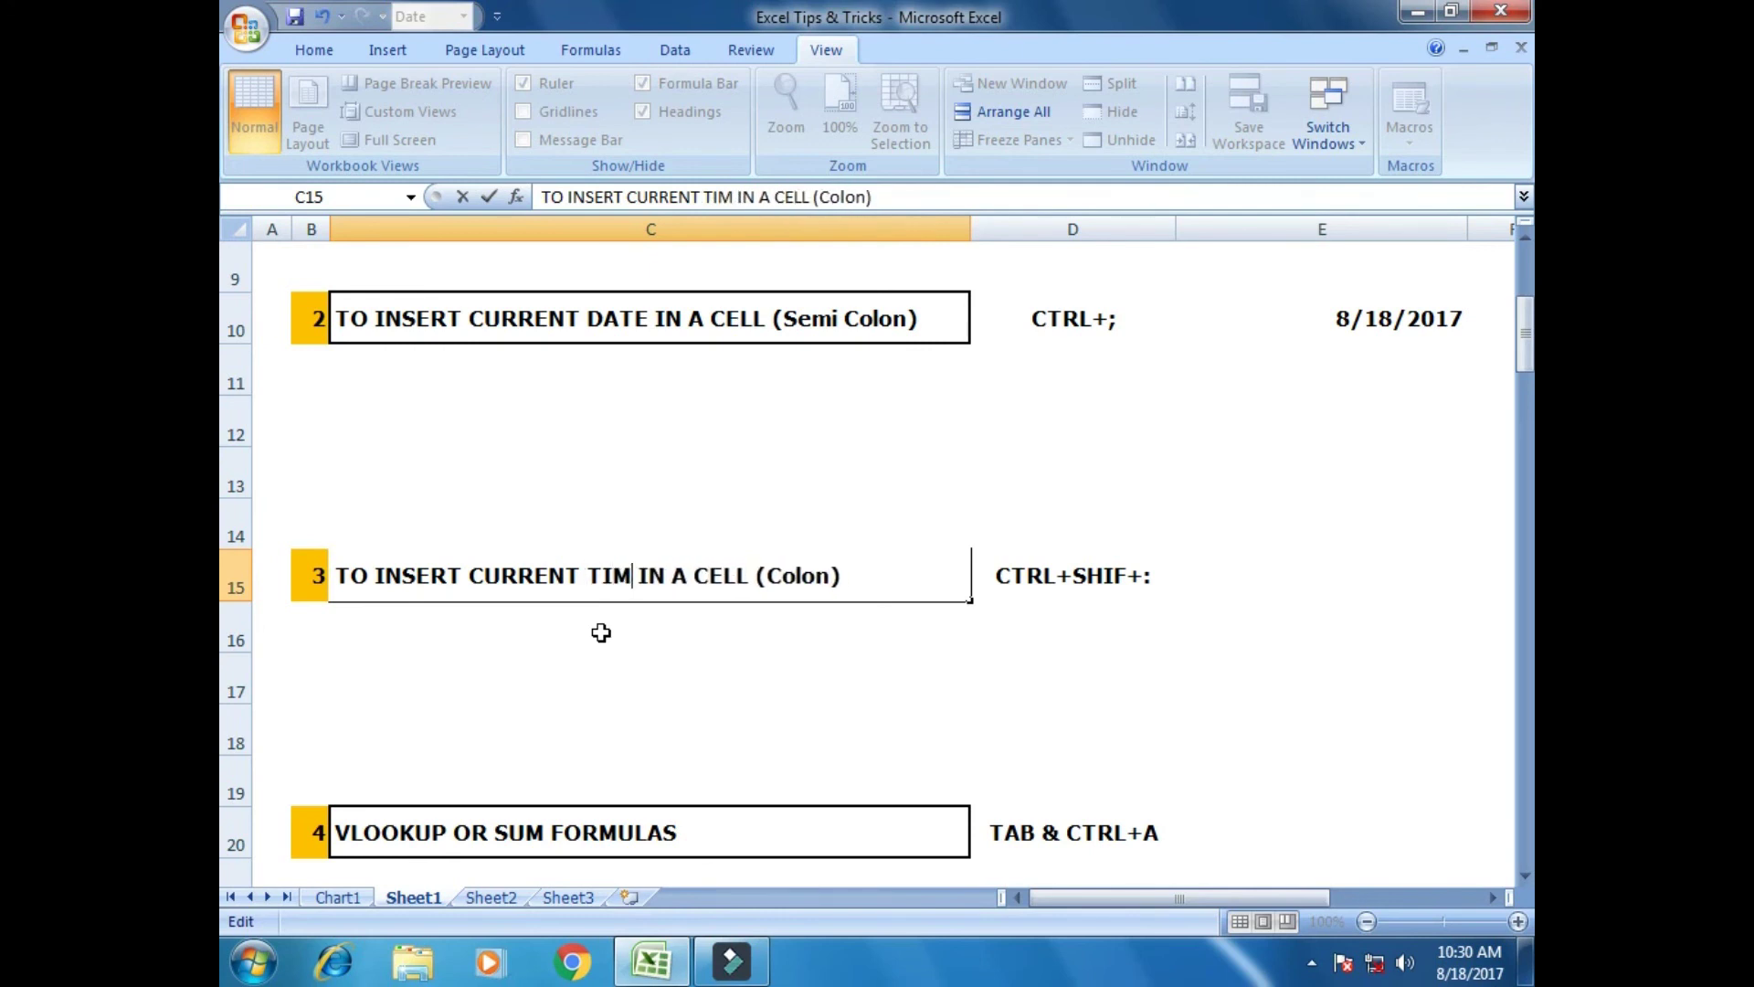
{"action": "type", "text": "E"}
{"action": "key", "text": "Tab"}
Insert the current time, 10:30 AM, in cell E15 beside tip 3.
{"action": "key", "text": "Tab"}
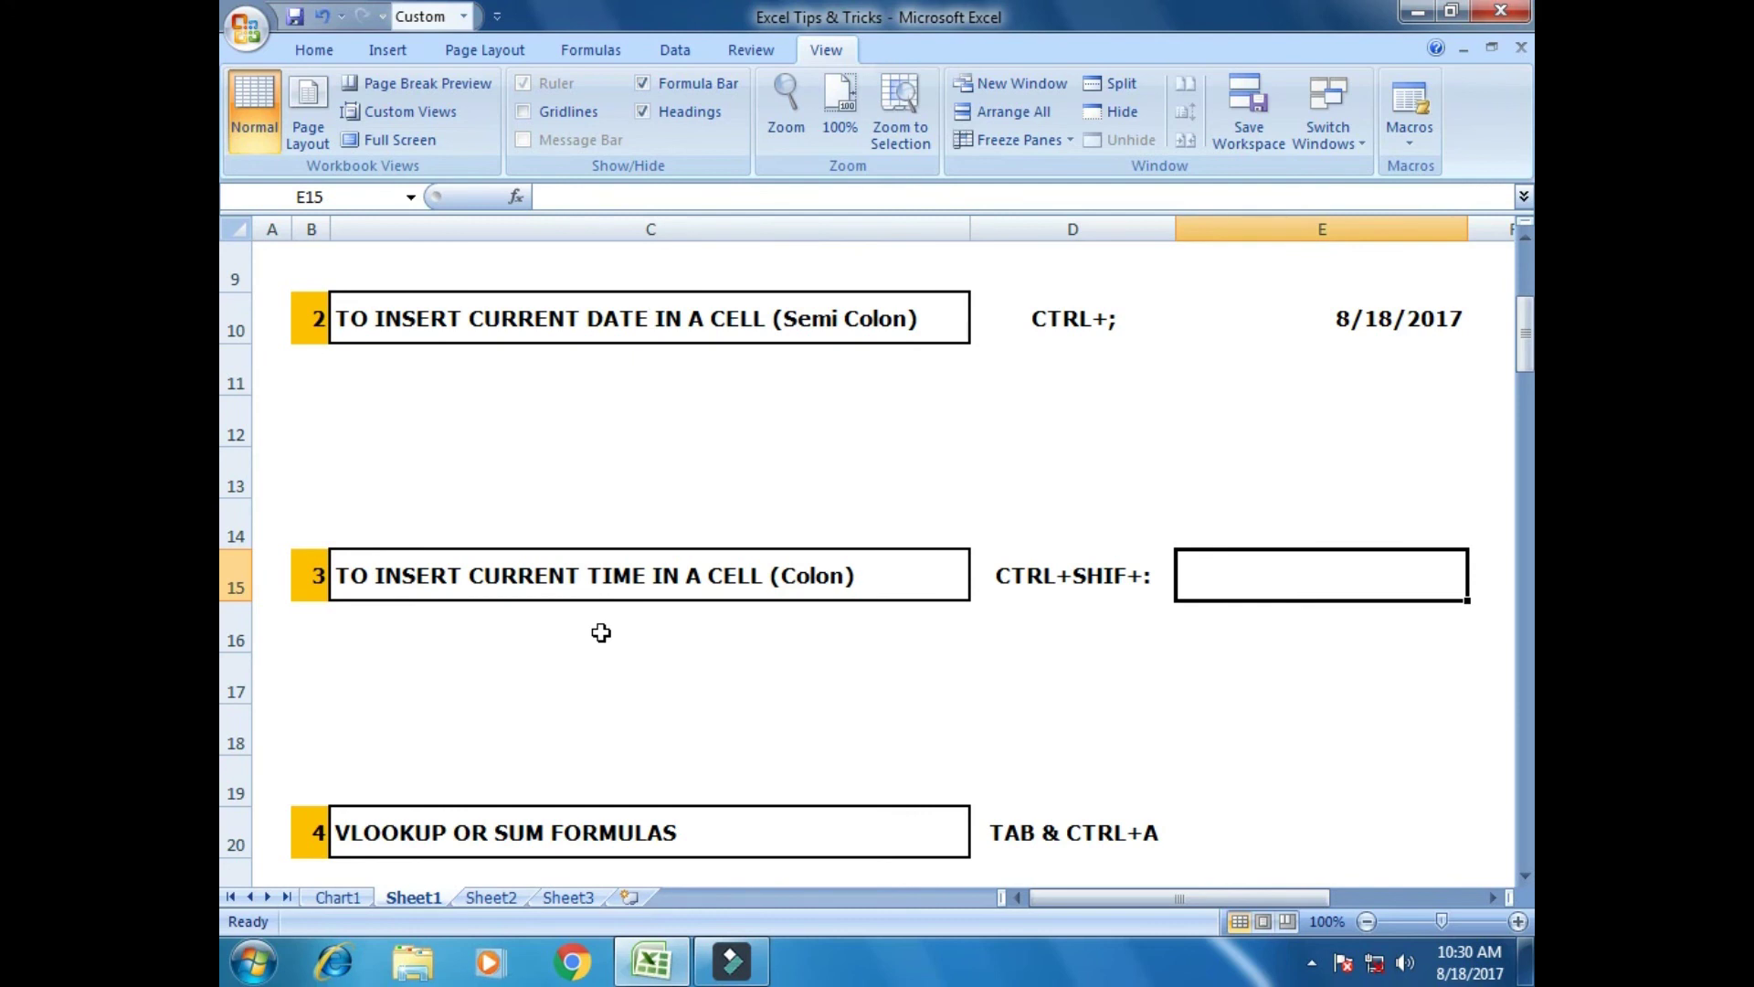
{"action": "key", "text": "ctrl+shift+semicolon"}
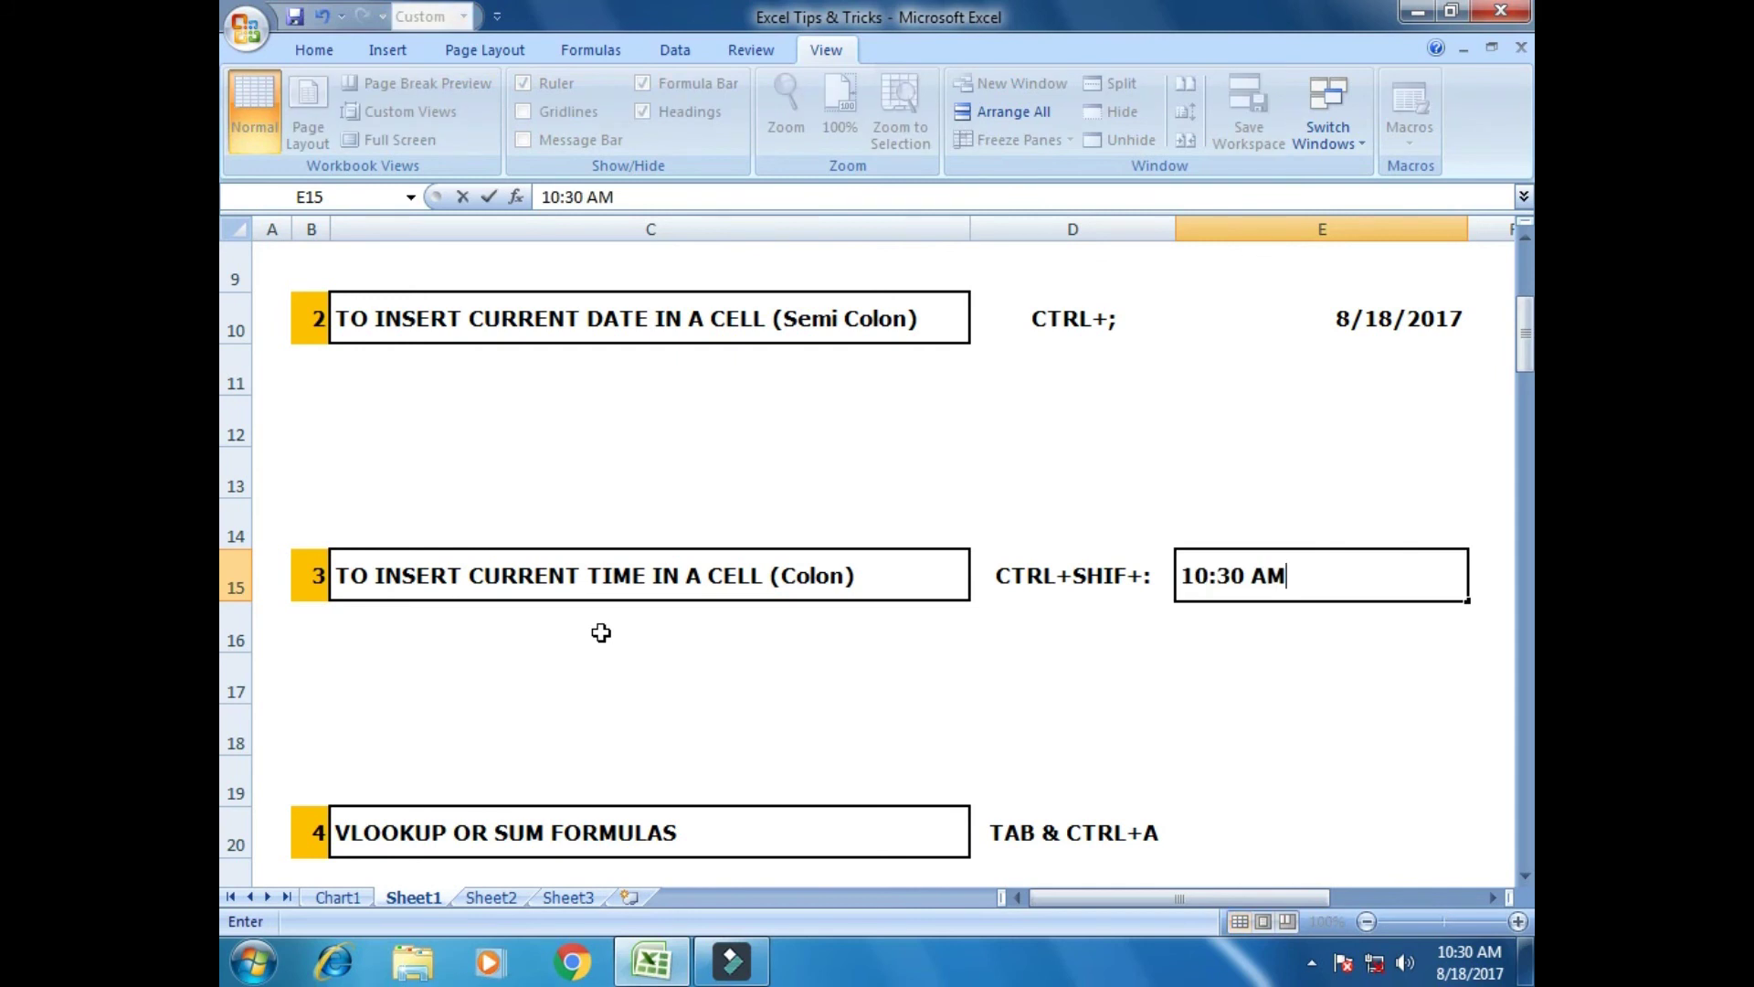
{"action": "key", "text": "Return"}
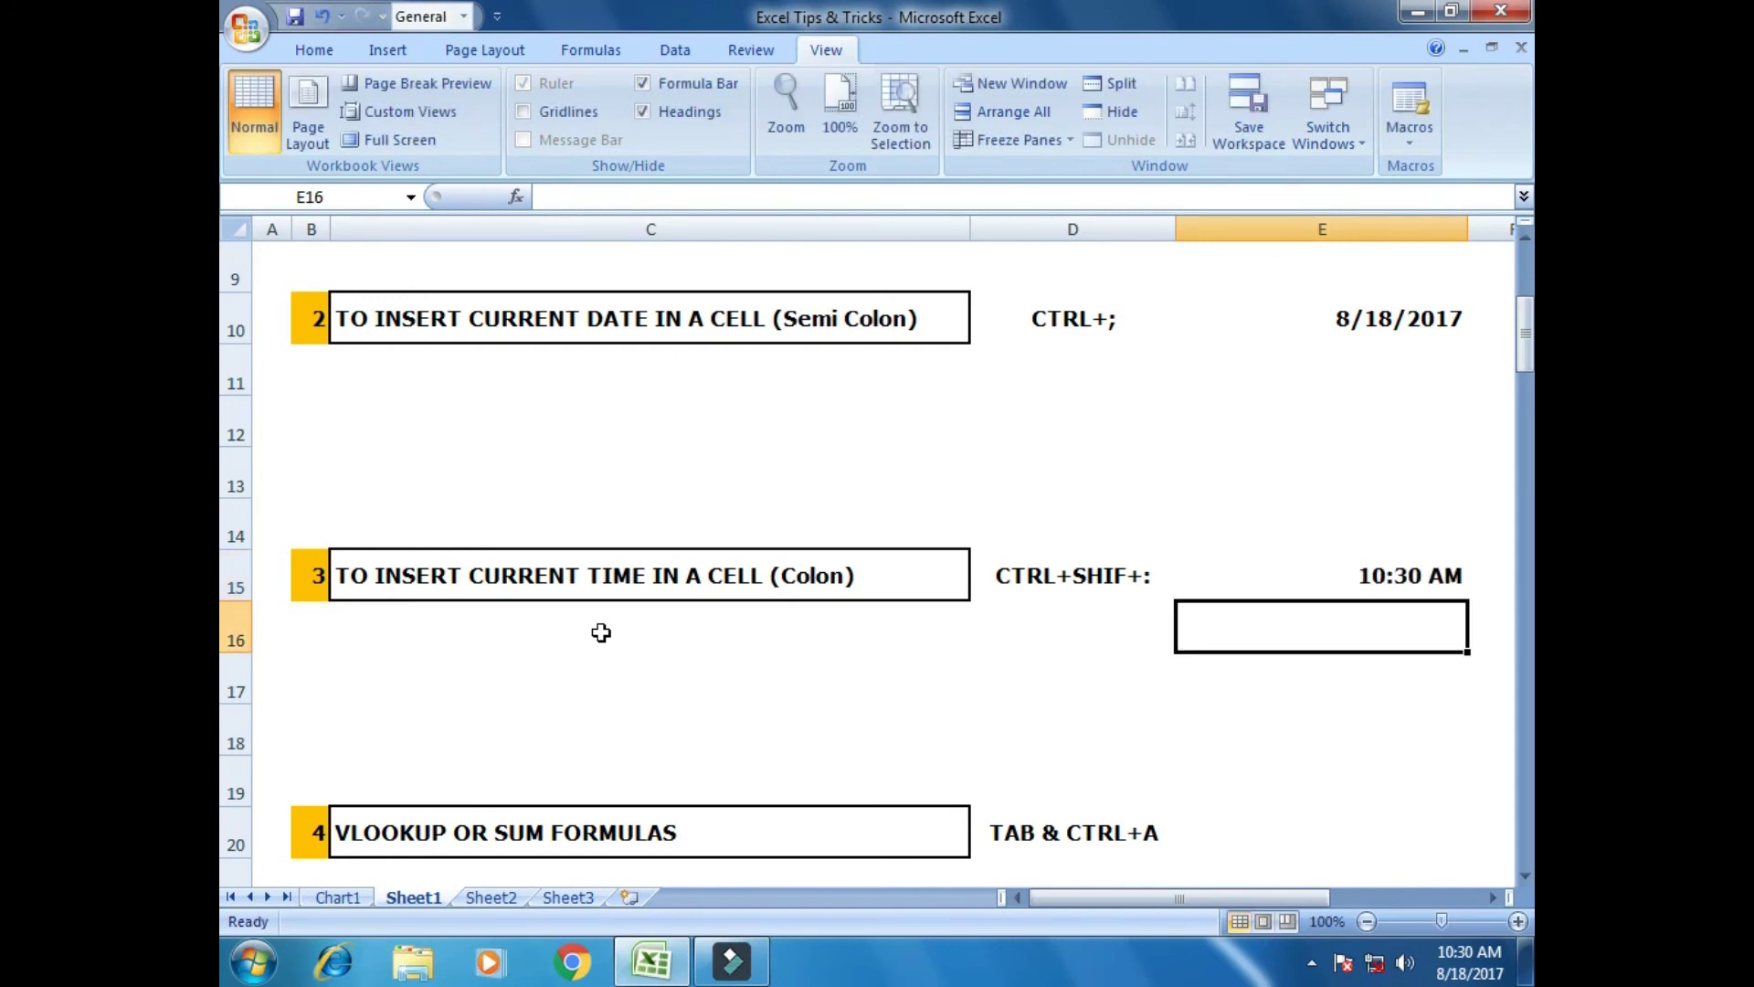
Select cell E20 beside tip 4, VLOOKUP OR SUM FORMULAS.
{"action": "key", "text": "Down"}
{"action": "key", "text": "Down"}
{"action": "key", "text": "Down"}
{"action": "key", "text": "Down"}
{"action": "key", "text": "Down"}
{"action": "key", "text": "Down"}
{"action": "key", "text": "Down"}
{"action": "key", "text": "Down"}
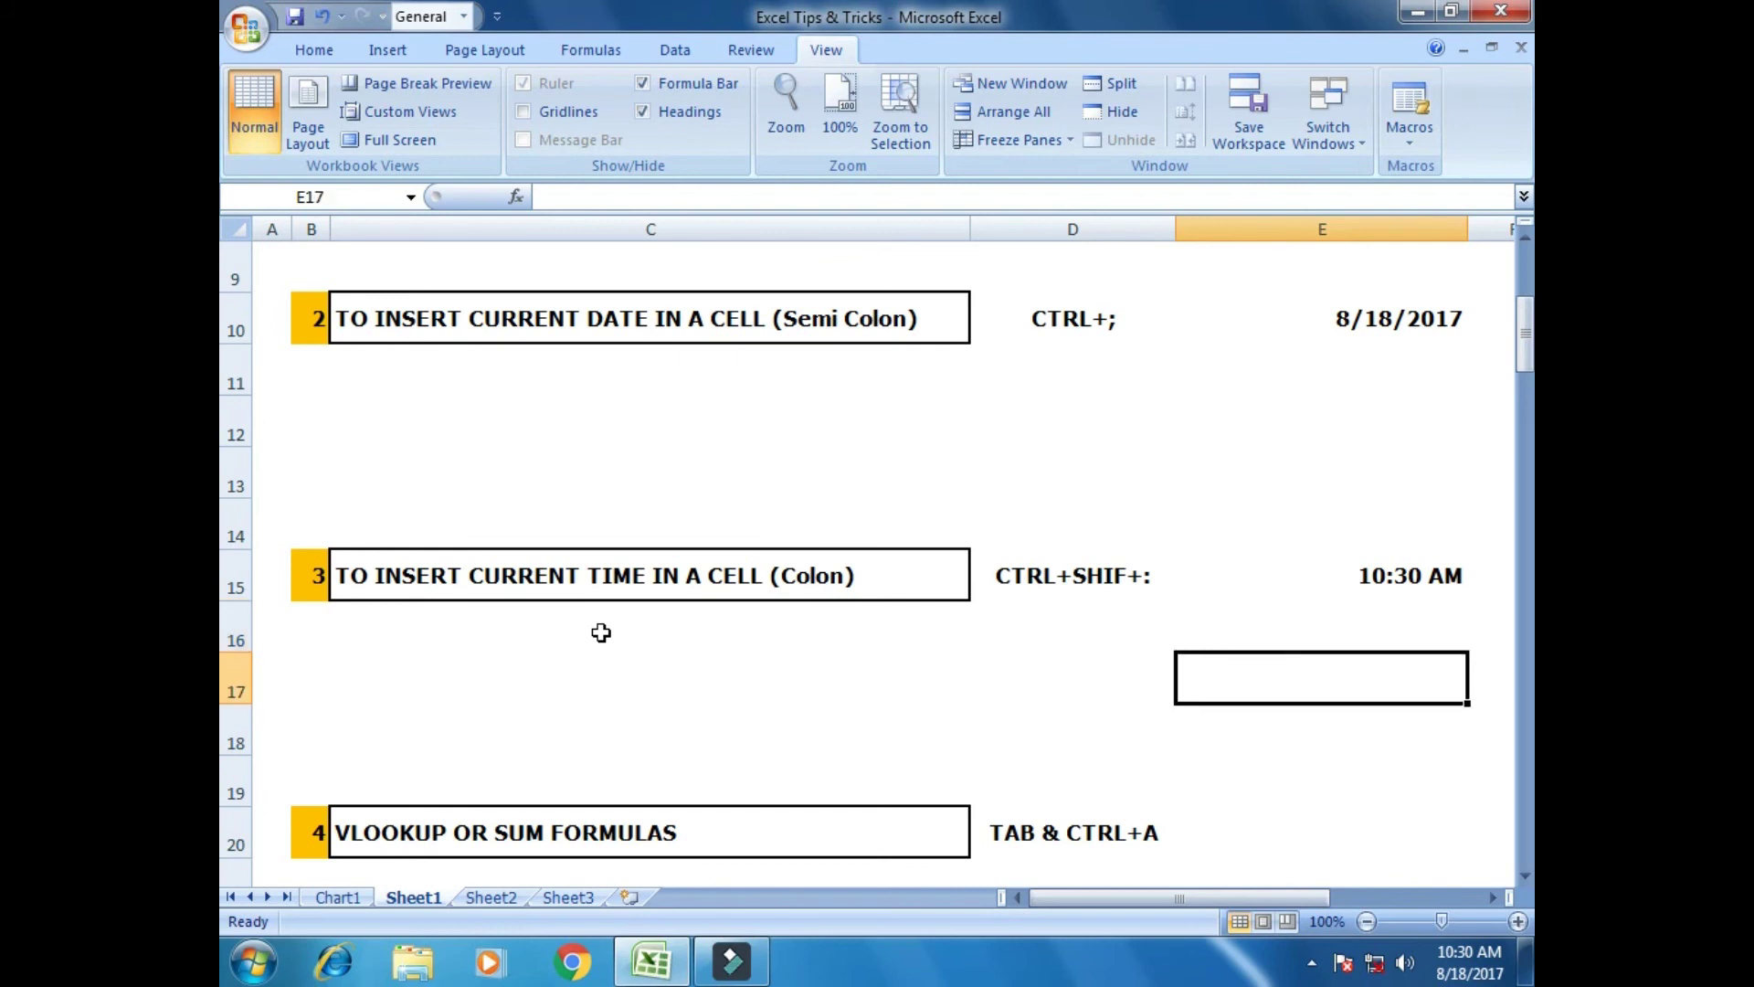
{"action": "key", "text": "Down"}
{"action": "key", "text": "Up"}
{"action": "key", "text": "Up"}
{"action": "key", "text": "Up"}
{"action": "key", "text": "Up"}
{"action": "key", "text": "Up"}
{"action": "key", "text": "Up"}
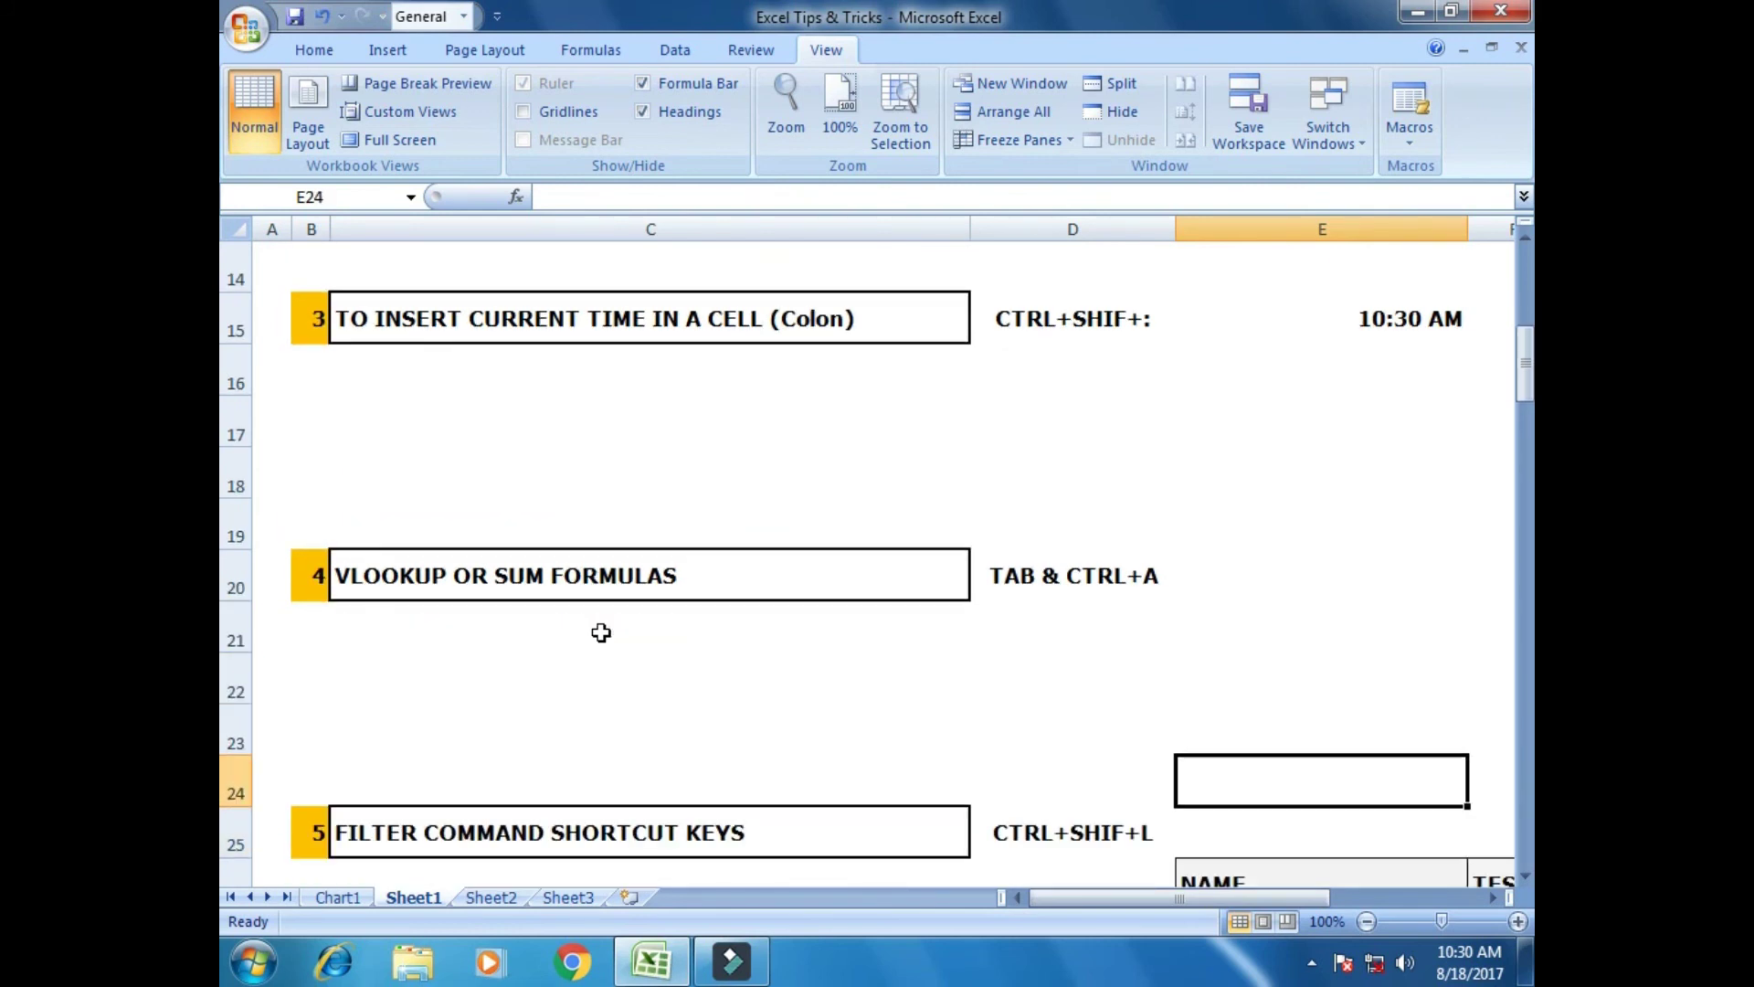
{"action": "key", "text": "Left"}
{"action": "key", "text": "Down"}
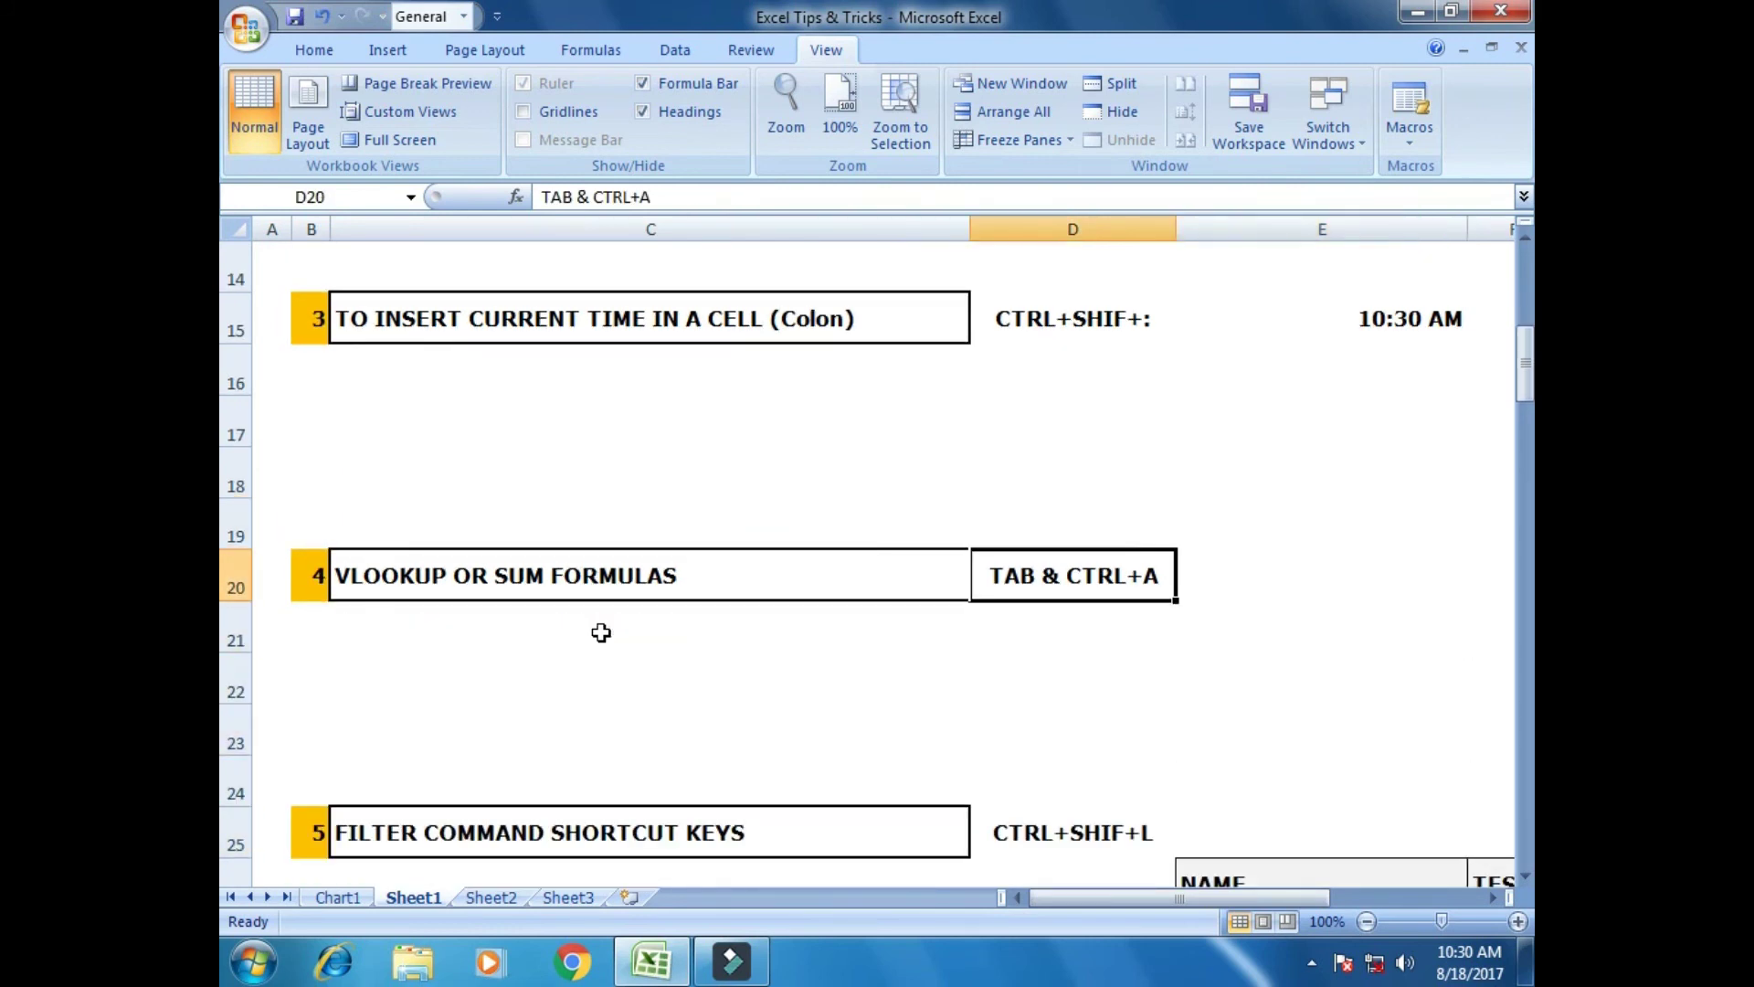
{"action": "key", "text": "Right"}
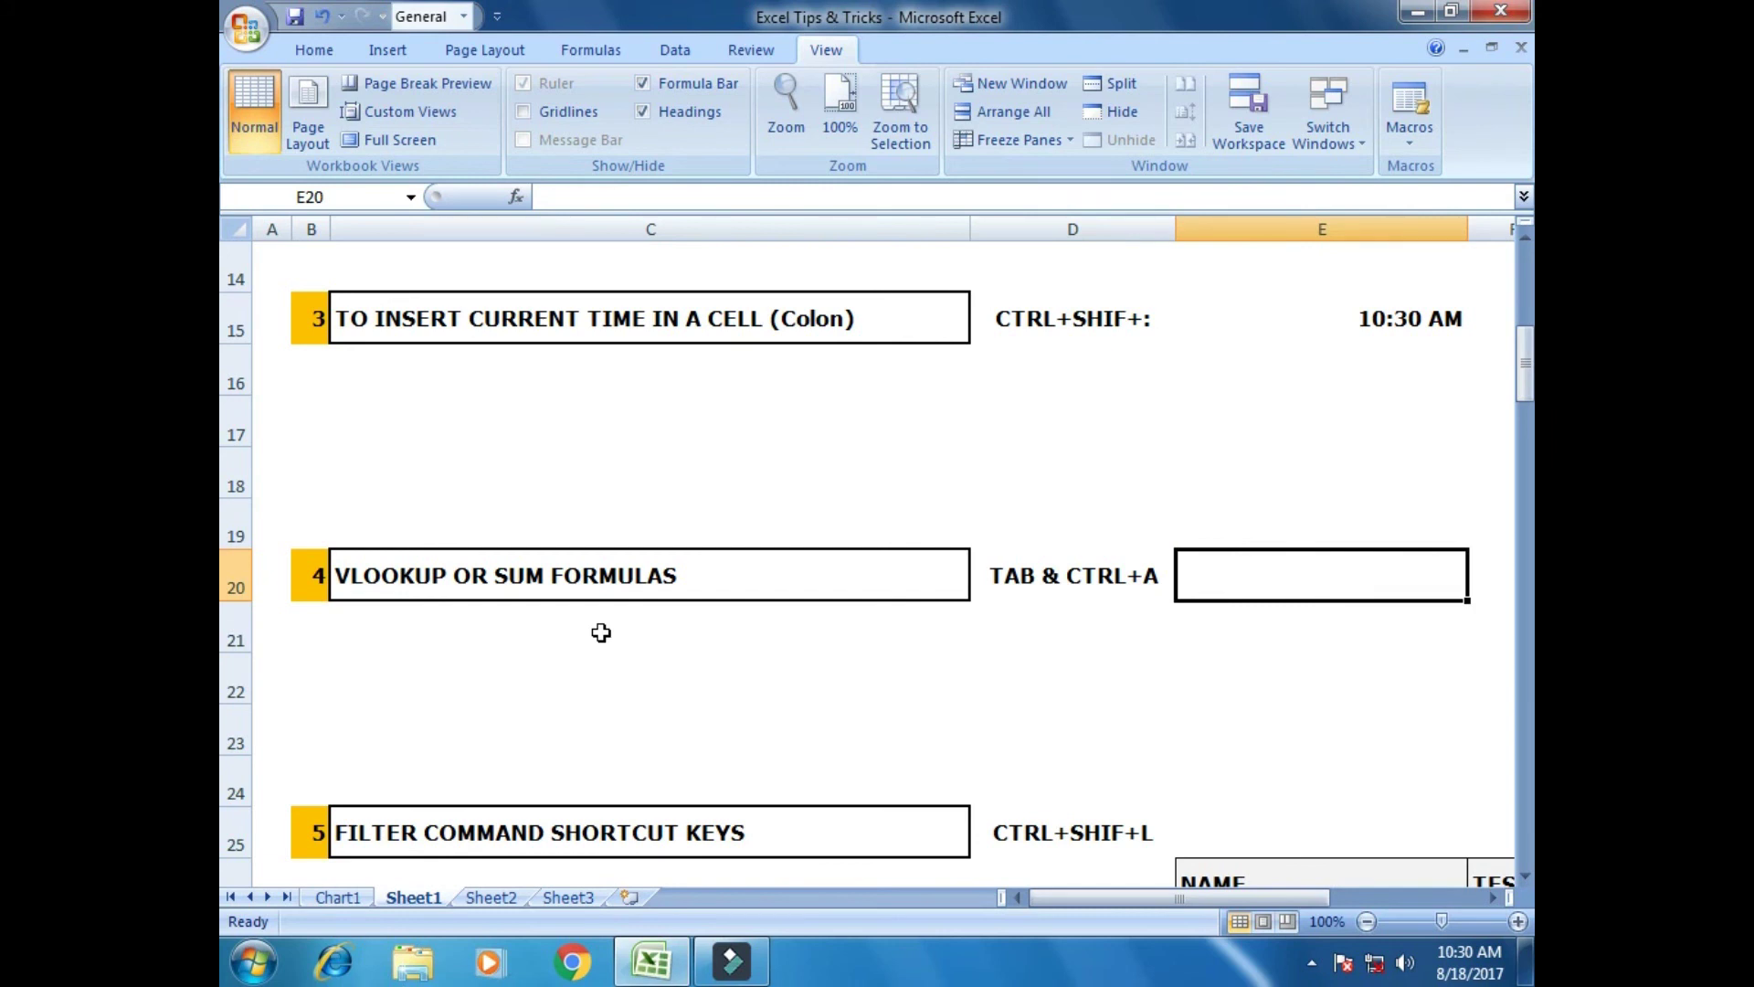
Bring up the function arguments for a VLOOKUP formula in cell E20 and cancel the formula.
{"action": "type", "text": "=V"}
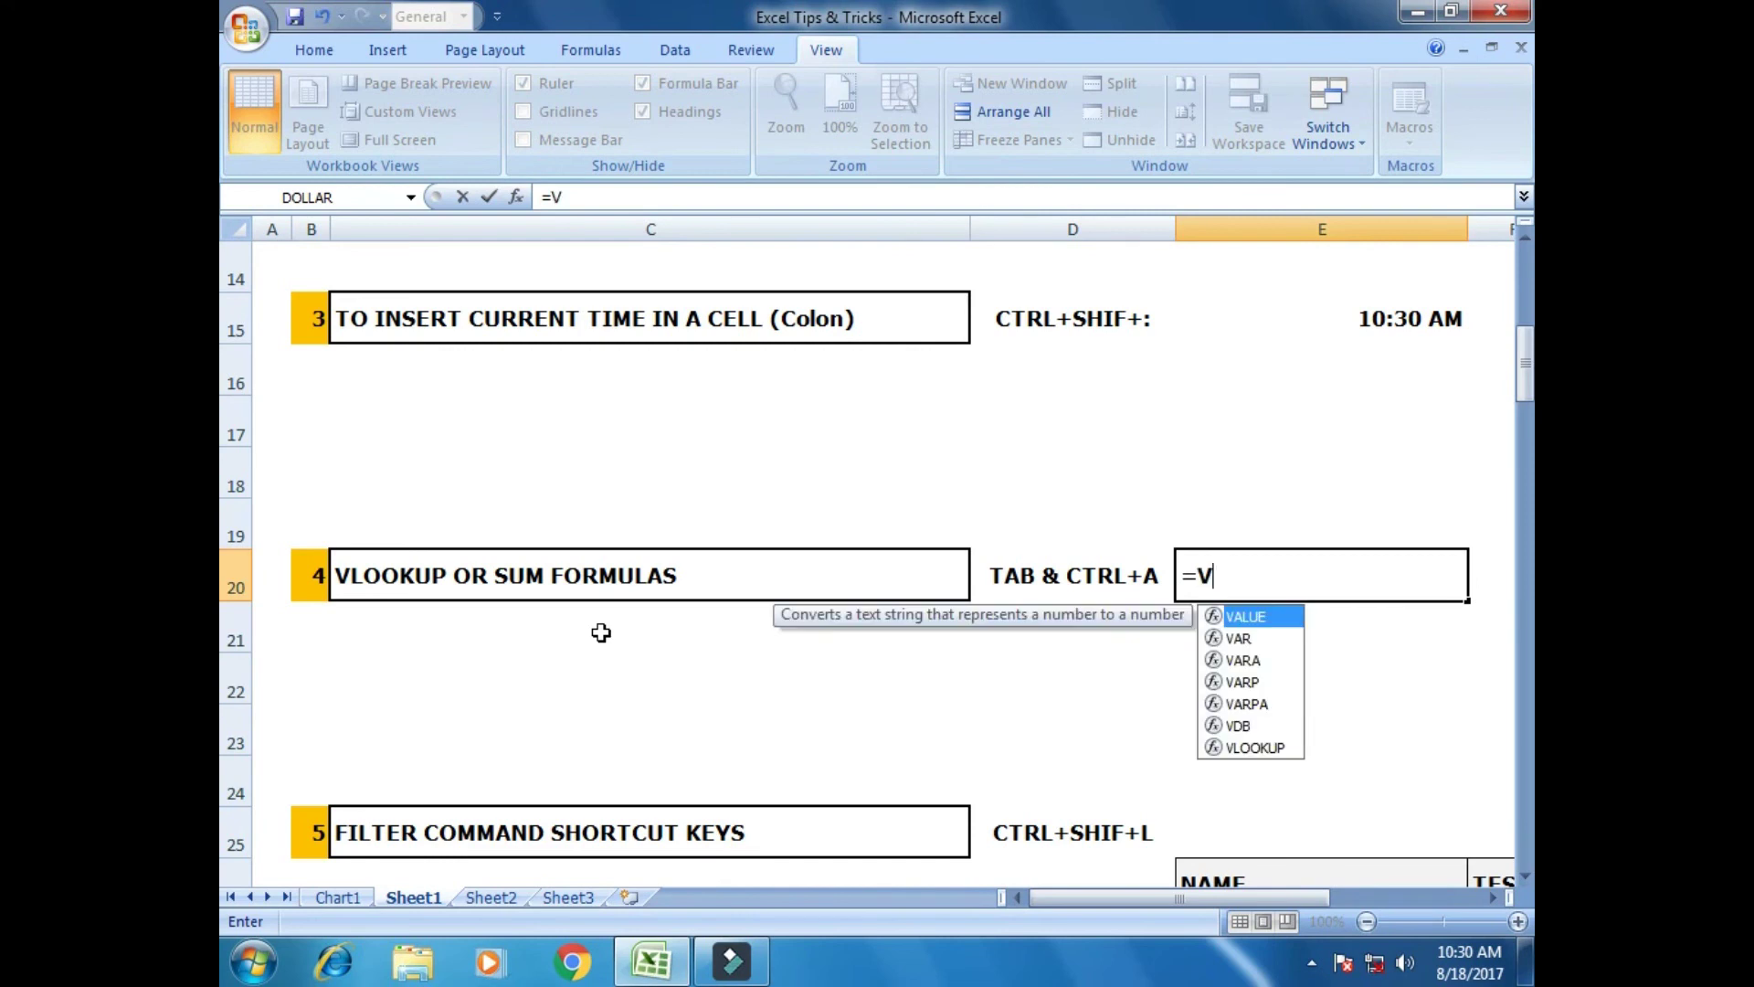
{"action": "type", "text": "LO"}
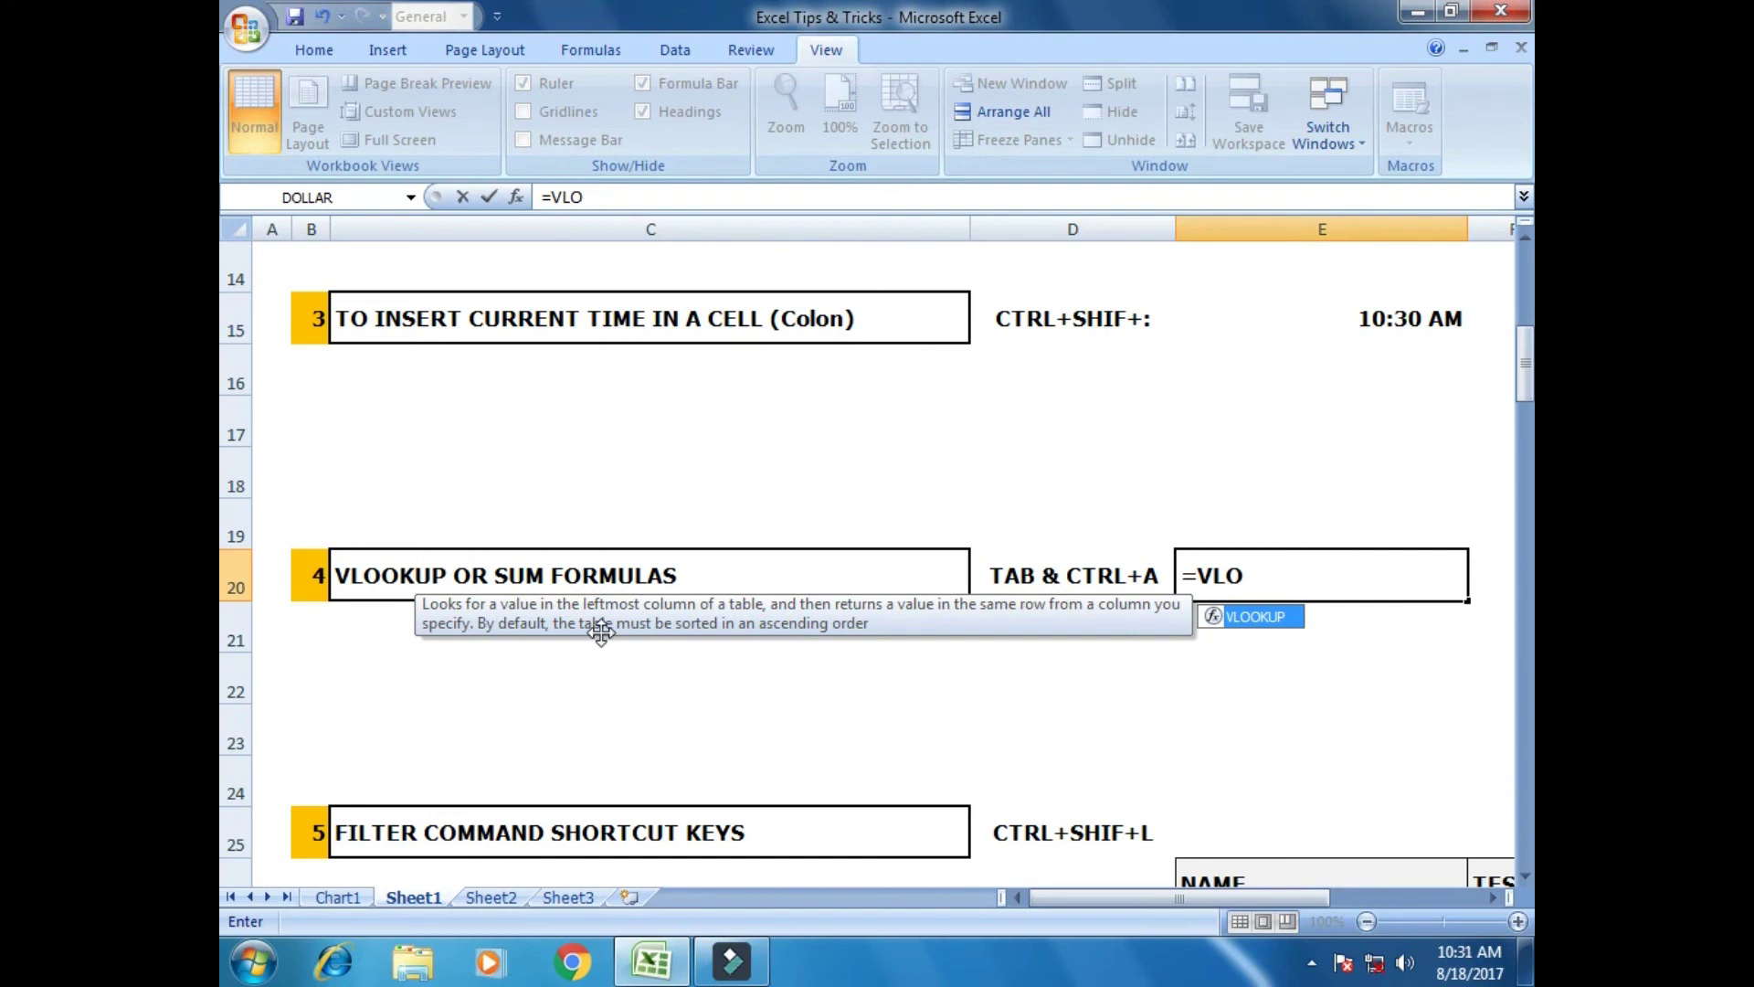
{"action": "key", "text": "Tab"}
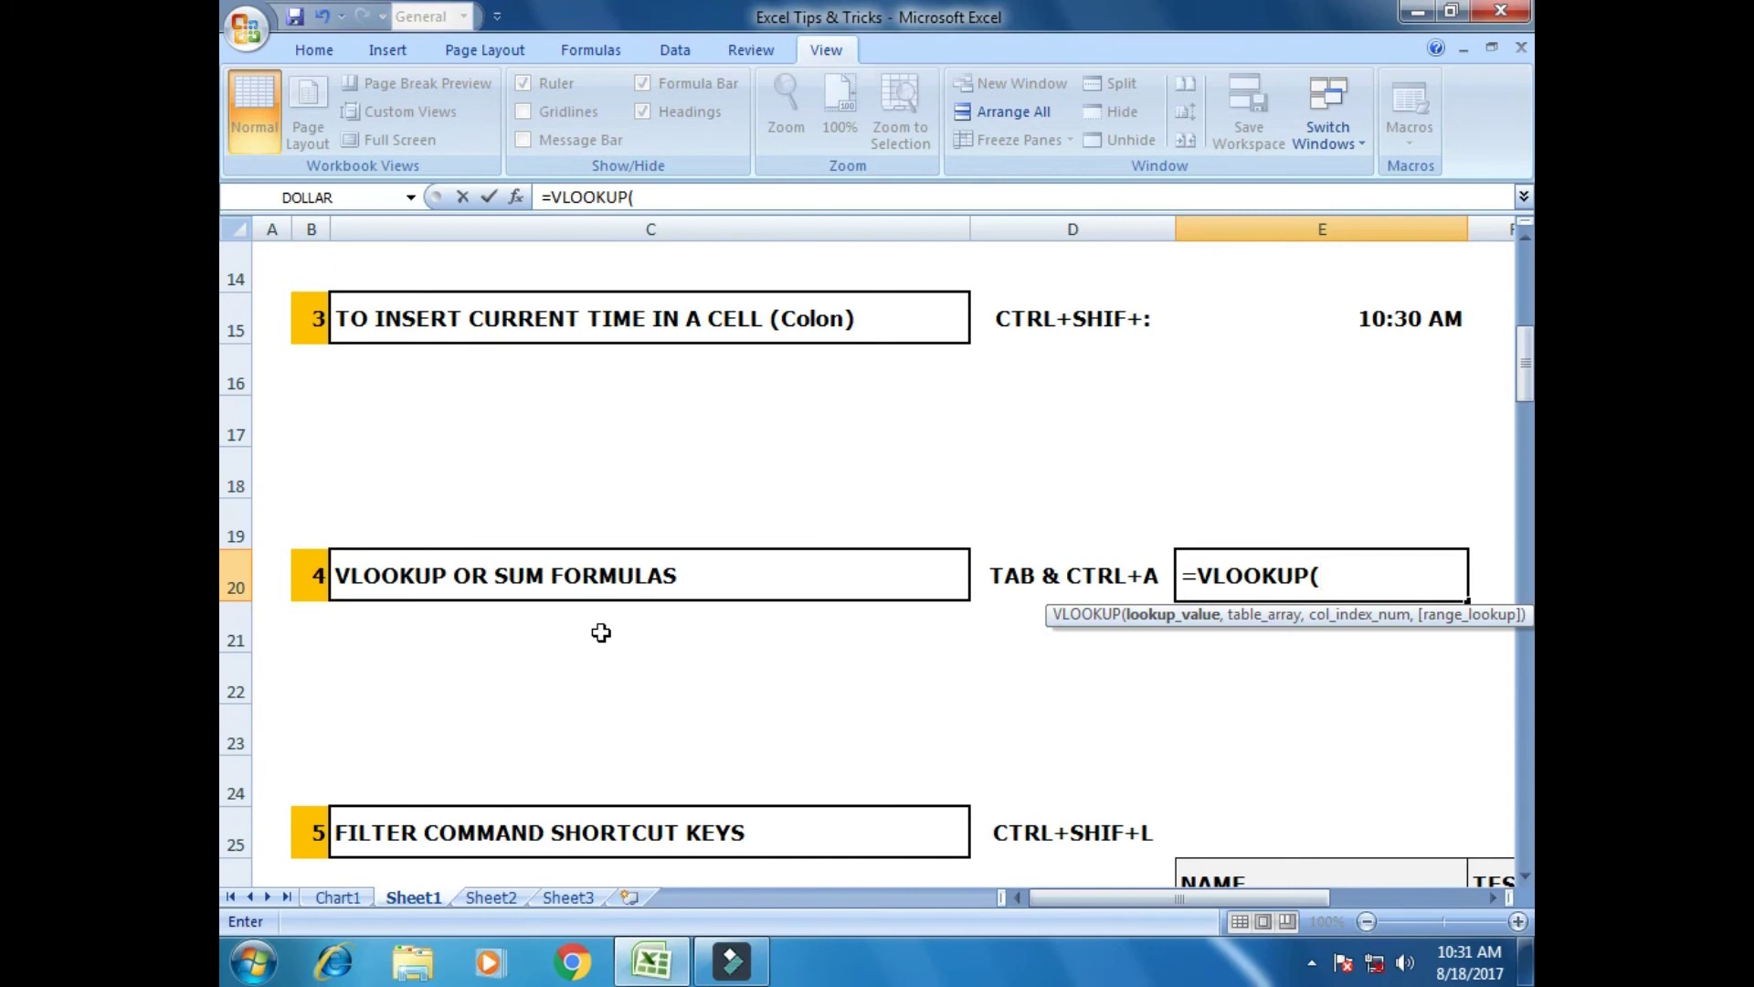
{"action": "key", "text": "ctrl+a"}
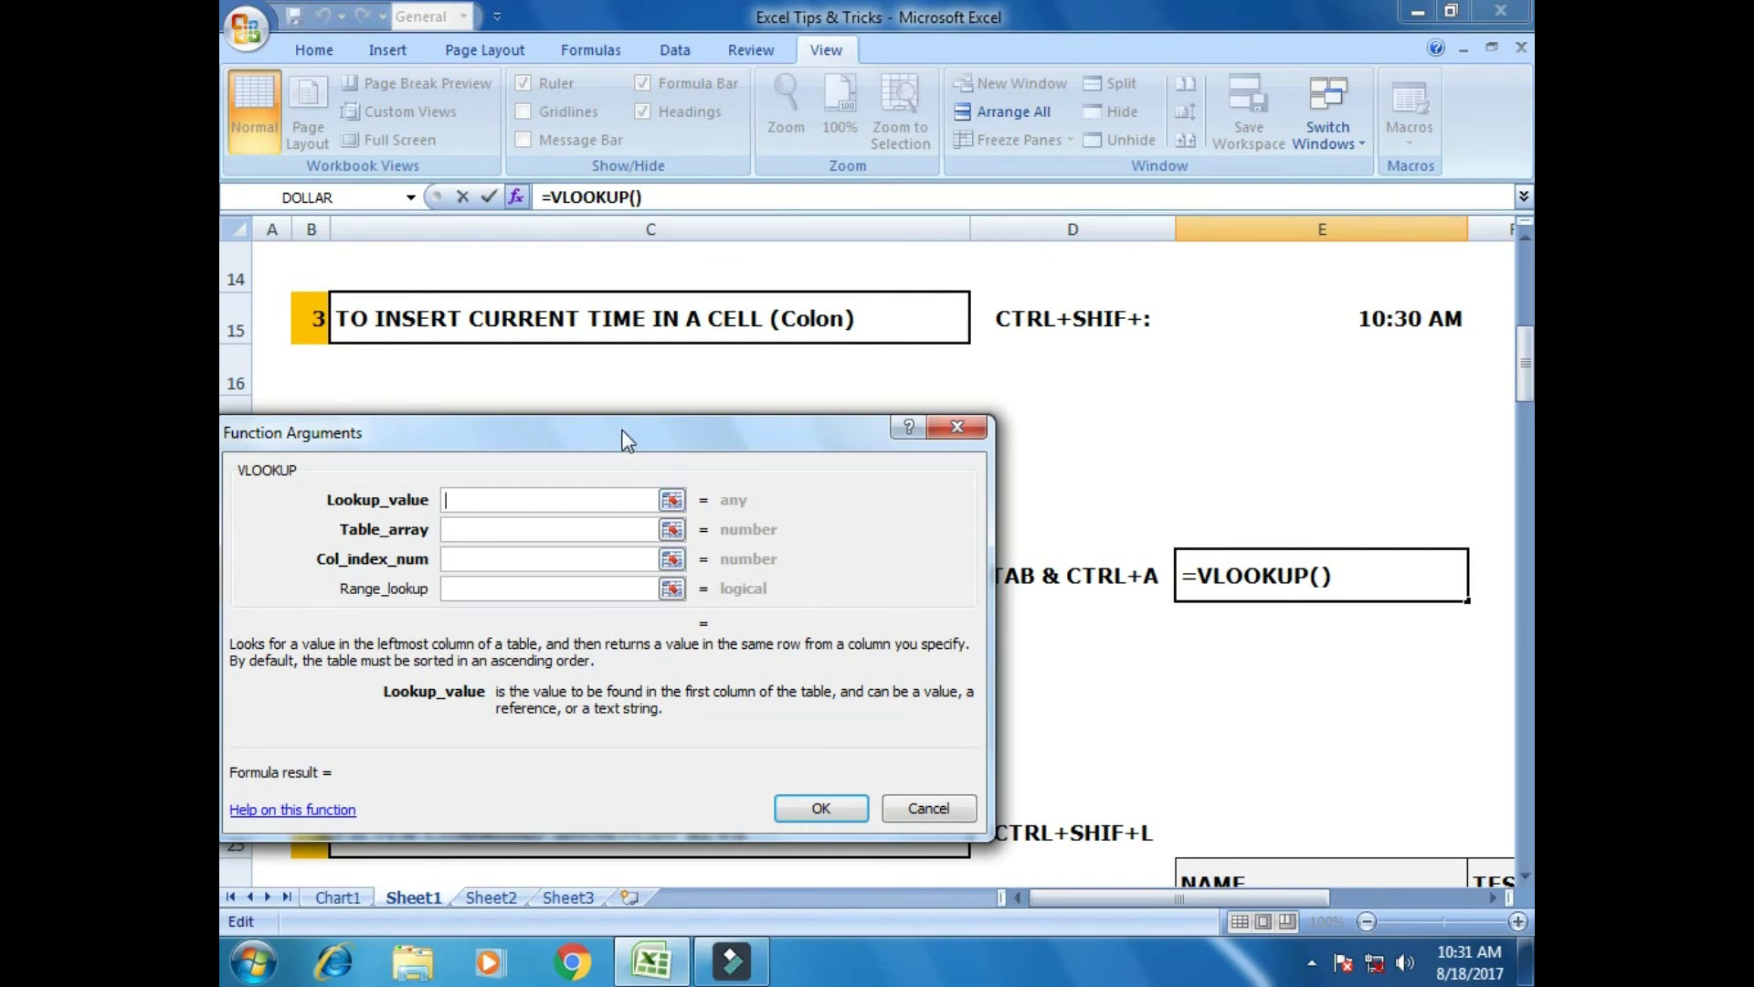
{"action": "left_click_drag", "start_coordinate": [620, 432], "coordinate": [772, 166]}
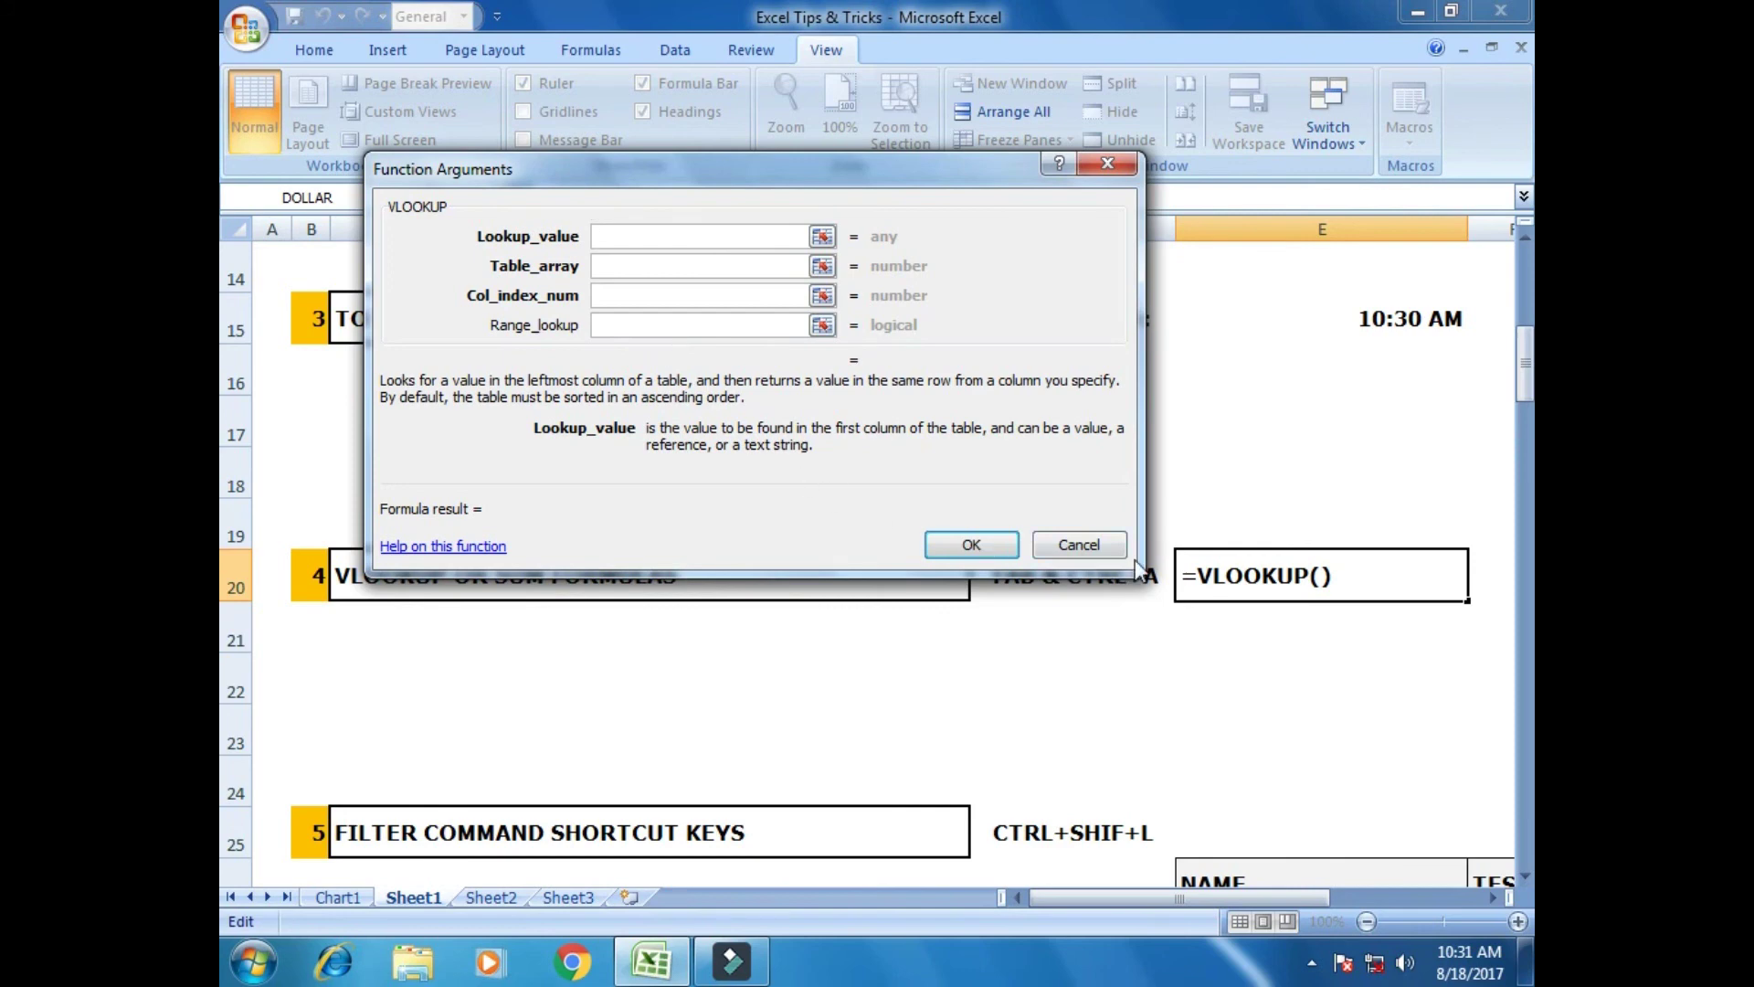
{"action": "left_click", "coordinate": [1110, 547]}
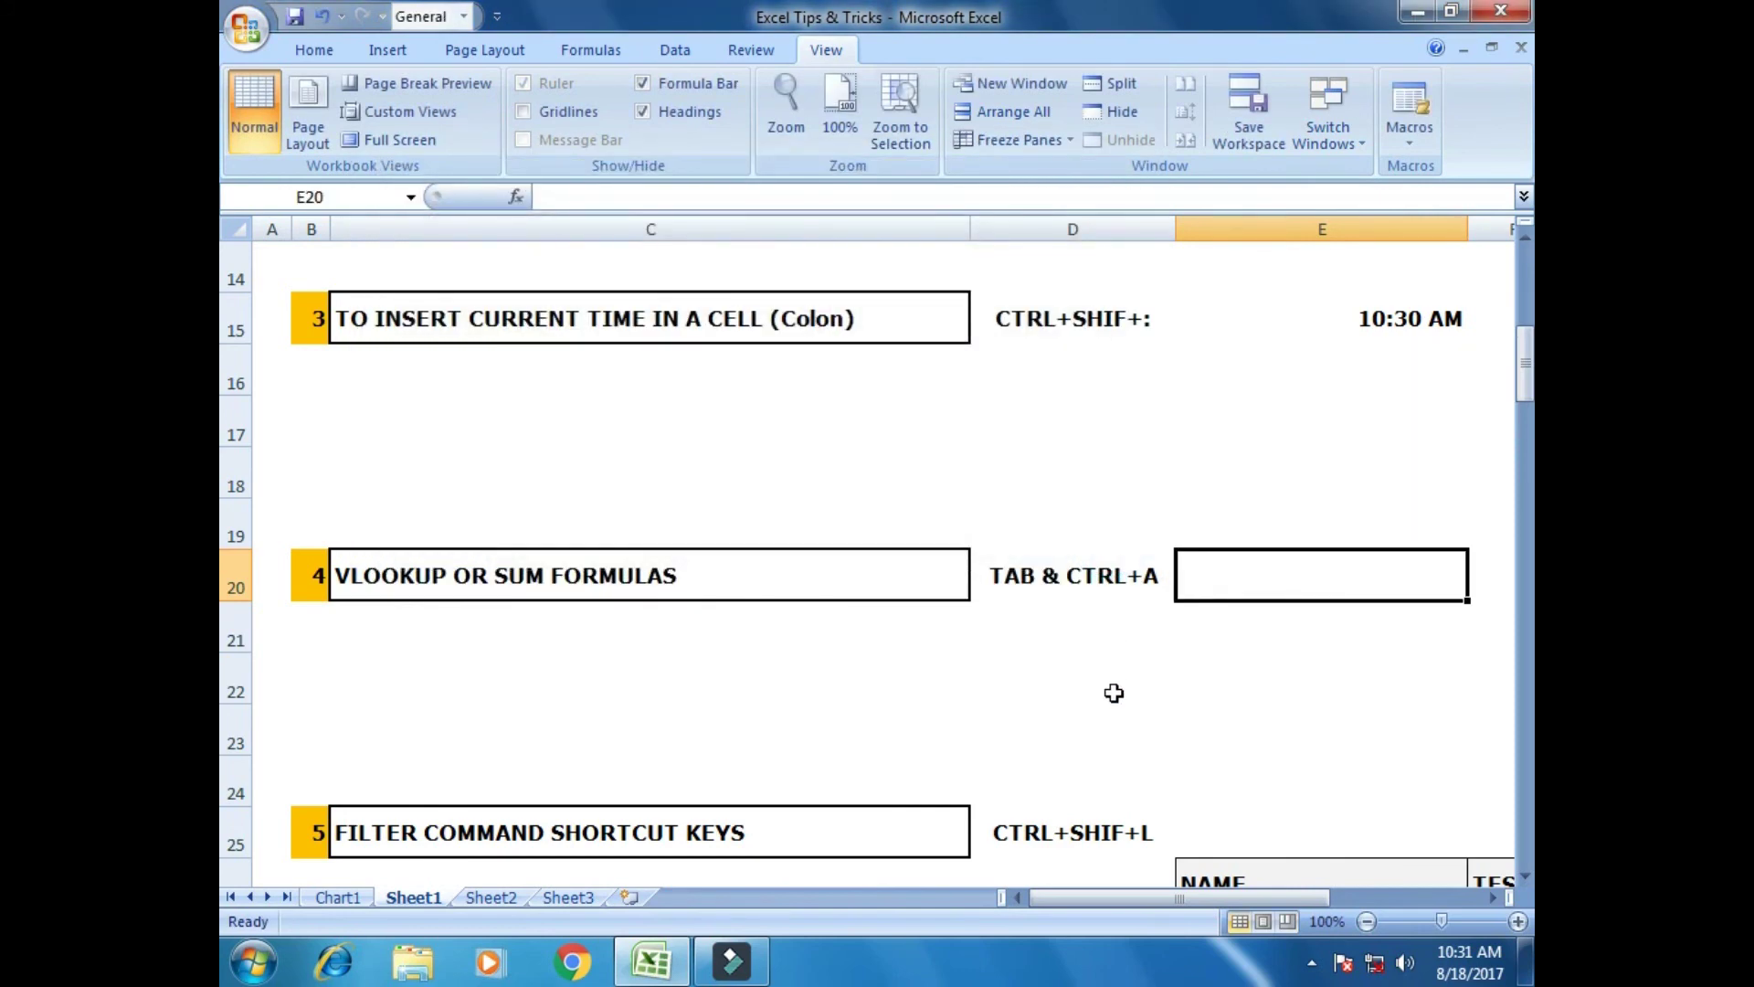
Enter a SUM formula in cell E20 through its function arguments, adding 20, 30, 20, 50 and 60.
{"action": "type", "text": "="}
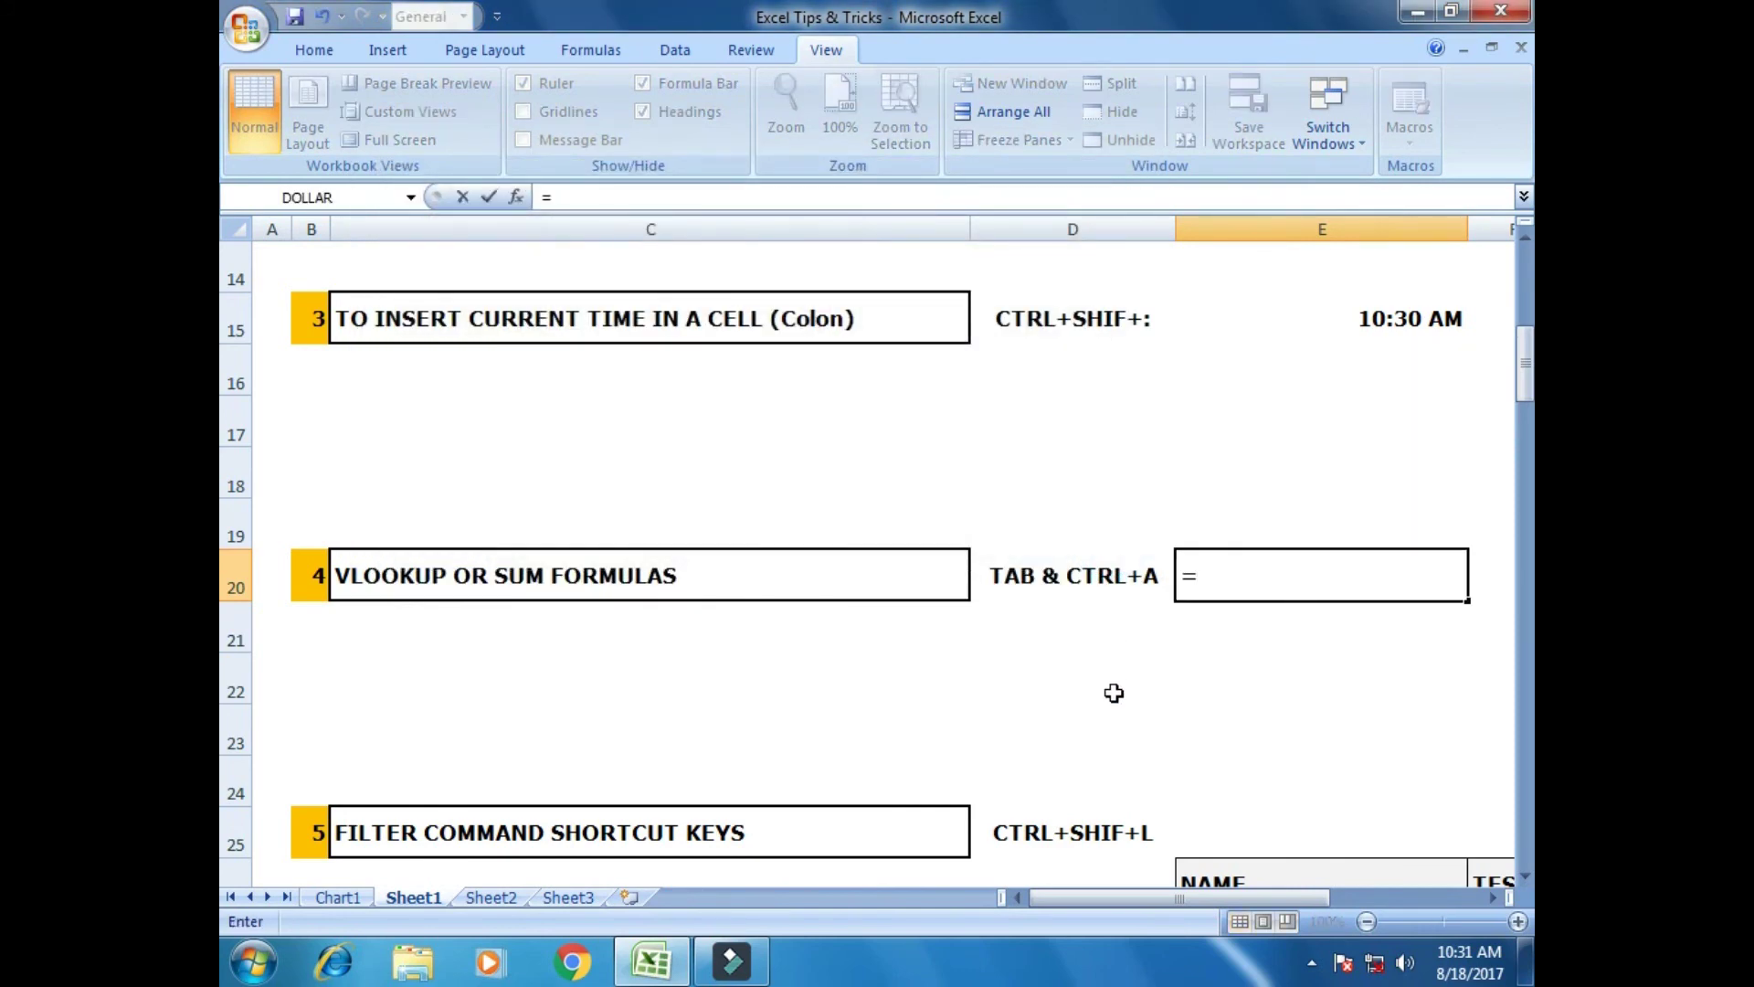
{"action": "type", "text": "SUM"}
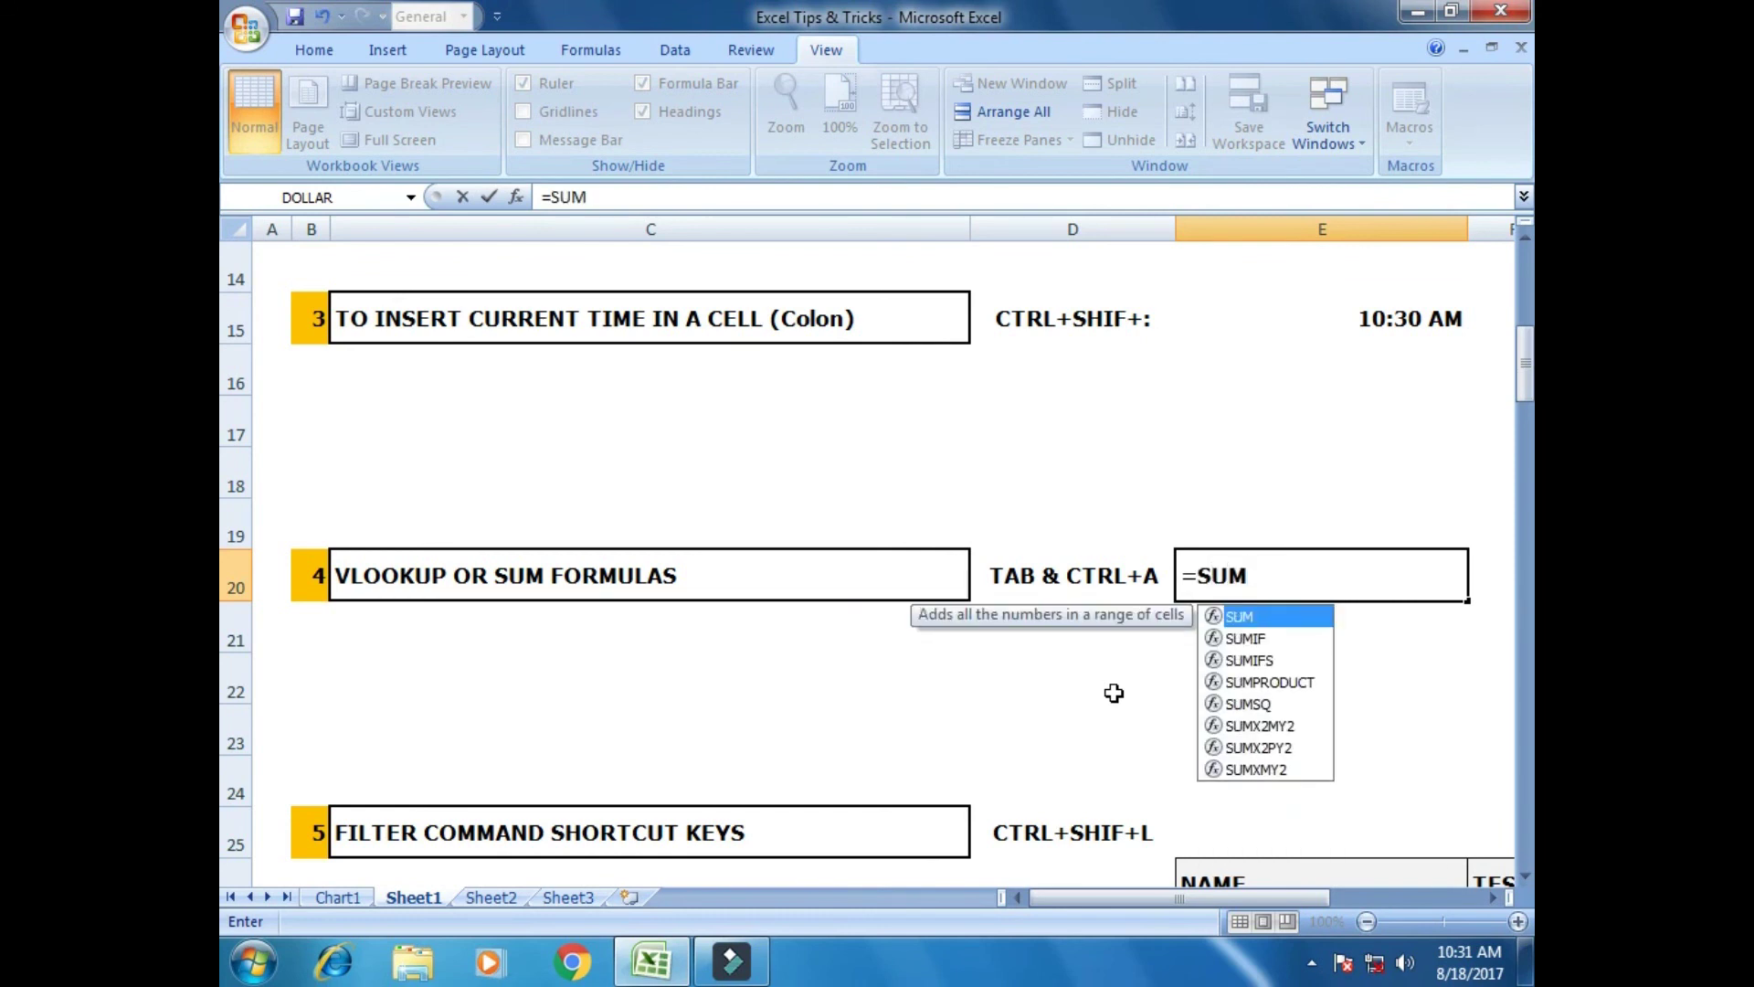
{"action": "key", "text": "Tab"}
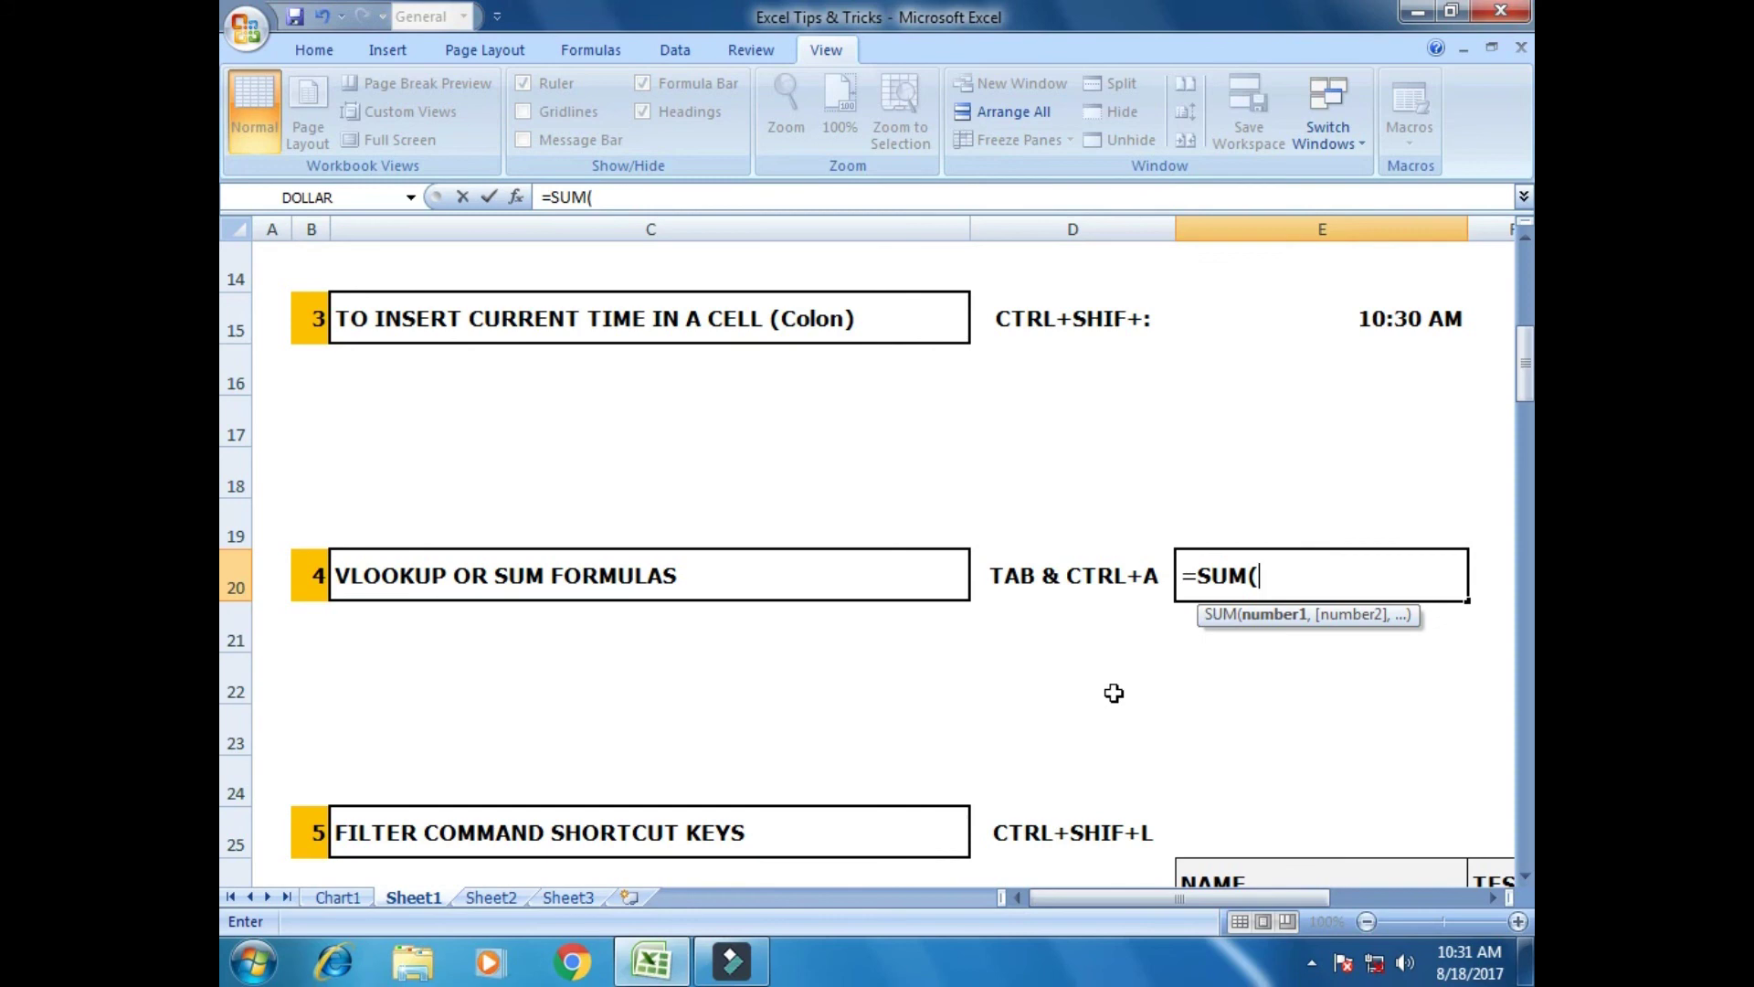
{"action": "key", "text": "ctrl+a"}
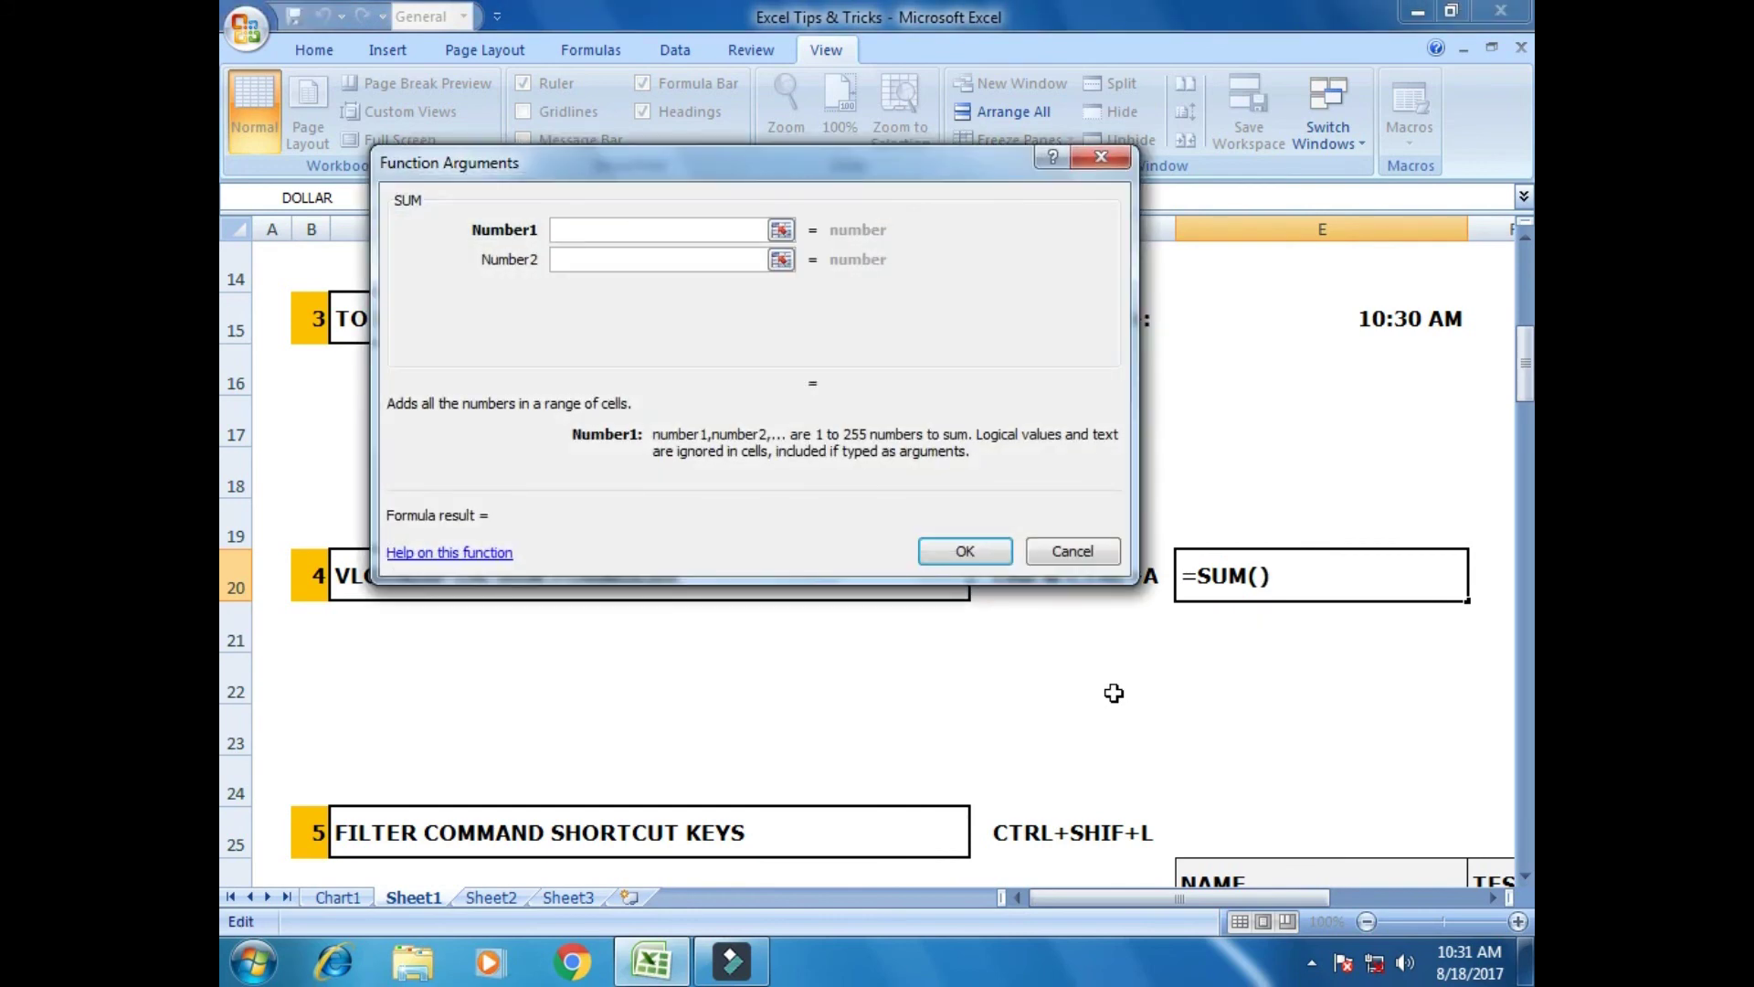
{"action": "type", "text": "20"}
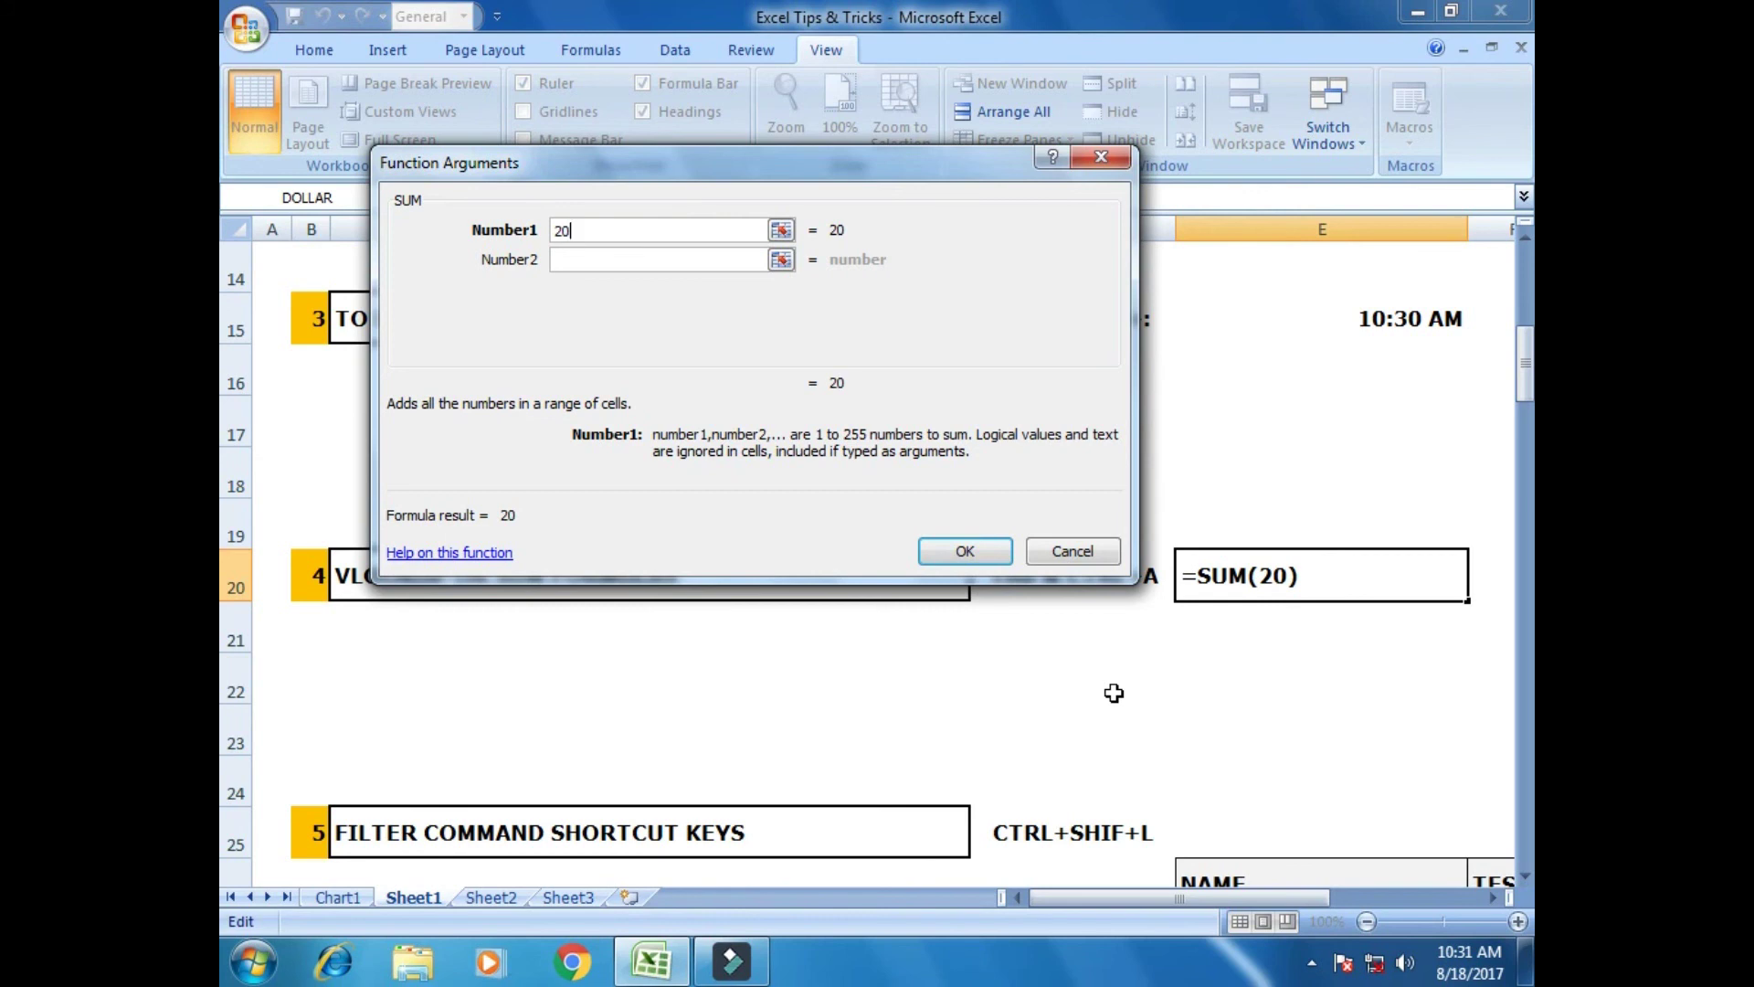
{"action": "key", "text": "Tab"}
{"action": "type", "text": "30"}
{"action": "key", "text": "Tab"}
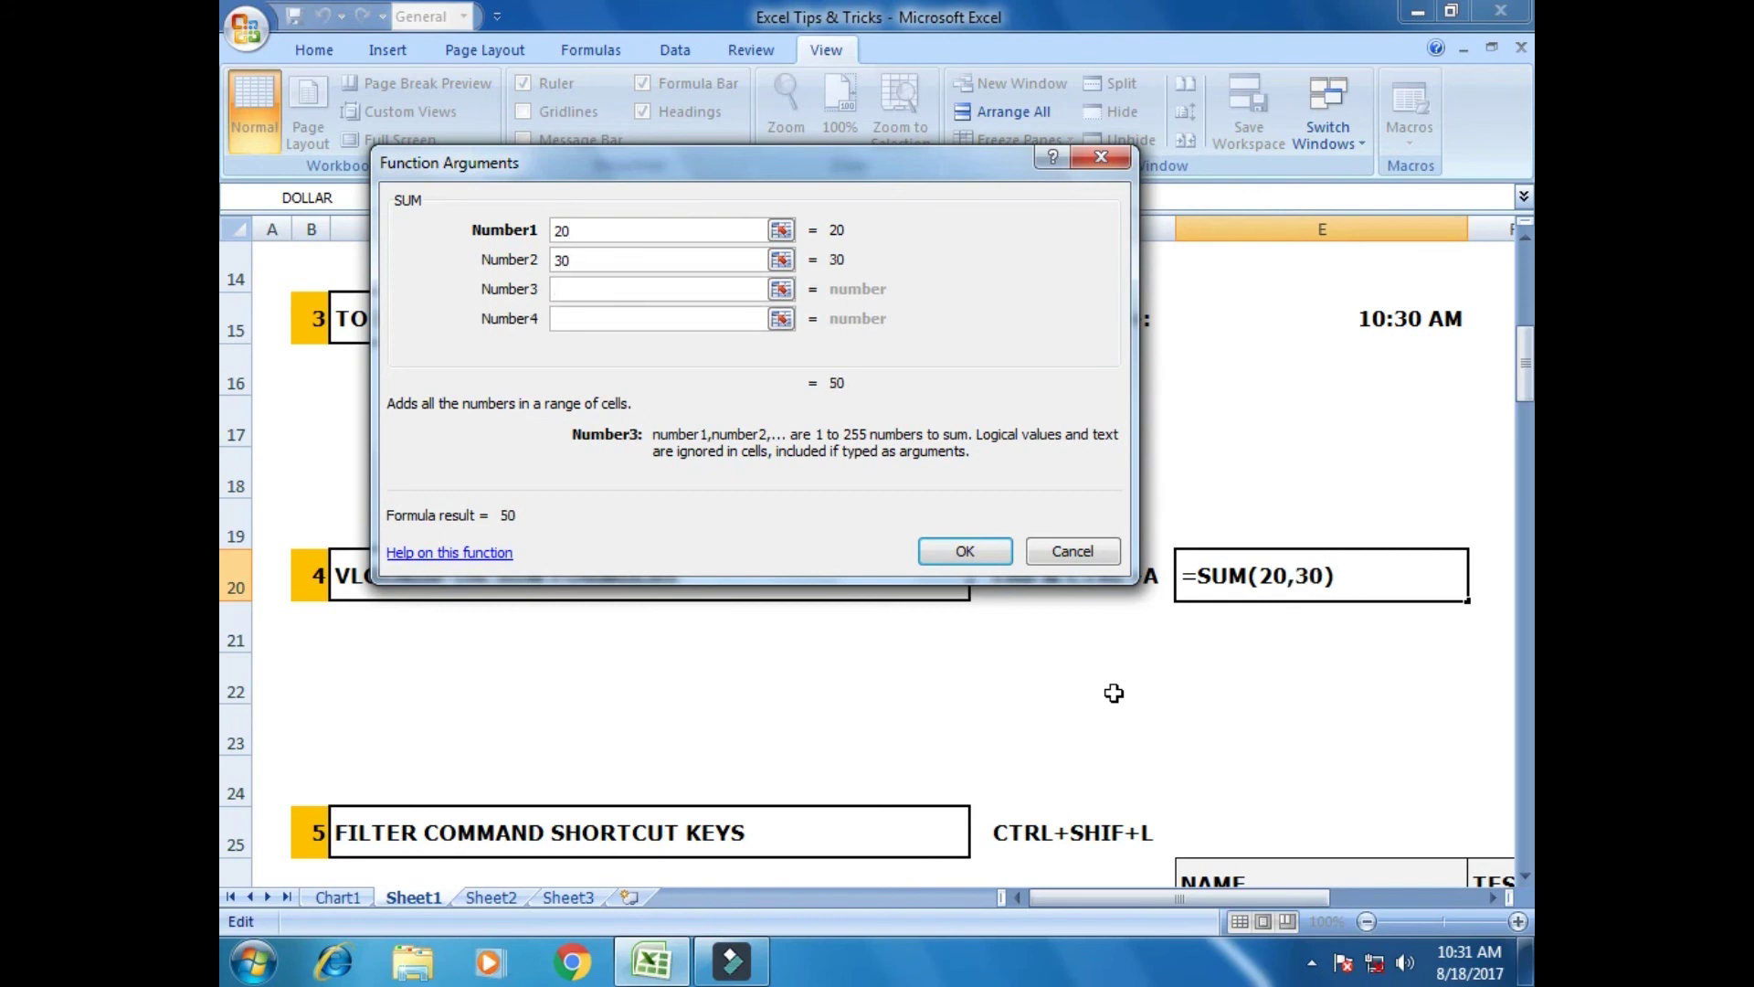
{"action": "type", "text": "20"}
{"action": "key", "text": "Tab"}
{"action": "type", "text": "50"}
{"action": "key", "text": "Tab"}
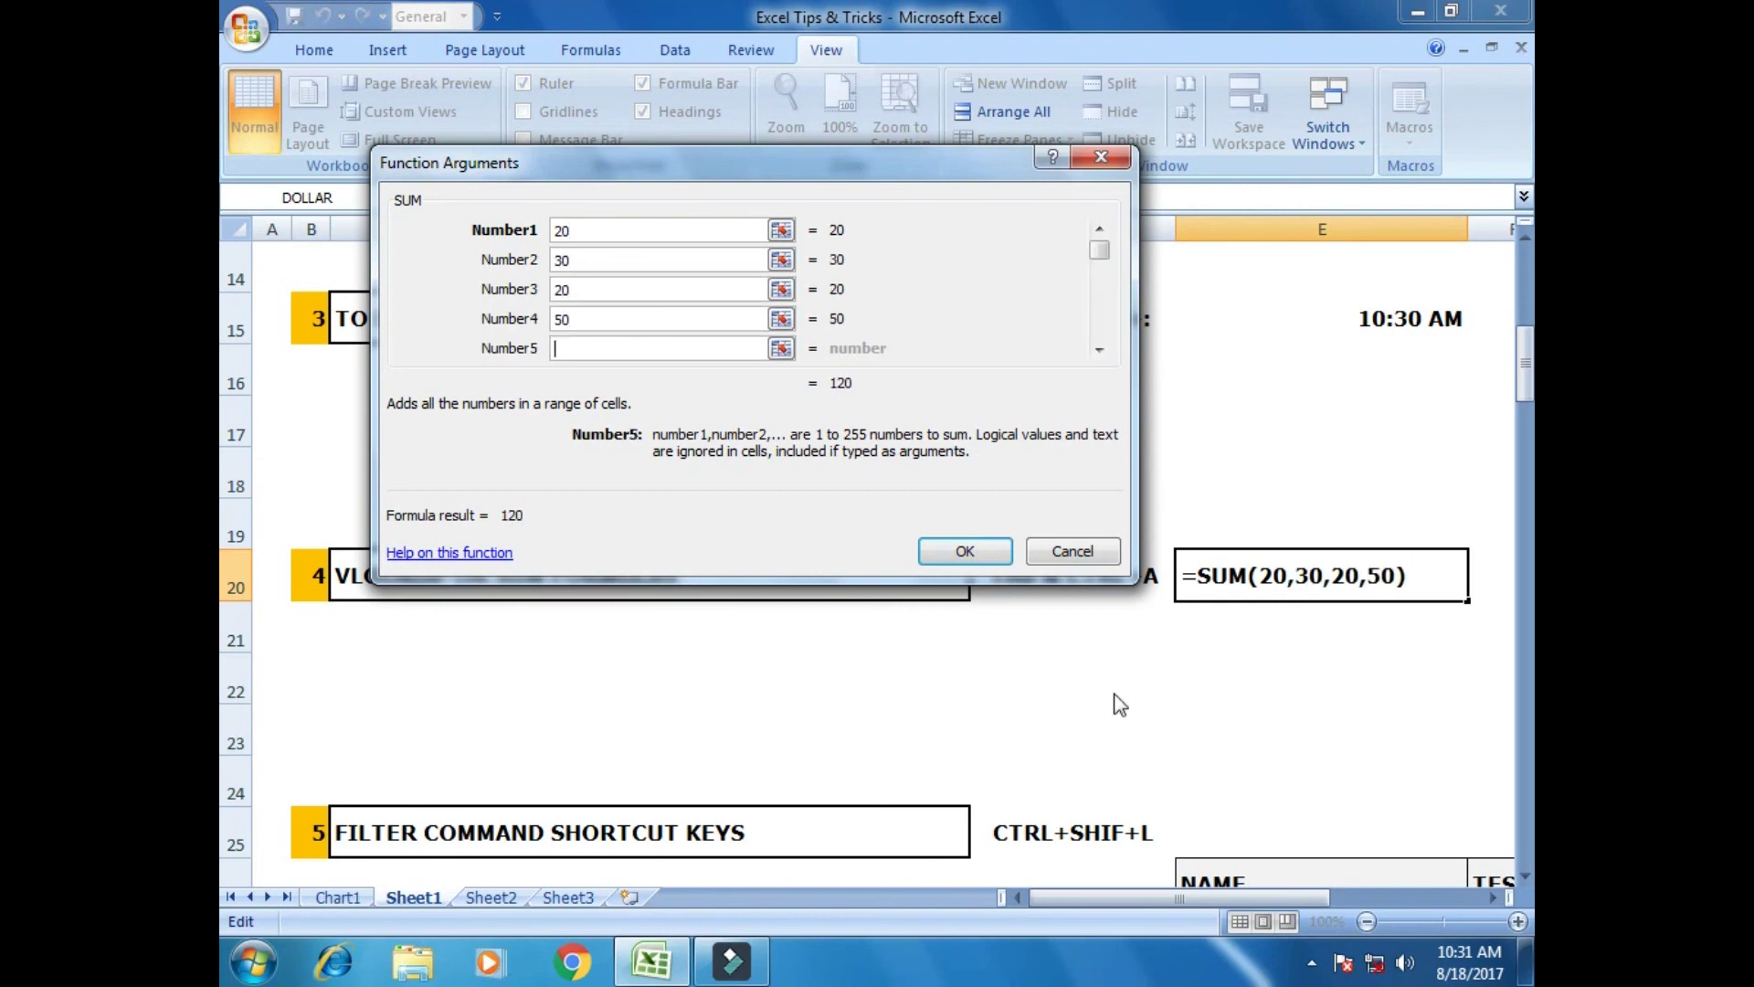
{"action": "type", "text": "60"}
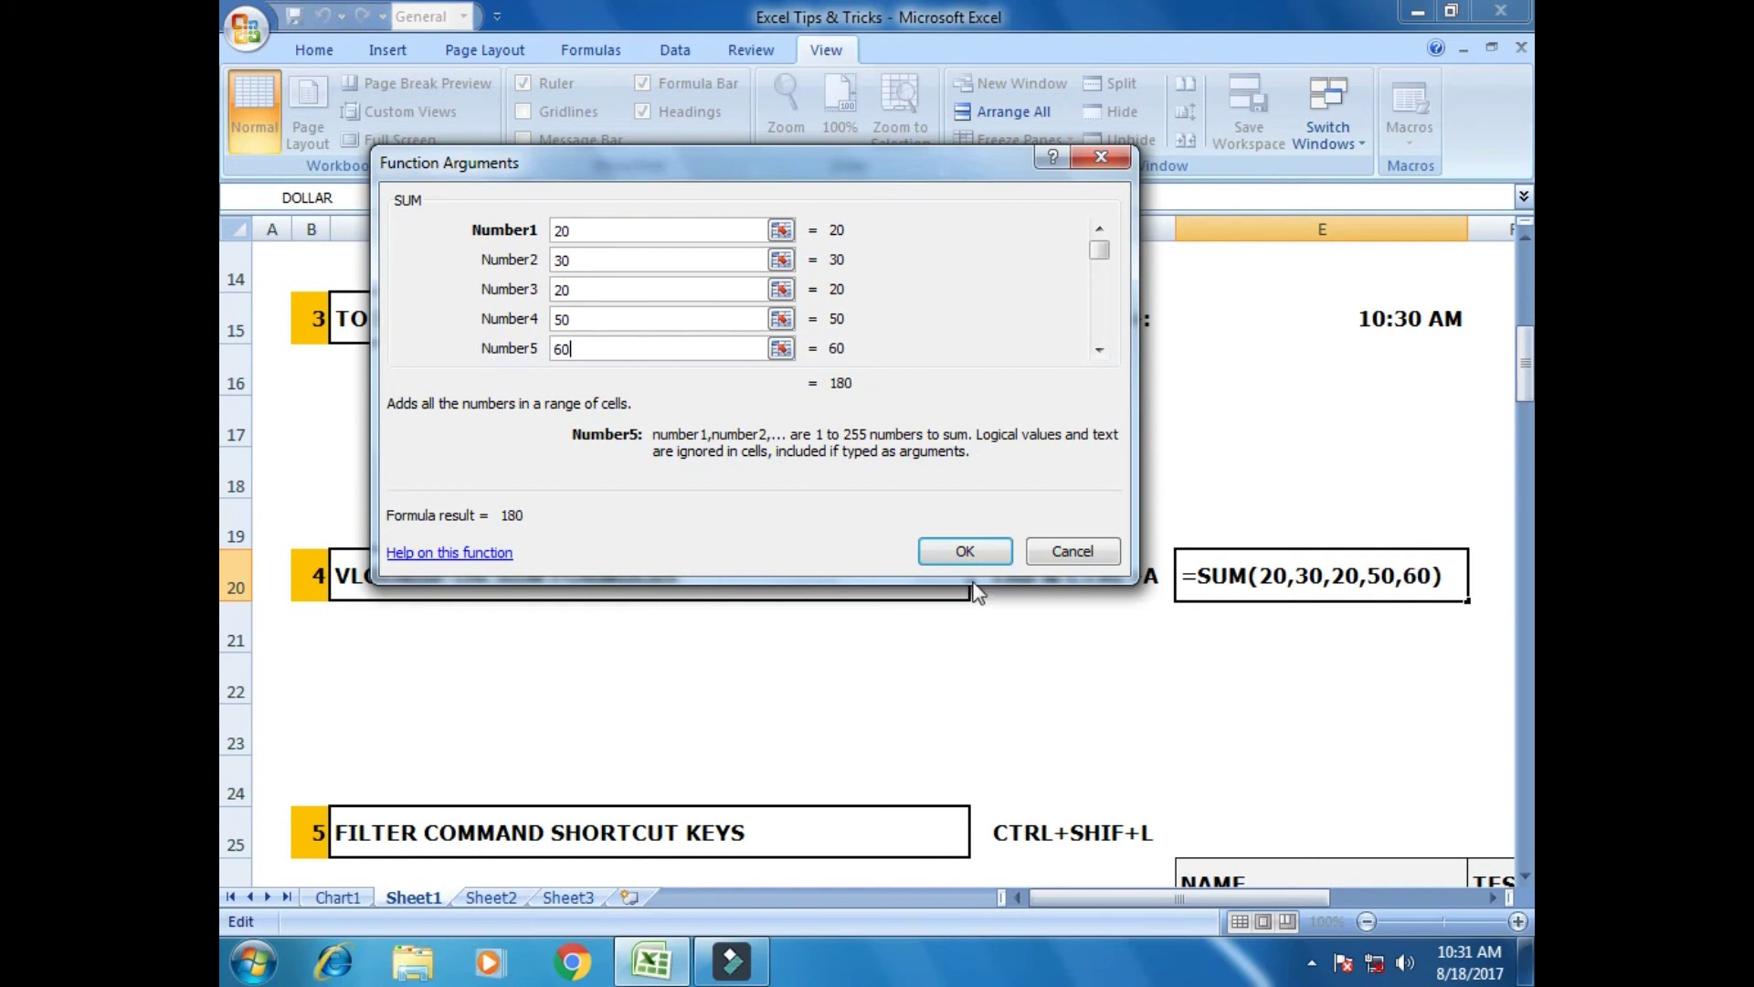
{"action": "left_click", "coordinate": [961, 551]}
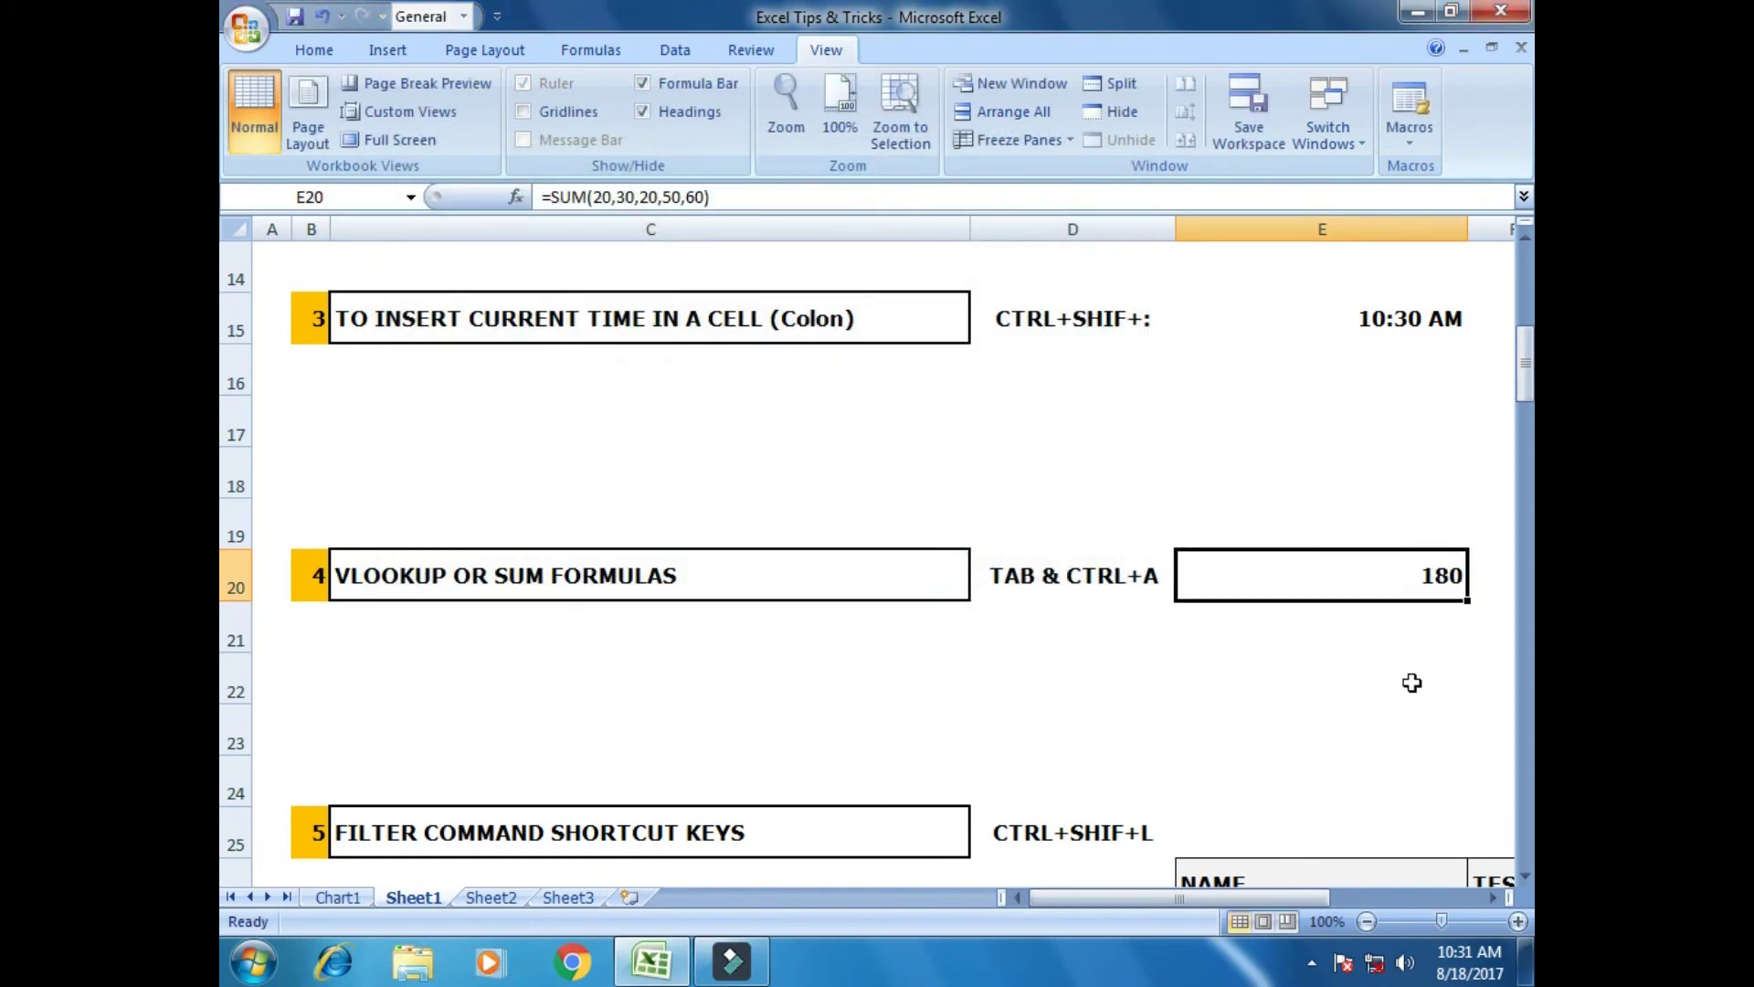
Inspect the SUM formula in cell E20 without changing it.
{"action": "left_click", "coordinate": [1382, 644]}
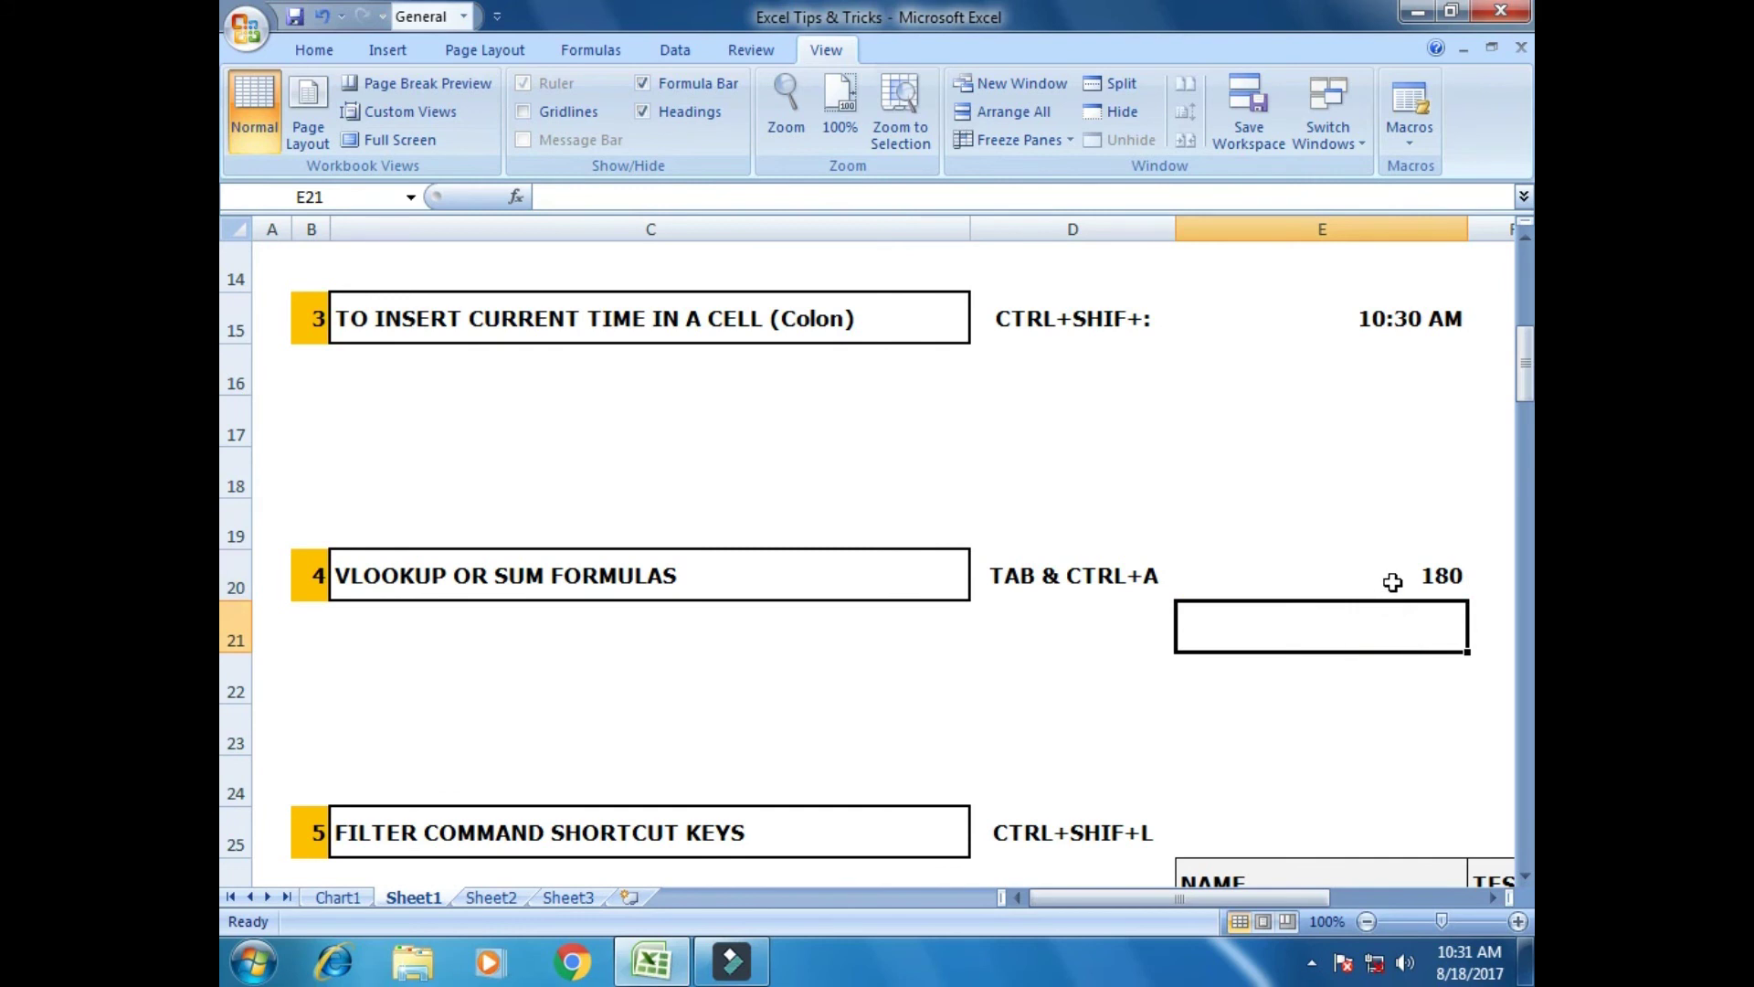
{"action": "double_click", "coordinate": [1392, 582]}
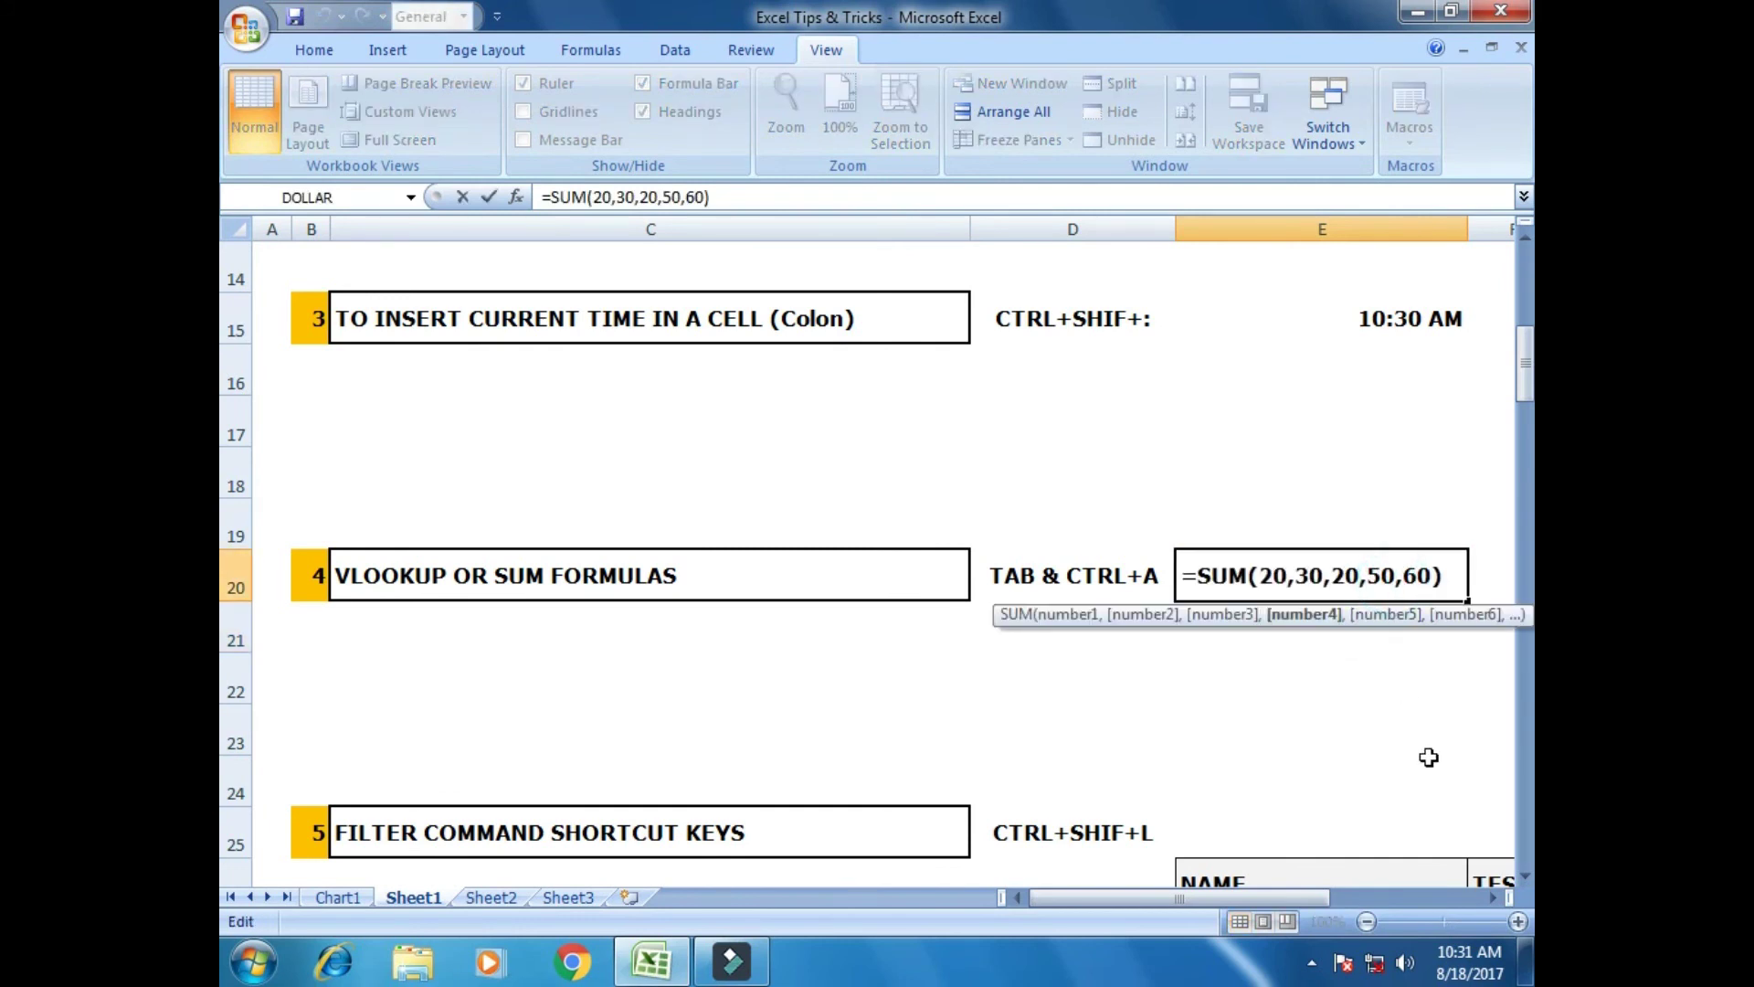
{"action": "key", "text": "Return"}
Examine tip 5 on the filter command shortcut and its table of names and test scores.
{"action": "key", "text": "Down"}
{"action": "key", "text": "Down"}
{"action": "key", "text": "Down"}
{"action": "key", "text": "Down"}
{"action": "key", "text": "Down"}
{"action": "key", "text": "Down"}
{"action": "key", "text": "Down"}
{"action": "key", "text": "Down"}
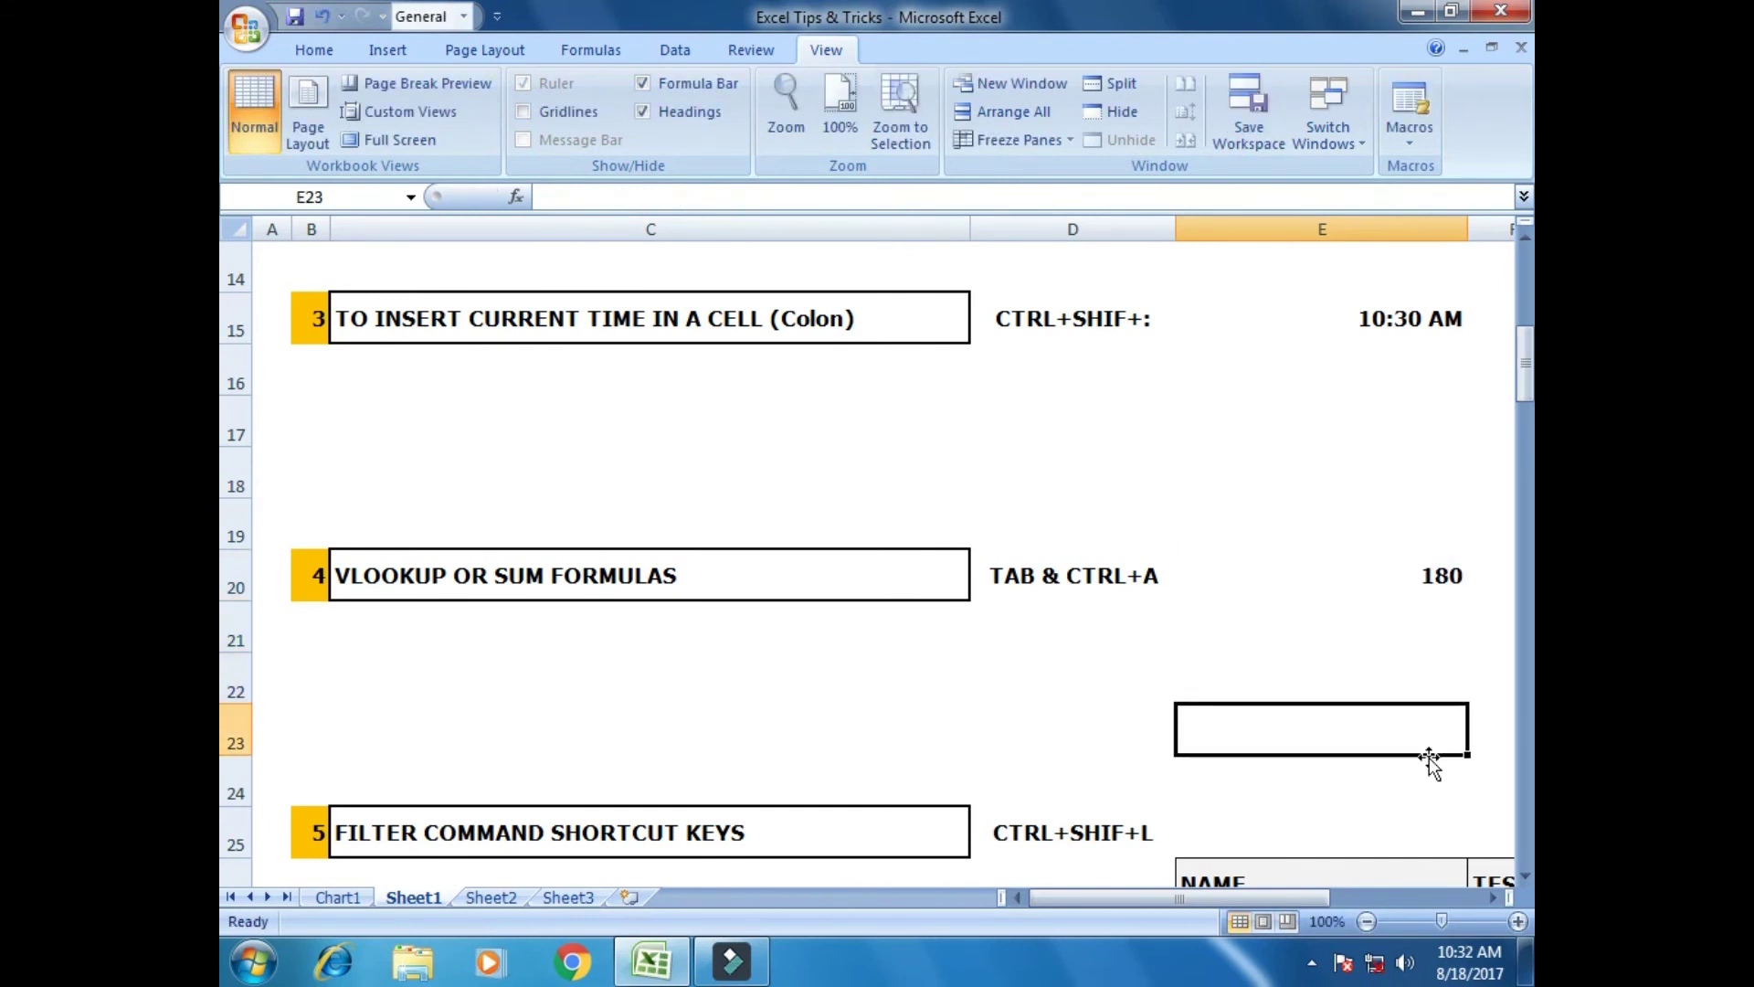
{"action": "key", "text": "Up"}
{"action": "key", "text": "Up"}
{"action": "key", "text": "Up"}
{"action": "key", "text": "Up"}
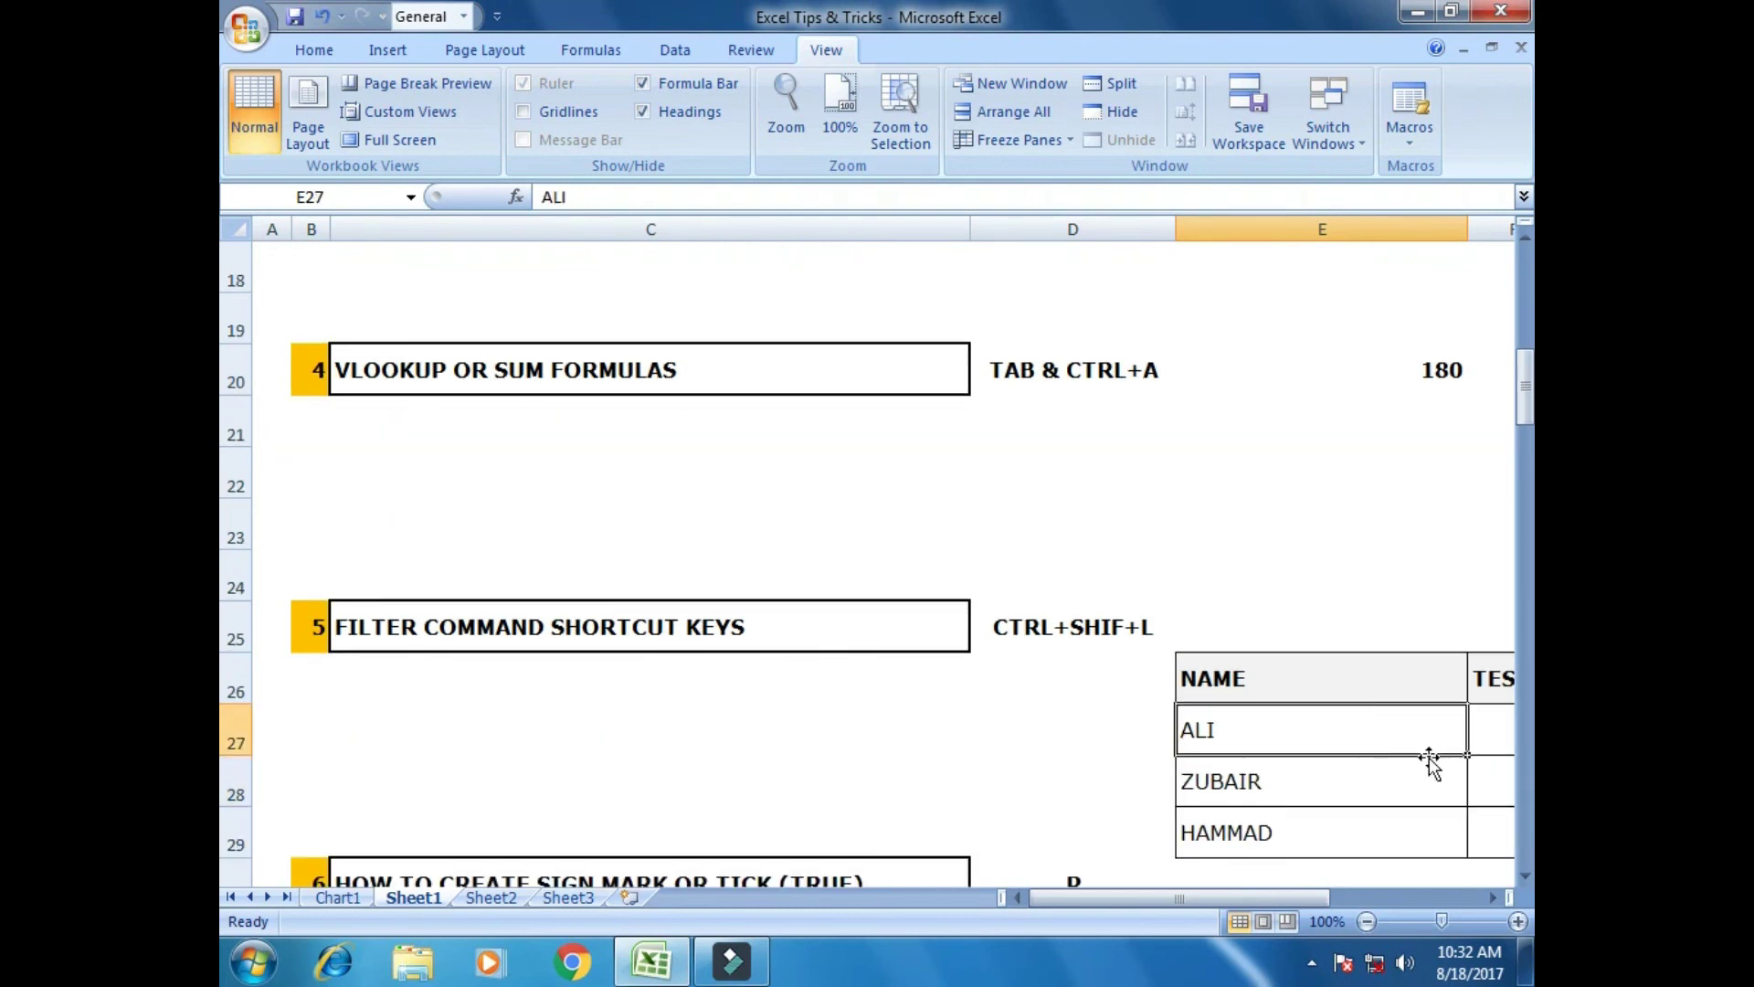
{"action": "key", "text": "Left"}
{"action": "key", "text": "Left"}
{"action": "key", "text": "Left"}
{"action": "key", "text": "Right"}
{"action": "key", "text": "Right"}
{"action": "key", "text": "Right"}
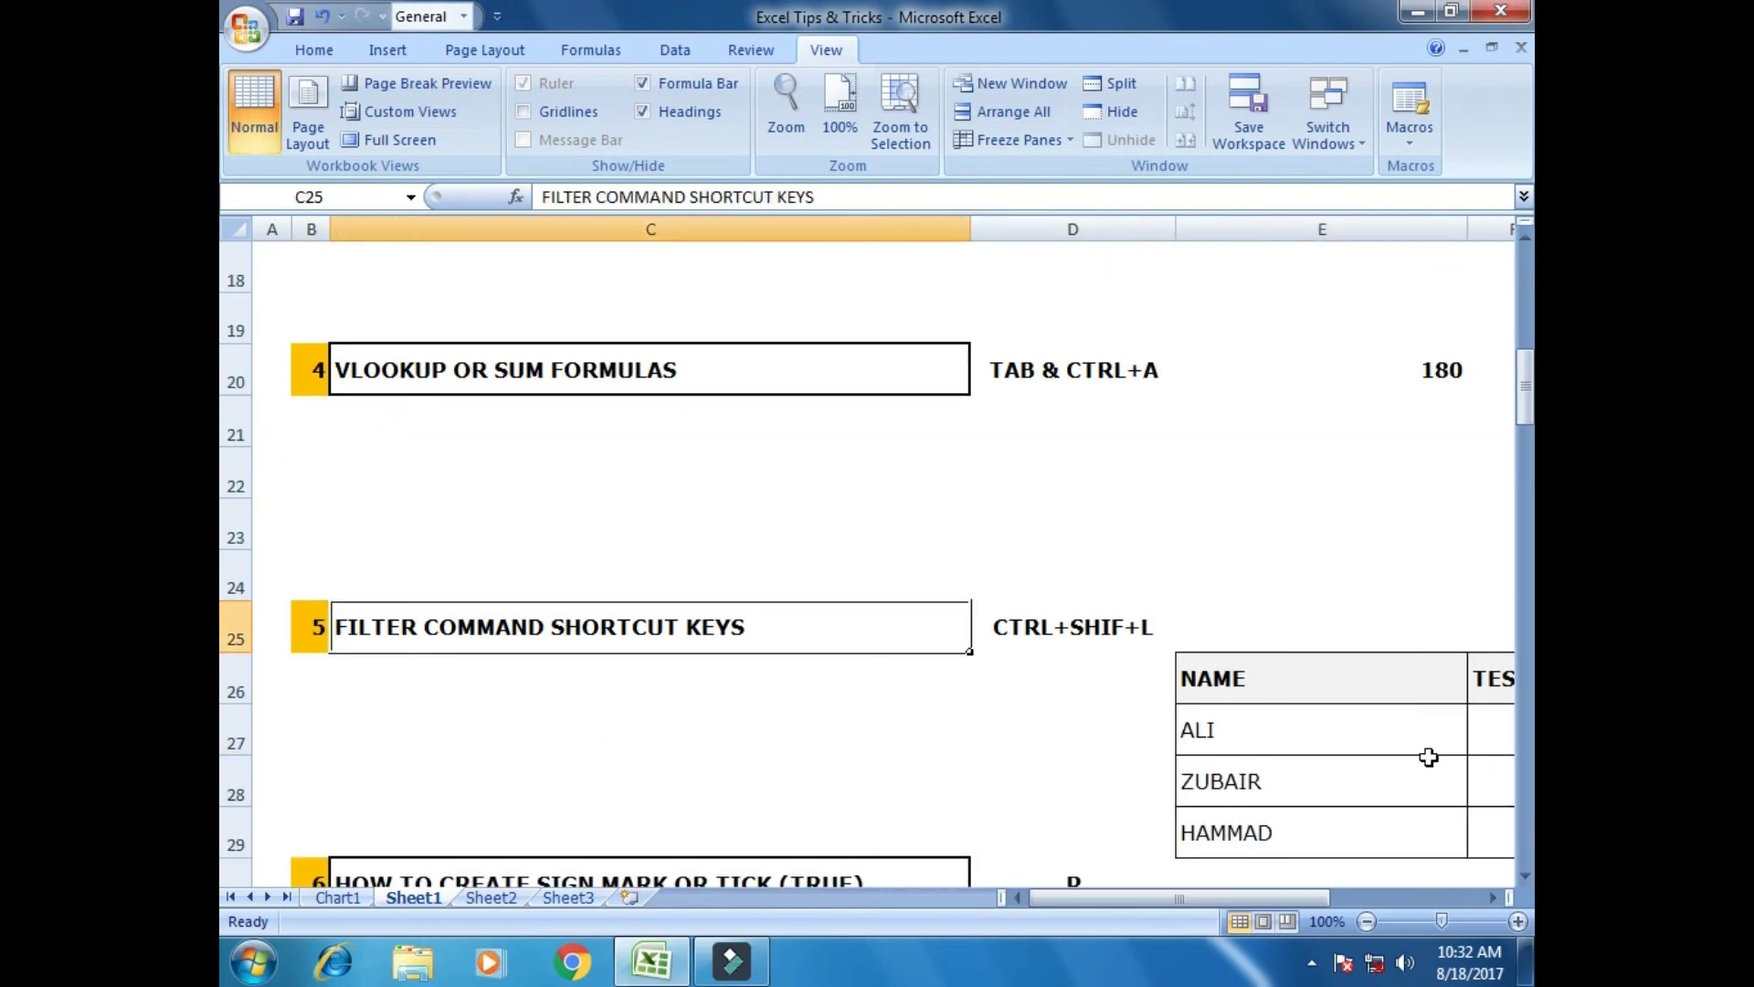
{"action": "key", "text": "Down"}
{"action": "key", "text": "Down"}
{"action": "key", "text": "Down"}
{"action": "key", "text": "Down"}
{"action": "key", "text": "Down"}
{"action": "key", "text": "Right"}
{"action": "key", "text": "Right"}
{"action": "key", "text": "Right"}
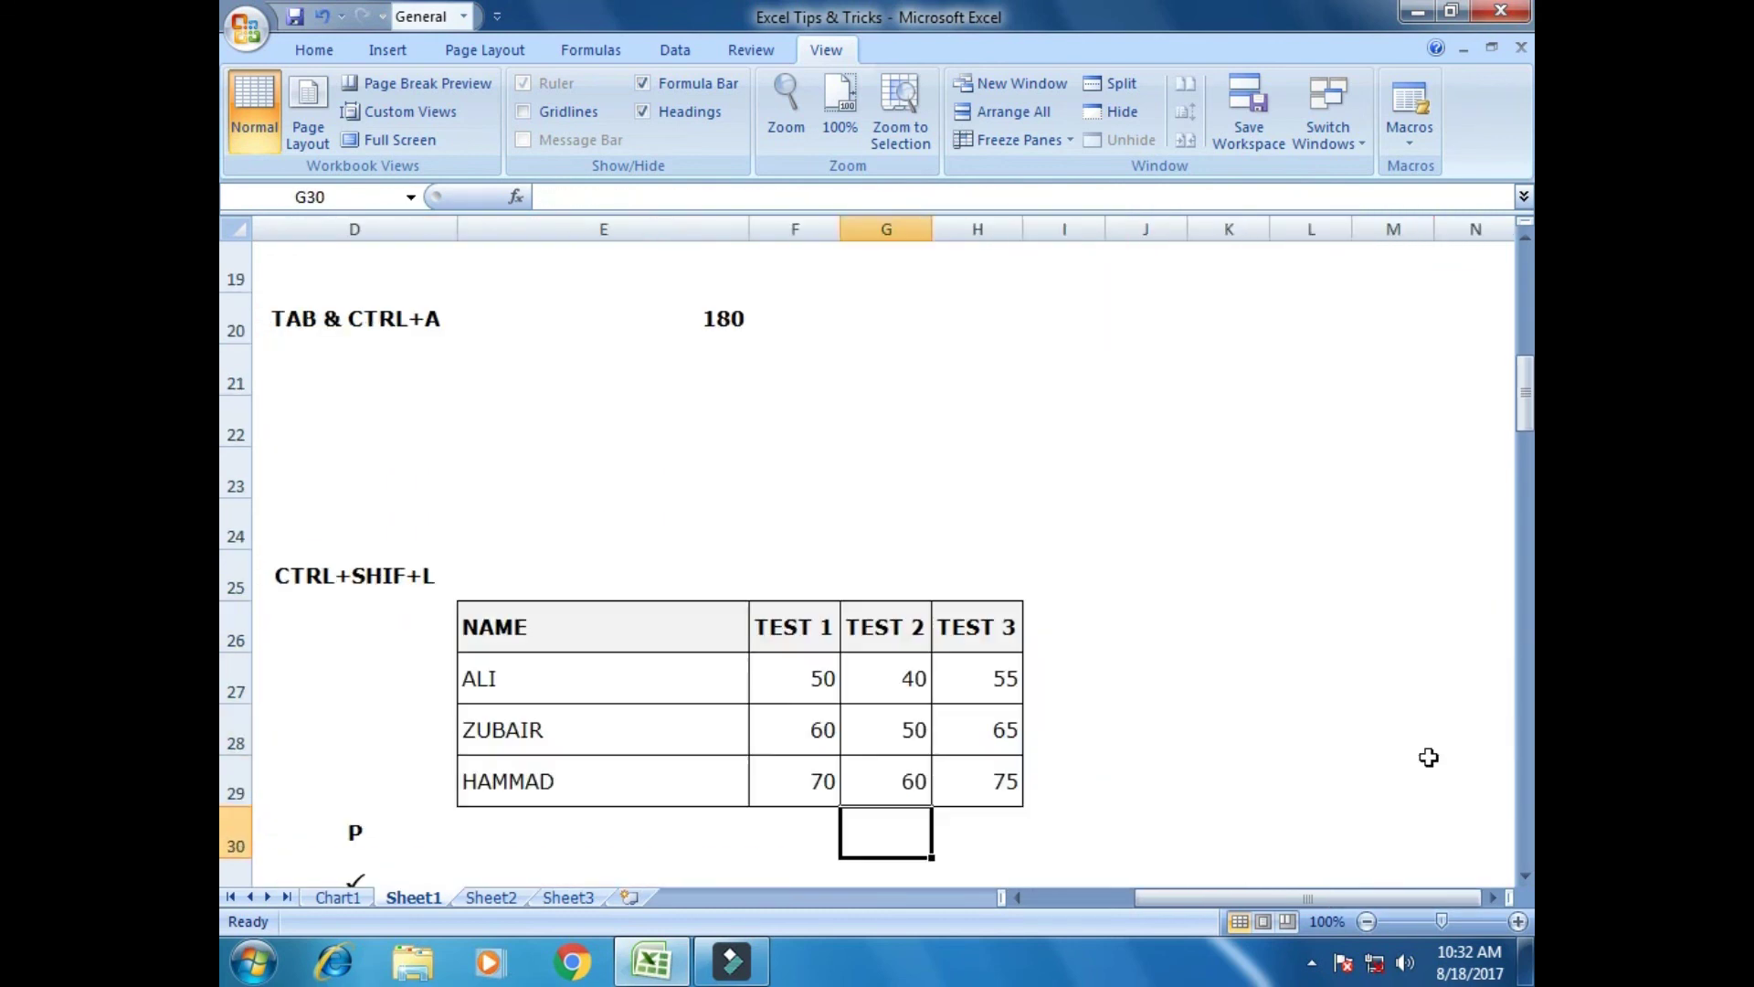
{"action": "key", "text": "Left"}
{"action": "key", "text": "Left"}
{"action": "key", "text": "Left"}
{"action": "key", "text": "Left"}
{"action": "key", "text": "Left"}
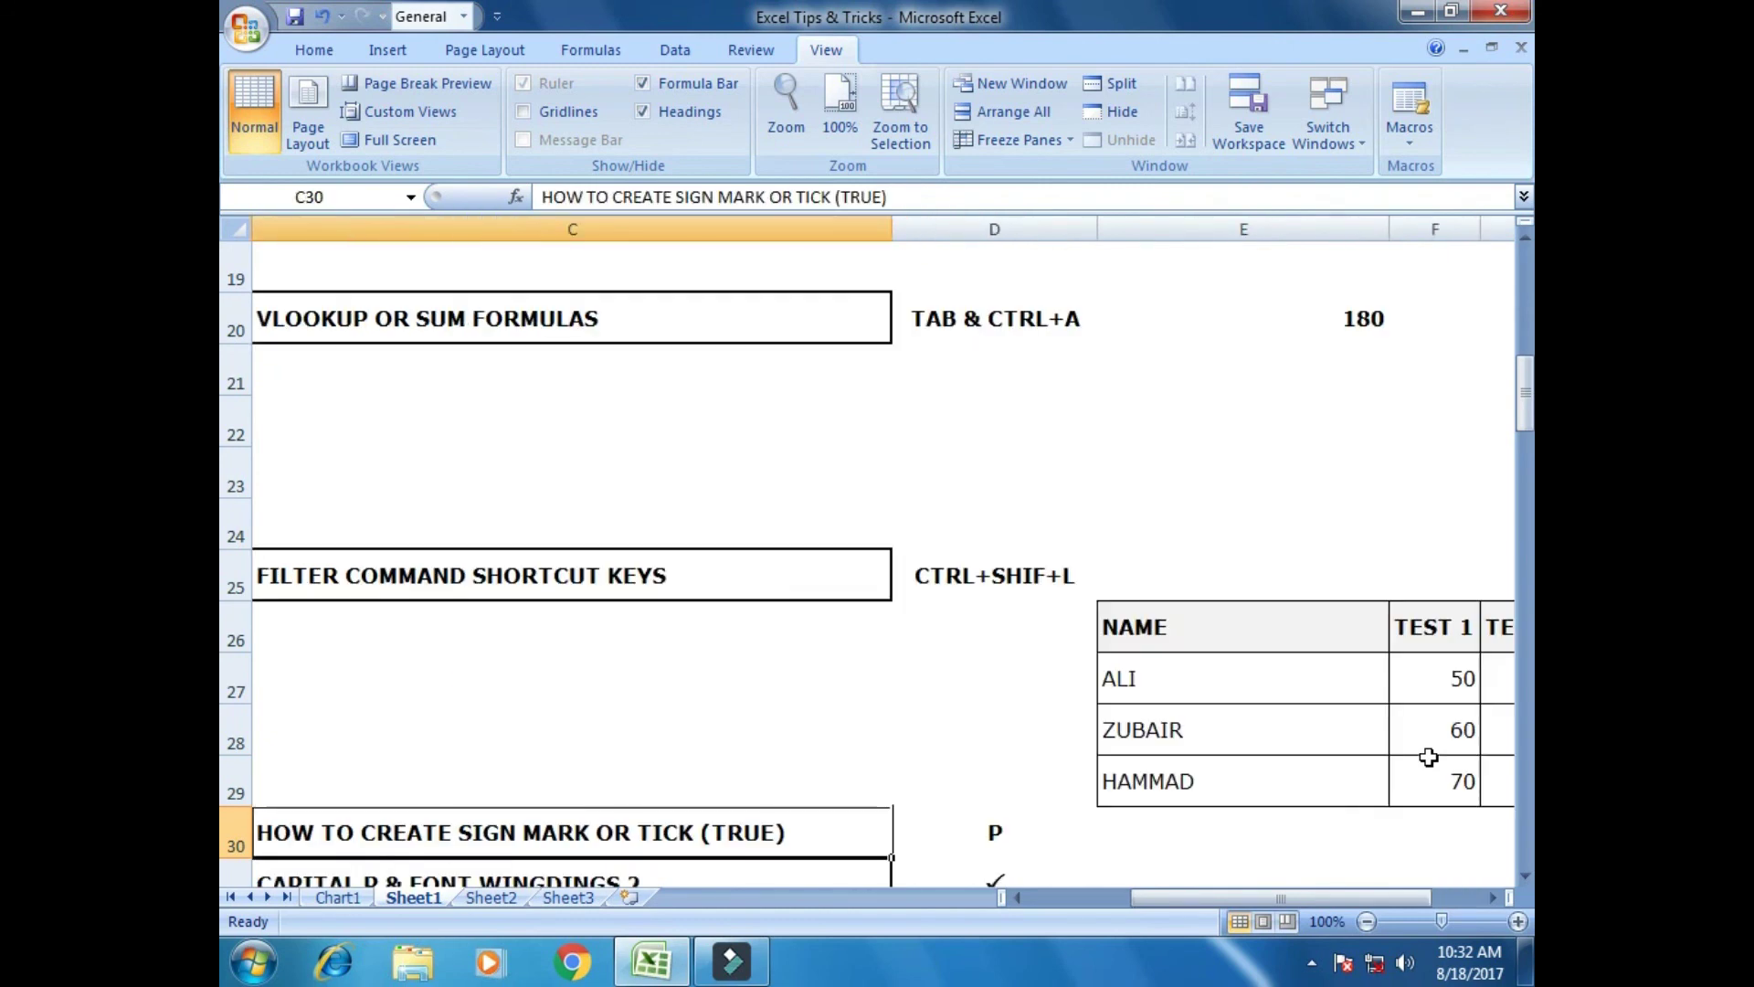
{"action": "key", "text": "Right"}
{"action": "key", "text": "Right"}
{"action": "key", "text": "Right"}
{"action": "key", "text": "Right"}
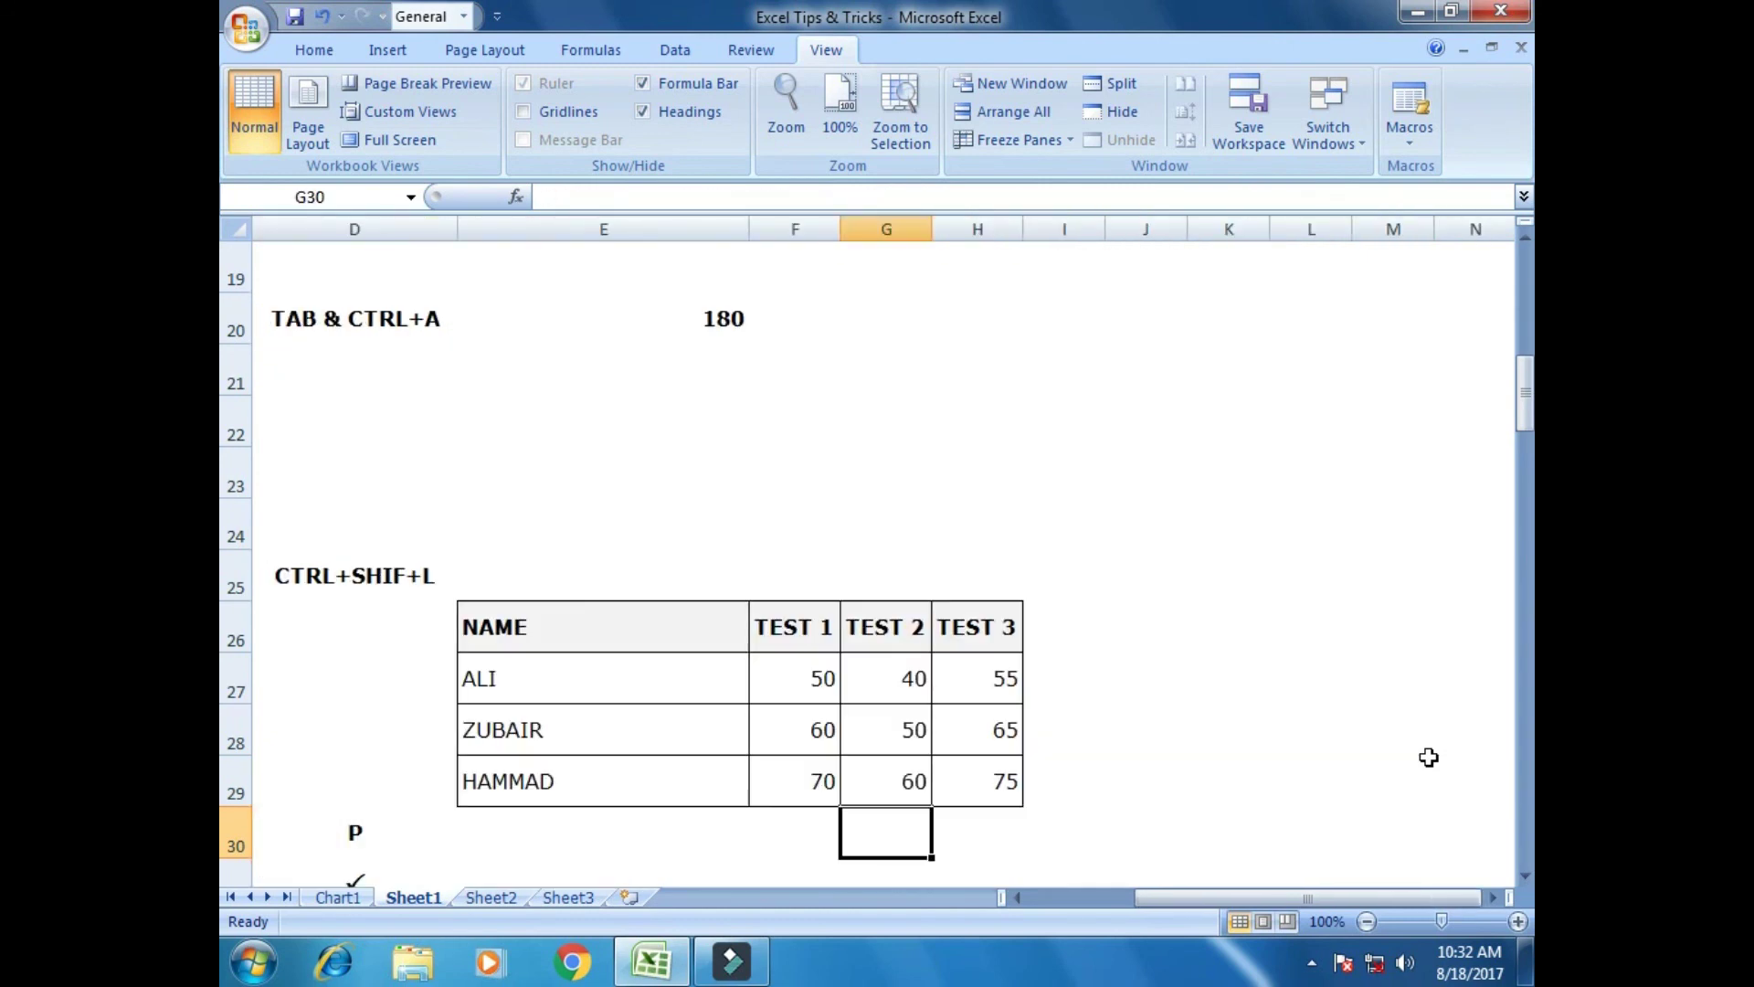
Turn on filtering for the table's header row E26:H26, from NAME to TEST 3.
{"action": "left_click", "coordinate": [491, 630]}
{"action": "left_click_drag", "start_coordinate": [751, 607], "coordinate": [991, 624]}
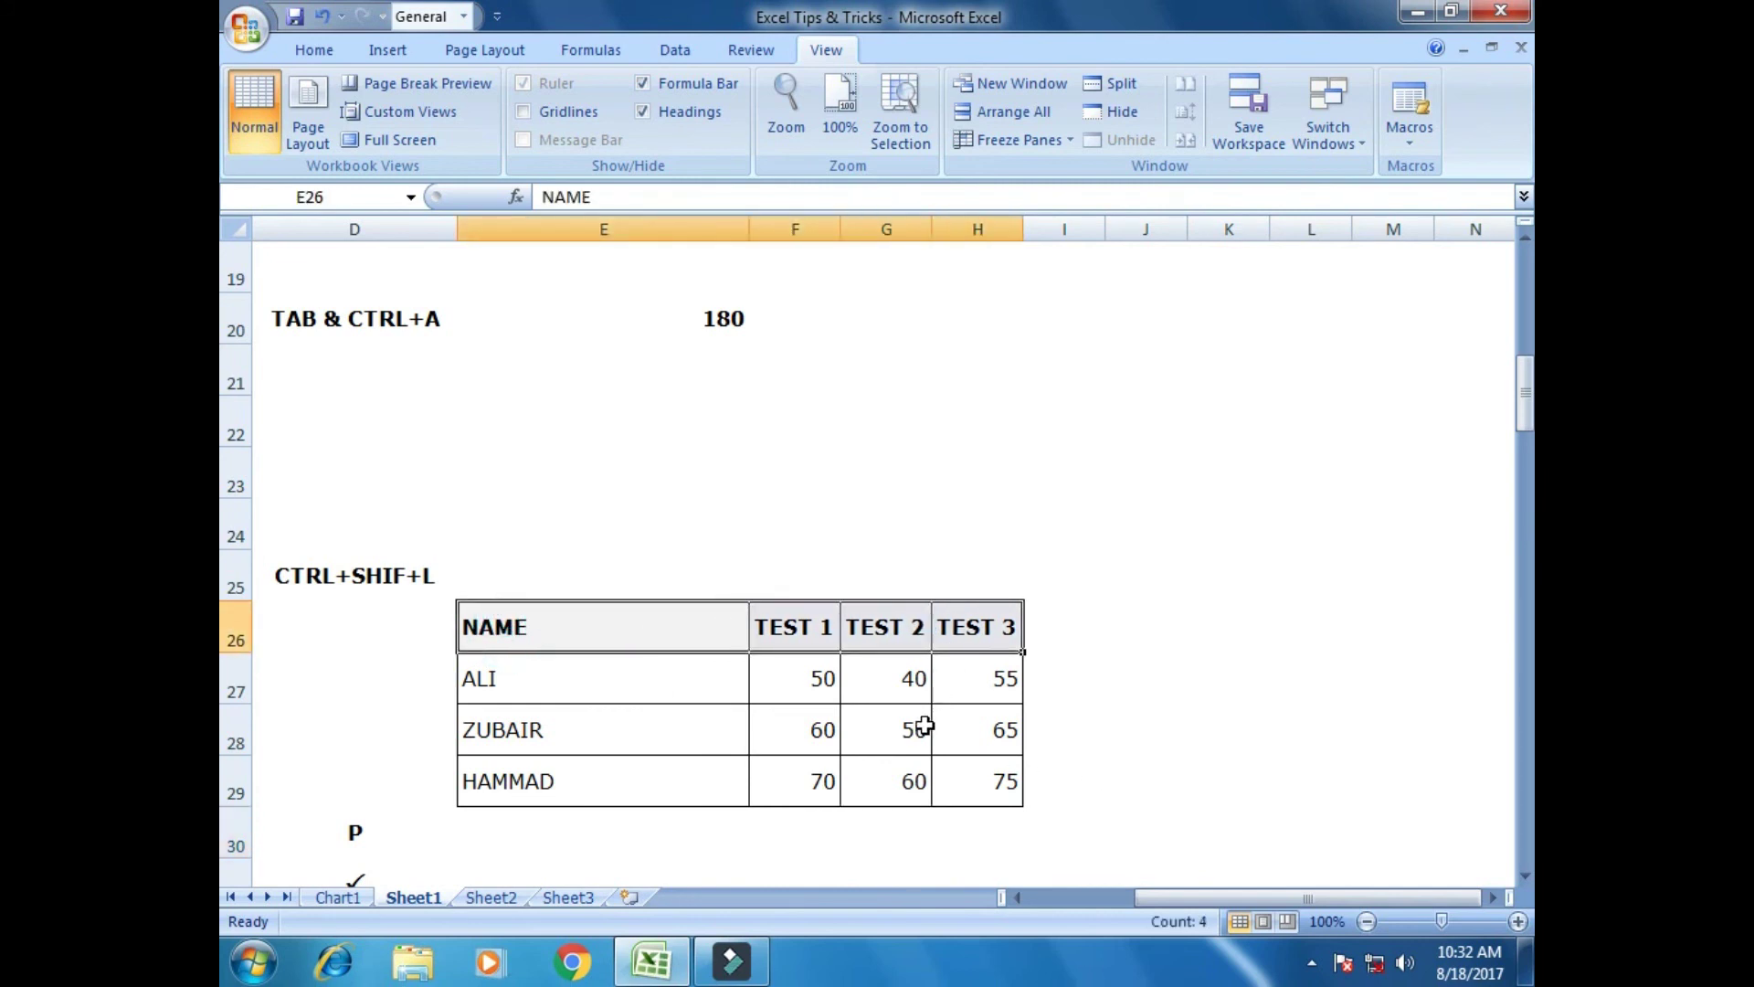
{"action": "key", "text": "ctrl+shift+l"}
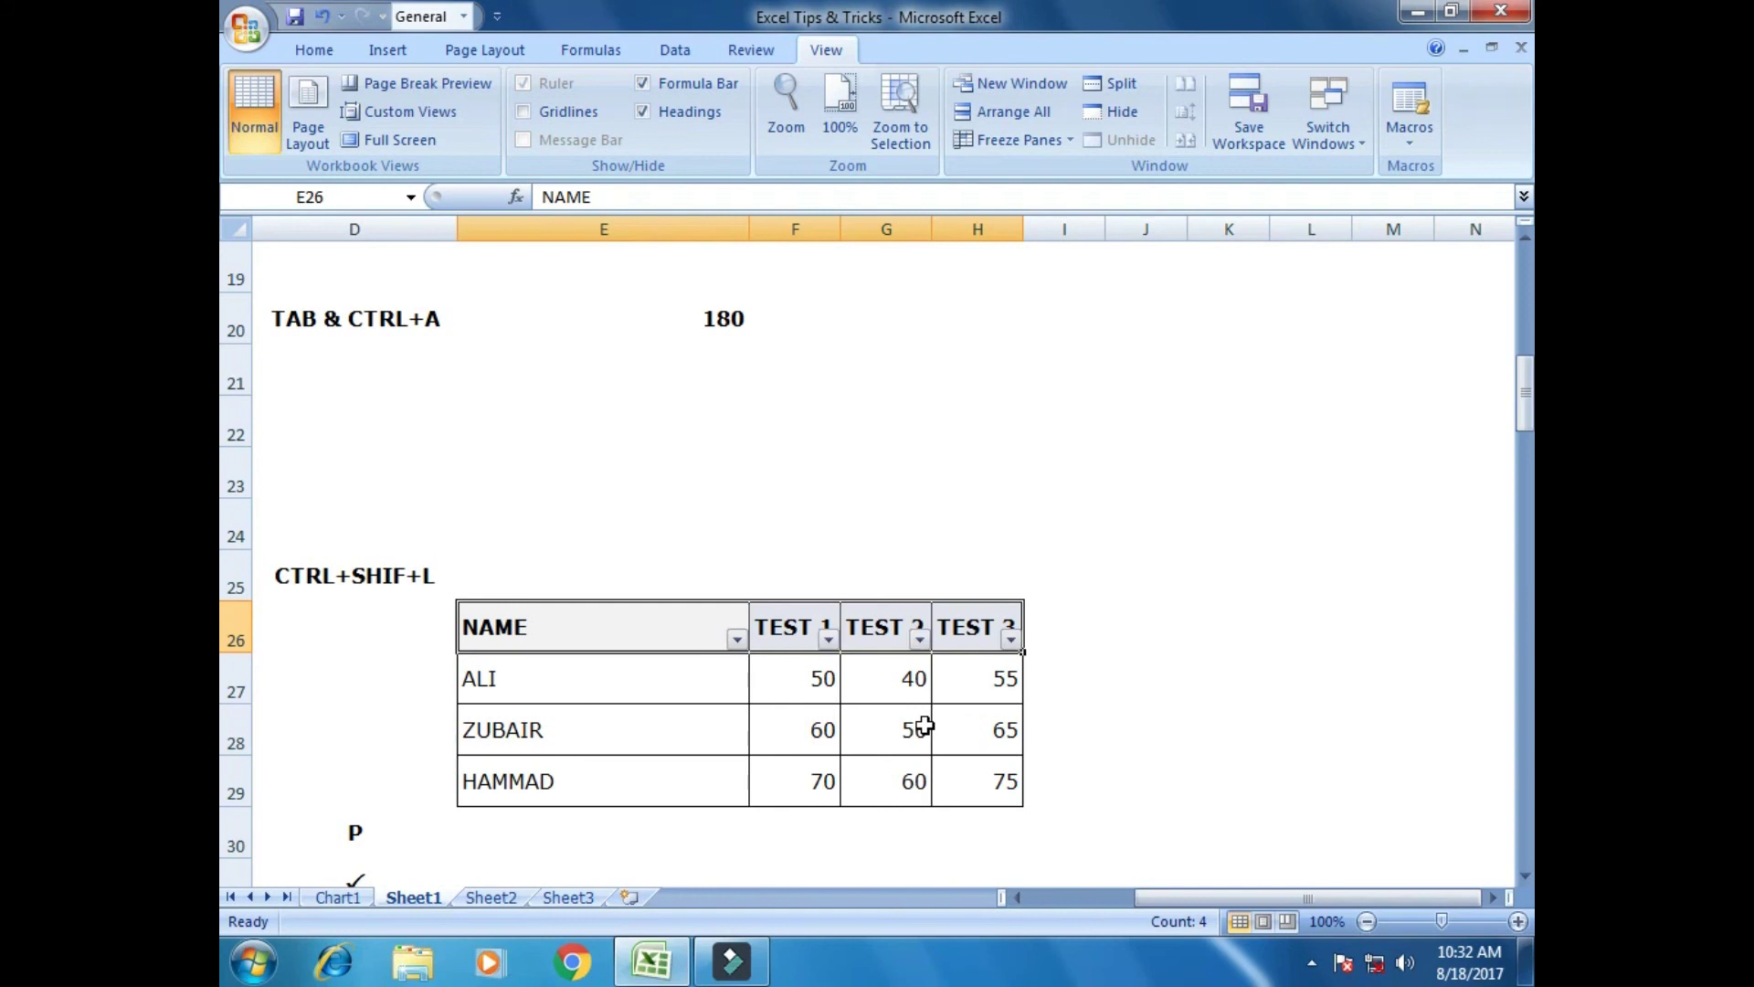
Filter the NAME column to show only the first listed name.
{"action": "left_click", "coordinate": [736, 639]}
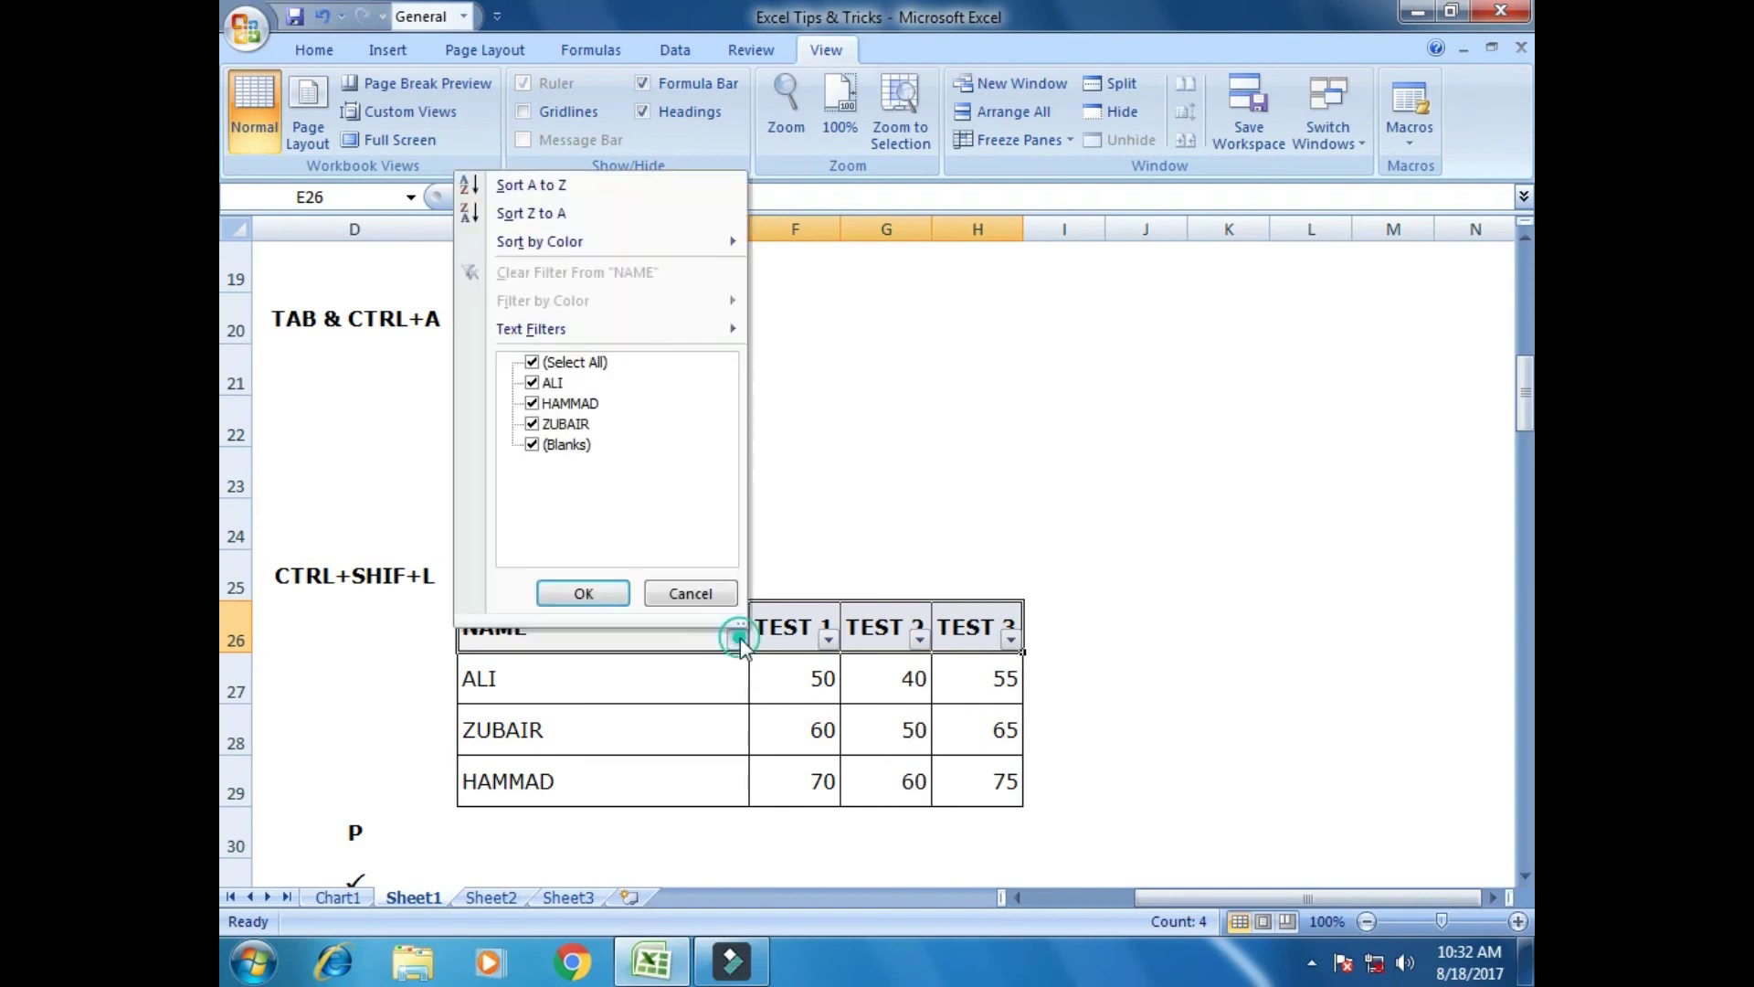
{"action": "left_click", "coordinate": [533, 362]}
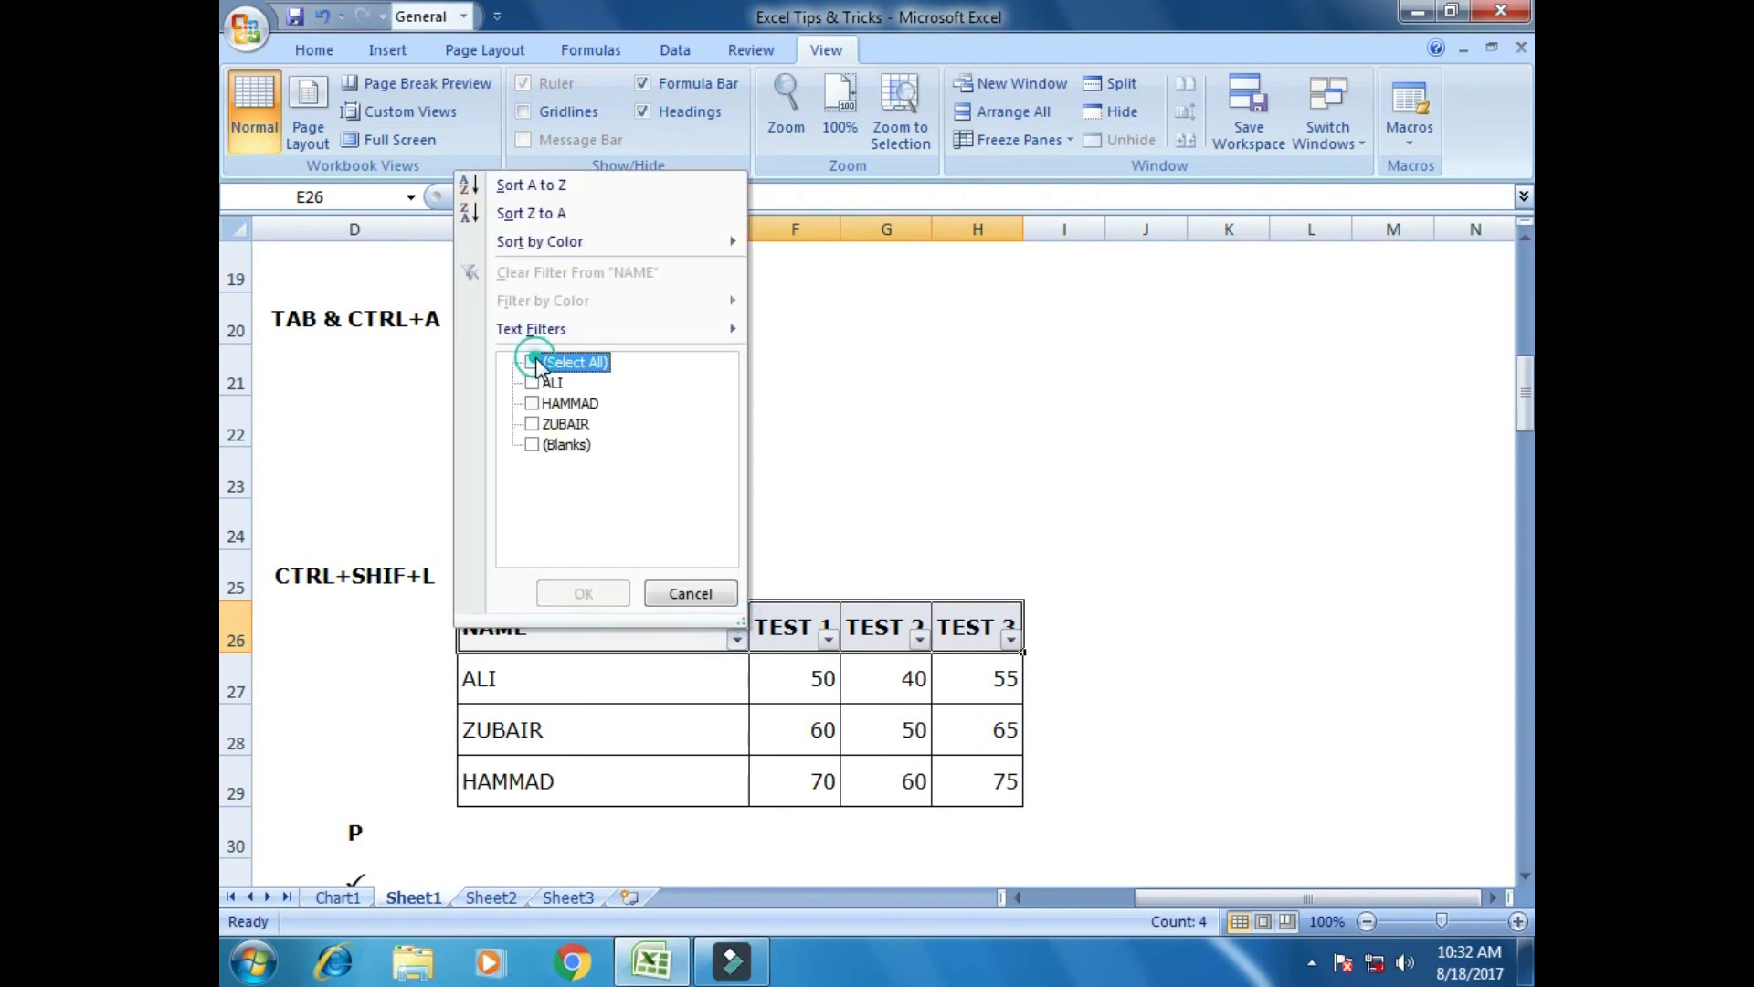
{"action": "left_click", "coordinate": [534, 362]}
{"action": "left_click", "coordinate": [534, 363]}
{"action": "left_click", "coordinate": [530, 384]}
{"action": "left_click", "coordinate": [583, 593]}
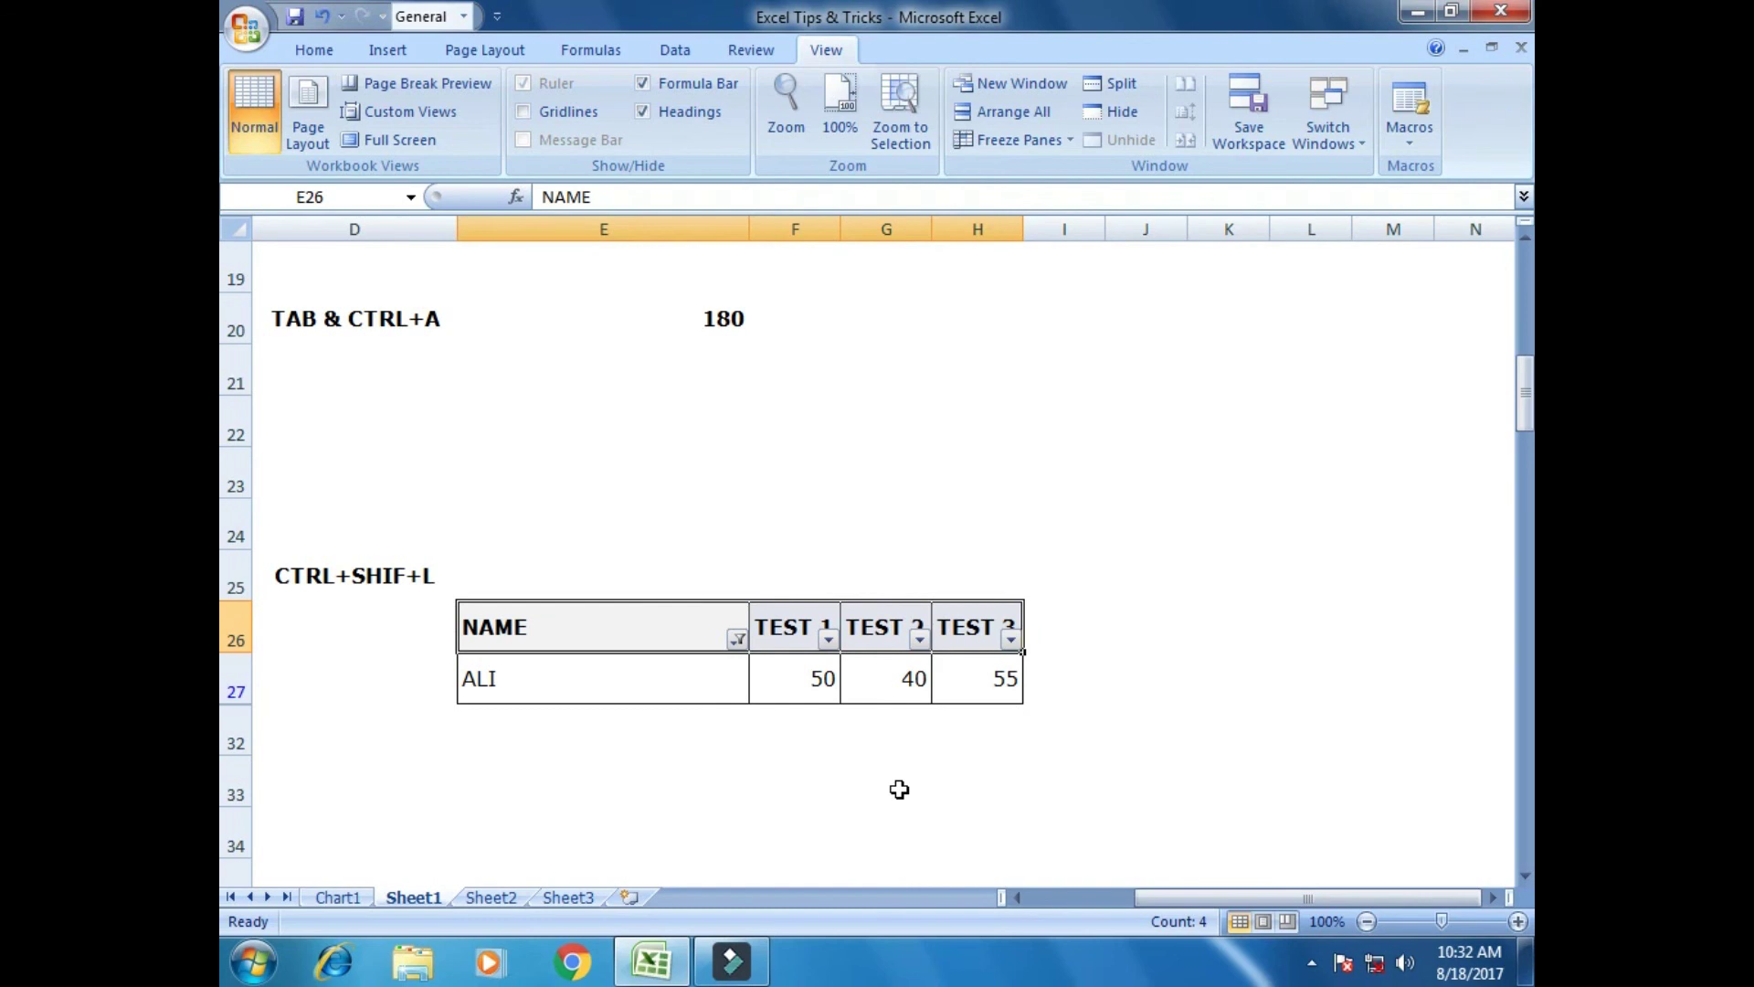
Select all values in the NAME filter again and turn off filtering for the table.
{"action": "left_click", "coordinate": [736, 639]}
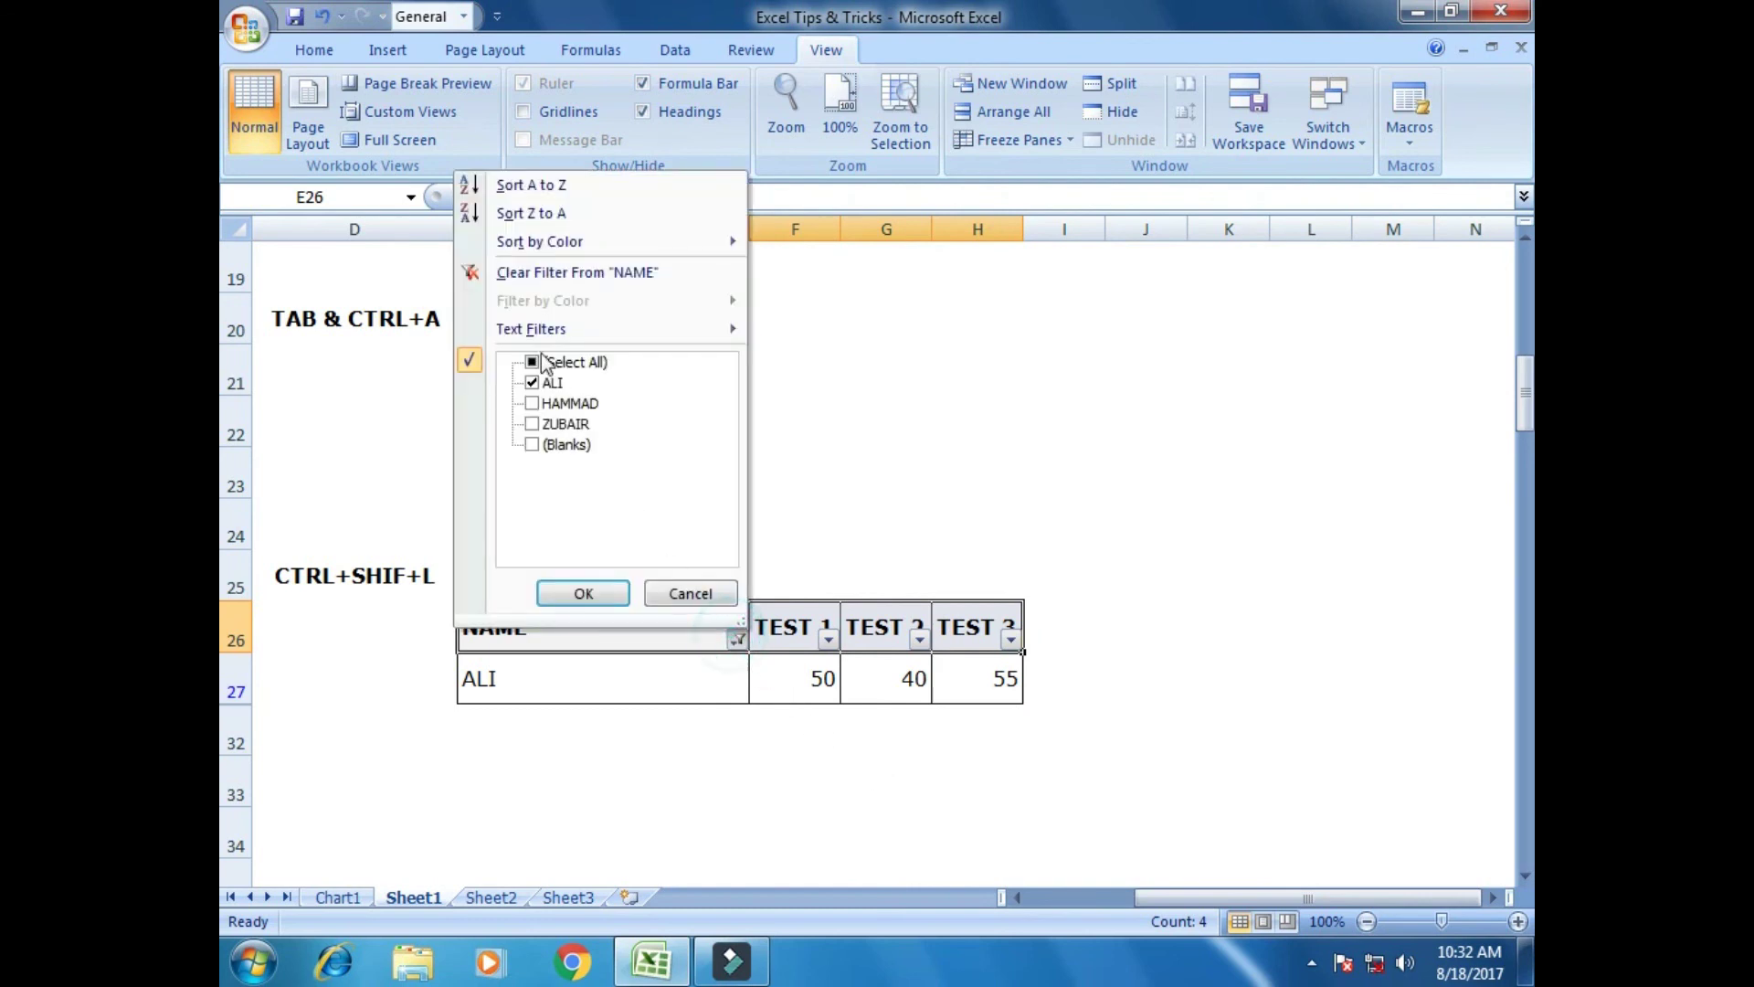
{"action": "left_click", "coordinate": [534, 362]}
{"action": "left_click", "coordinate": [583, 593]}
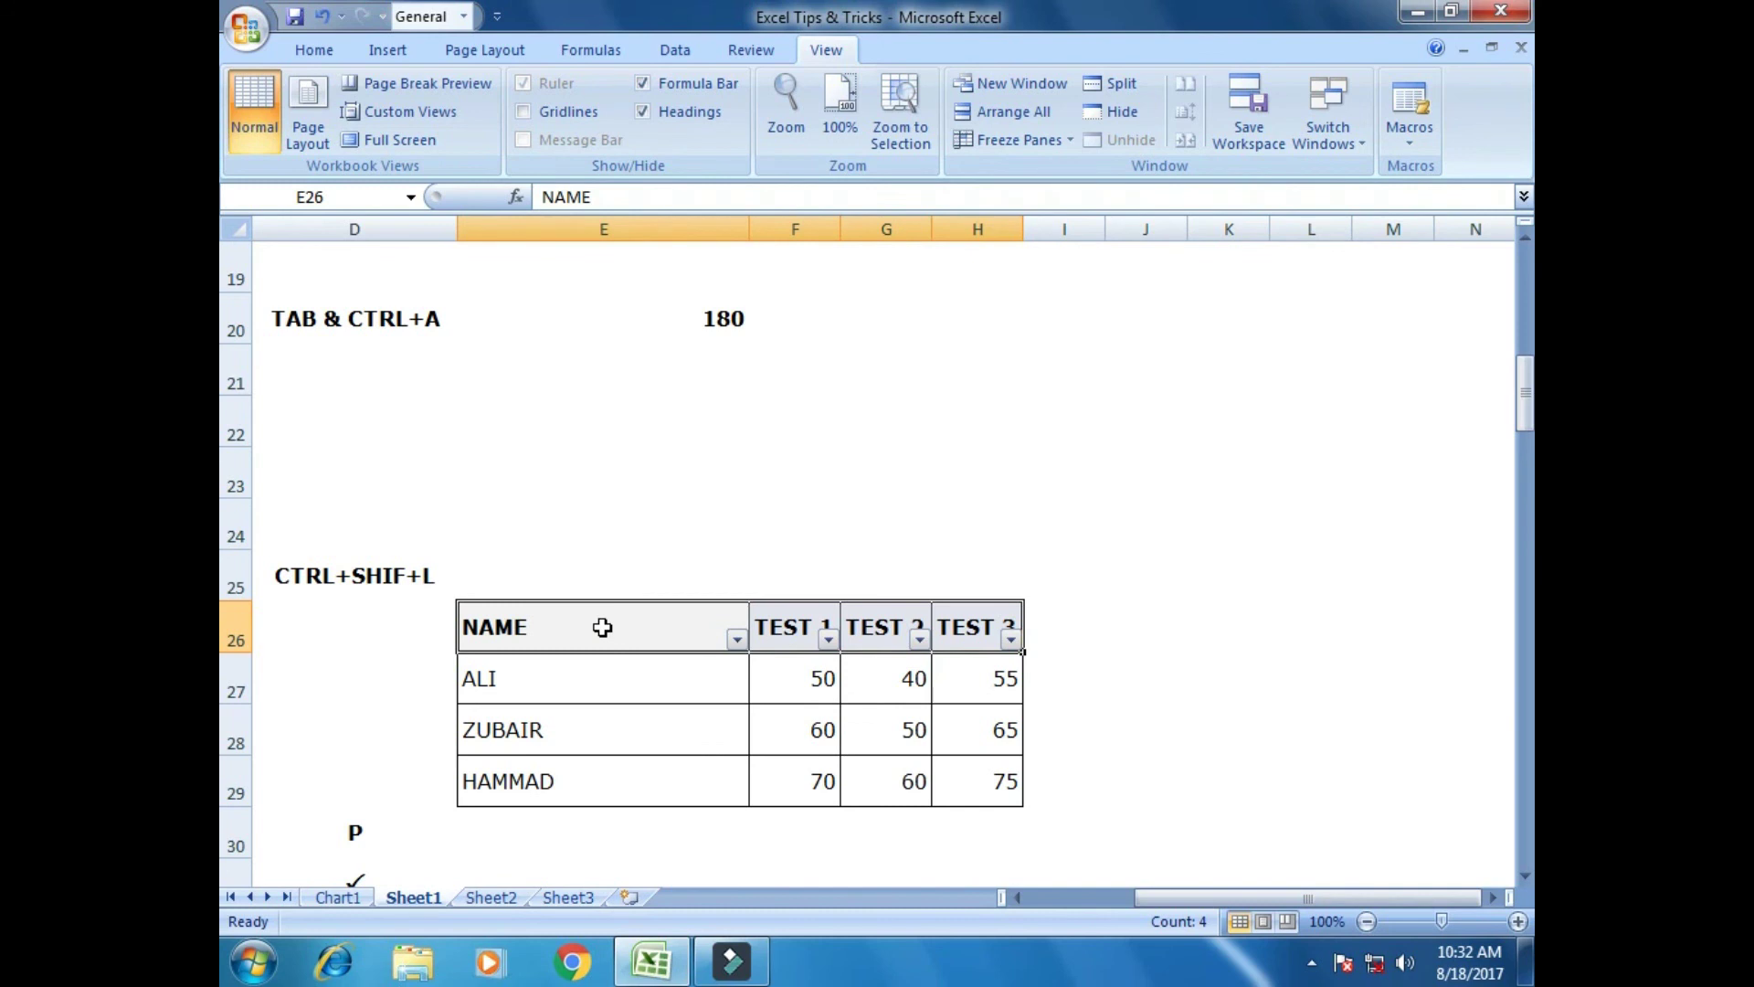
{"action": "key", "text": "ctrl+shift+l"}
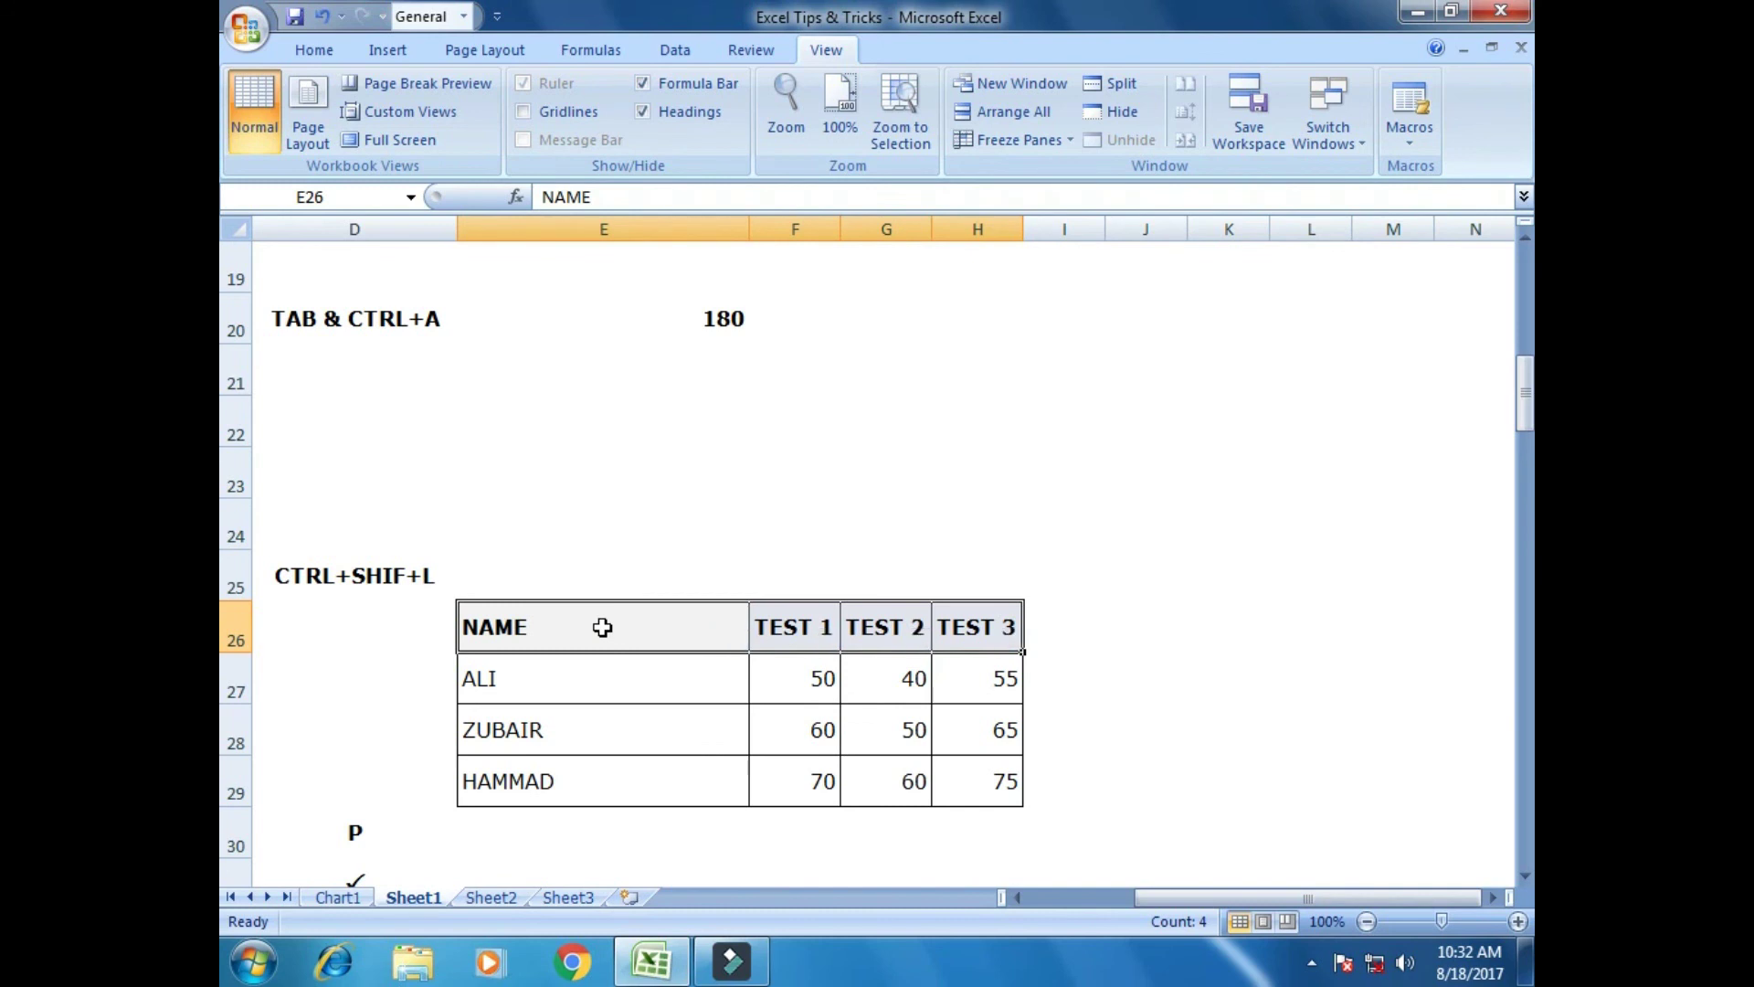
Clear the tick mark in cell D31 under tip 6 and enter a capital P there again.
{"action": "left_click_drag", "start_coordinate": [1173, 893], "coordinate": [1106, 900]}
{"action": "scroll", "coordinate": [901, 697], "scroll_direction": "down", "scroll_amount": 2}
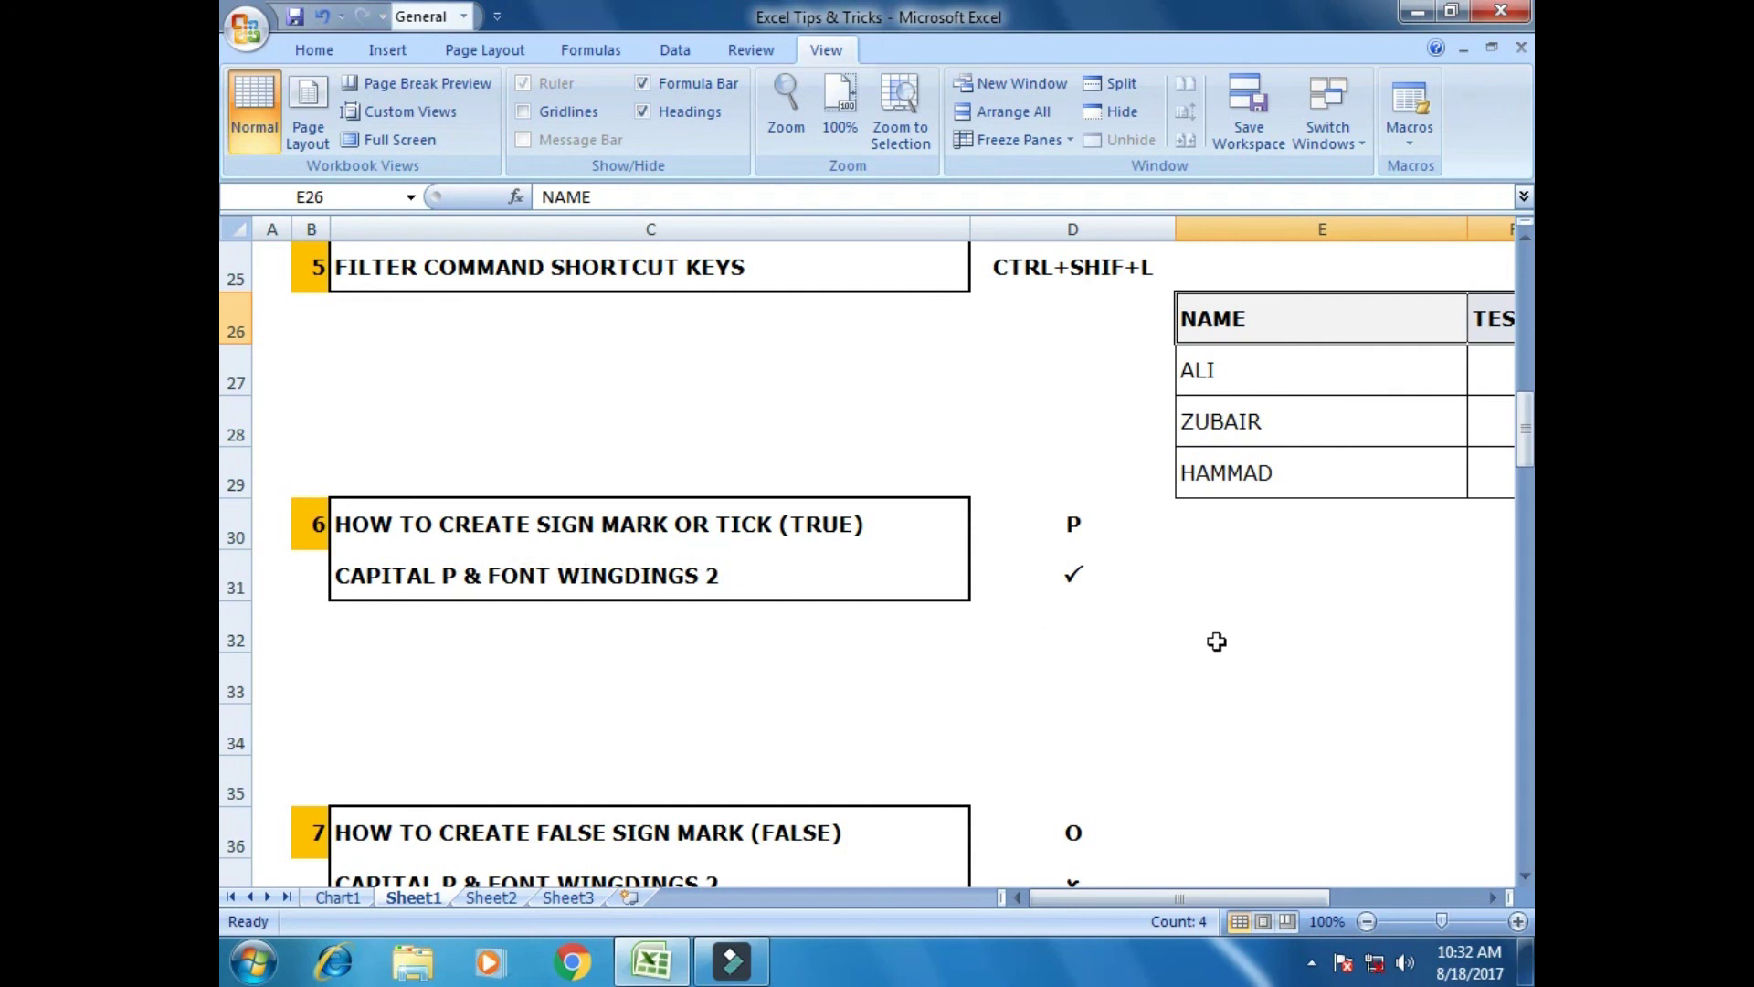
{"action": "left_click", "coordinate": [1191, 570]}
{"action": "left_click", "coordinate": [1219, 658]}
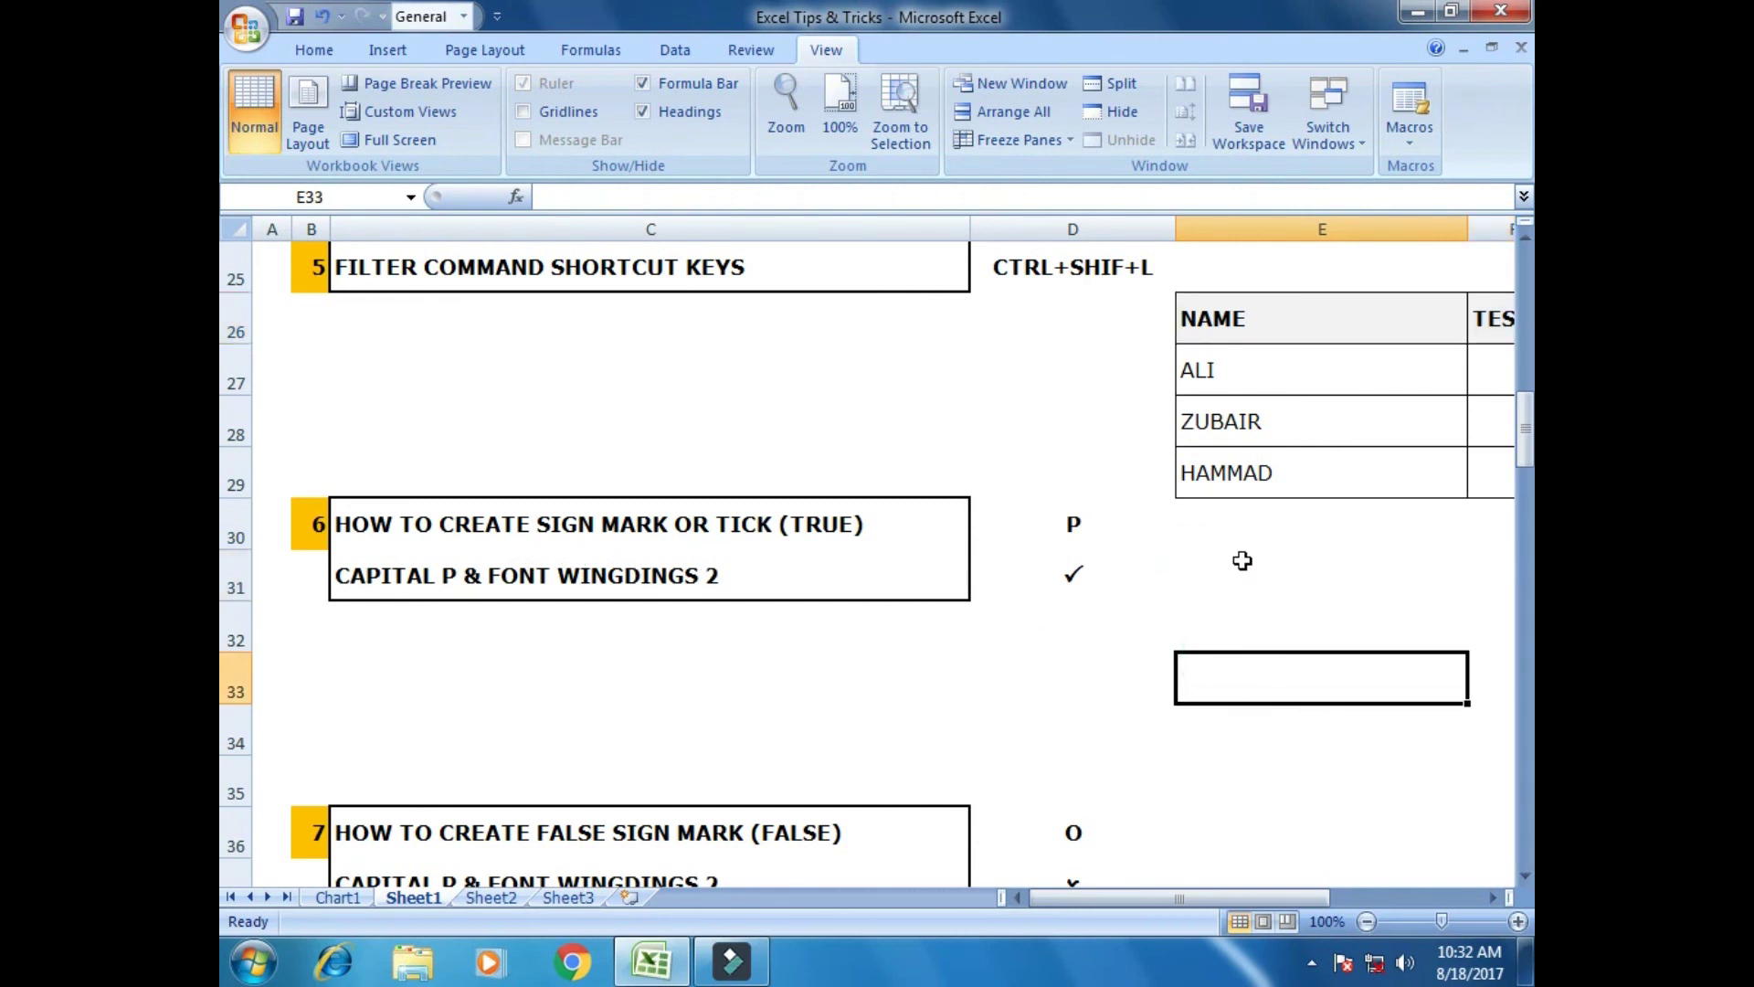
{"action": "left_click", "coordinate": [1241, 561]}
{"action": "left_click", "coordinate": [1069, 563]}
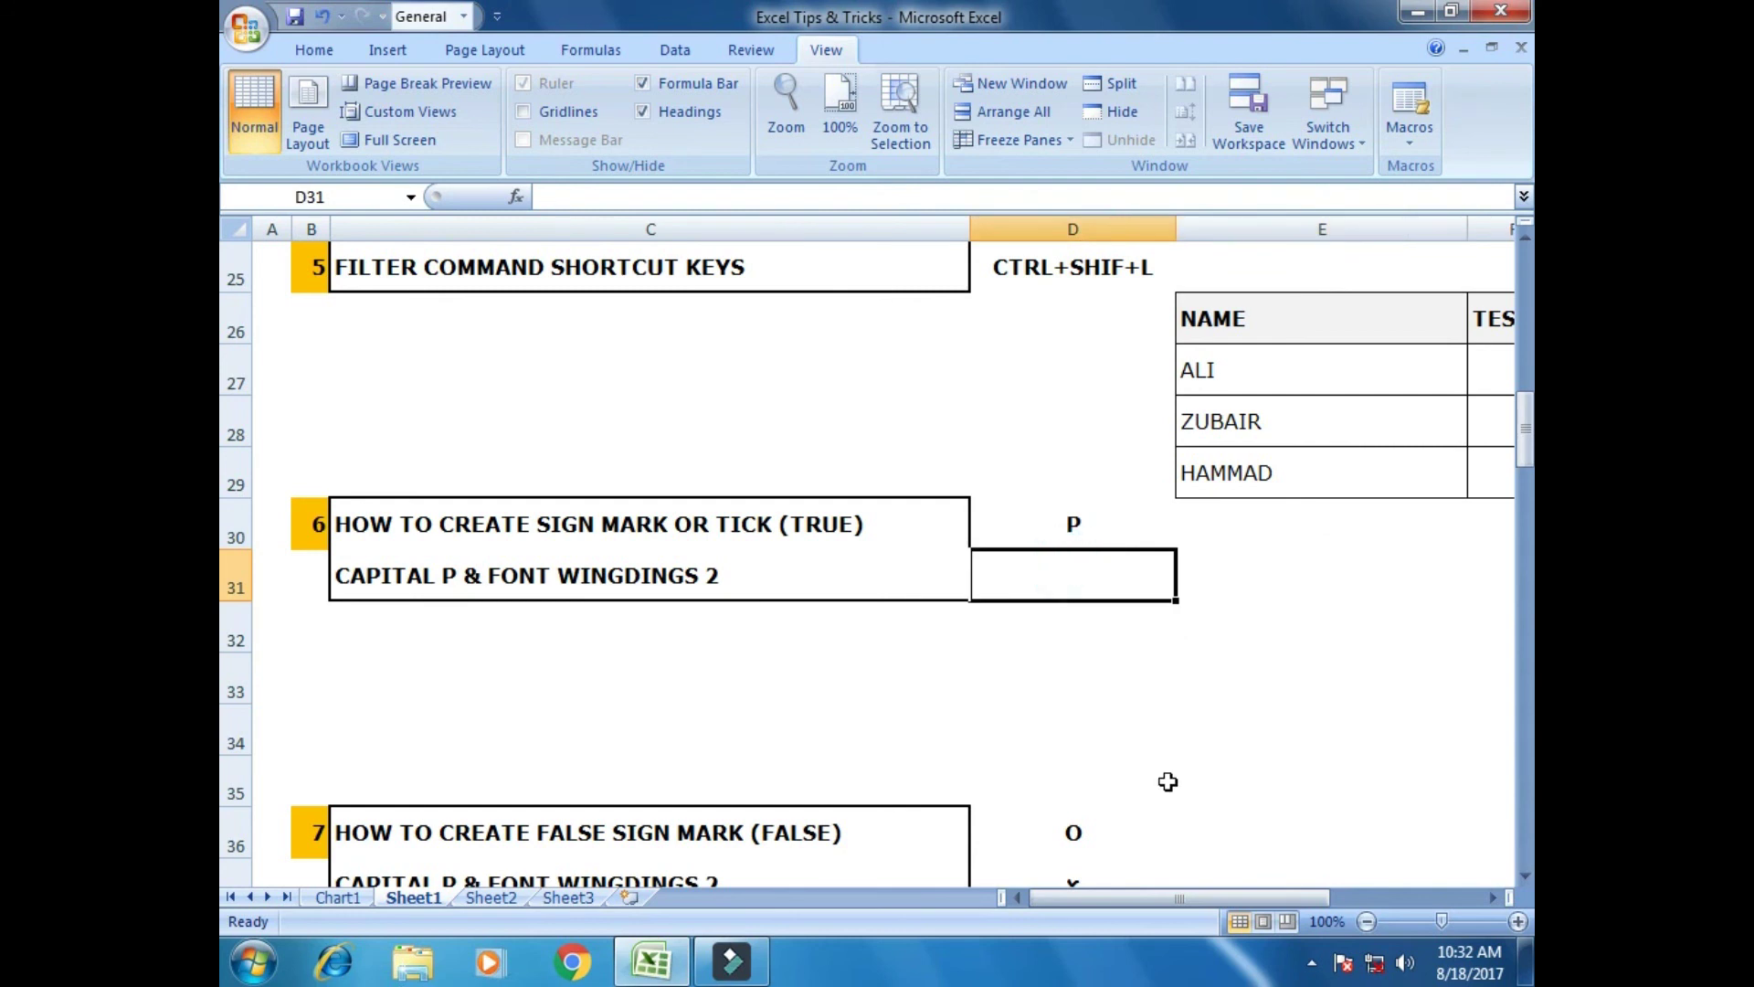
{"action": "key", "text": "Right"}
{"action": "key", "text": "Left"}
{"action": "type", "text": "P"}
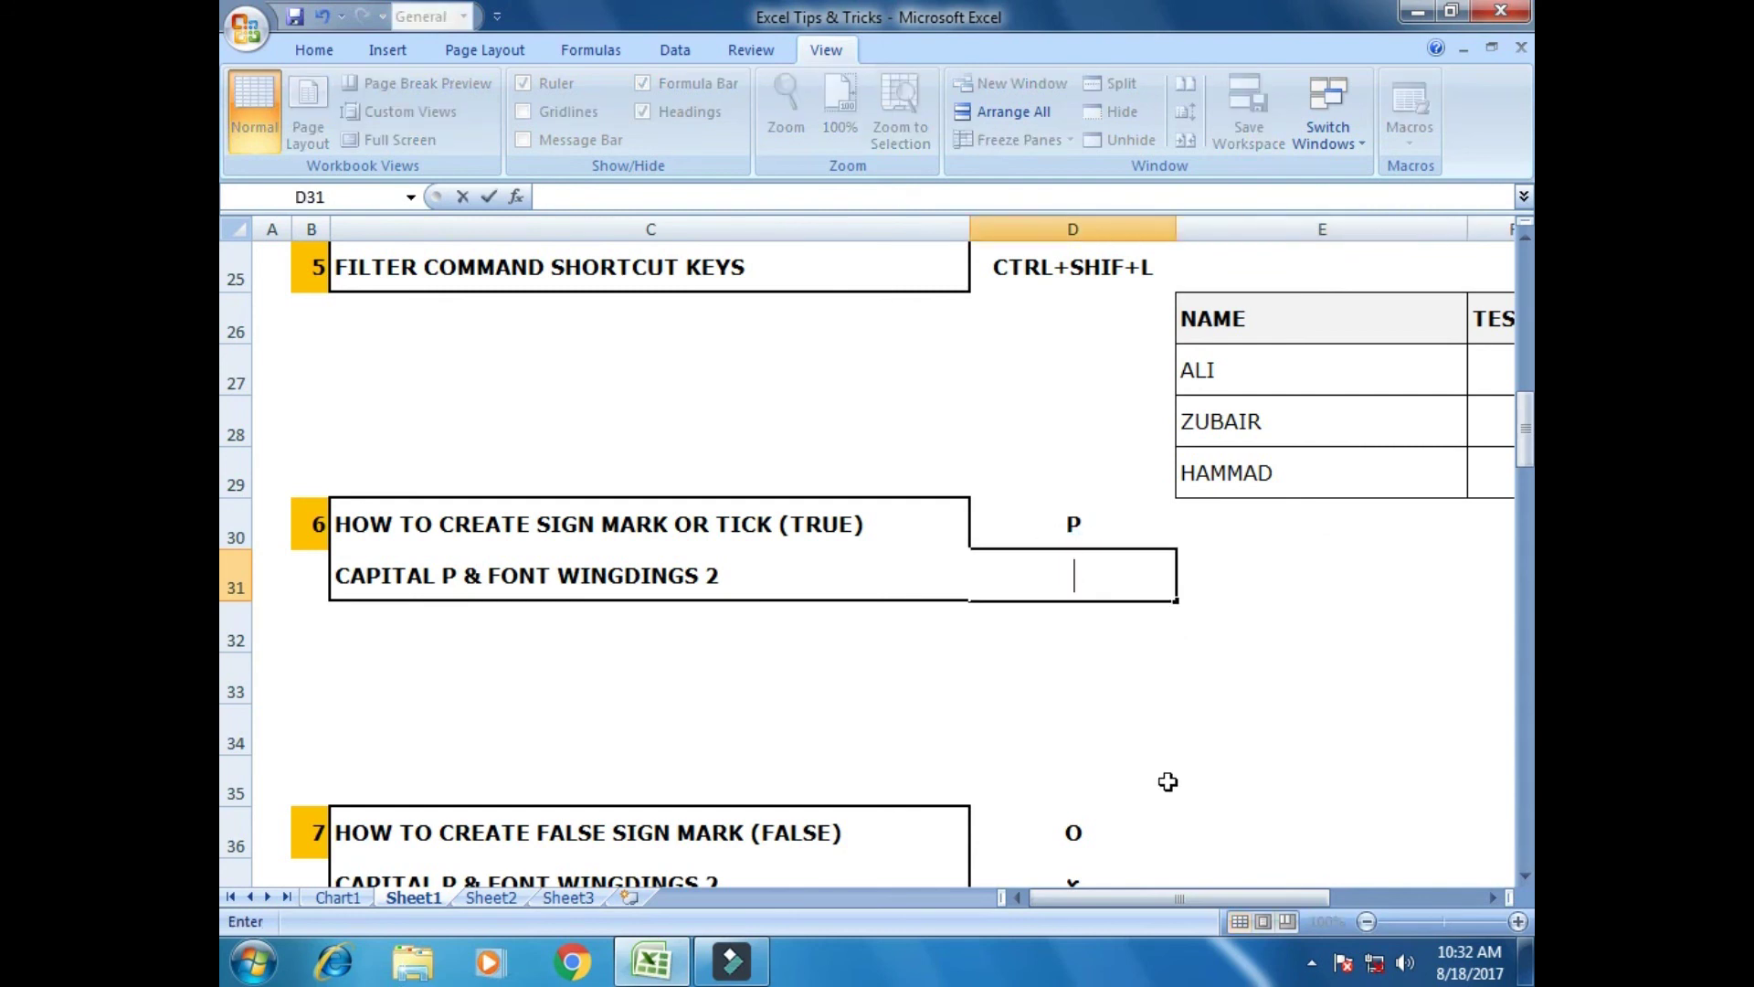
{"action": "key", "text": "Return"}
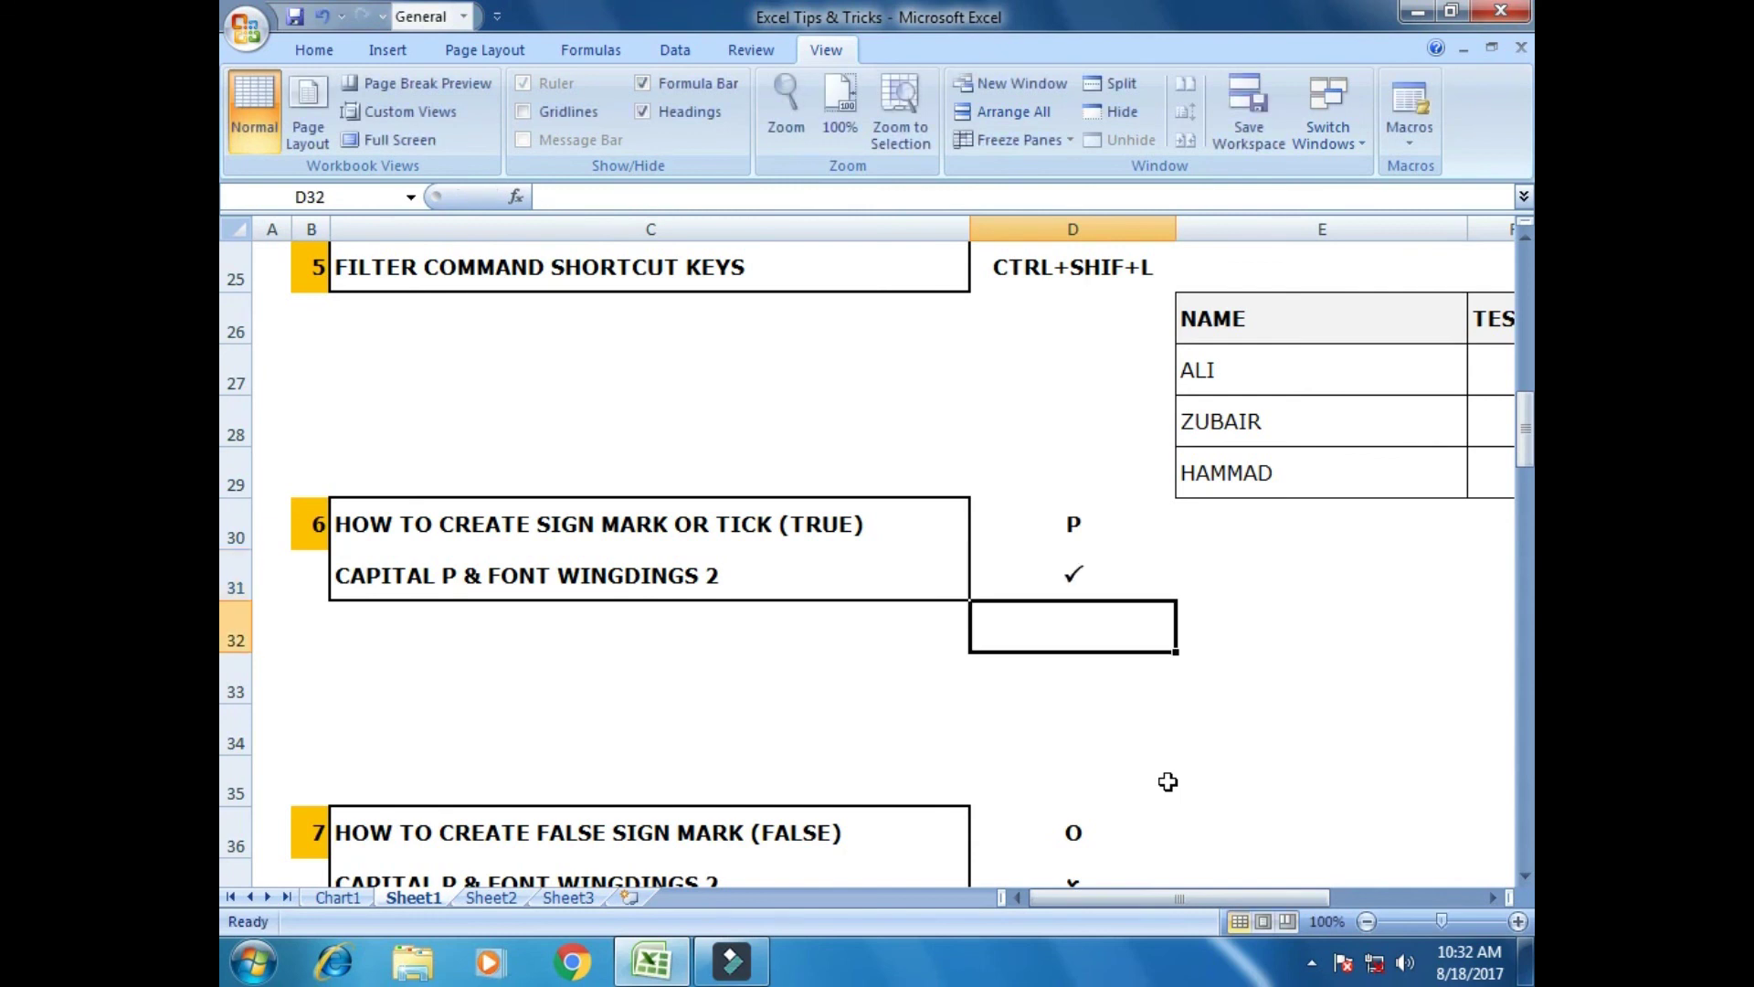
Enter a capital P in cell E31, beside the tick mark of tip 6.
{"action": "key", "text": "Down"}
{"action": "key", "text": "Up"}
{"action": "key", "text": "Up"}
{"action": "key", "text": "Right"}
{"action": "key", "text": "Left"}
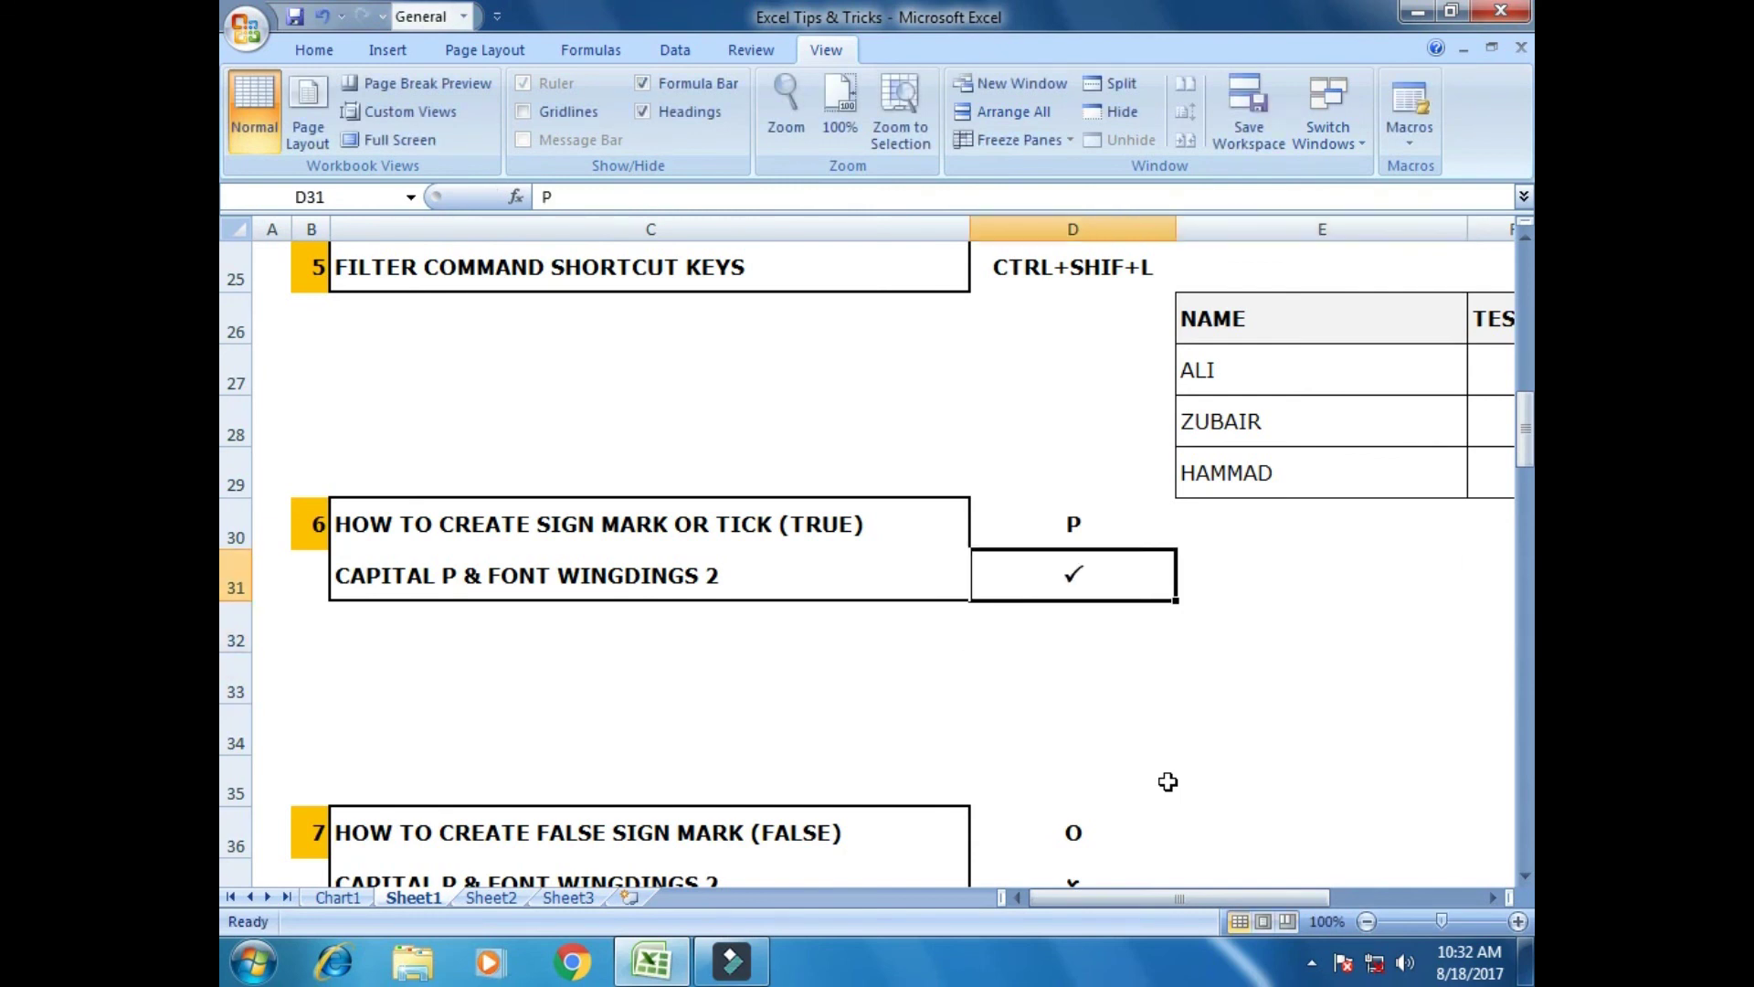
{"action": "key", "text": "Right"}
{"action": "type", "text": "P"}
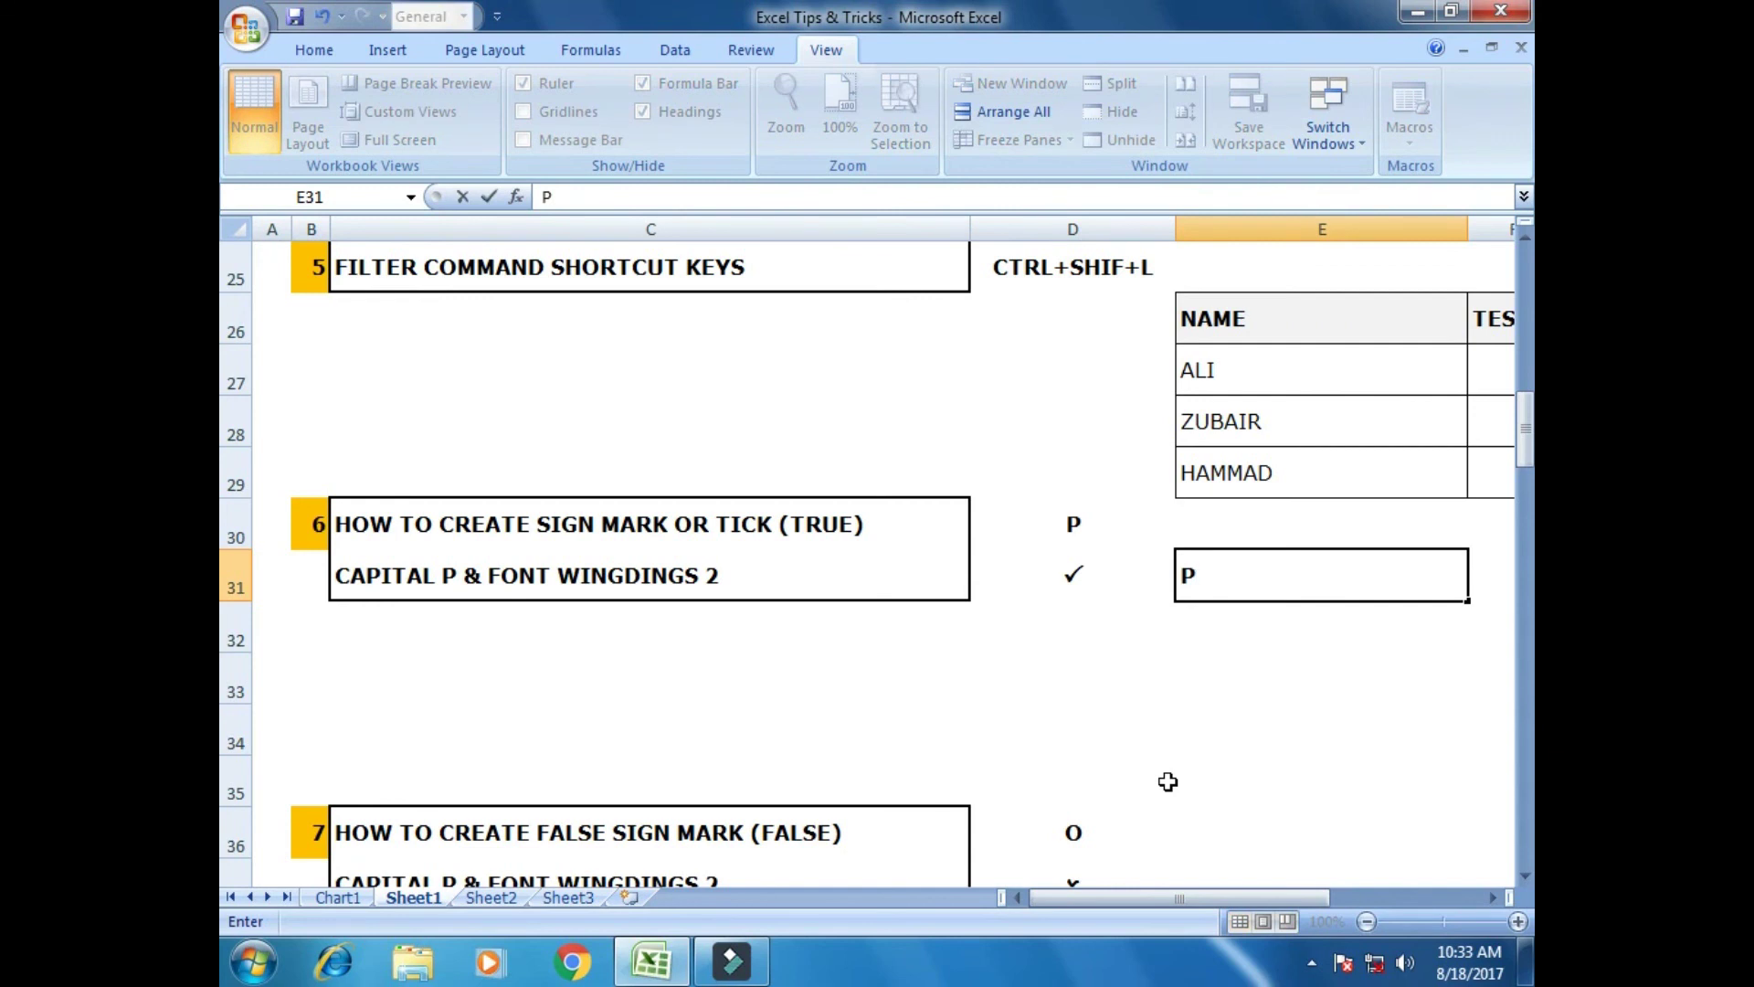
{"action": "key", "text": "Return"}
{"action": "key", "text": "Up"}
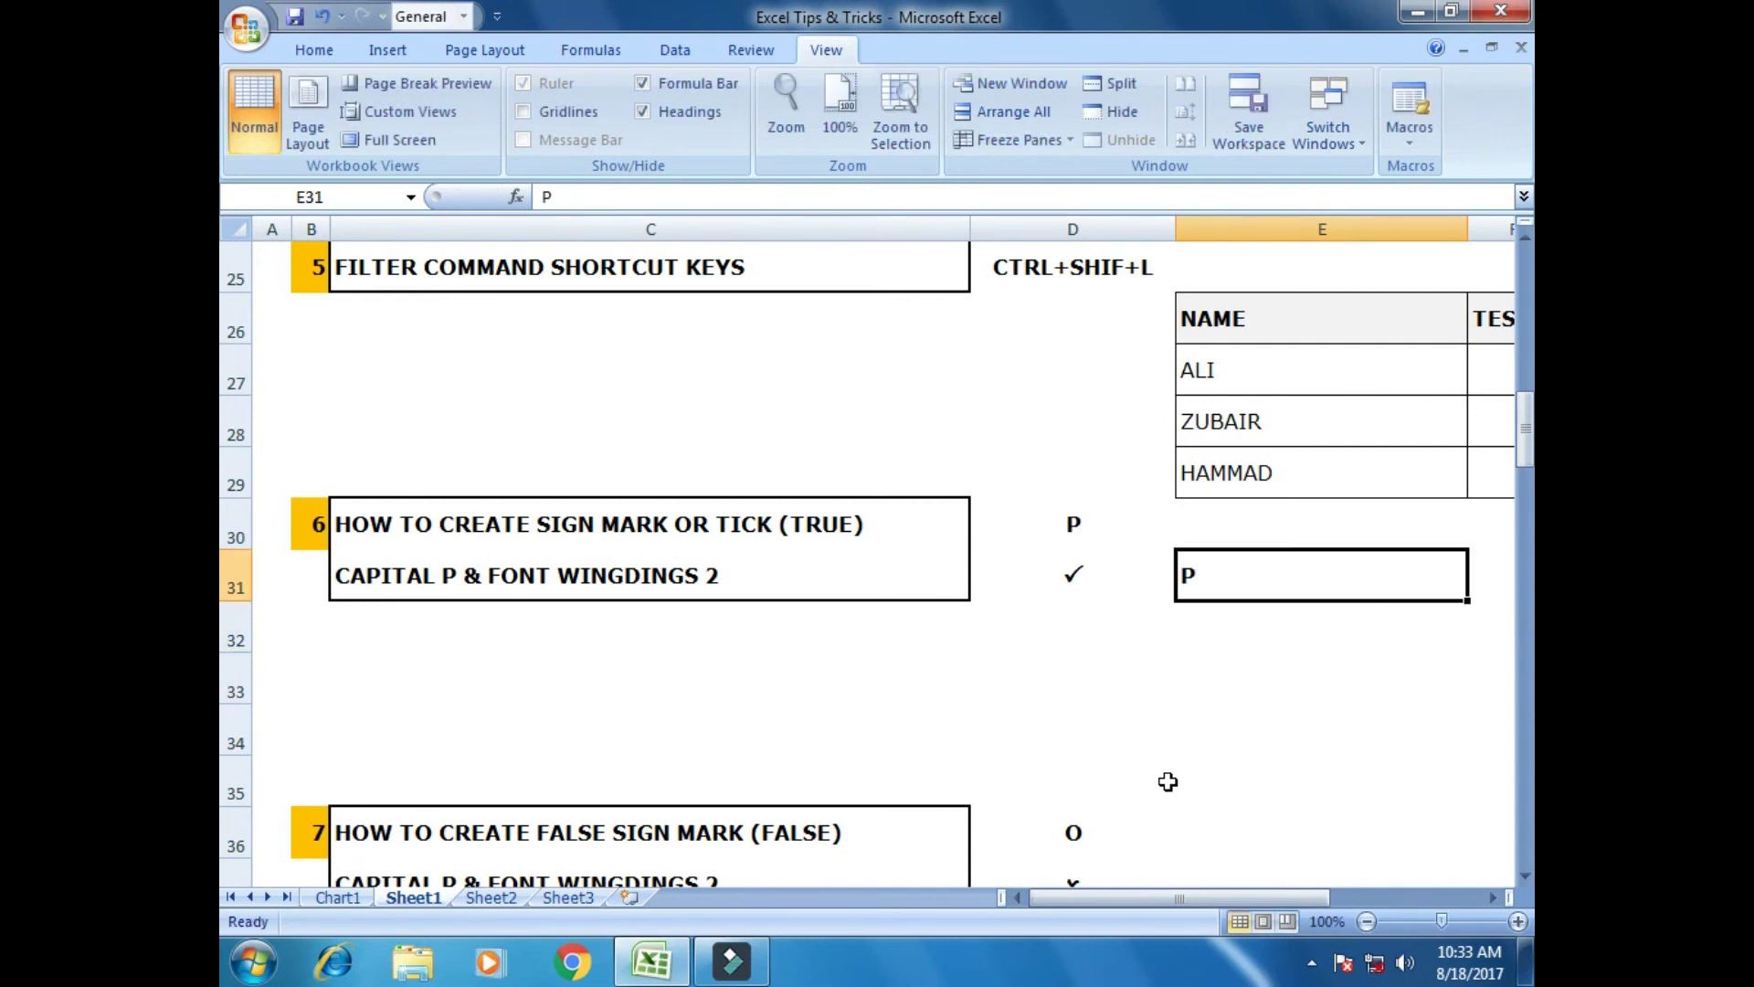
Change the font of the P in cell E31 to Wingdings 2.
{"action": "left_click", "coordinate": [298, 50]}
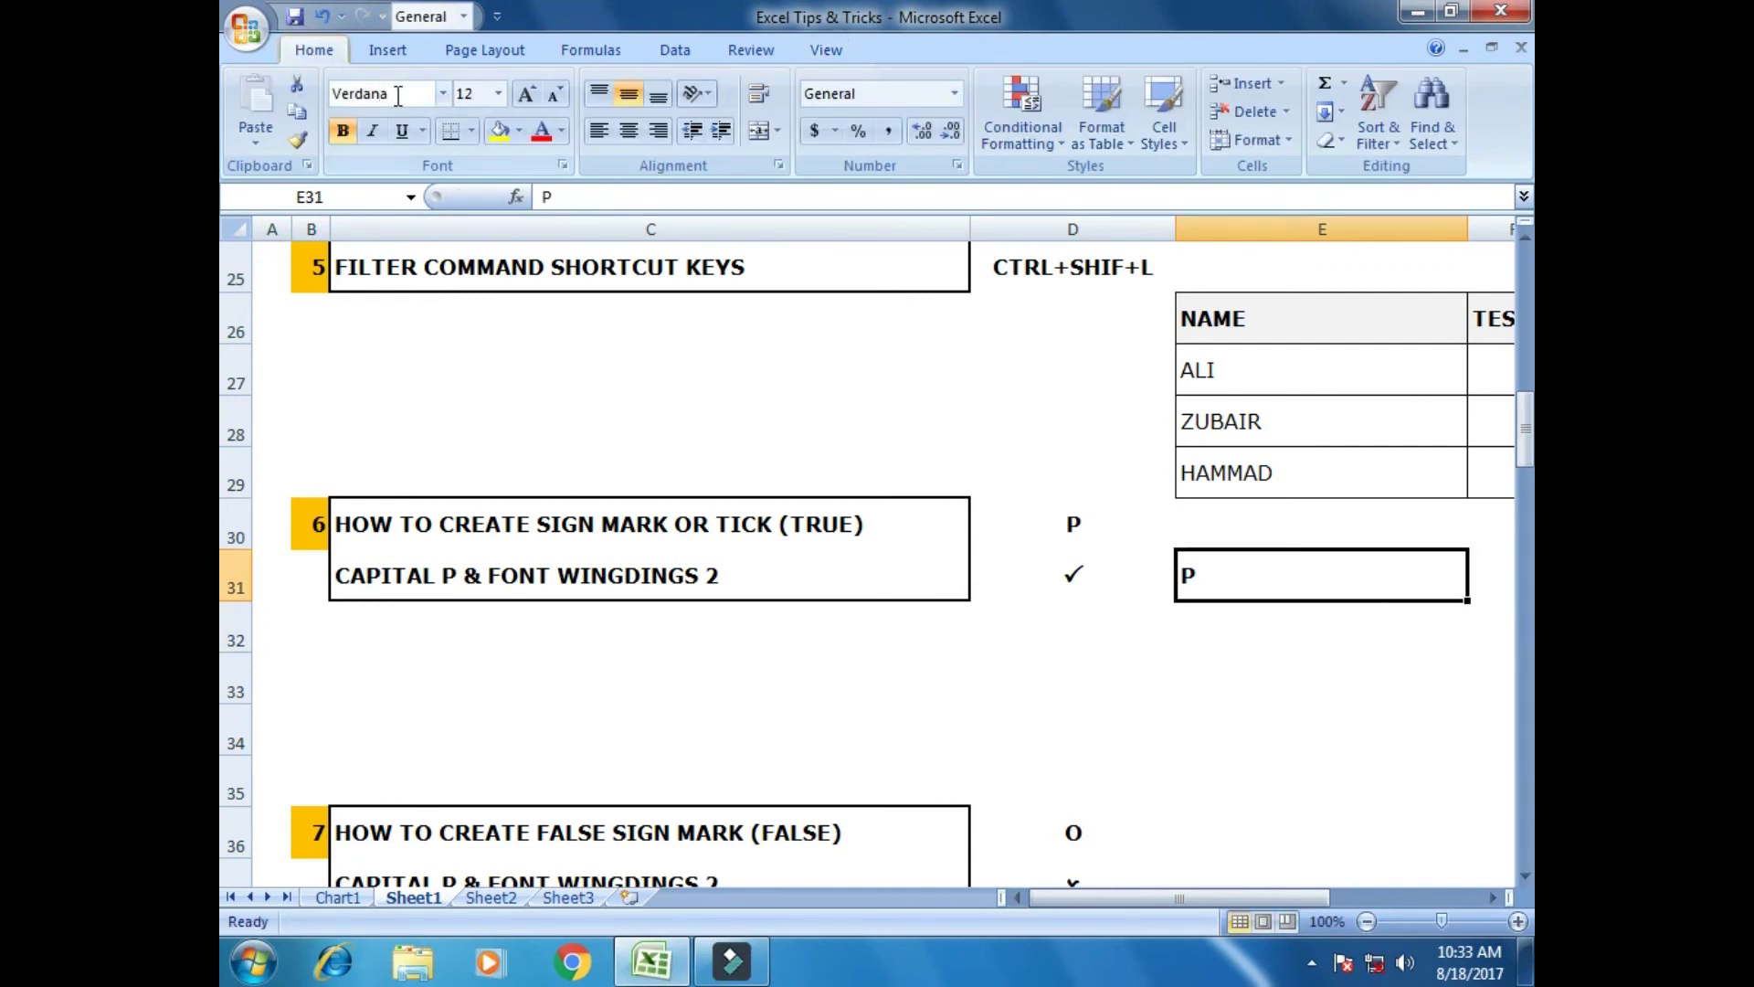
{"action": "left_click", "coordinate": [442, 93]}
{"action": "scroll", "coordinate": [590, 153], "scroll_direction": "down", "scroll_amount": 15}
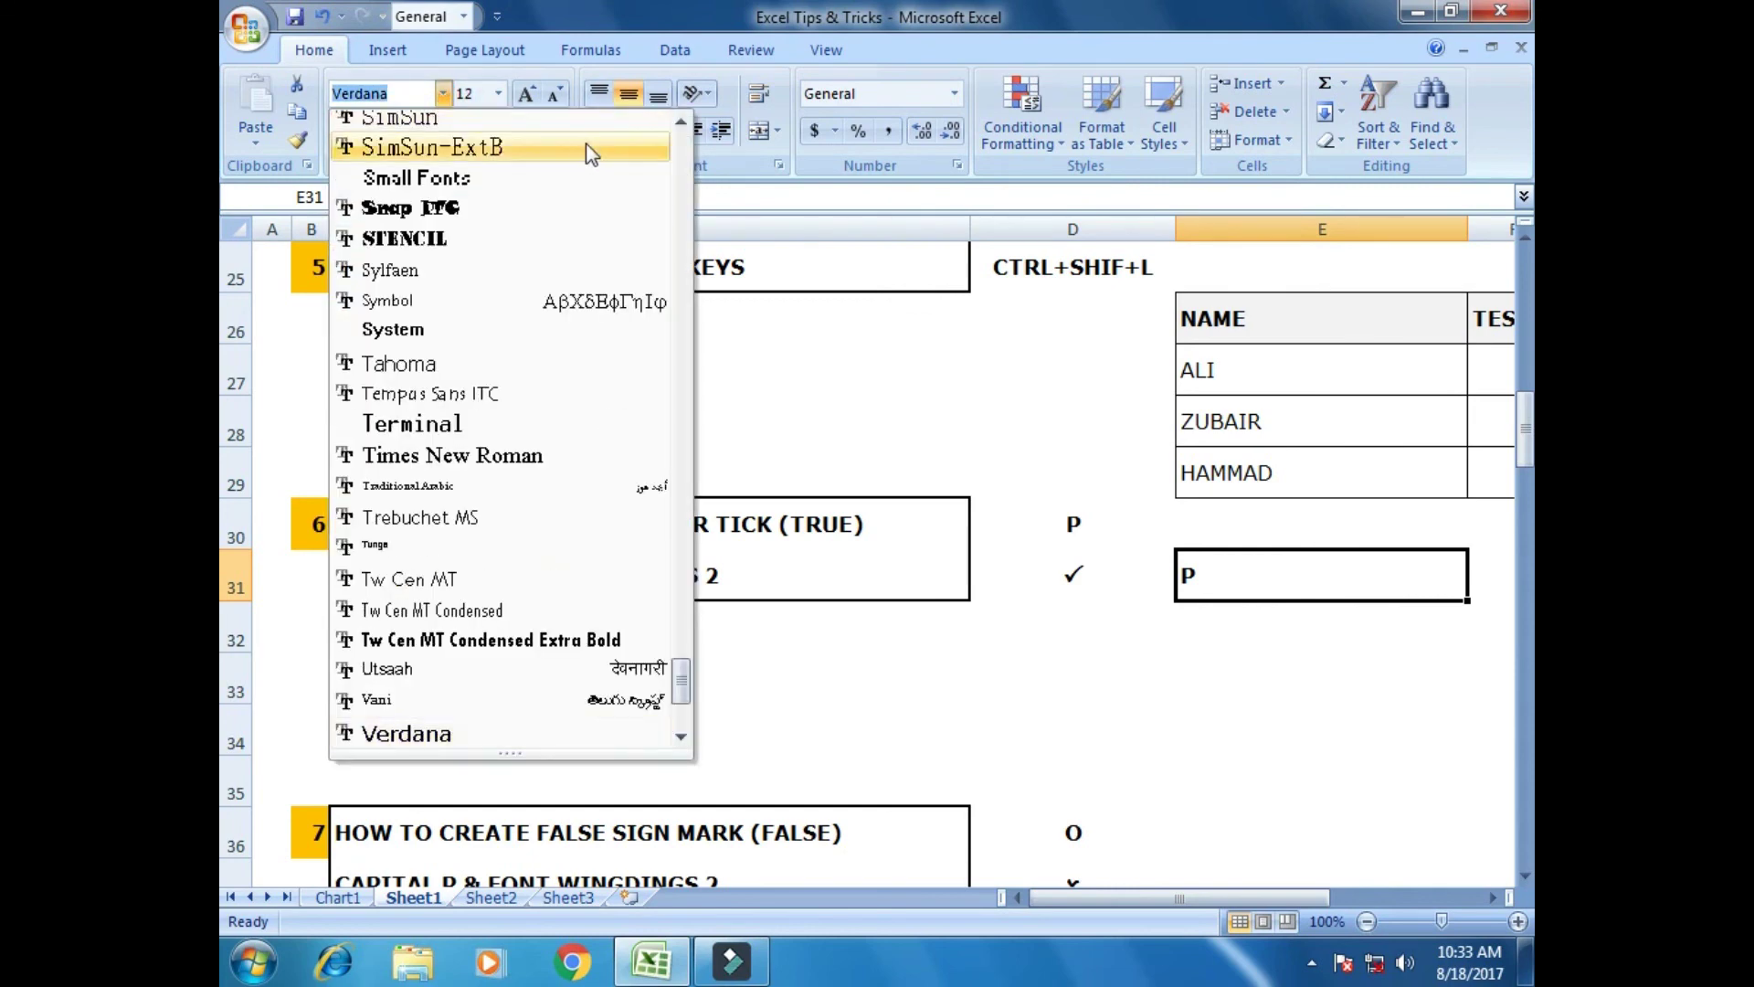
{"action": "left_click_drag", "start_coordinate": [681, 681], "coordinate": [686, 739]}
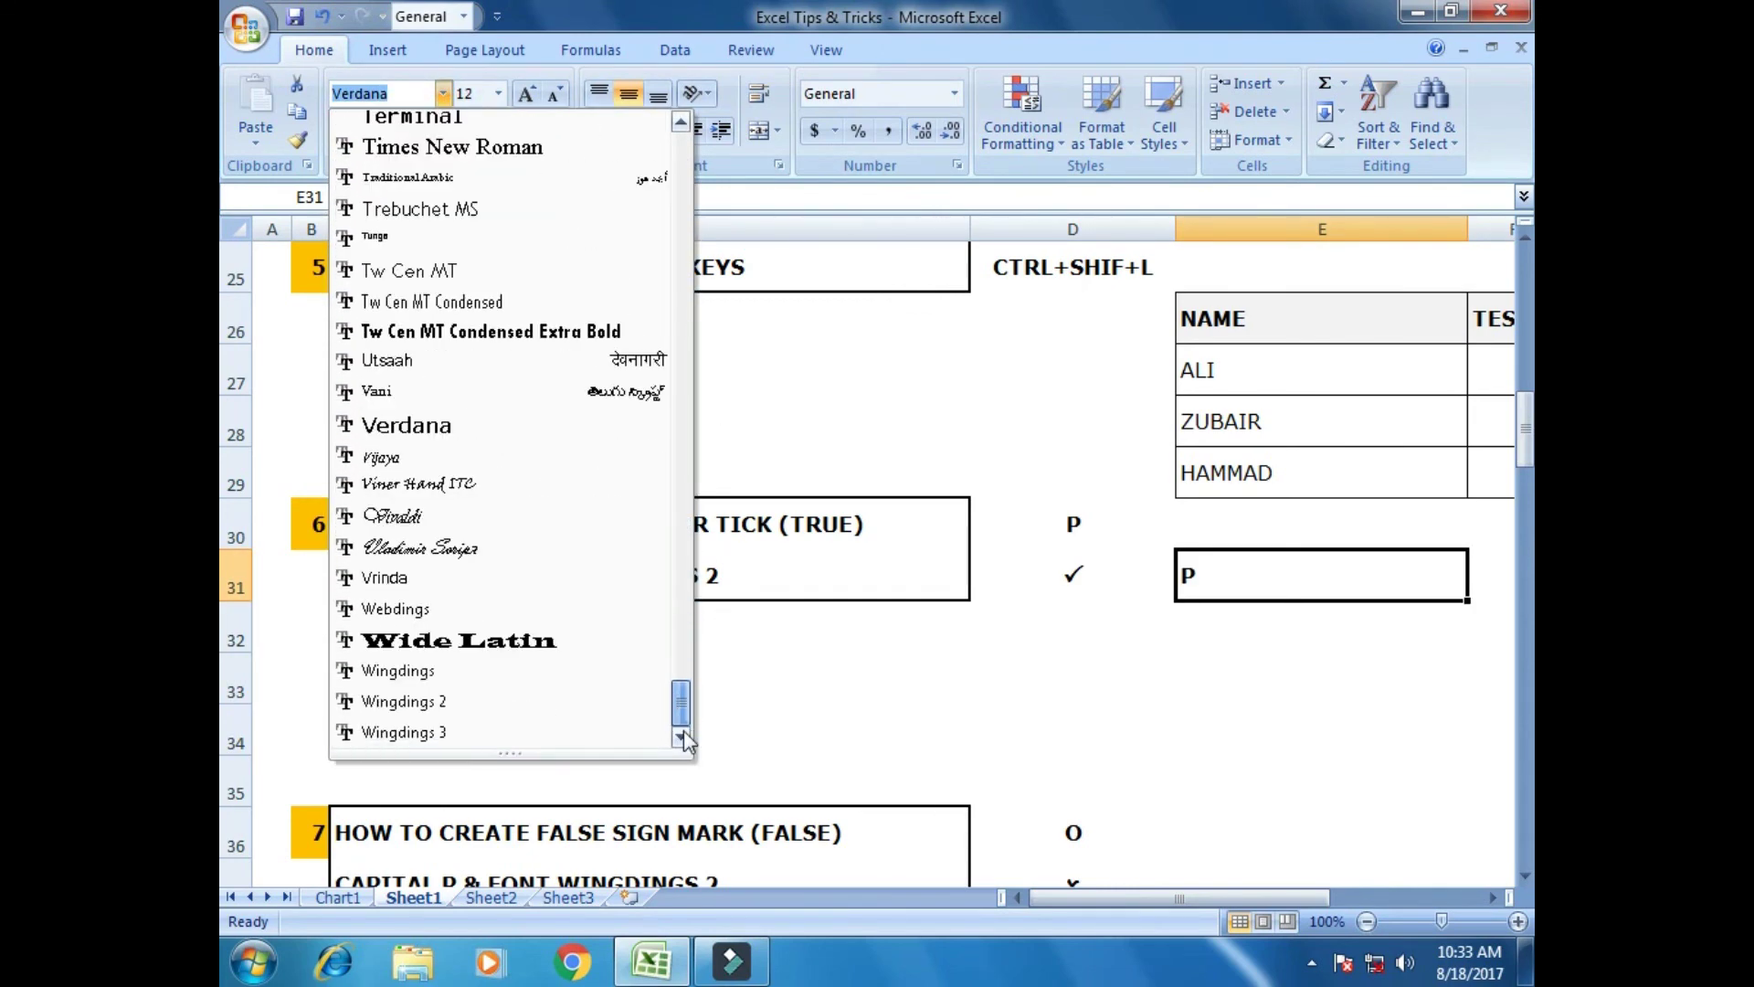
{"action": "left_click", "coordinate": [473, 711]}
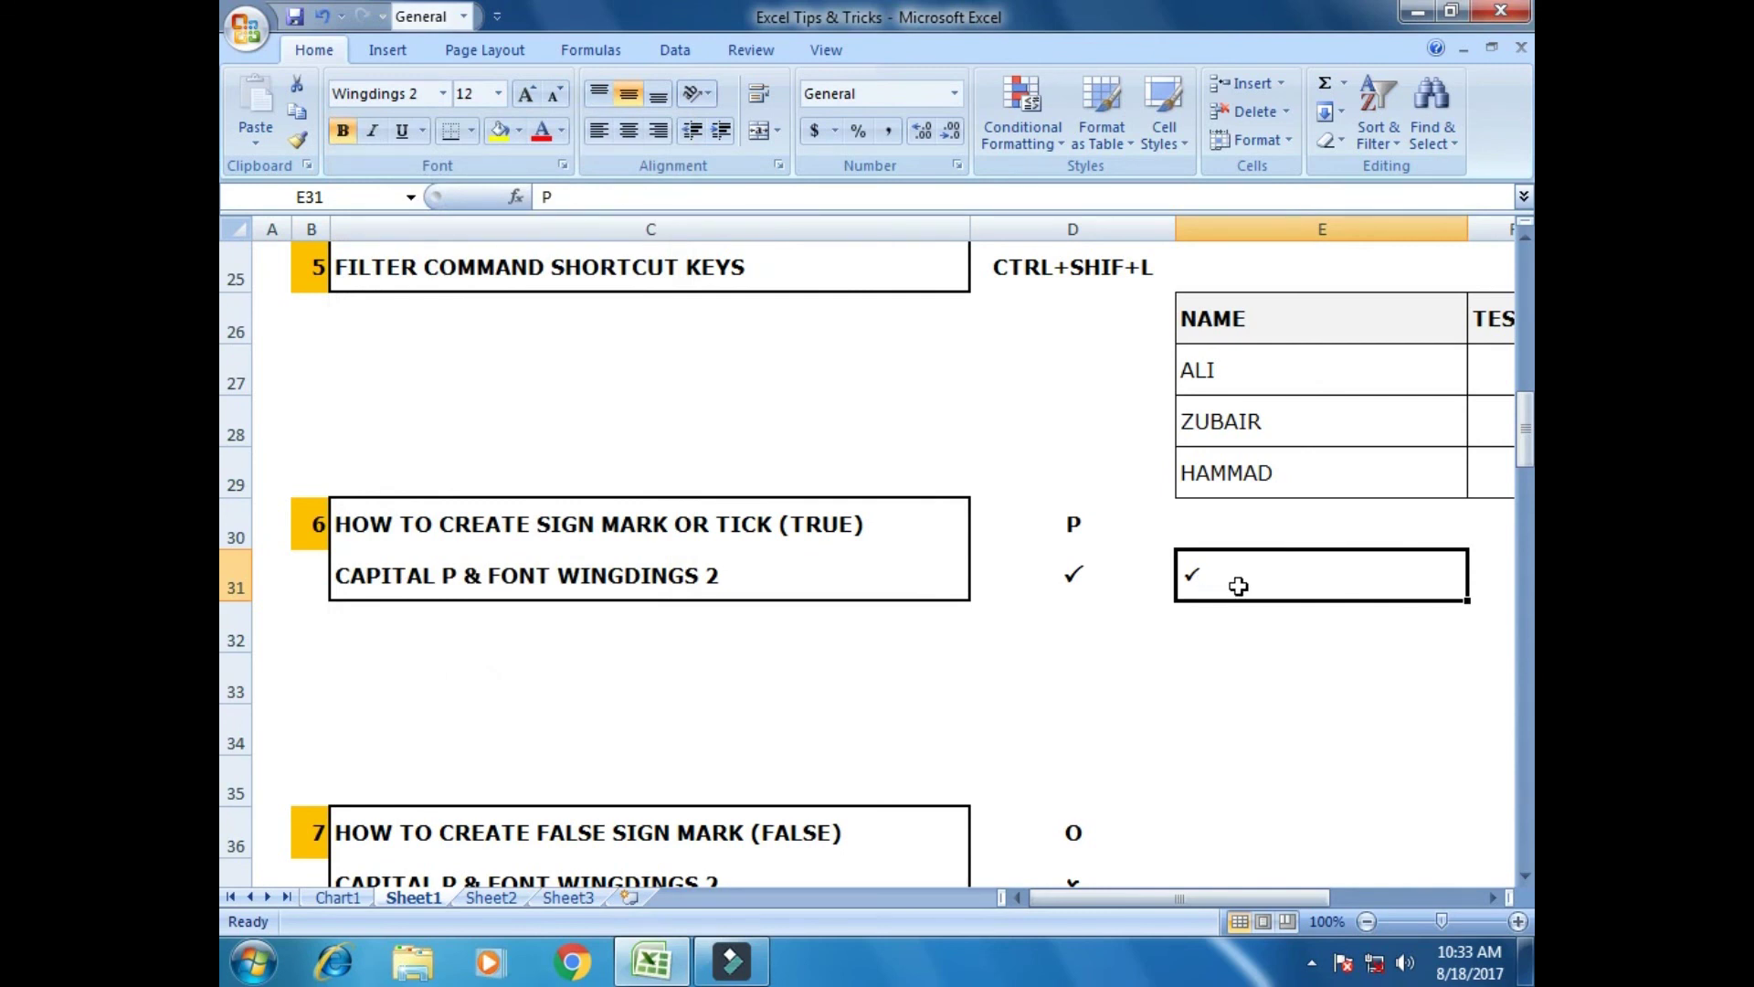
Enlarge the tick mark in cell E31 to font size 16.
{"action": "left_click", "coordinate": [528, 95]}
{"action": "left_click", "coordinate": [528, 95]}
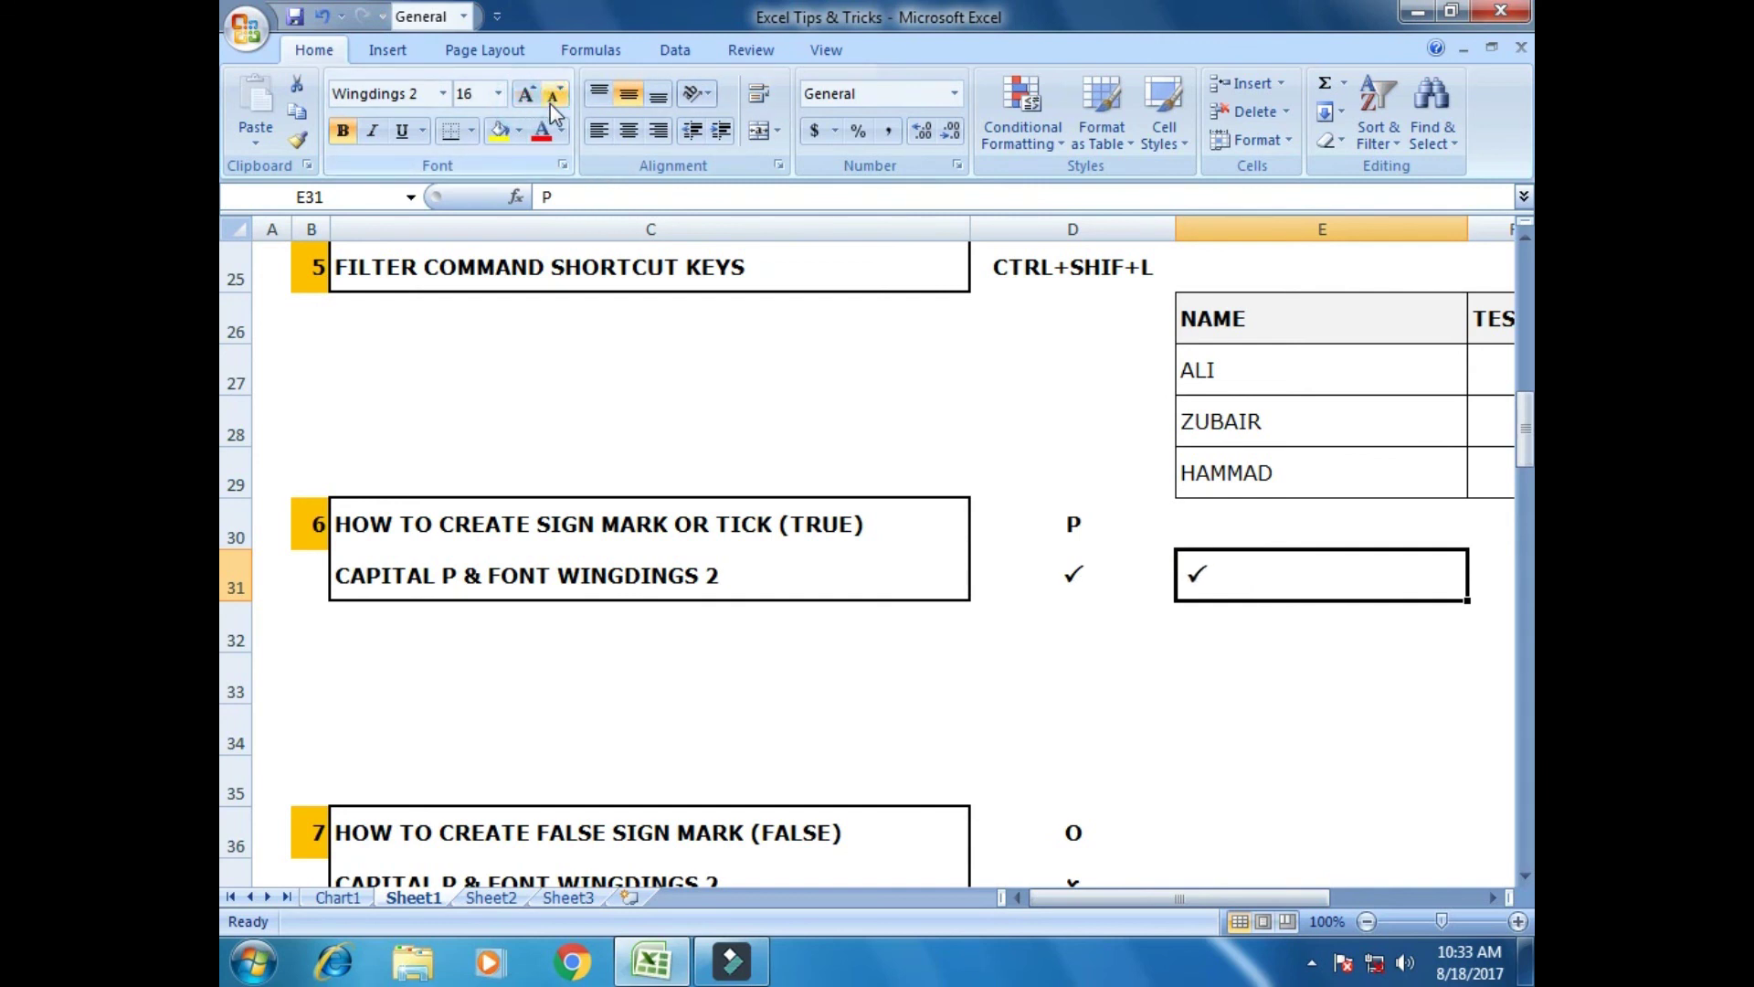
{"action": "left_click", "coordinate": [553, 99]}
{"action": "left_click", "coordinate": [527, 95]}
{"action": "left_click", "coordinate": [1289, 688]}
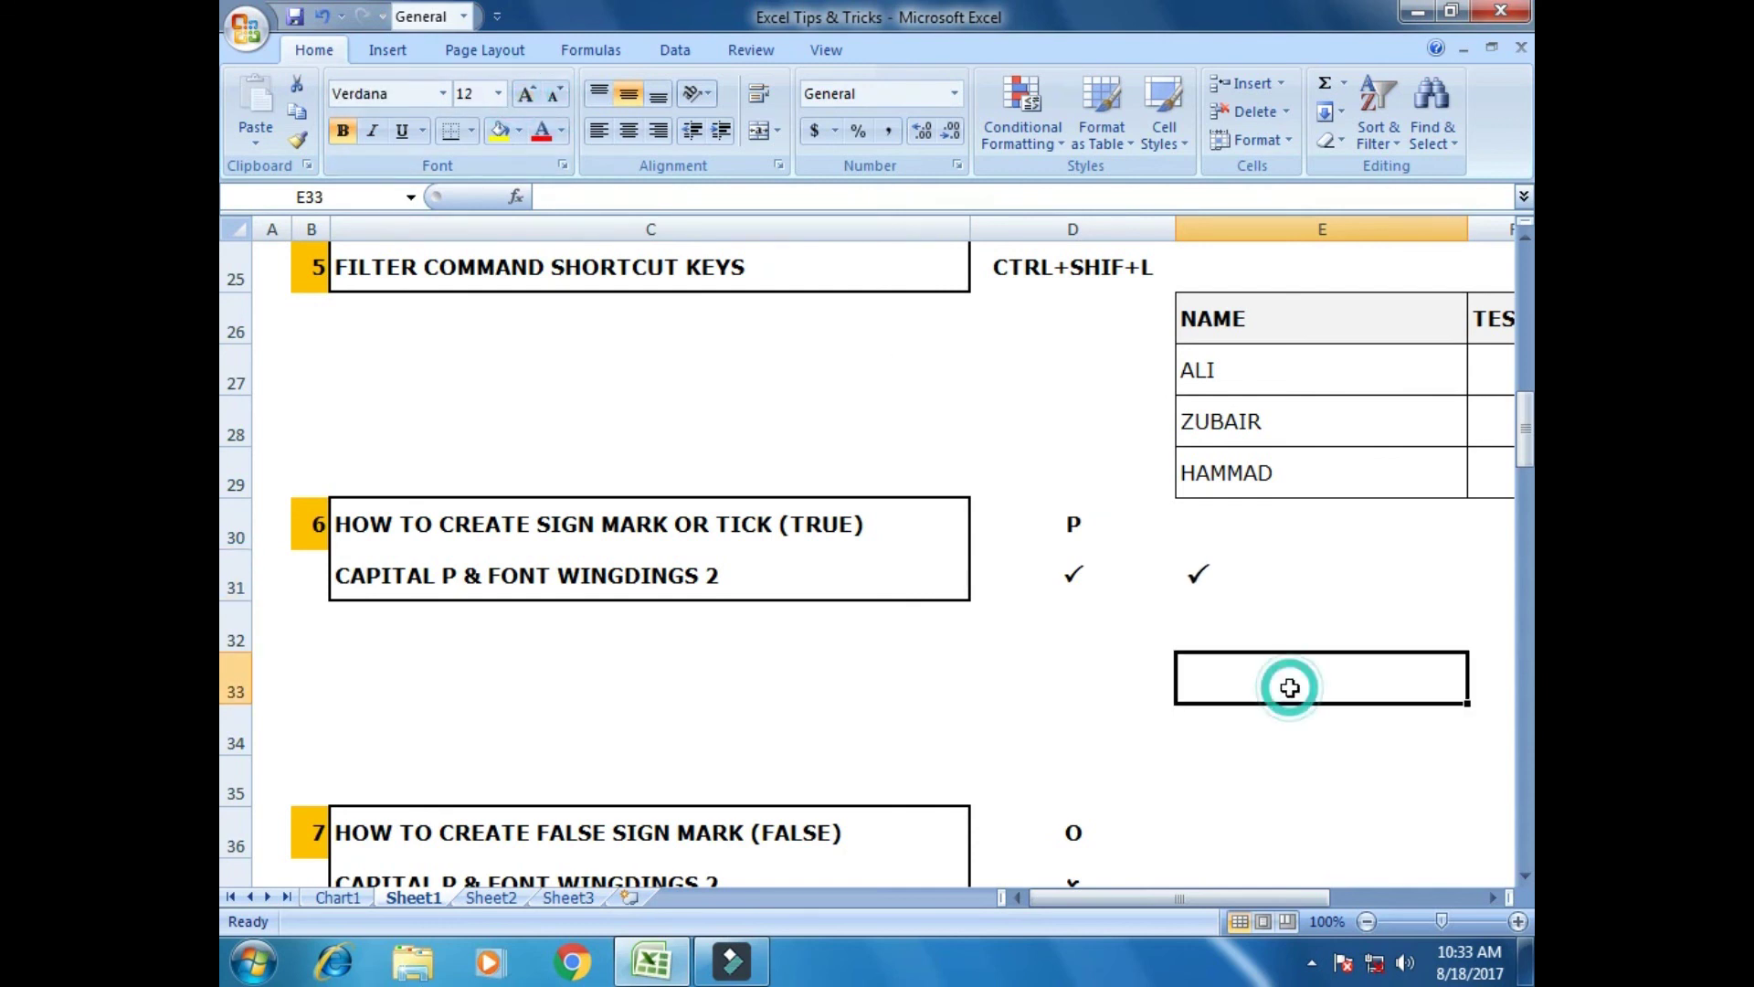
Enter a capital O in cell E36, beside the false sign example of tip 7.
{"action": "scroll", "coordinate": [1290, 688], "scroll_direction": "down", "scroll_amount": 2}
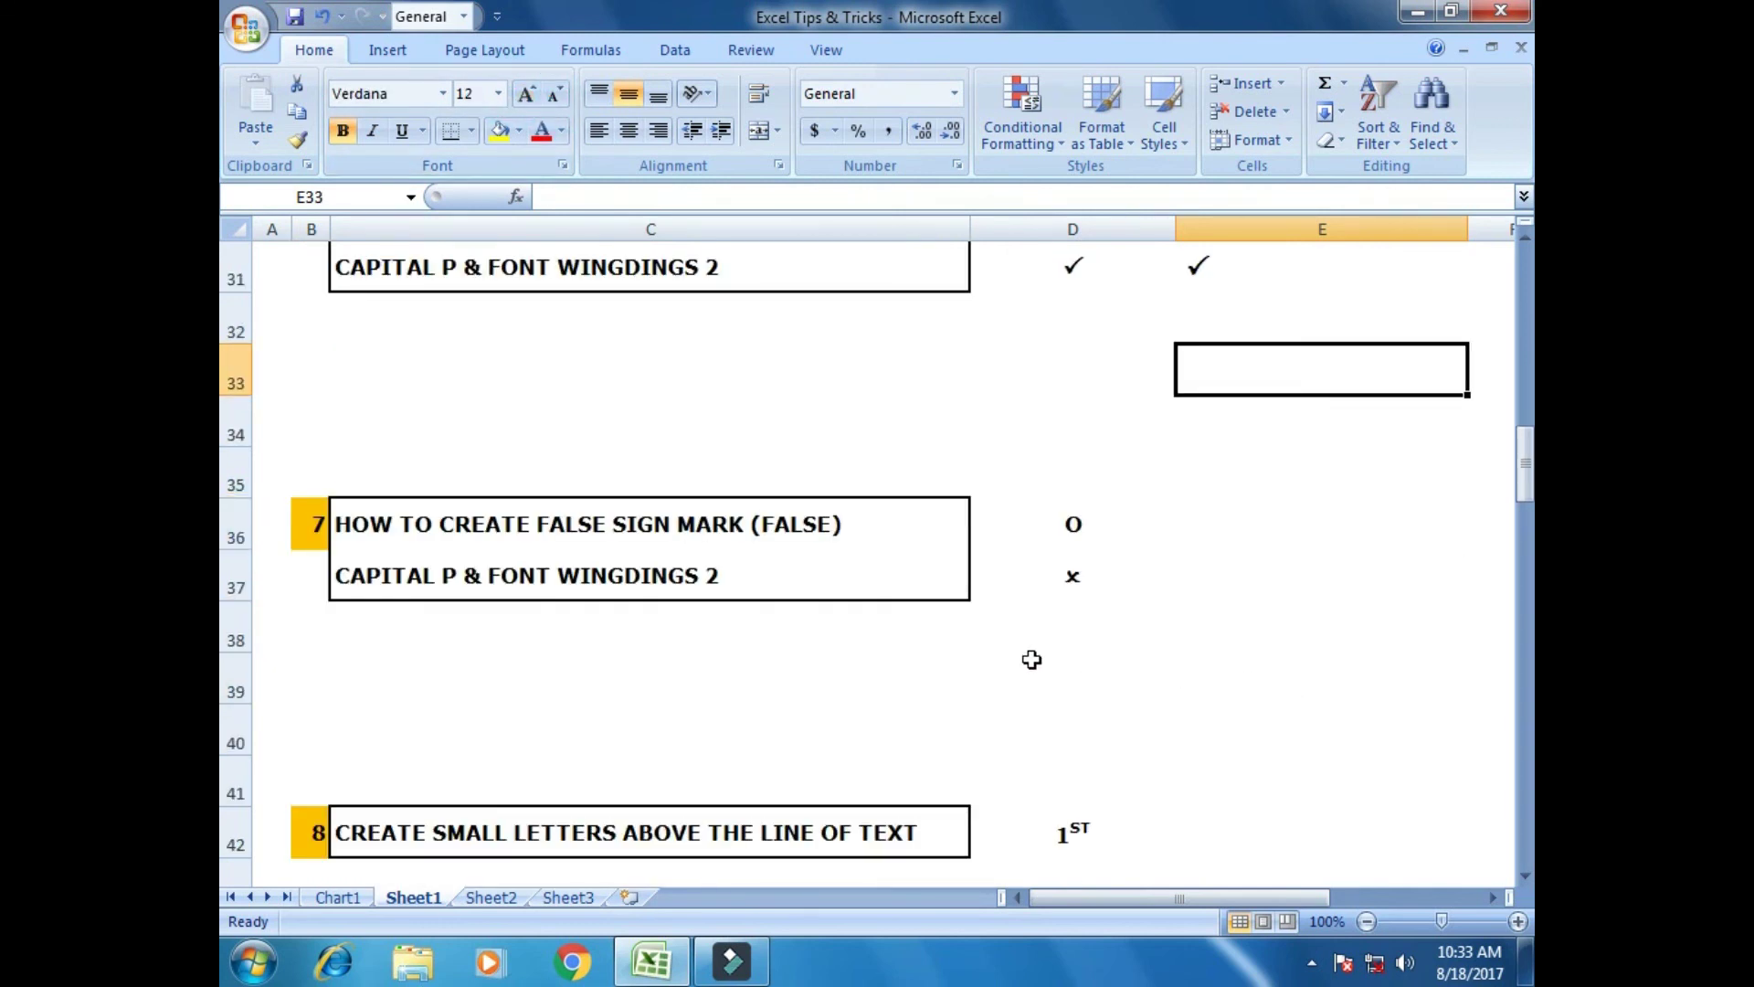
{"action": "left_click", "coordinate": [1056, 583]}
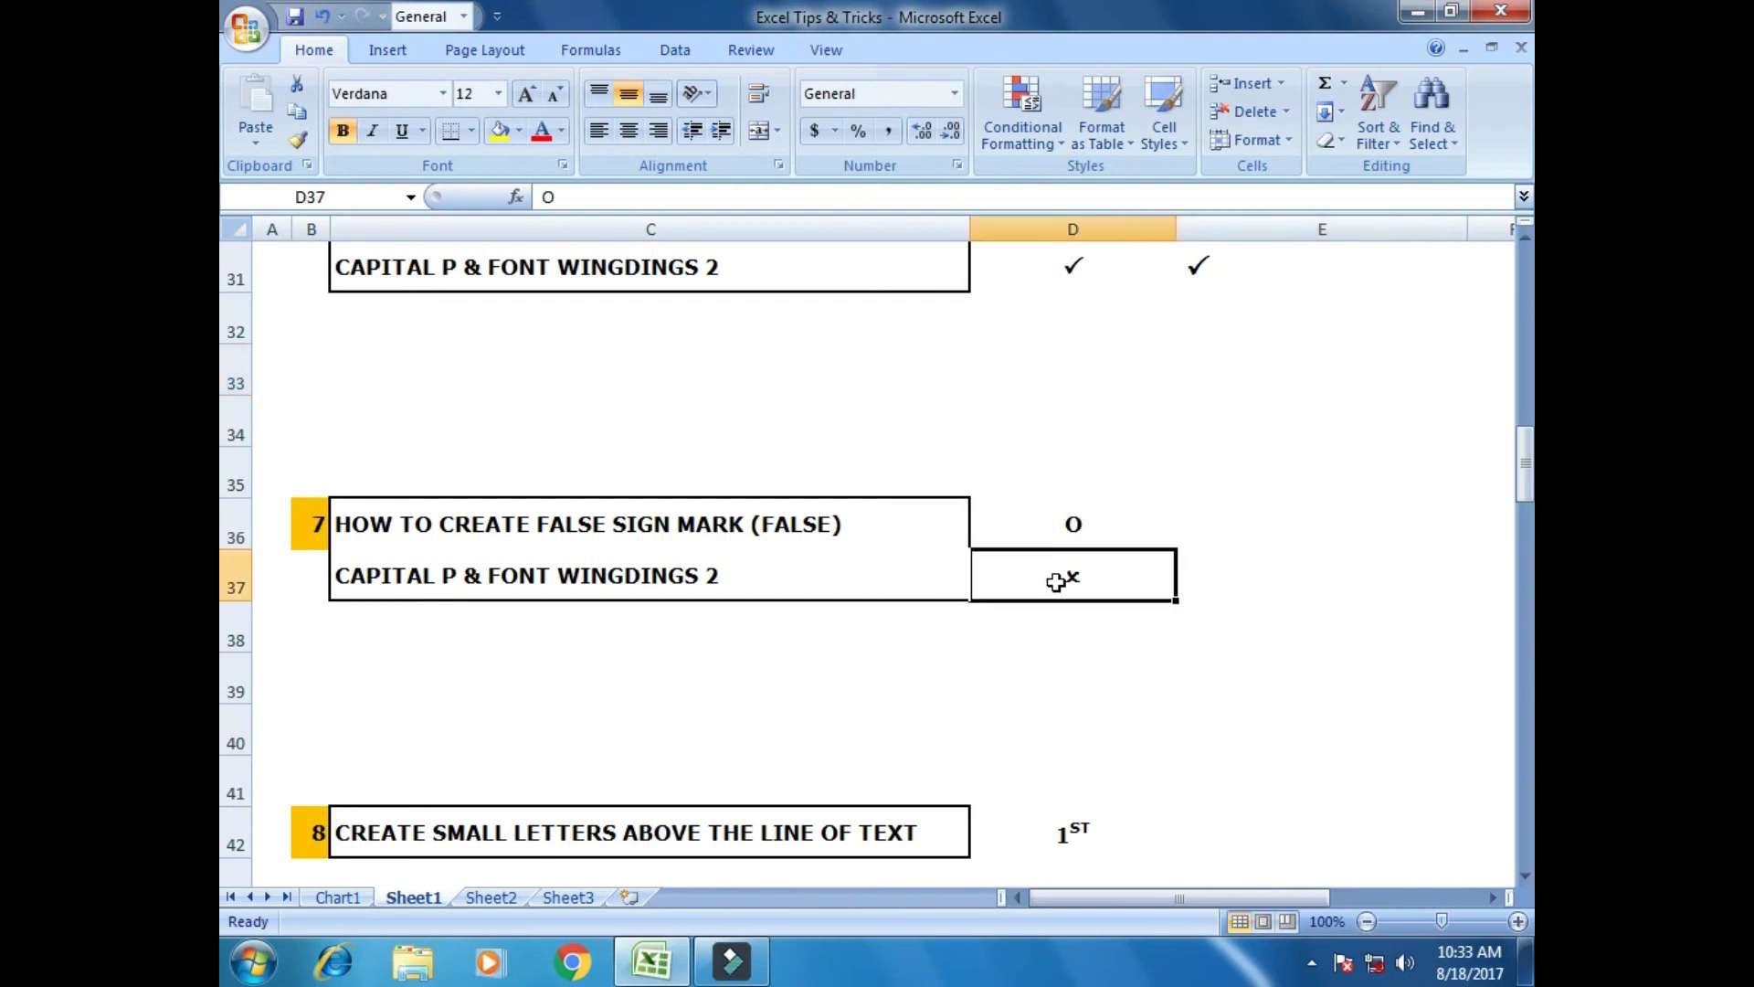
{"action": "left_click", "coordinate": [1194, 521]}
{"action": "type", "text": "O"}
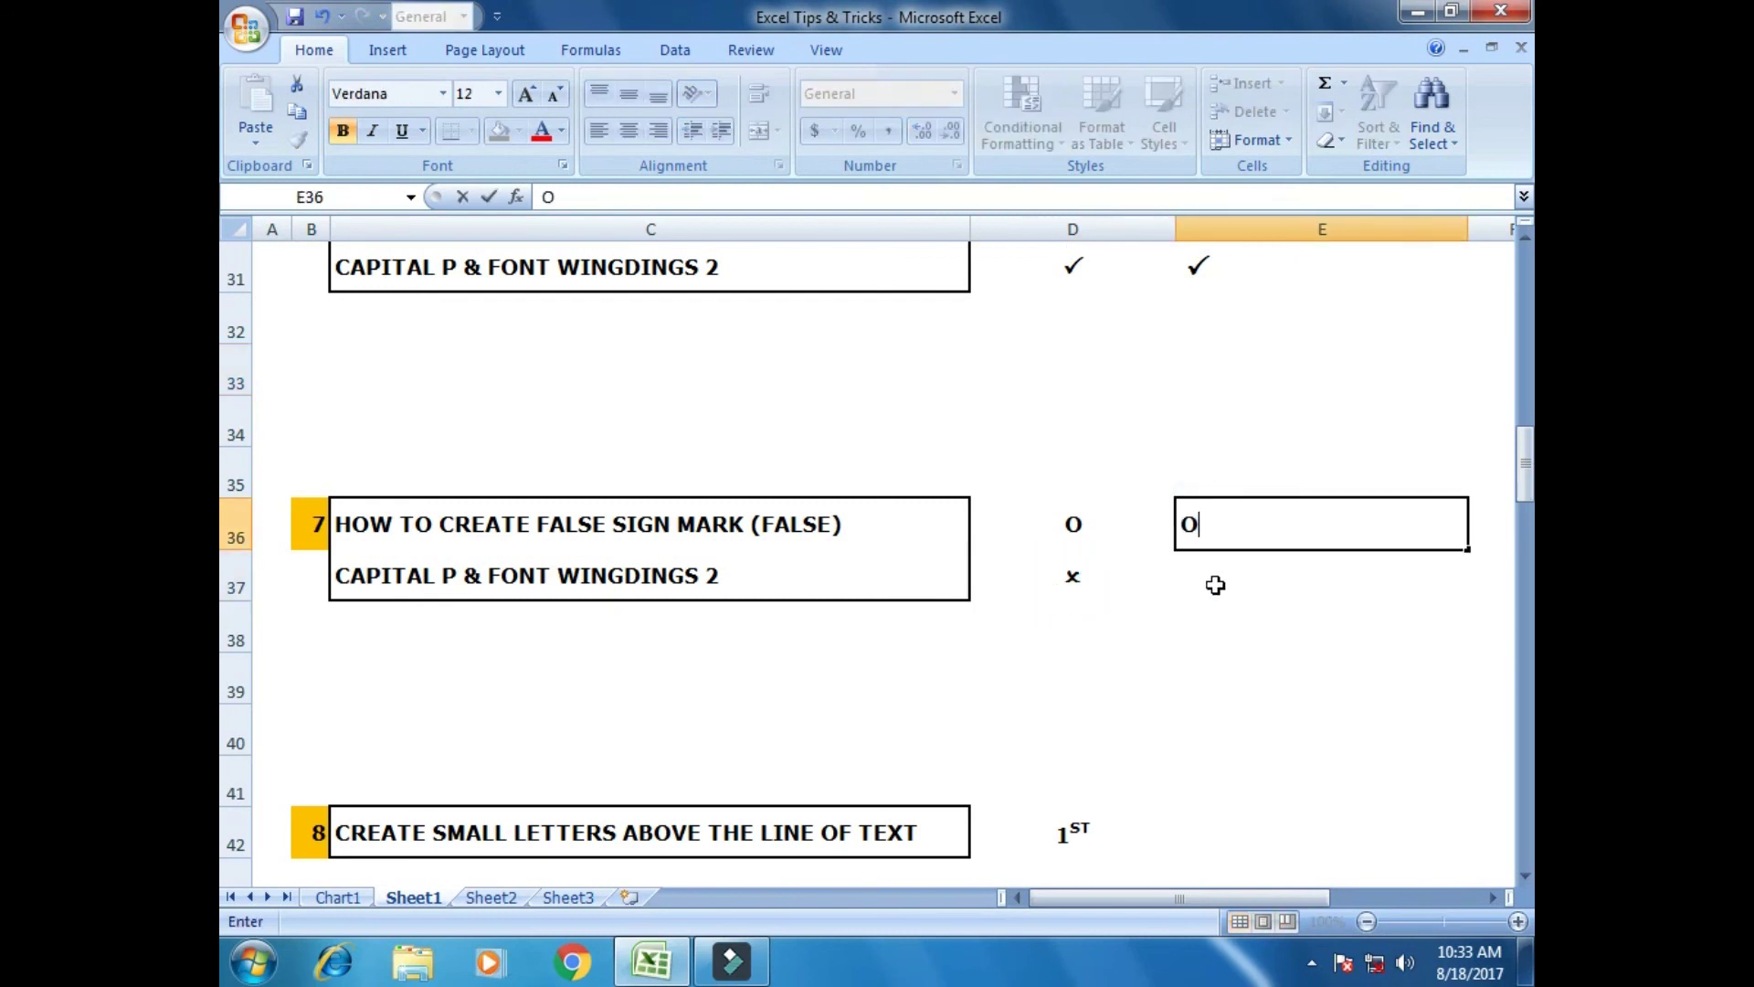
{"action": "key", "text": "Return"}
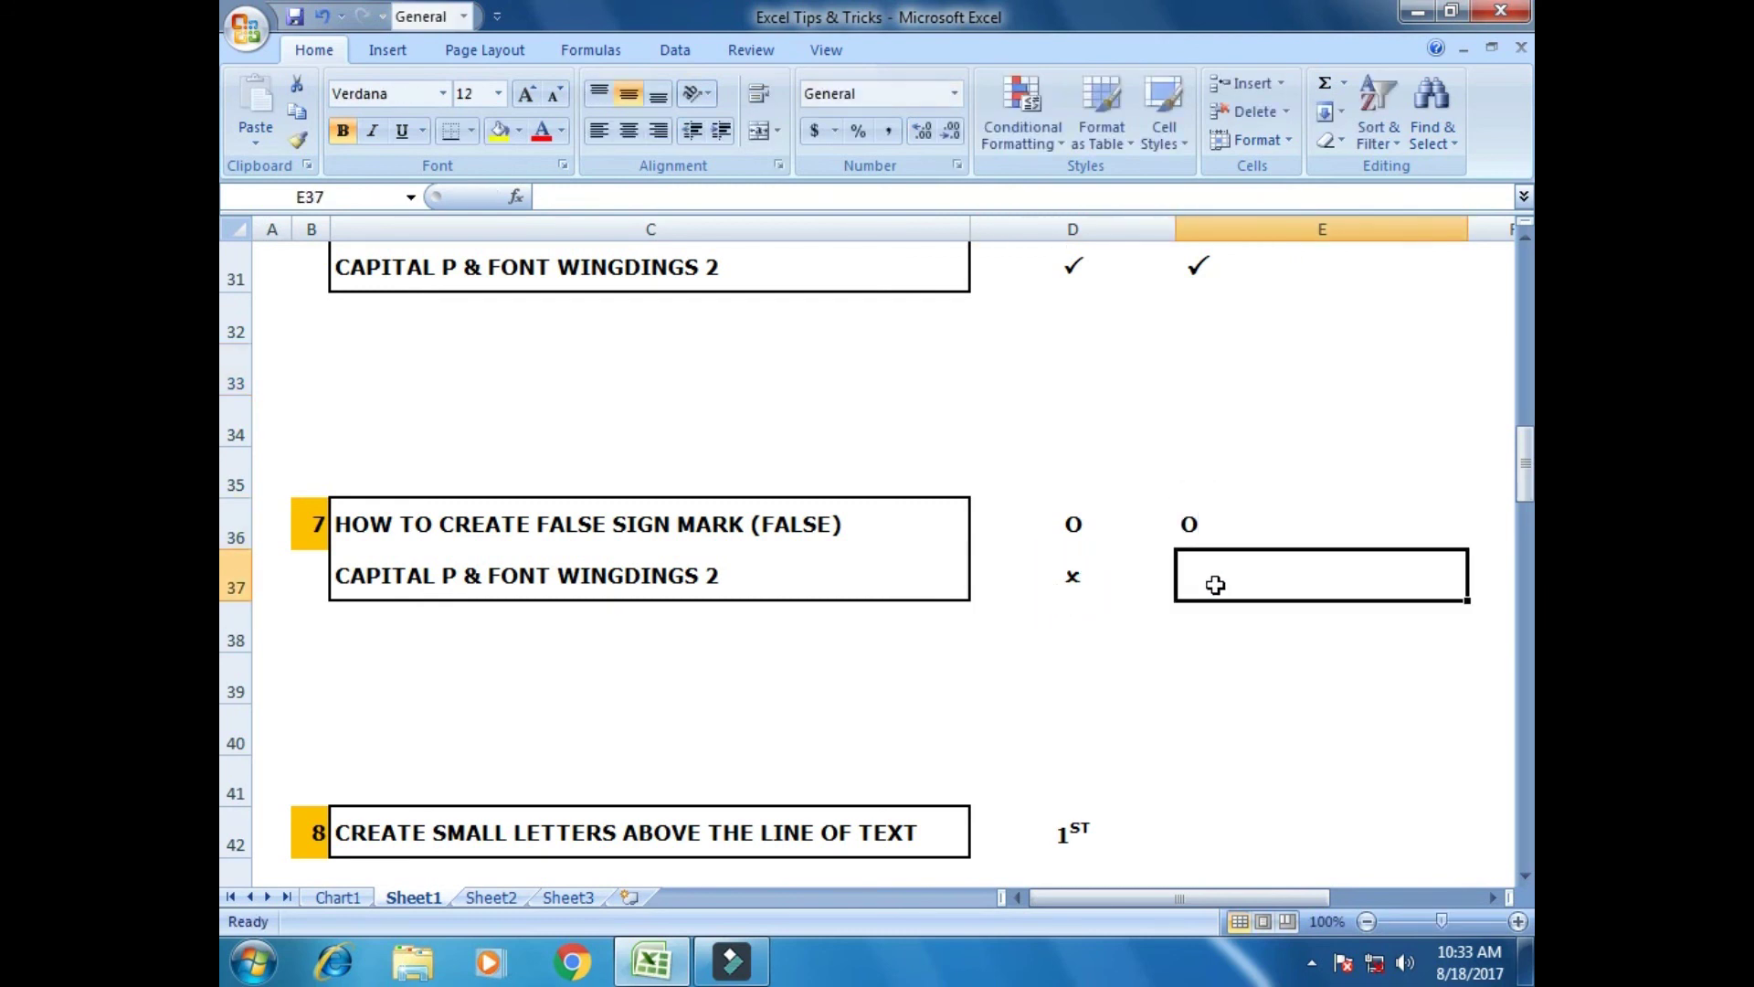
Change the font of the O in cell E36 to Wingdings 2.
{"action": "left_click", "coordinate": [1215, 516]}
{"action": "left_click", "coordinate": [442, 93]}
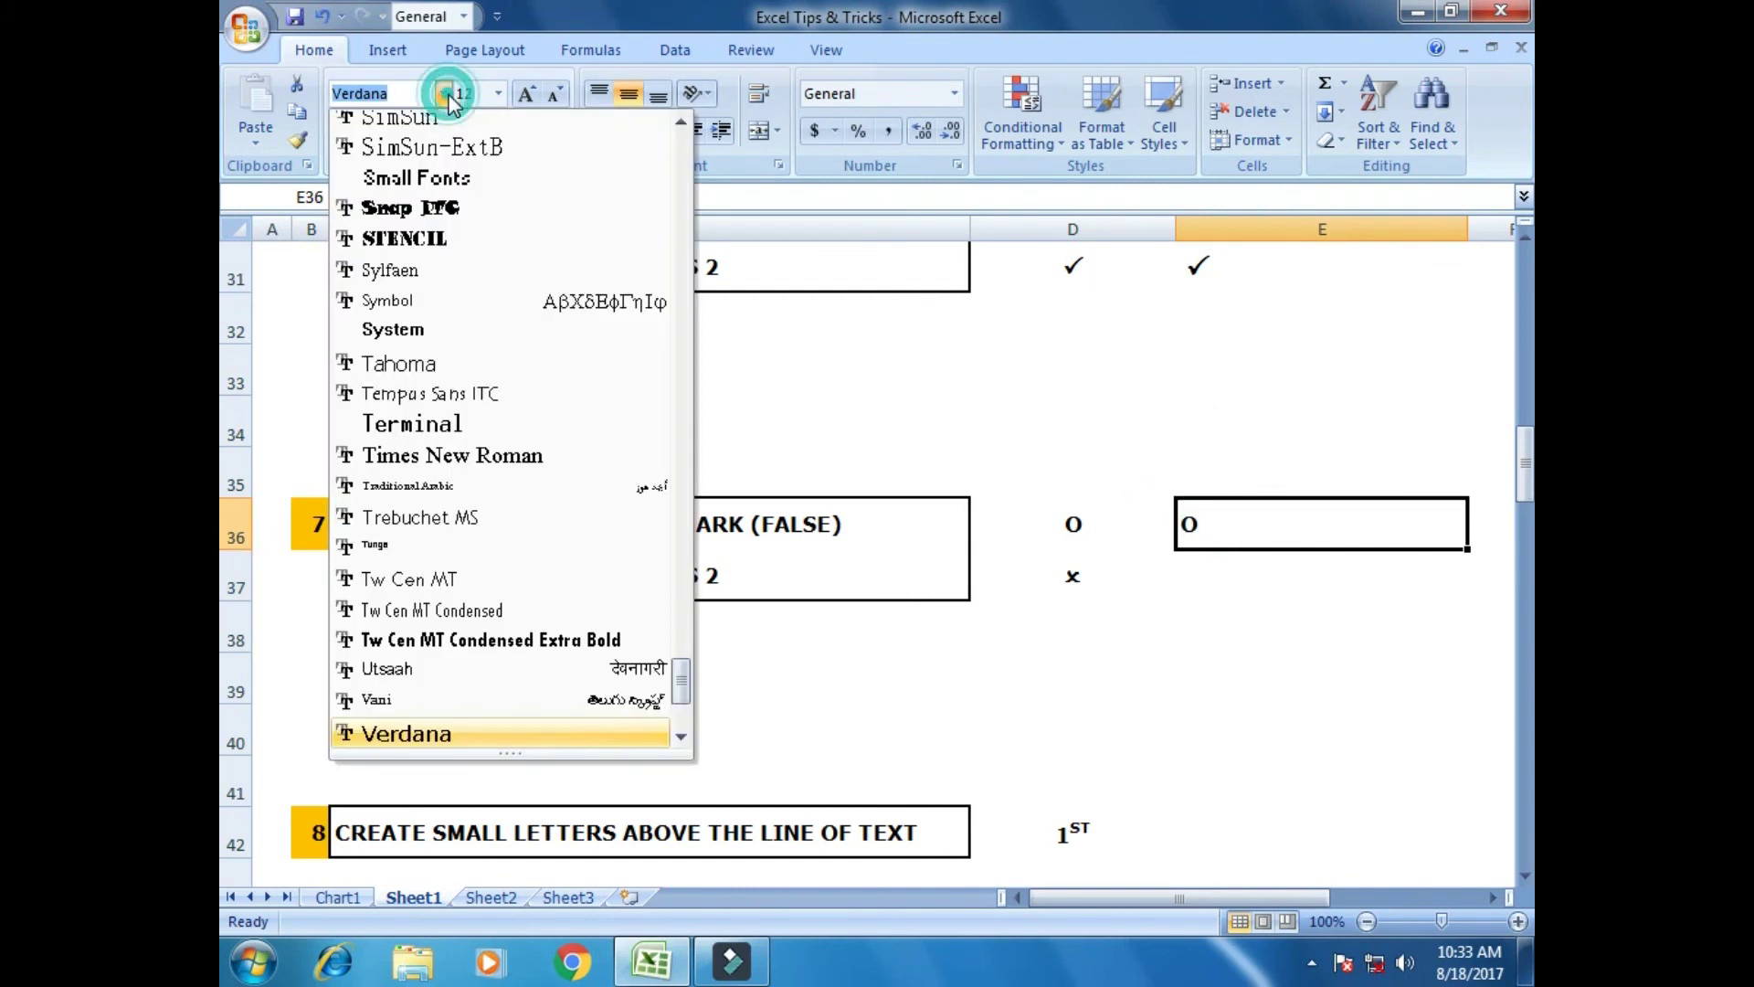
{"action": "left_click_drag", "start_coordinate": [687, 703], "coordinate": [687, 722]}
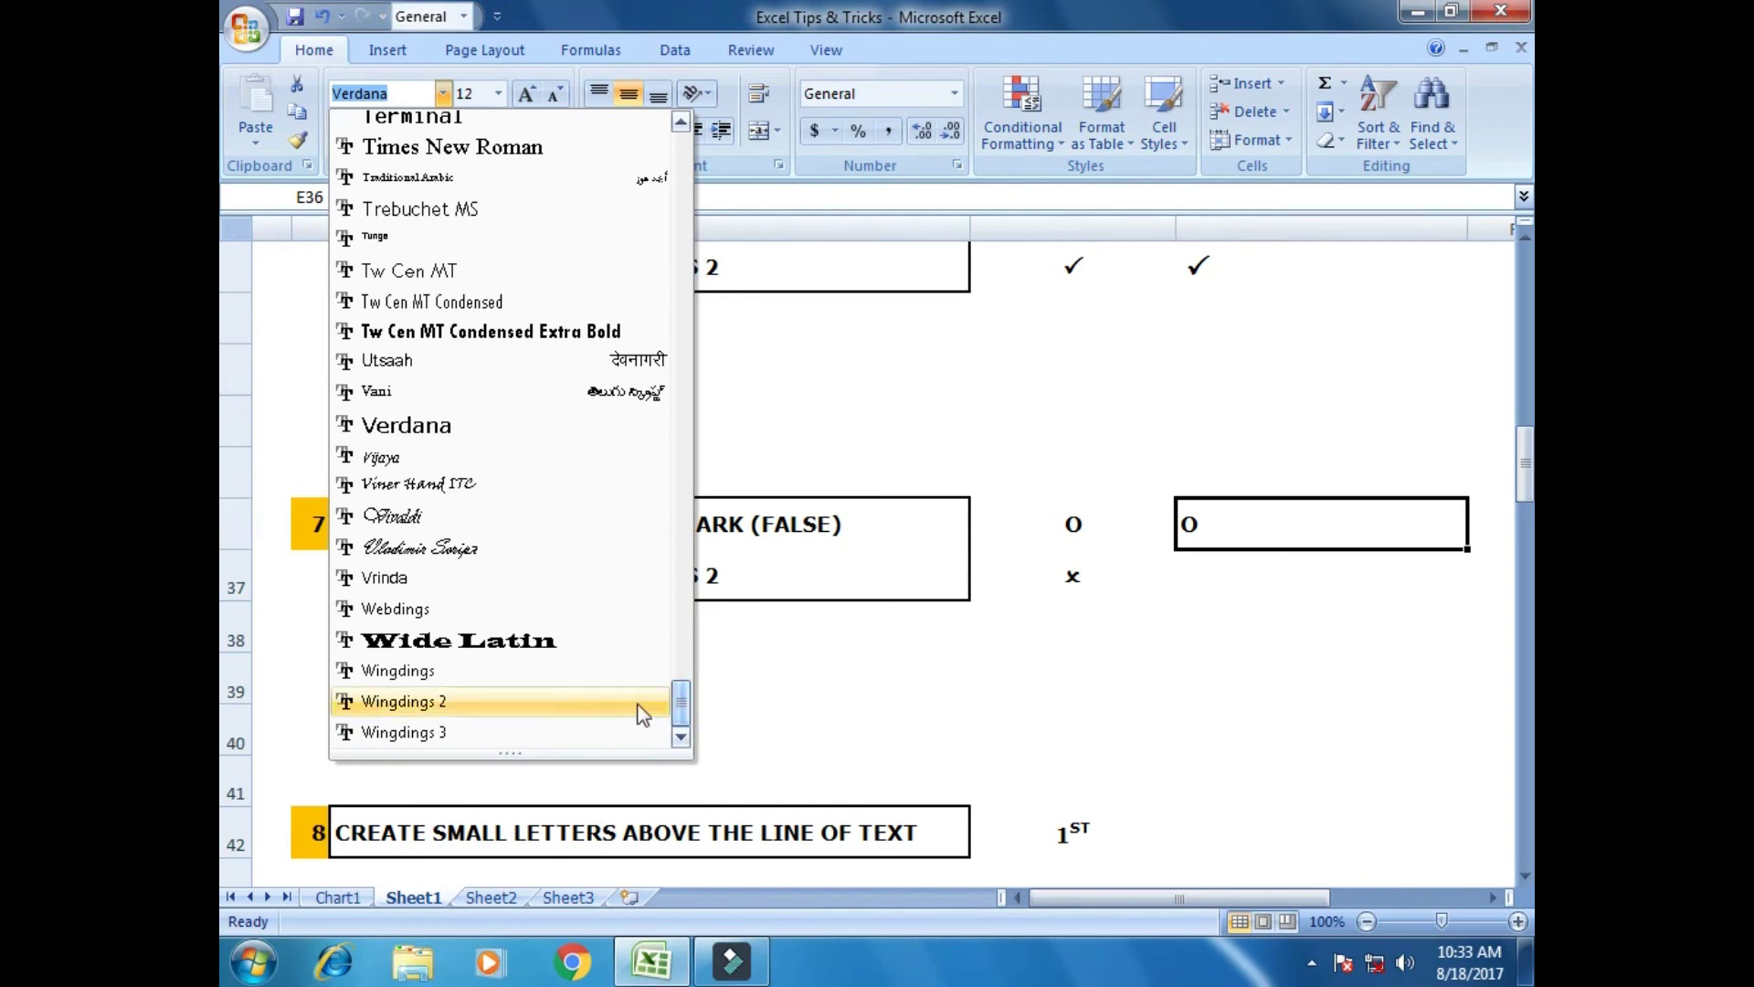
{"action": "left_click", "coordinate": [569, 702]}
Increase the font size of the cross mark in cell E36 to 20 and clear the cell's content.
{"action": "left_click", "coordinate": [525, 94]}
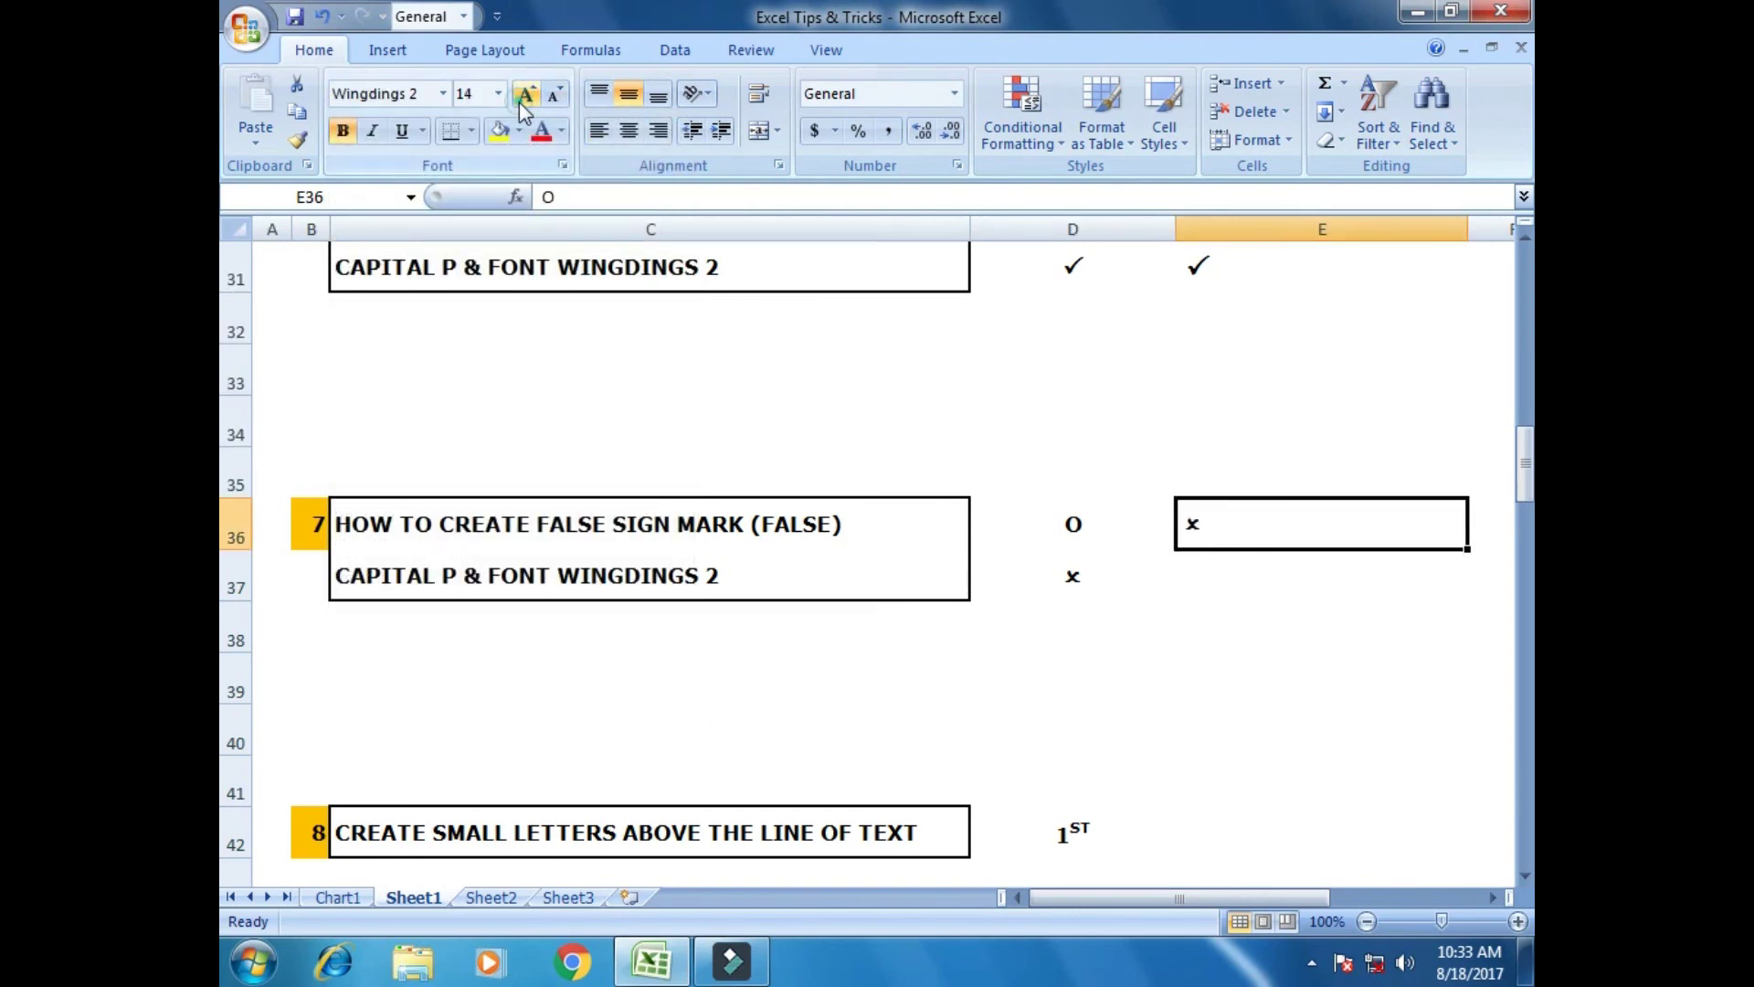
{"action": "left_click", "coordinate": [525, 94]}
{"action": "left_click", "coordinate": [526, 94]}
{"action": "left_click", "coordinate": [525, 95]}
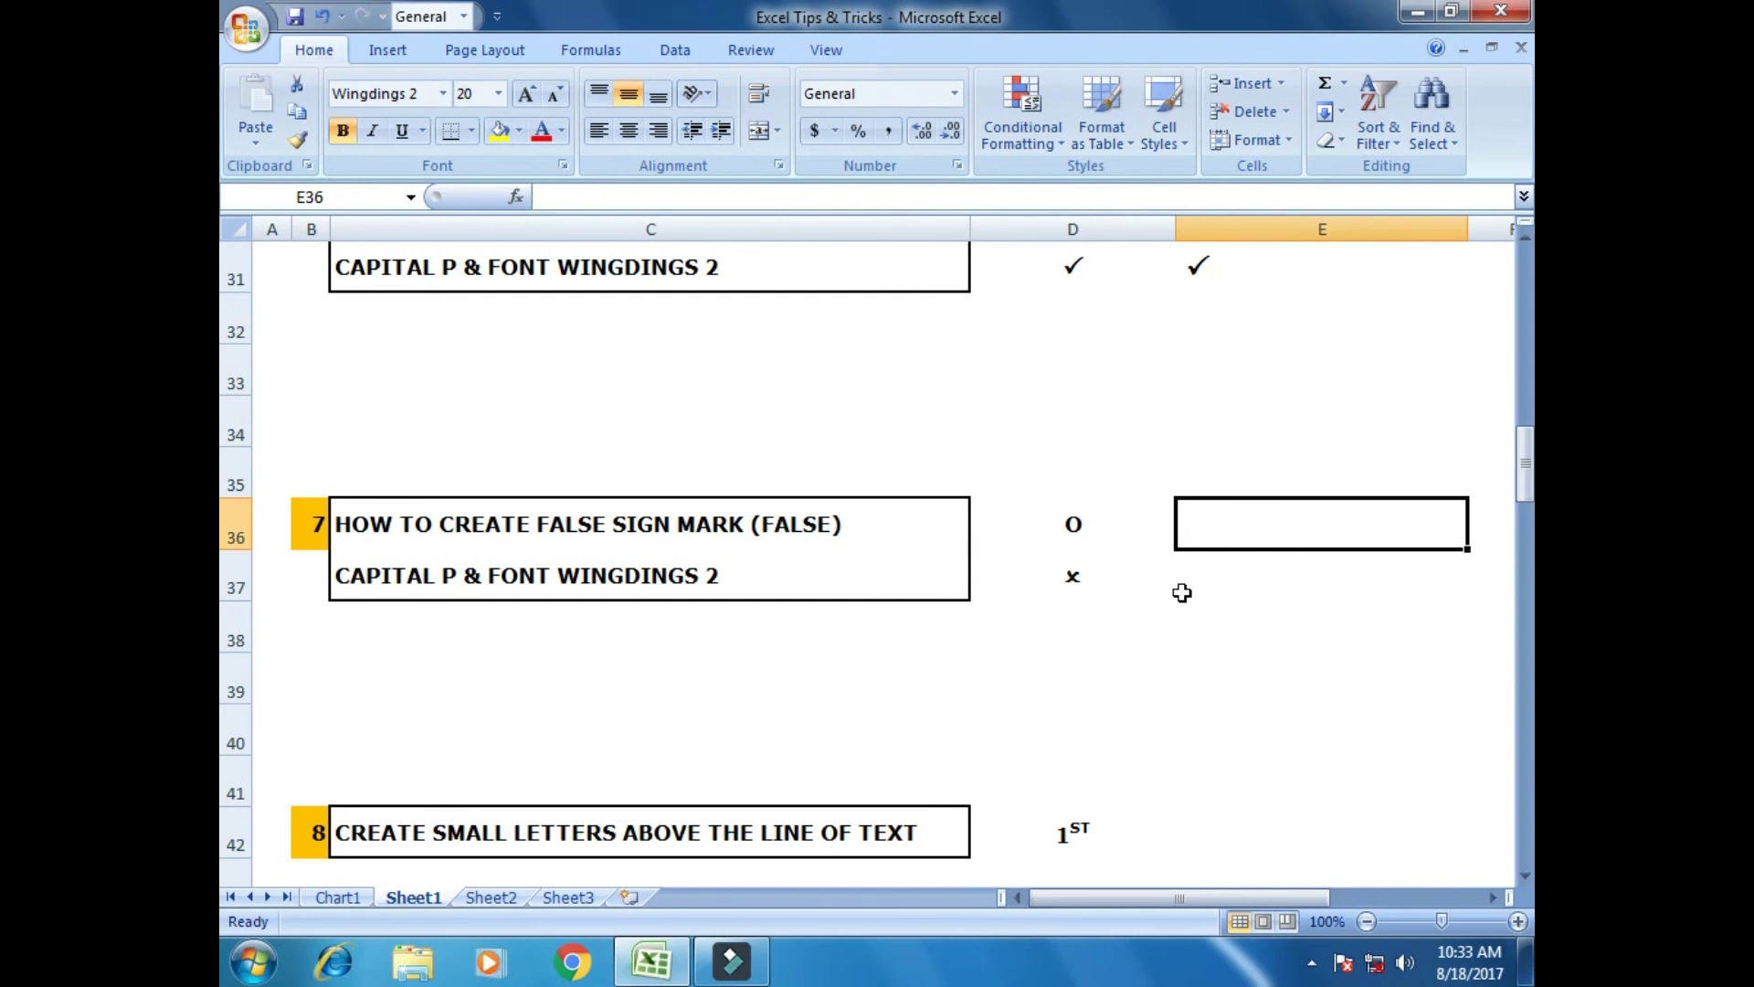
Enter 1ST in cell E42, beside the small raised letters example of tip 8.
{"action": "scroll", "coordinate": [1182, 591], "scroll_direction": "down", "scroll_amount": 2}
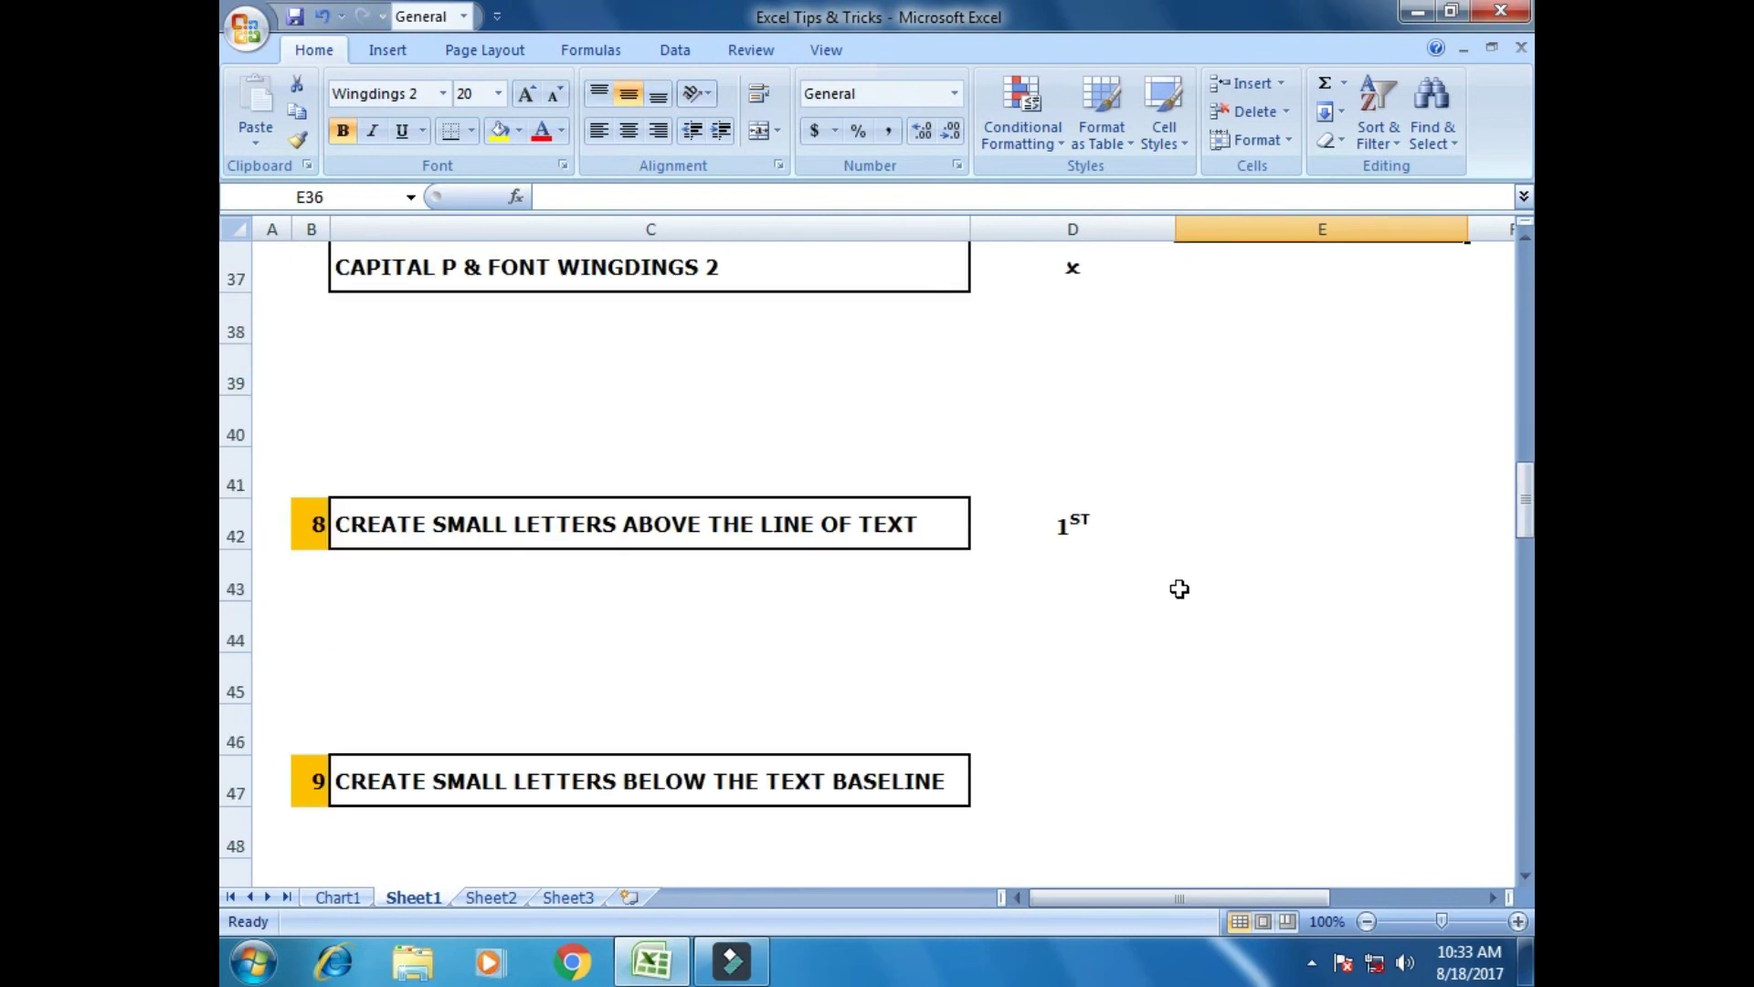
{"action": "scroll", "coordinate": [1179, 589], "scroll_direction": "down", "scroll_amount": 1}
{"action": "left_click", "coordinate": [1173, 523]}
{"action": "scroll", "coordinate": [1175, 525], "scroll_direction": "up", "scroll_amount": 1}
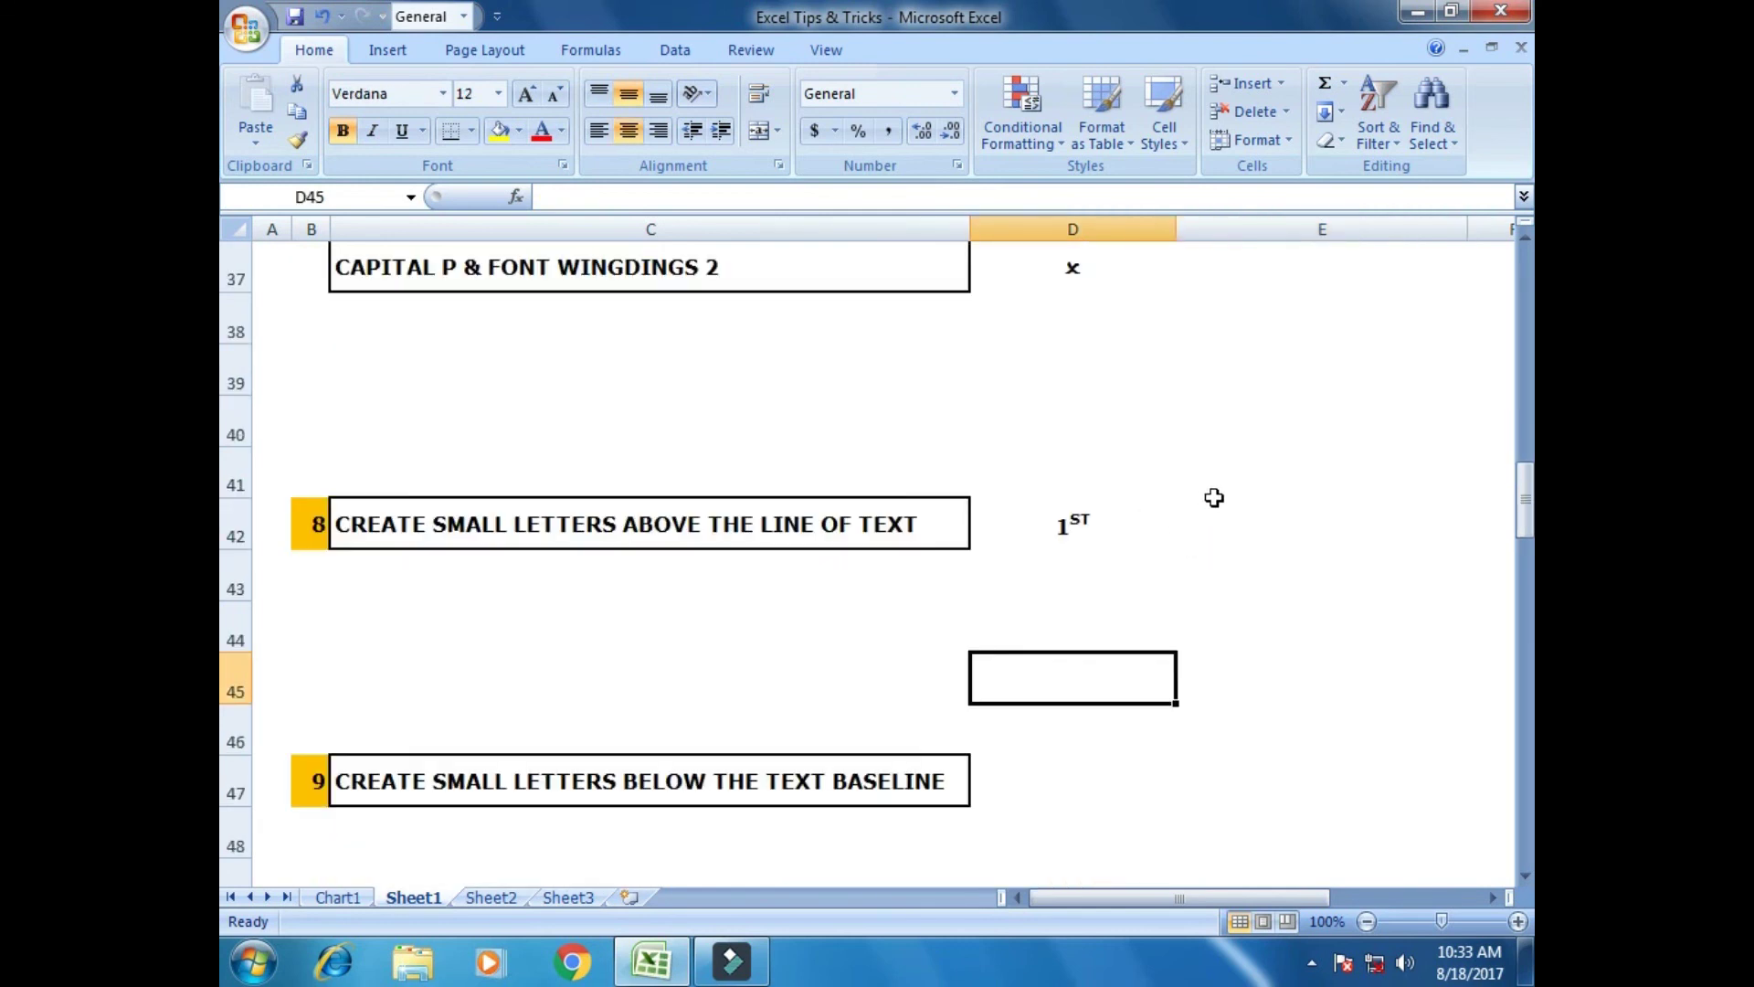
{"action": "left_click", "coordinate": [1213, 496]}
{"action": "left_click", "coordinate": [1213, 532]}
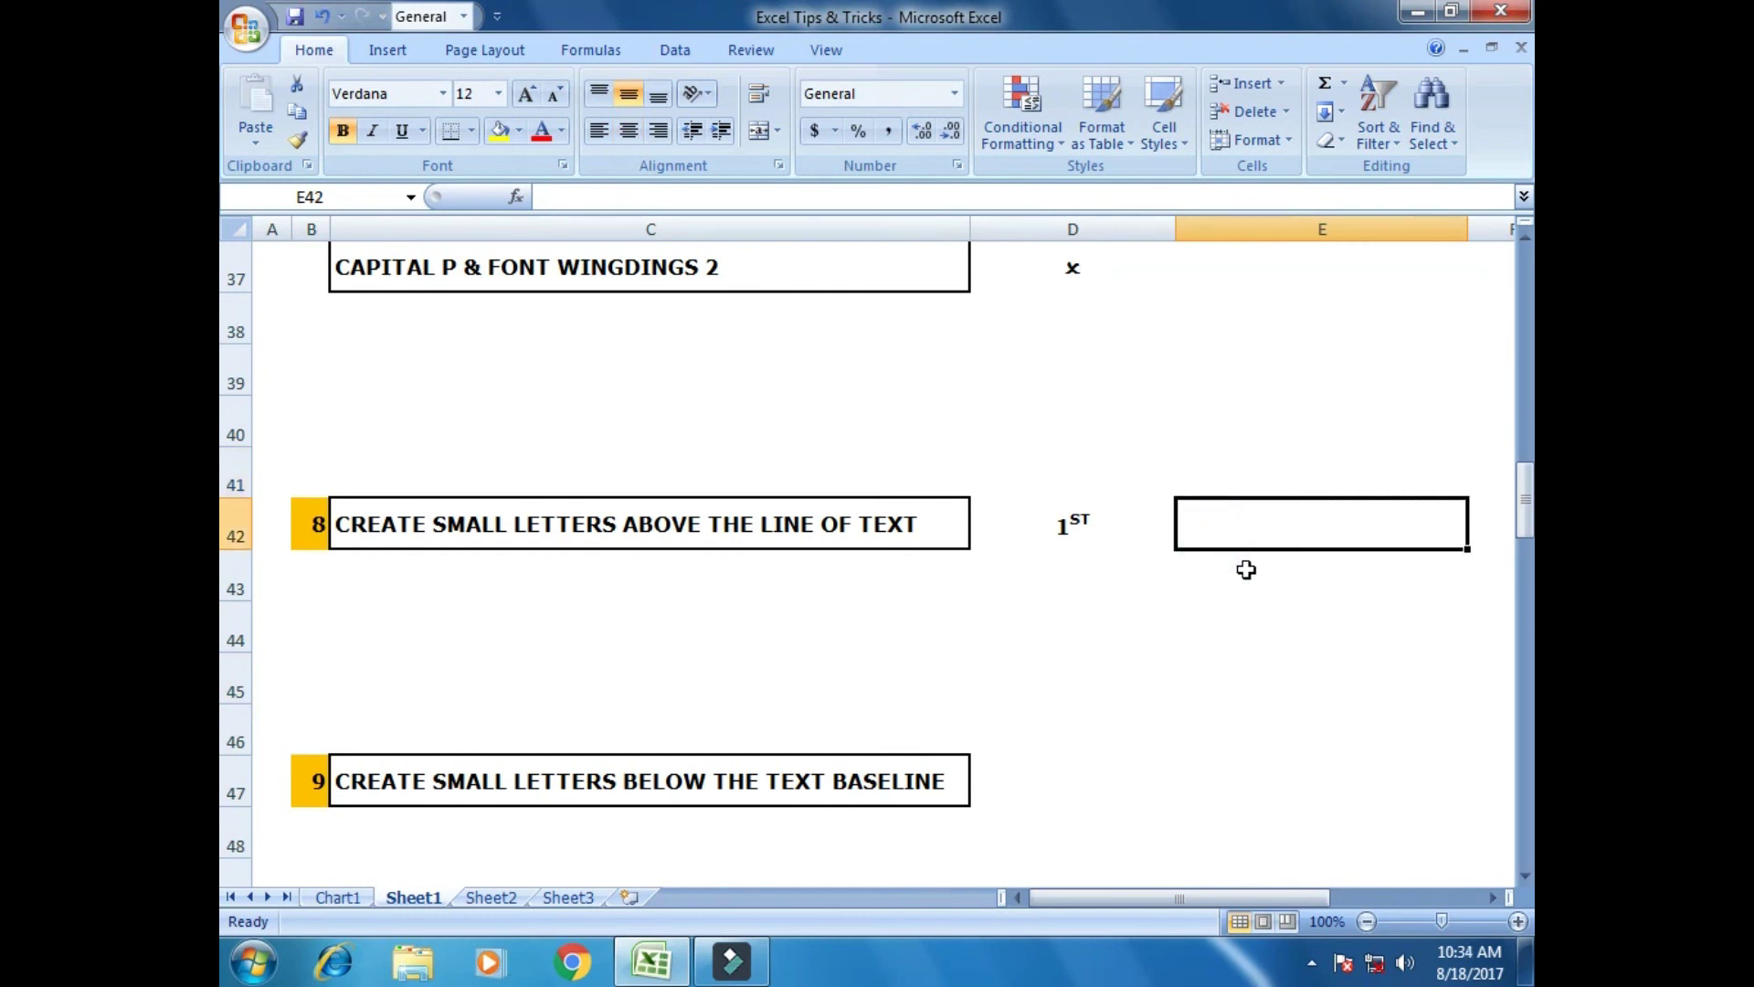
{"action": "type", "text": "1ST"}
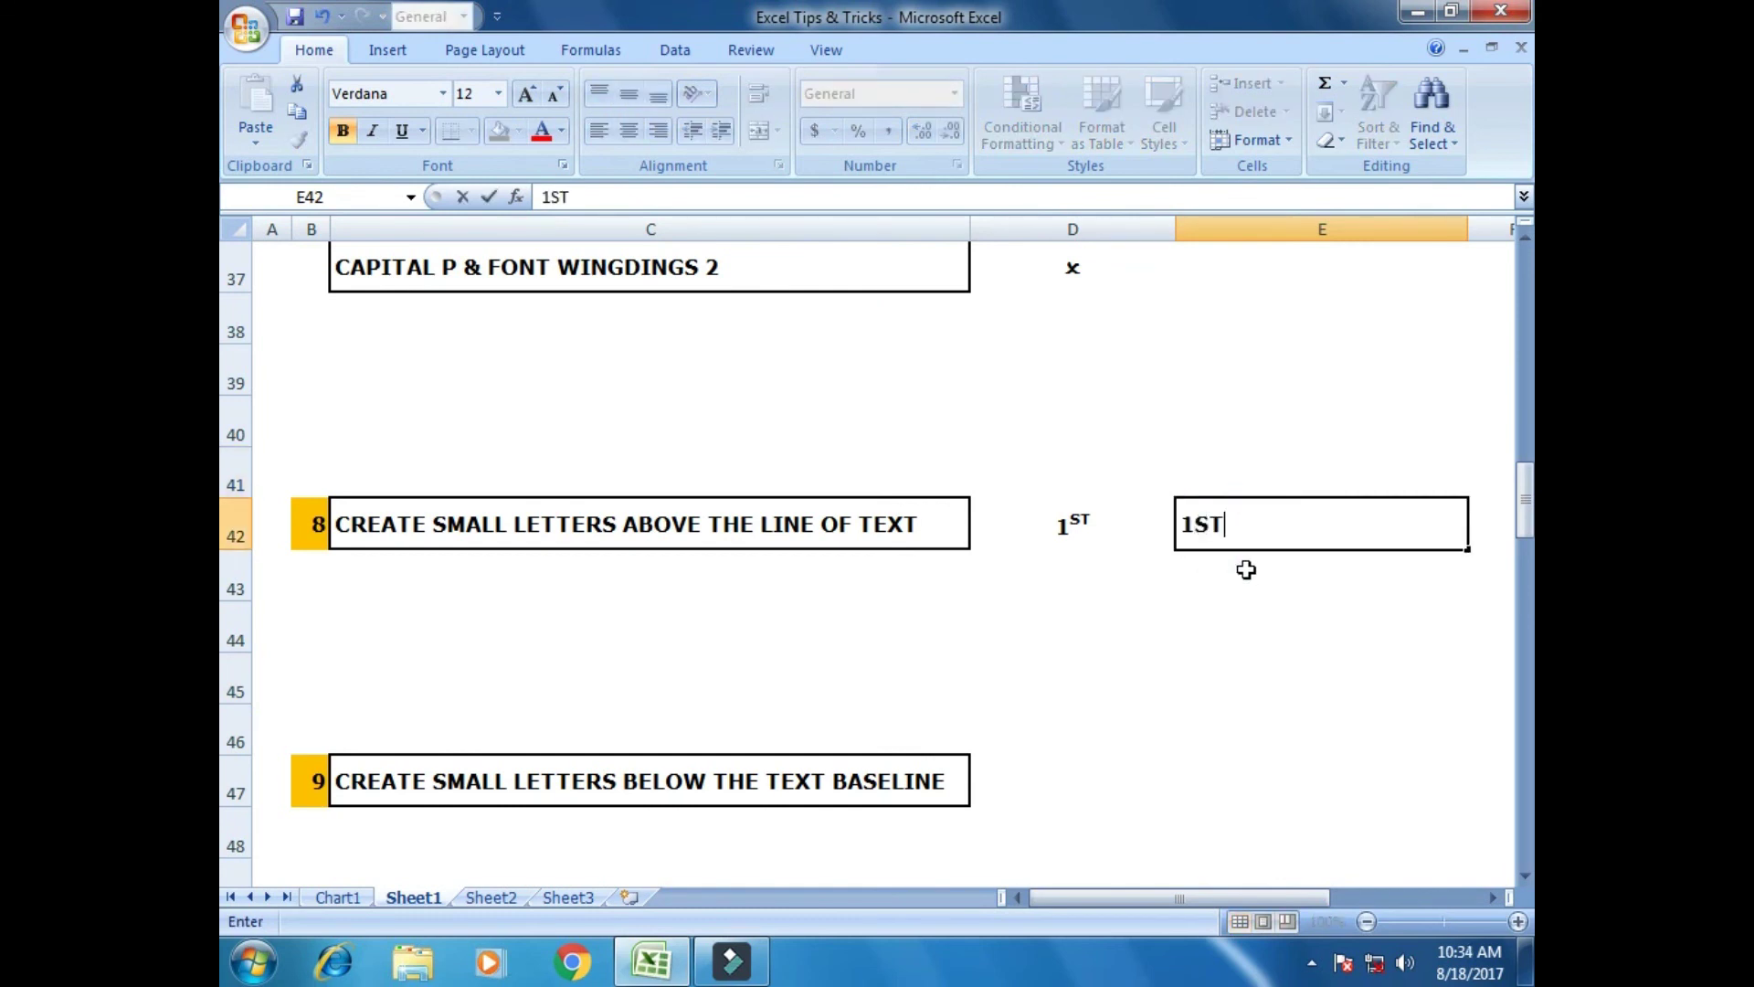
{"action": "key", "text": "Return"}
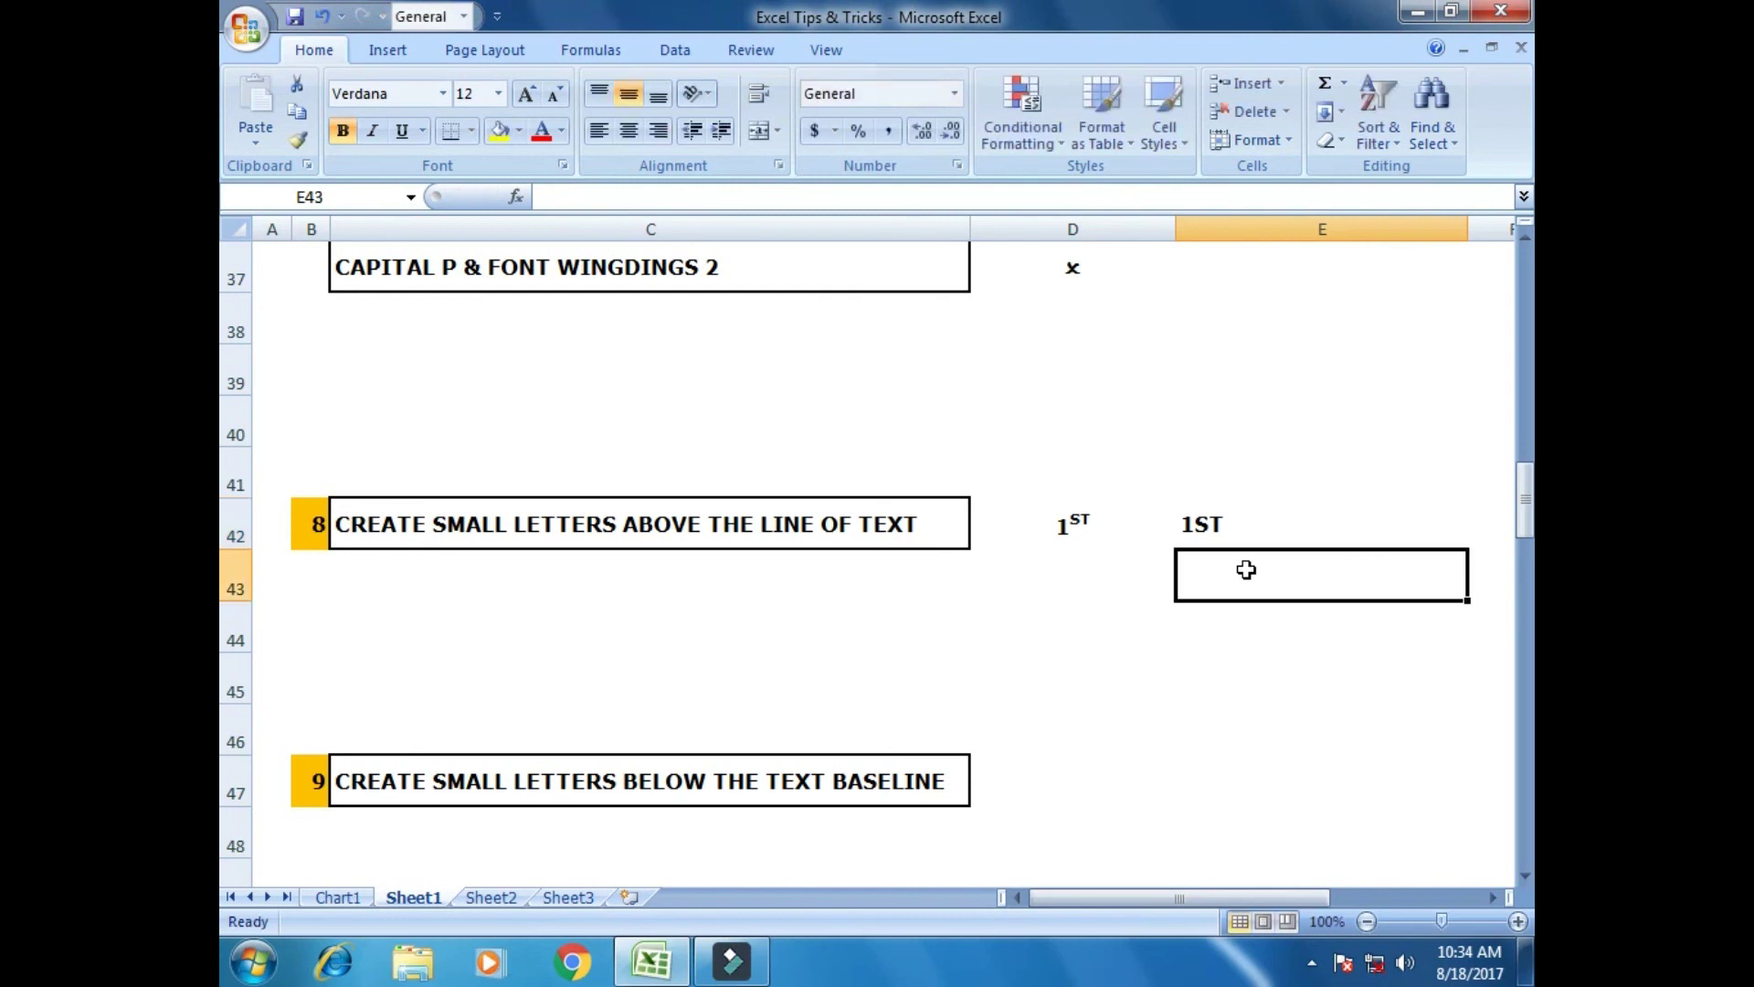
Format only the letters ST of the text in cell E42 as superscript.
{"action": "key", "text": "Up"}
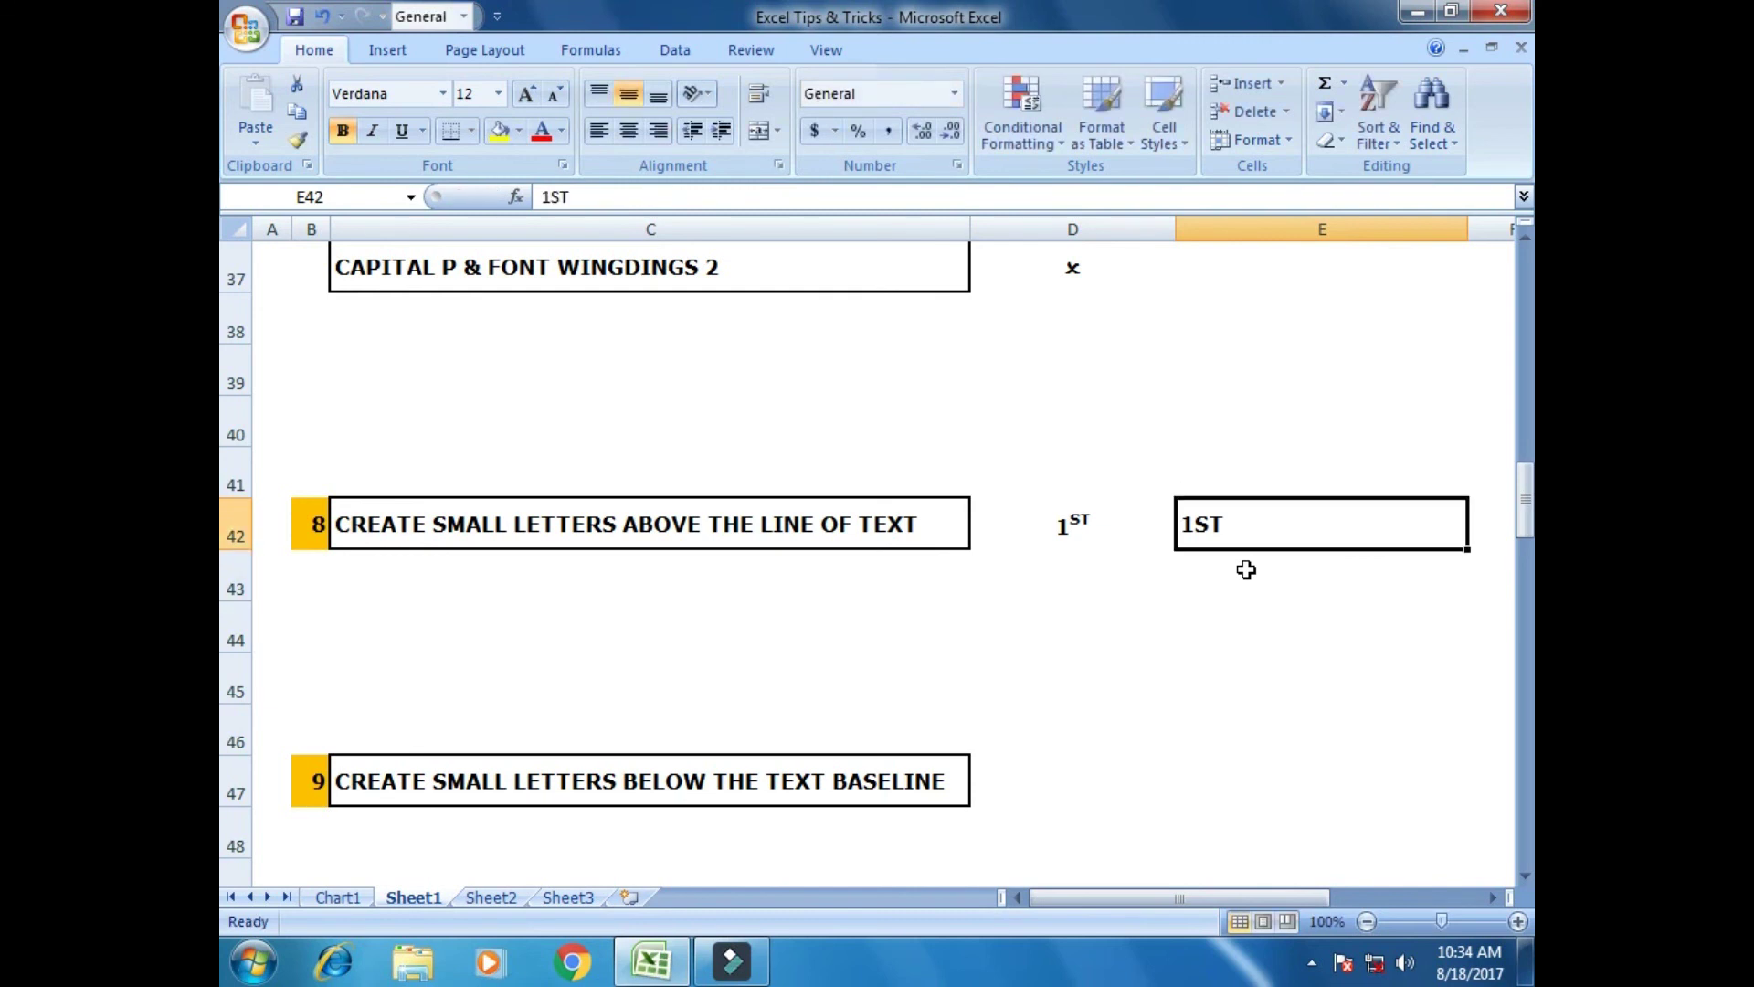
{"action": "key", "text": "F2"}
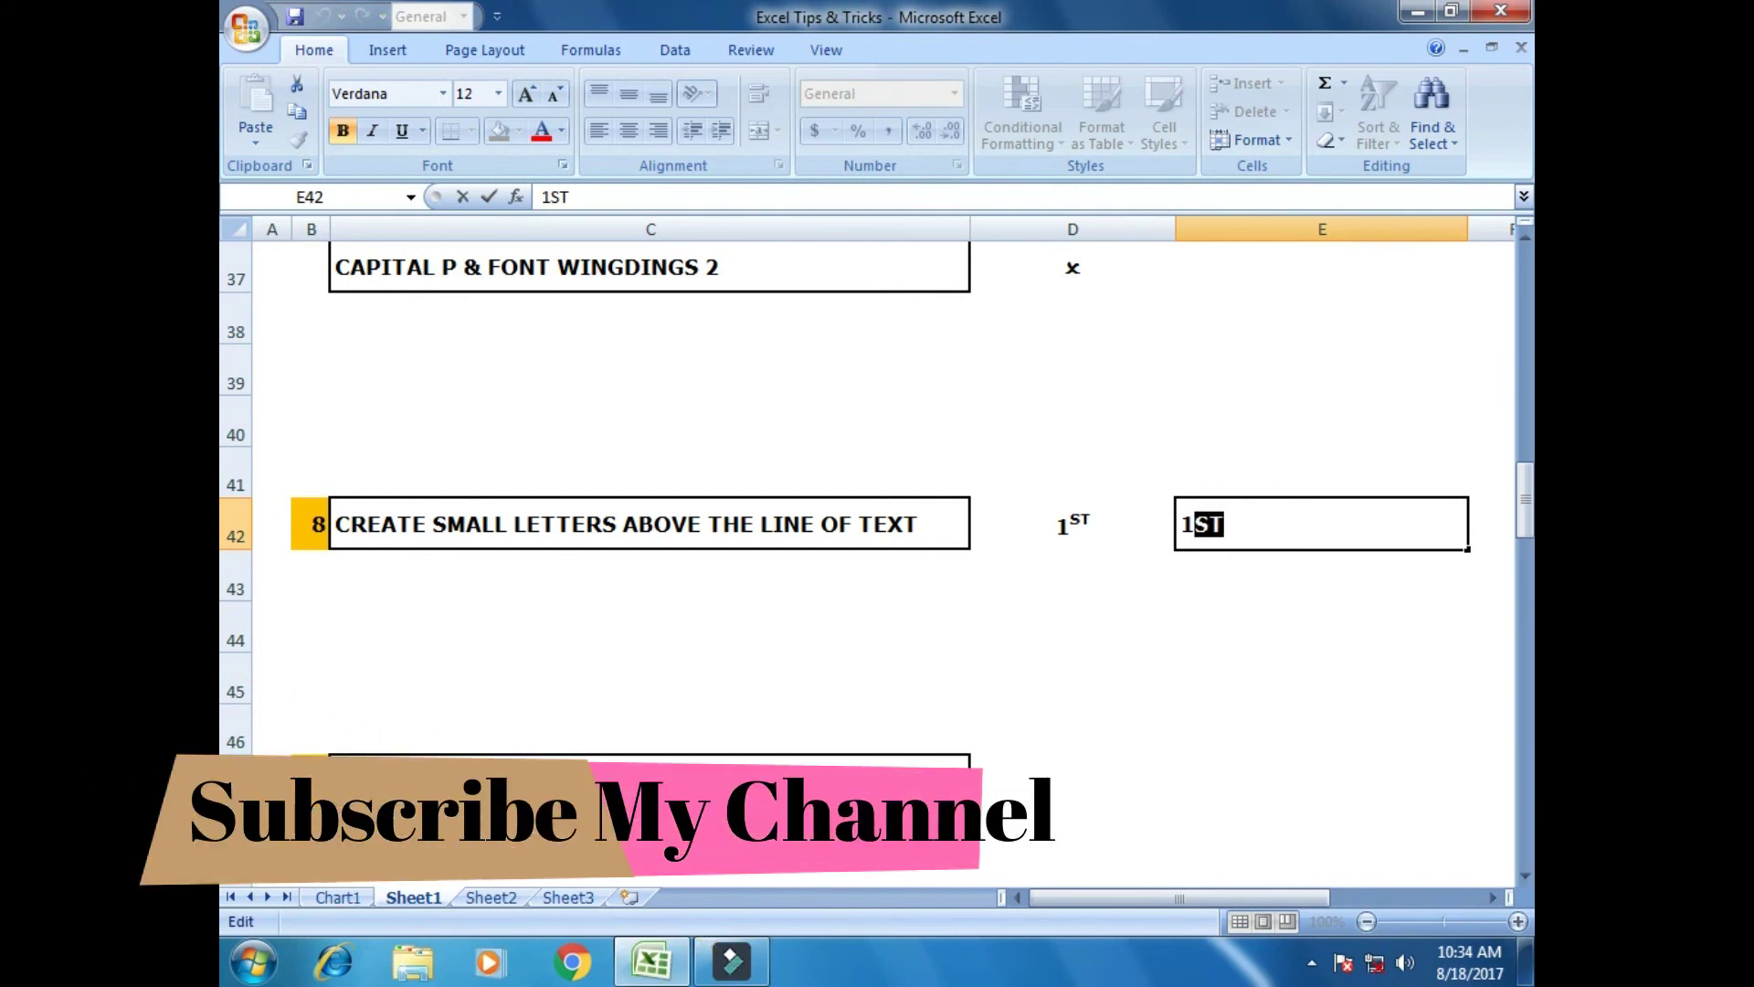
{"action": "right_click", "coordinate": [1206, 525]}
{"action": "left_click", "coordinate": [1309, 631]}
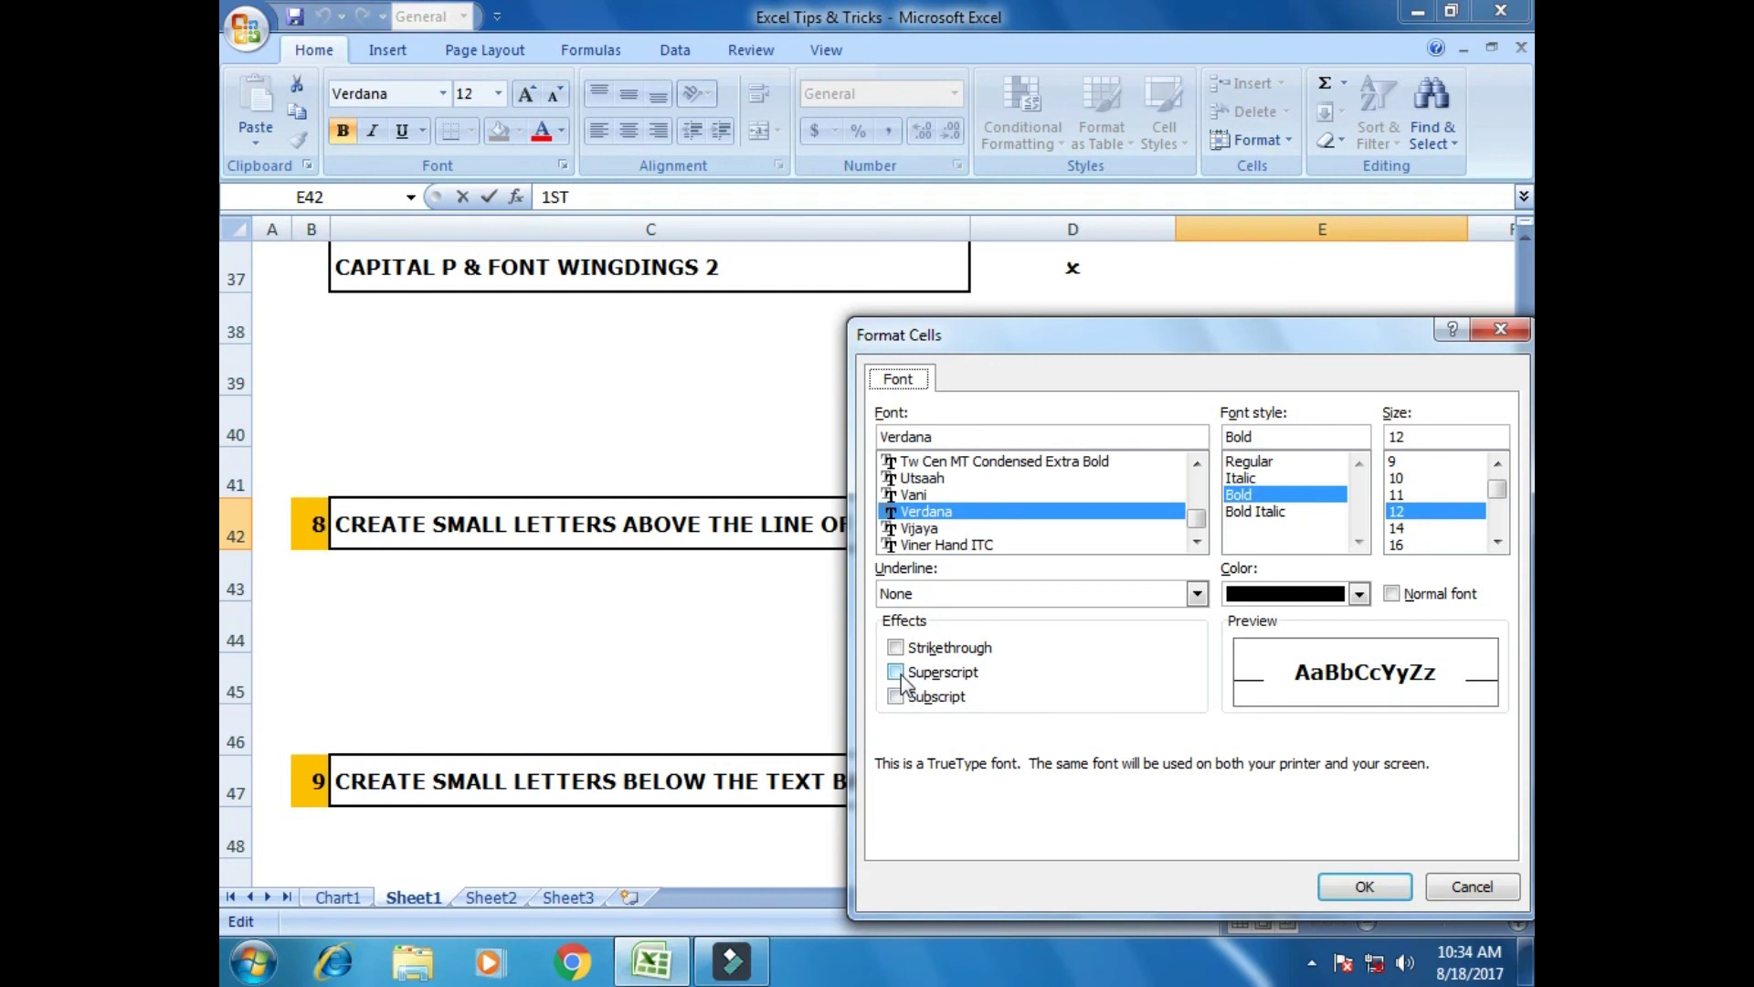
{"action": "left_click", "coordinate": [897, 673]}
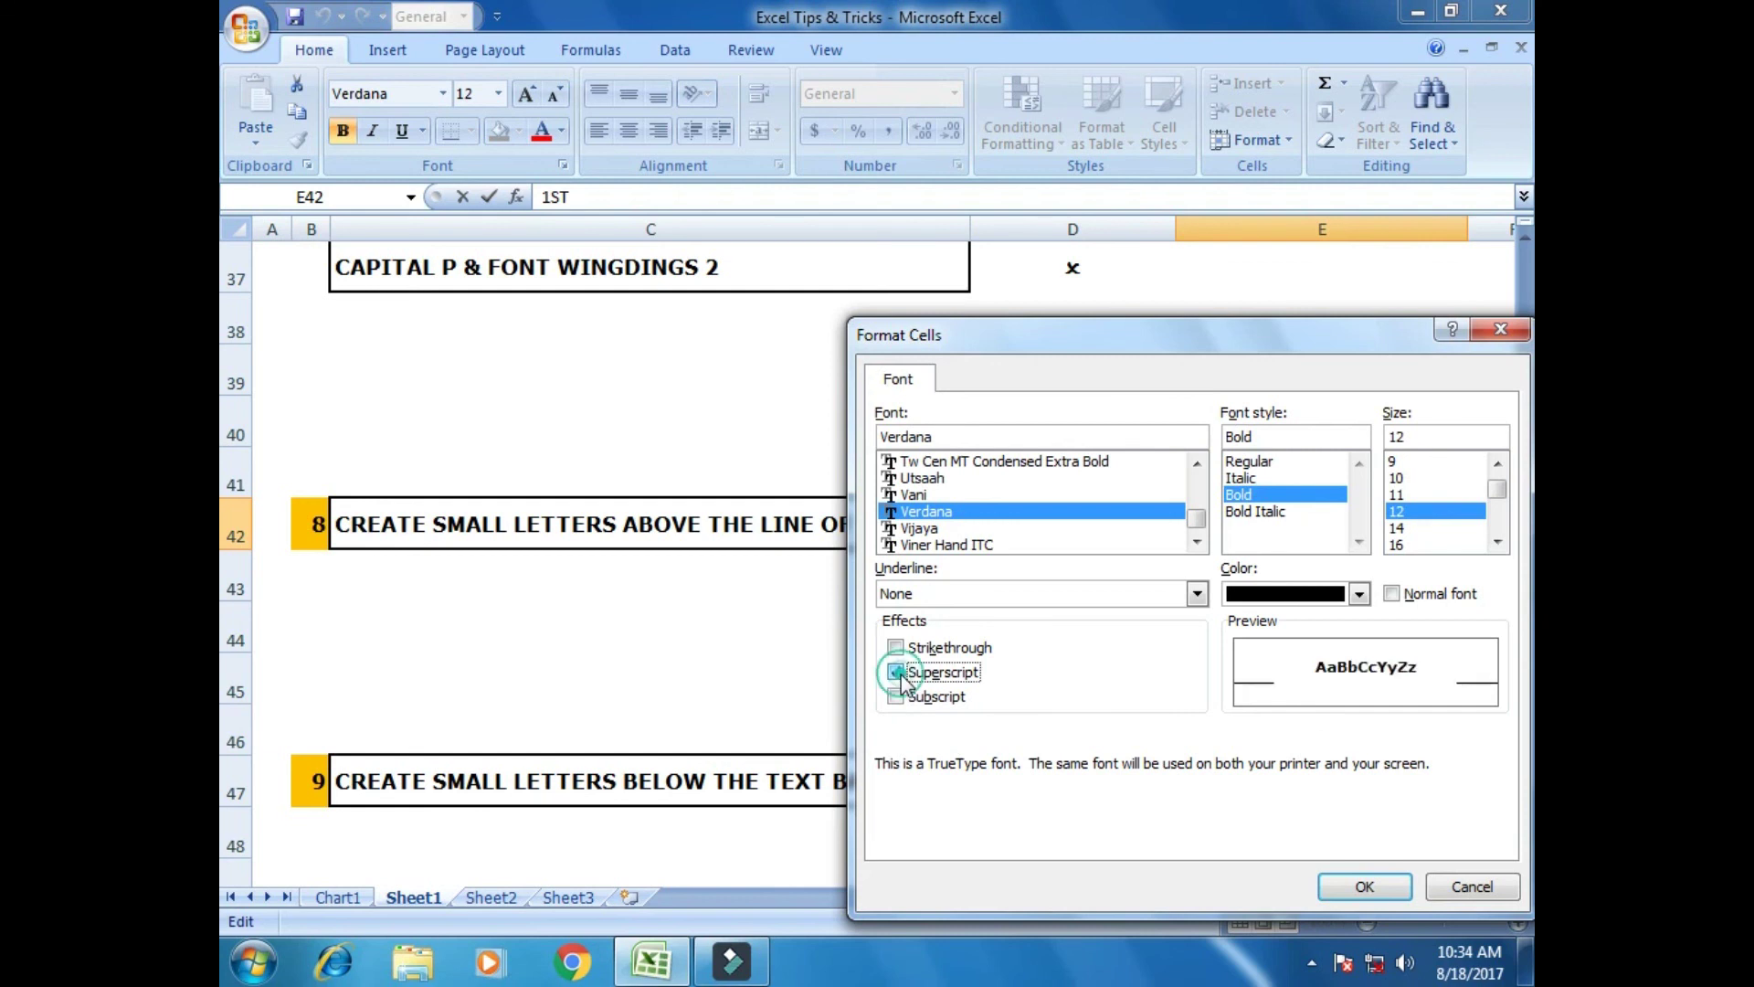
{"action": "left_click", "coordinate": [1365, 886]}
{"action": "left_click", "coordinate": [1261, 634]}
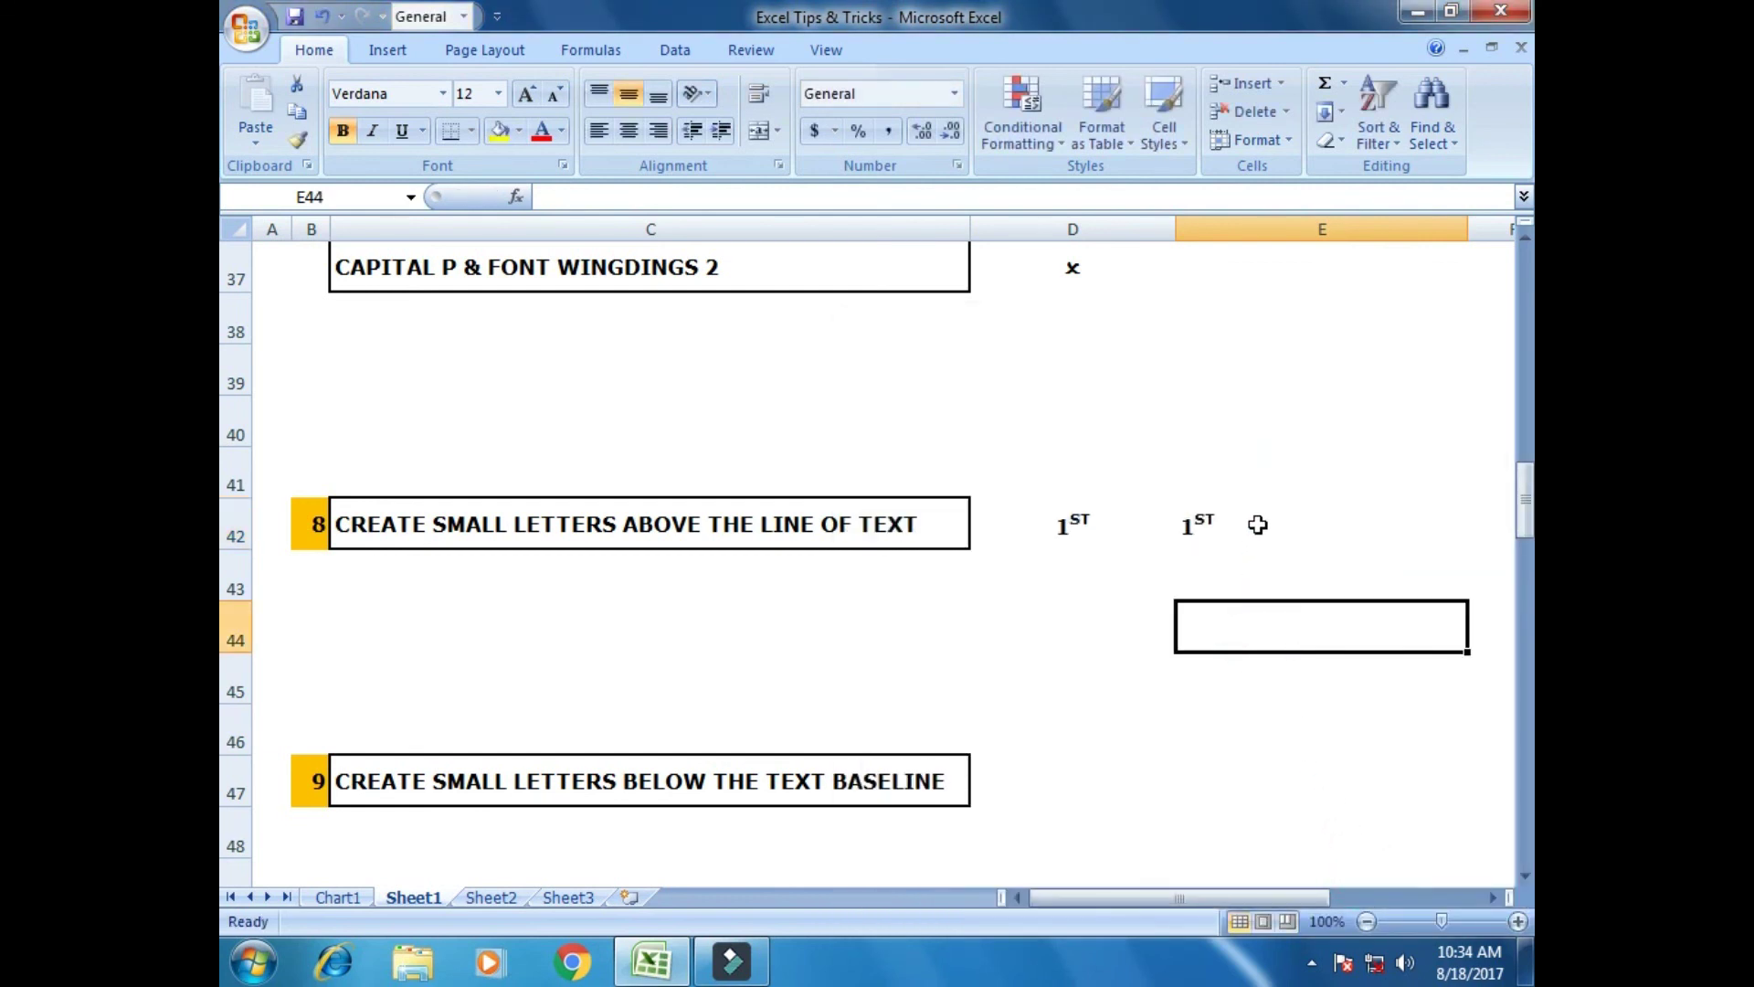
{"action": "left_click", "coordinate": [1258, 524]}
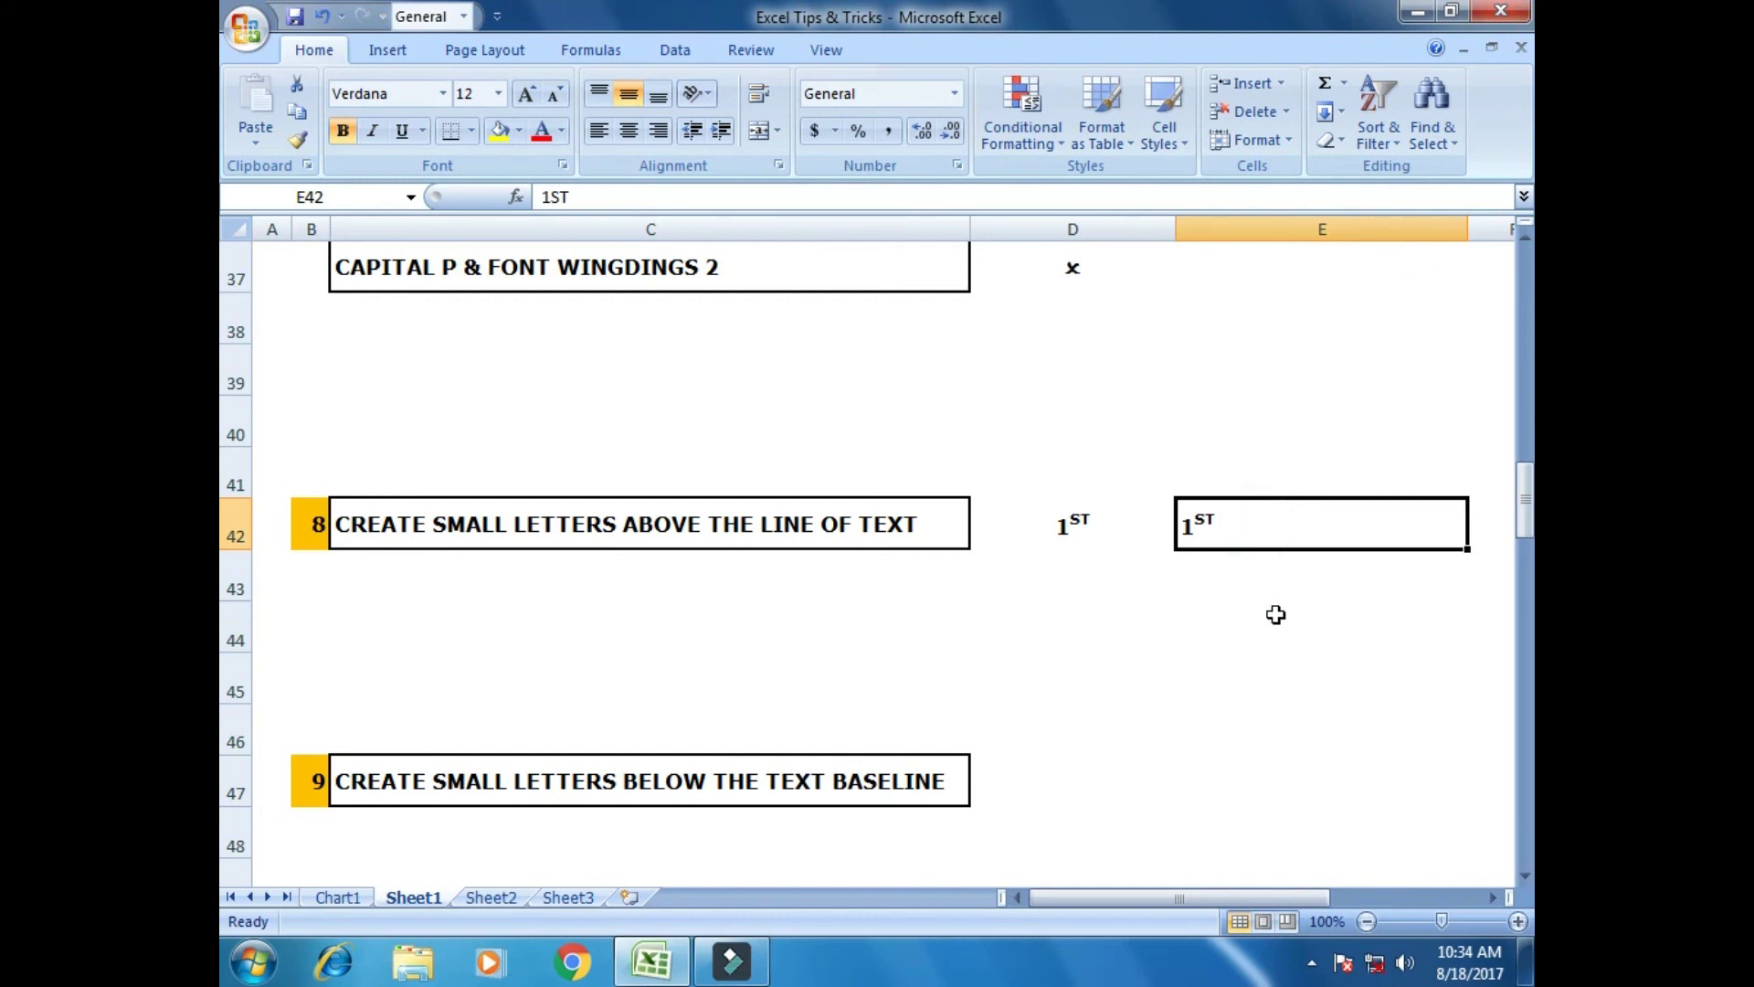
Enter CO in cell E47, beside tip 9 about small letters below the text baseline.
{"action": "scroll", "coordinate": [1154, 670], "scroll_direction": "down", "scroll_amount": 1}
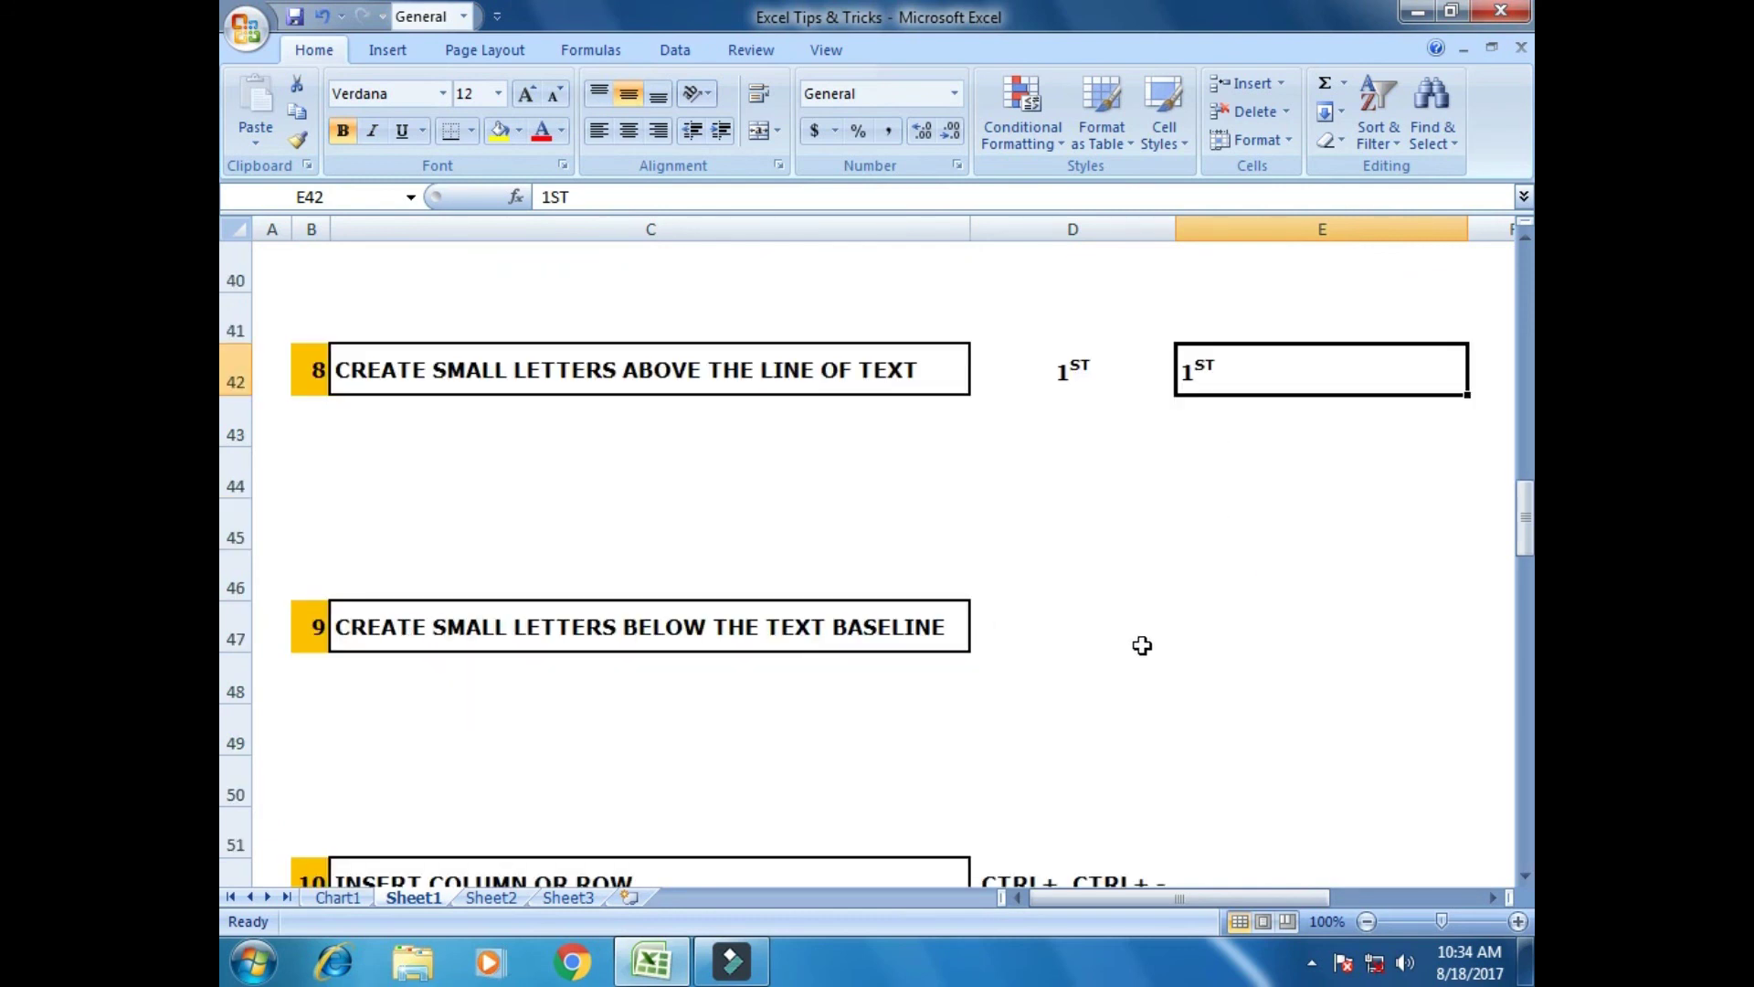
{"action": "left_click", "coordinate": [1245, 634]}
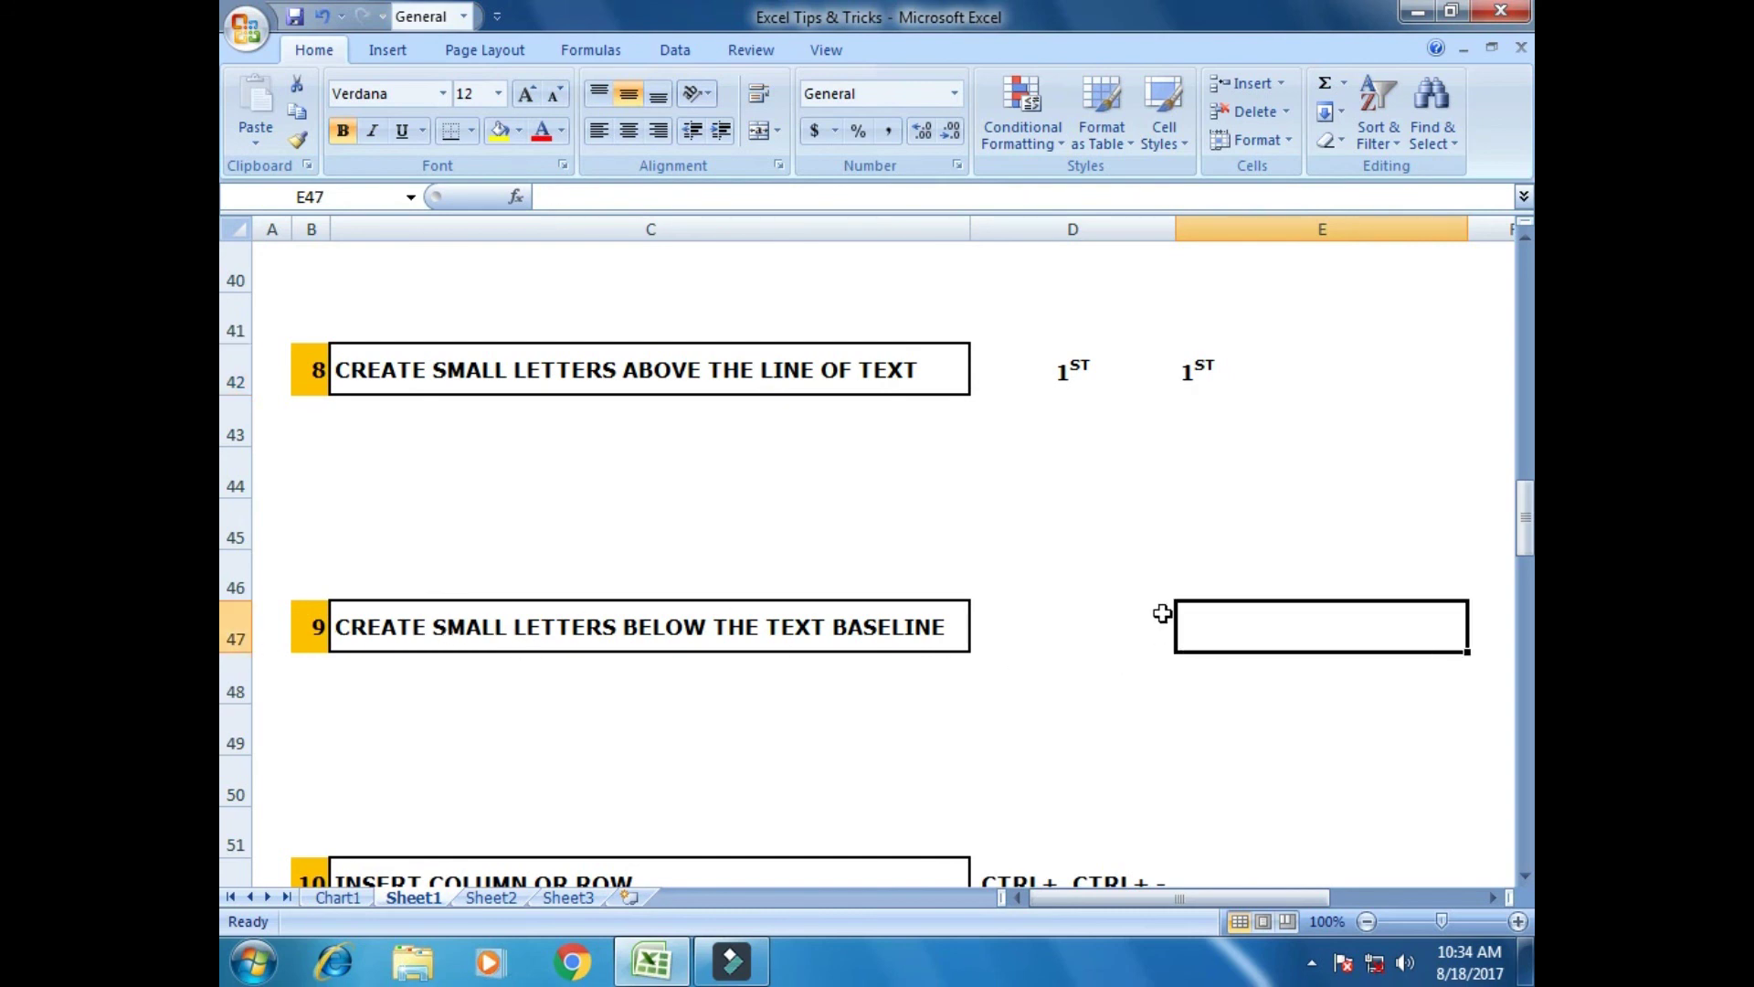
{"action": "type", "text": "CO"}
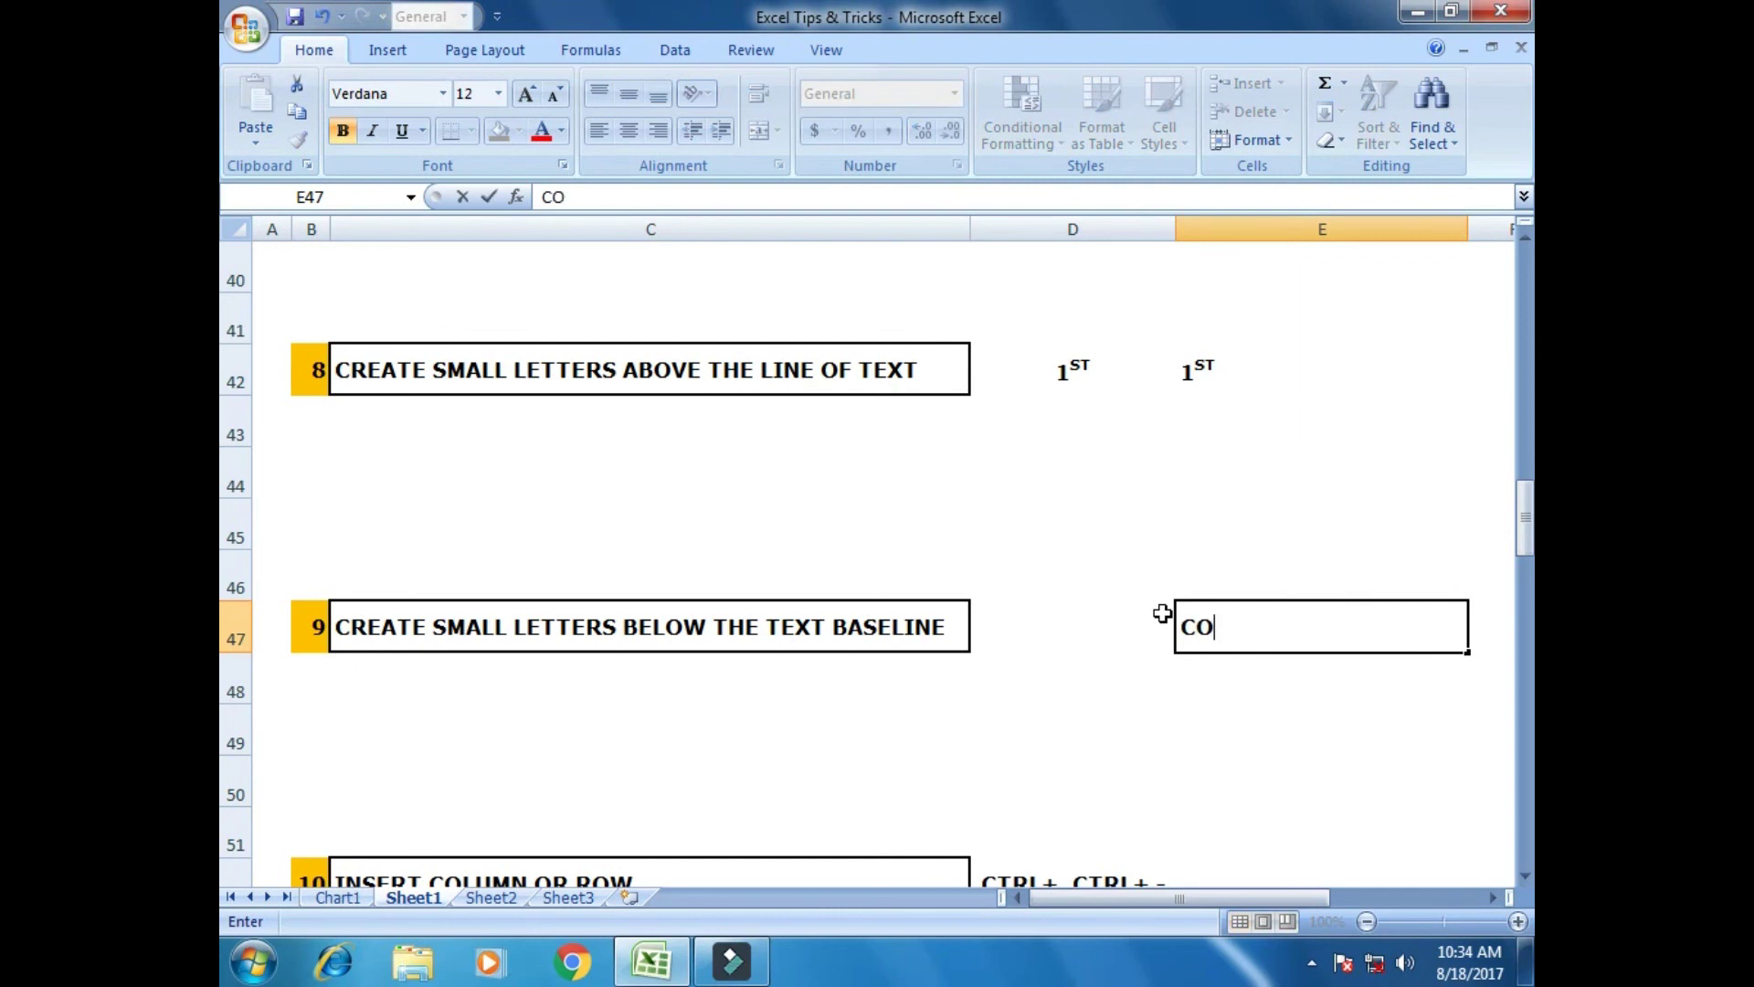
{"action": "key", "text": "shift+Left"}
{"action": "key", "text": "Right"}
{"action": "key", "text": "Left"}
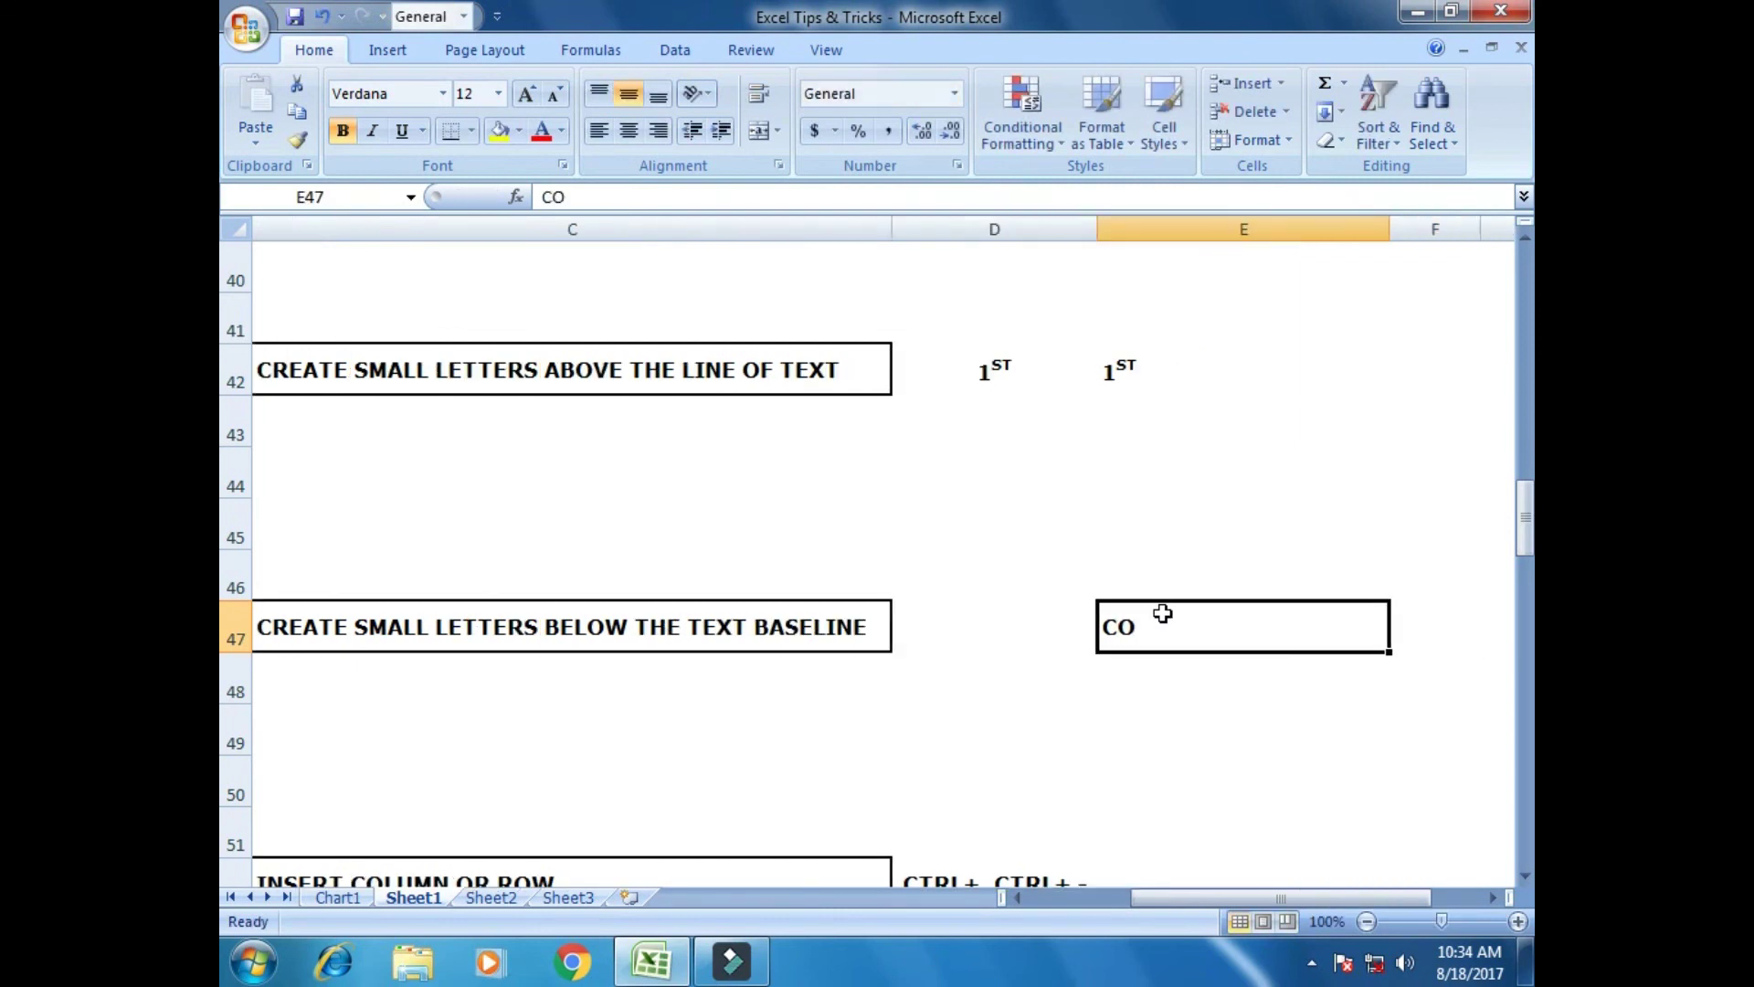
Format only the letter O of the text in cell E47 as subscript.
{"action": "double_click", "coordinate": [1163, 613]}
{"action": "key", "text": "shift+Left"}
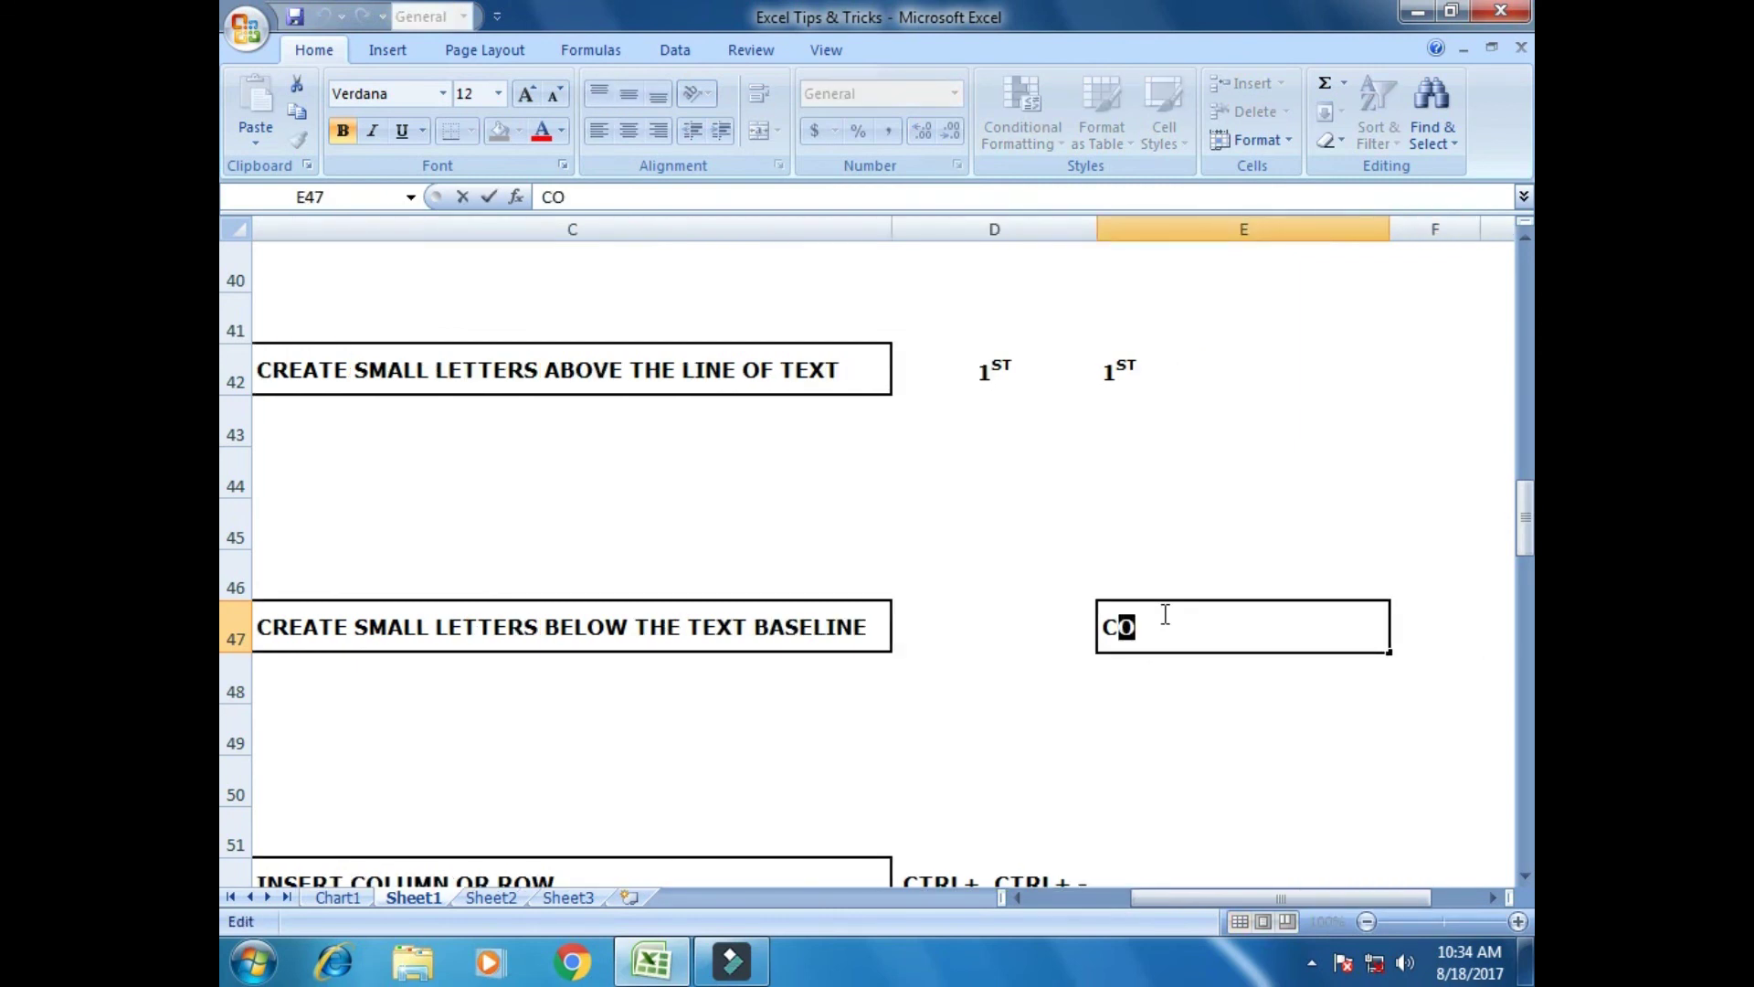
{"action": "right_click", "coordinate": [1121, 639]}
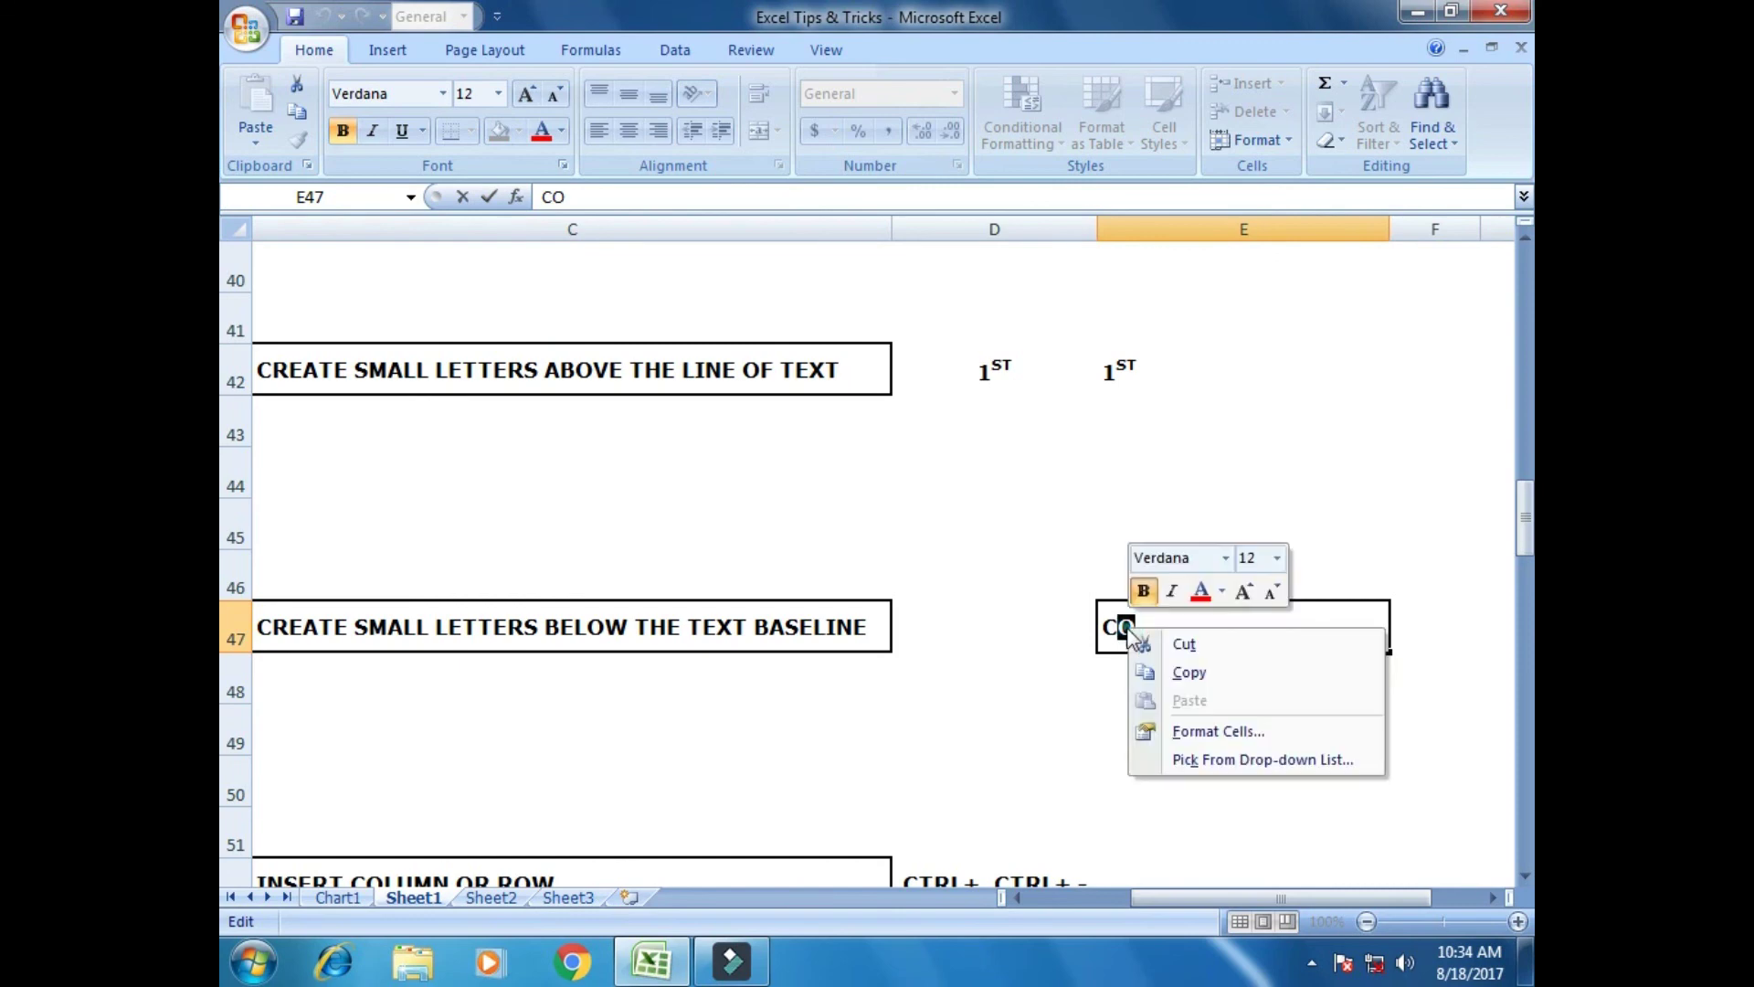
{"action": "left_click", "coordinate": [1239, 730]}
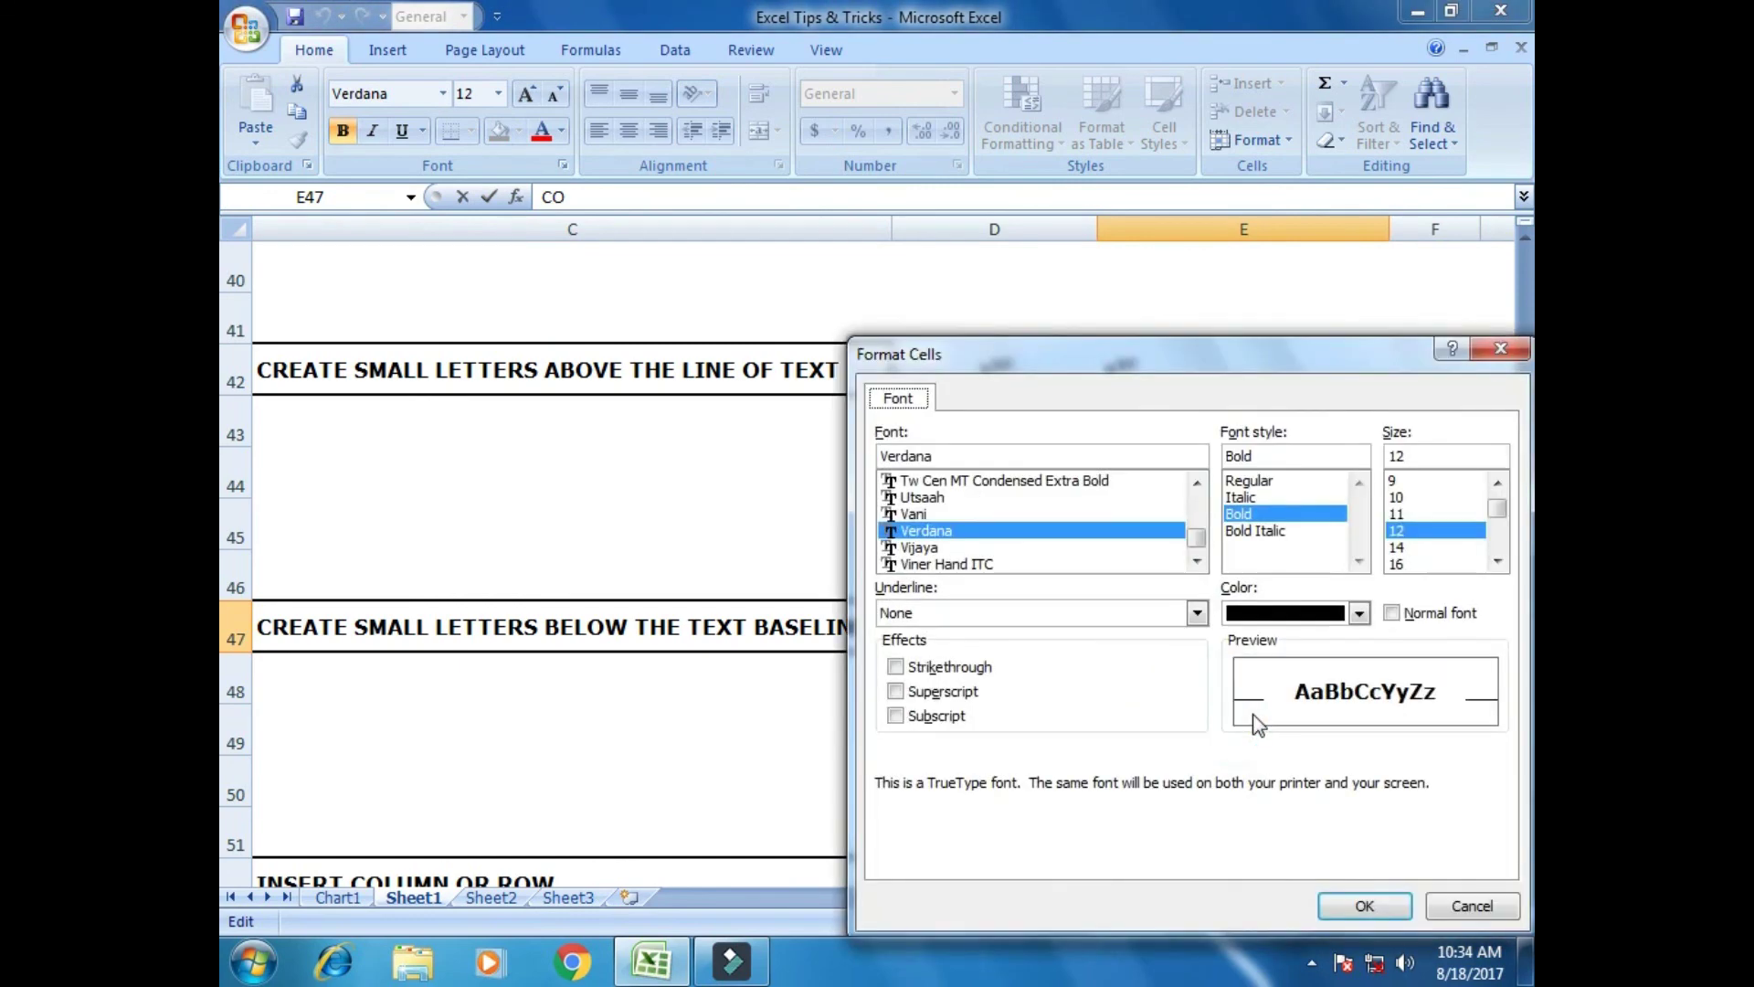
{"action": "left_click", "coordinate": [896, 717]}
{"action": "left_click", "coordinate": [1365, 904]}
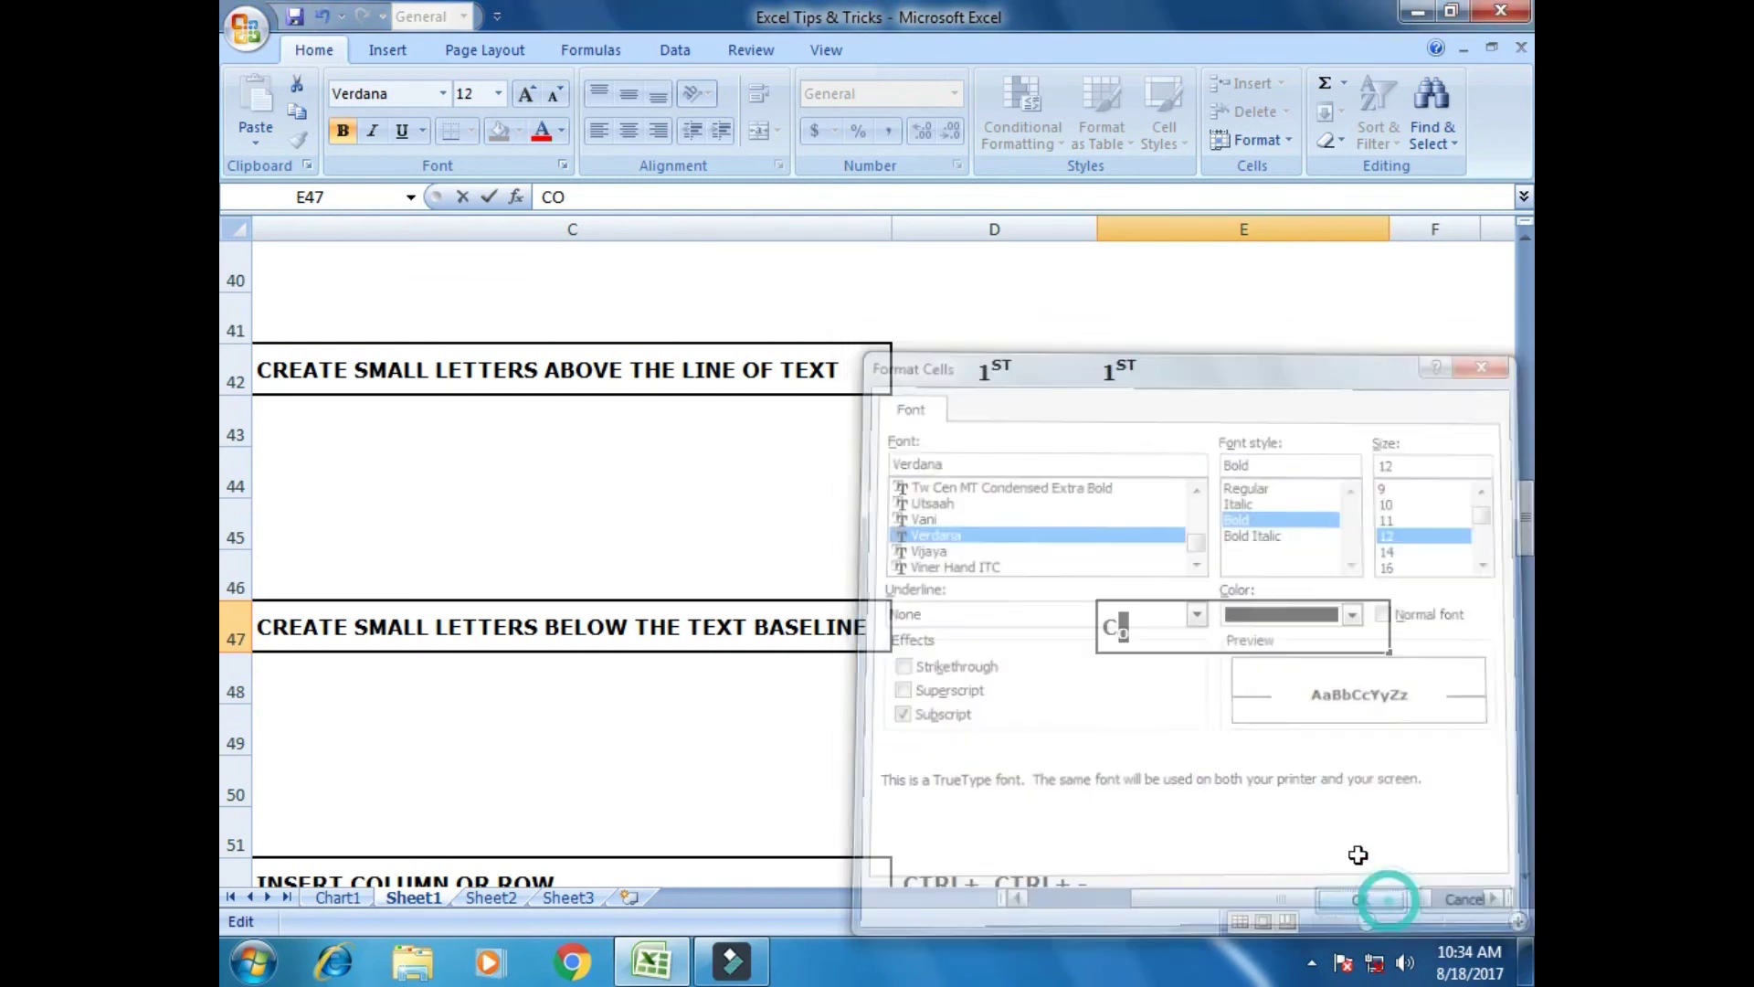
{"action": "left_click", "coordinate": [1277, 775]}
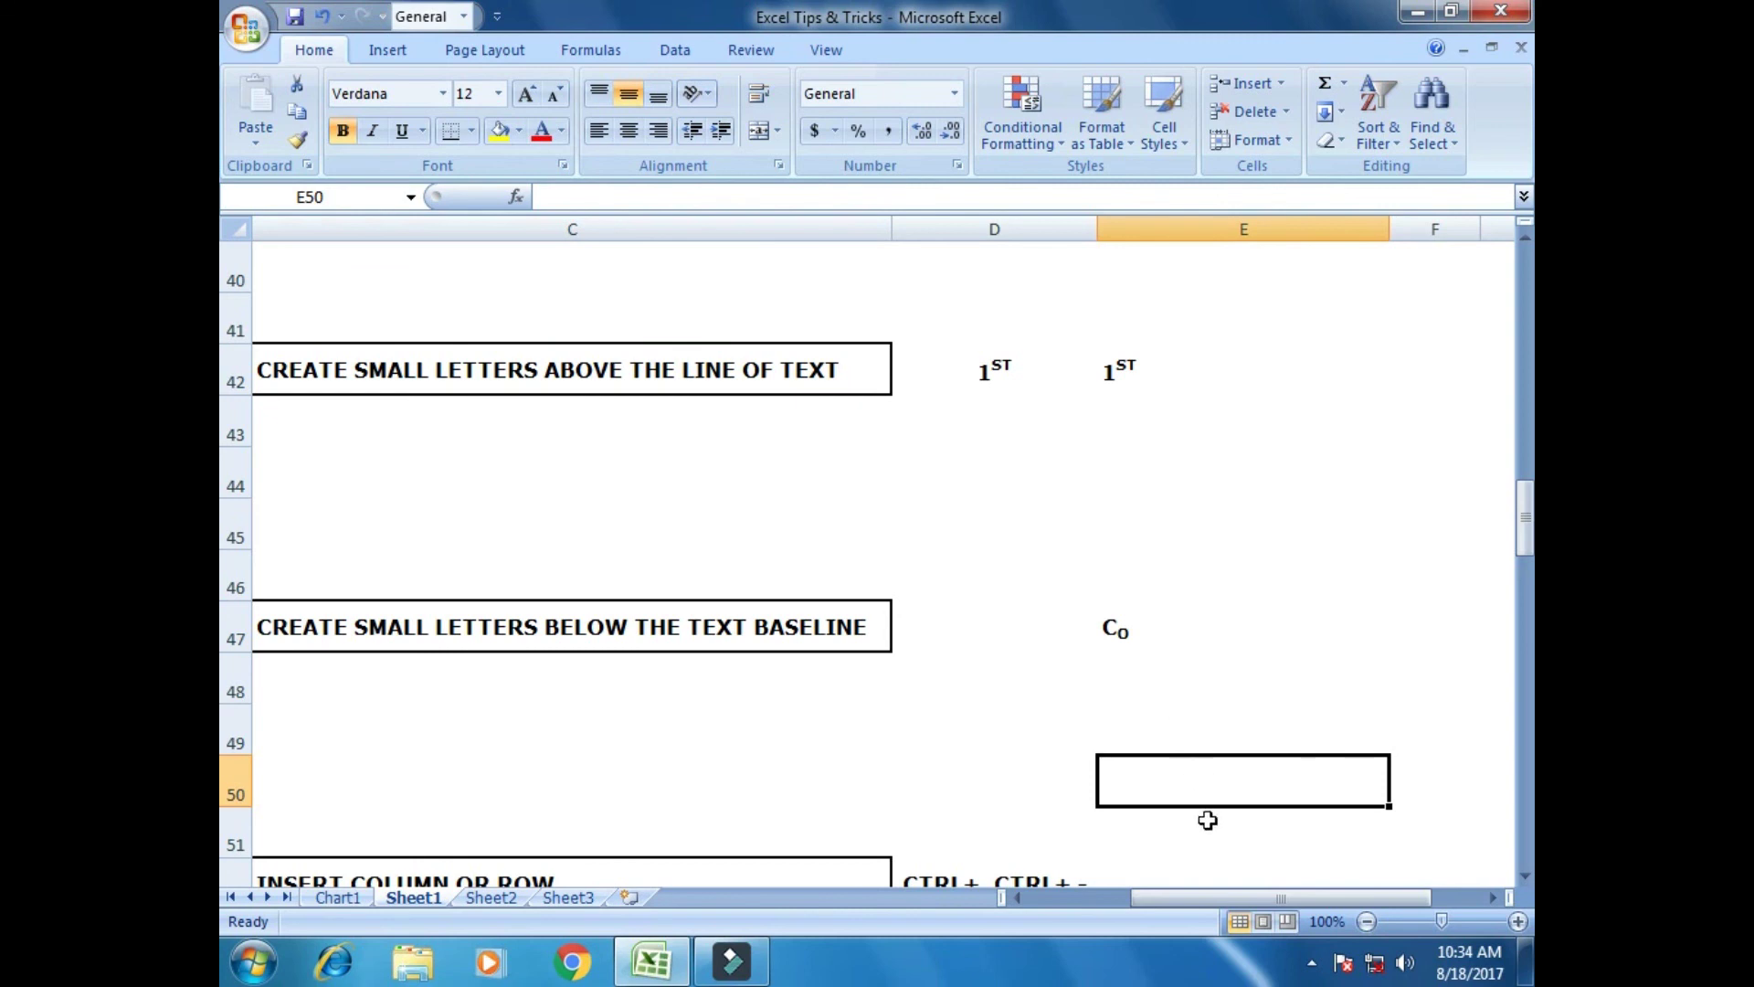
Demonstrate tip 10 by inserting blank columns before column D and deleting them again.
{"action": "scroll", "coordinate": [1206, 802], "scroll_direction": "down", "scroll_amount": 2}
{"action": "left_click", "coordinate": [1191, 692]}
{"action": "mouse_move", "coordinate": [1242, 897]}
{"action": "left_mouse_down"}
{"action": "mouse_move", "coordinate": [1122, 894]}
{"action": "mouse_move", "coordinate": [1229, 877]}
{"action": "left_mouse_up"}
{"action": "left_click", "coordinate": [1219, 561]}
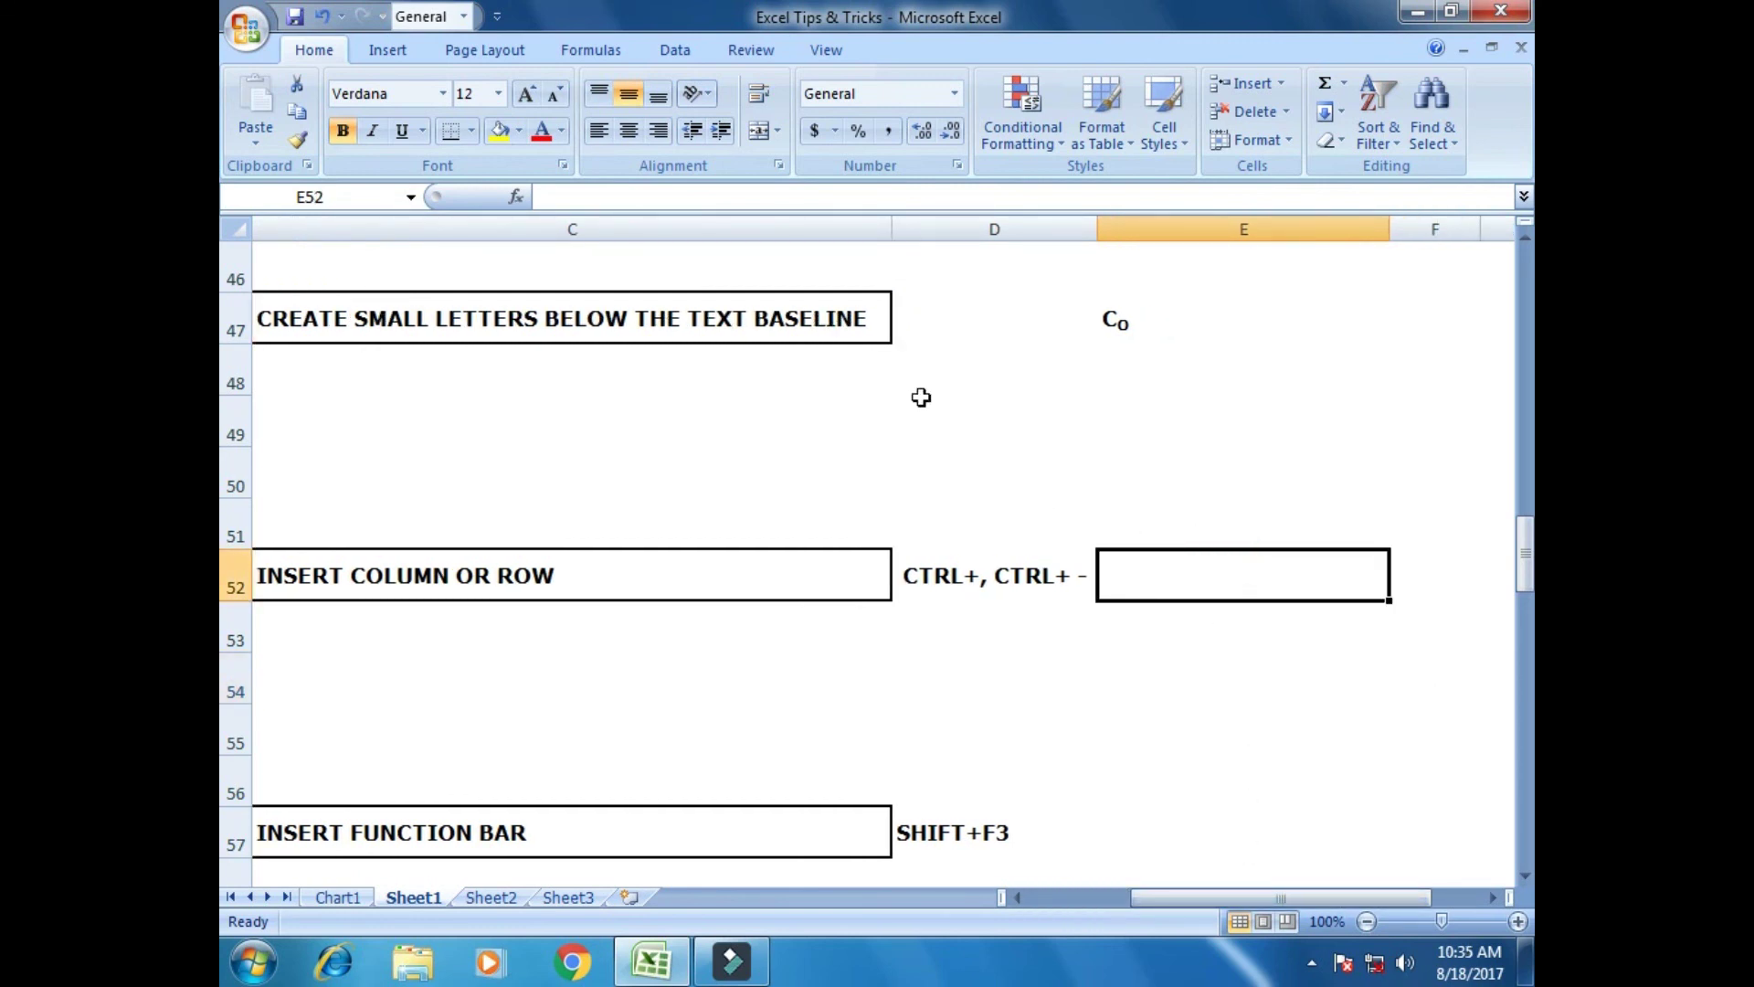
{"action": "left_click", "coordinate": [951, 224]}
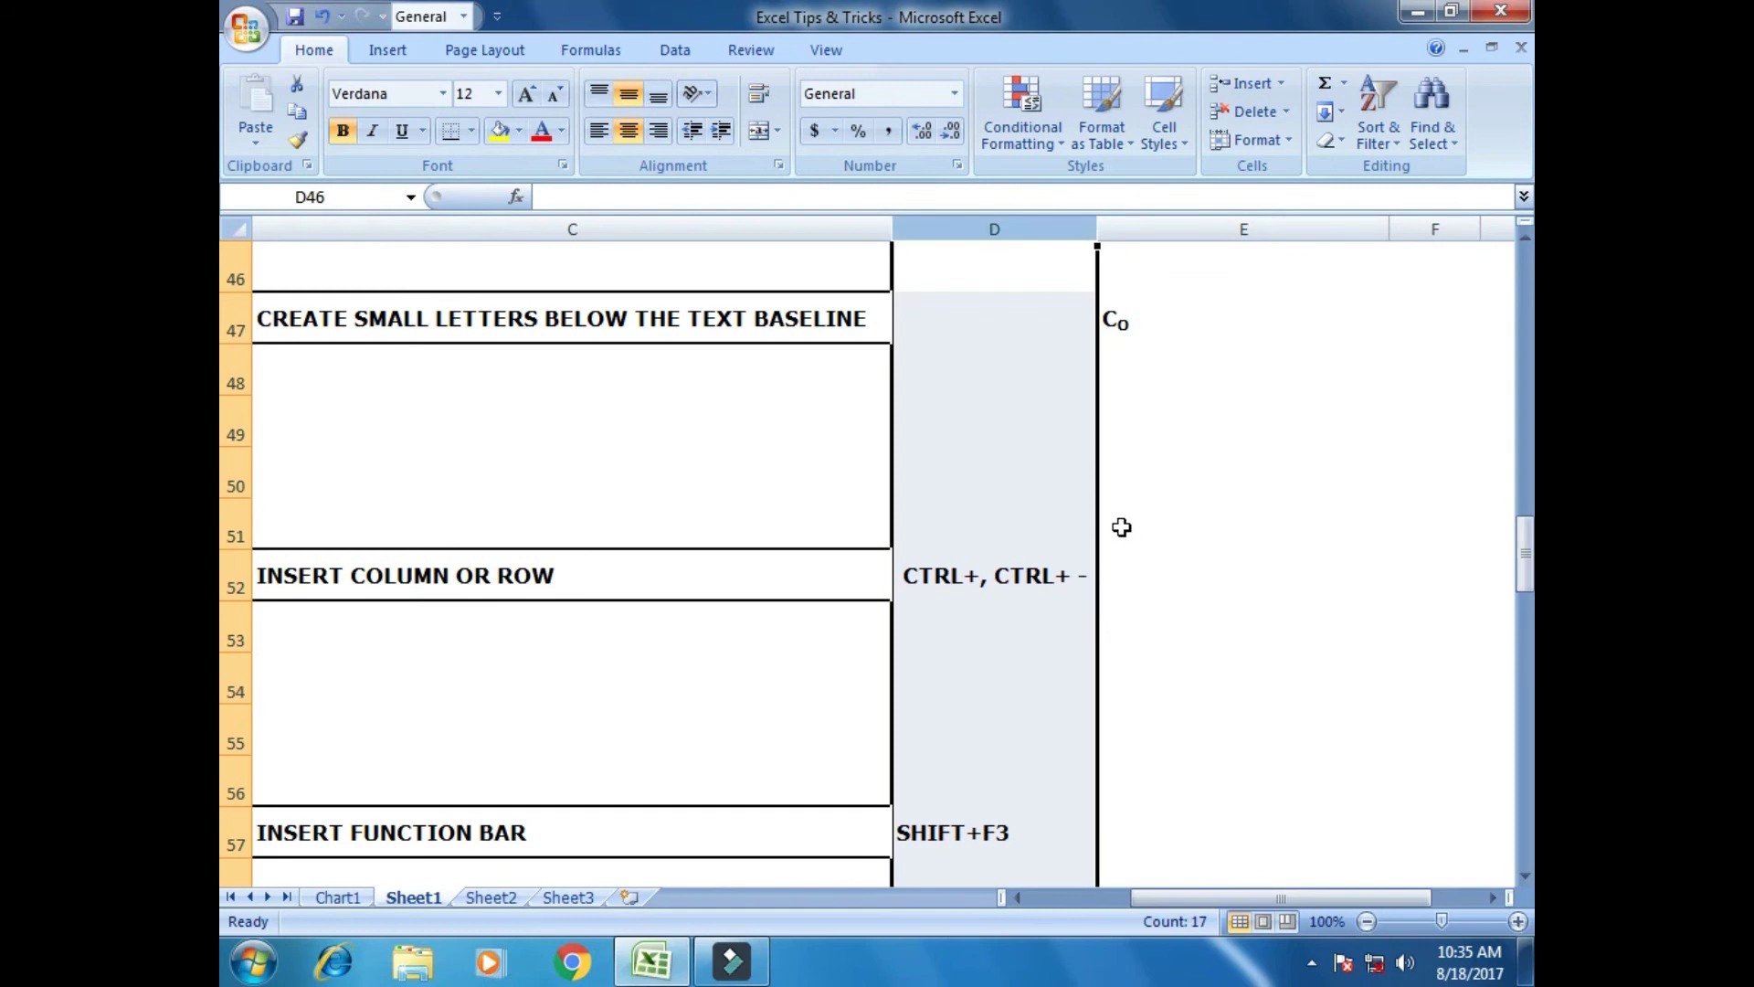
{"action": "key", "text": "ctrl+shift+equal"}
{"action": "scroll", "coordinate": [1121, 527], "scroll_direction": "right", "scroll_amount": 1}
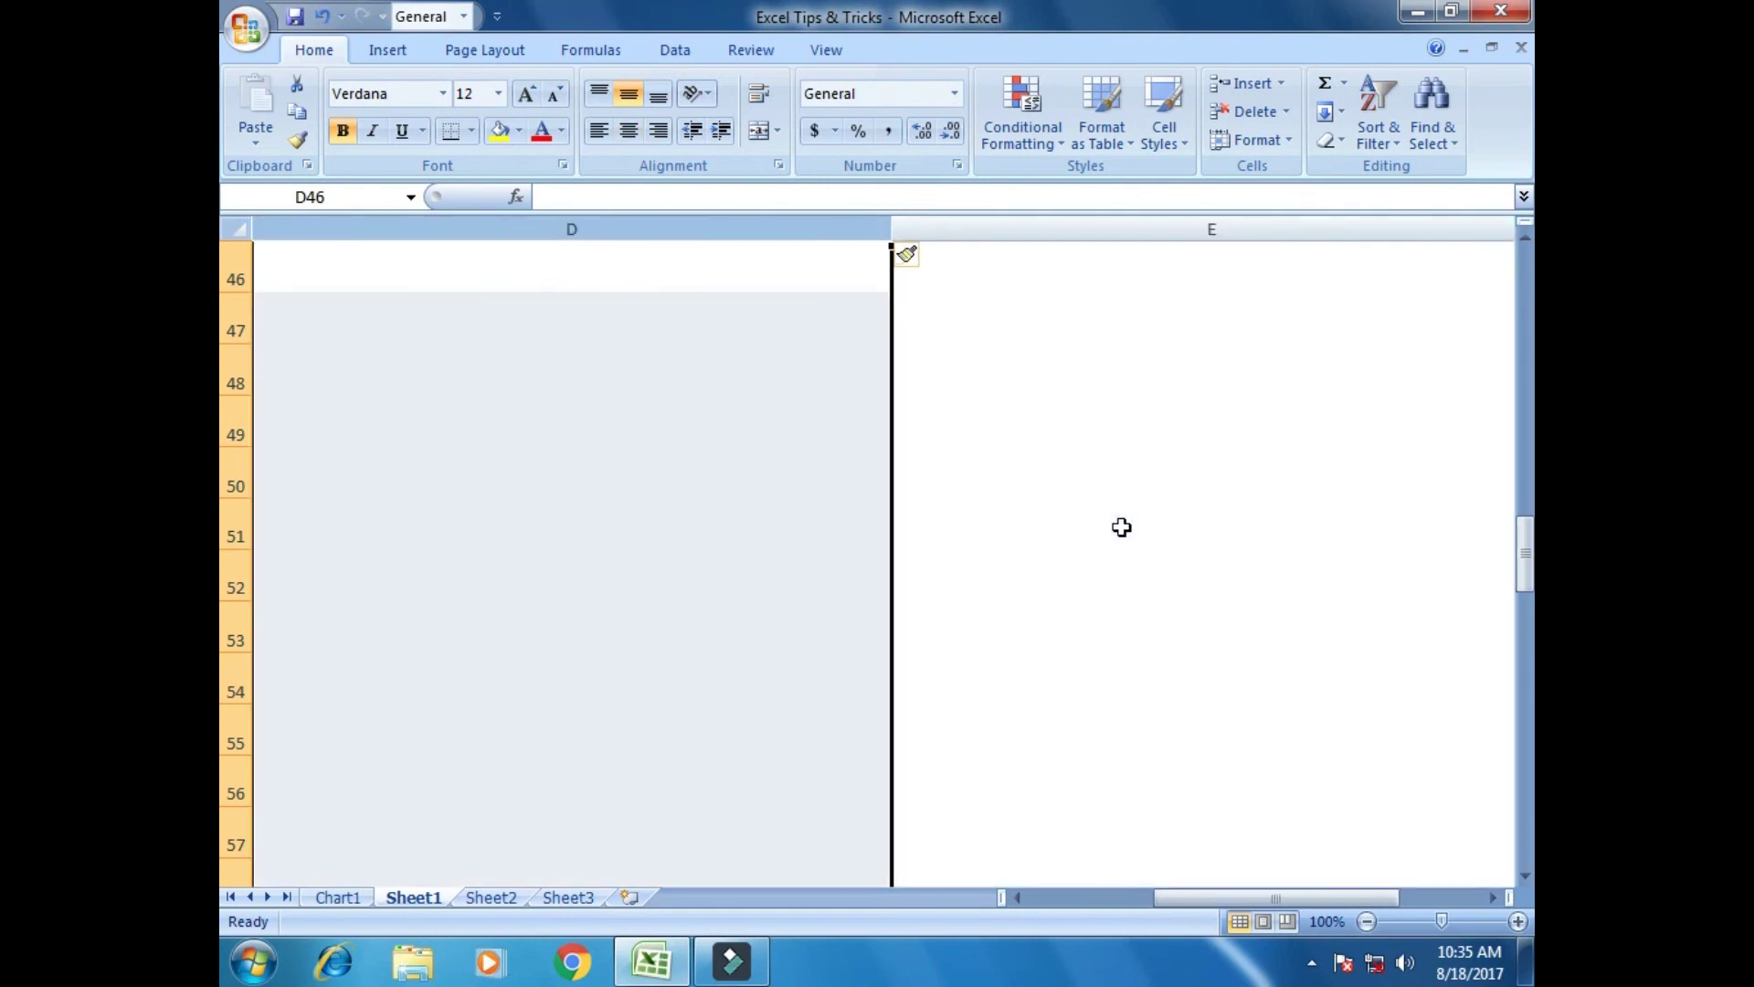
{"action": "key", "text": "ctrl+minus"}
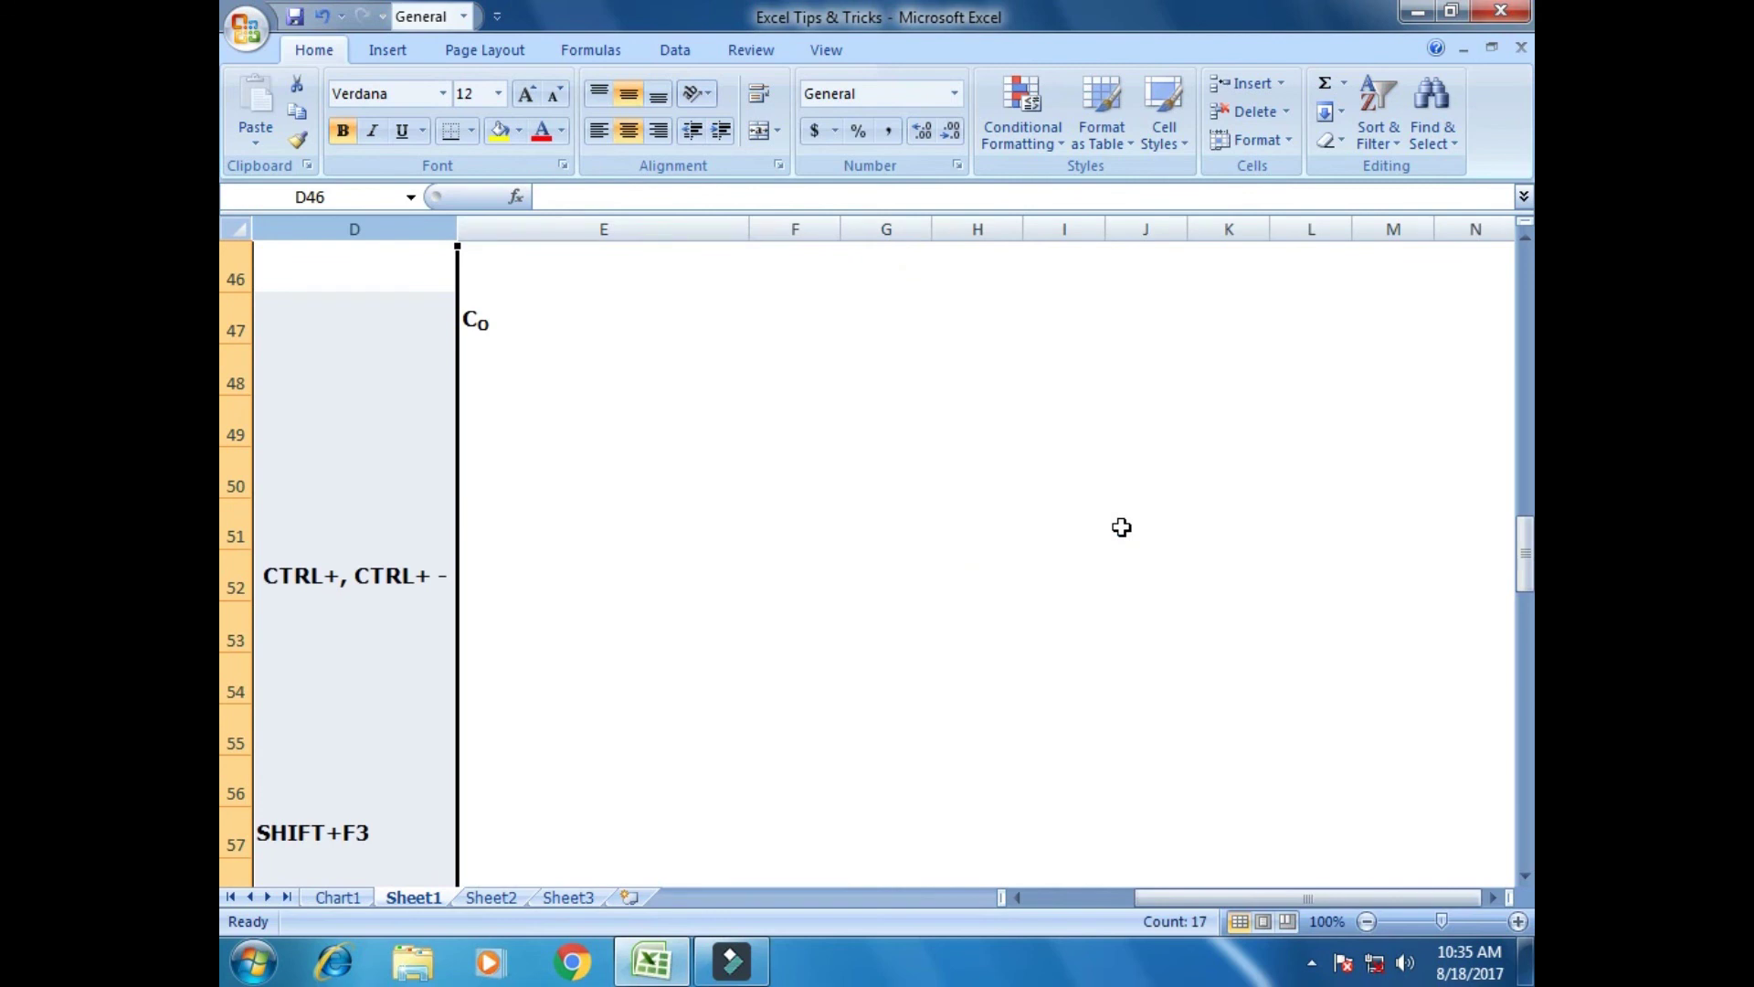
{"action": "left_click_drag", "start_coordinate": [1204, 898], "coordinate": [1100, 898]}
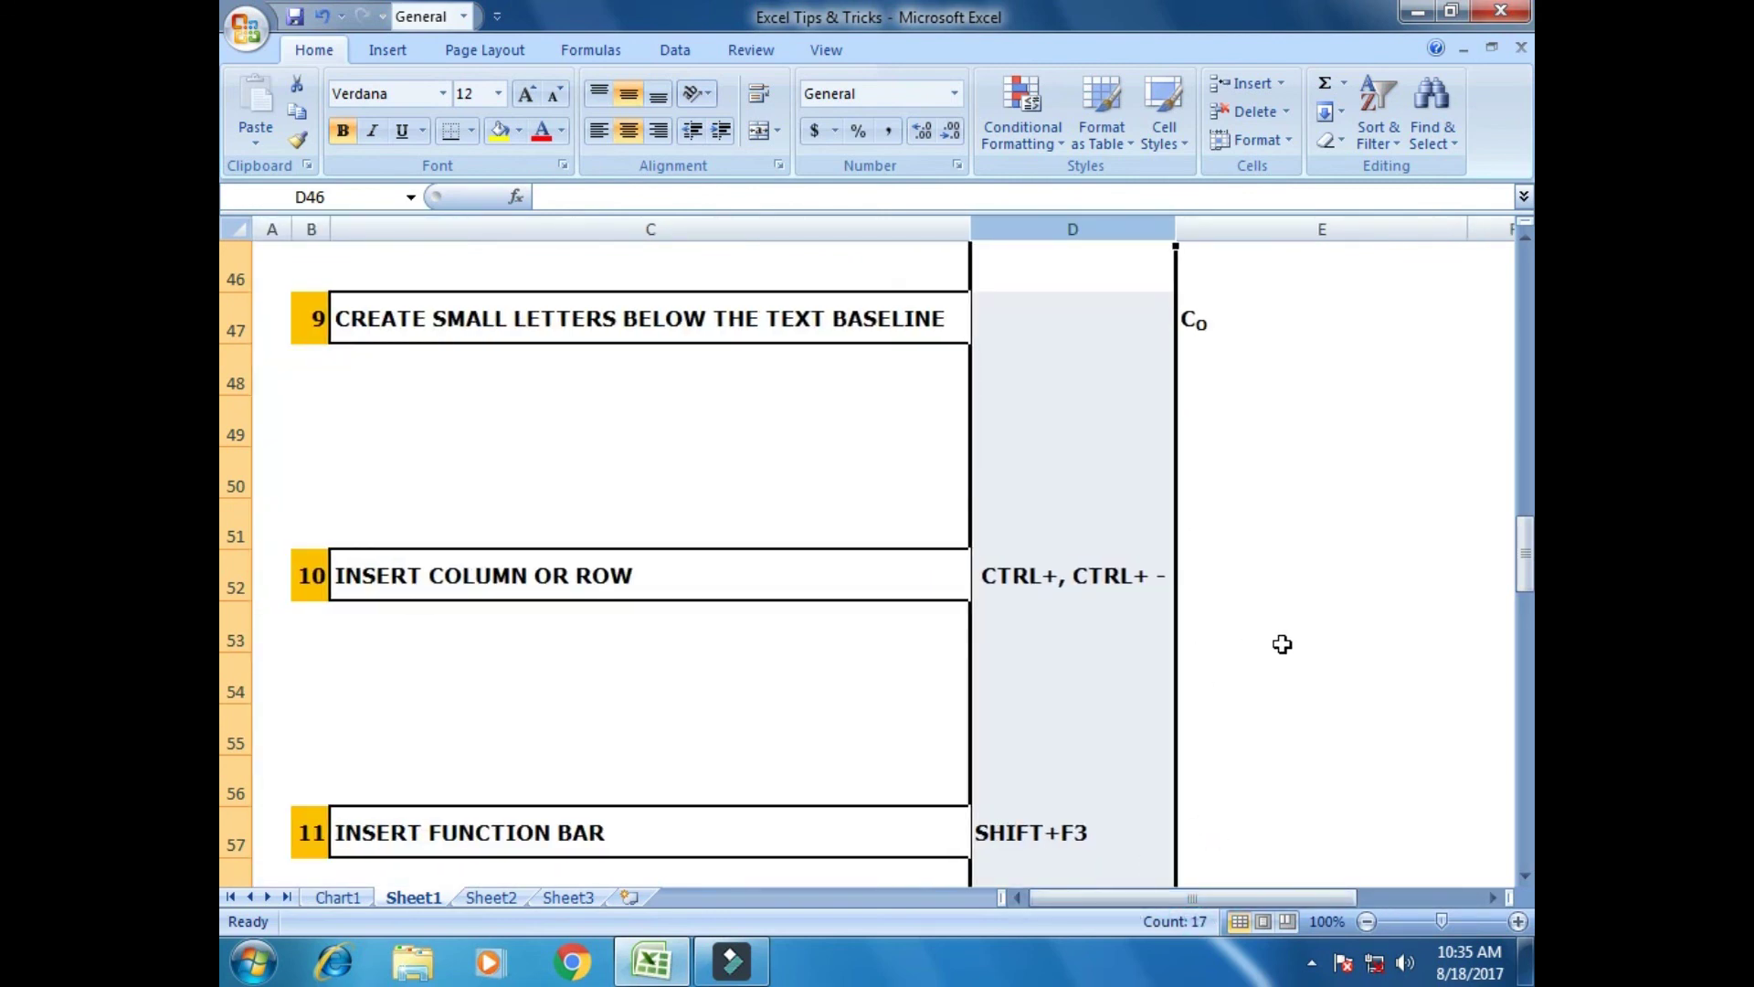
Insert three blank columns before column B and delete them again.
{"action": "left_click", "coordinate": [311, 229]}
{"action": "key", "text": "ctrl+plus"}
{"action": "key", "text": "ctrl+plus"}
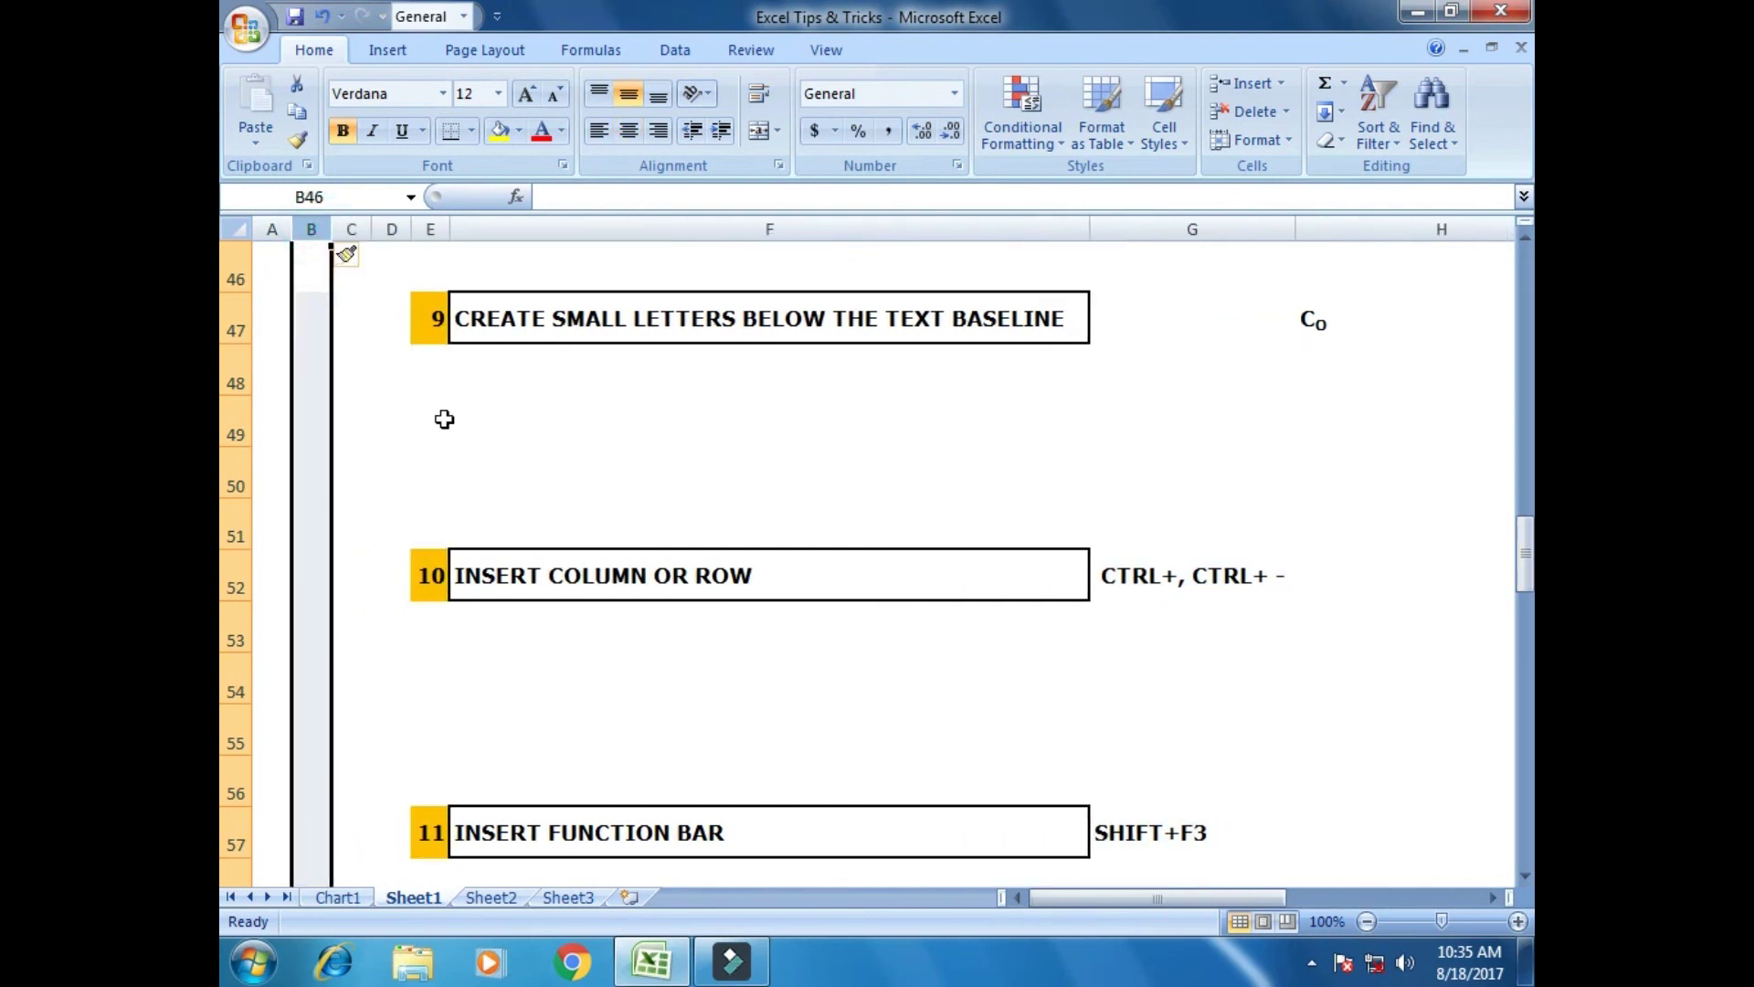
{"action": "key", "text": "ctrl+minus"}
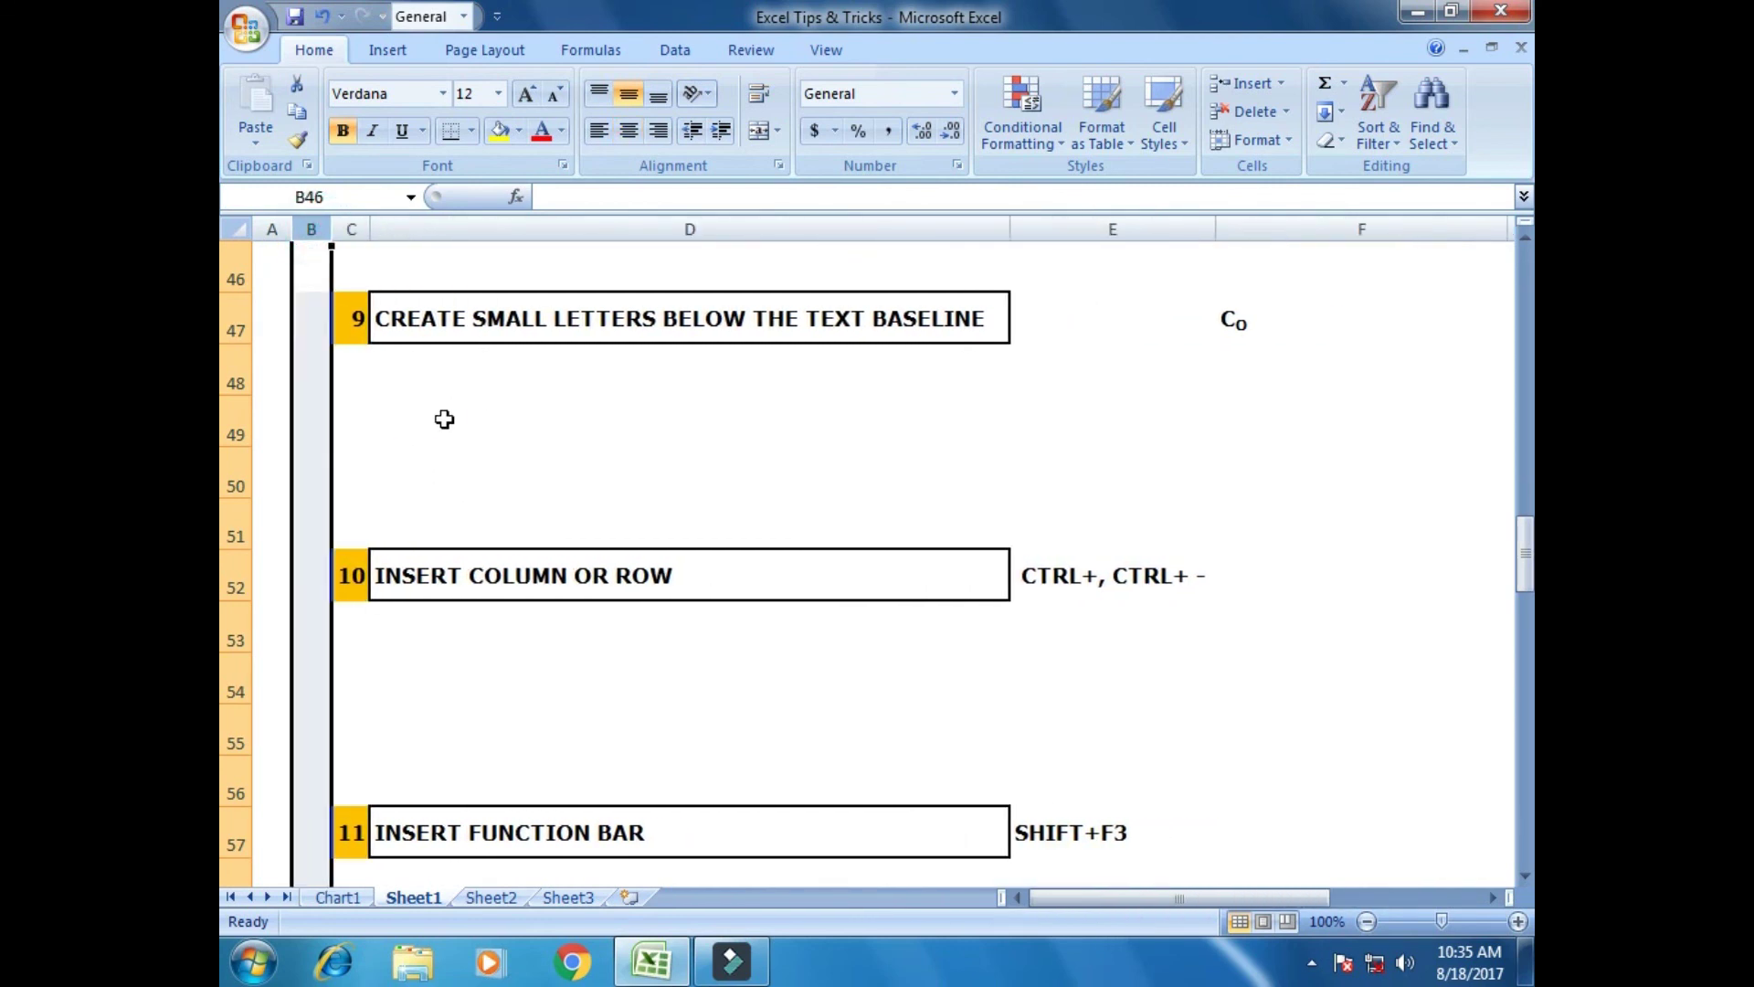
{"action": "key", "text": "ctrl+minus"}
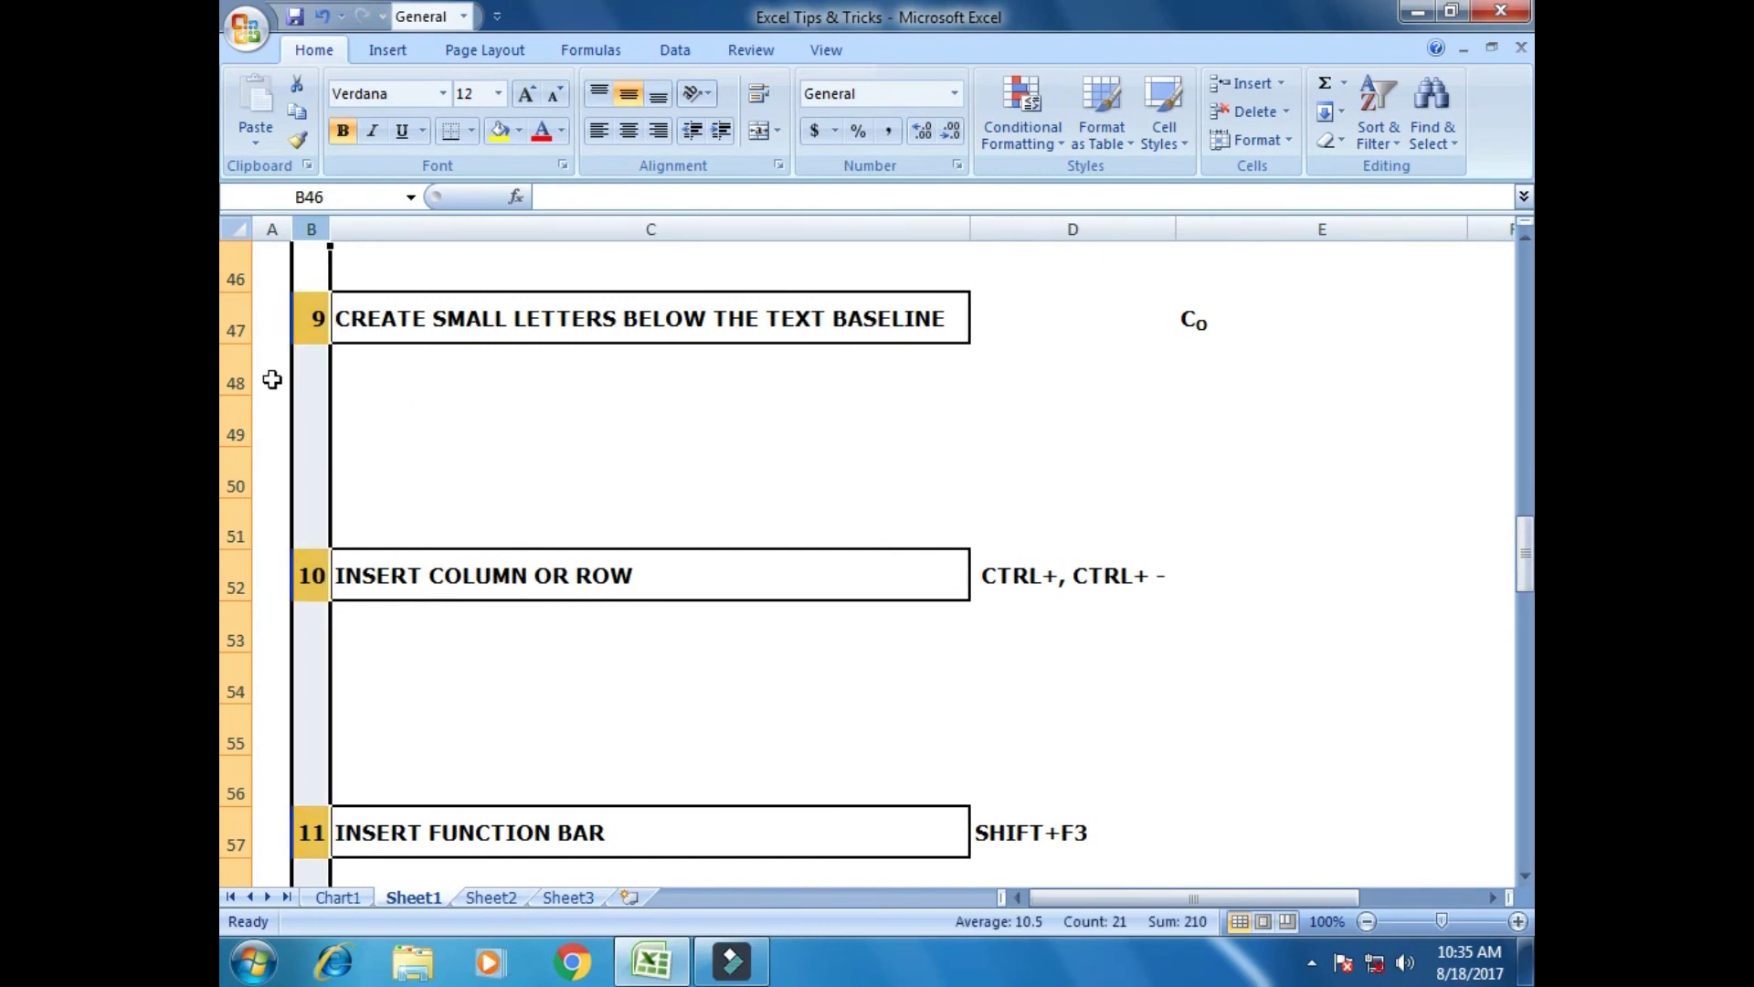
Insert four blank rows above row 52, which holds tip 10, and delete them again.
{"action": "left_click", "coordinate": [242, 565]}
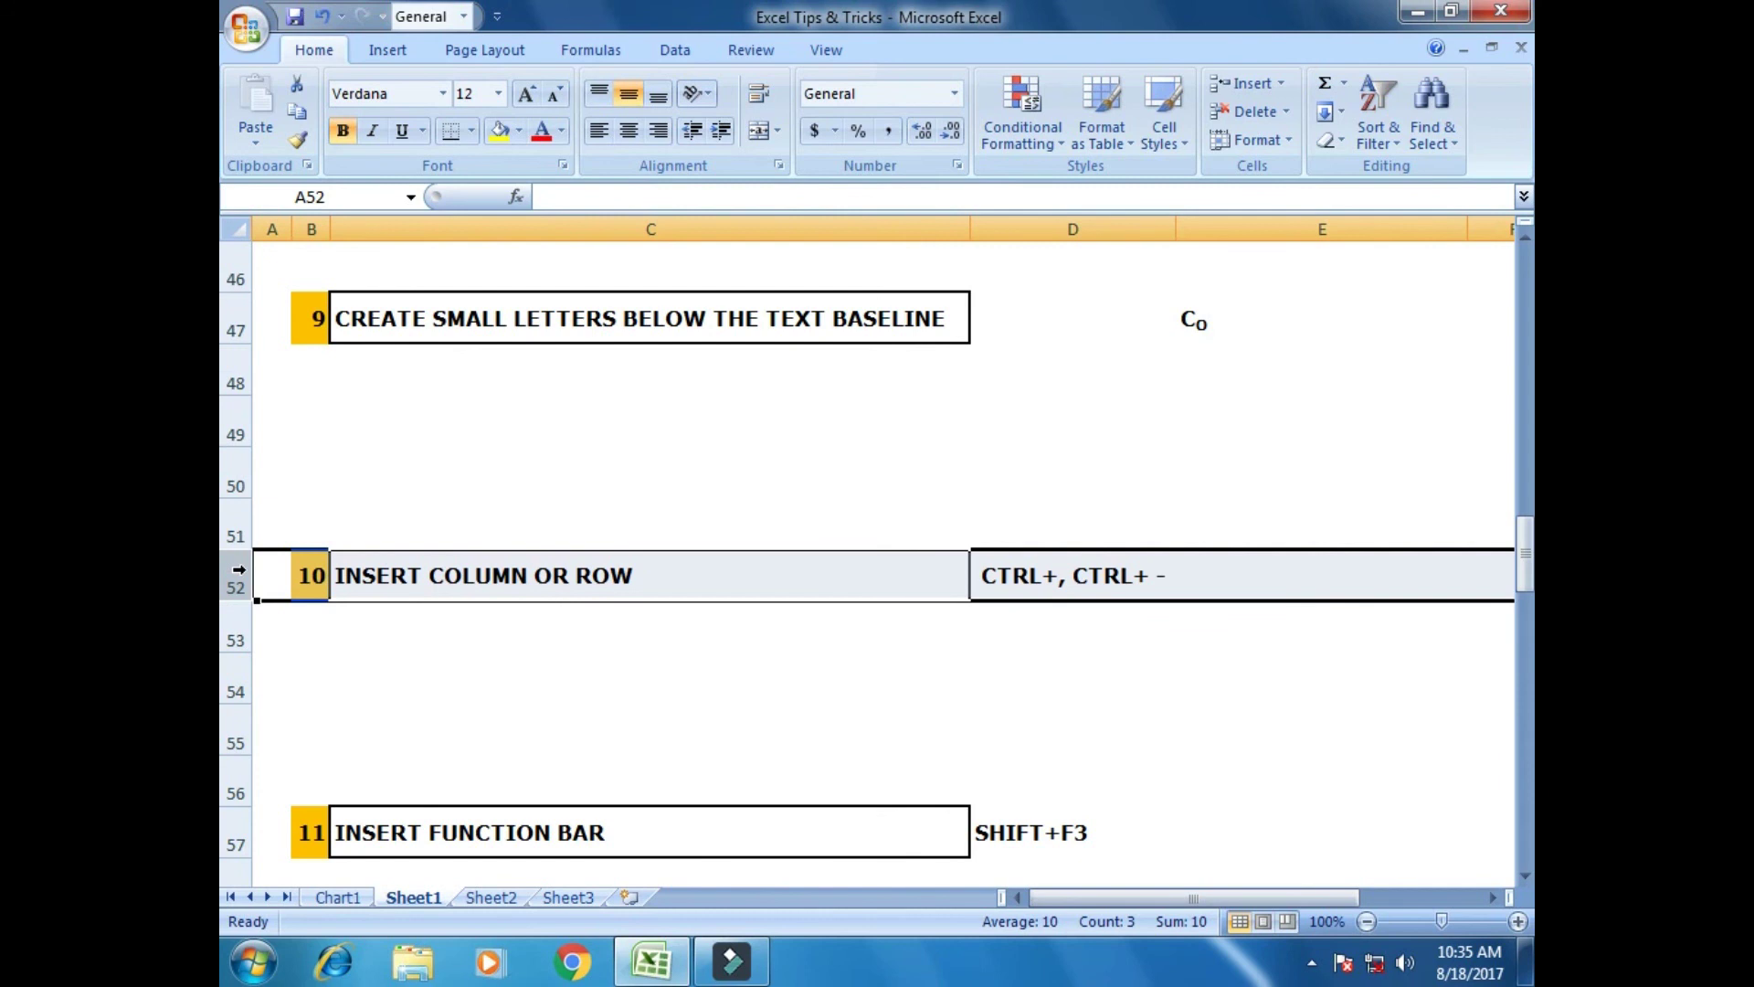
{"action": "key", "text": "ctrl+plus"}
{"action": "key", "text": "ctrl+plus"}
{"action": "key", "text": "ctrl+plus"}
{"action": "key", "text": "ctrl+plus"}
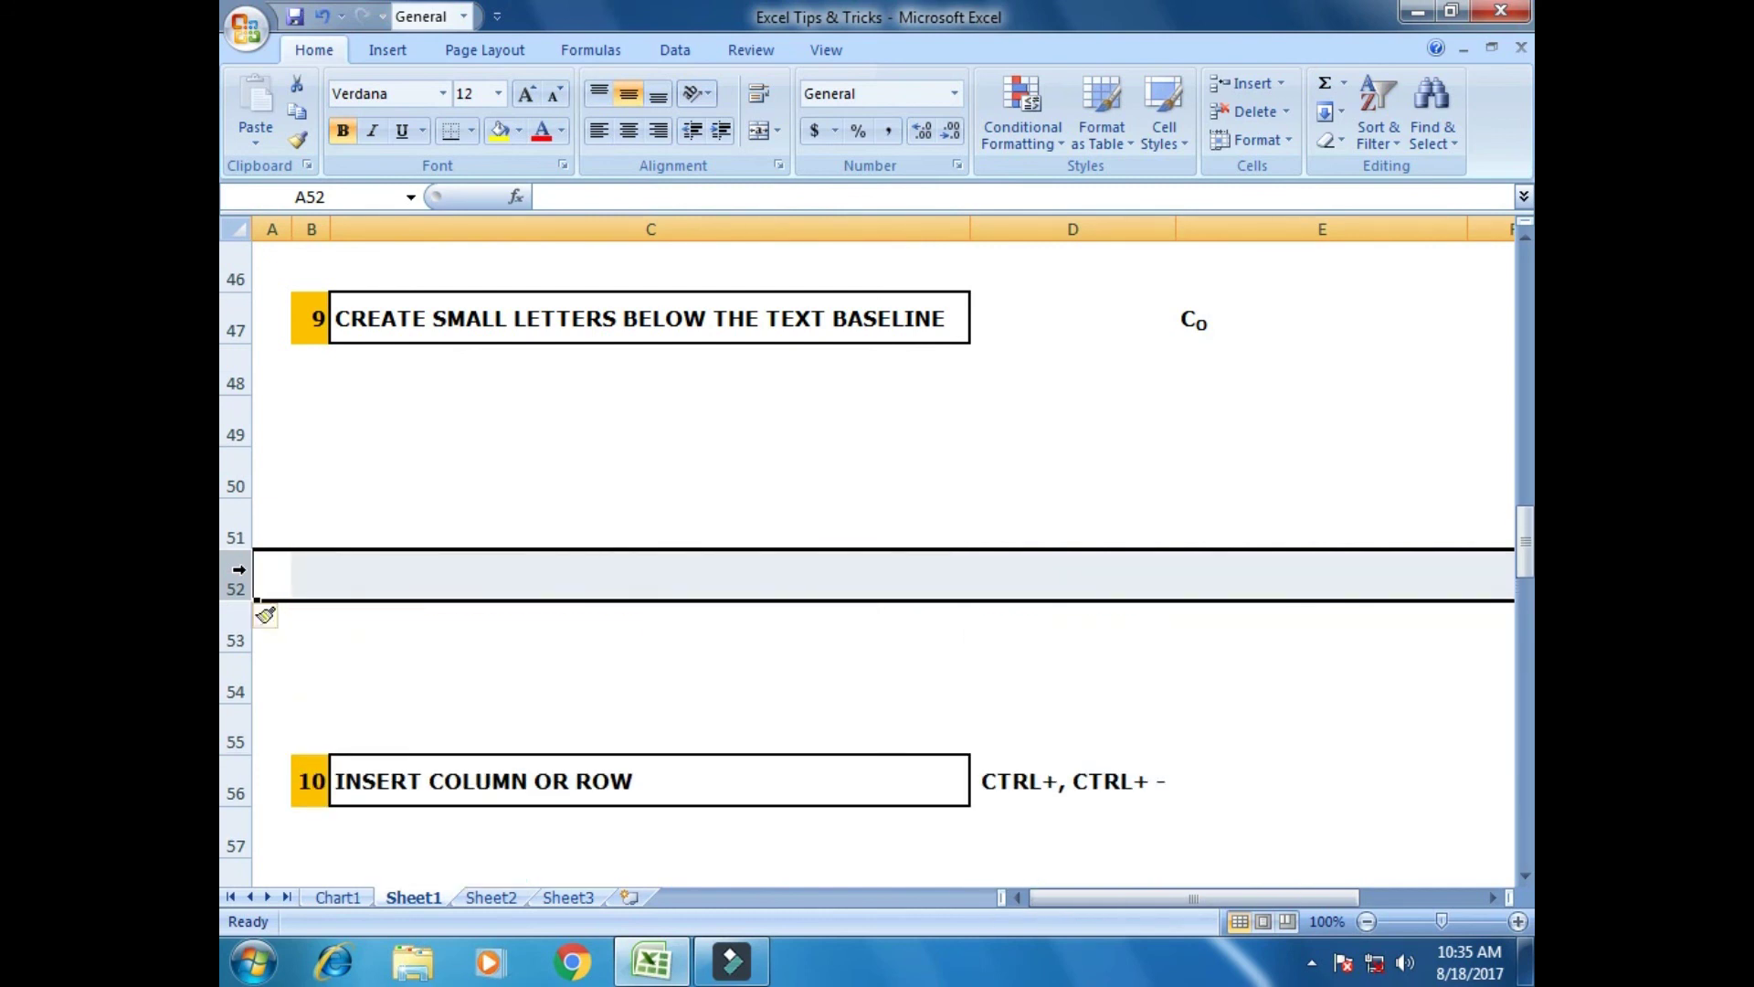
{"action": "key", "text": "ctrl+minus"}
{"action": "key", "text": "ctrl+minus"}
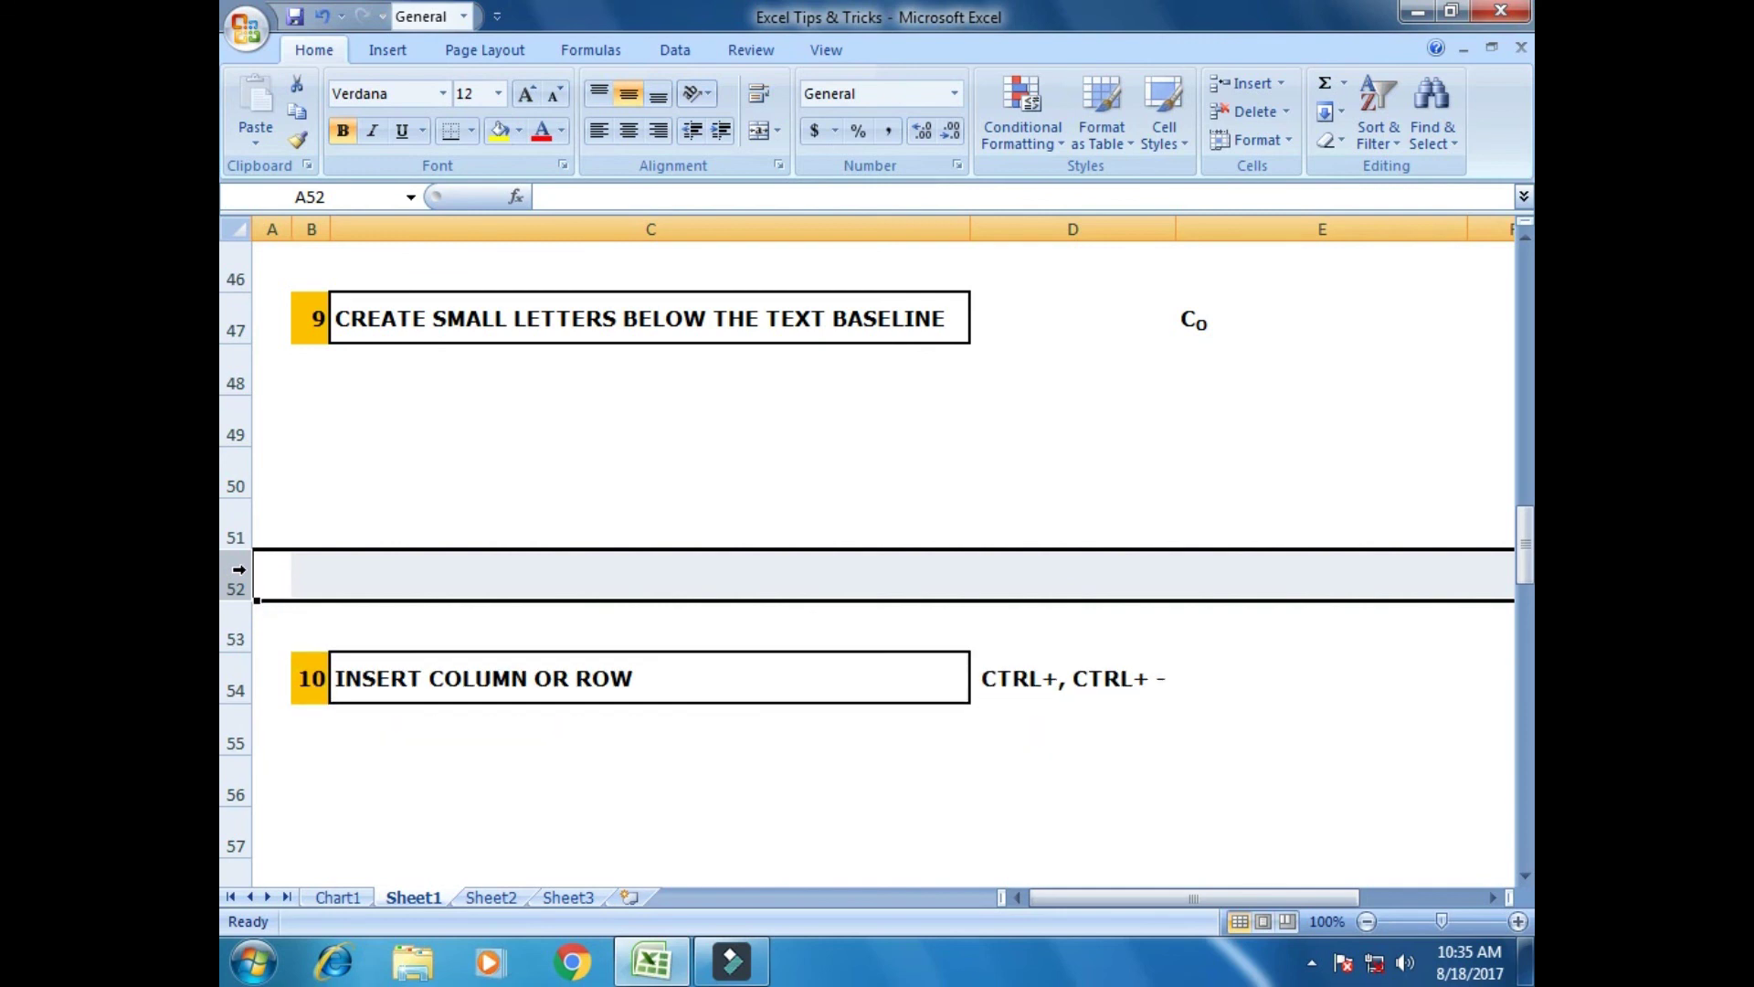
{"action": "key", "text": "ctrl+minus"}
{"action": "key", "text": "ctrl+minus"}
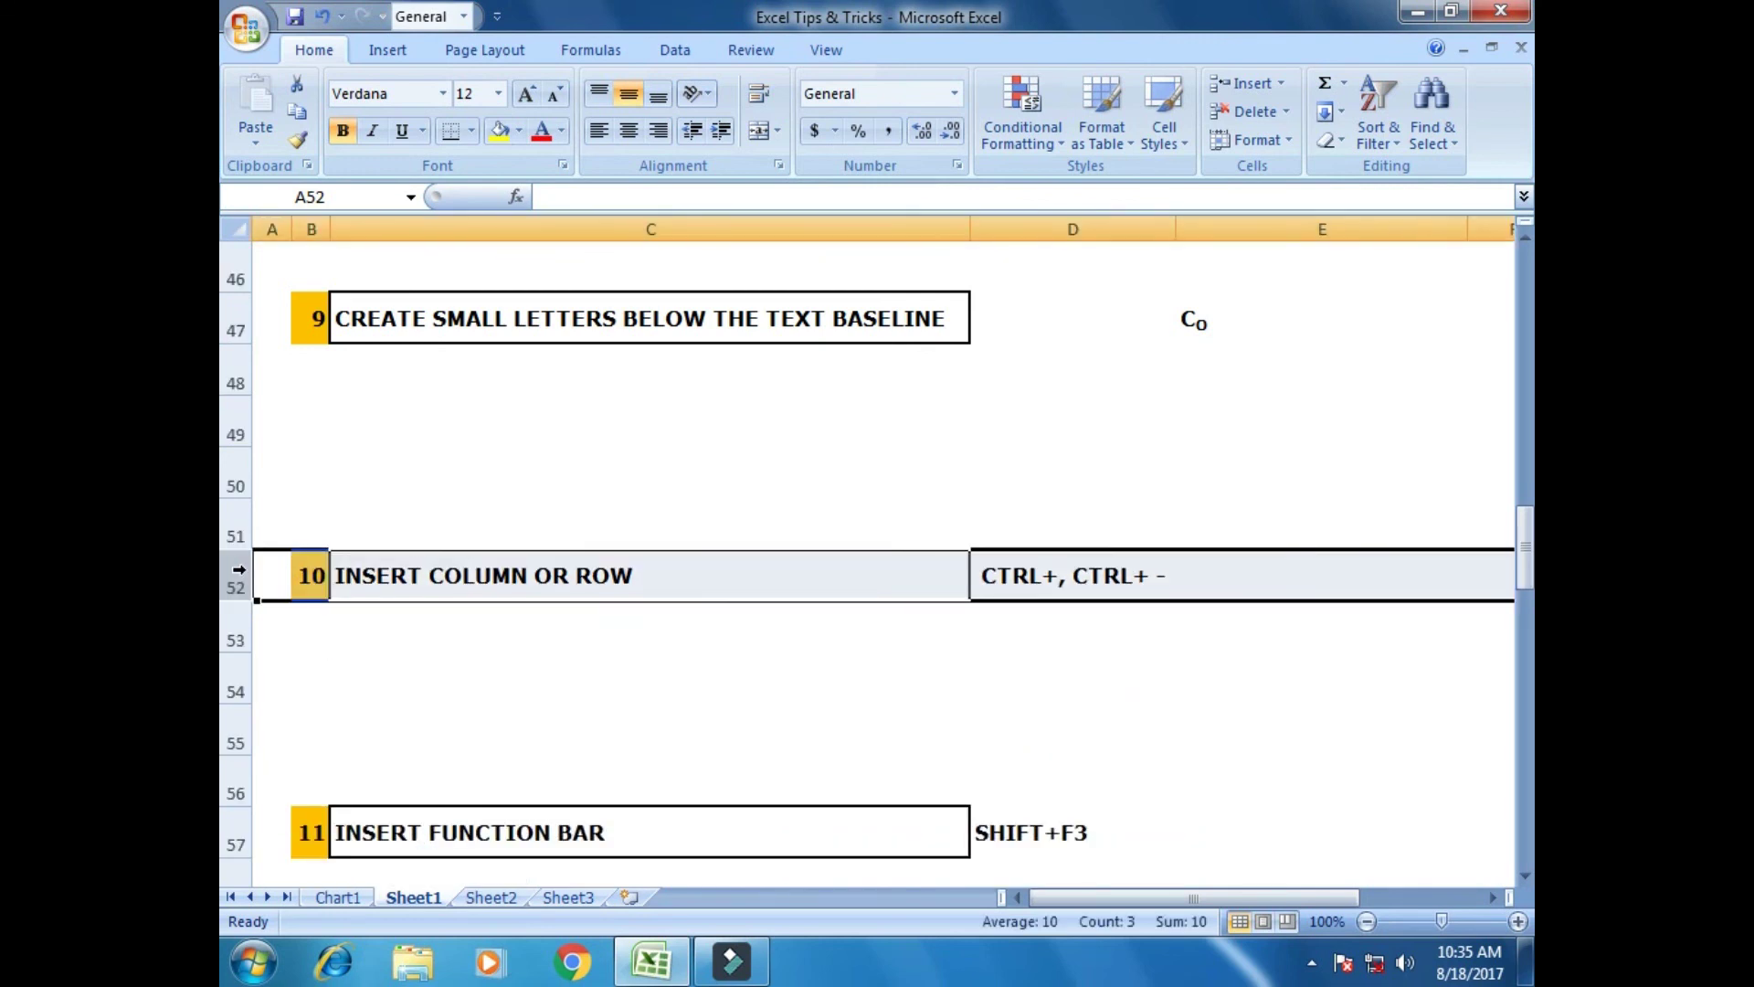
{"action": "left_click", "coordinate": [1077, 449]}
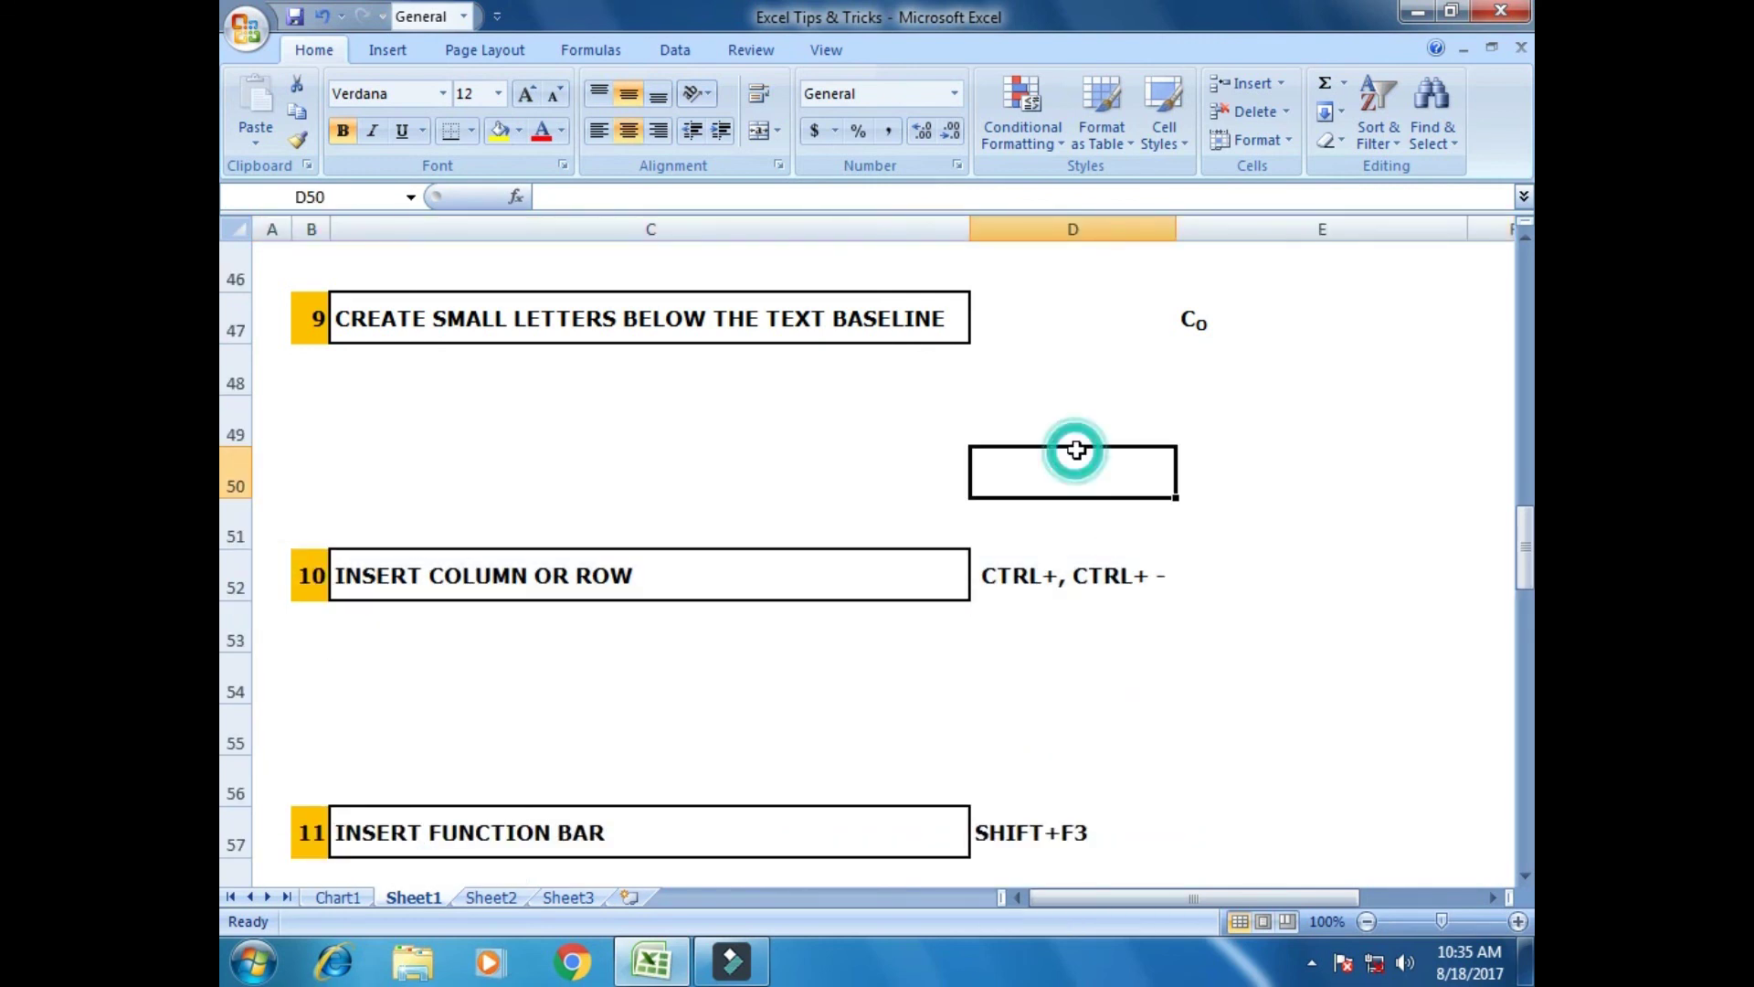
Open the Insert Function dialog for cell E57, beside tip 11, and search for SUMPRODUCT.
{"action": "scroll", "coordinate": [1077, 449], "scroll_direction": "down", "scroll_amount": 1}
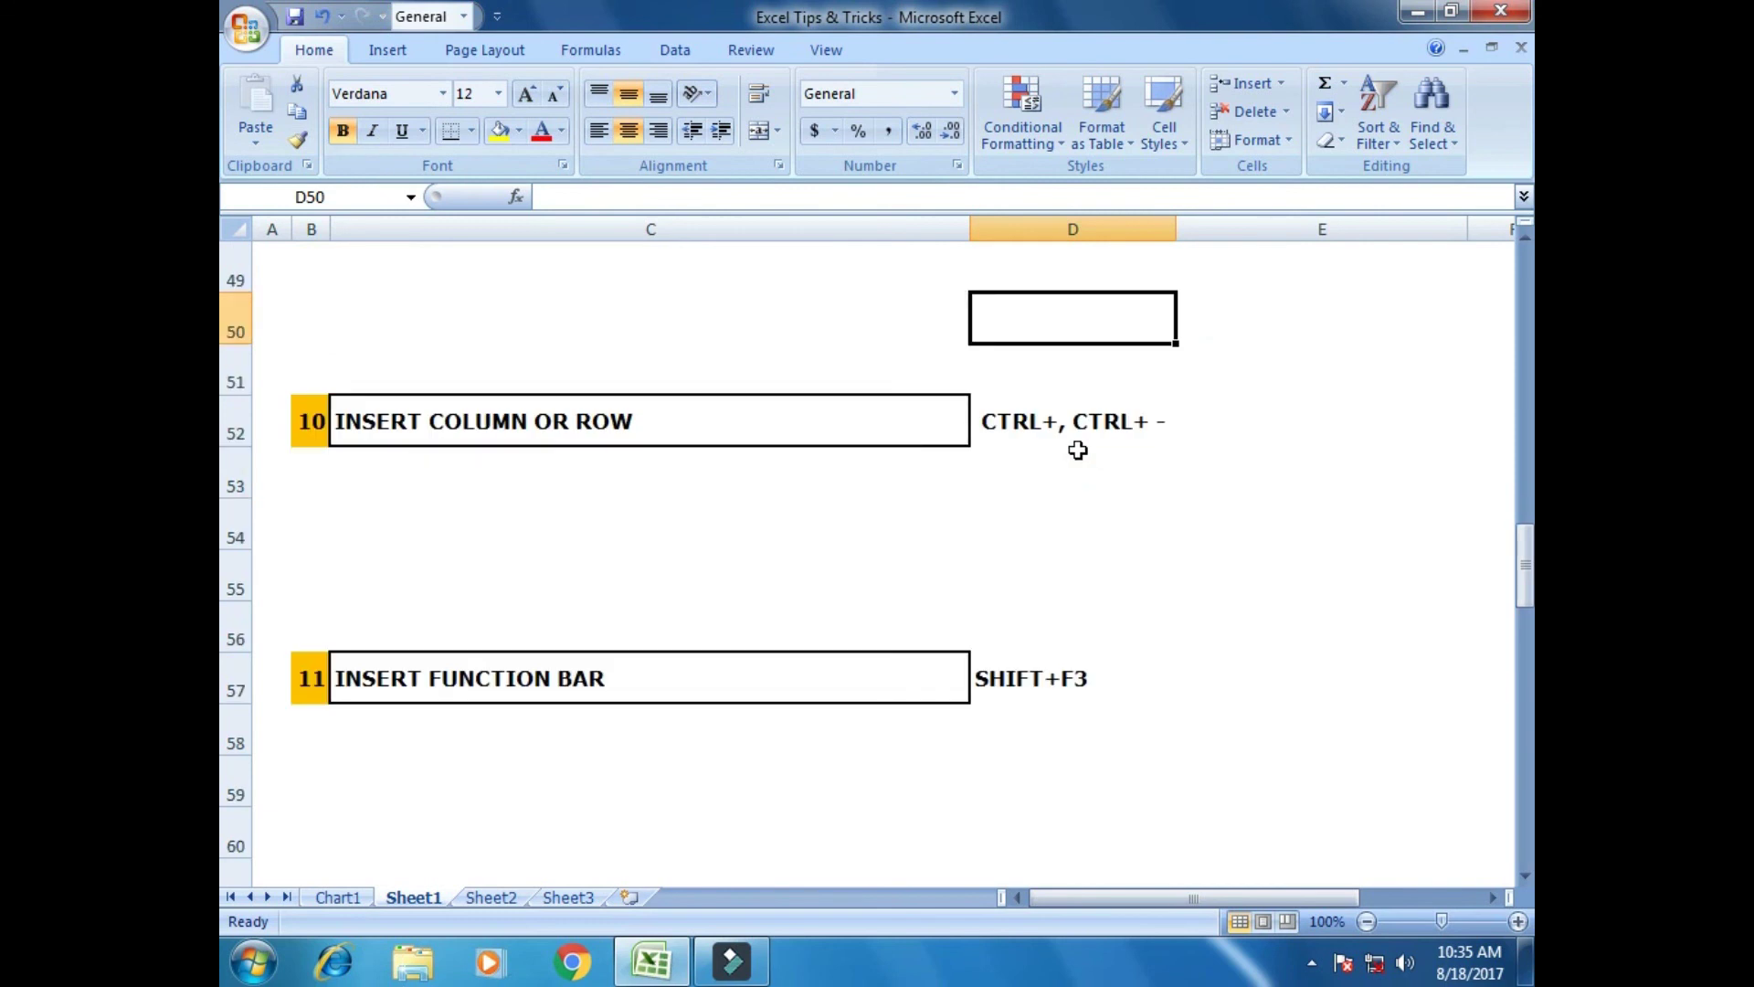
{"action": "scroll", "coordinate": [1079, 450], "scroll_direction": "down", "scroll_amount": 1}
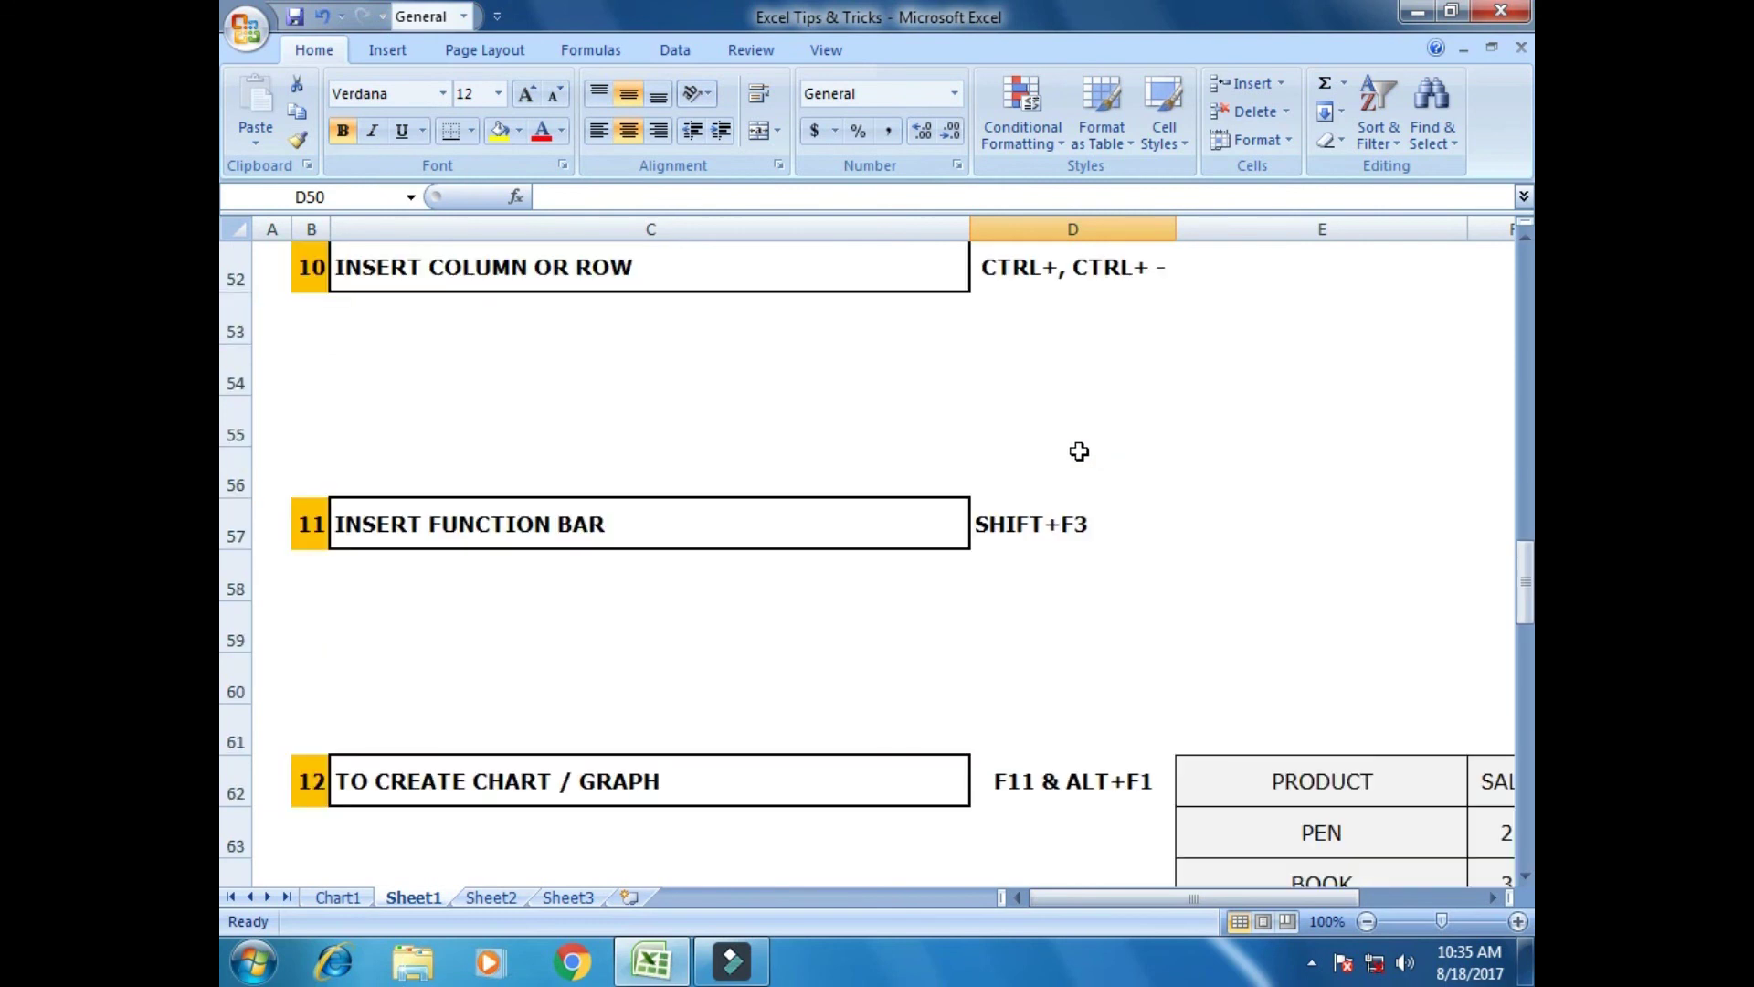
{"action": "left_click", "coordinate": [1078, 457]}
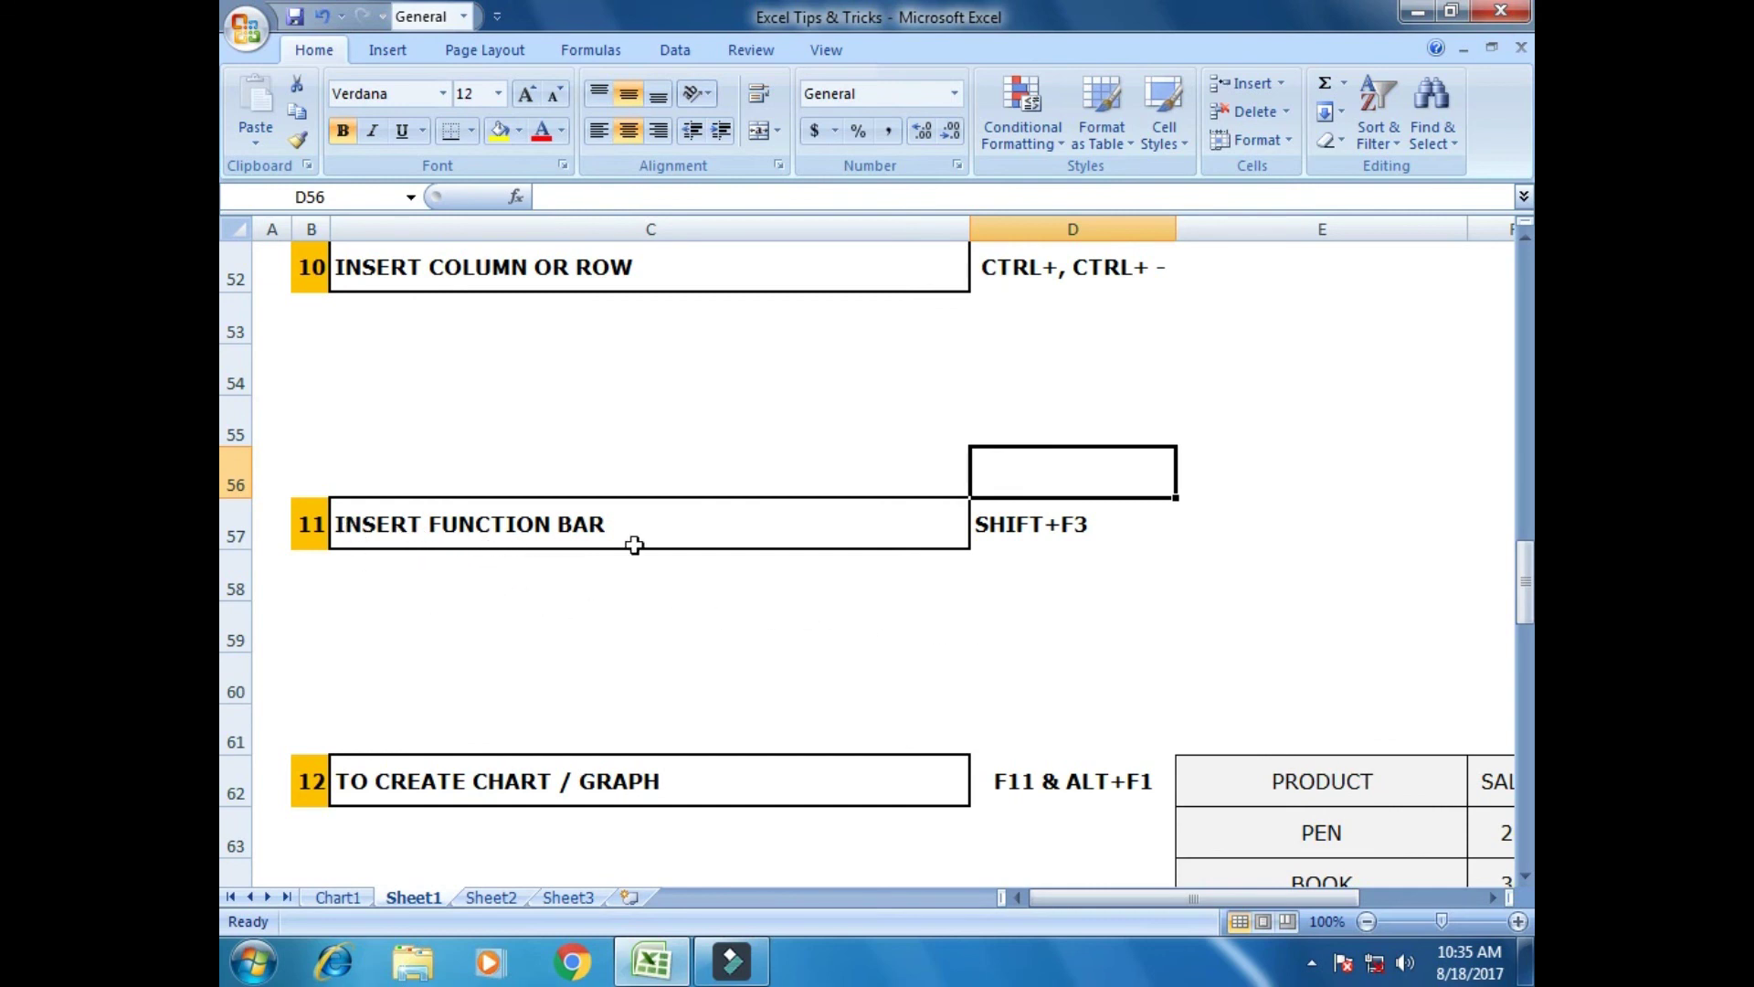
{"action": "left_click", "coordinate": [1266, 540]}
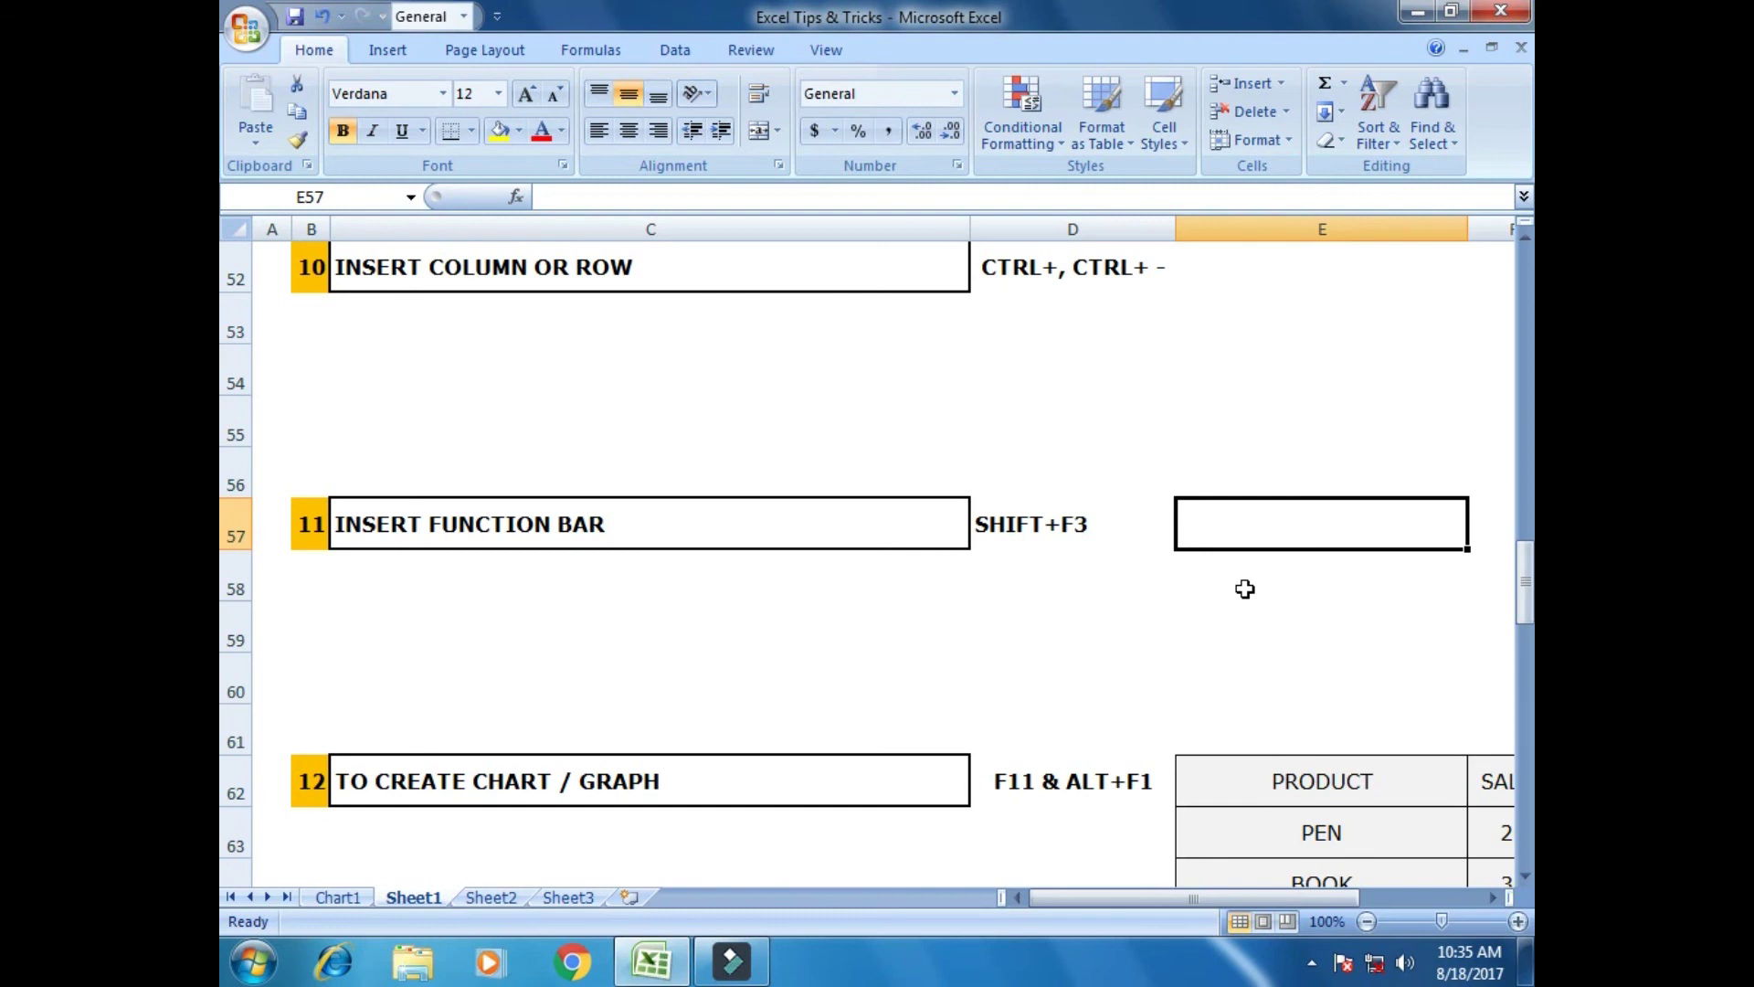
{"action": "key", "text": "shift+F3"}
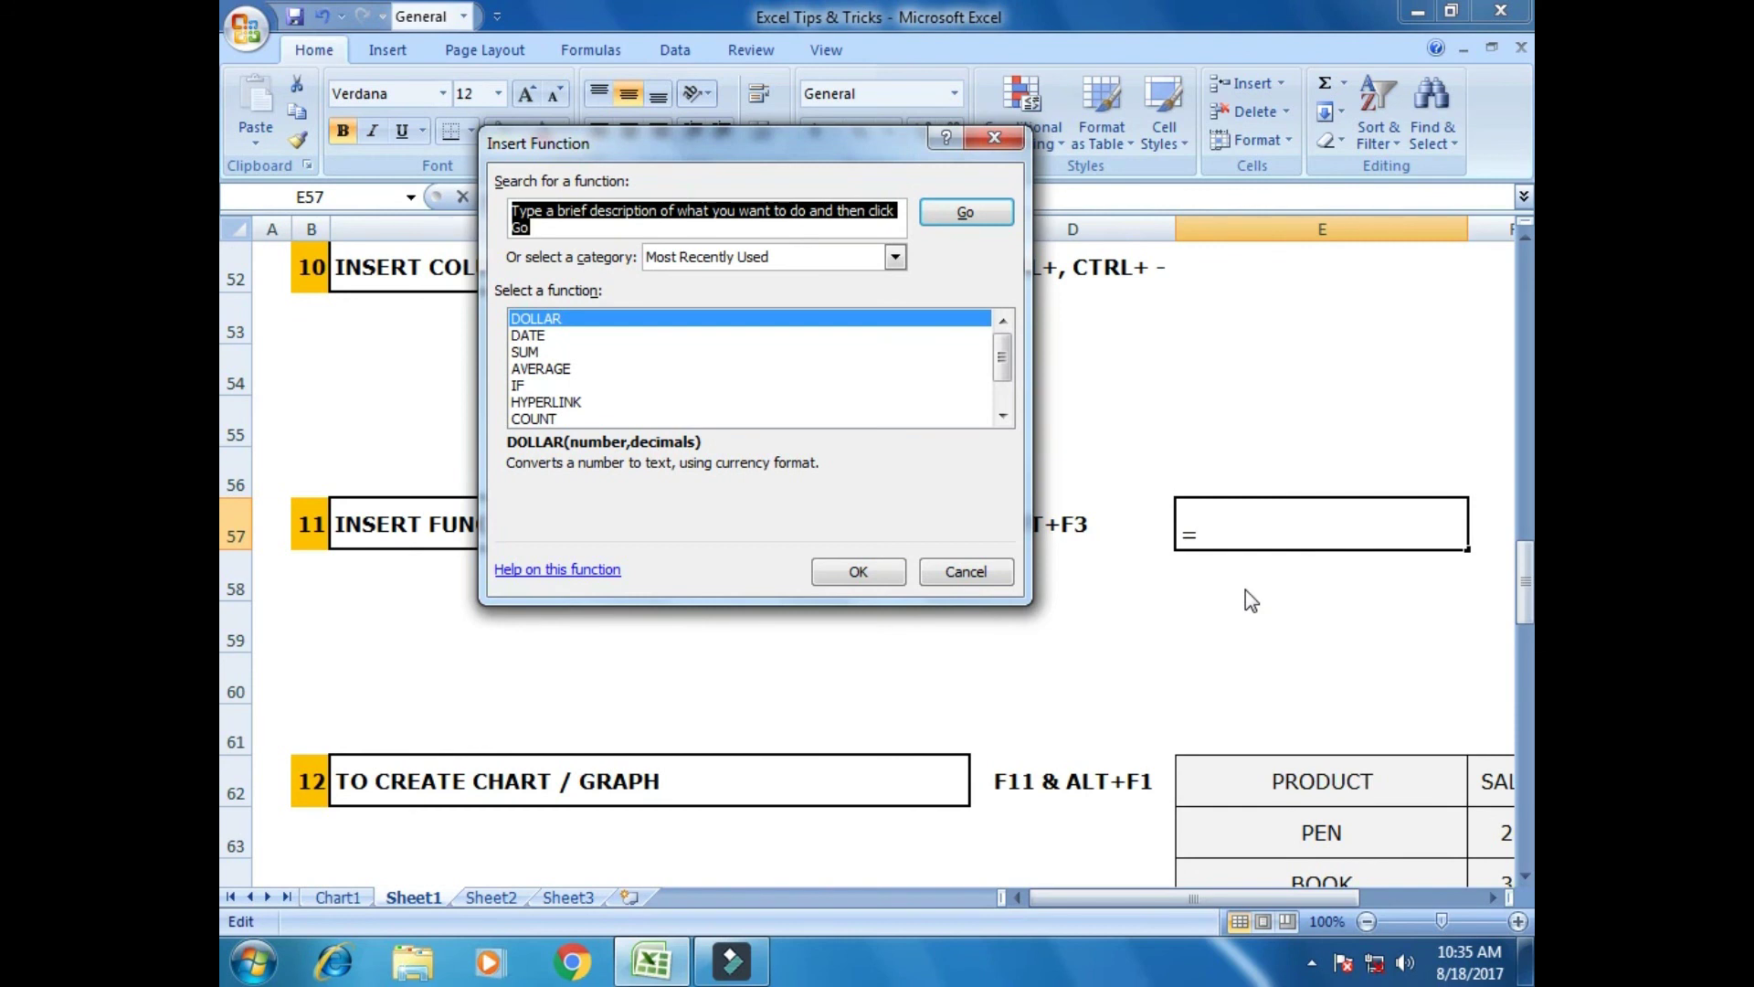
{"action": "type", "text": "SUMPRODUCT"}
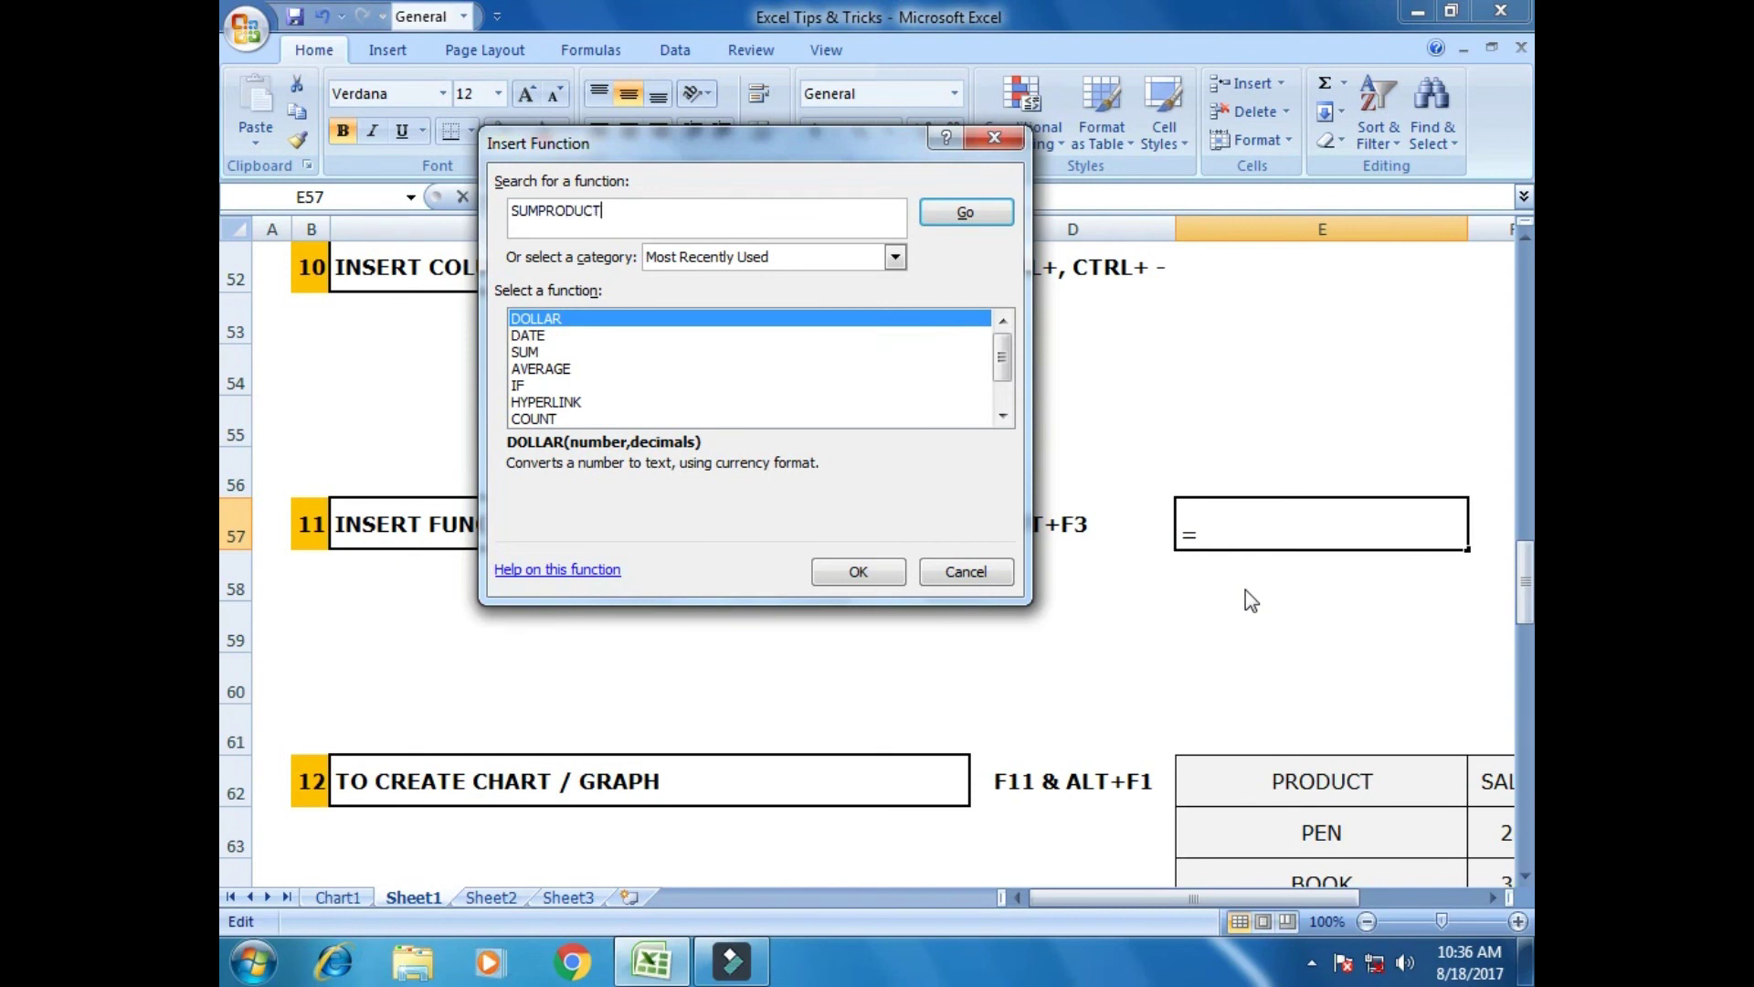
{"action": "key", "text": "Return"}
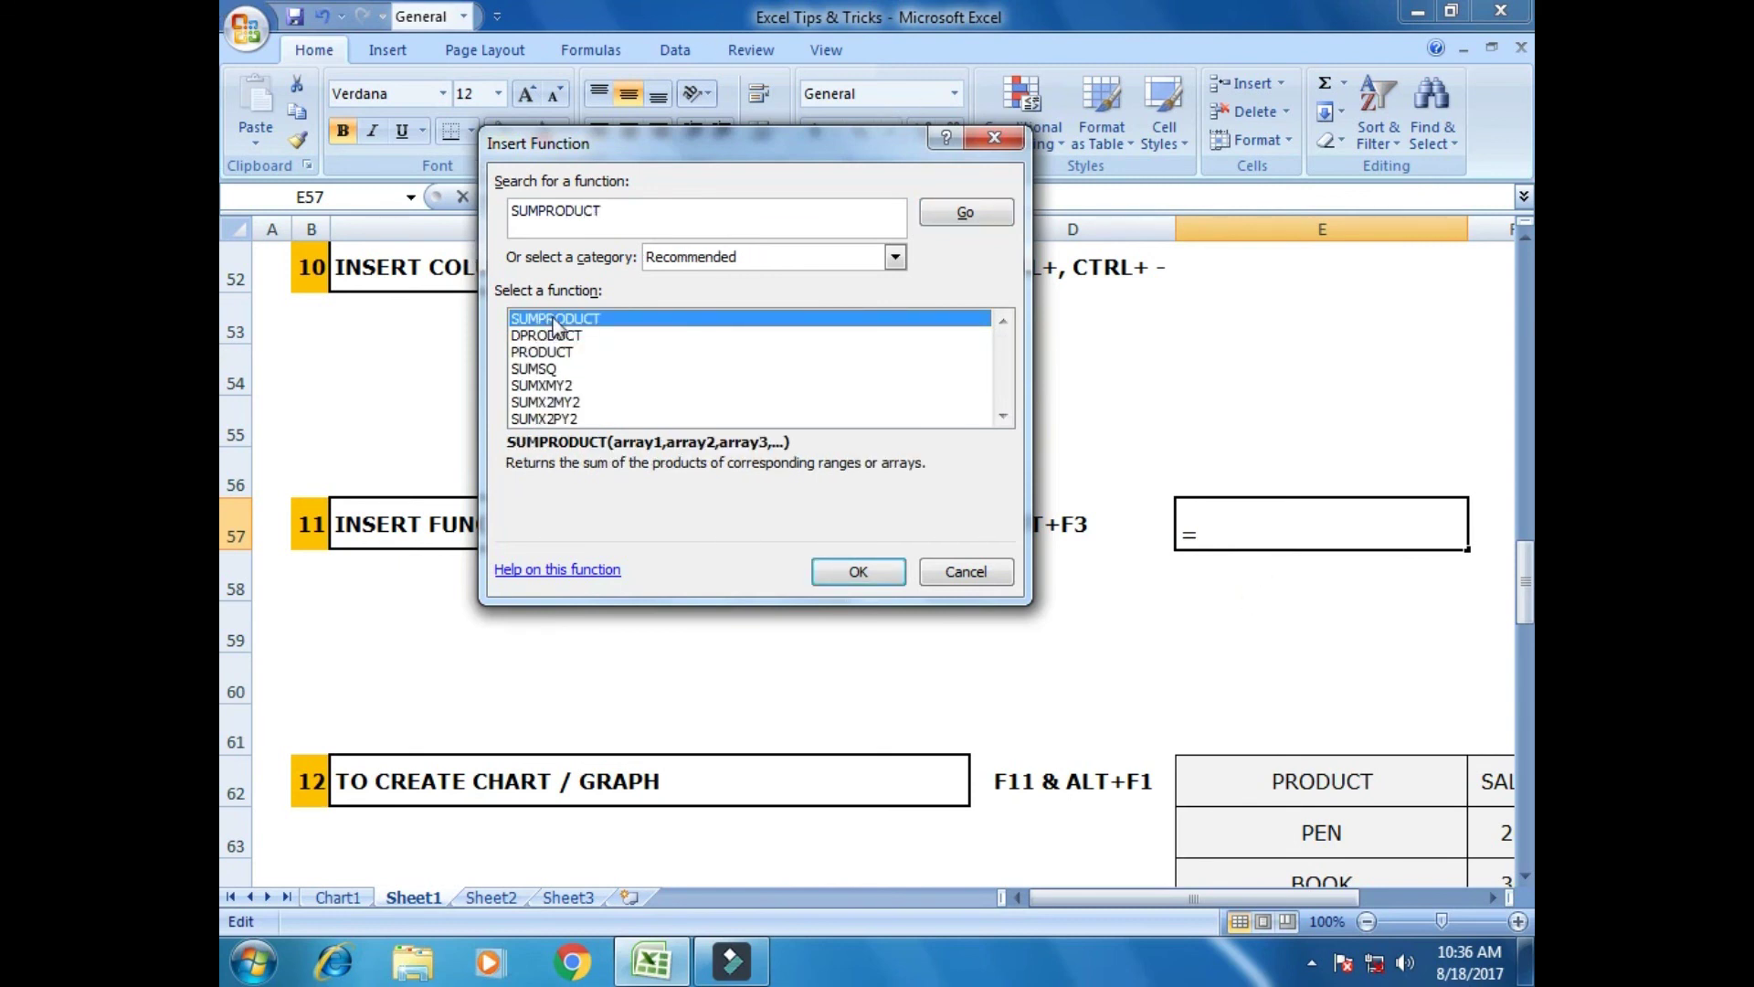
Search for the VLOOKUP function instead and close the Insert Function dialog without inserting anything.
{"action": "left_click_drag", "start_coordinate": [639, 212], "coordinate": [510, 205]}
{"action": "type", "text": "VLOOKUP"}
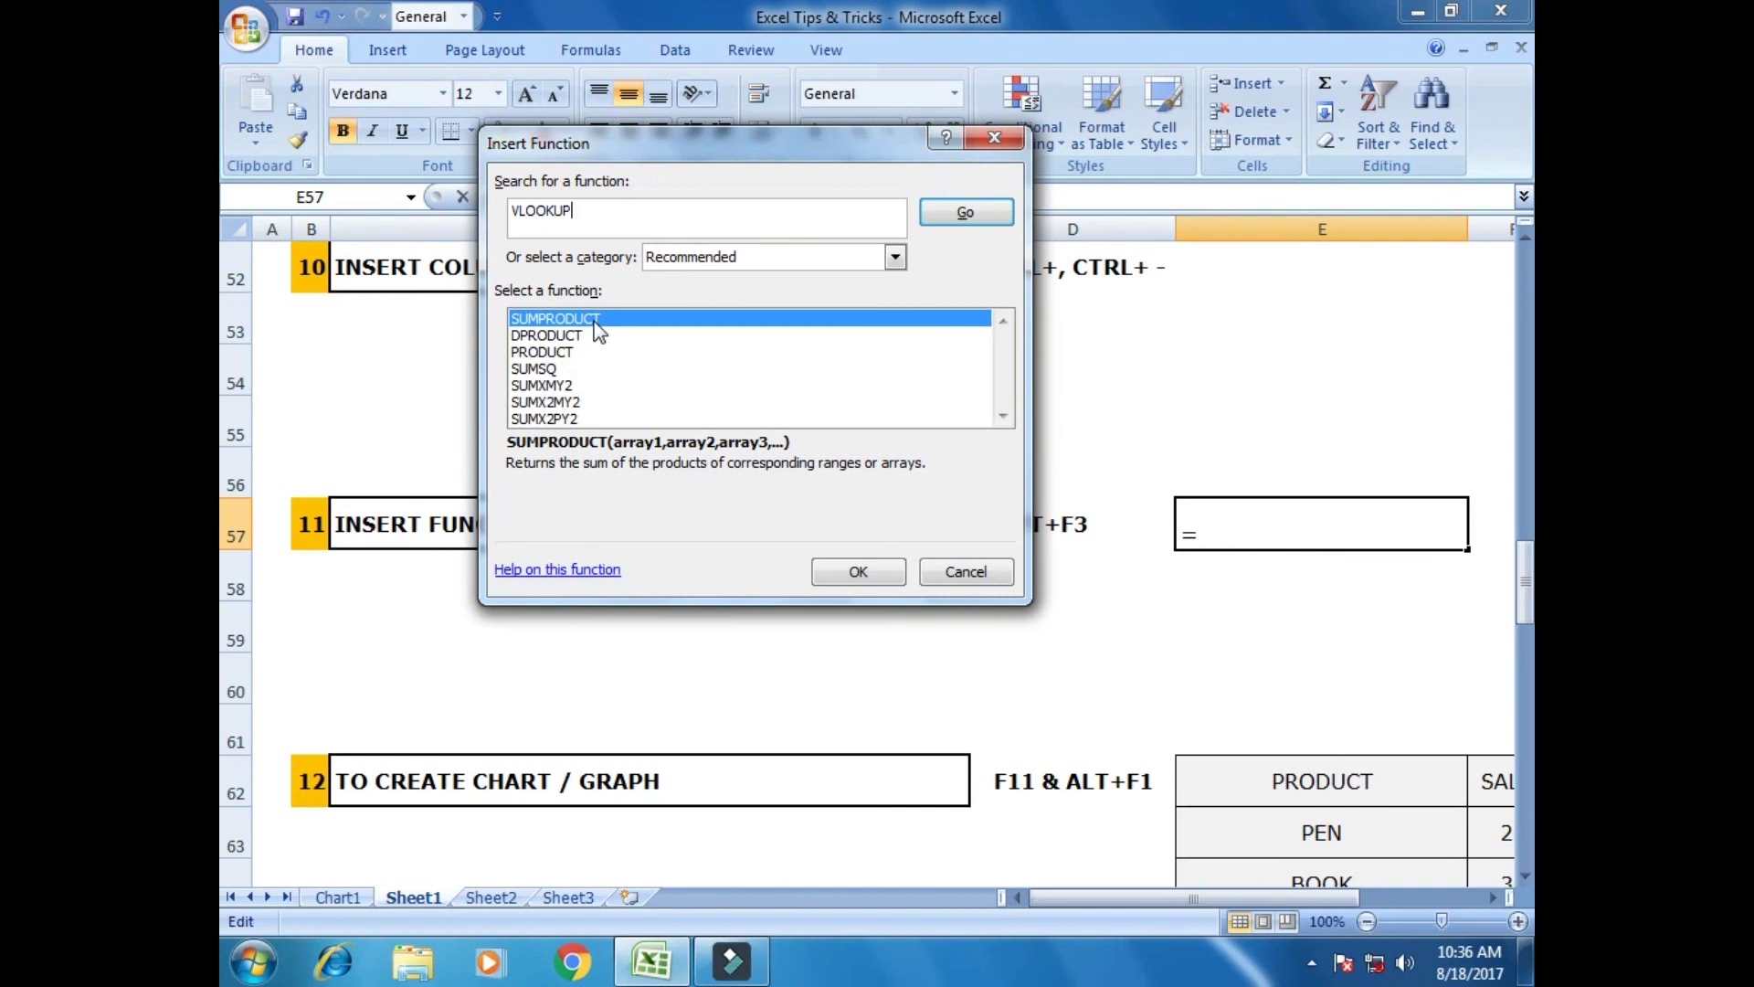
{"action": "key", "text": "Return"}
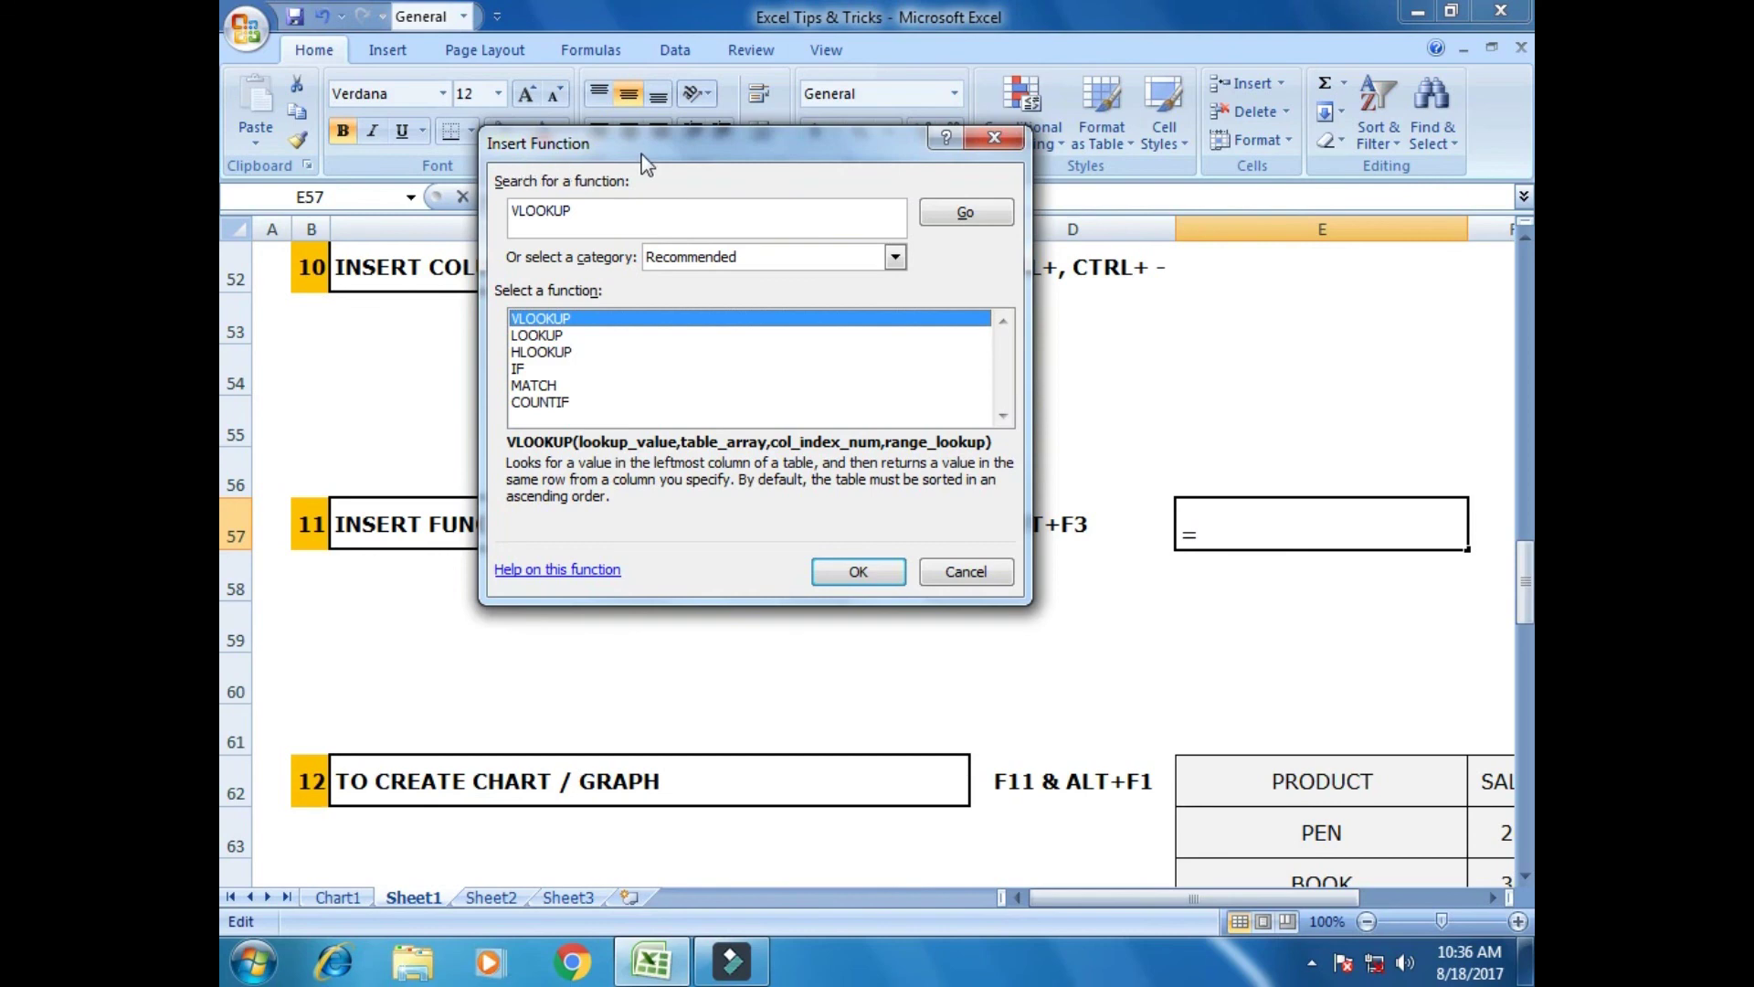
{"action": "left_click", "coordinate": [966, 576]}
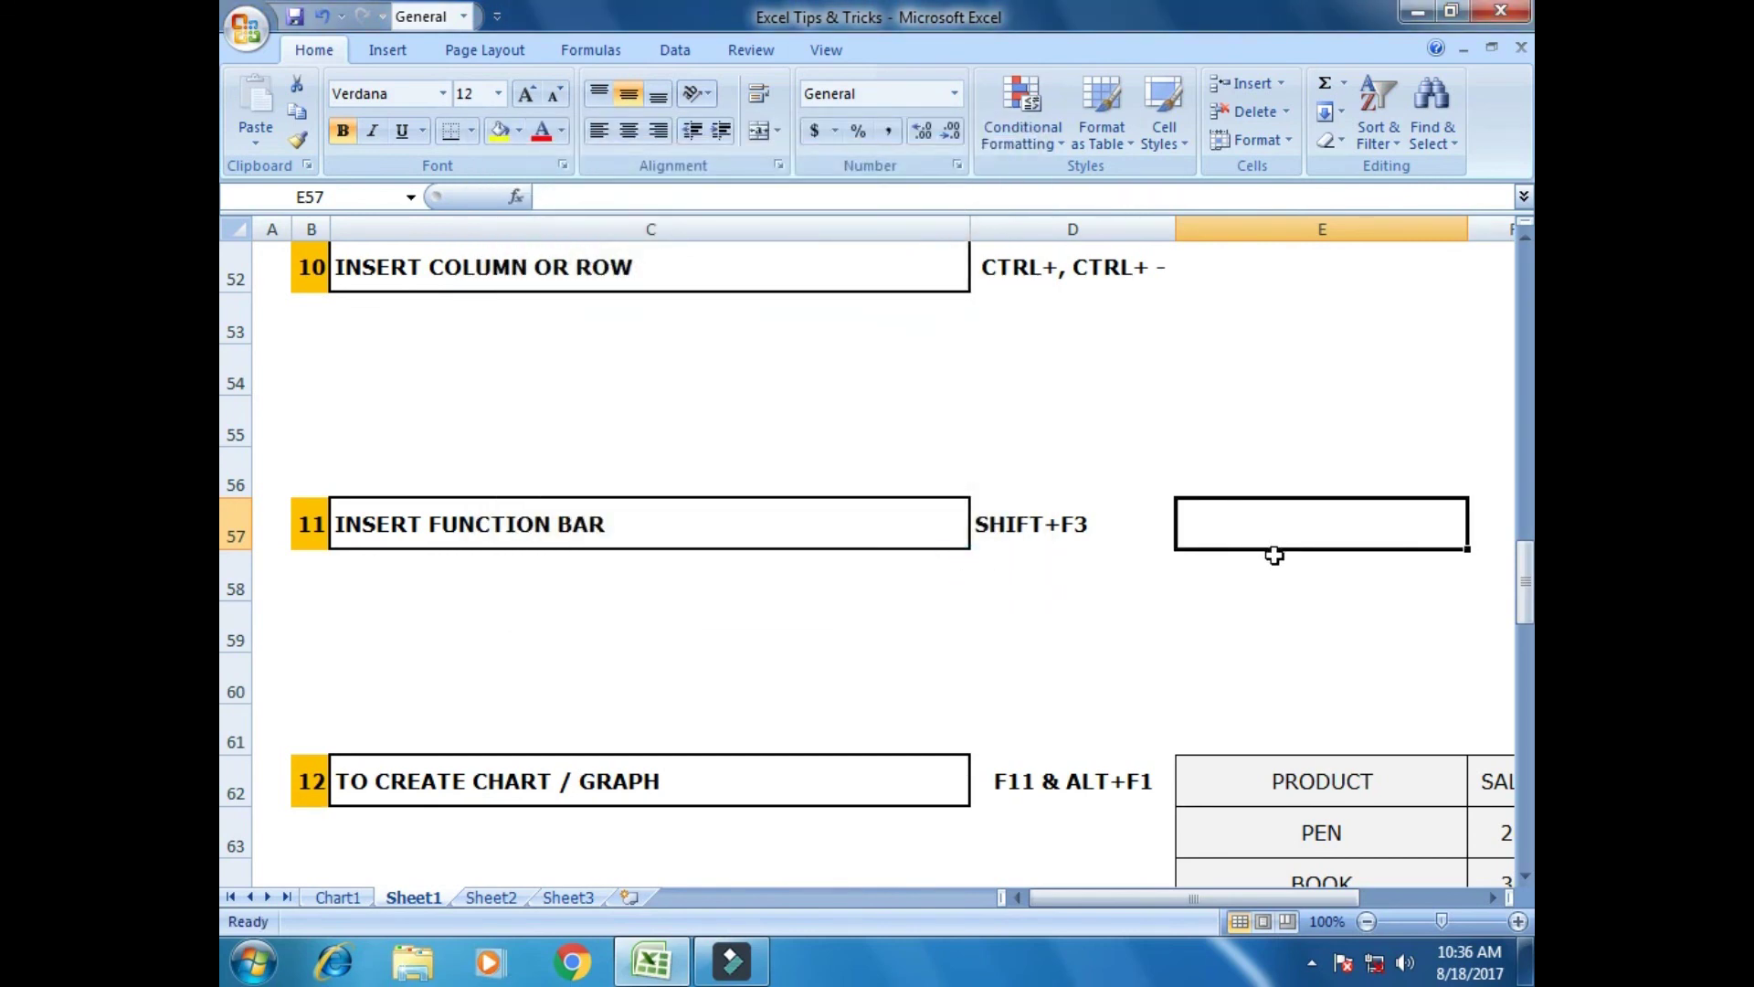
Create an embedded column chart from the product sales table in E62:F65, place it beside the table and delete it again.
{"action": "scroll", "coordinate": [1273, 555], "scroll_direction": "down", "scroll_amount": 1}
{"action": "scroll", "coordinate": [1273, 557], "scroll_direction": "down", "scroll_amount": 1}
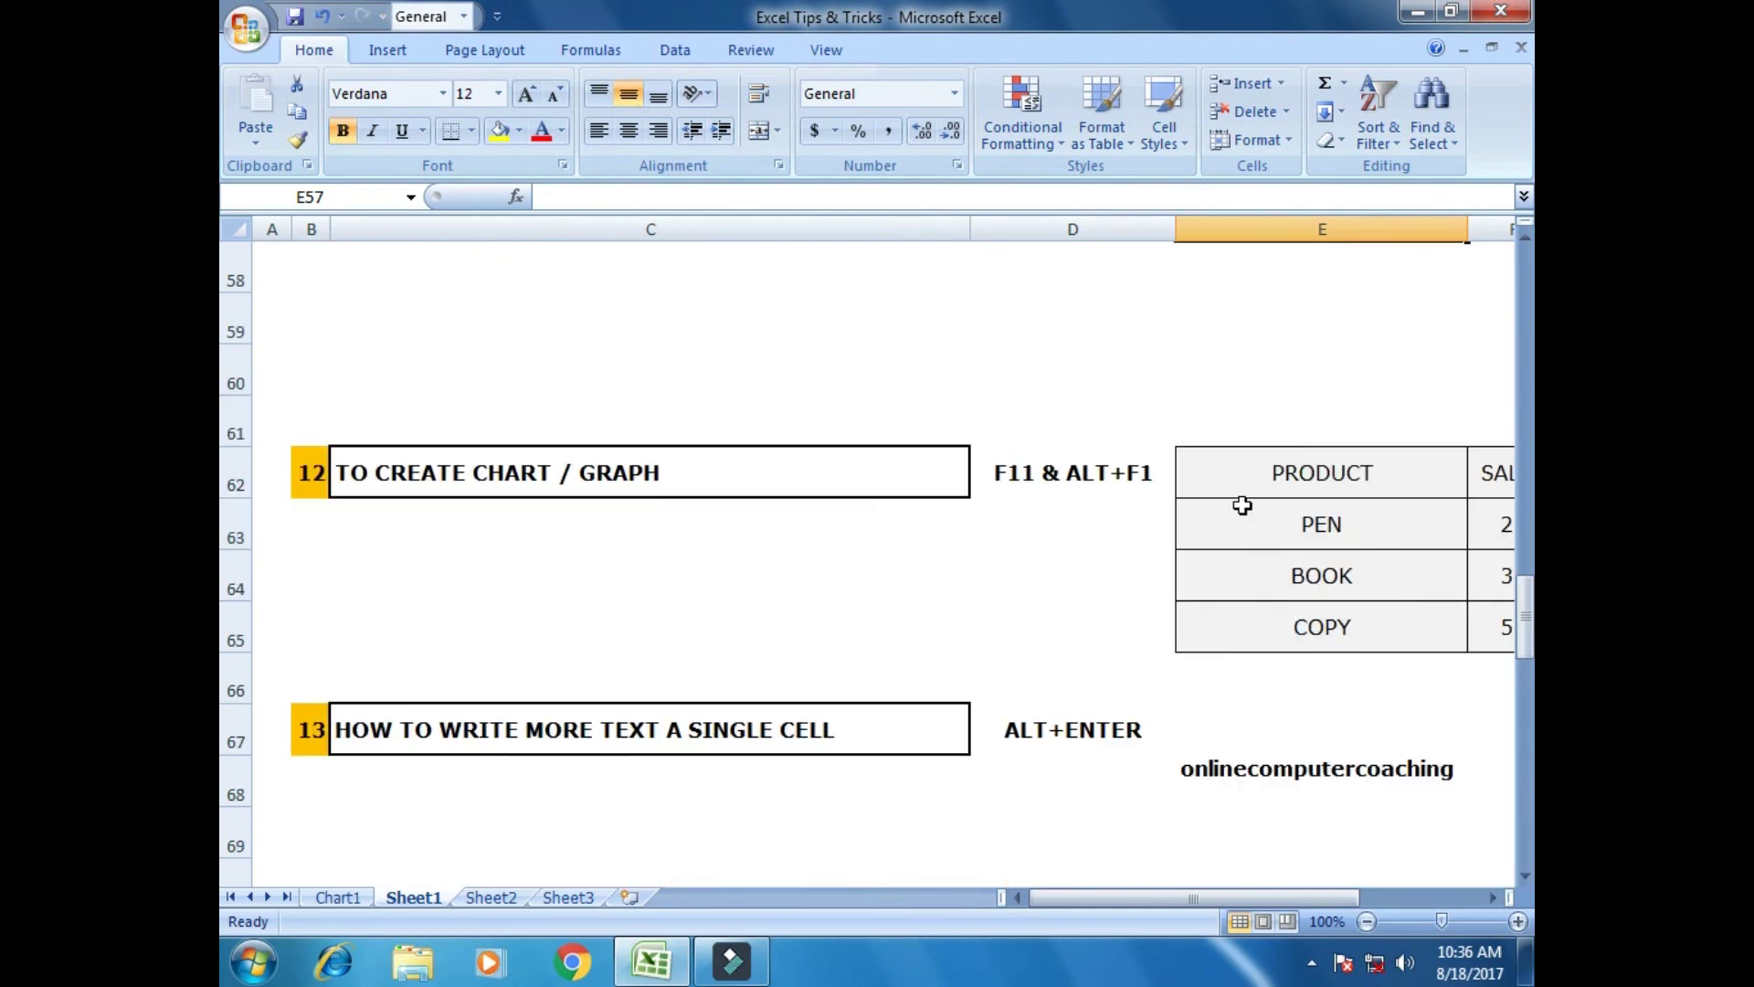
{"action": "left_click", "coordinate": [1195, 337]}
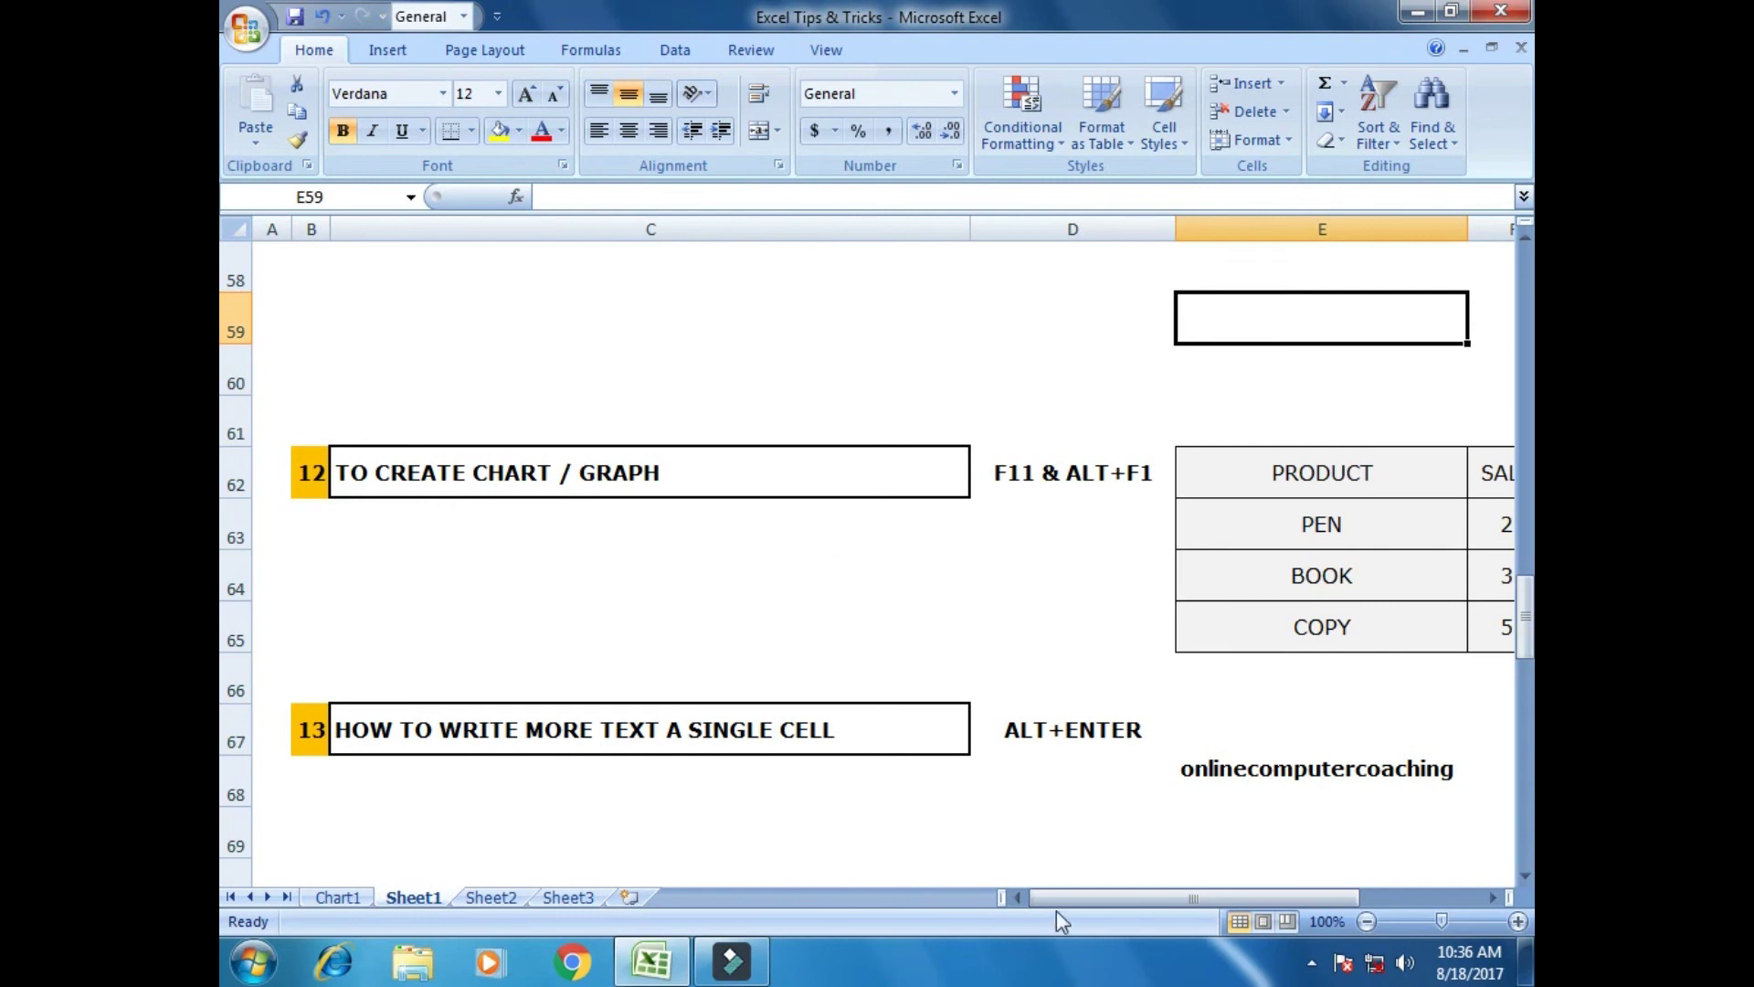
{"action": "left_click_drag", "start_coordinate": [1076, 900], "coordinate": [1154, 879]}
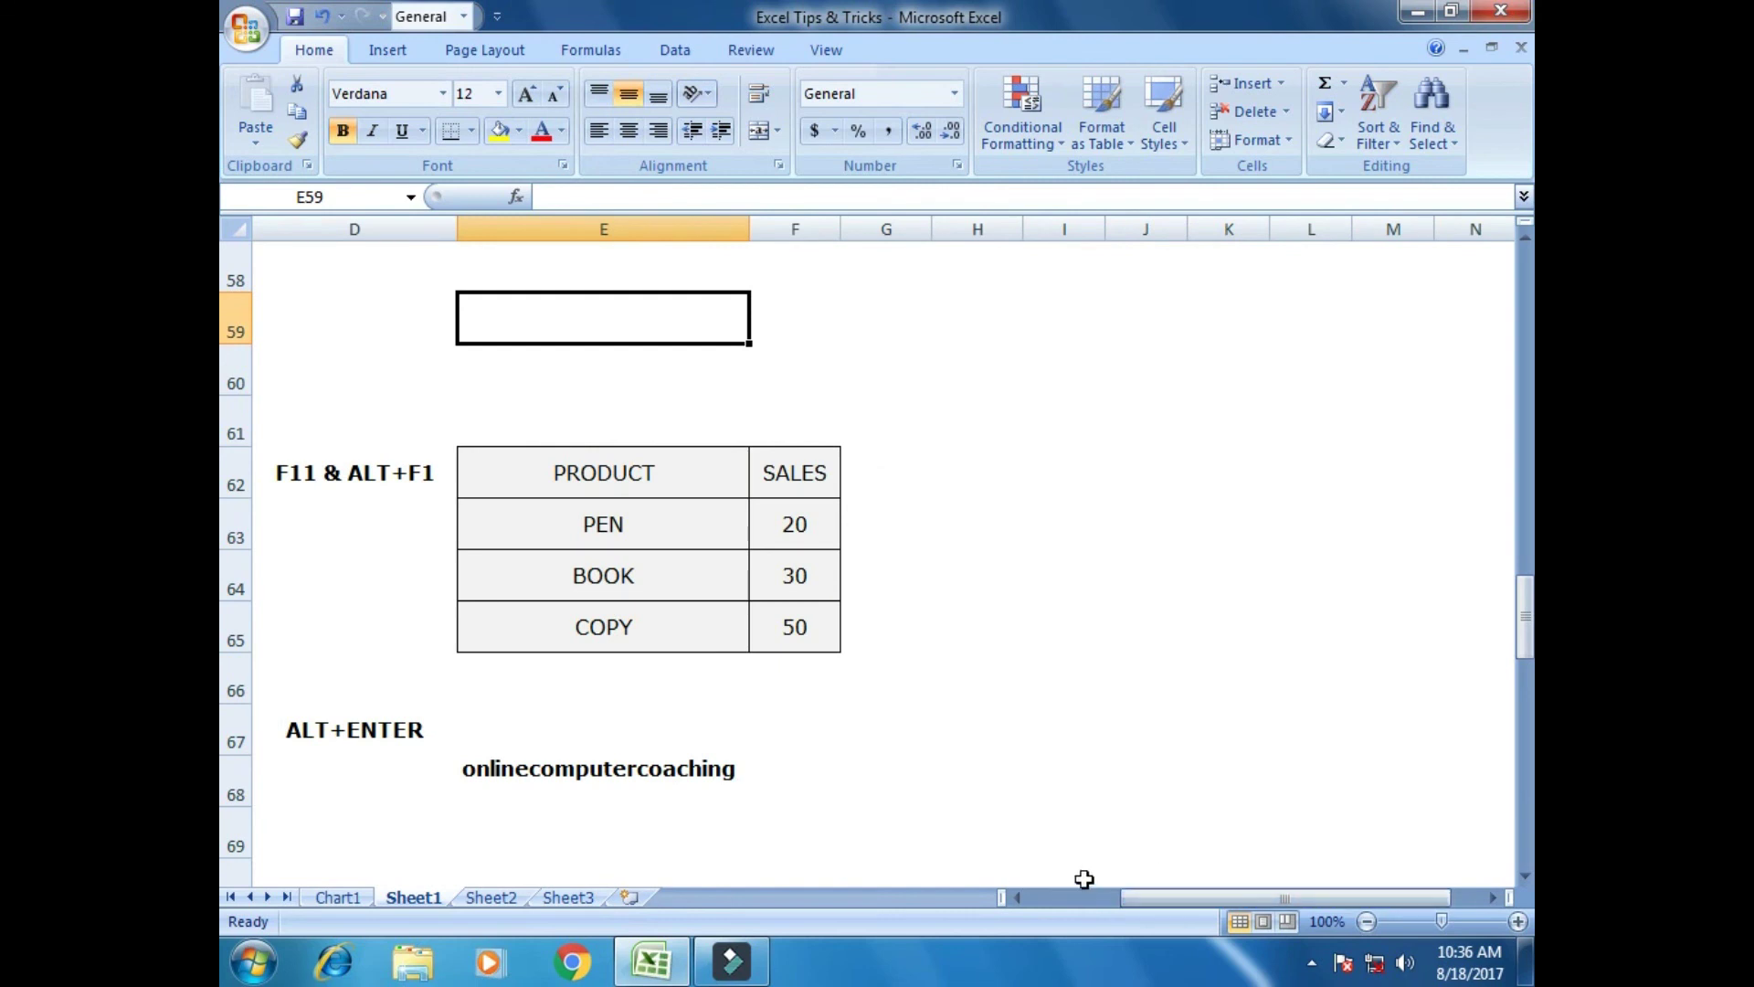
{"action": "left_click_drag", "start_coordinate": [604, 473], "coordinate": [827, 628]}
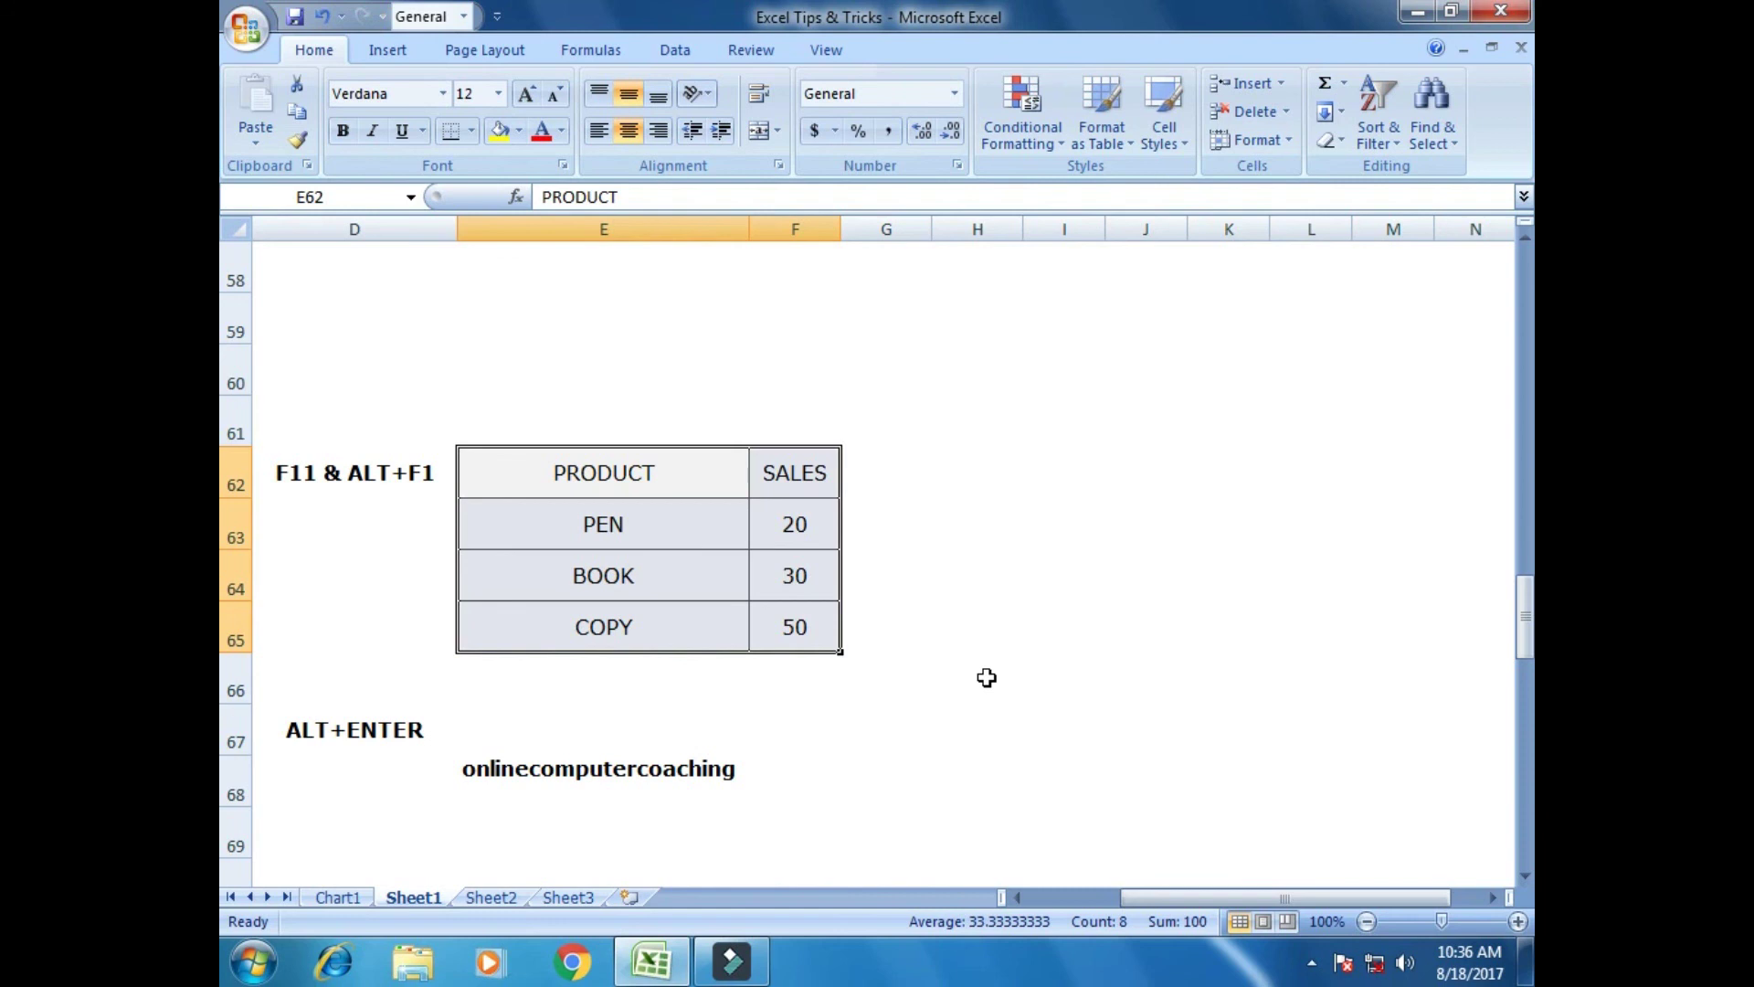
{"action": "key", "text": "alt+F1"}
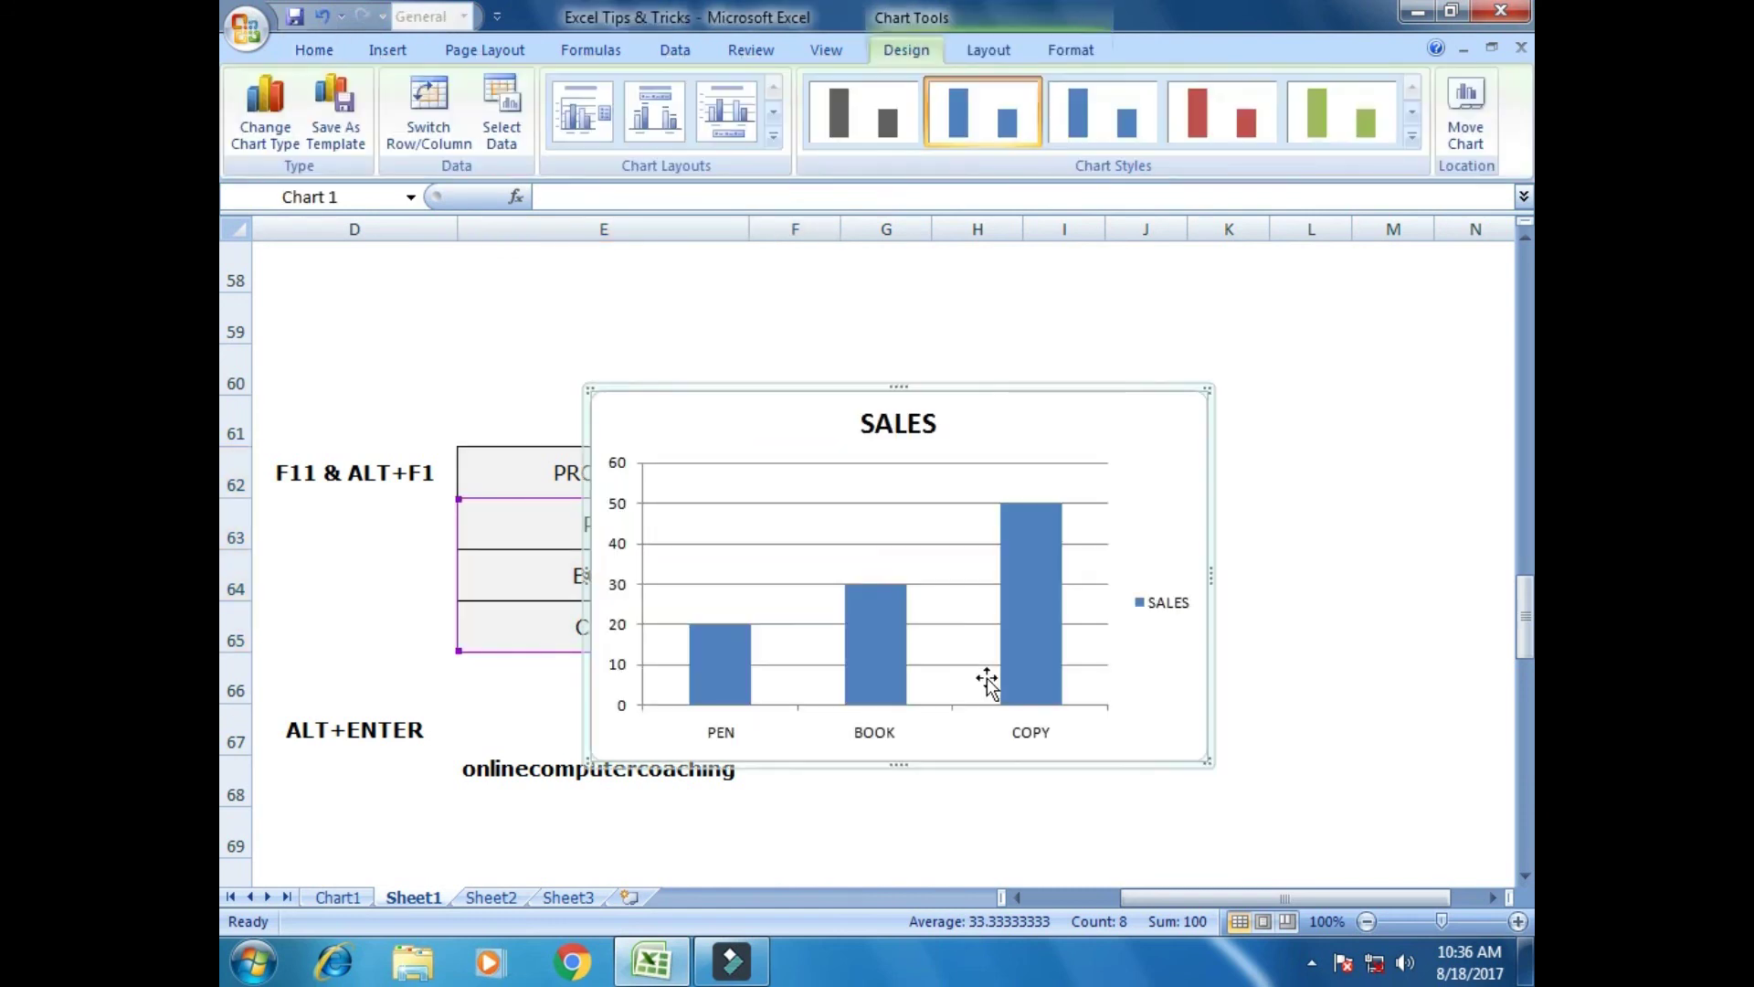
{"action": "left_click_drag", "start_coordinate": [967, 390], "coordinate": [1228, 357]}
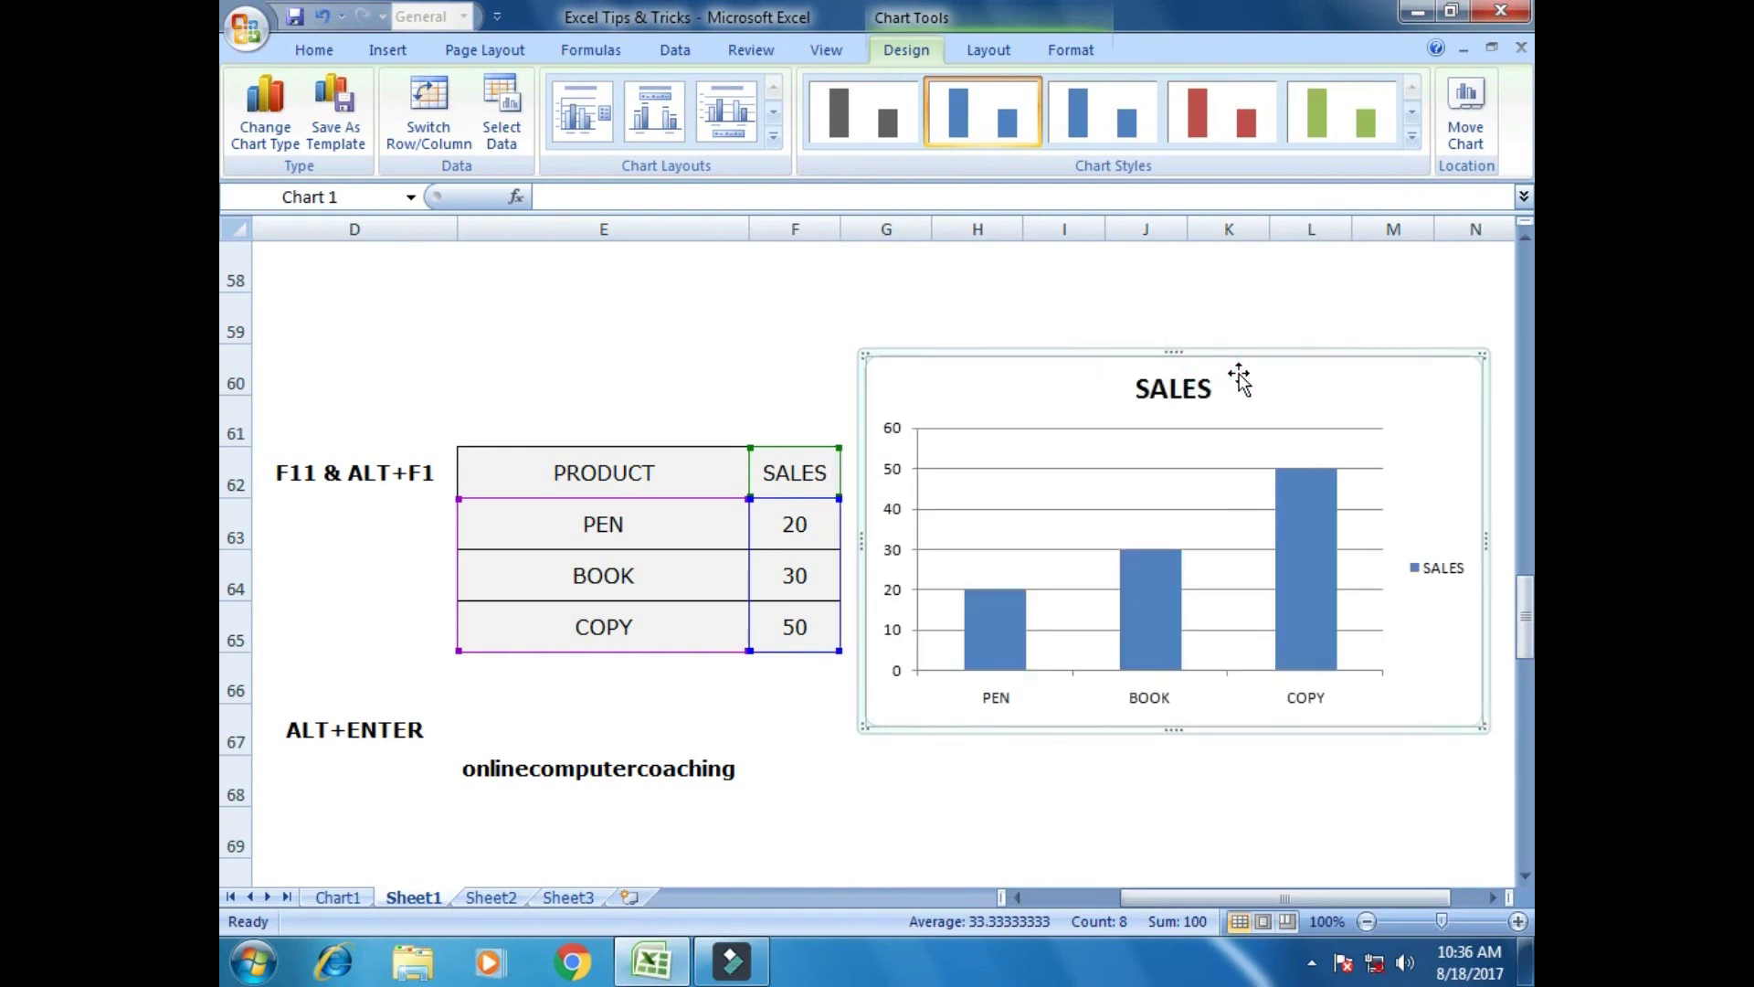
{"action": "key", "text": "Delete"}
{"action": "left_click", "coordinate": [1141, 408]}
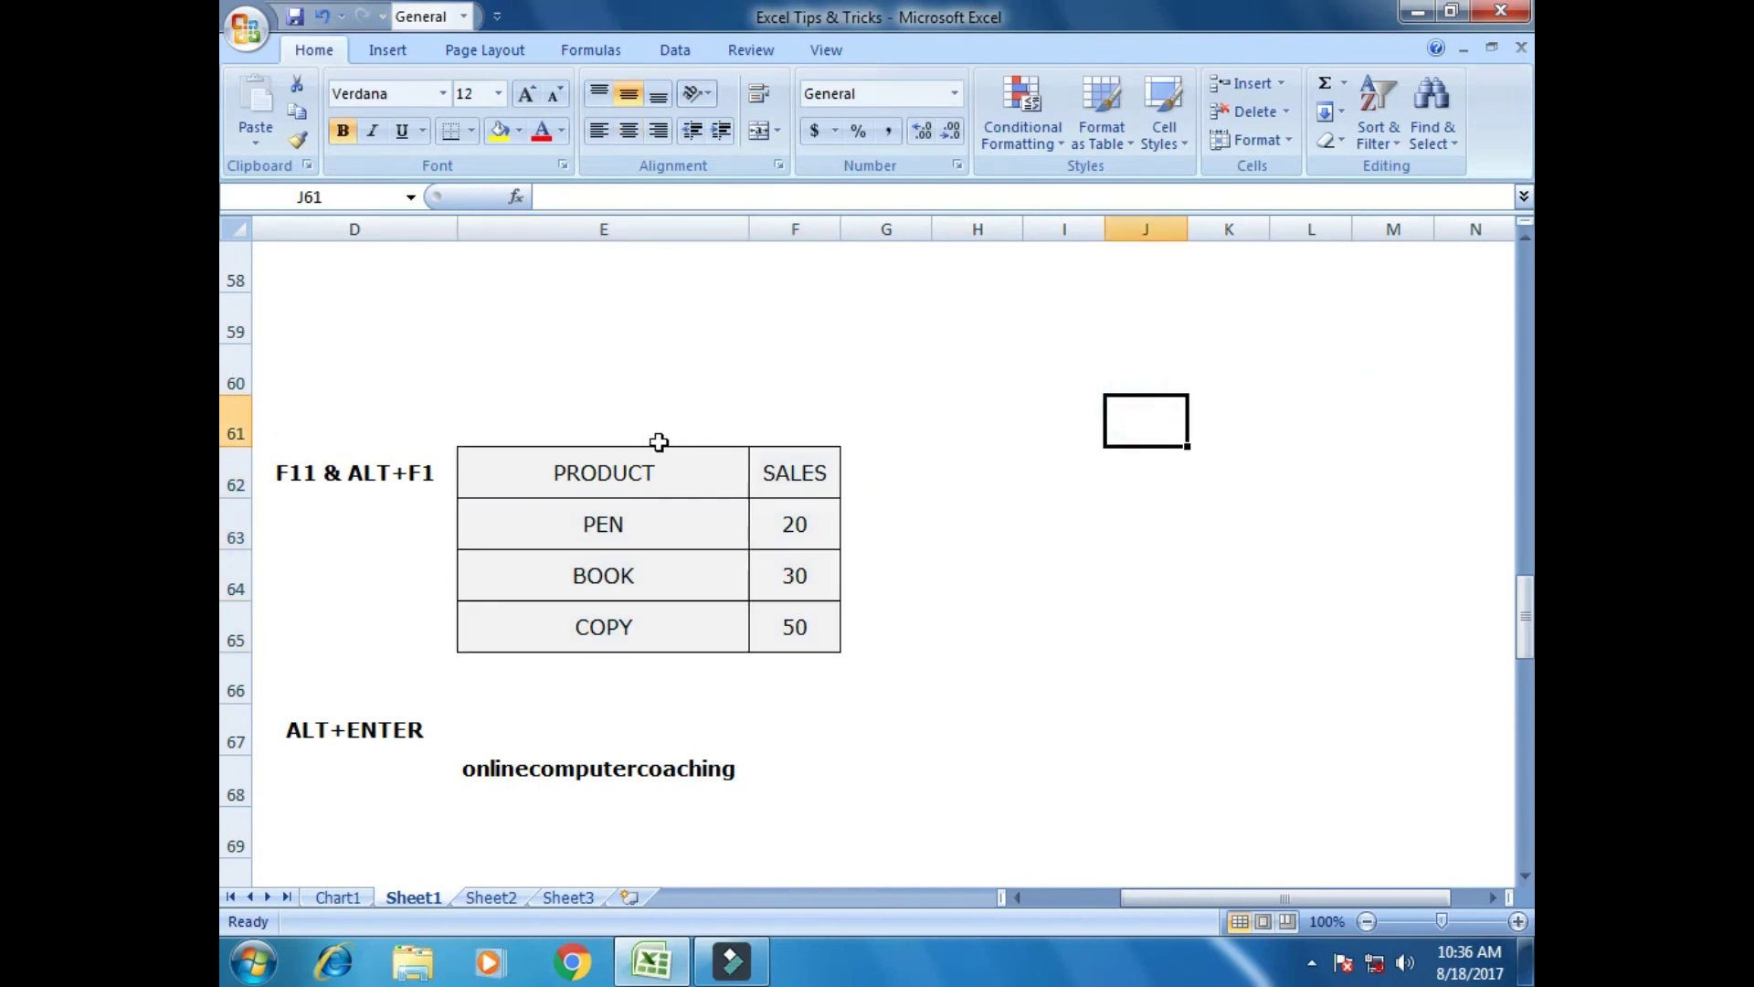
Create a chart on its own sheet from the product sales table in E62:F65 and return to Sheet1.
{"action": "left_click_drag", "start_coordinate": [596, 487], "coordinate": [797, 617]}
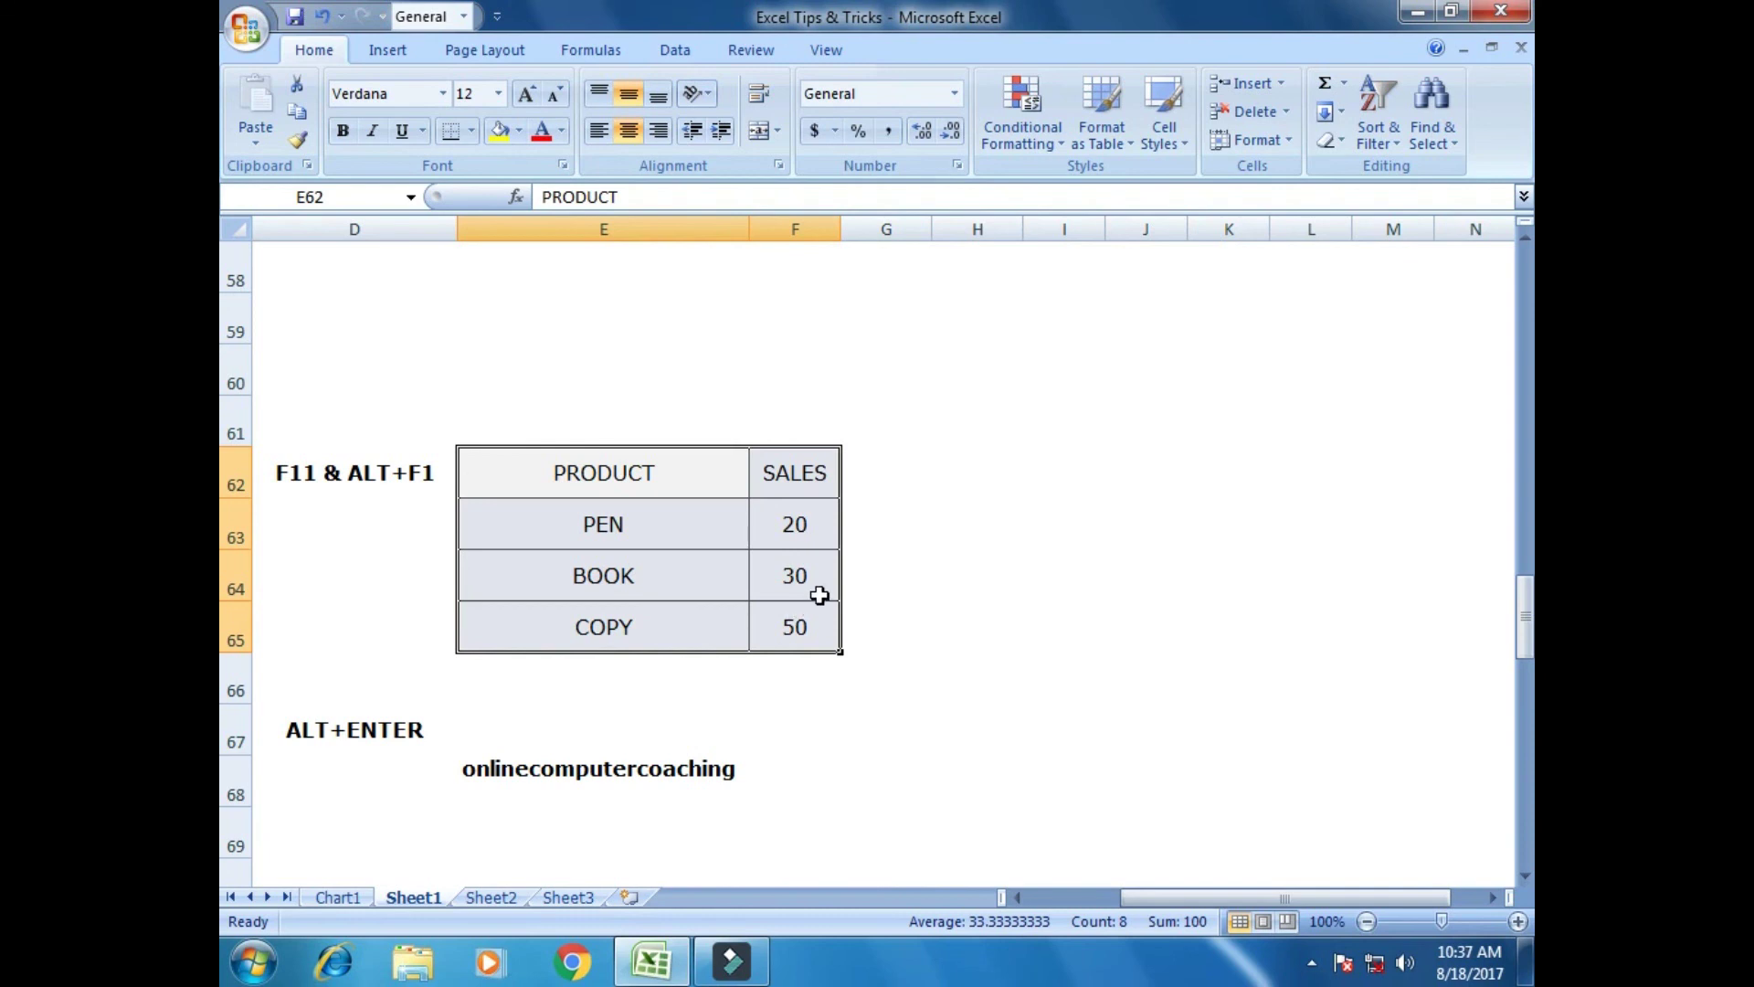
{"action": "key", "text": "F11"}
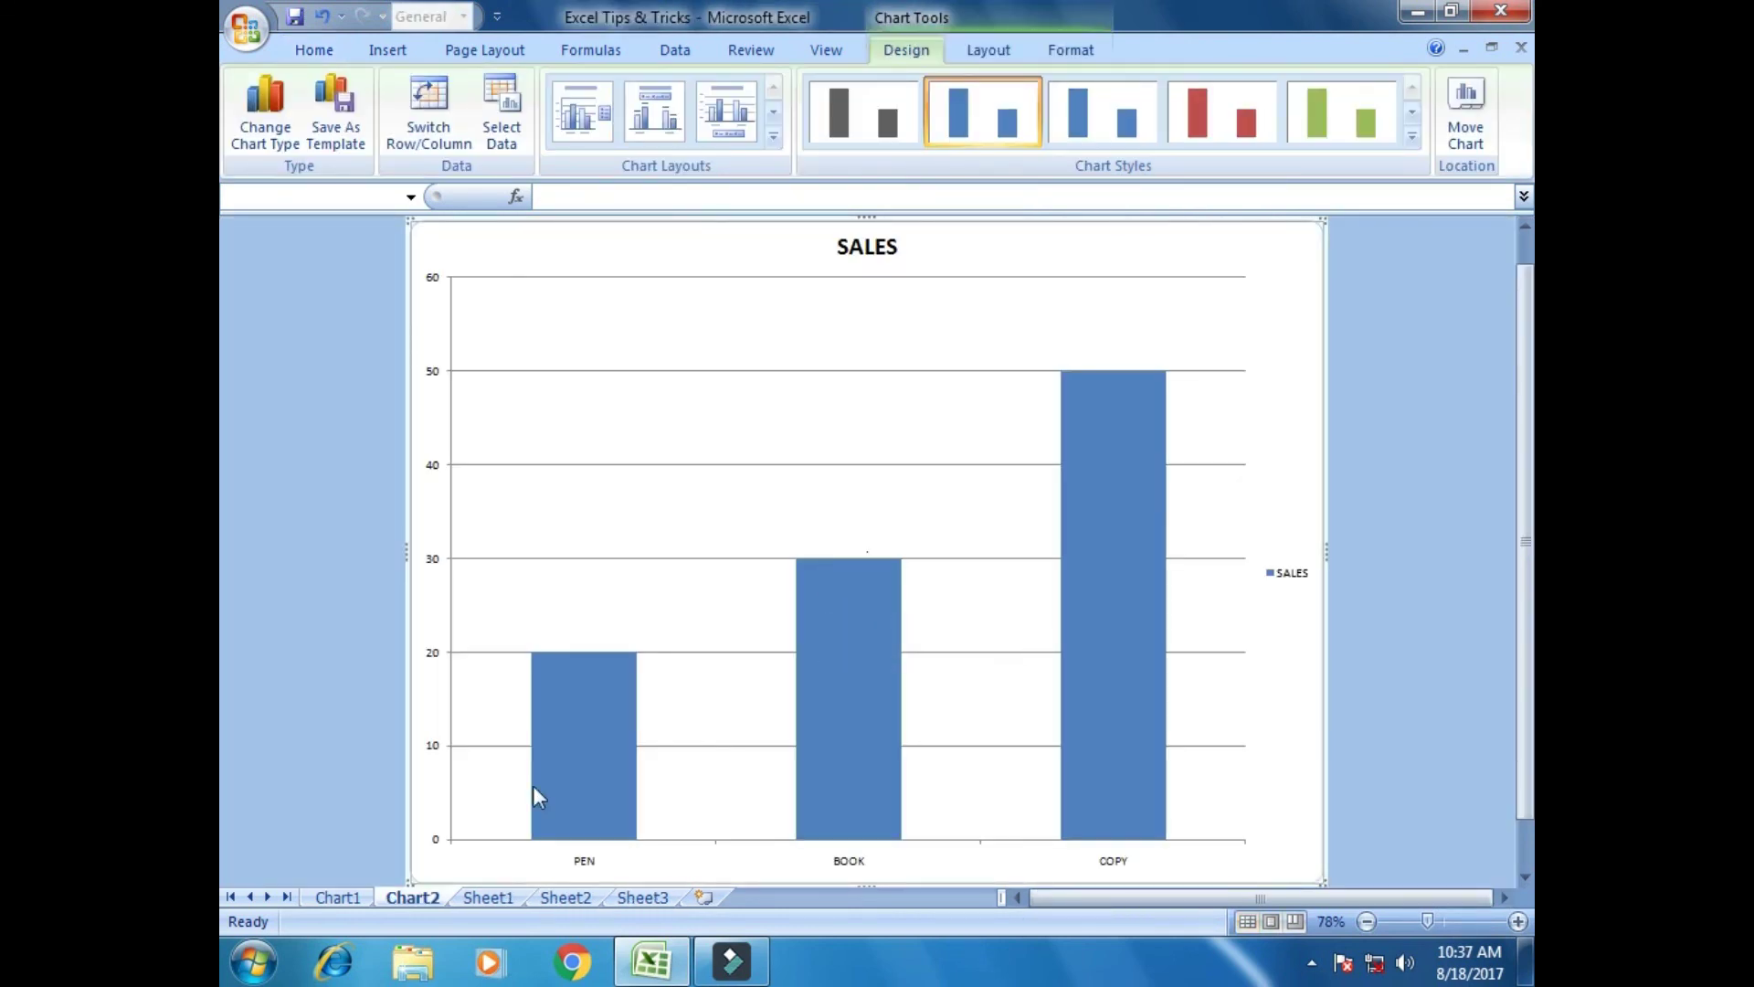
{"action": "left_click", "coordinate": [501, 901]}
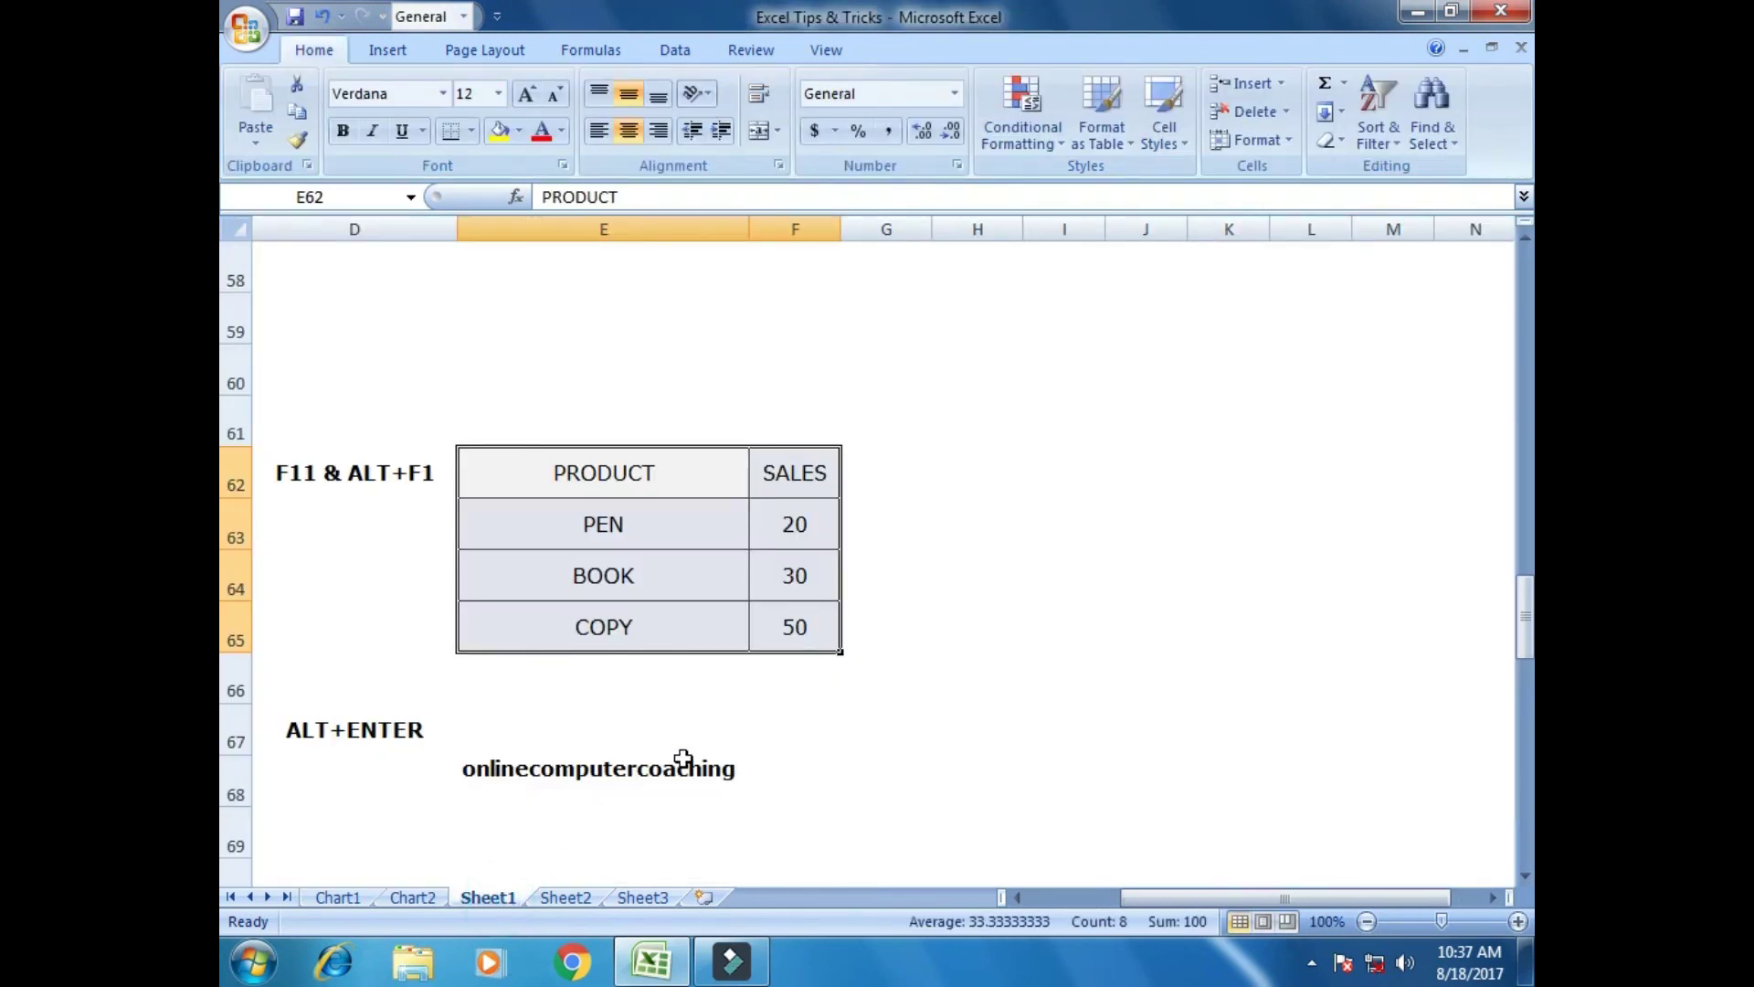
{"action": "left_click", "coordinate": [828, 726]}
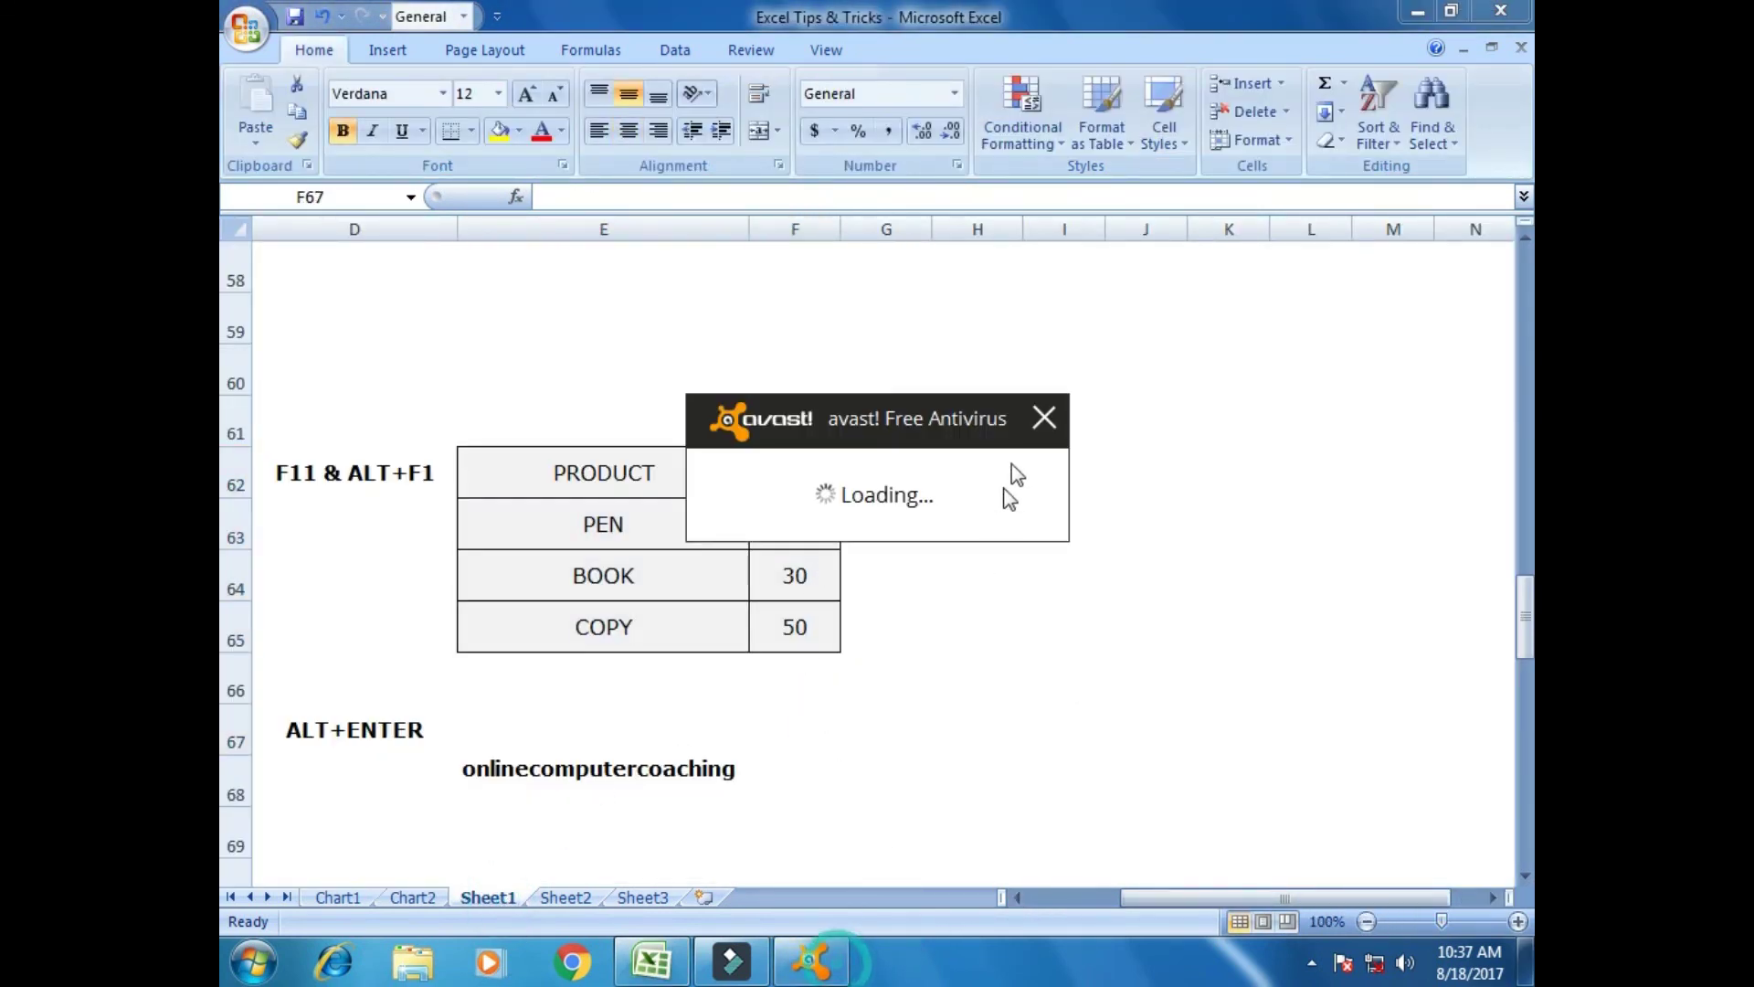
{"action": "left_click", "coordinate": [1039, 418]}
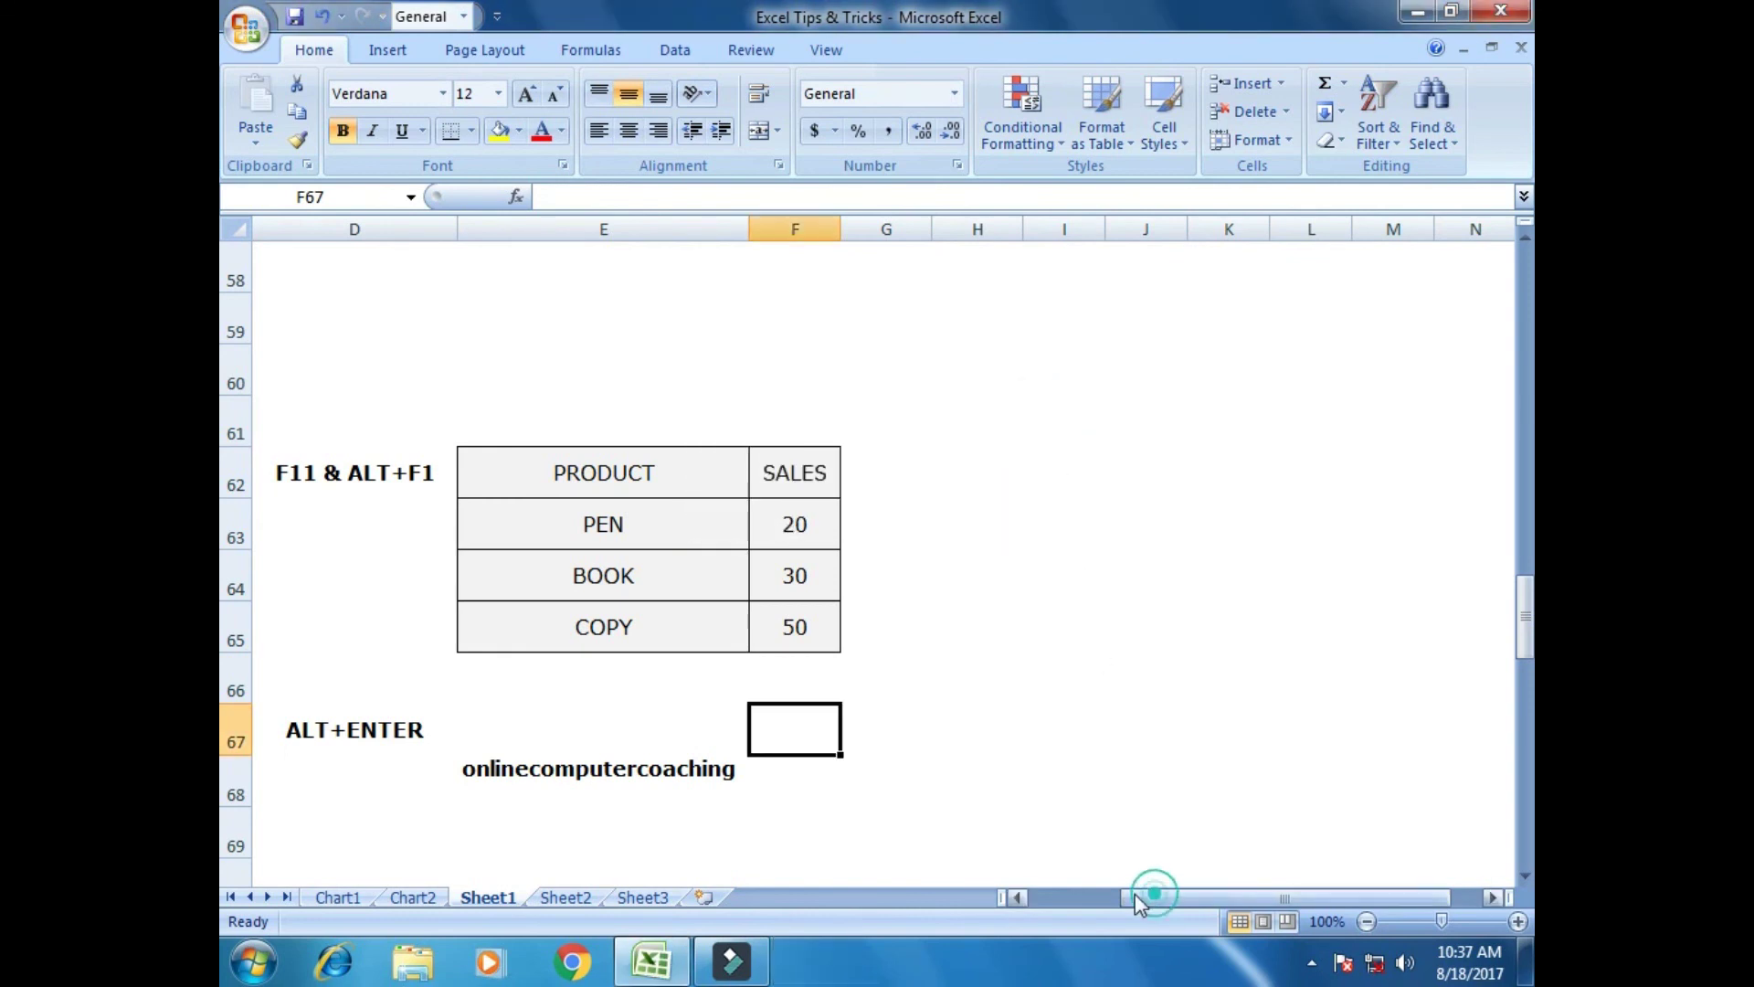
Add a line break after "onlinecomputercoaching" in cell E68, under tip 13, and enter the person's full name on the second line.
{"action": "left_click", "coordinate": [1081, 896]}
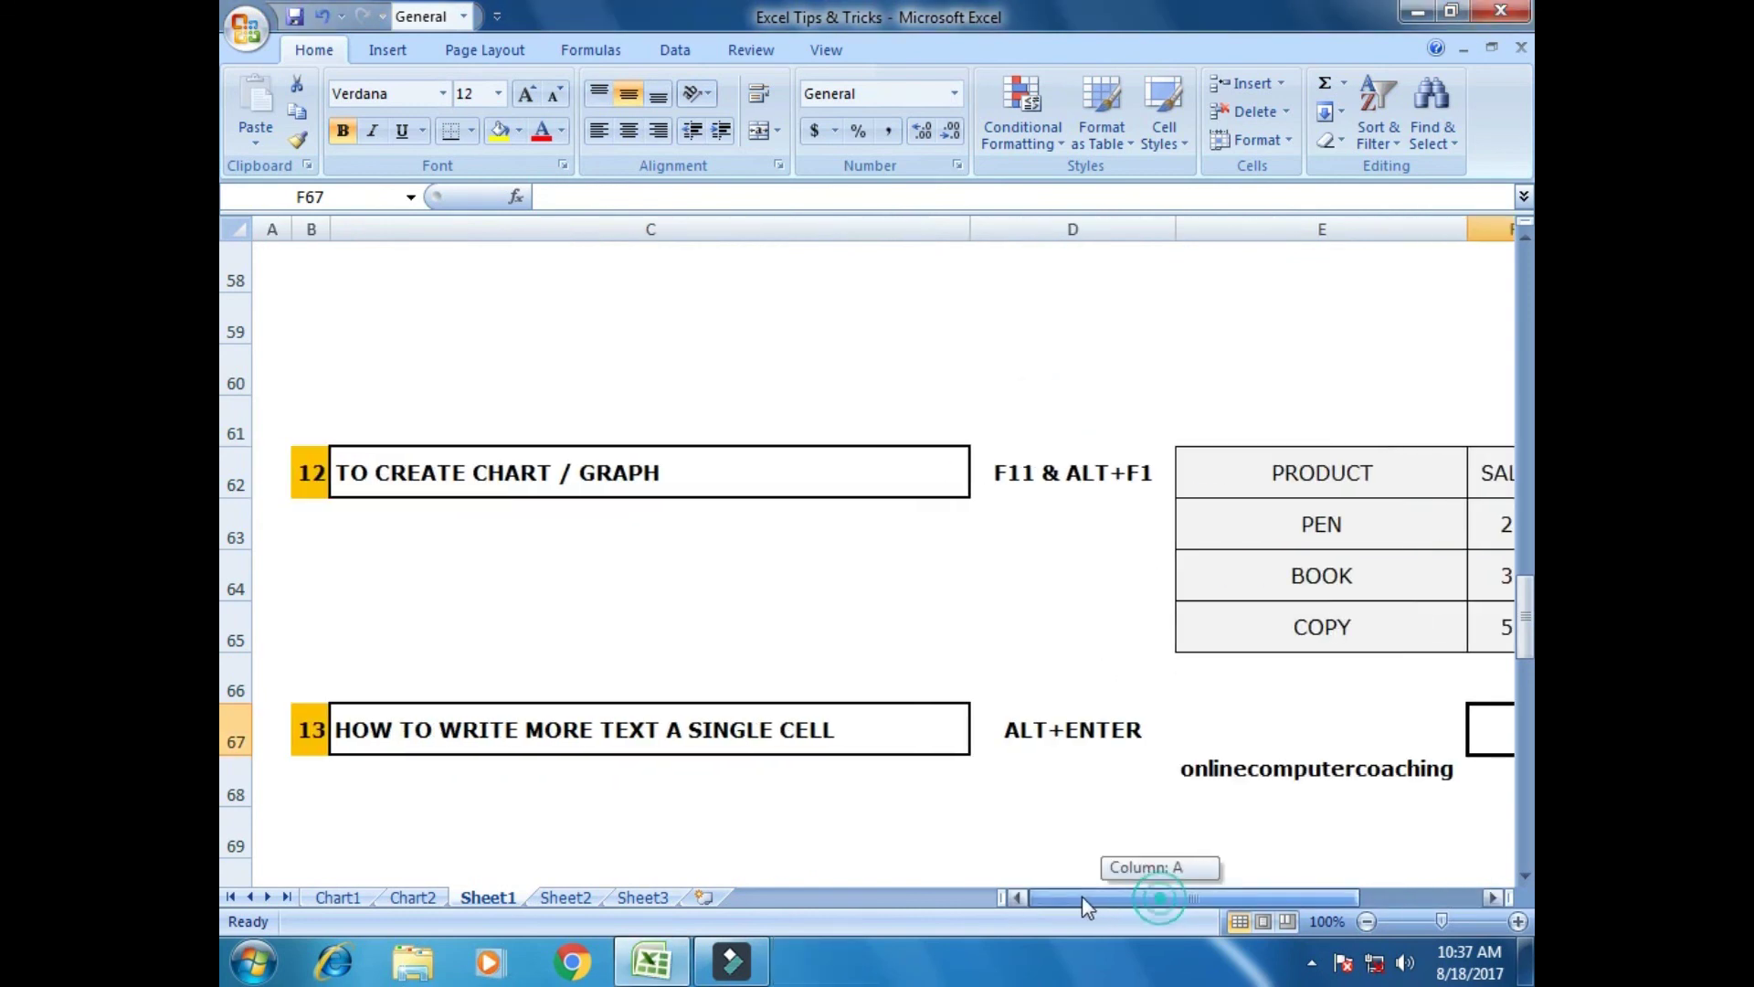
{"action": "scroll", "coordinate": [1063, 393], "scroll_direction": "down", "scroll_amount": 1}
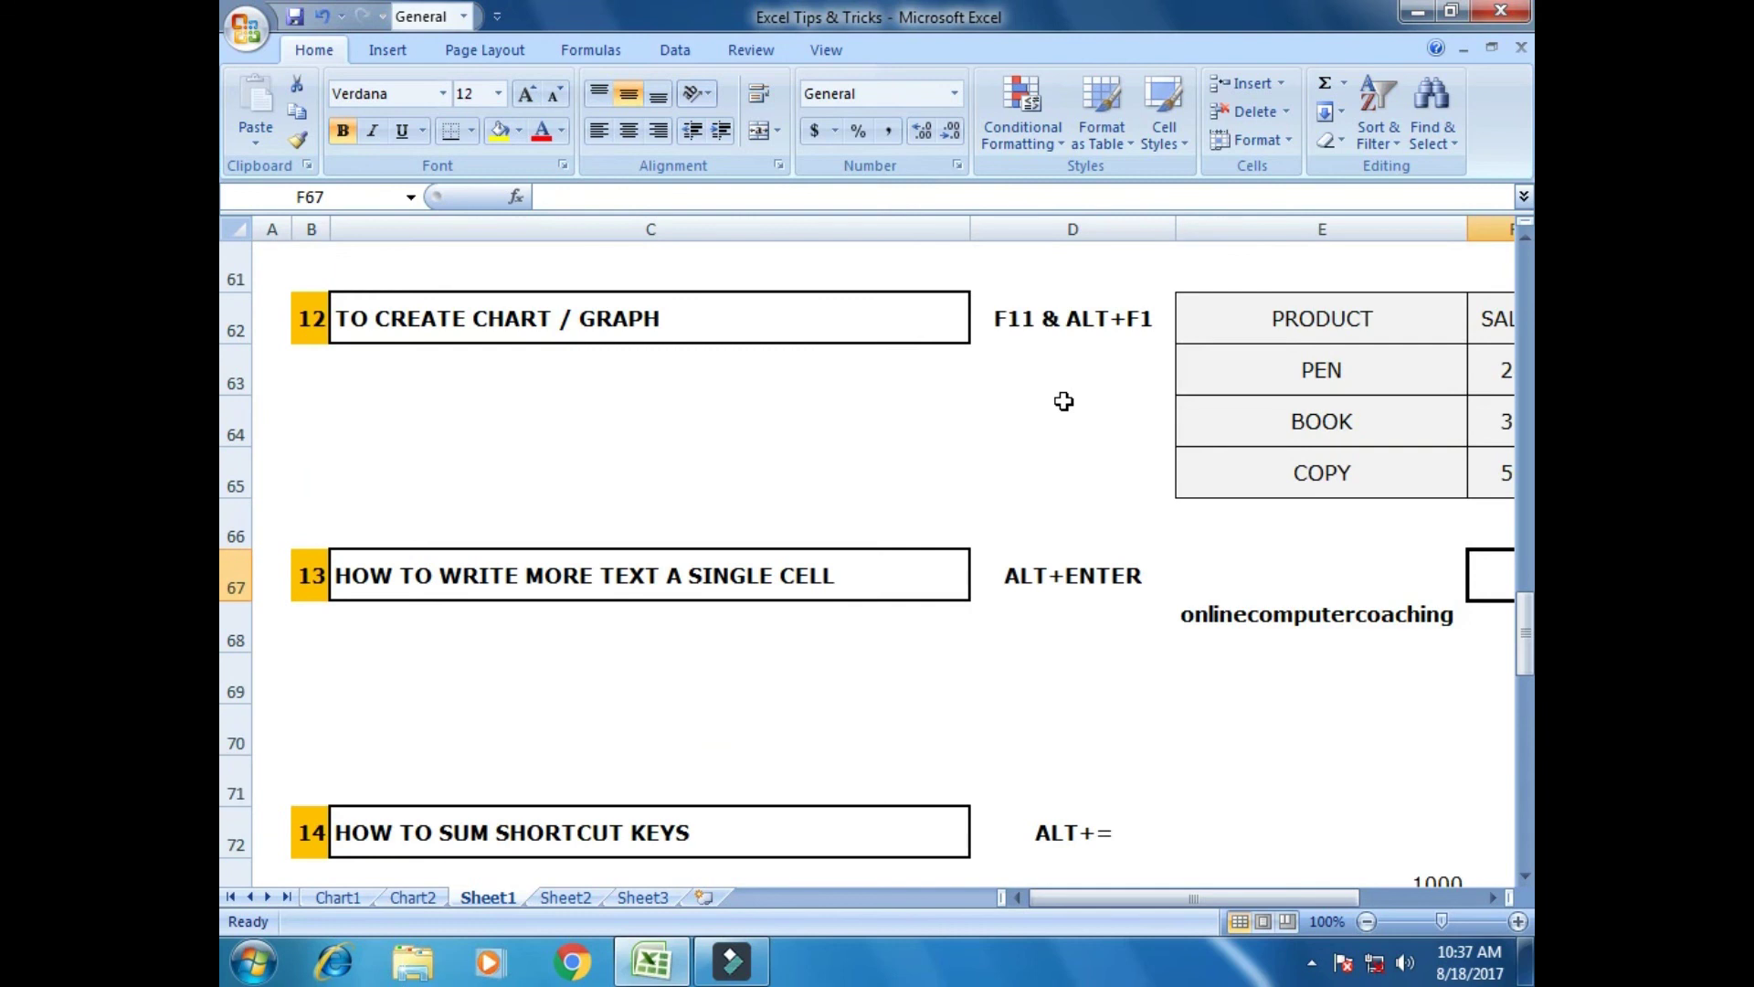
{"action": "scroll", "coordinate": [1064, 401], "scroll_direction": "down", "scroll_amount": 1}
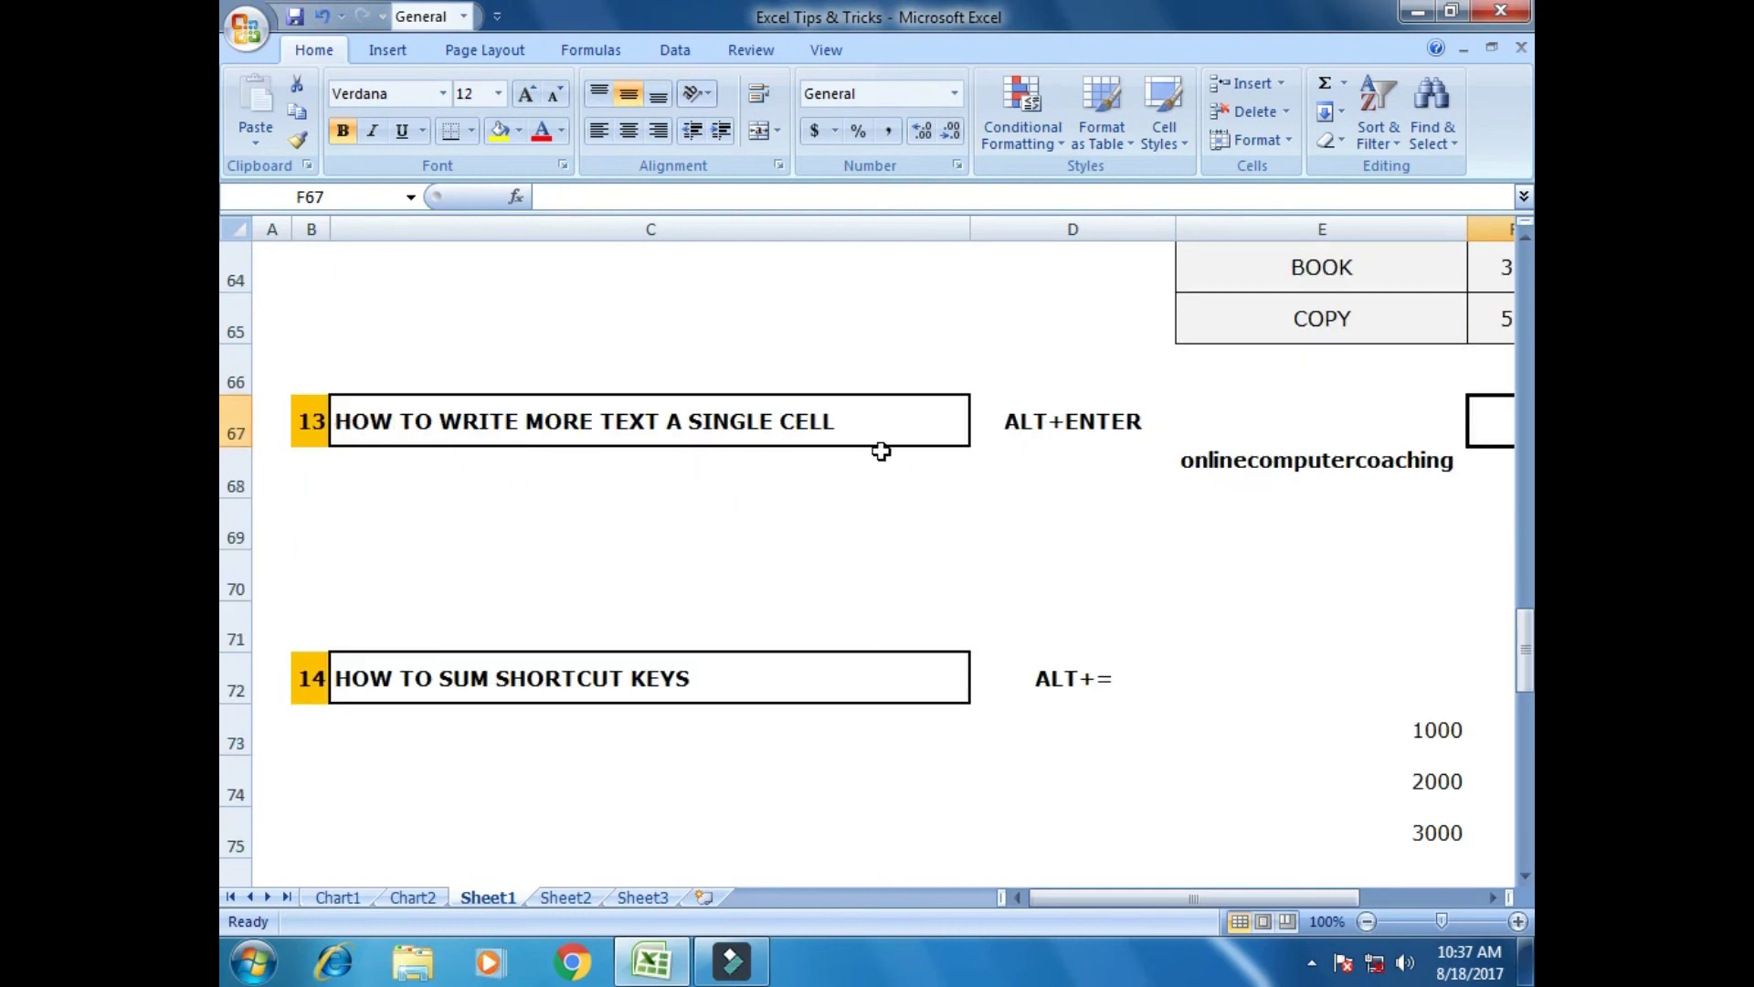
{"action": "left_click_drag", "start_coordinate": [1094, 896], "coordinate": [1190, 880]}
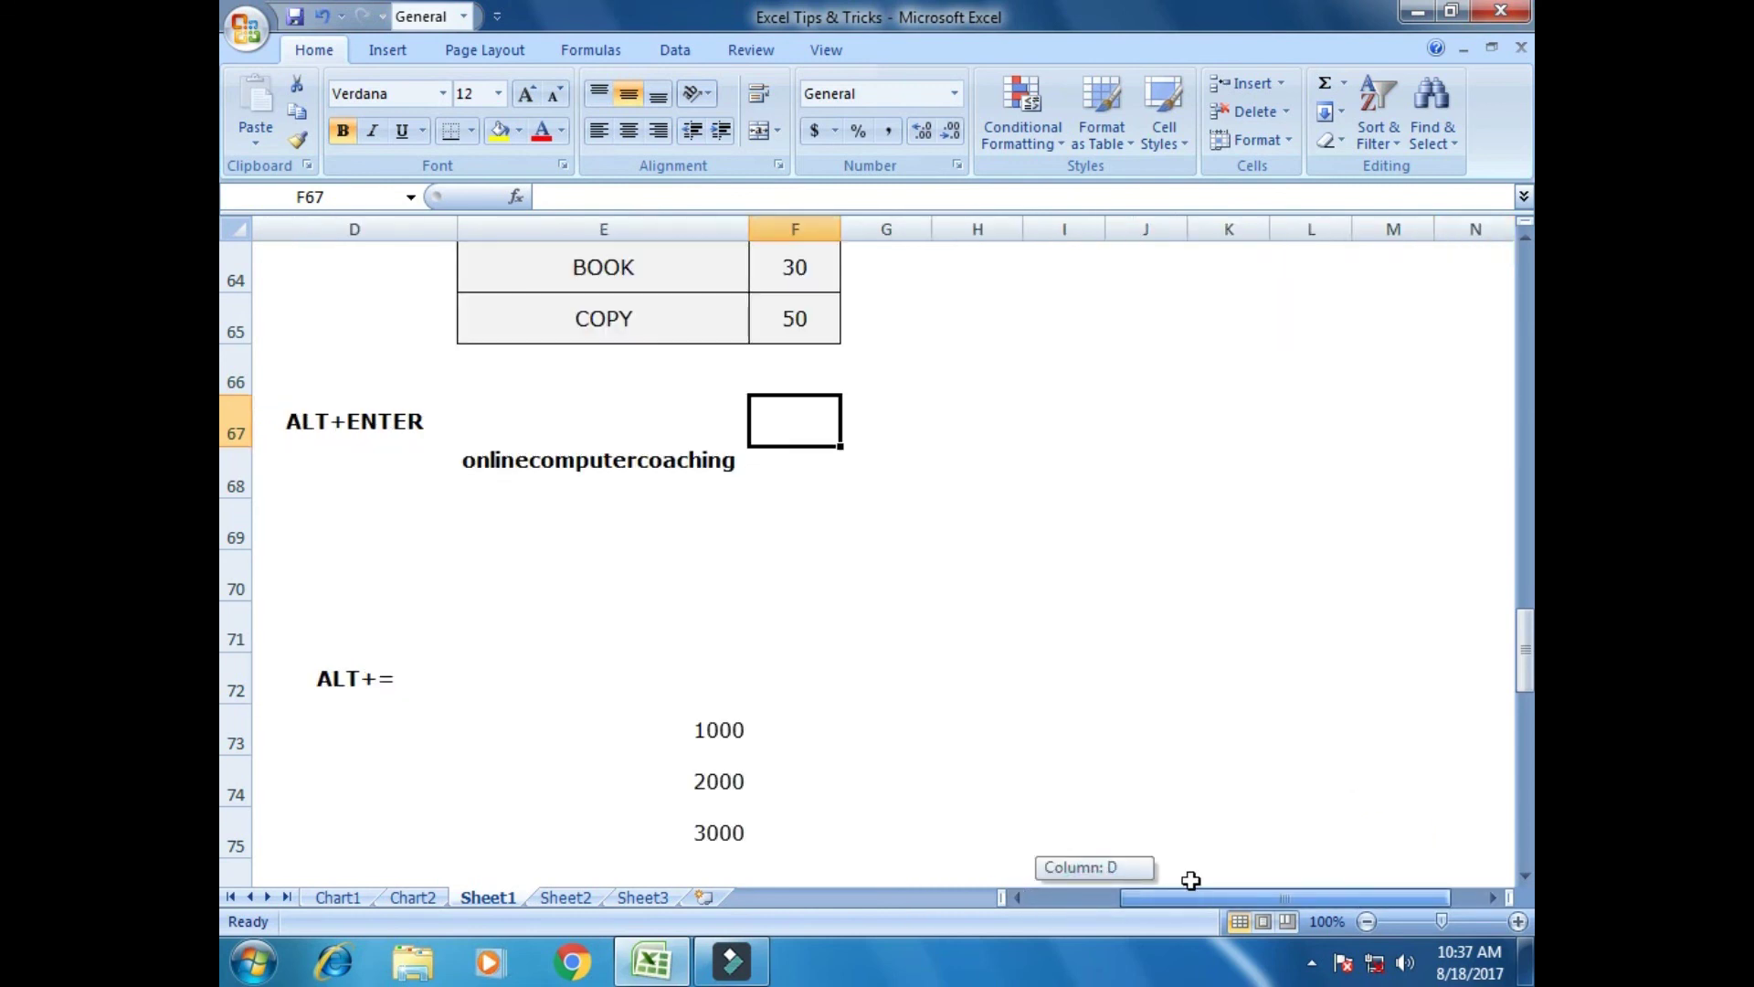
{"action": "left_click", "coordinate": [498, 470]}
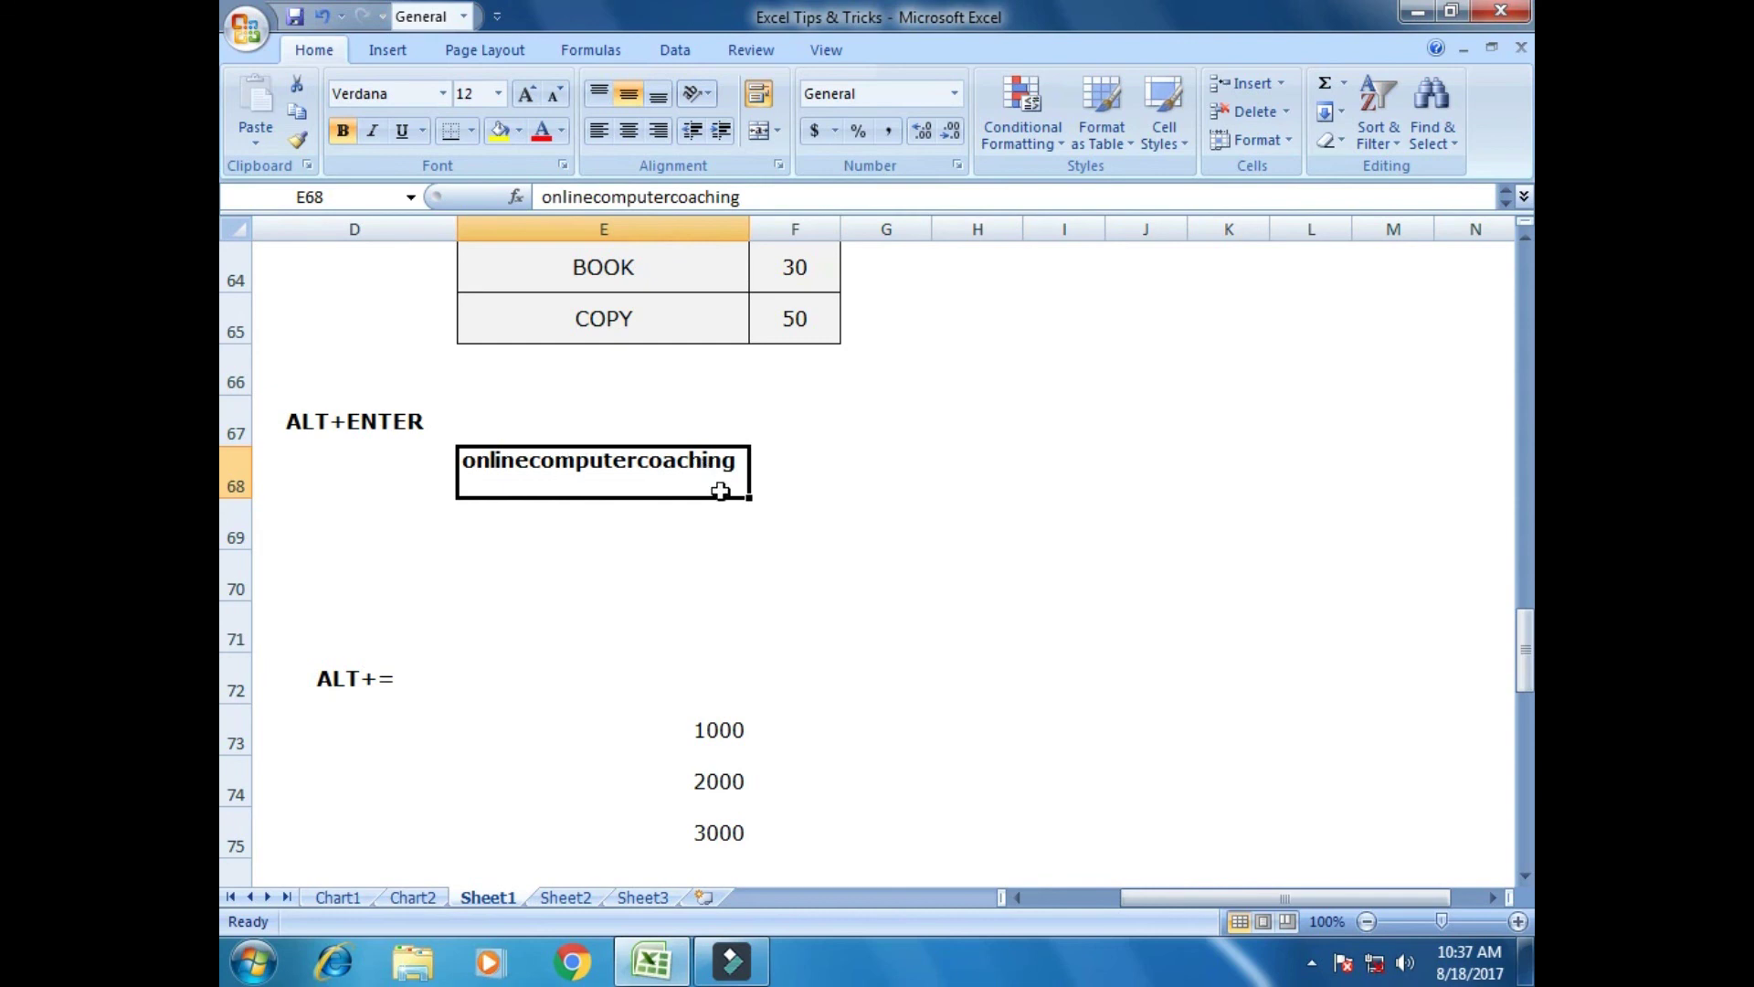
{"action": "double_click", "coordinate": [577, 471]}
{"action": "left_click", "coordinate": [740, 463]}
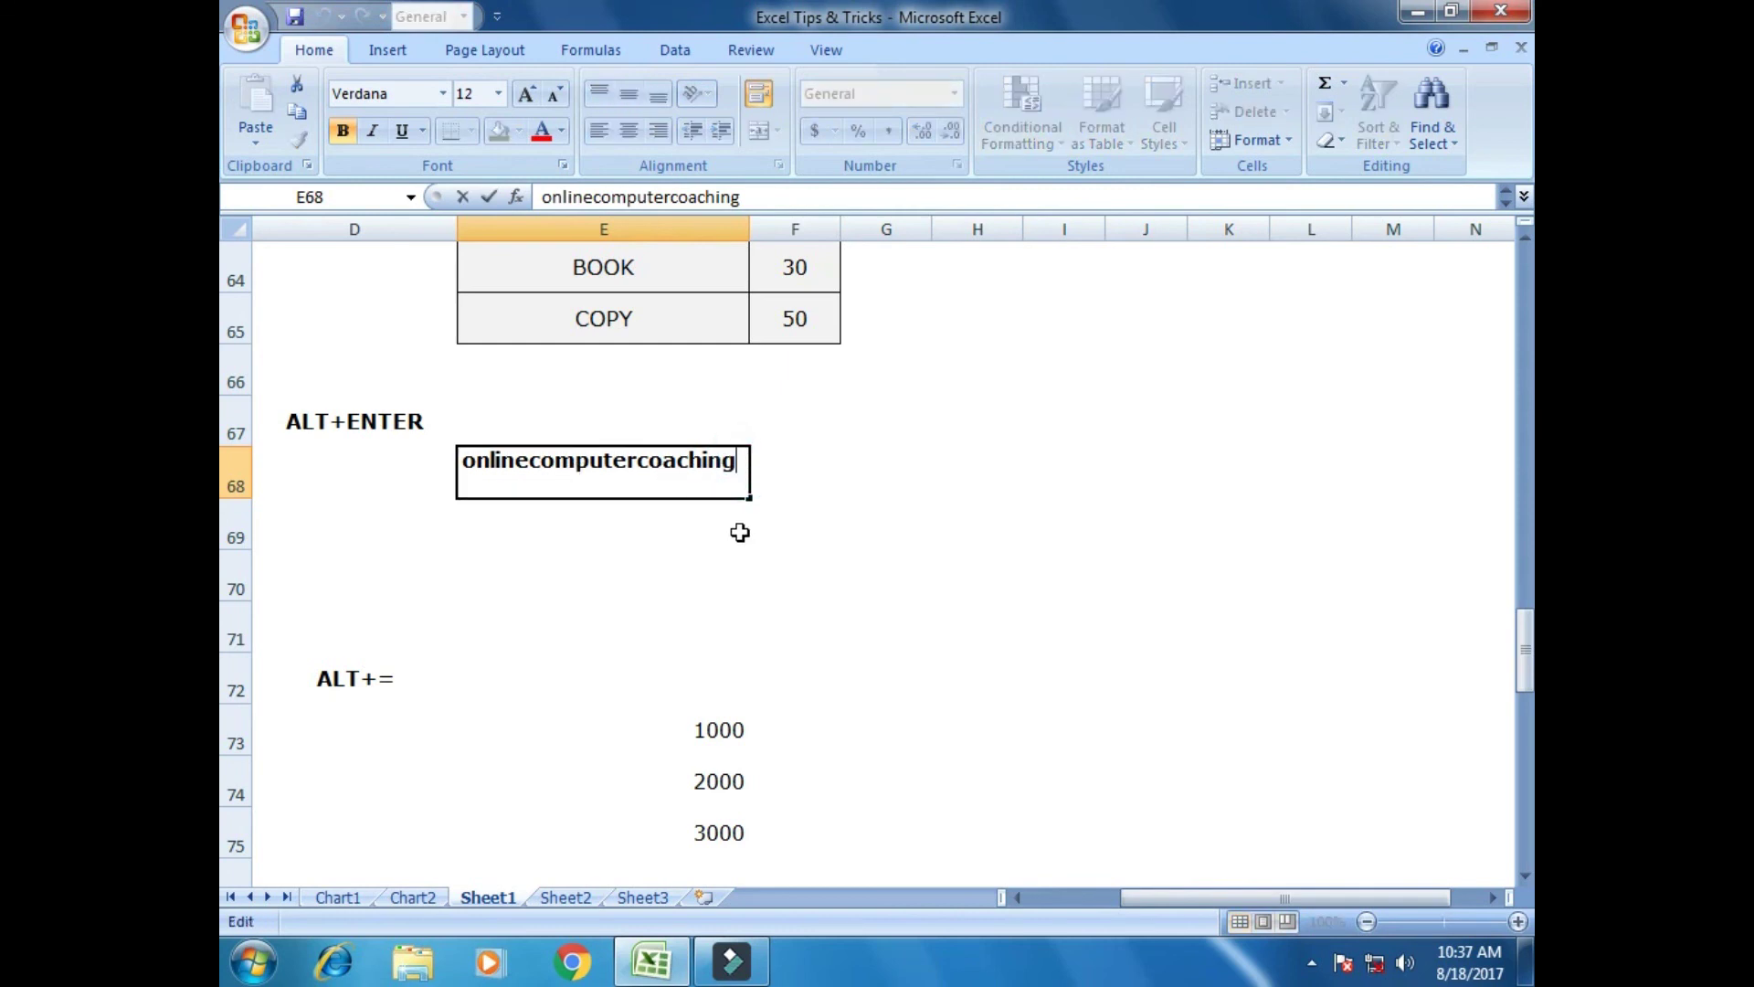
{"action": "key", "text": "alt+Return"}
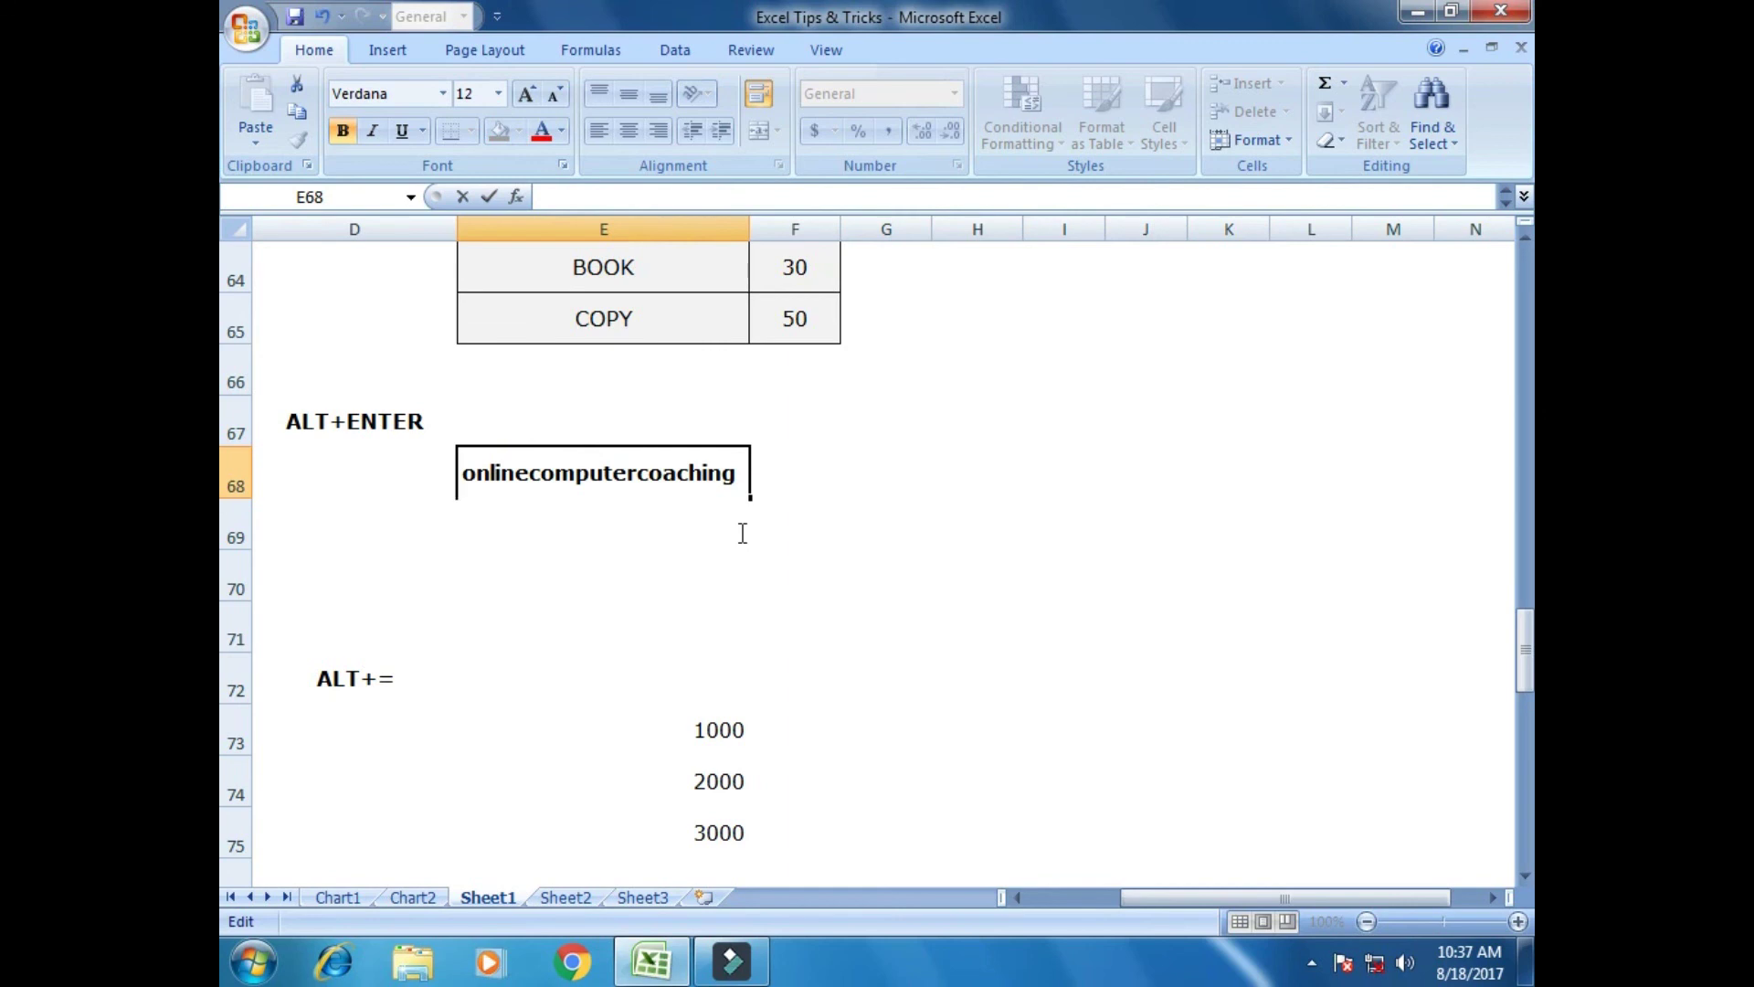
{"action": "type", "text": "SYED AYAZ "}
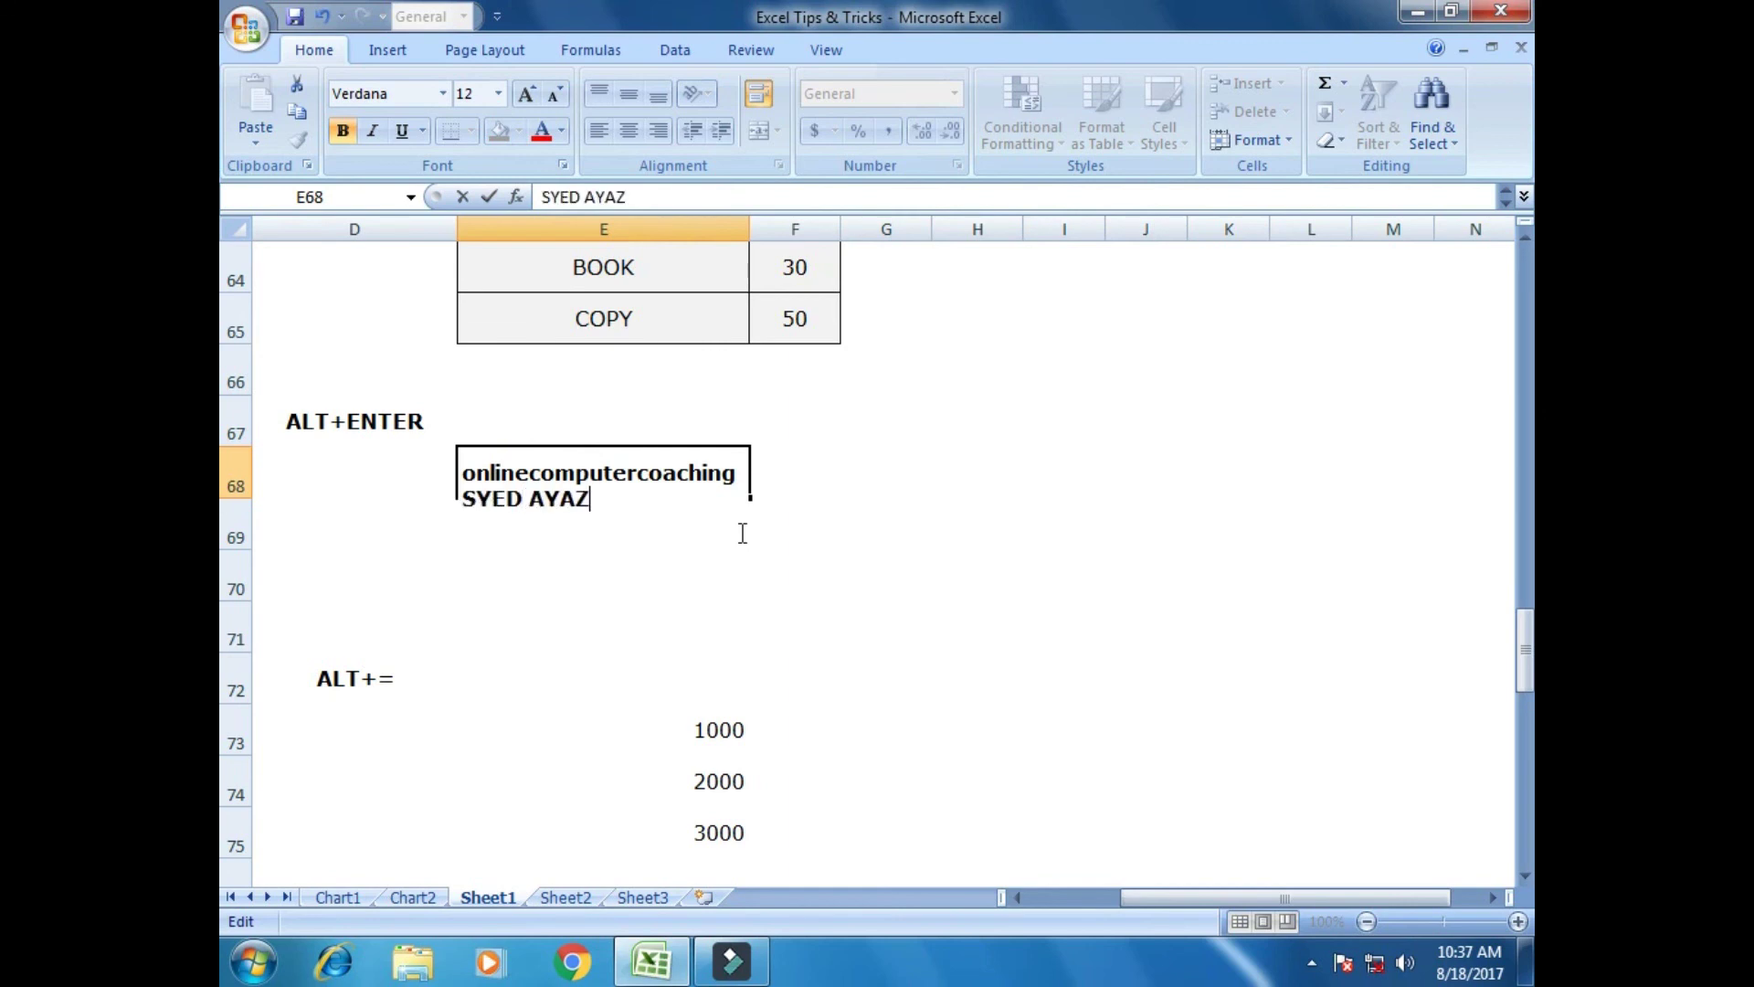
{"action": "type", "text": "RAZA"}
Add a third line reading "YOUTUBE CHANNEL" inside cell E68 and commit the entry.
{"action": "key", "text": "alt+Return"}
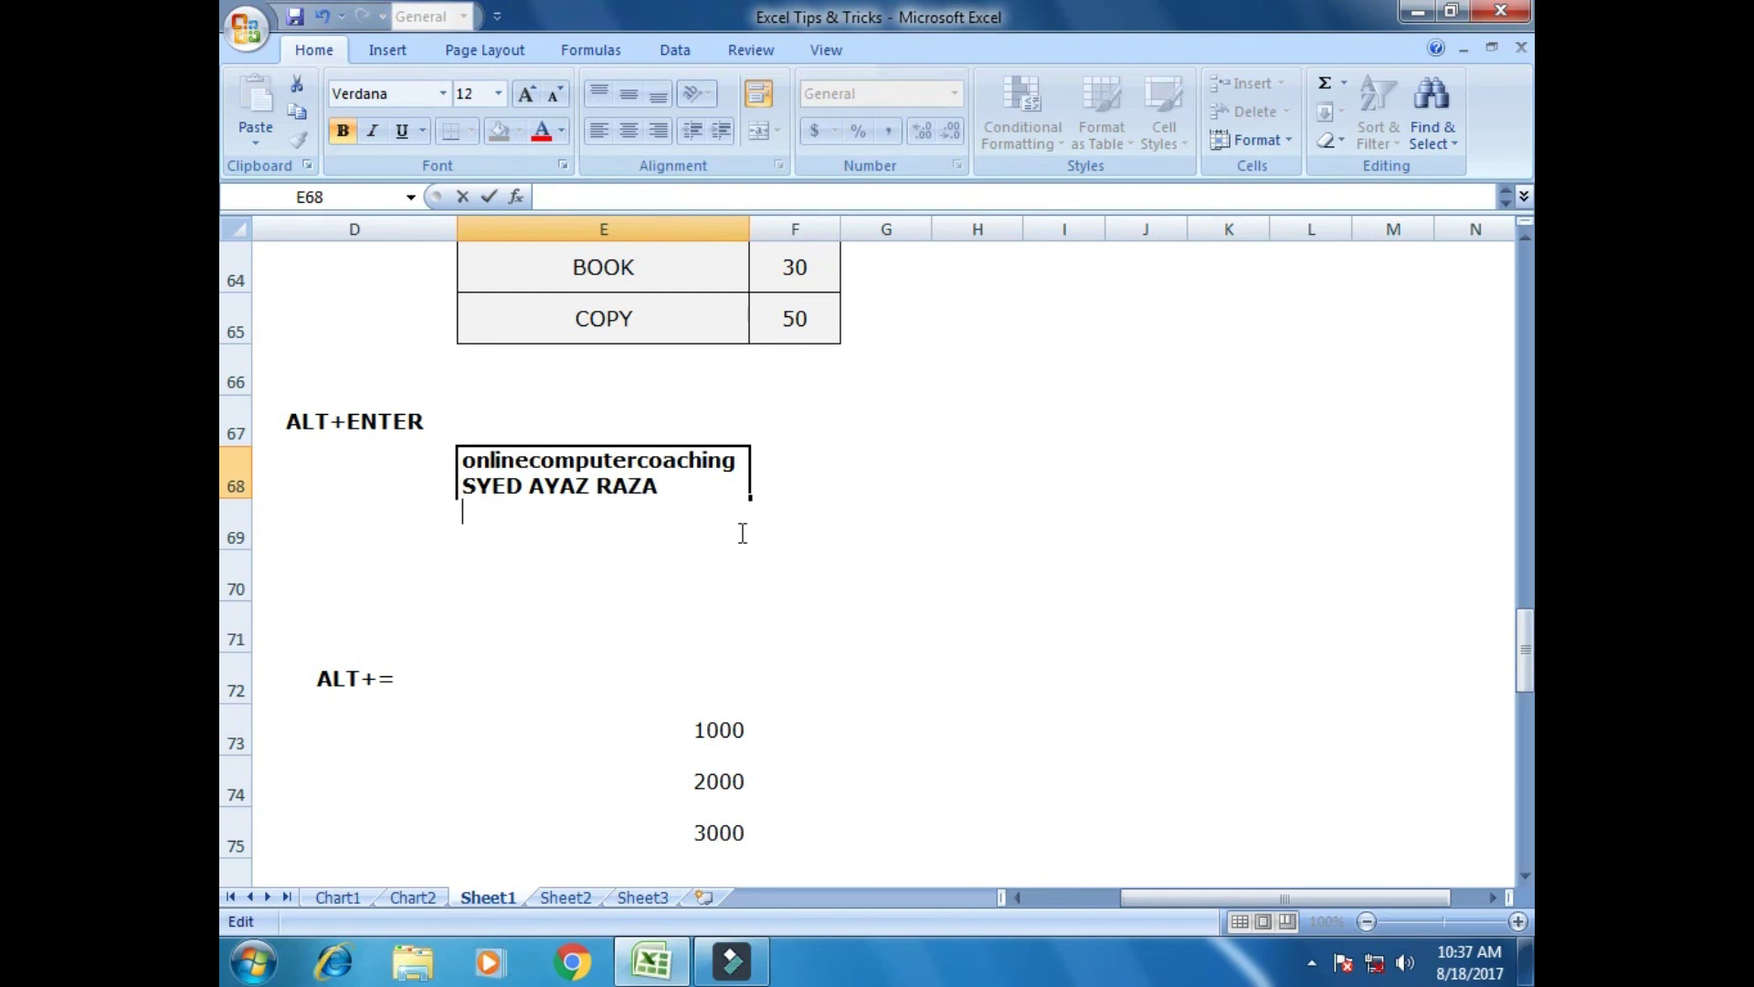
{"action": "type", "text": "YOUTUBE C"}
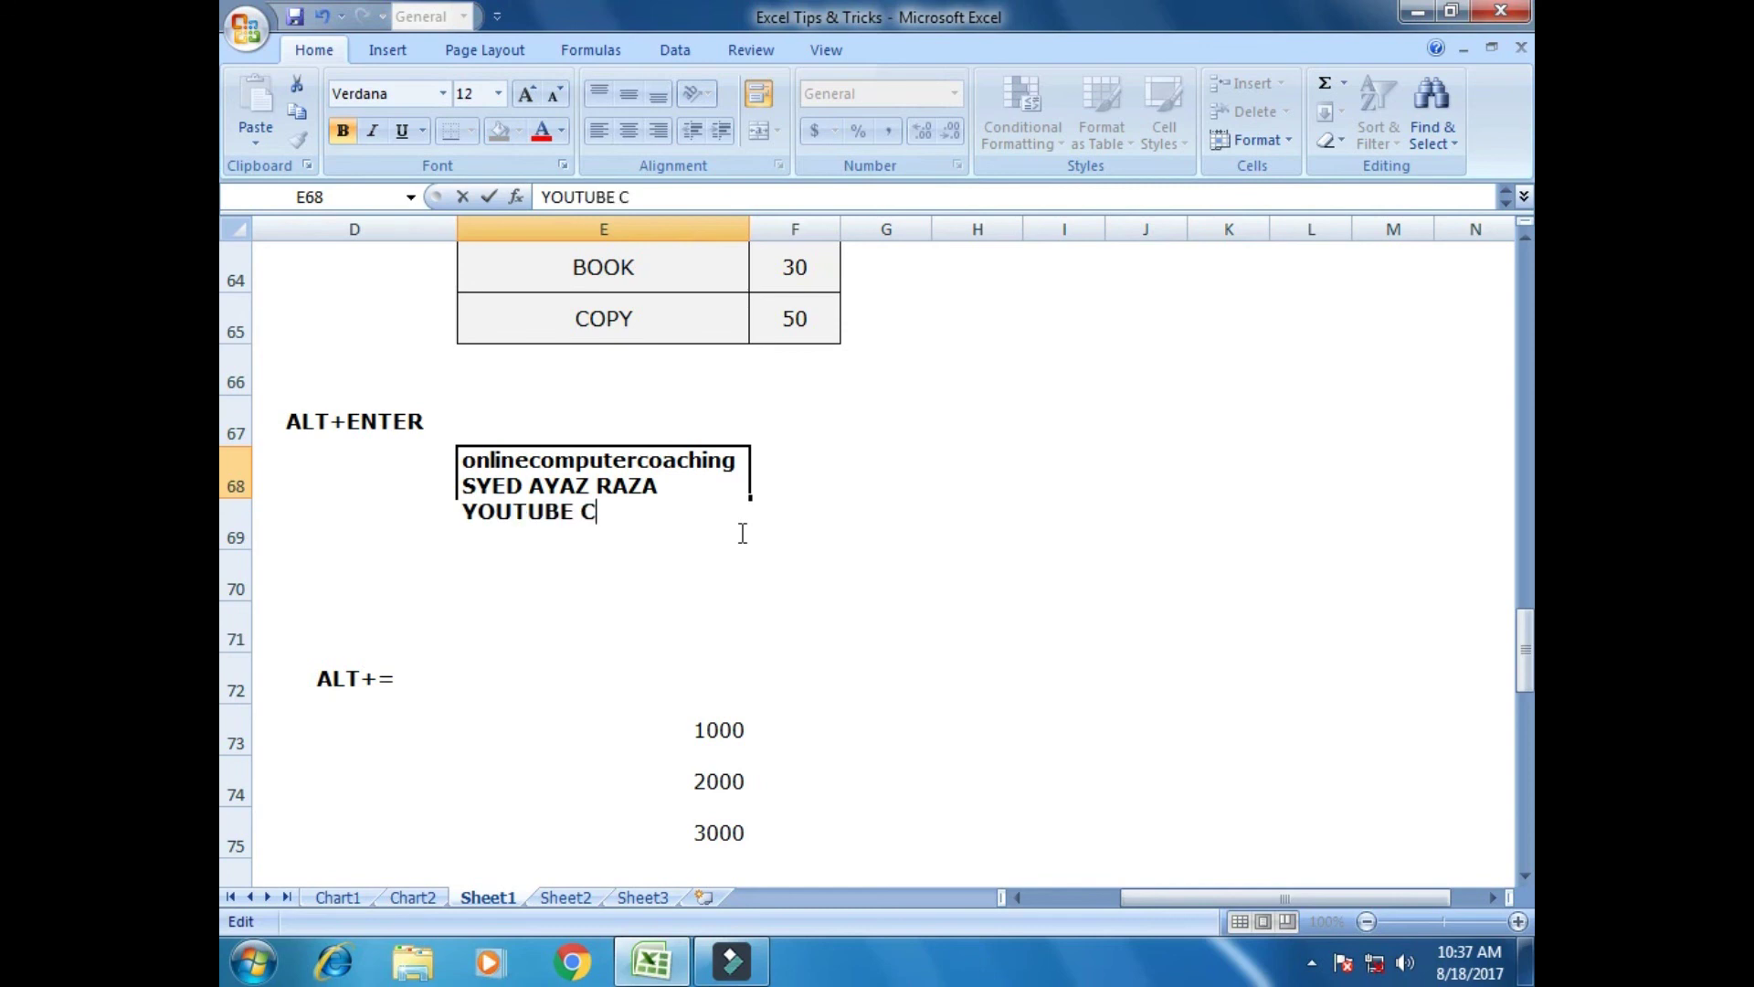
{"action": "type", "text": "HANNEL"}
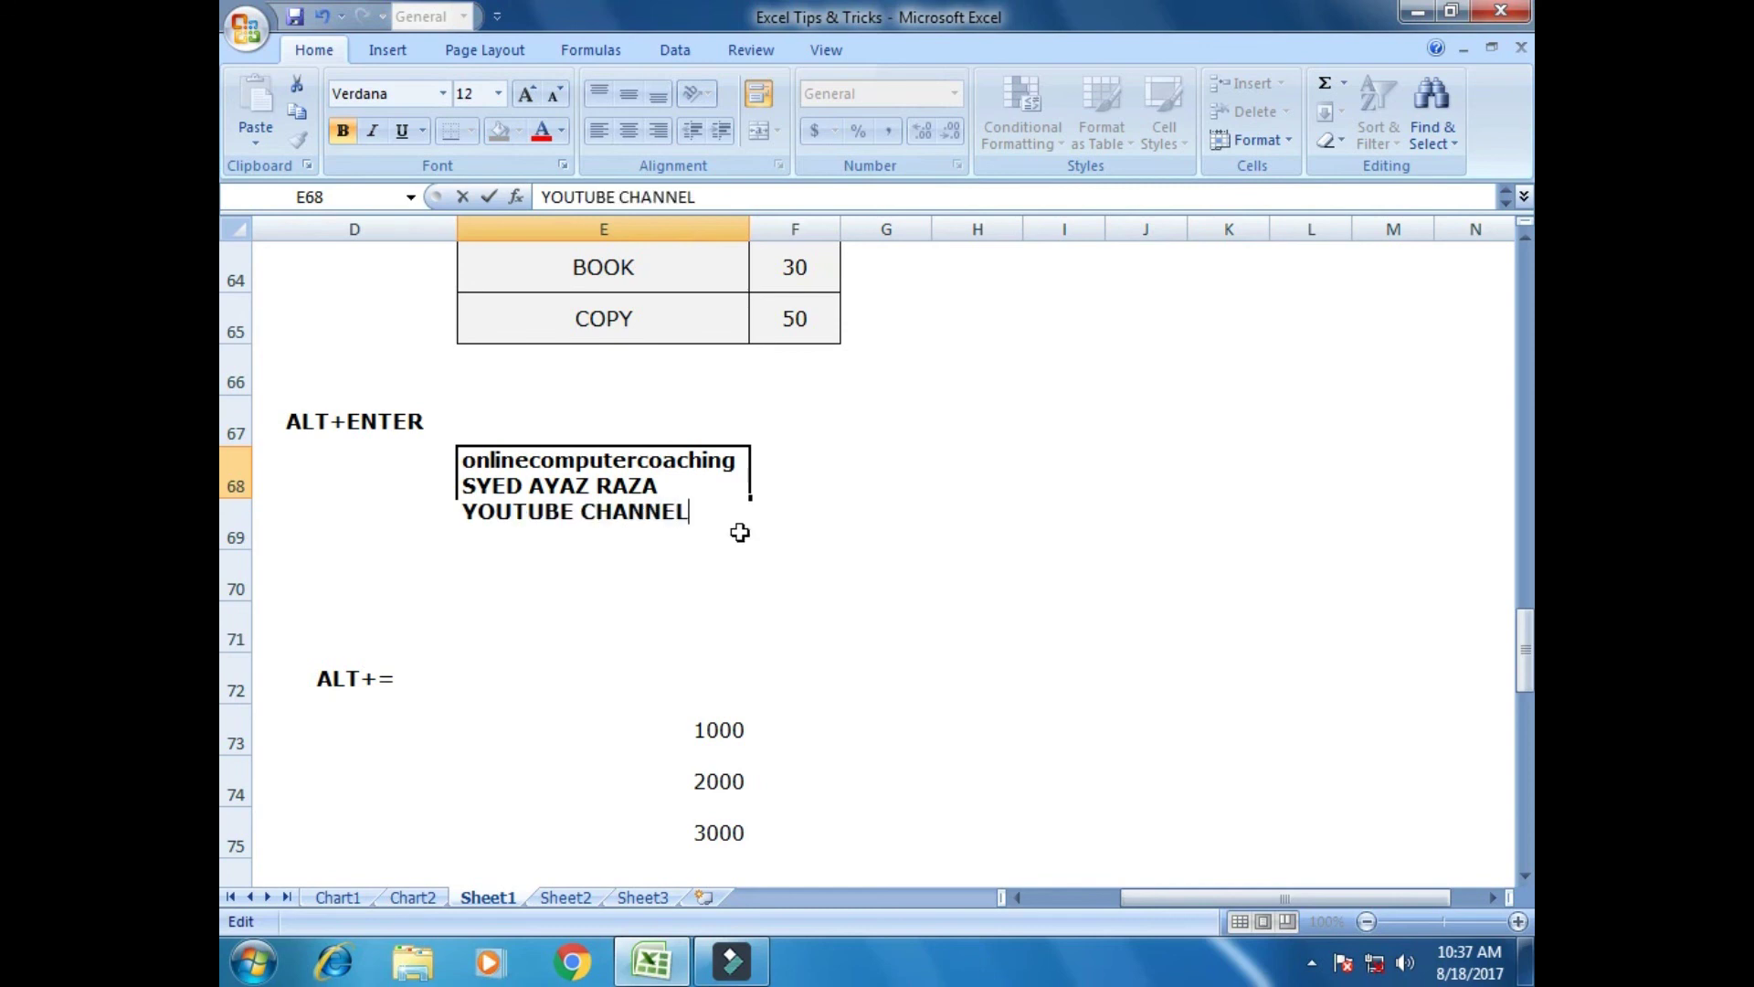
{"action": "key", "text": "Return"}
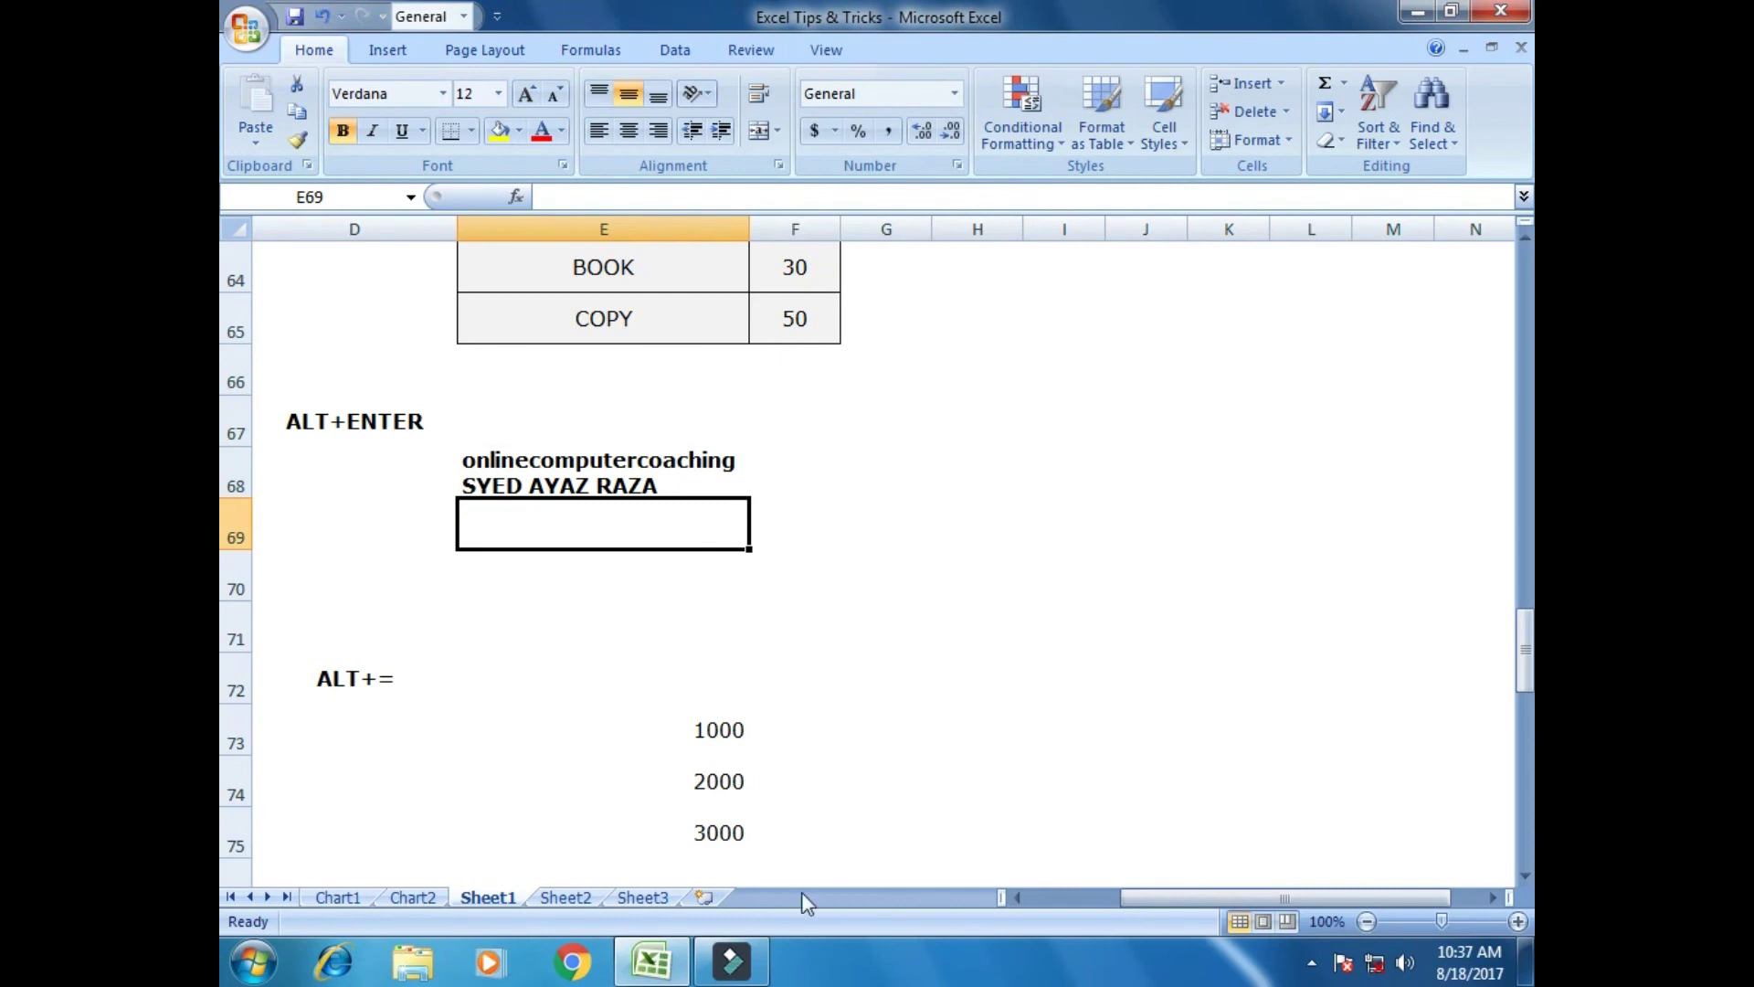
Increase the height of row 68 to fit all three text lines and select cell E68.
{"action": "left_click_drag", "start_coordinate": [1144, 899], "coordinate": [1084, 899]}
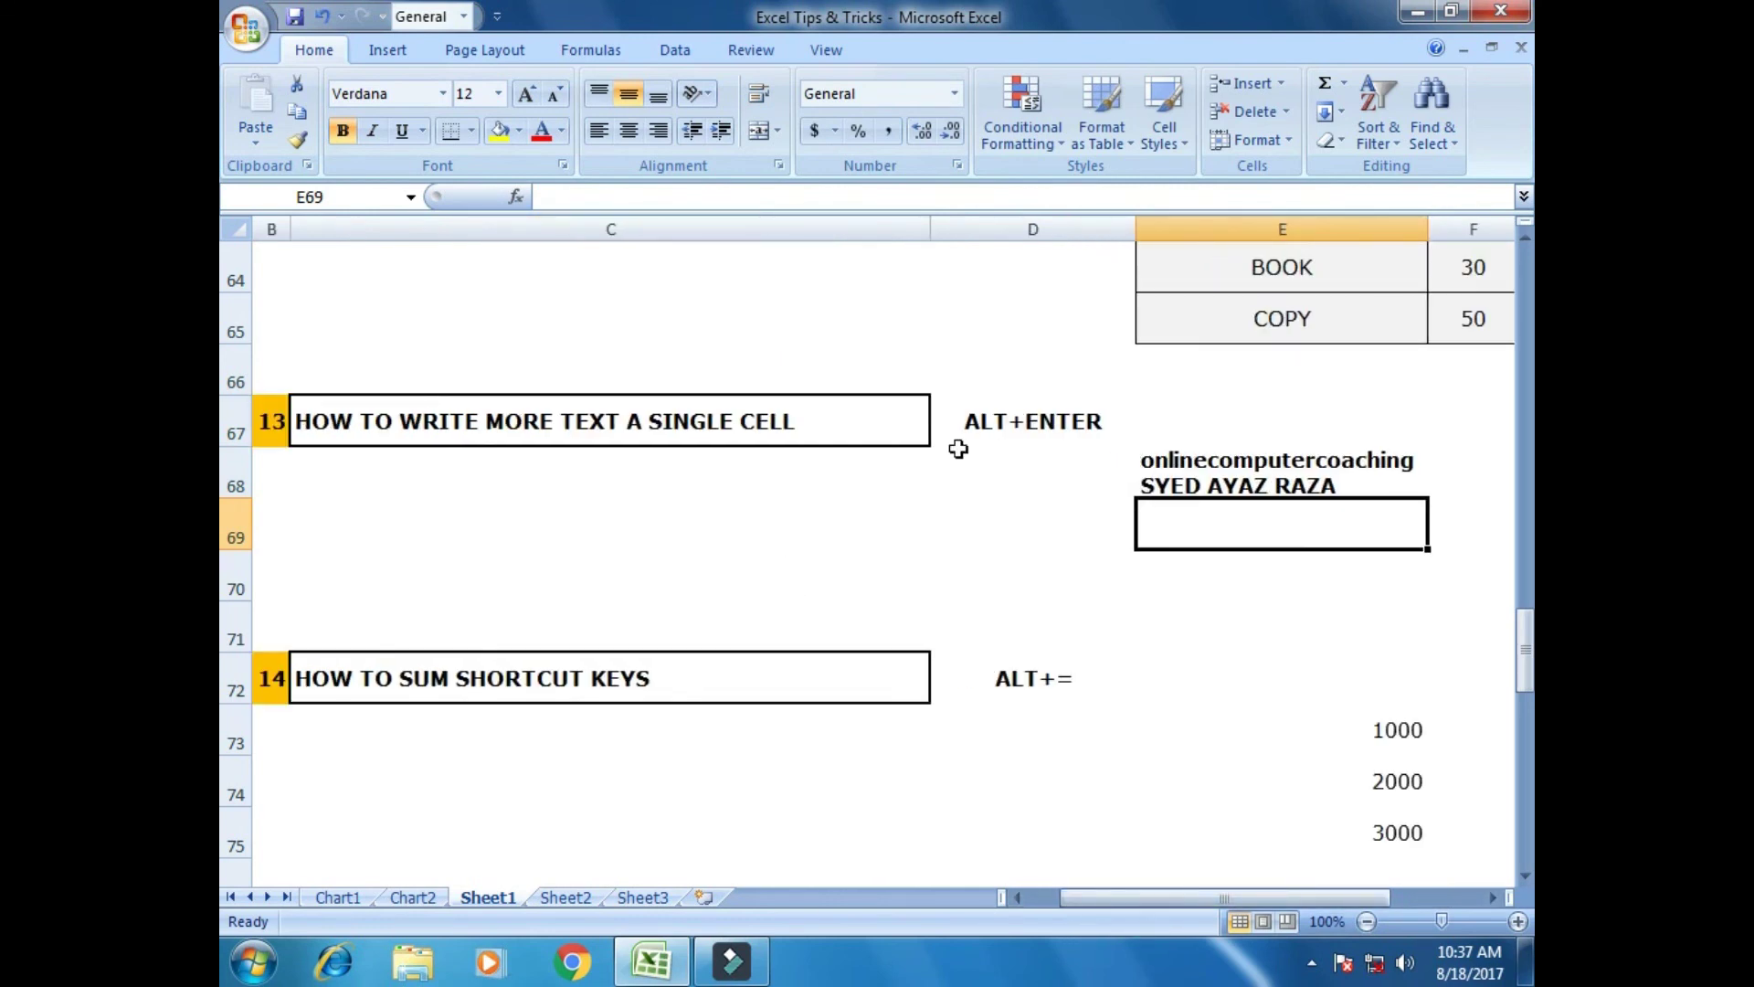
{"action": "left_click_drag", "start_coordinate": [247, 498], "coordinate": [250, 527]}
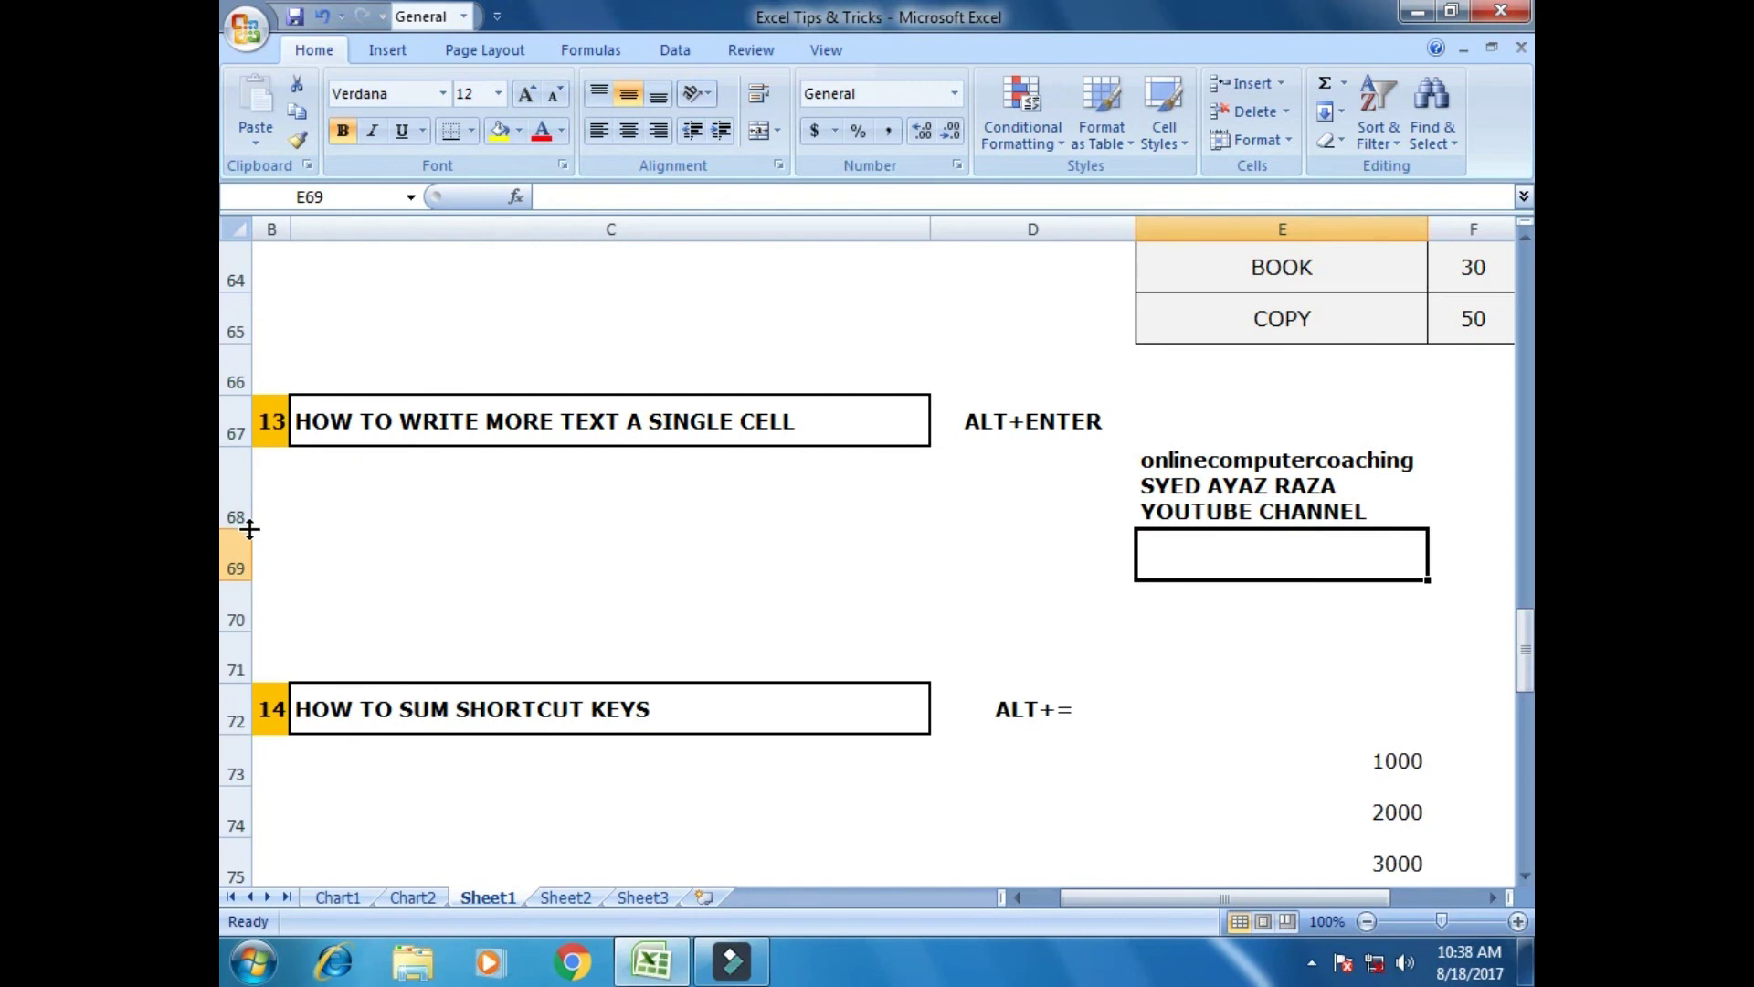
{"action": "left_click", "coordinate": [1234, 485]}
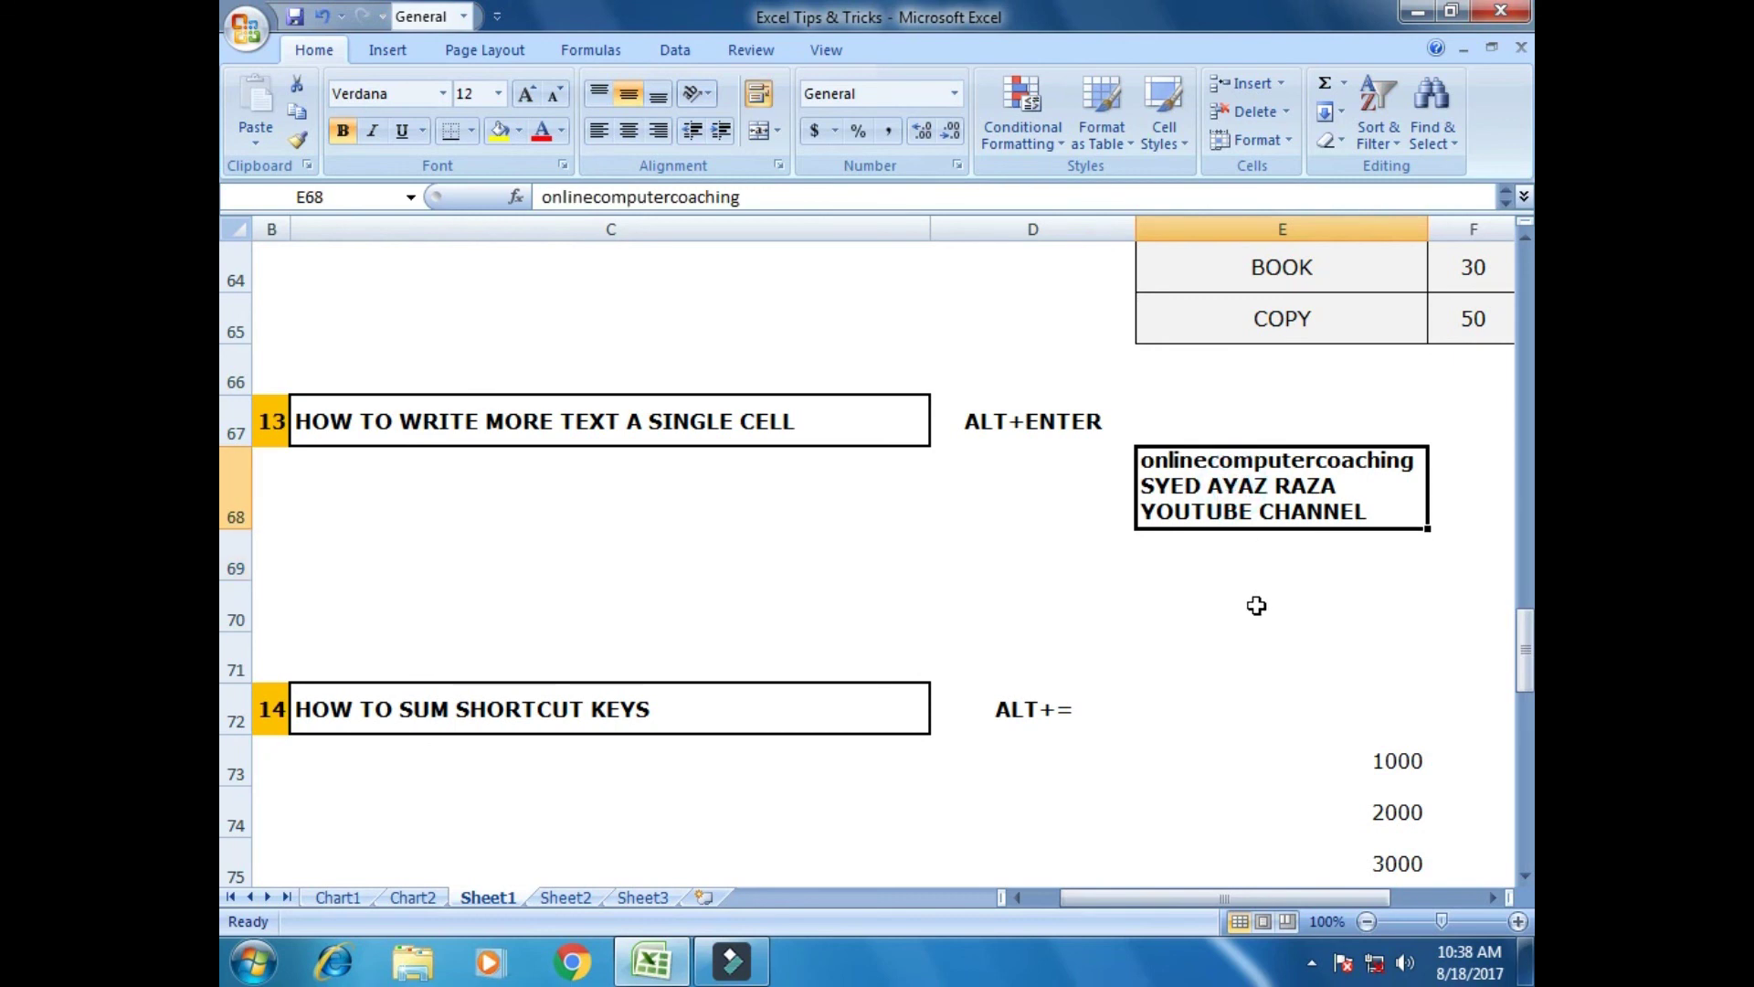
Total the values 1000, 2000 and 3000 for tip 14 by entering an AutoSum of E73:E75 in cell E76.
{"action": "scroll", "coordinate": [1262, 601], "scroll_direction": "down", "scroll_amount": 1}
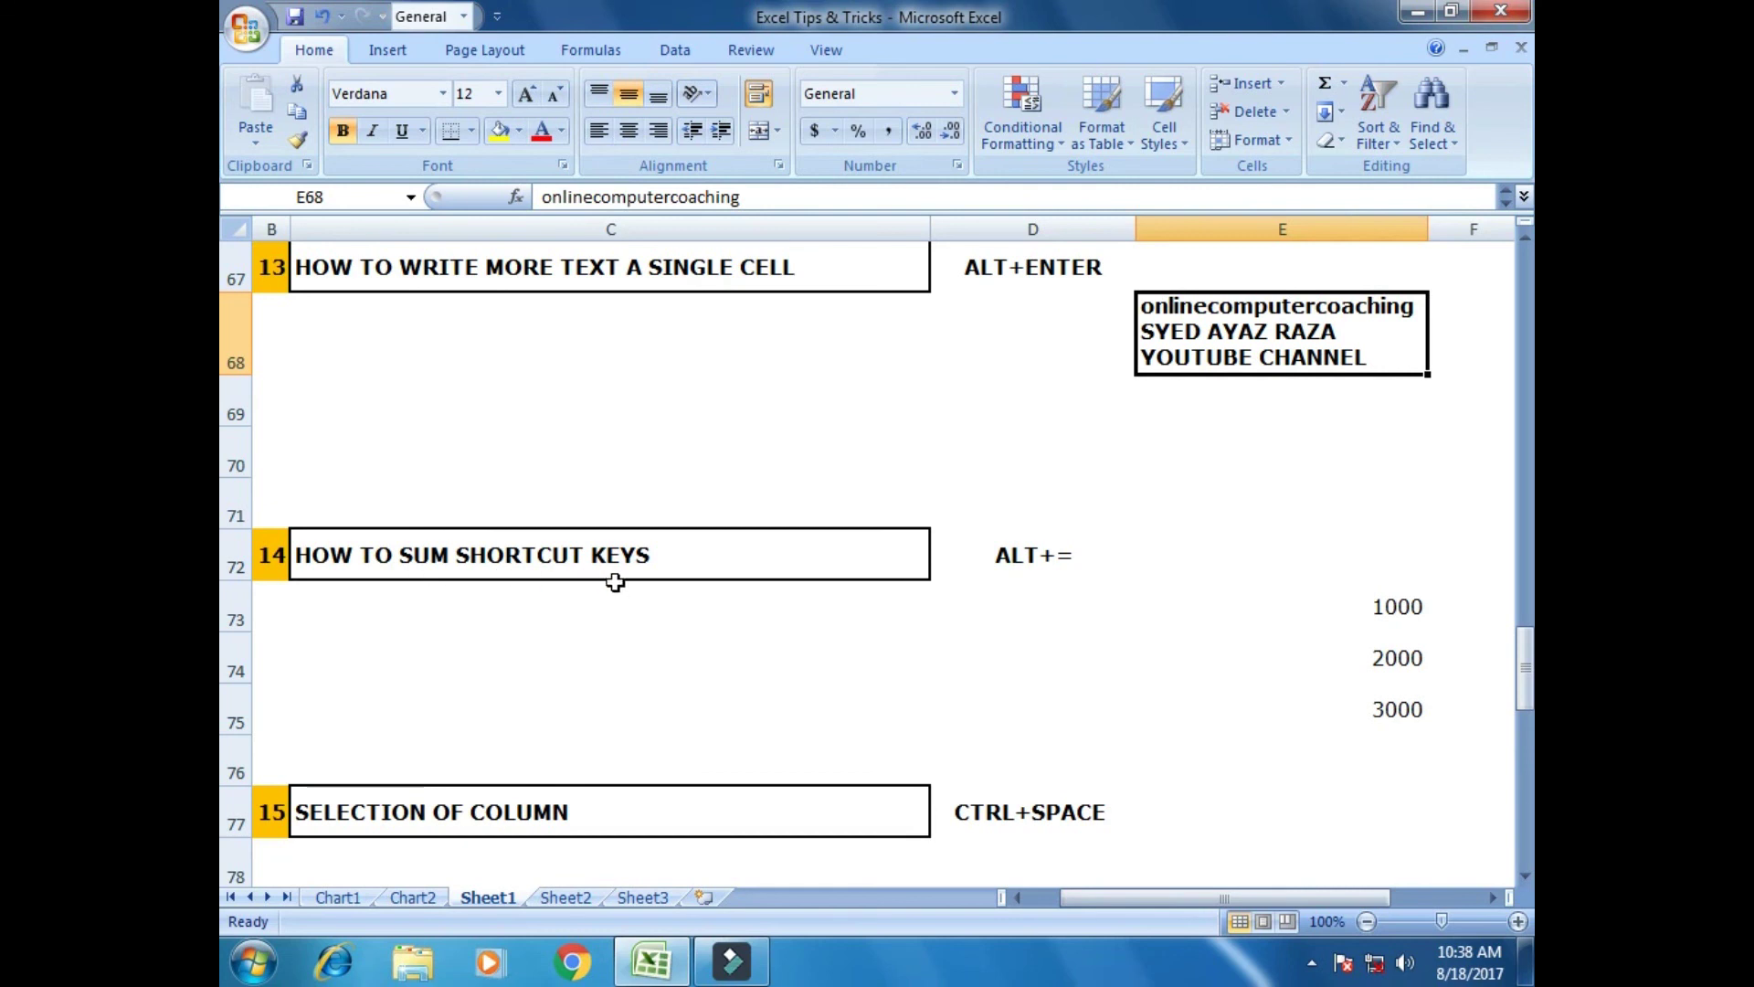
{"action": "left_click_drag", "start_coordinate": [1228, 903], "coordinate": [1288, 904]}
{"action": "scroll", "coordinate": [1014, 724], "scroll_direction": "down", "scroll_amount": 1}
{"action": "left_click", "coordinate": [713, 568]}
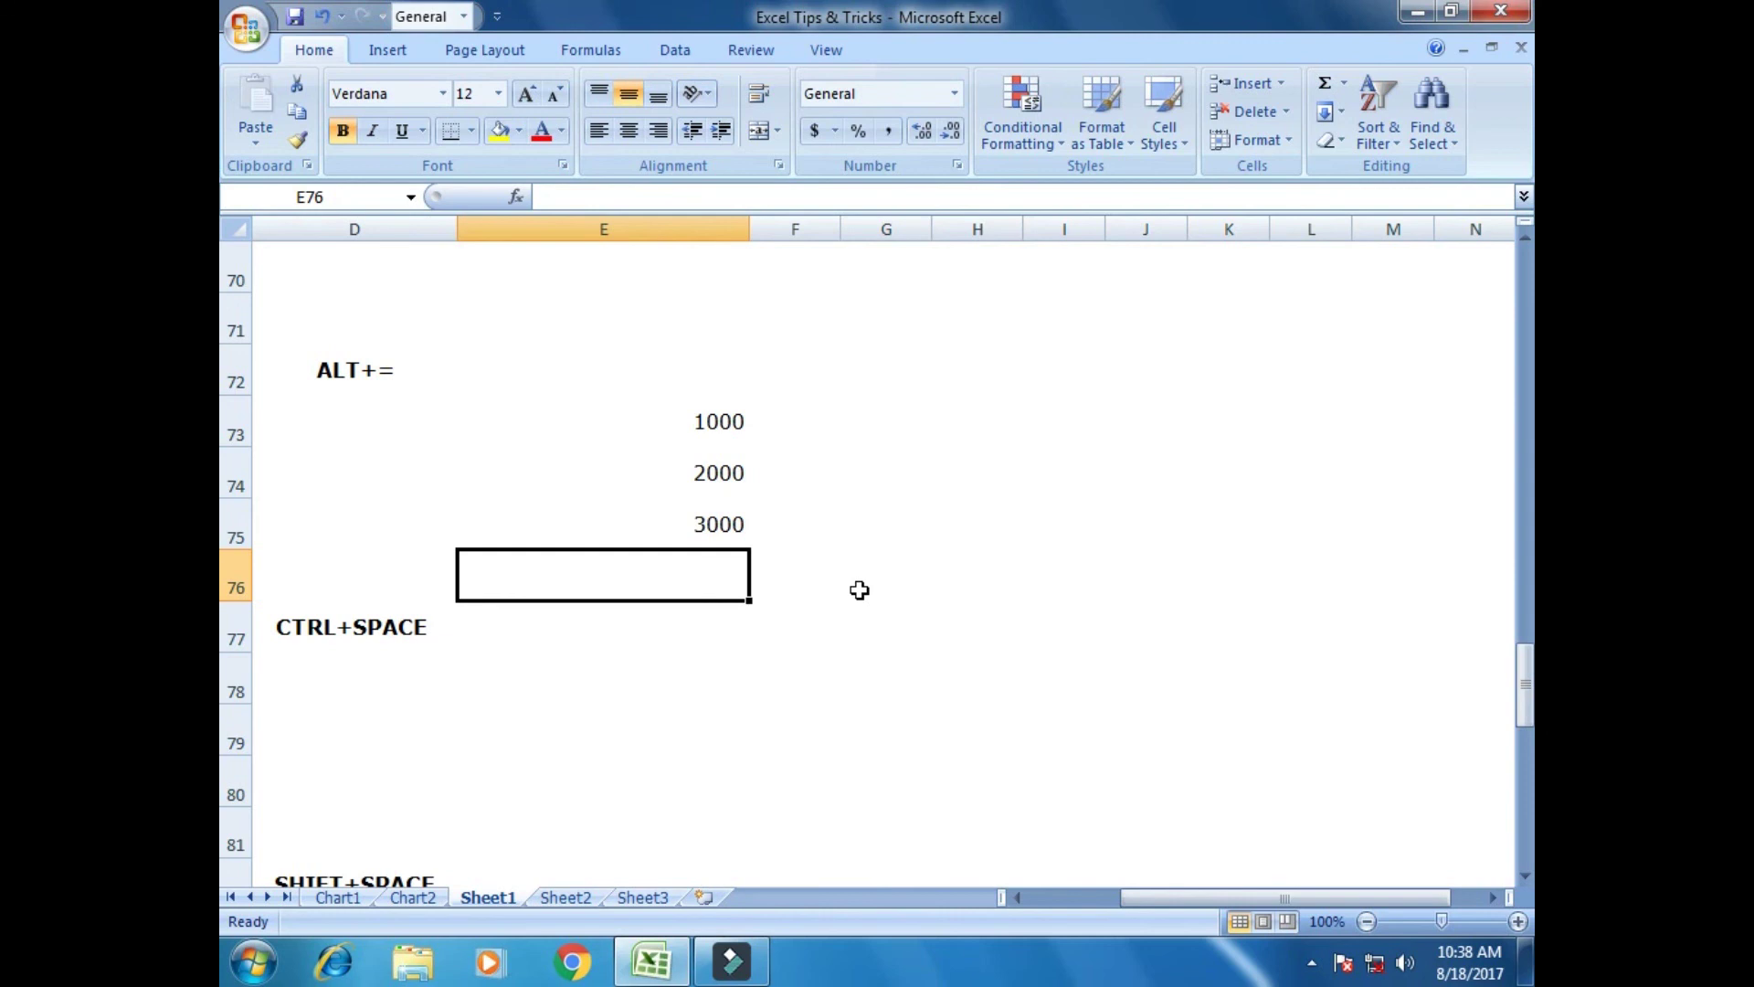
{"action": "key", "text": "alt+equal"}
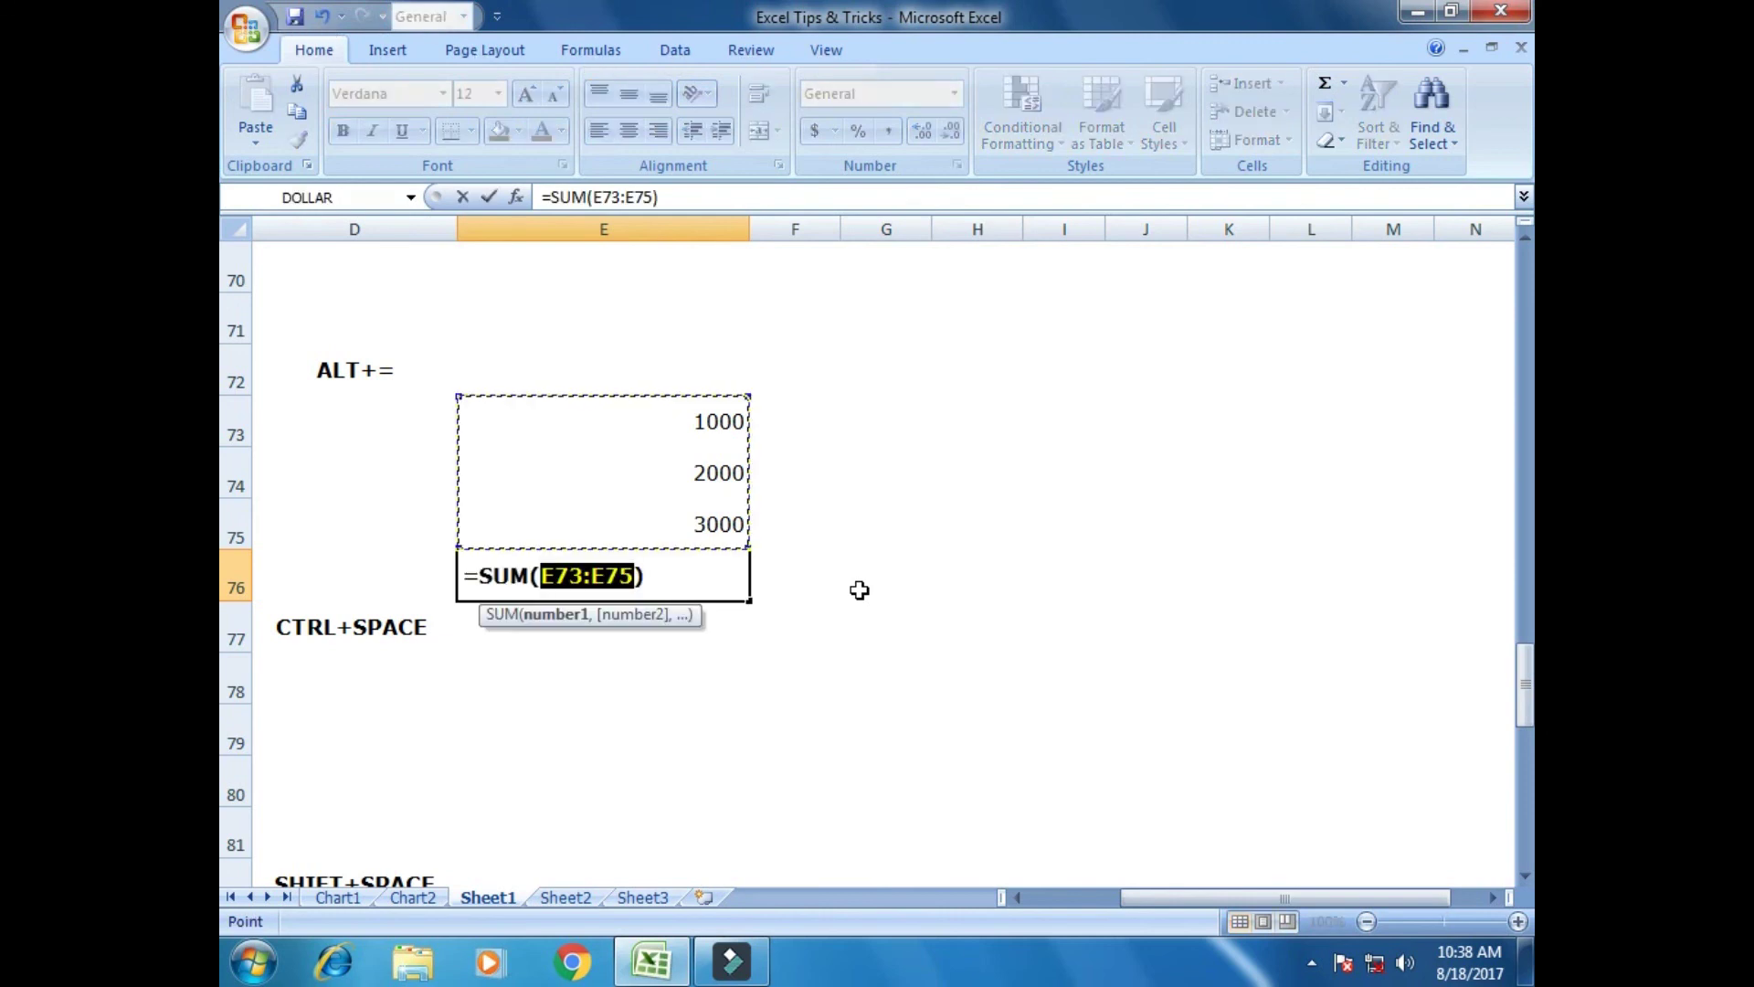
{"action": "key", "text": "Return"}
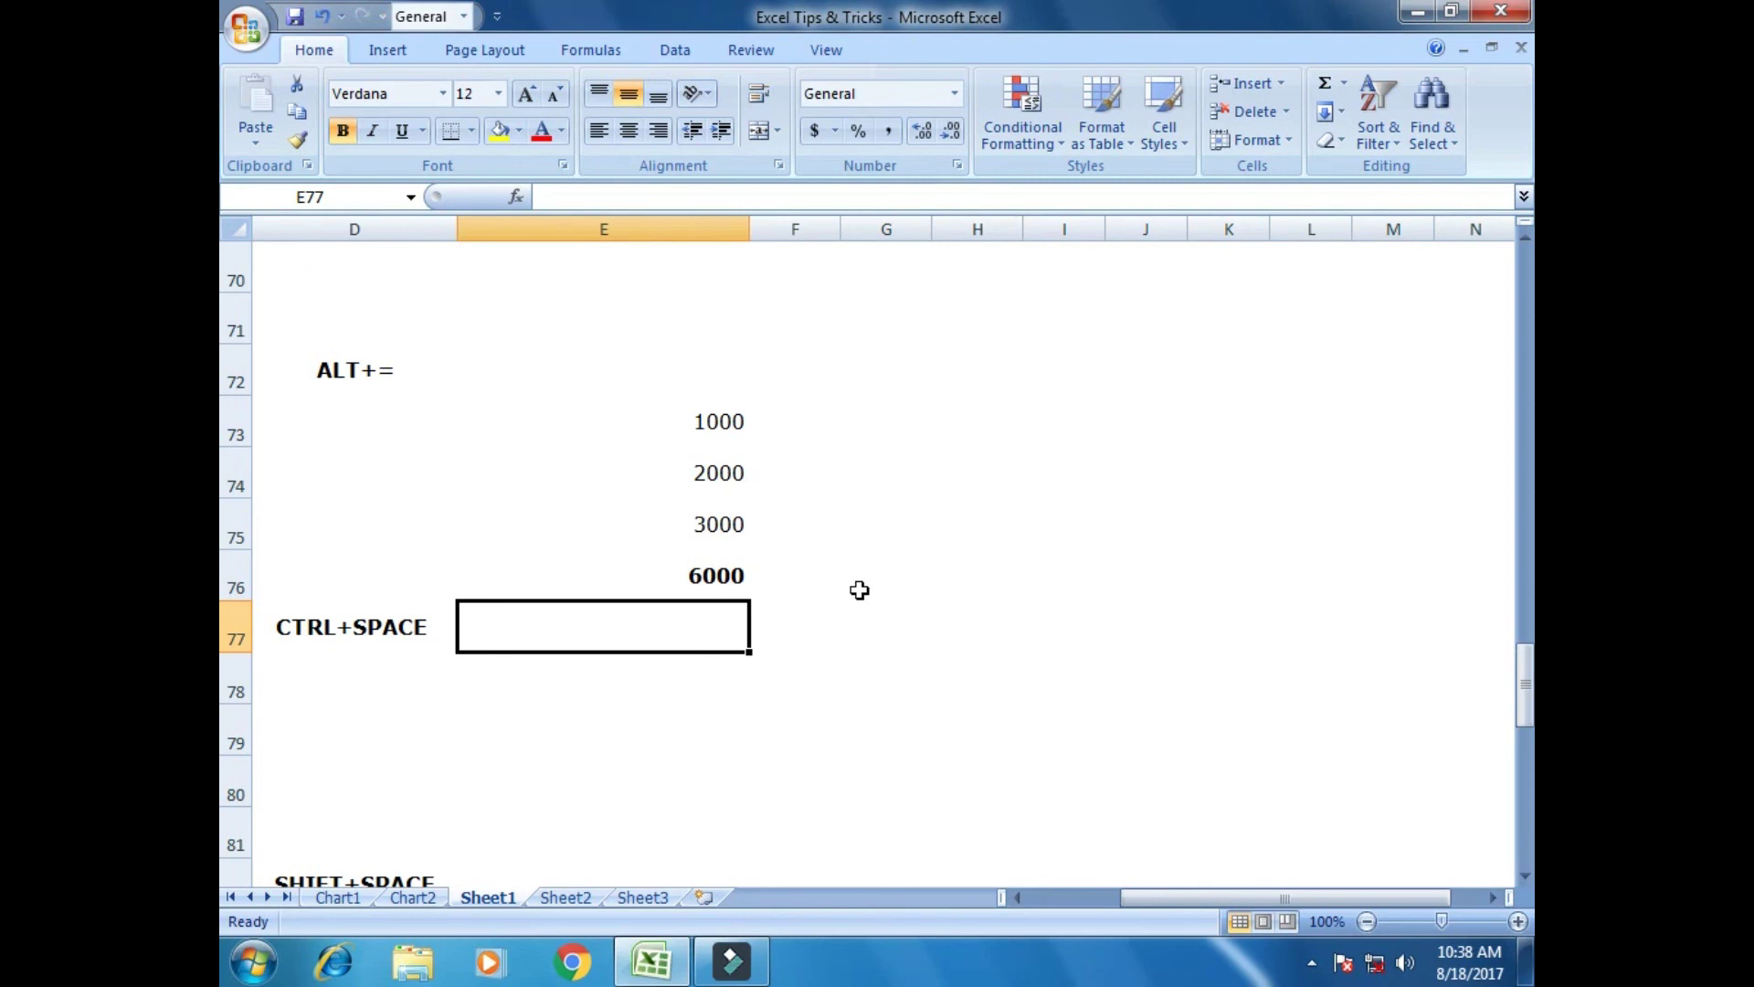
Demonstrate tip 15 by selecting the whole of column E from cell E77, and clear the selection by selecting D79.
{"action": "scroll", "coordinate": [923, 603], "scroll_direction": "down", "scroll_amount": 1}
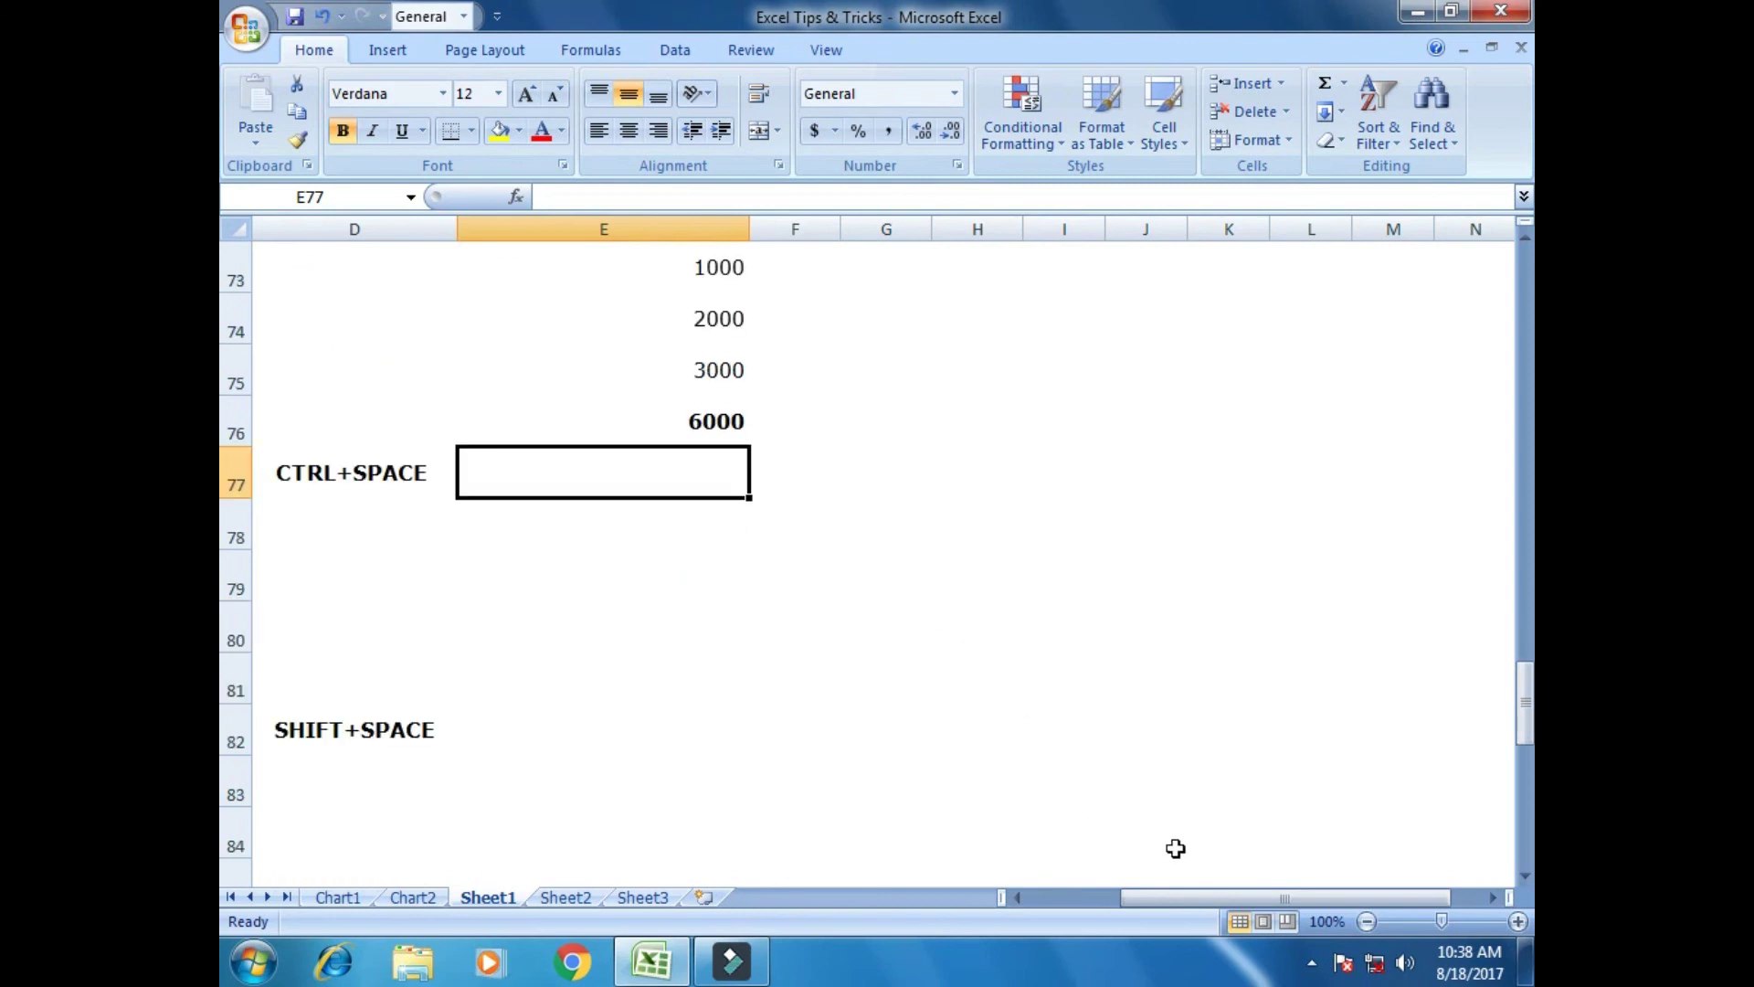
{"action": "left_click_drag", "start_coordinate": [1197, 907], "coordinate": [1102, 904]}
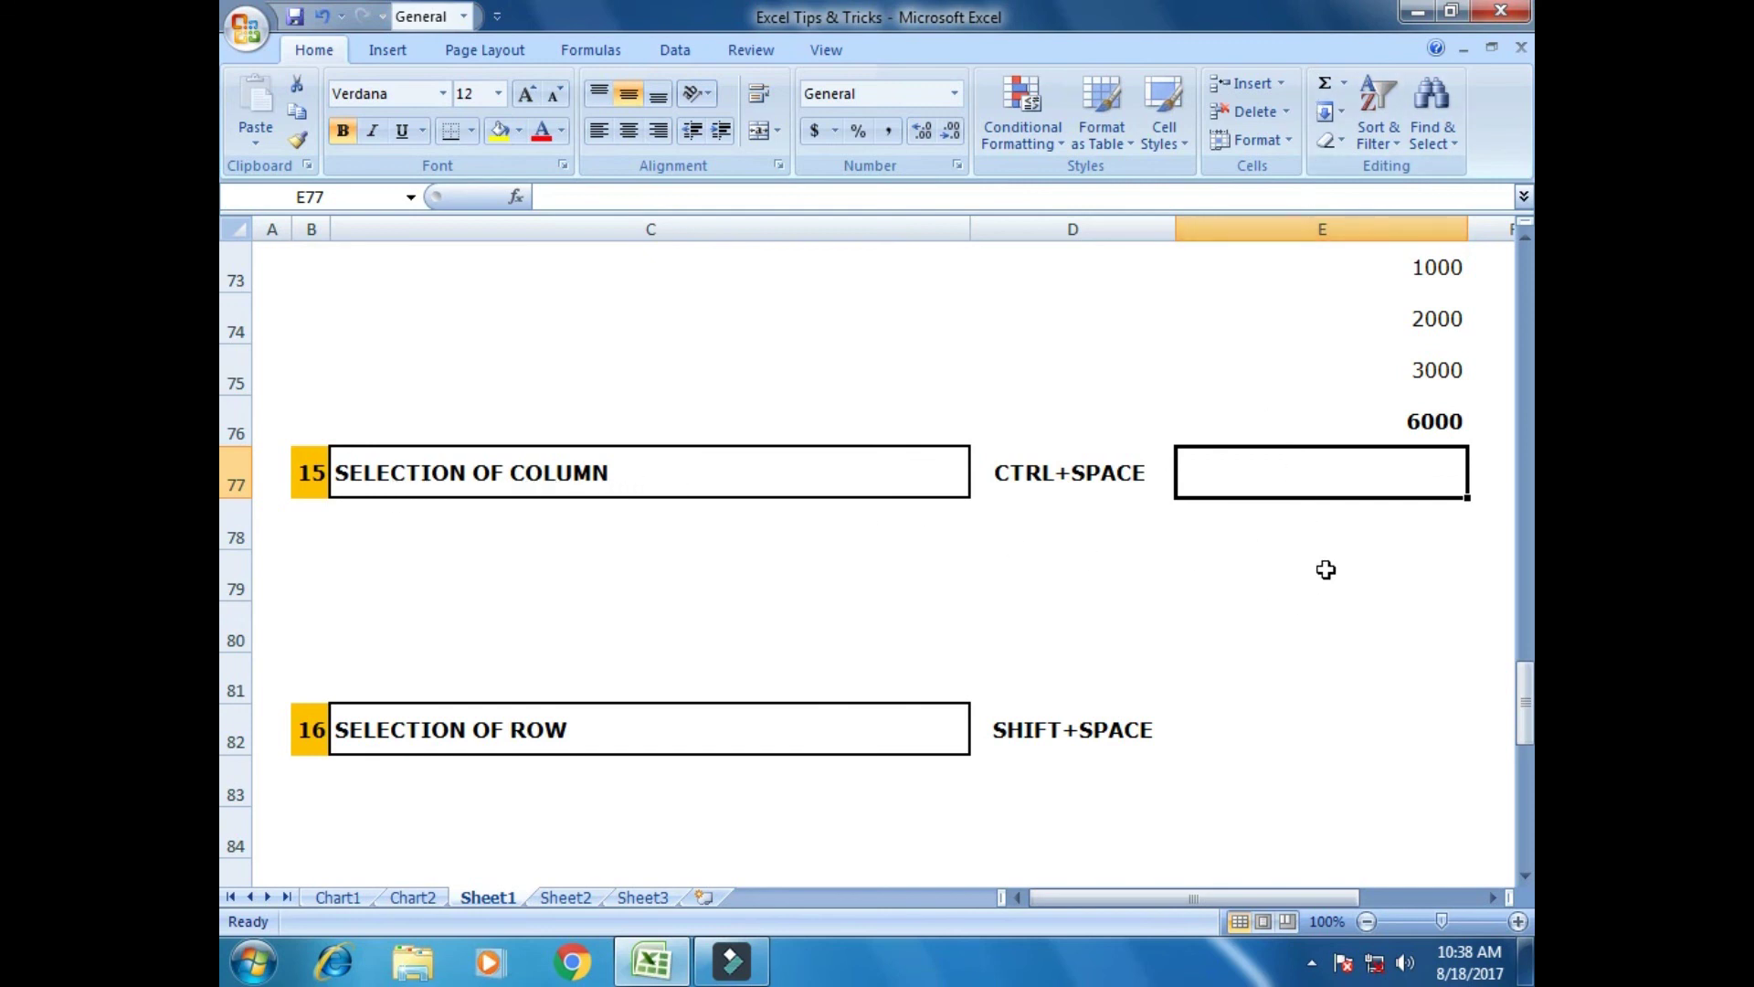
{"action": "key", "text": "ctrl+space"}
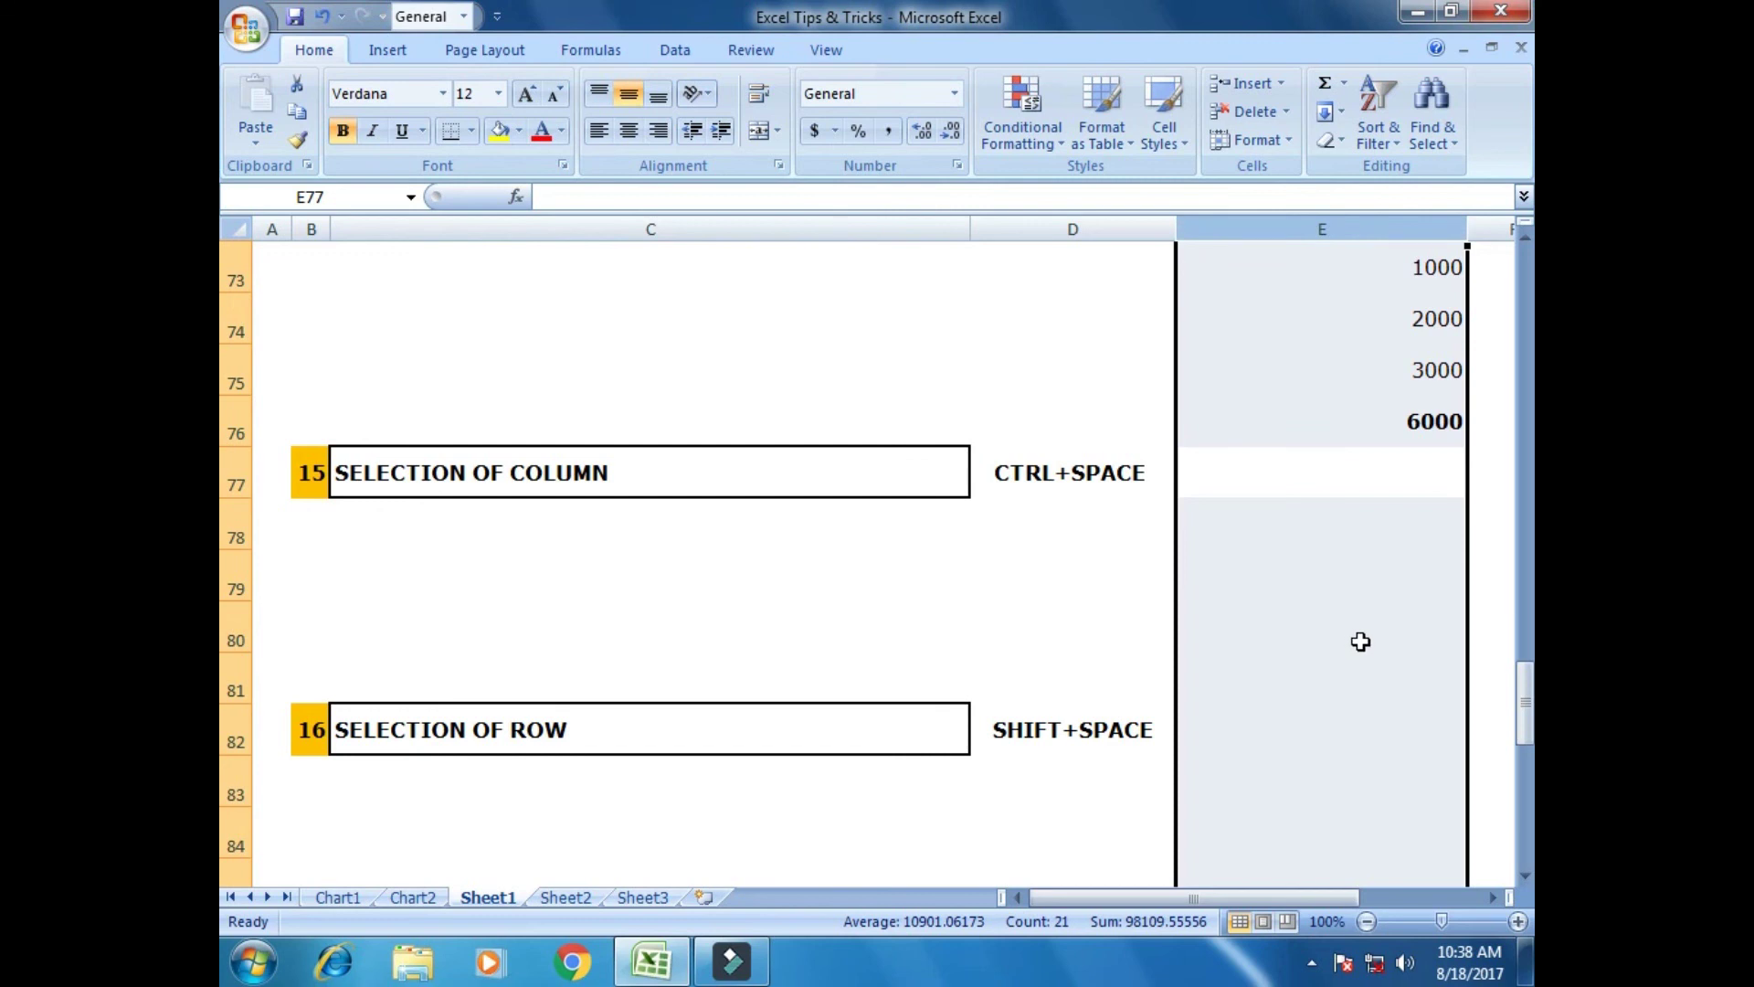
{"action": "left_click", "coordinate": [1148, 565]}
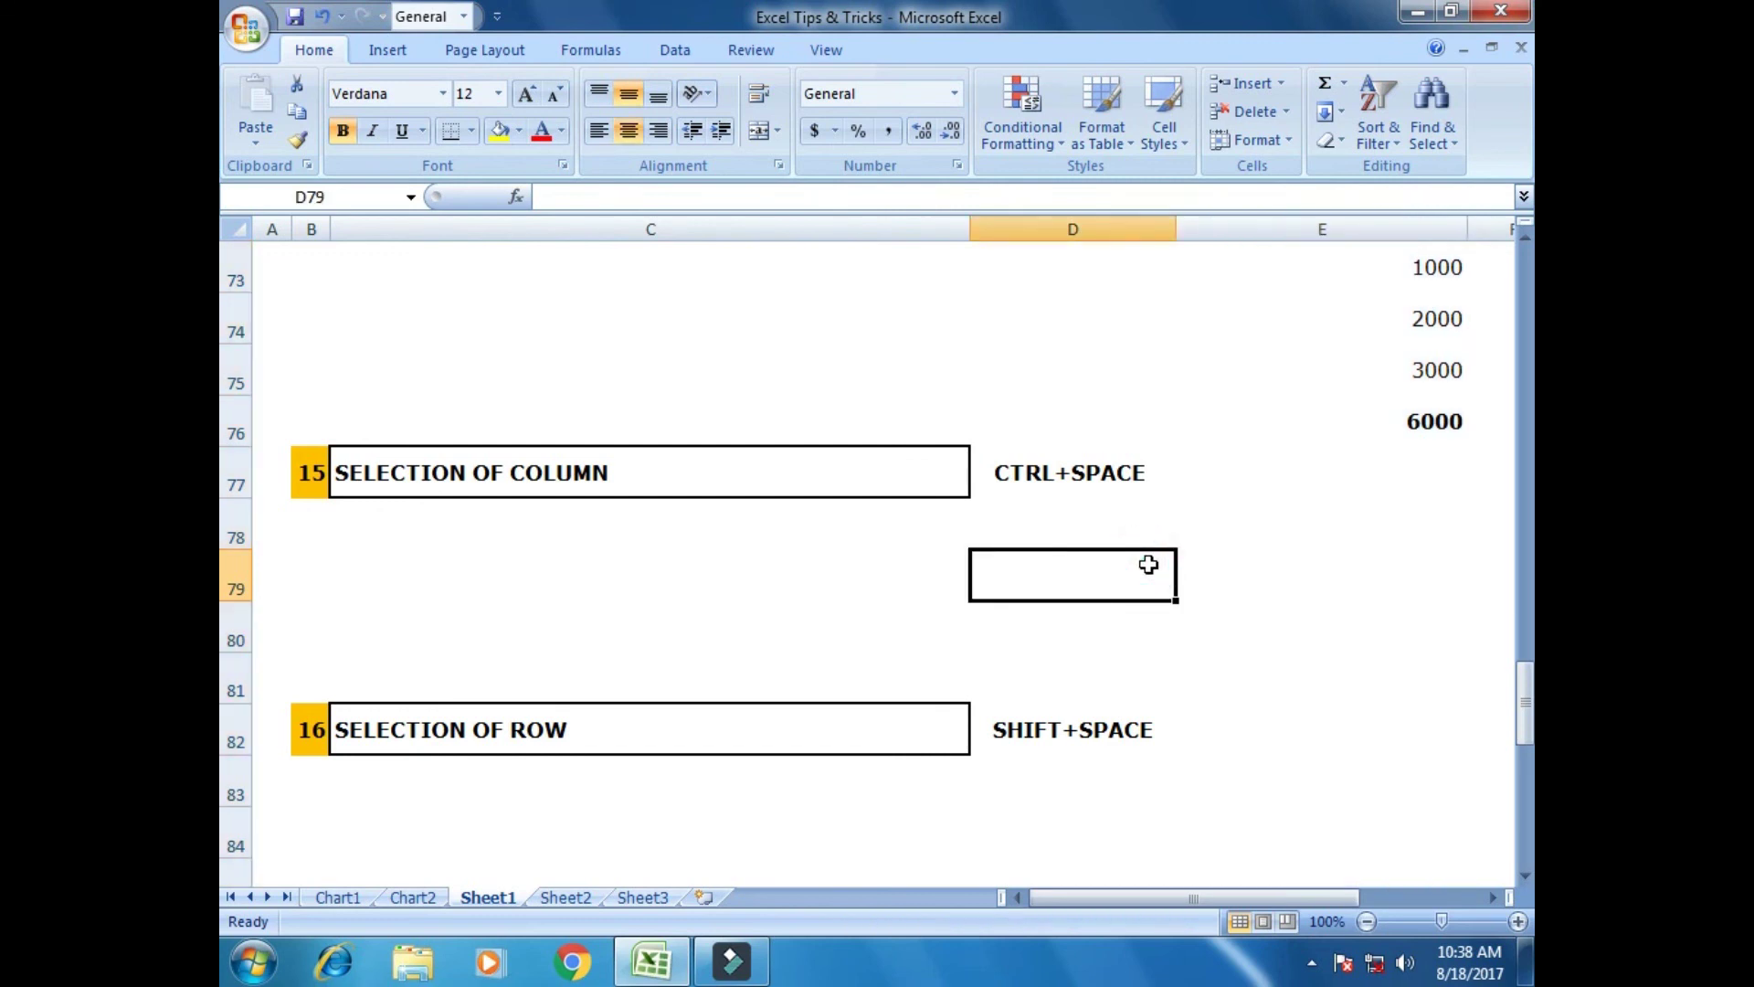
Select the whole of column D from cell D79, and clear the selection by selecting D79 again.
{"action": "key", "text": "ctrl+space"}
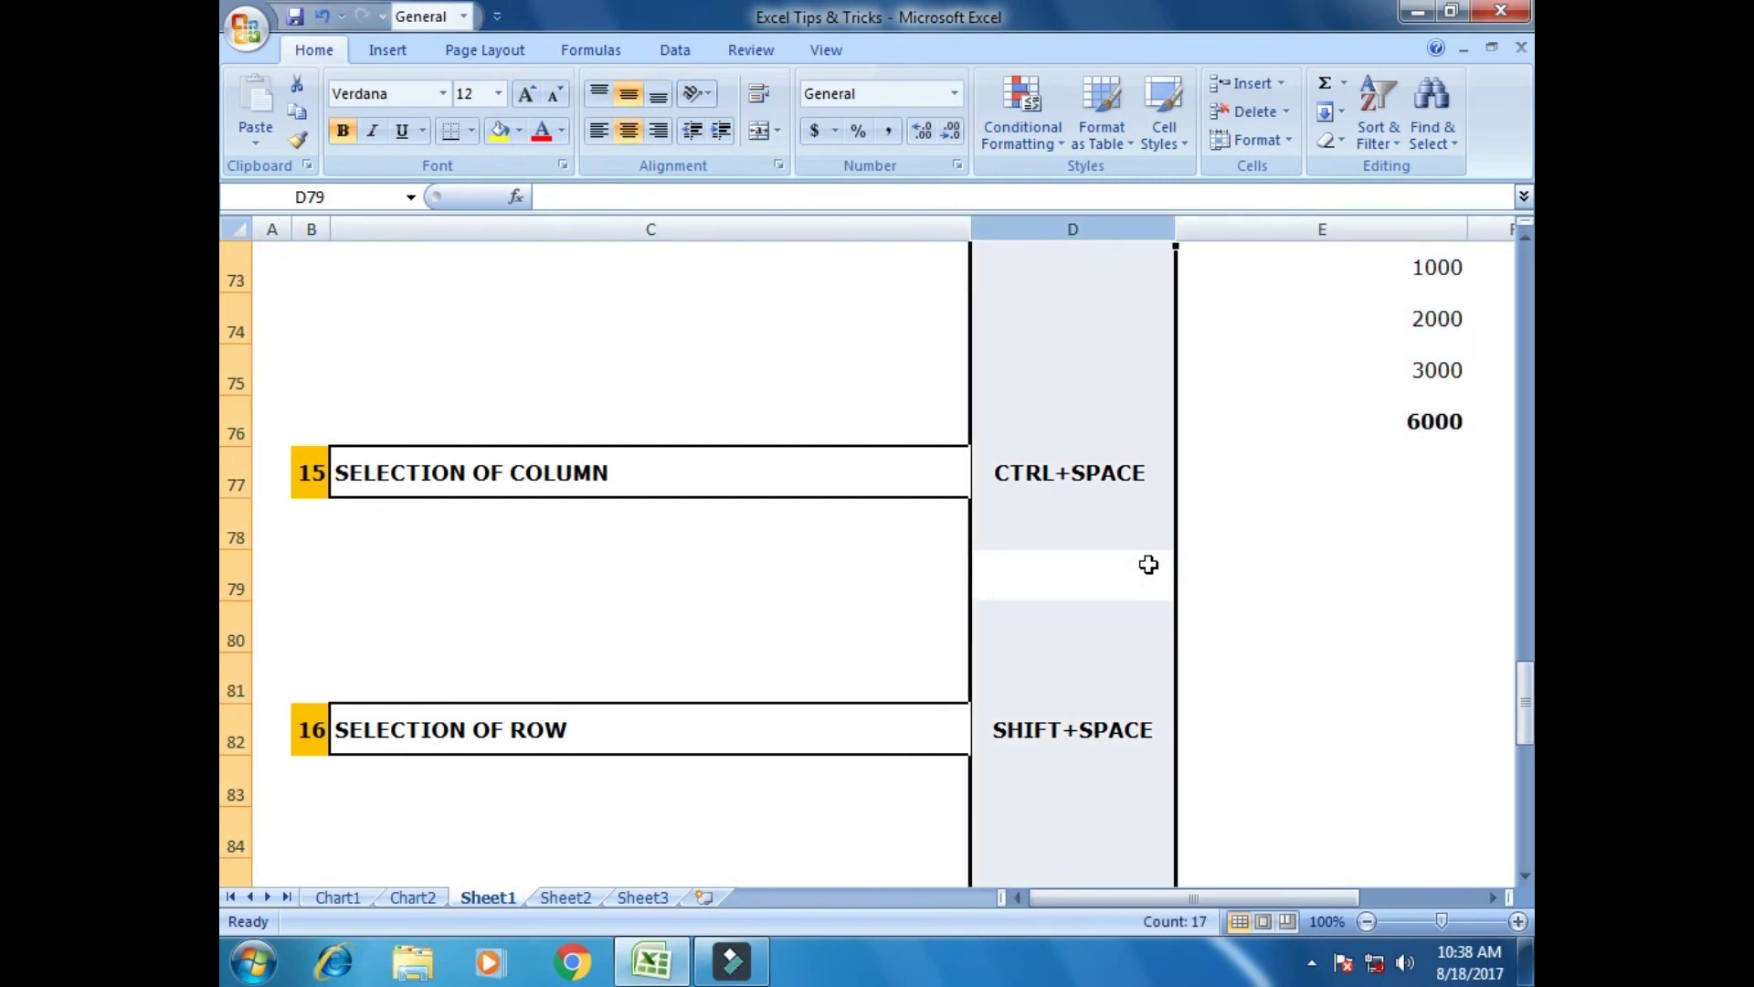
{"action": "left_click", "coordinate": [1149, 565]}
Demonstrate tip 16 by selecting the whole of row 84 and the whole of row 85, ending with only cell D84 selected.
{"action": "scroll", "coordinate": [1069, 752], "scroll_direction": "down", "scroll_amount": 2}
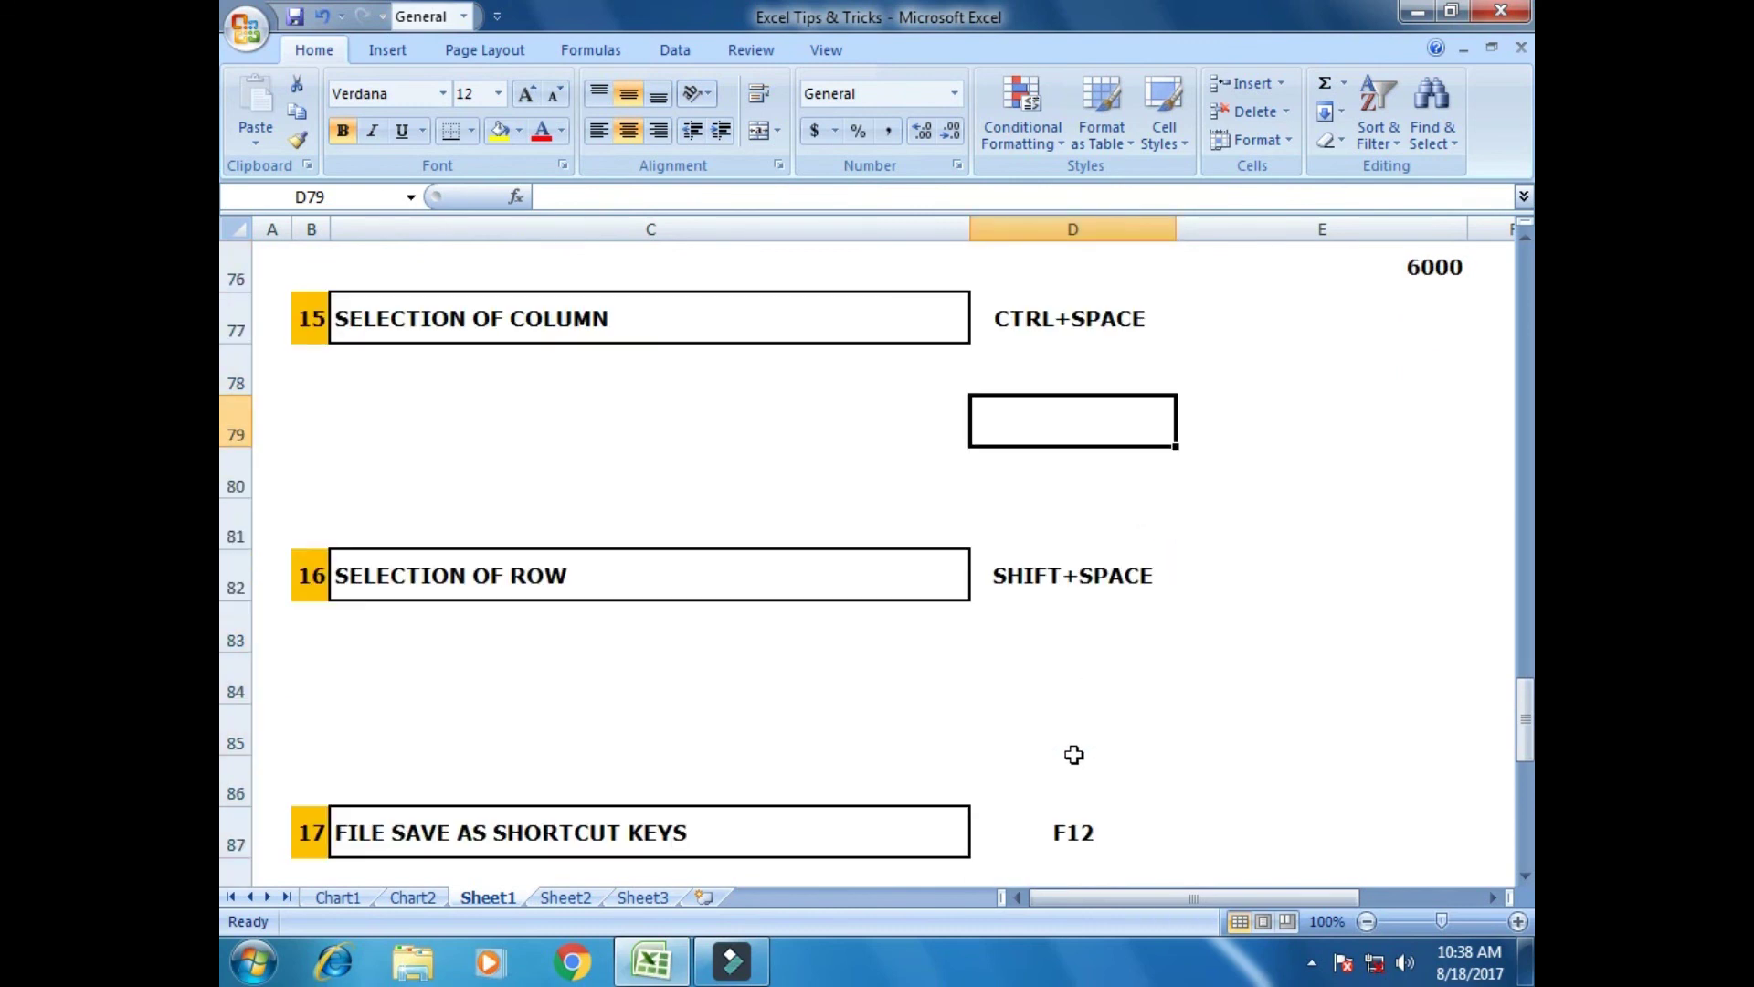
{"action": "left_click", "coordinate": [1105, 525]}
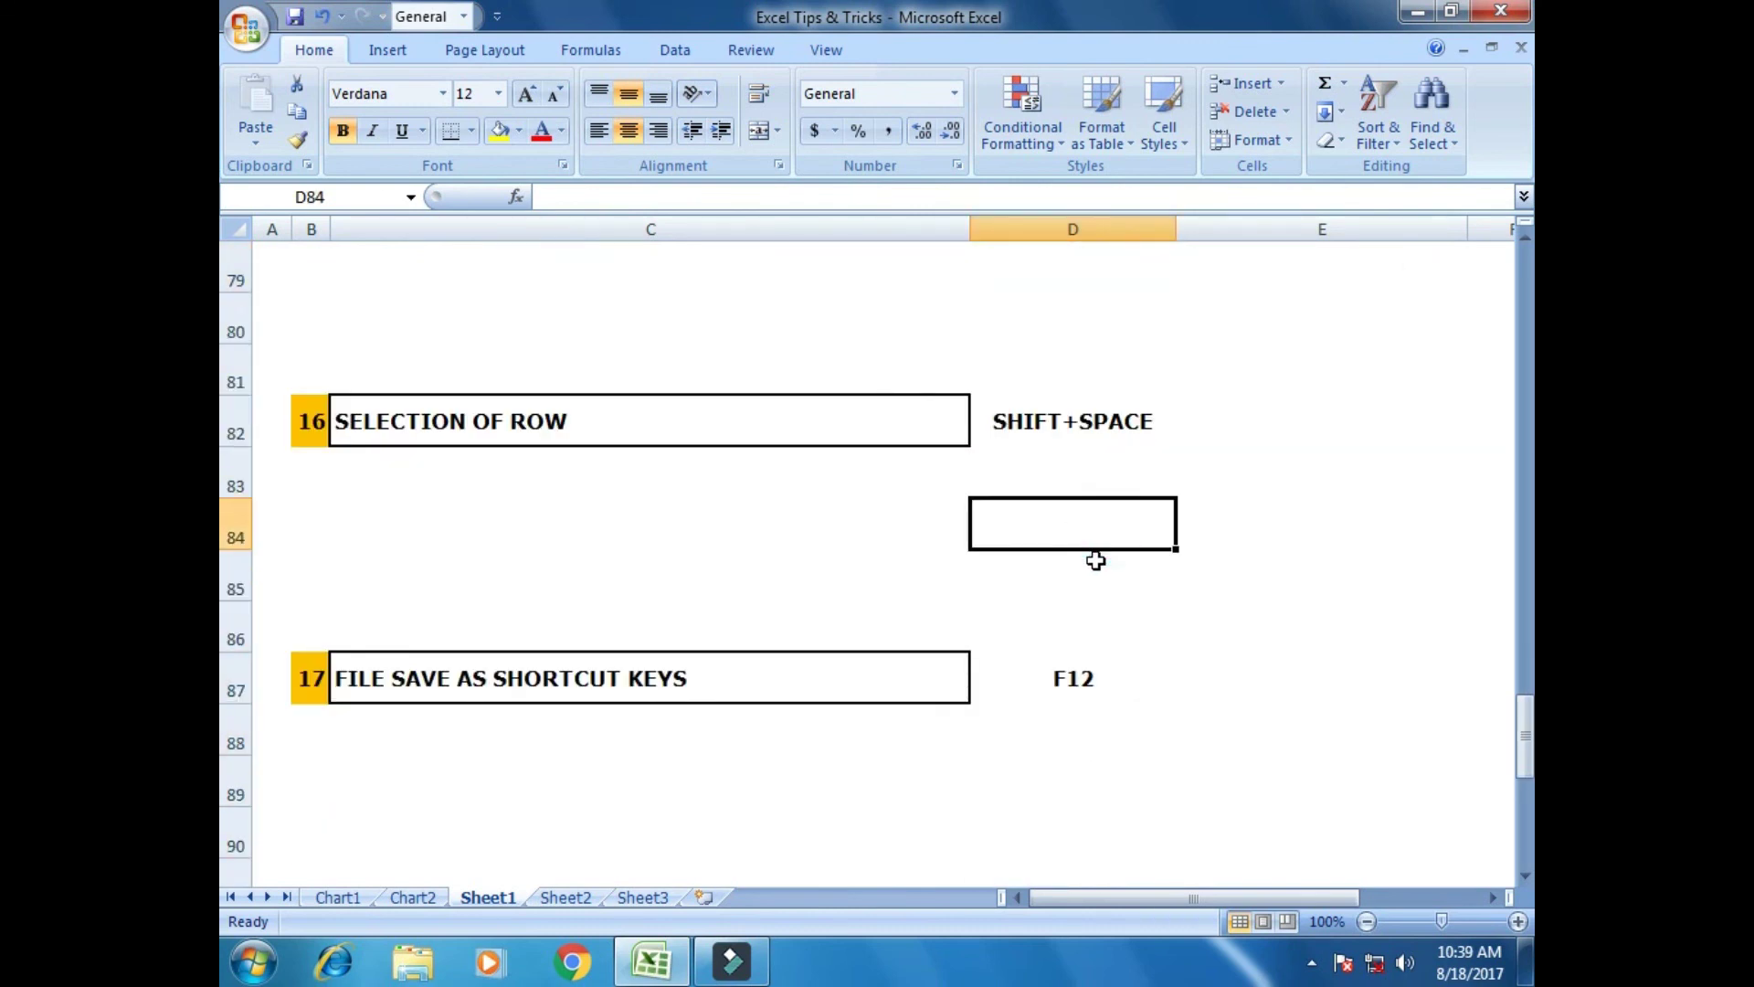
{"action": "key", "text": "shift+space"}
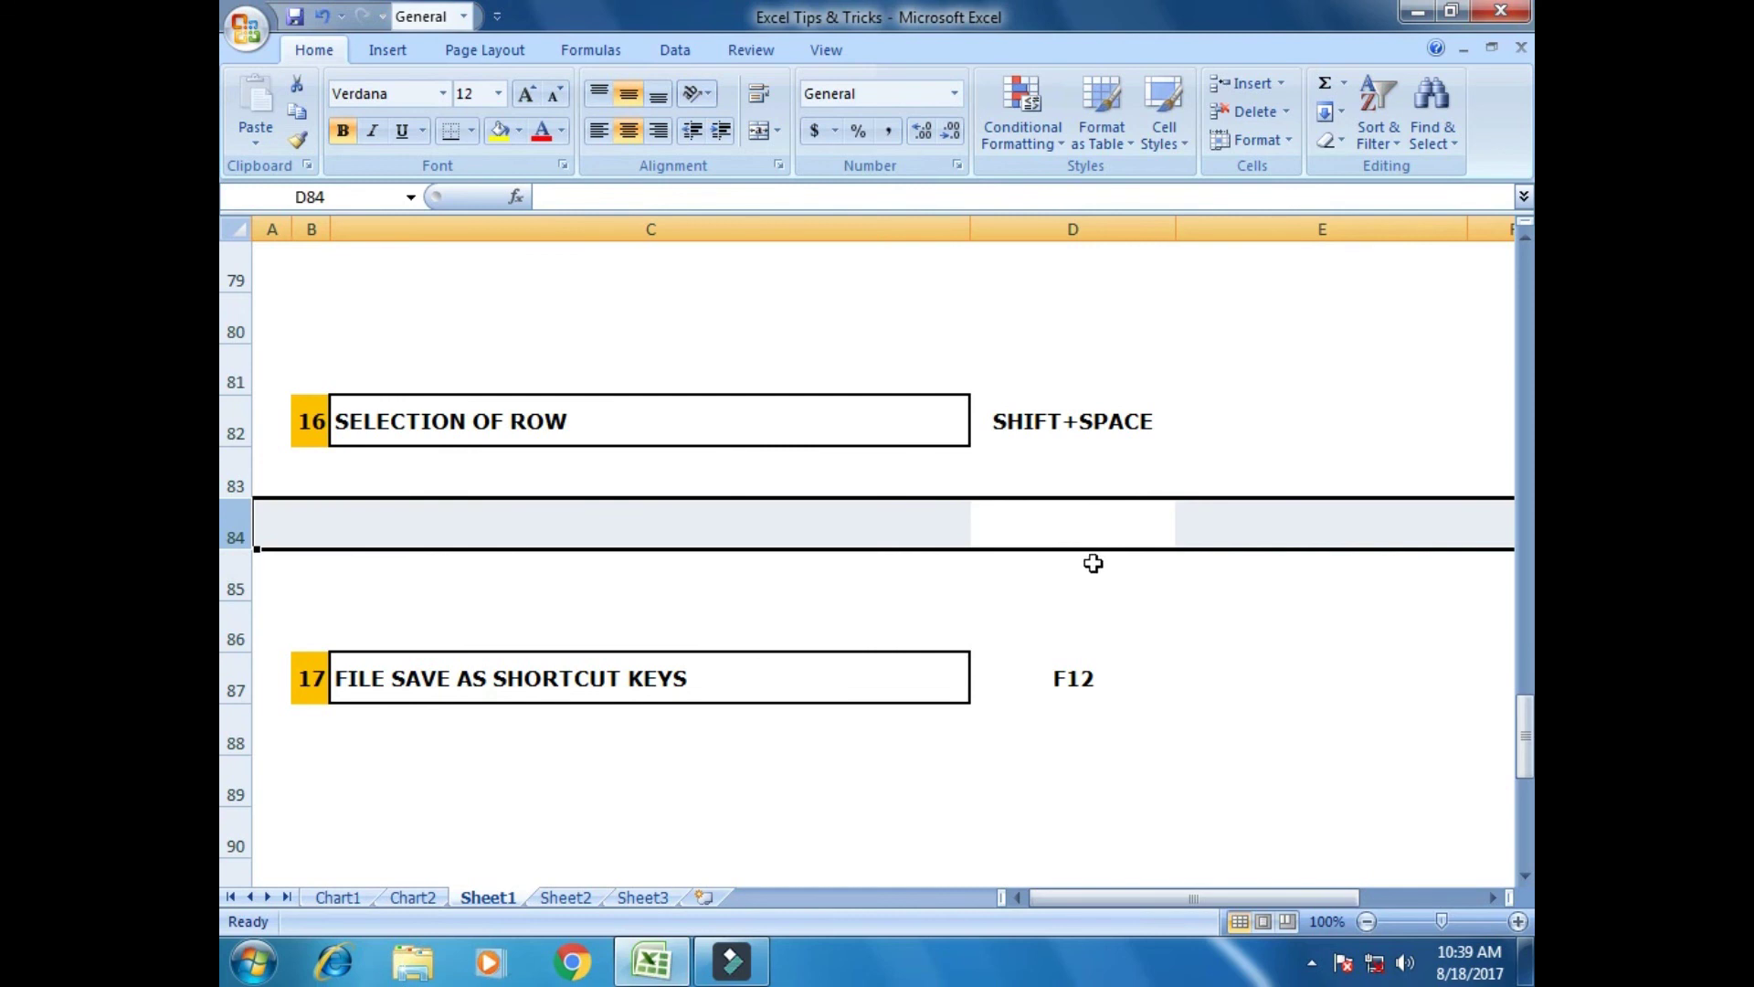
{"action": "left_click", "coordinate": [1092, 566]}
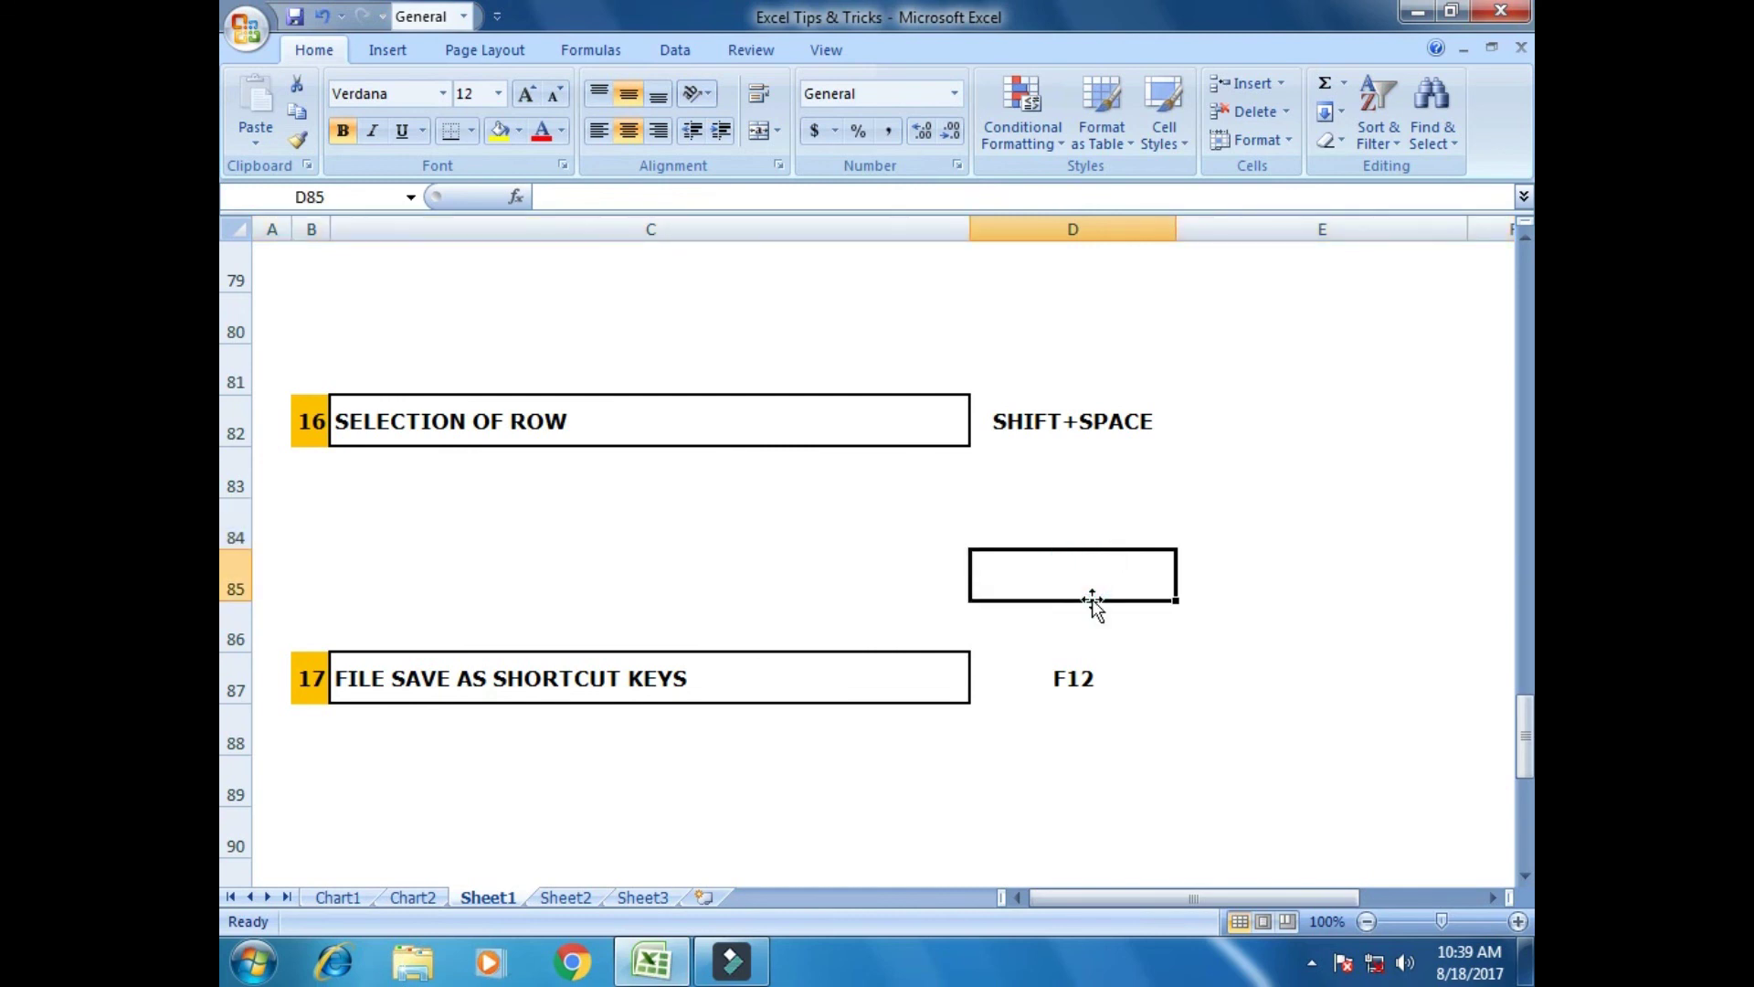
{"action": "key", "text": "shift+space"}
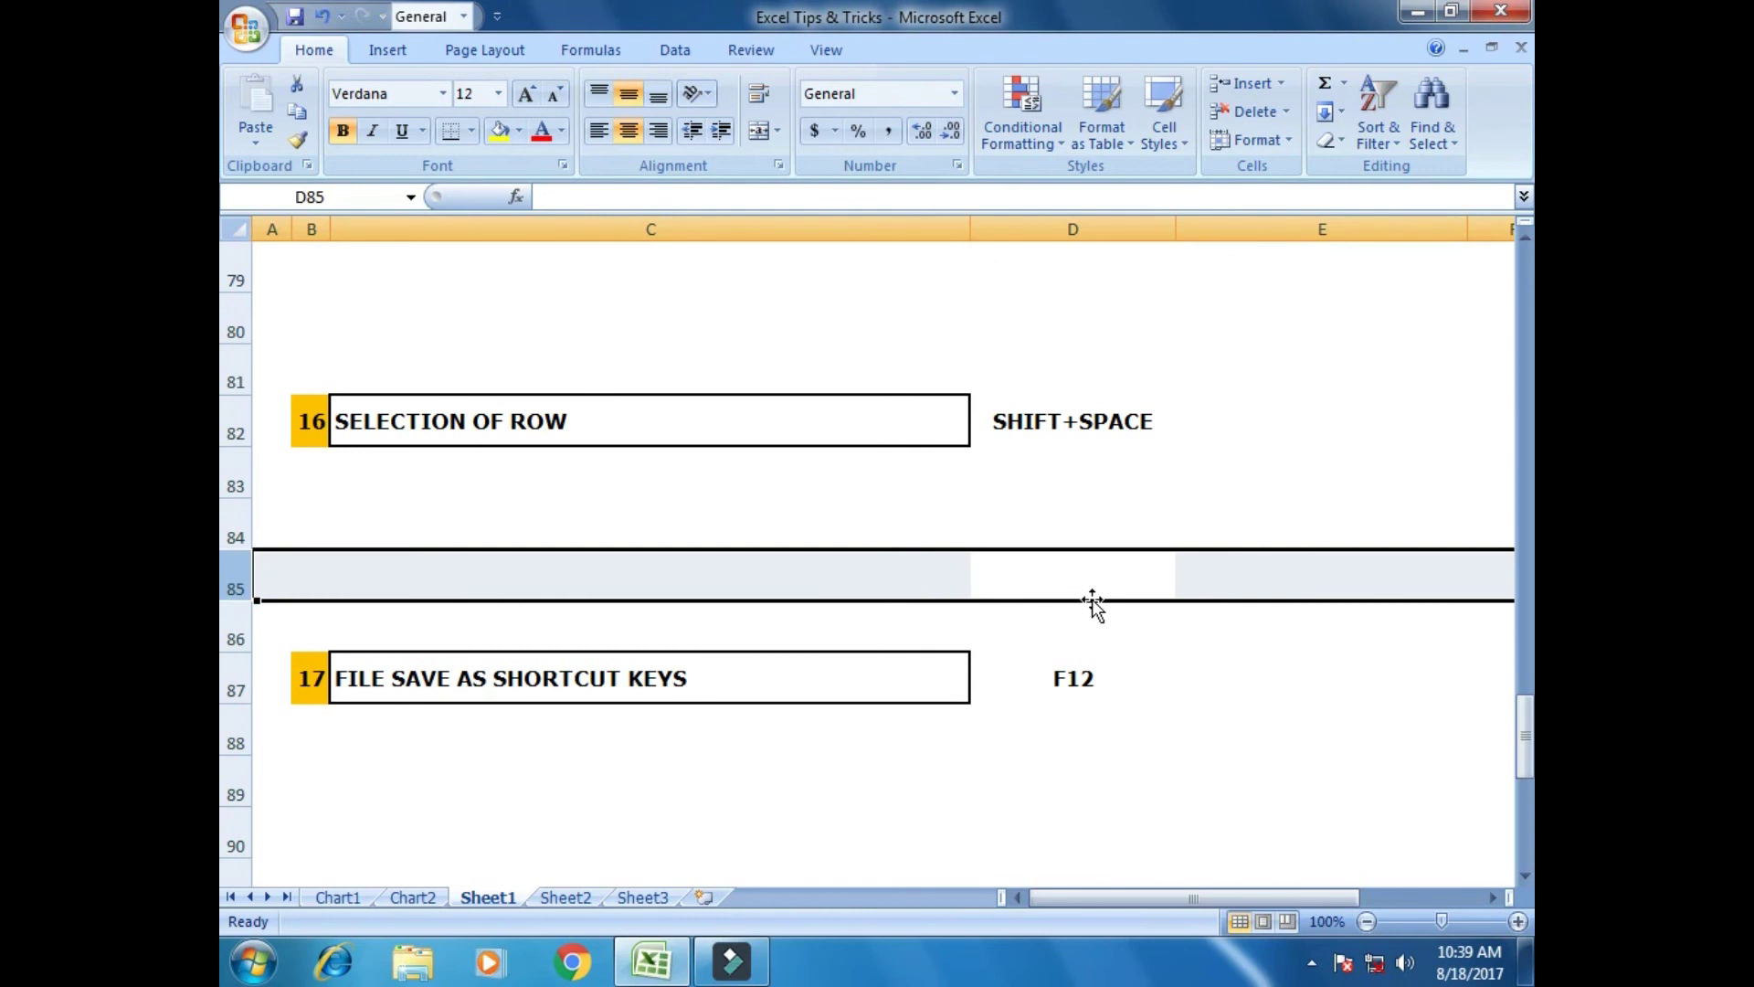
{"action": "left_click", "coordinate": [1160, 507]}
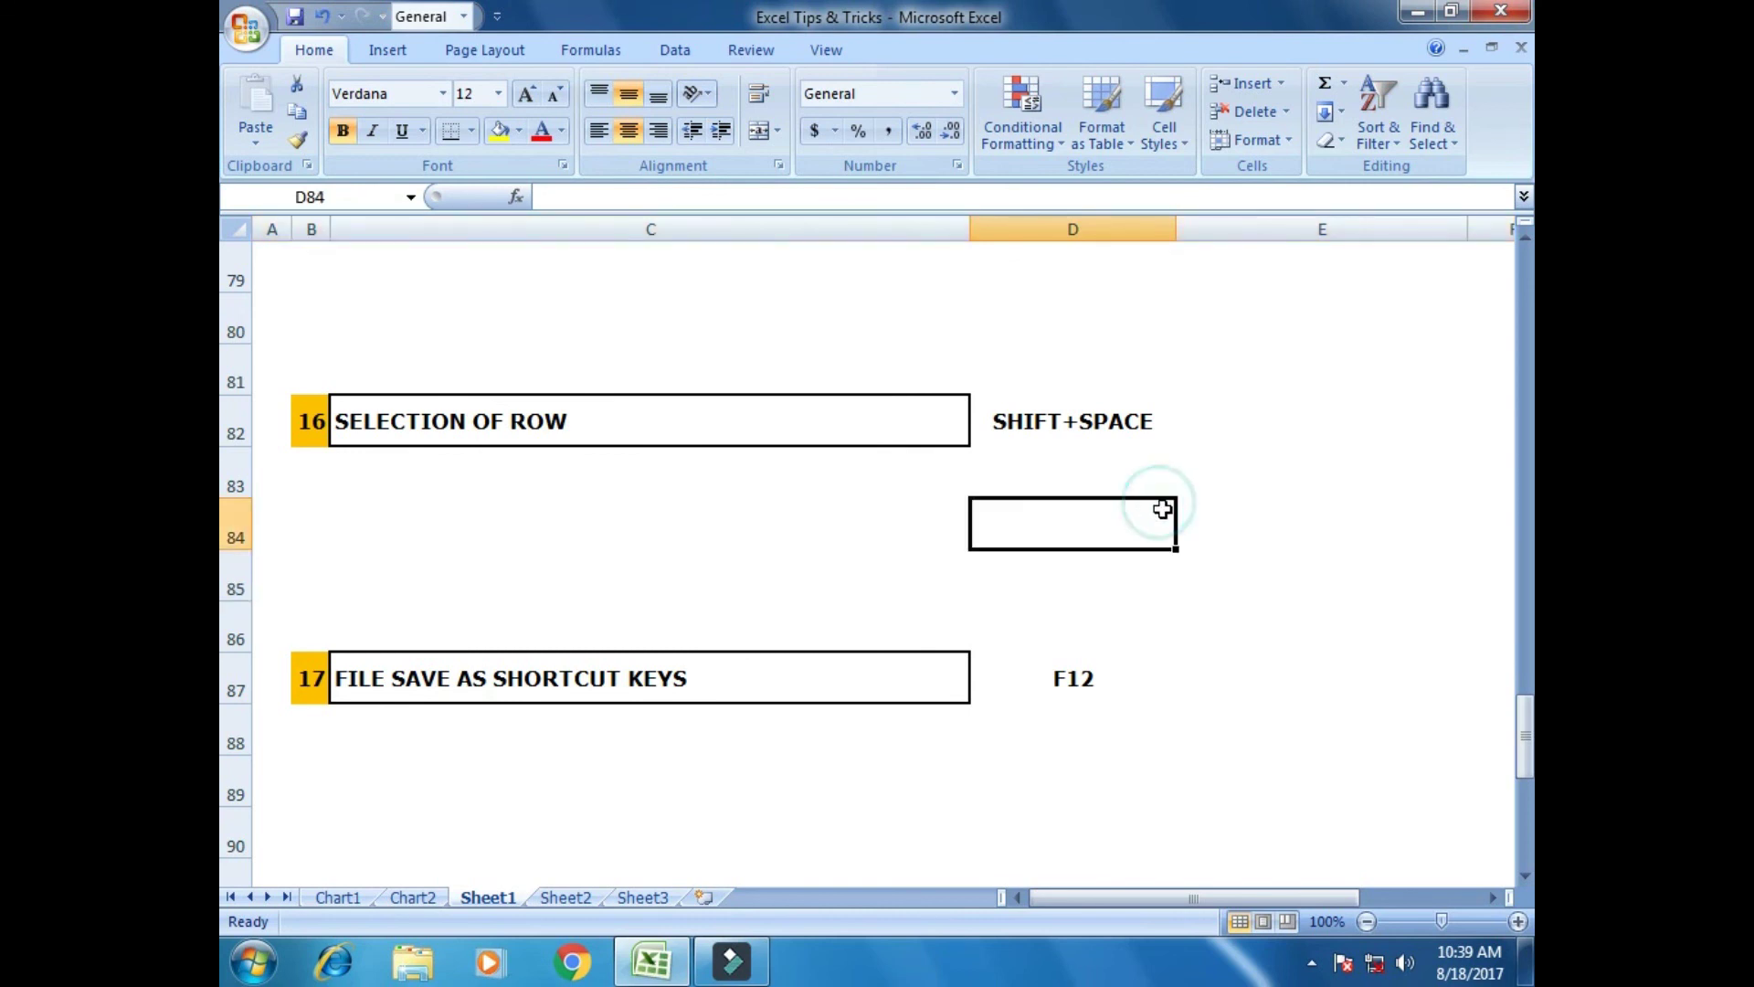
Demonstrate tip 17 from cell D89 by saving a copy of the workbook as "Excel Tips & Tricks2" in the same folder.
{"action": "scroll", "coordinate": [1162, 518], "scroll_direction": "down", "scroll_amount": 2}
{"action": "left_click", "coordinate": [1129, 483]}
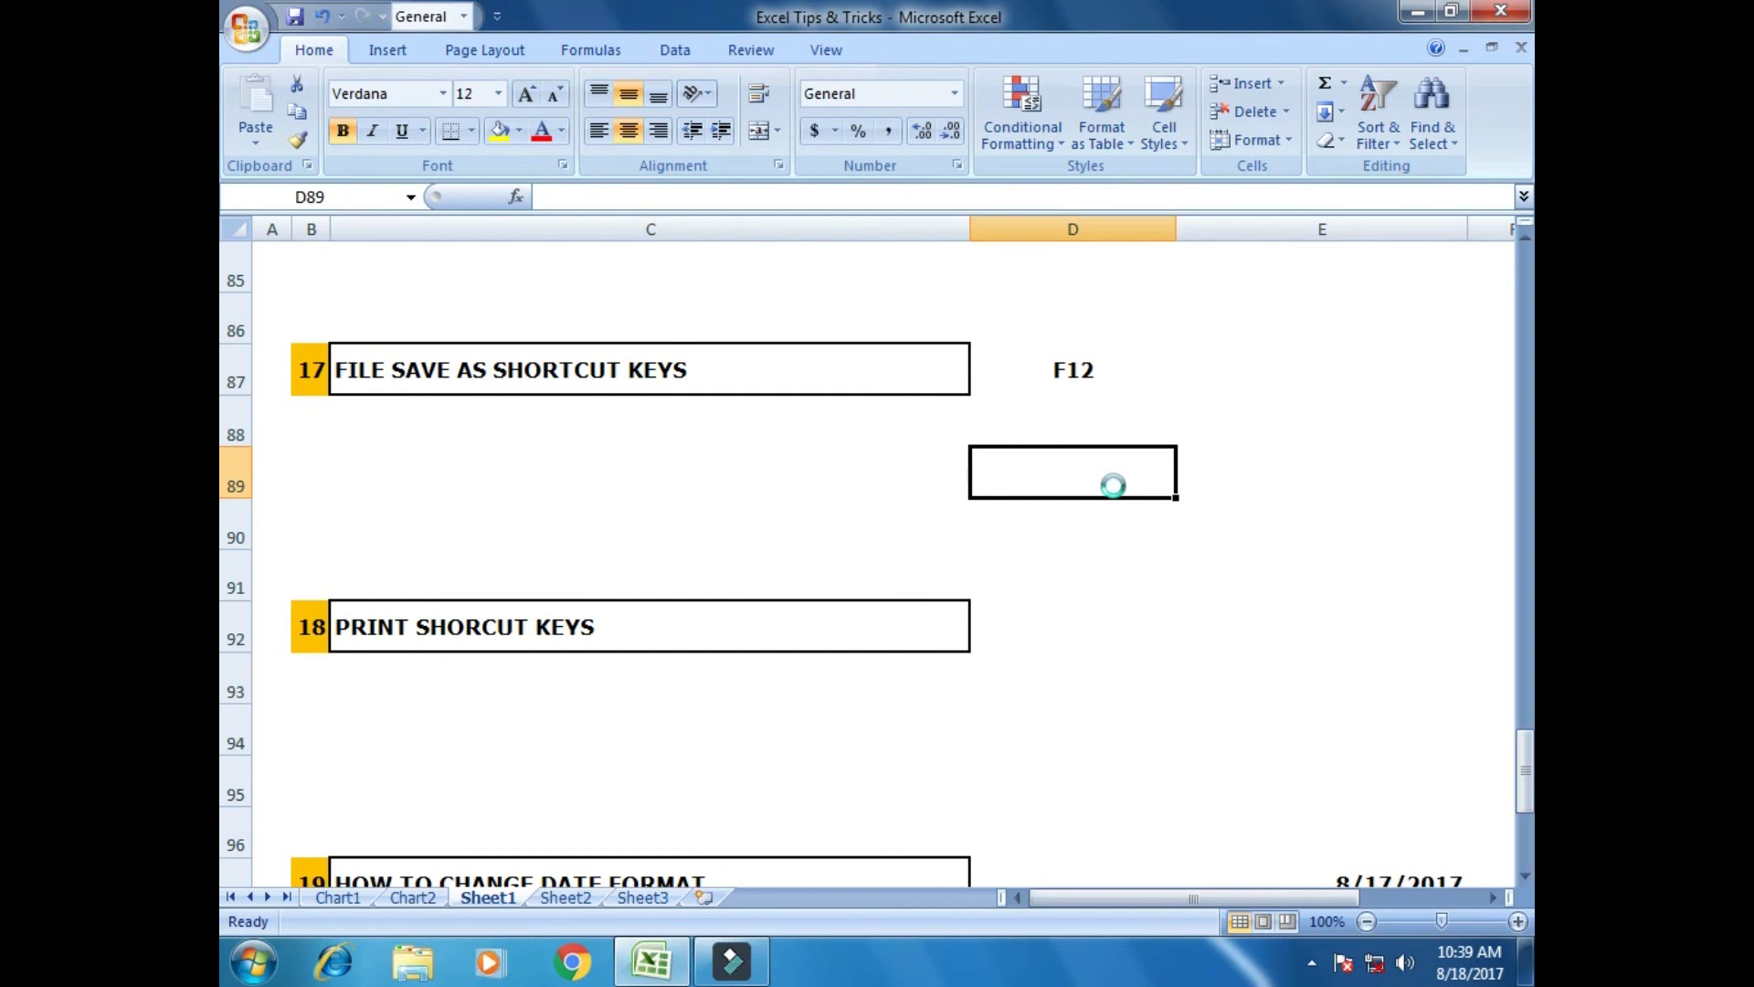
{"action": "key", "text": "F12"}
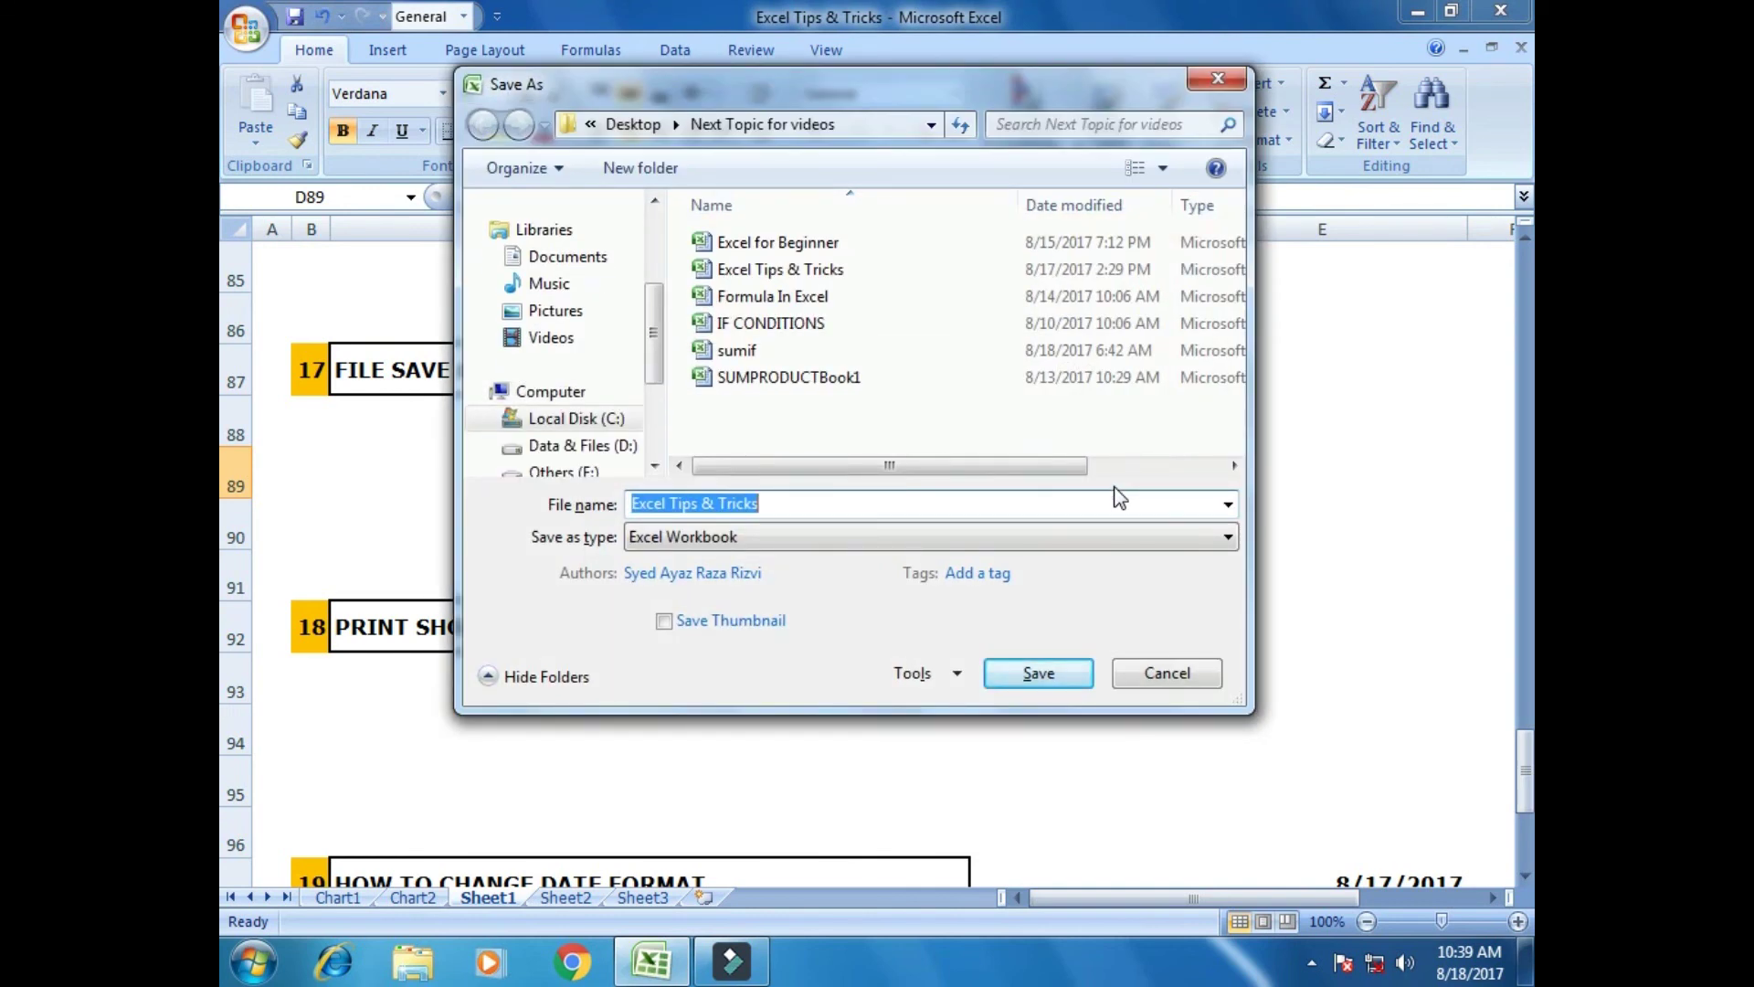
{"action": "left_click", "coordinate": [1119, 498]}
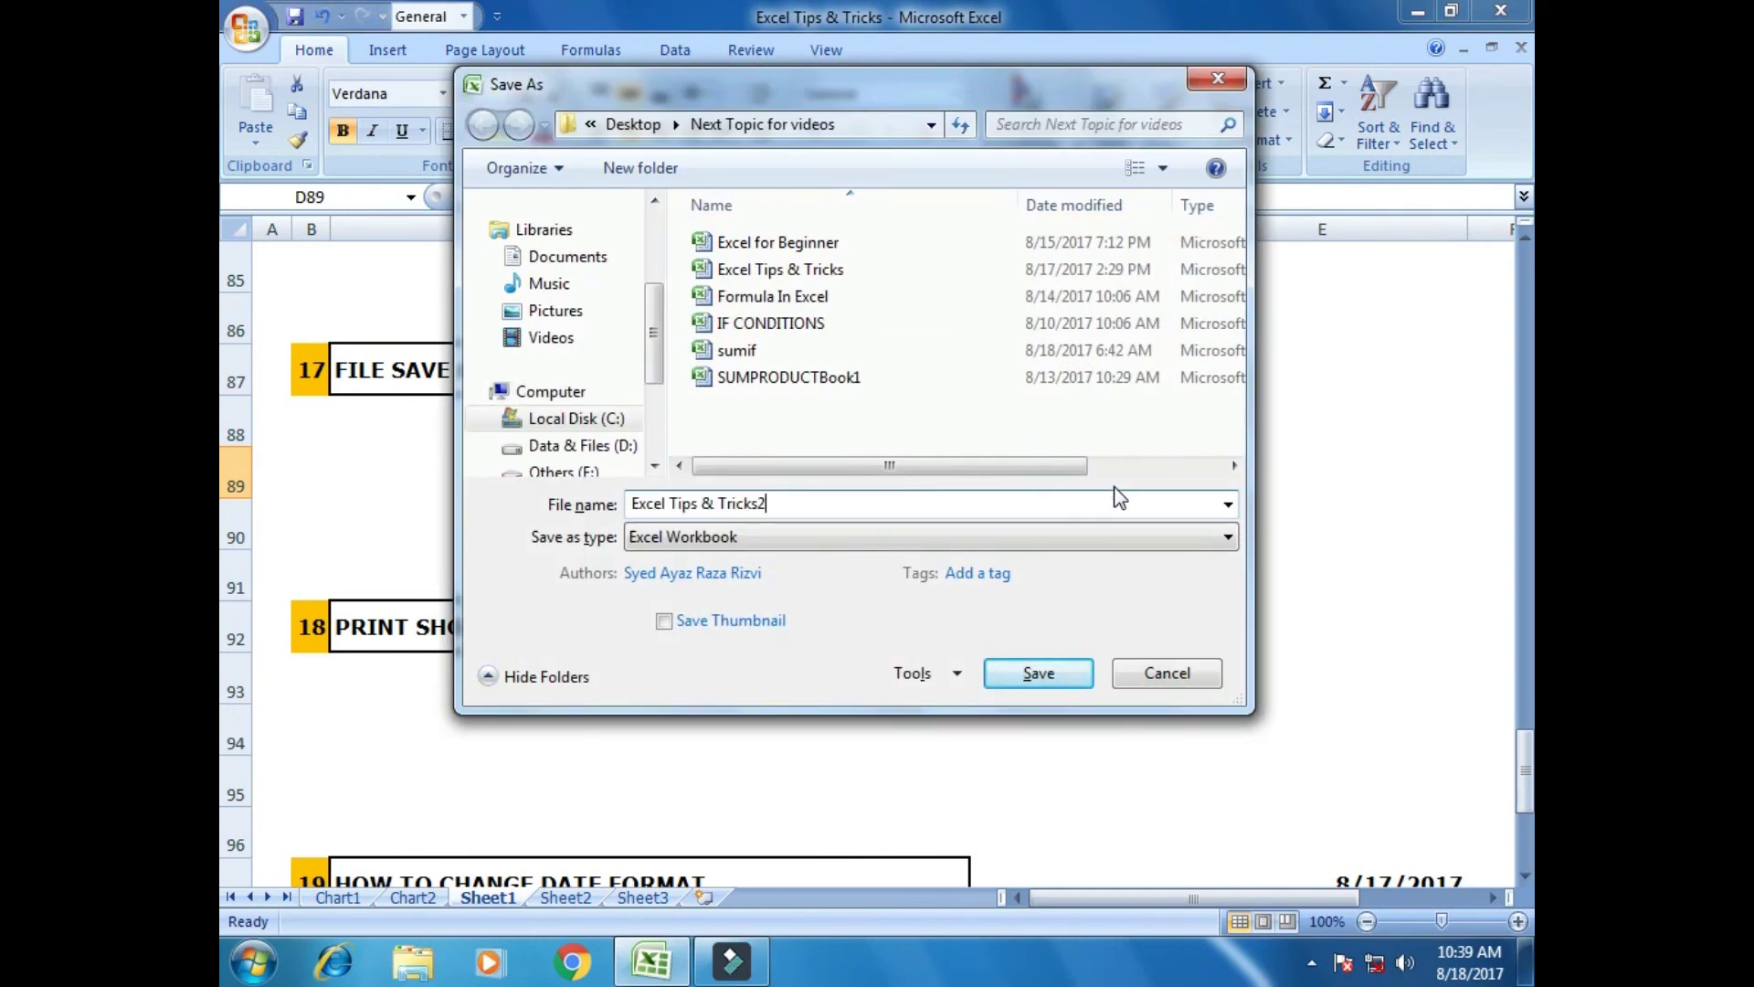
{"action": "type", "text": "2"}
{"action": "key", "text": "Return"}
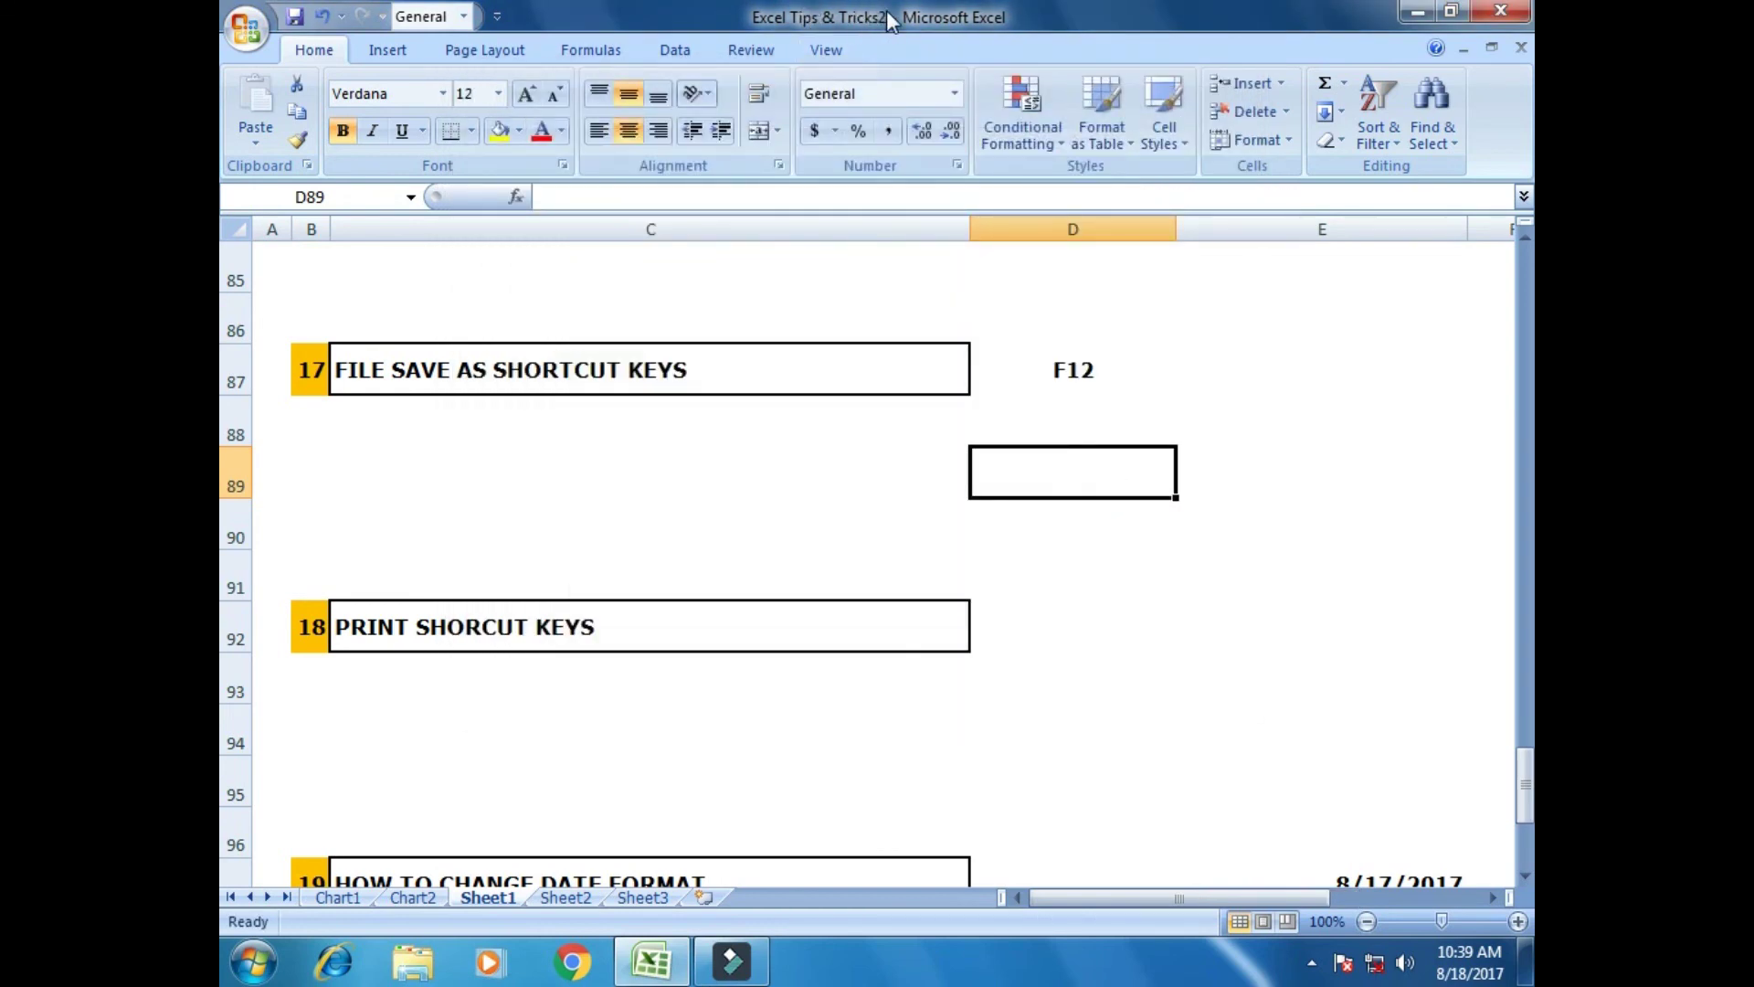
Demonstrate tip 18 from cell E92 by bringing up the print settings twice and cancelling each time.
{"action": "scroll", "coordinate": [1275, 512], "scroll_direction": "down", "scroll_amount": 1}
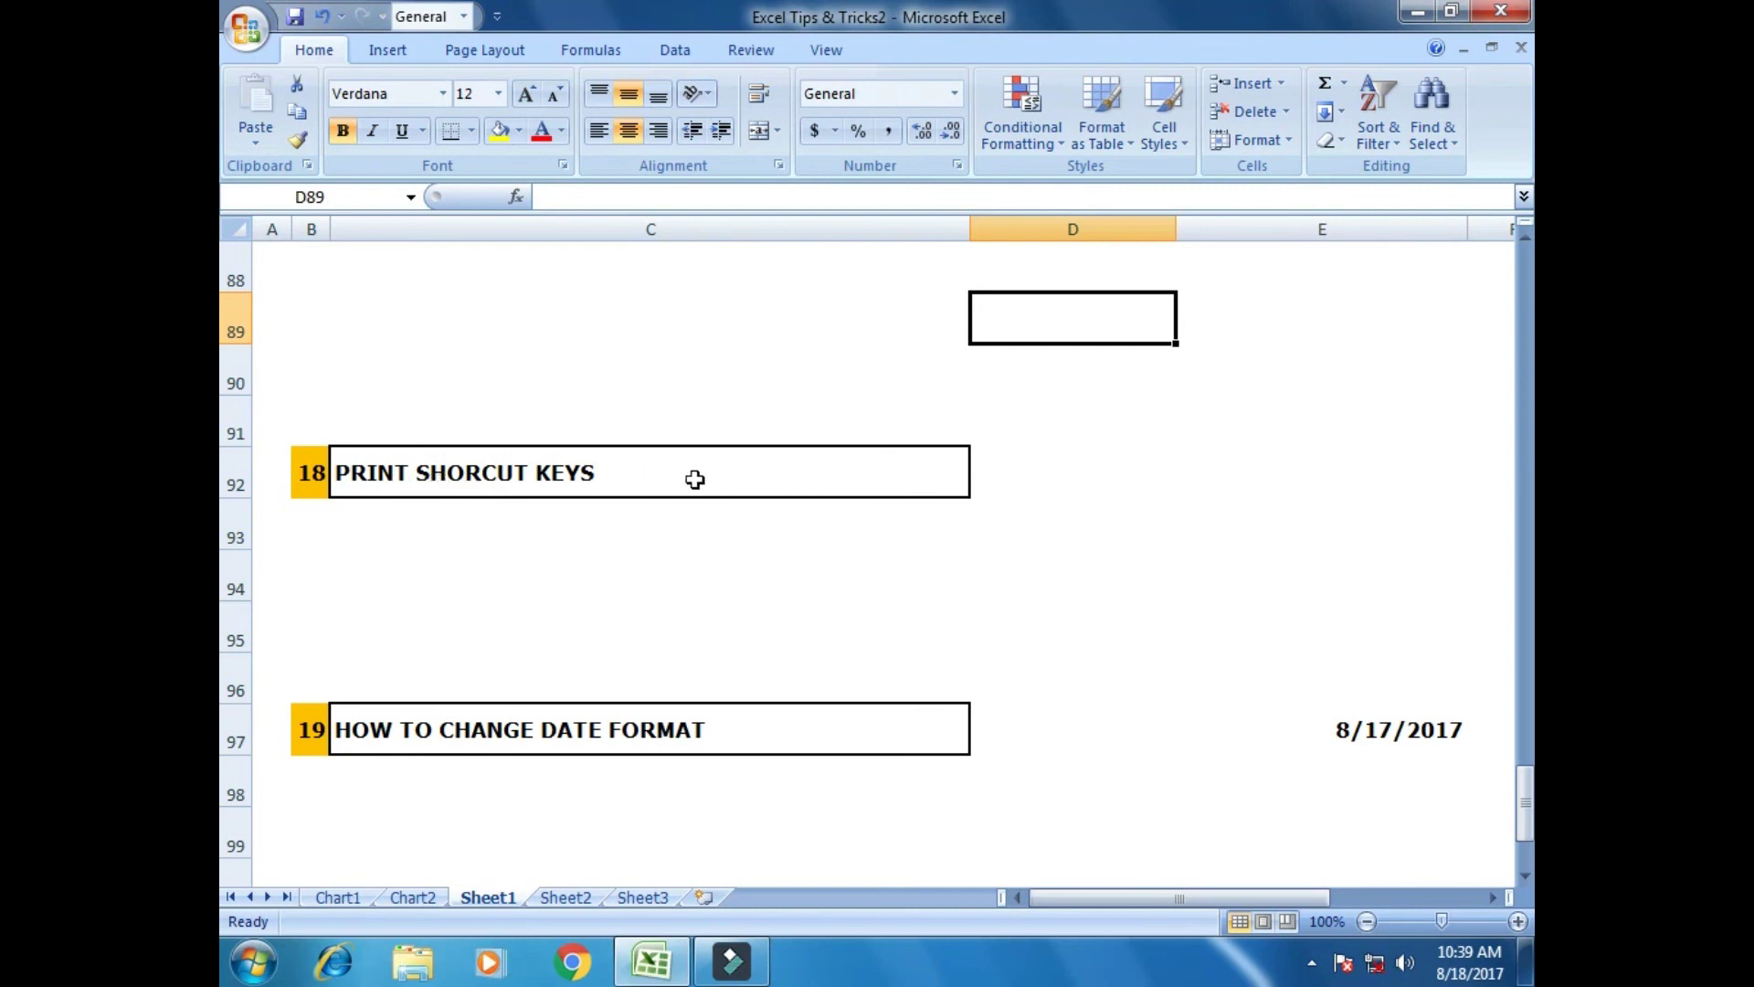
{"action": "left_click", "coordinate": [1180, 476]}
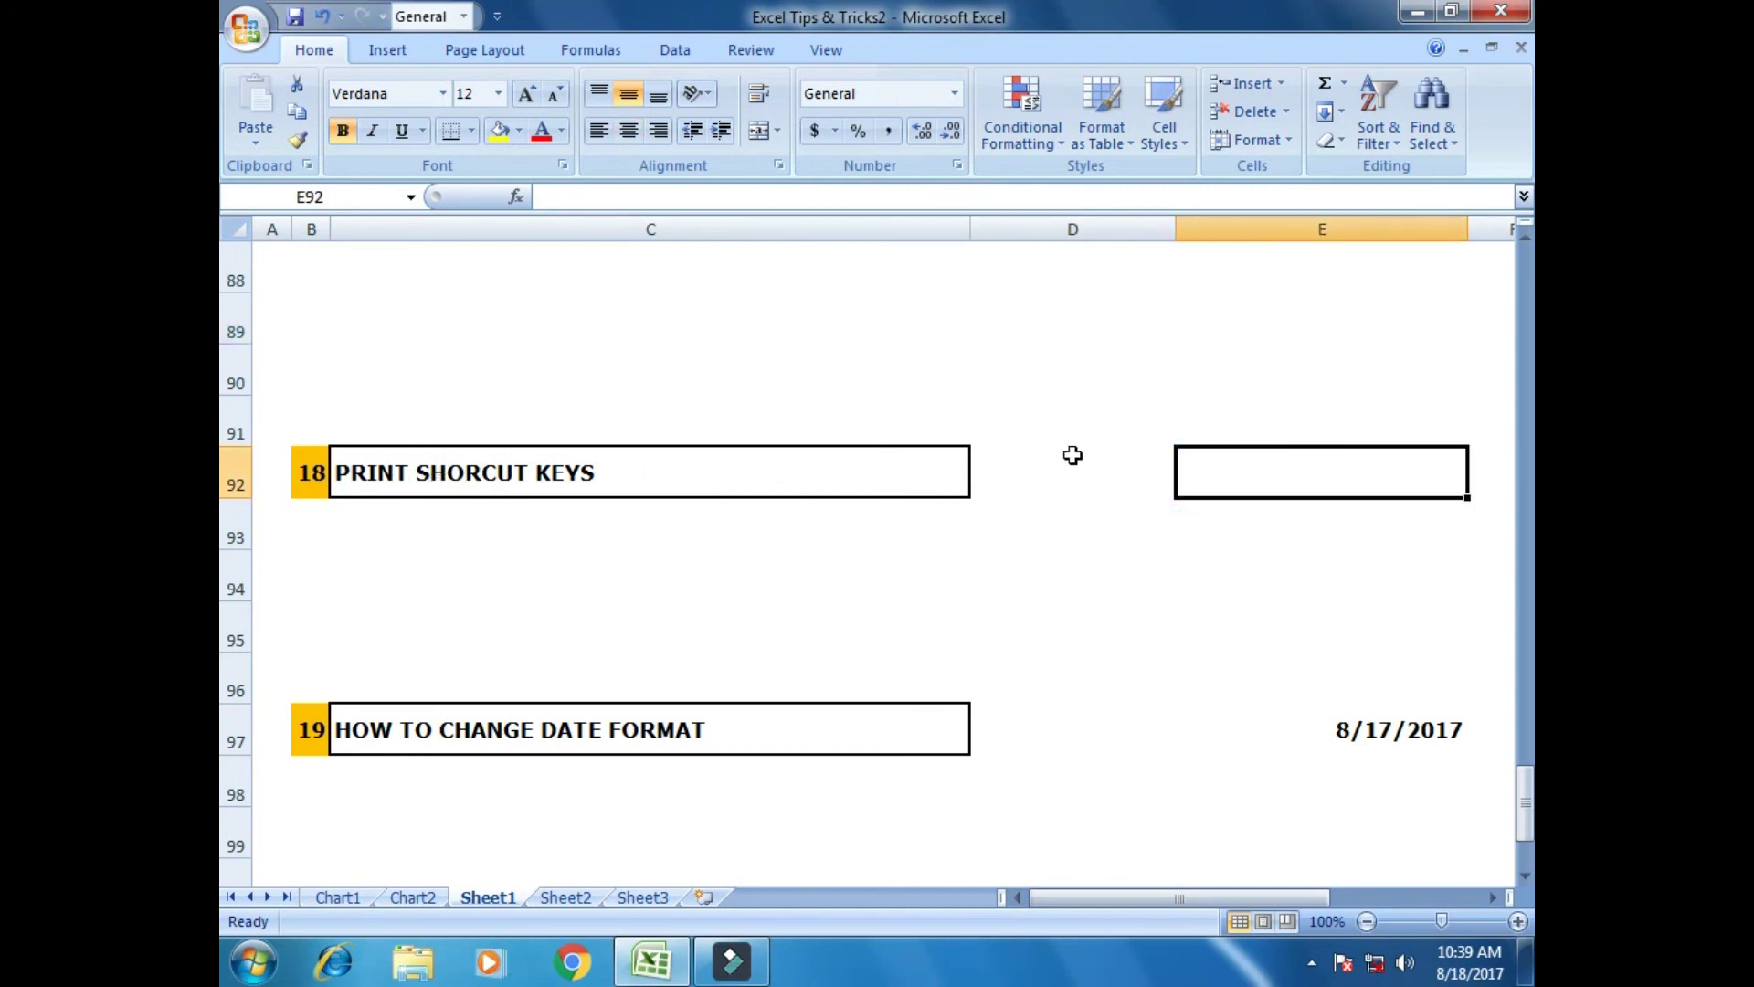
{"action": "key", "text": "ctrl+p"}
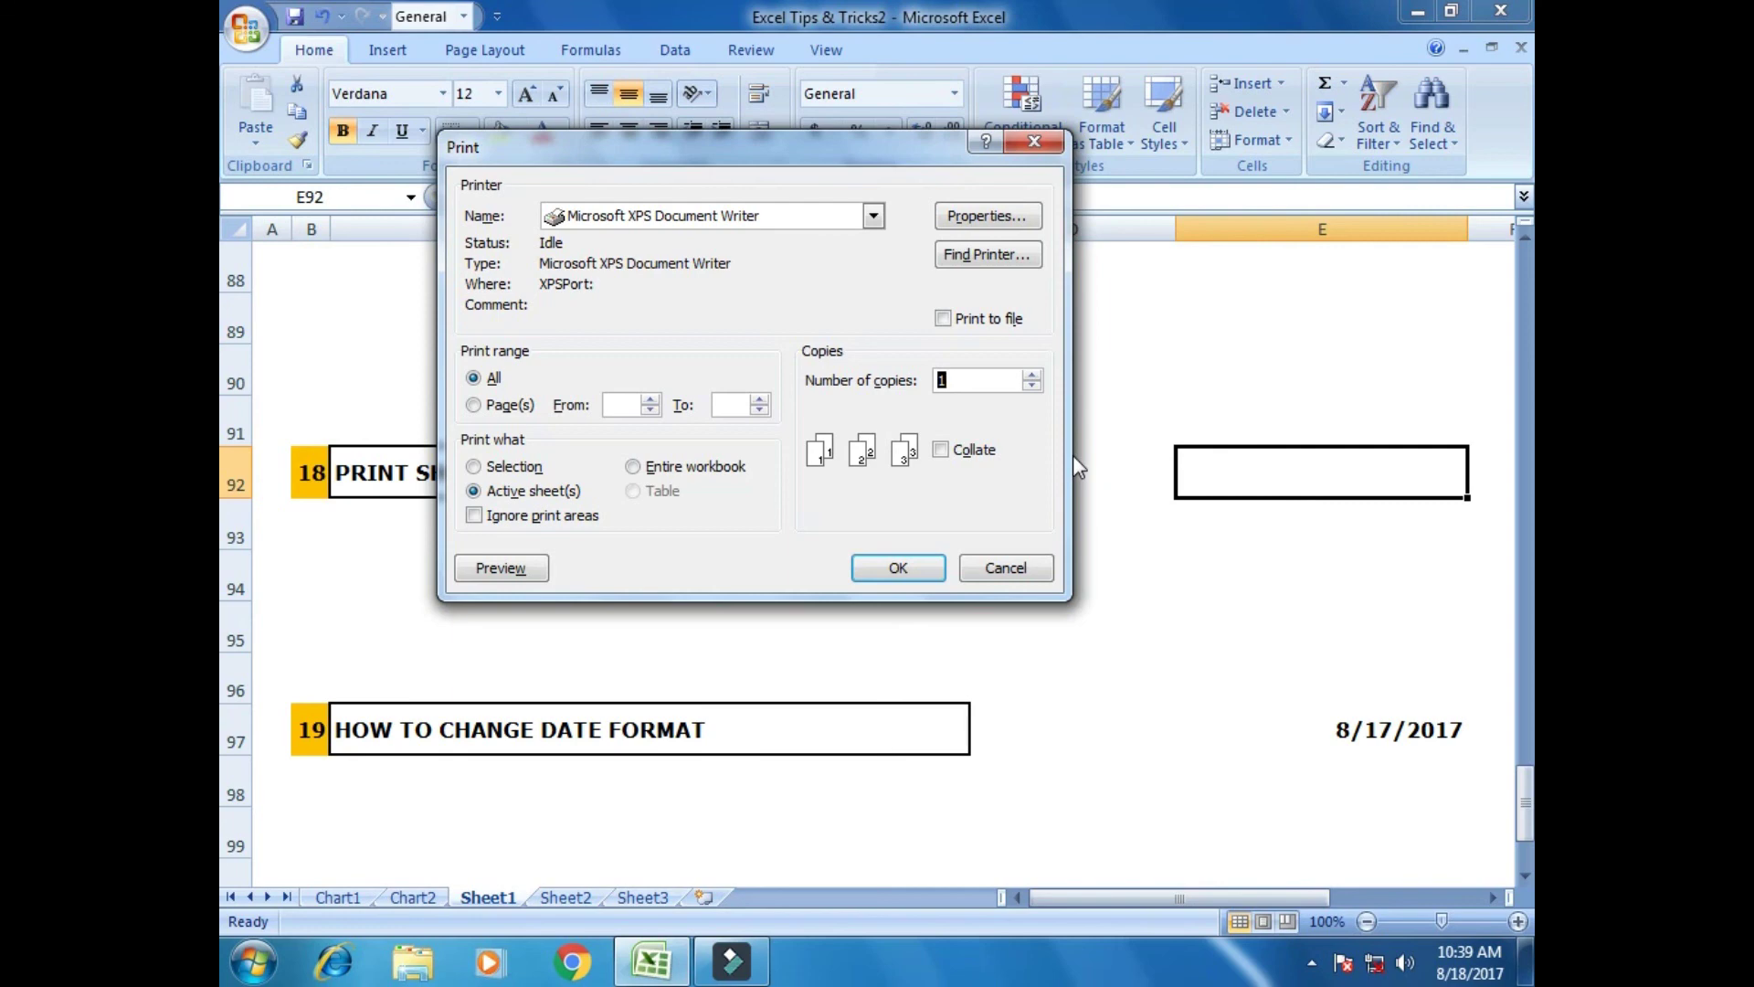
{"action": "left_click", "coordinate": [1018, 560]}
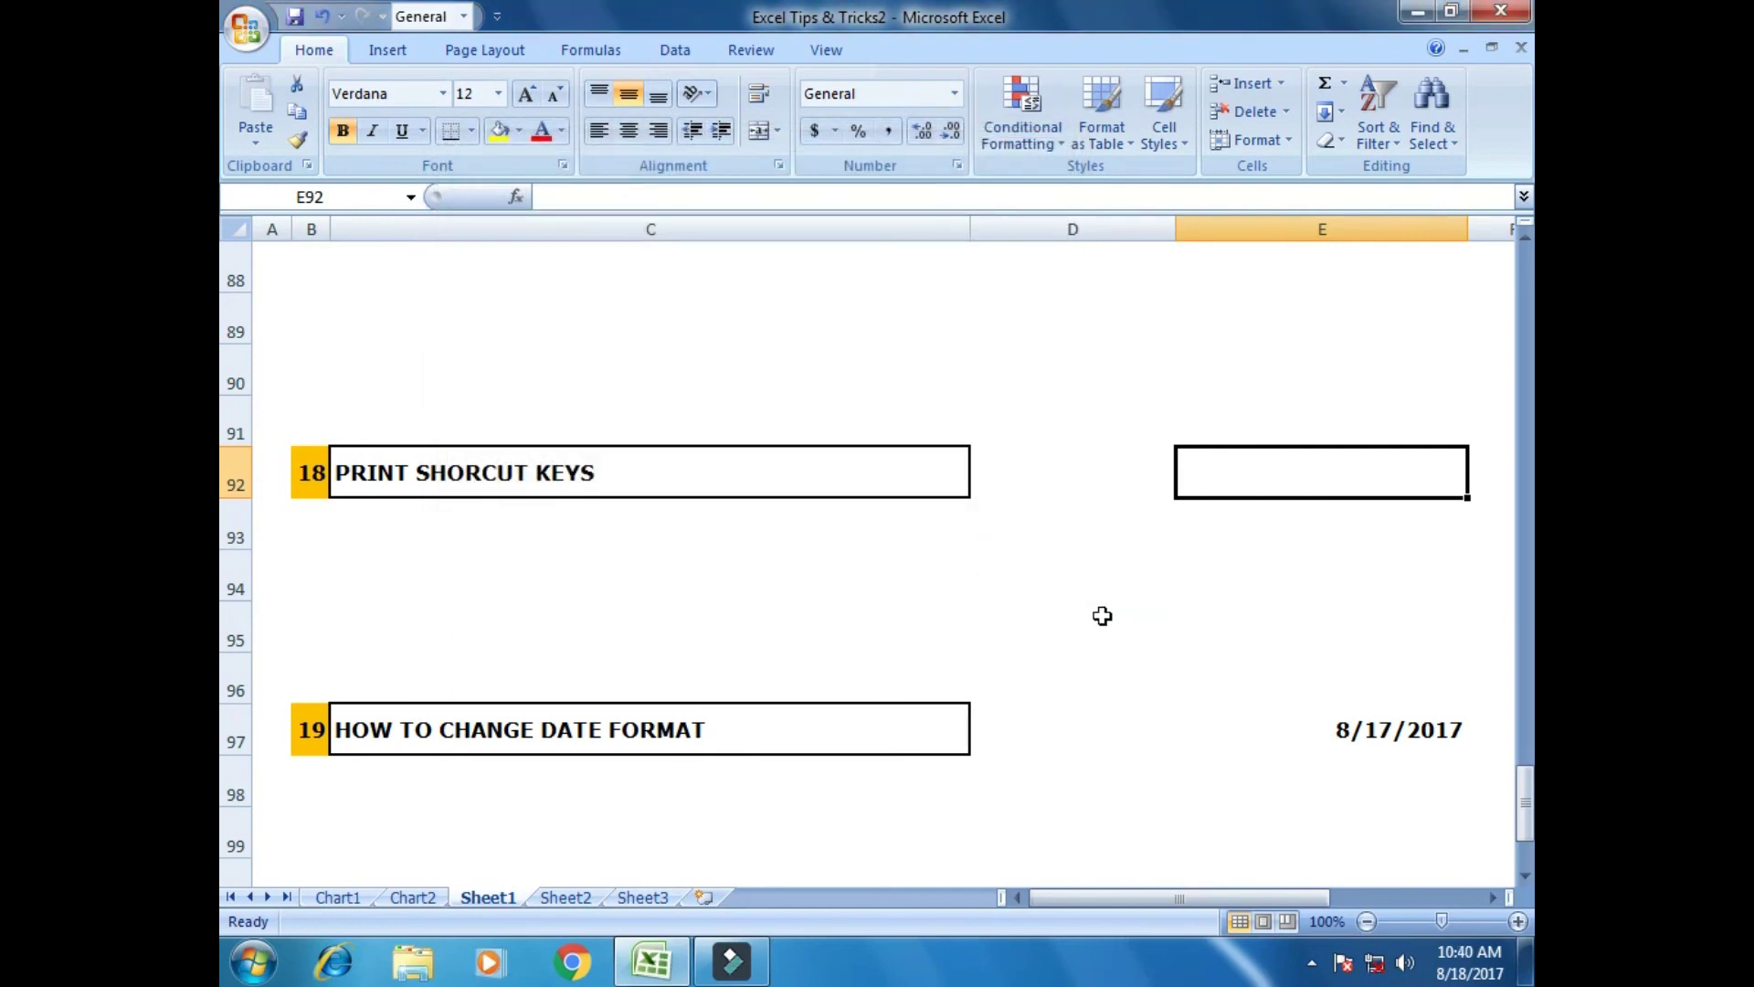
{"action": "key", "text": "ctrl+p"}
{"action": "key", "text": "Escape"}
Open the cell format settings for the date in E97 under tip 19 and choose the Date category.
{"action": "scroll", "coordinate": [1097, 626], "scroll_direction": "down", "scroll_amount": 2}
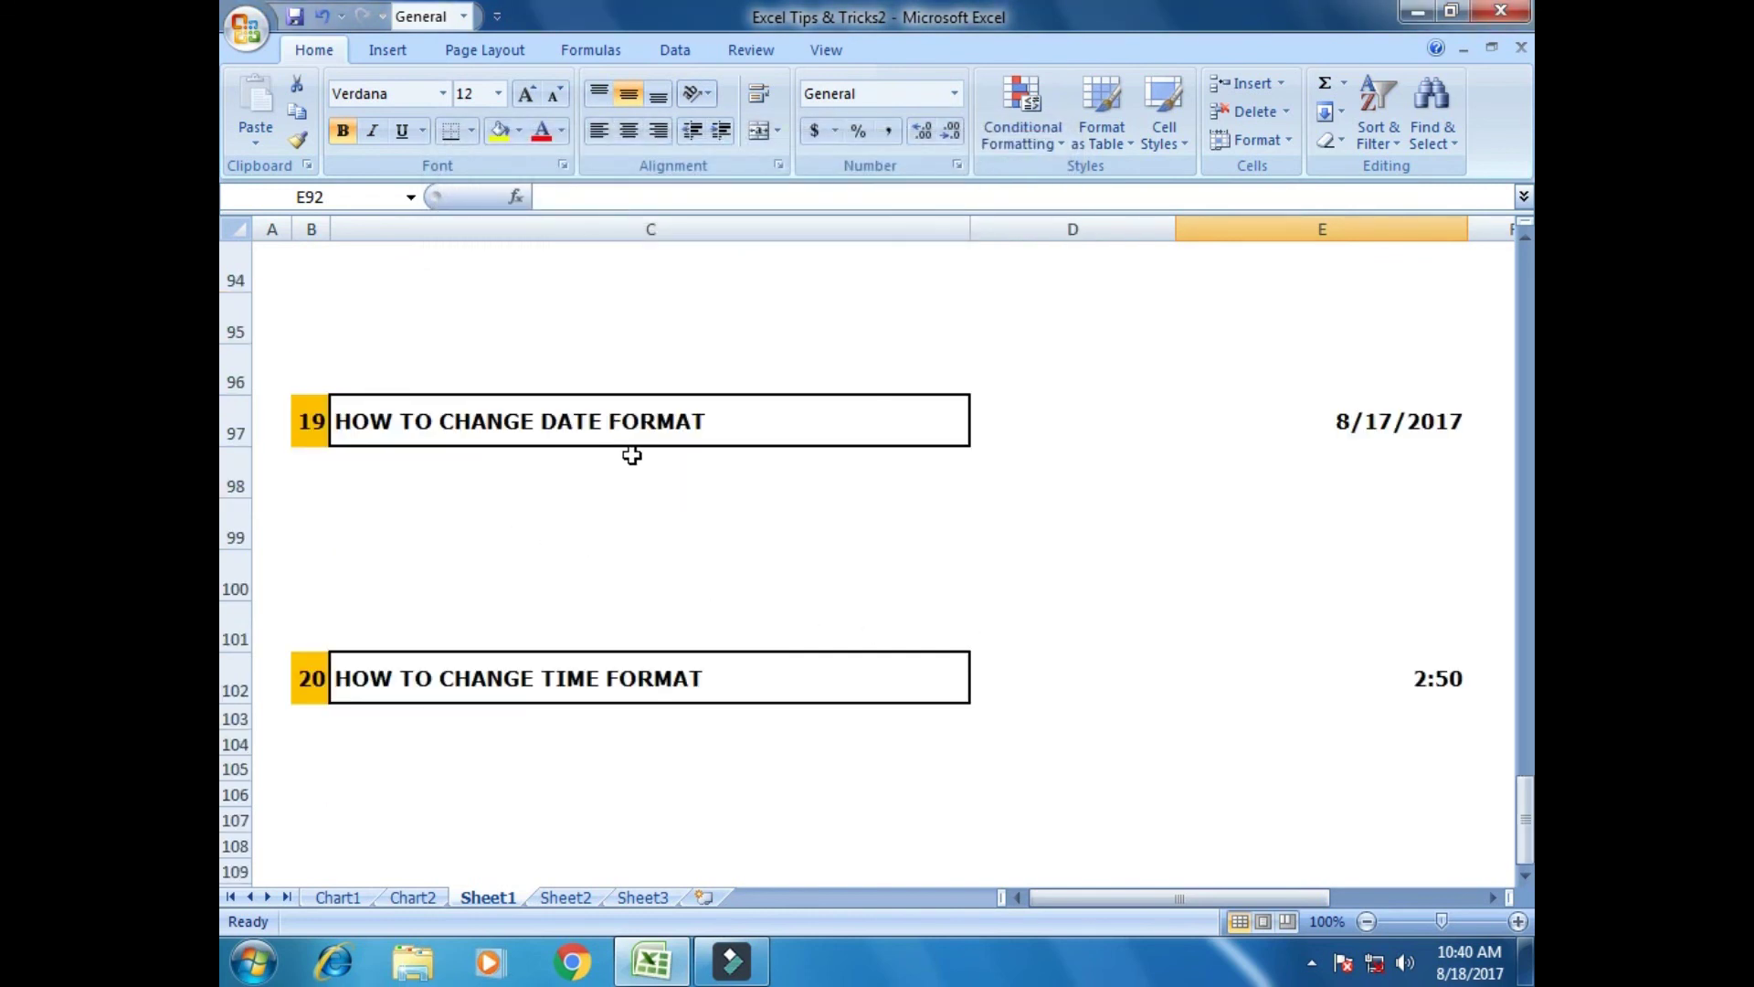
{"action": "left_click_drag", "start_coordinate": [1277, 898], "coordinate": [1407, 898]}
{"action": "left_click", "coordinate": [640, 433]}
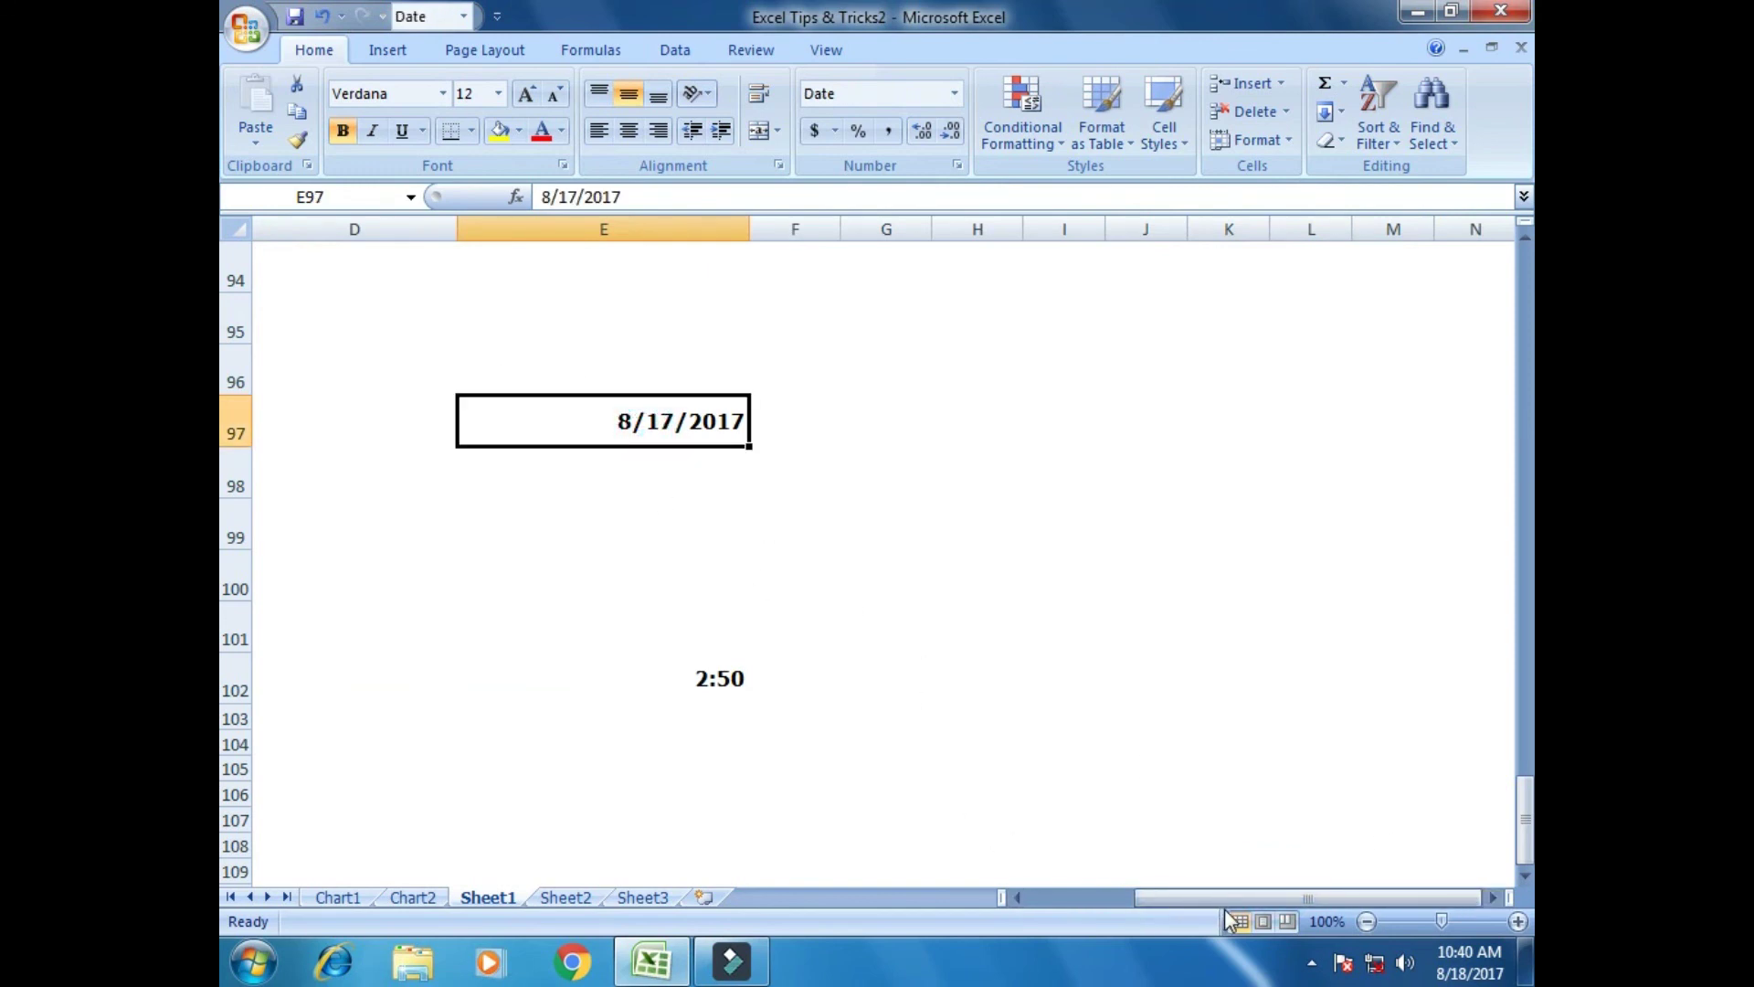
{"action": "left_click_drag", "start_coordinate": [1189, 897], "coordinate": [1173, 895]}
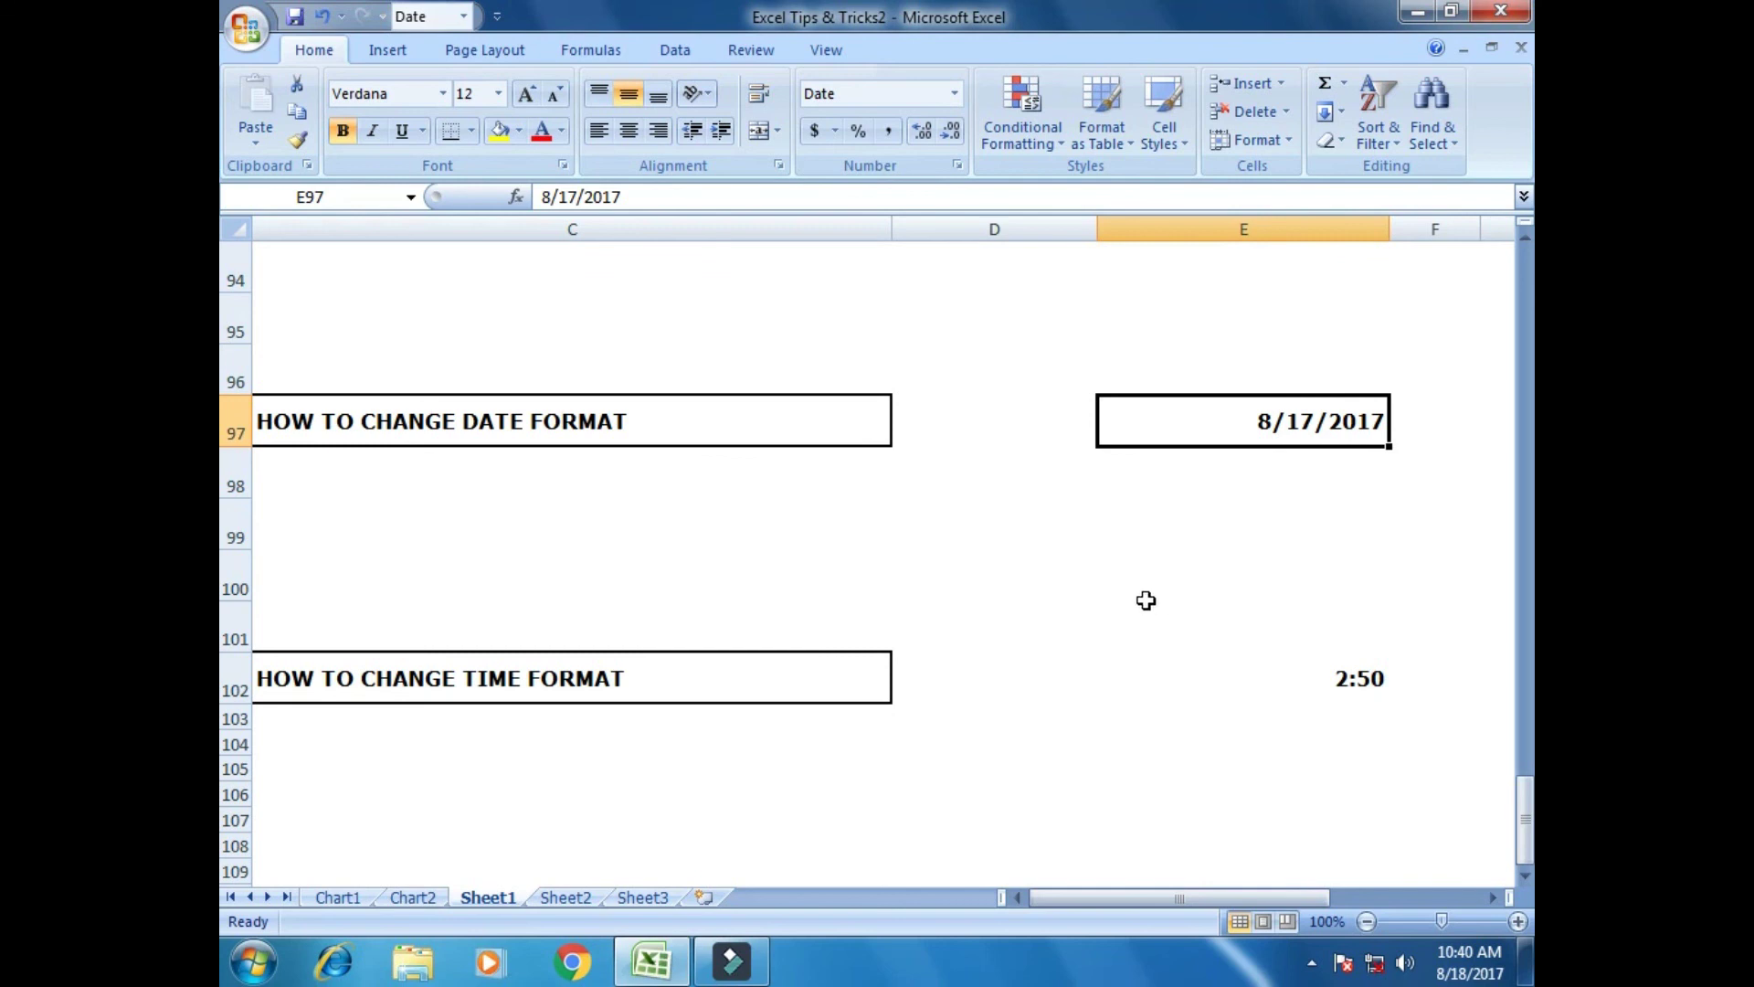
{"action": "right_click", "coordinate": [1181, 418]}
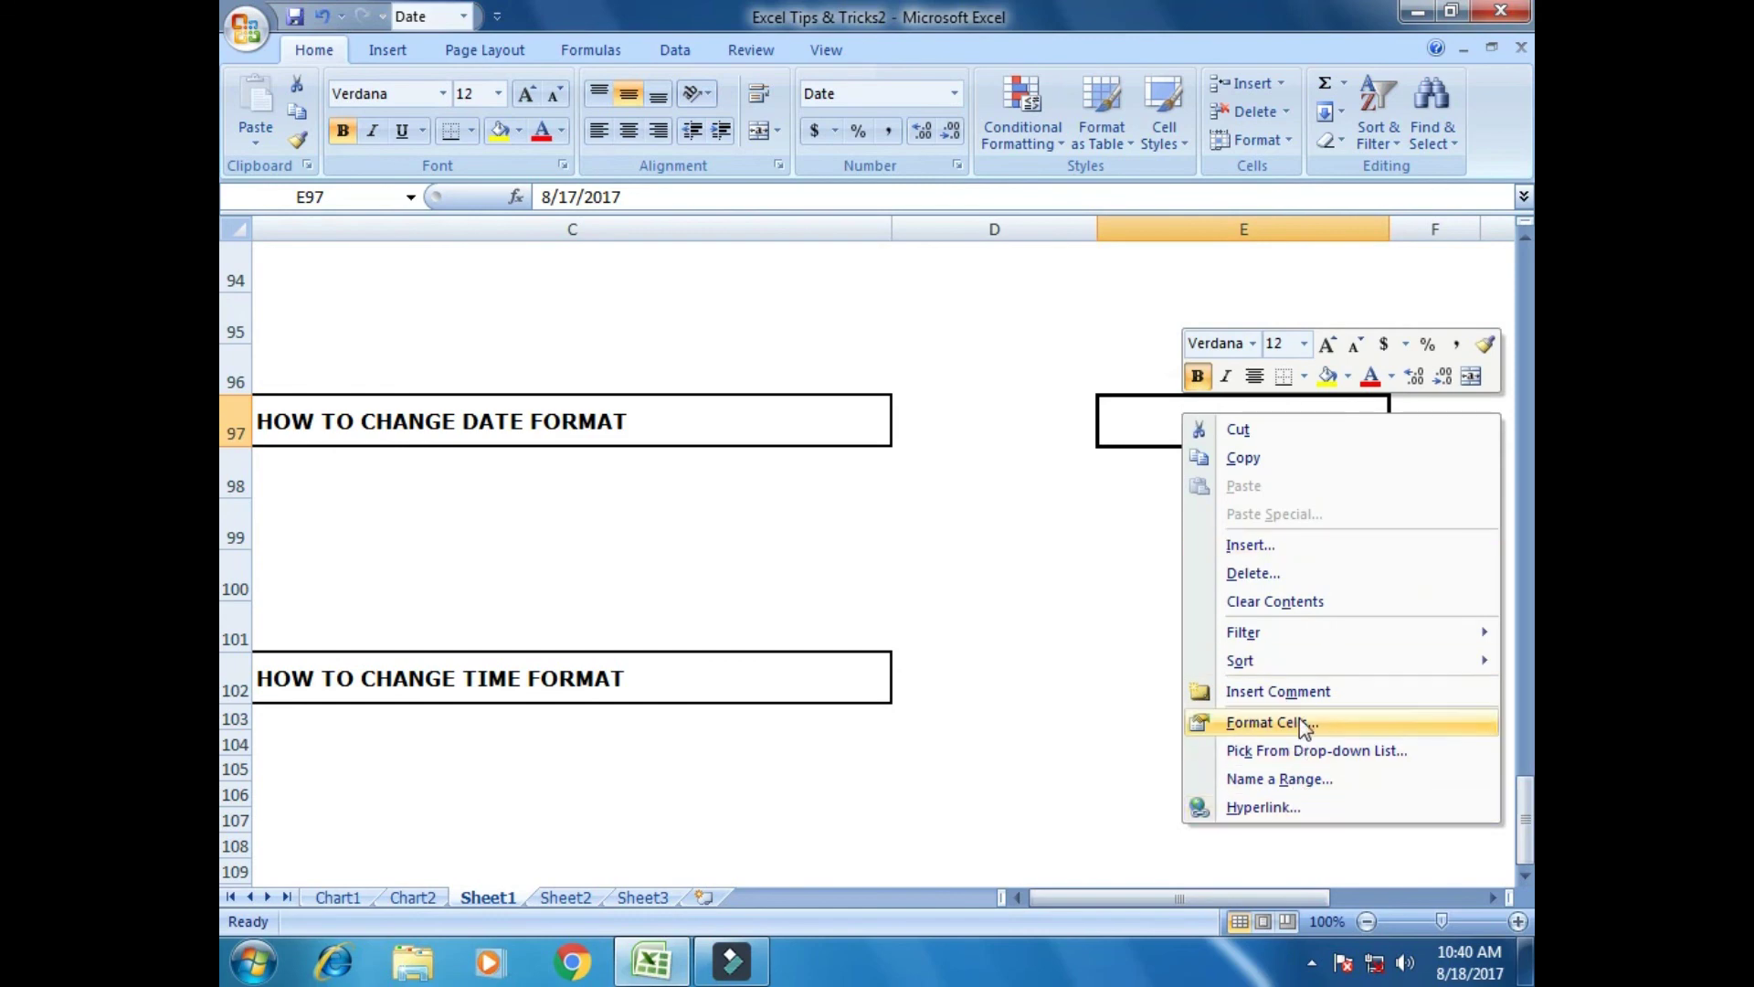
{"action": "left_click", "coordinate": [1352, 727]}
{"action": "left_click", "coordinate": [902, 407]}
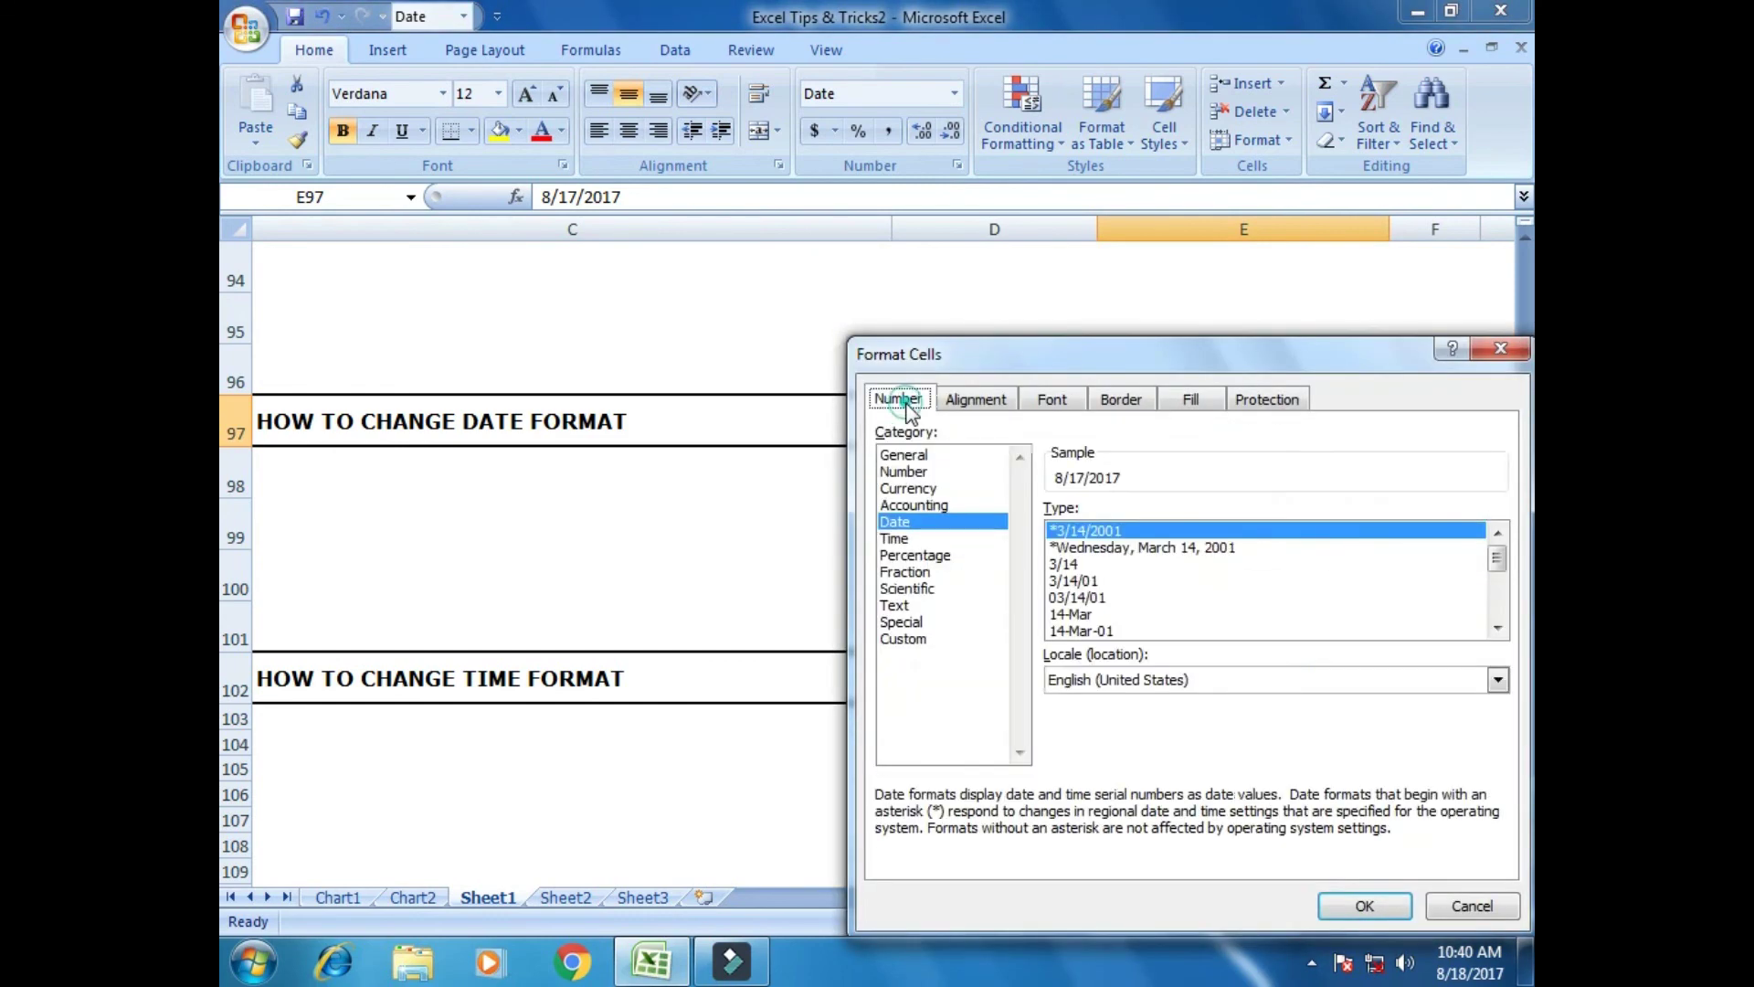
{"action": "left_click", "coordinate": [929, 521]}
Preview date types for E97, including *Wednesday, March 14, 2001, 3/14, 3/14/01, 03/14/01, 14-Mar and March-01.
{"action": "left_click", "coordinate": [1078, 548]}
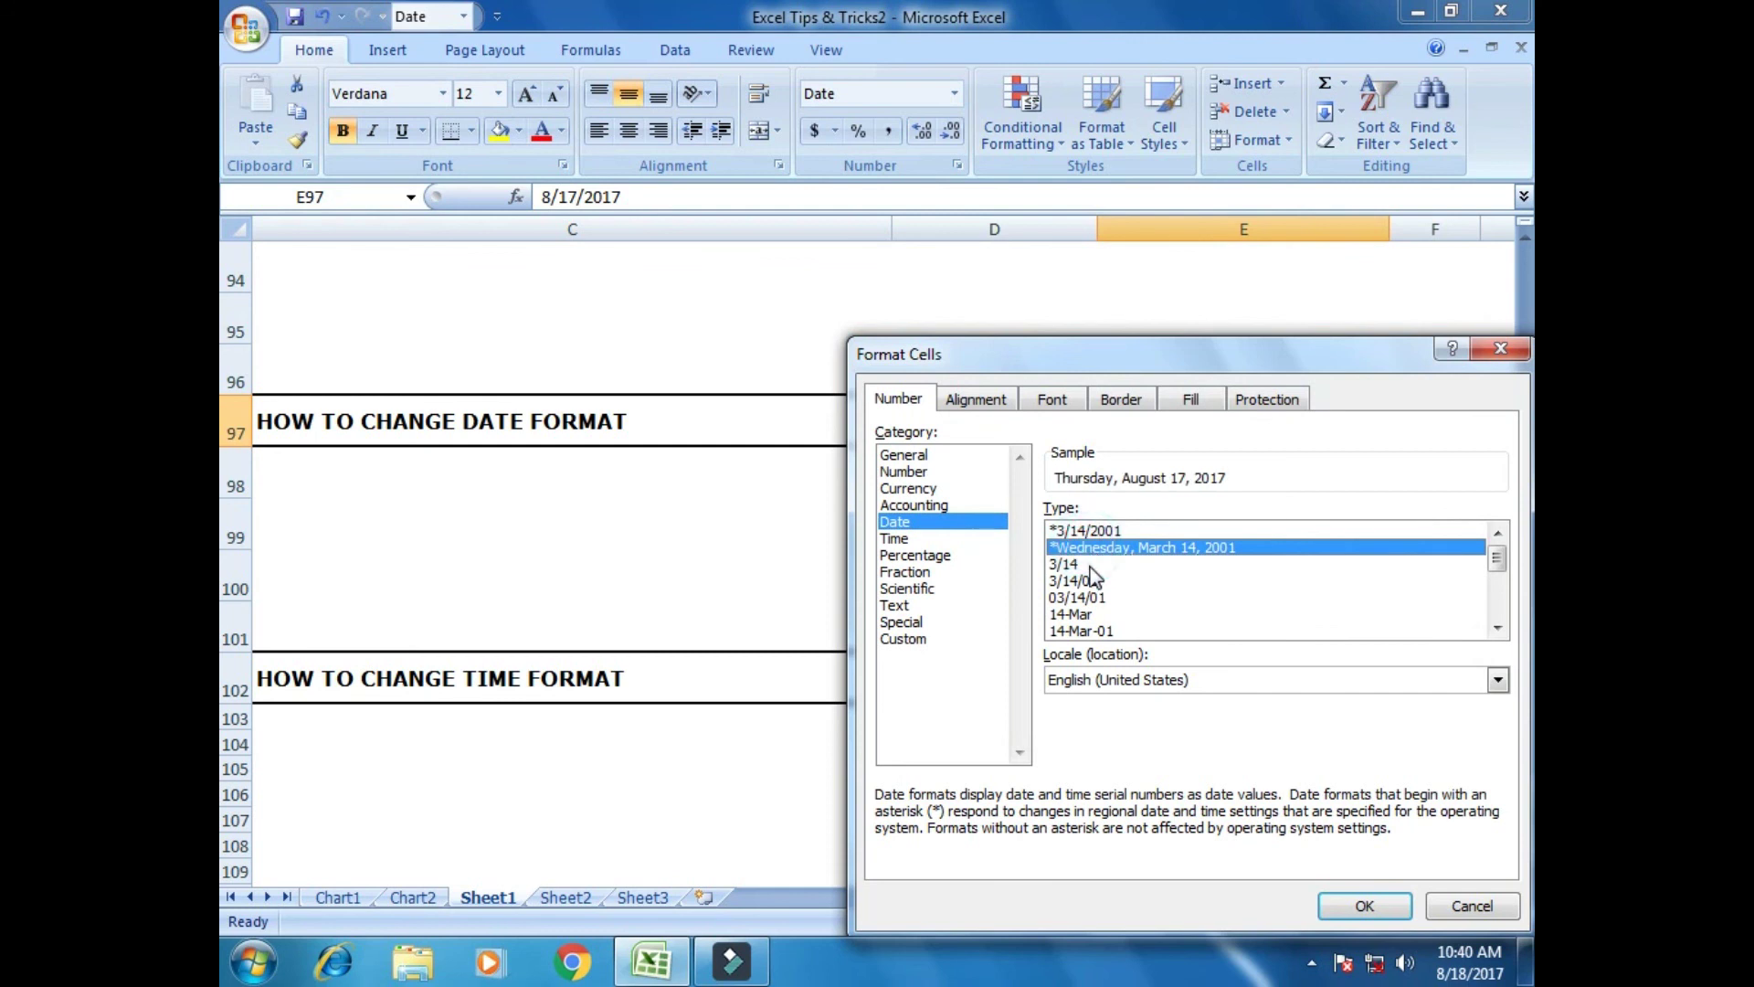
{"action": "left_click", "coordinate": [1070, 563]}
{"action": "left_click", "coordinate": [1076, 580]}
{"action": "left_click", "coordinate": [1079, 597]}
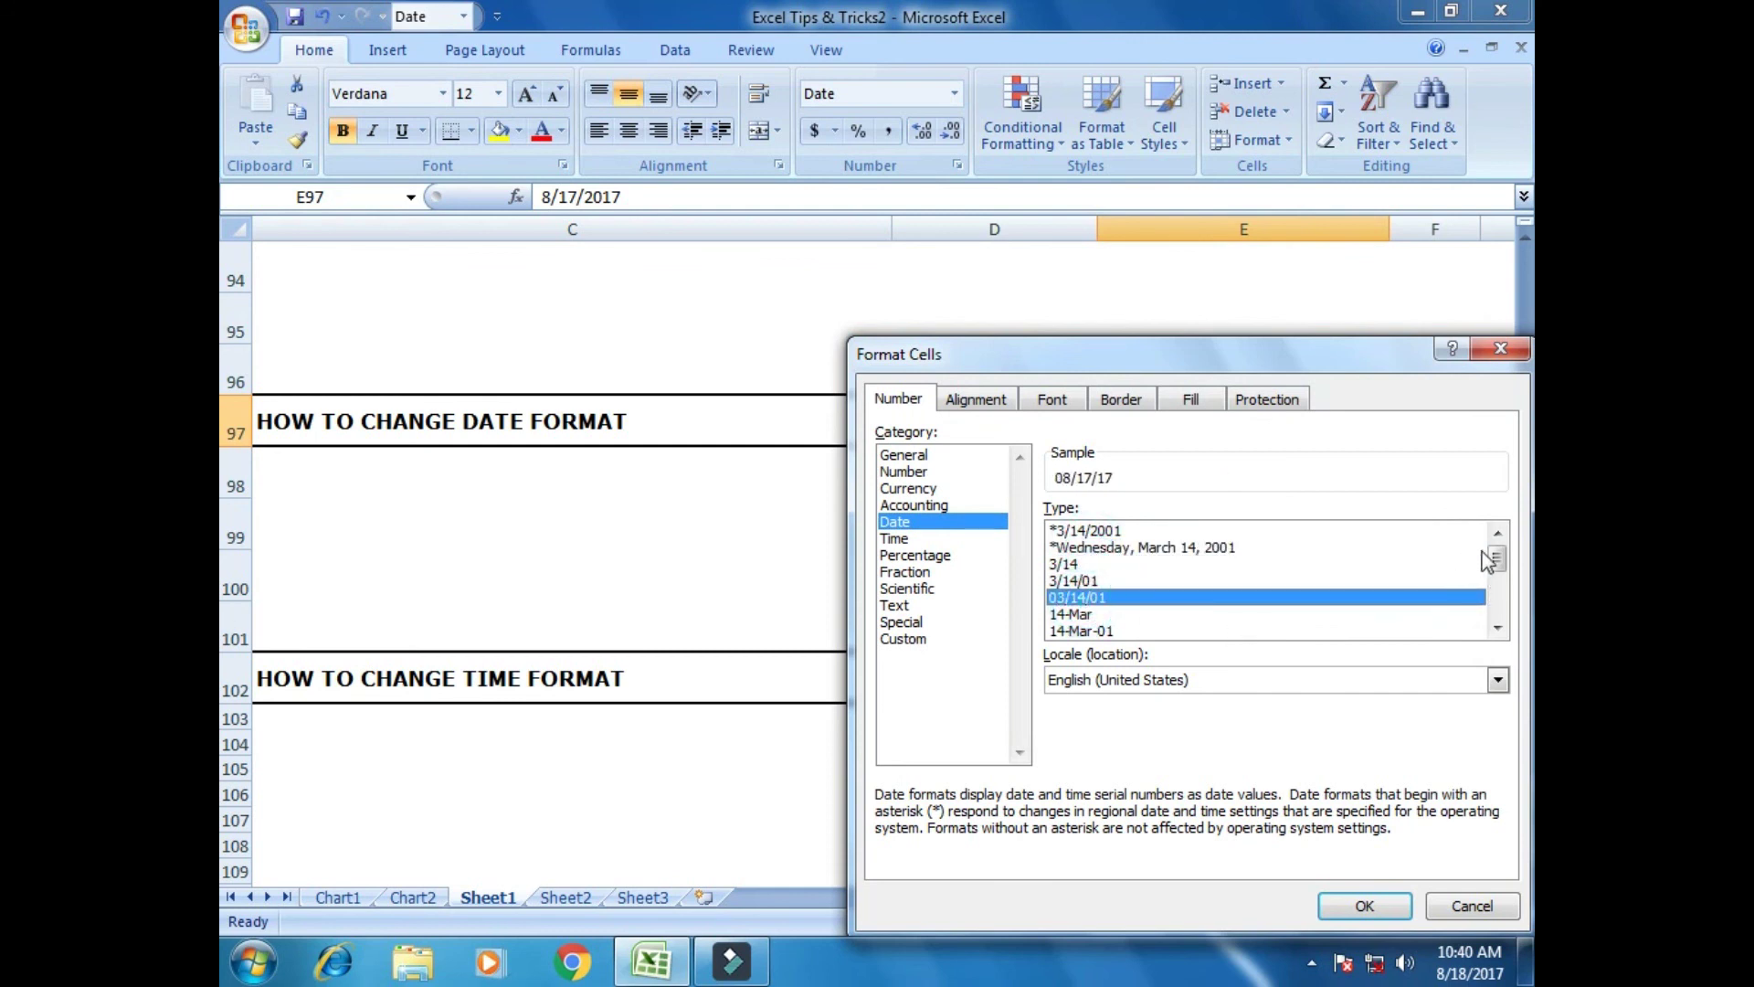
{"action": "mouse_move", "coordinate": [1496, 556]}
{"action": "left_mouse_down"}
{"action": "mouse_move", "coordinate": [1503, 630]}
{"action": "mouse_move", "coordinate": [1496, 557]}
{"action": "left_mouse_up"}
{"action": "left_click", "coordinate": [1177, 548]}
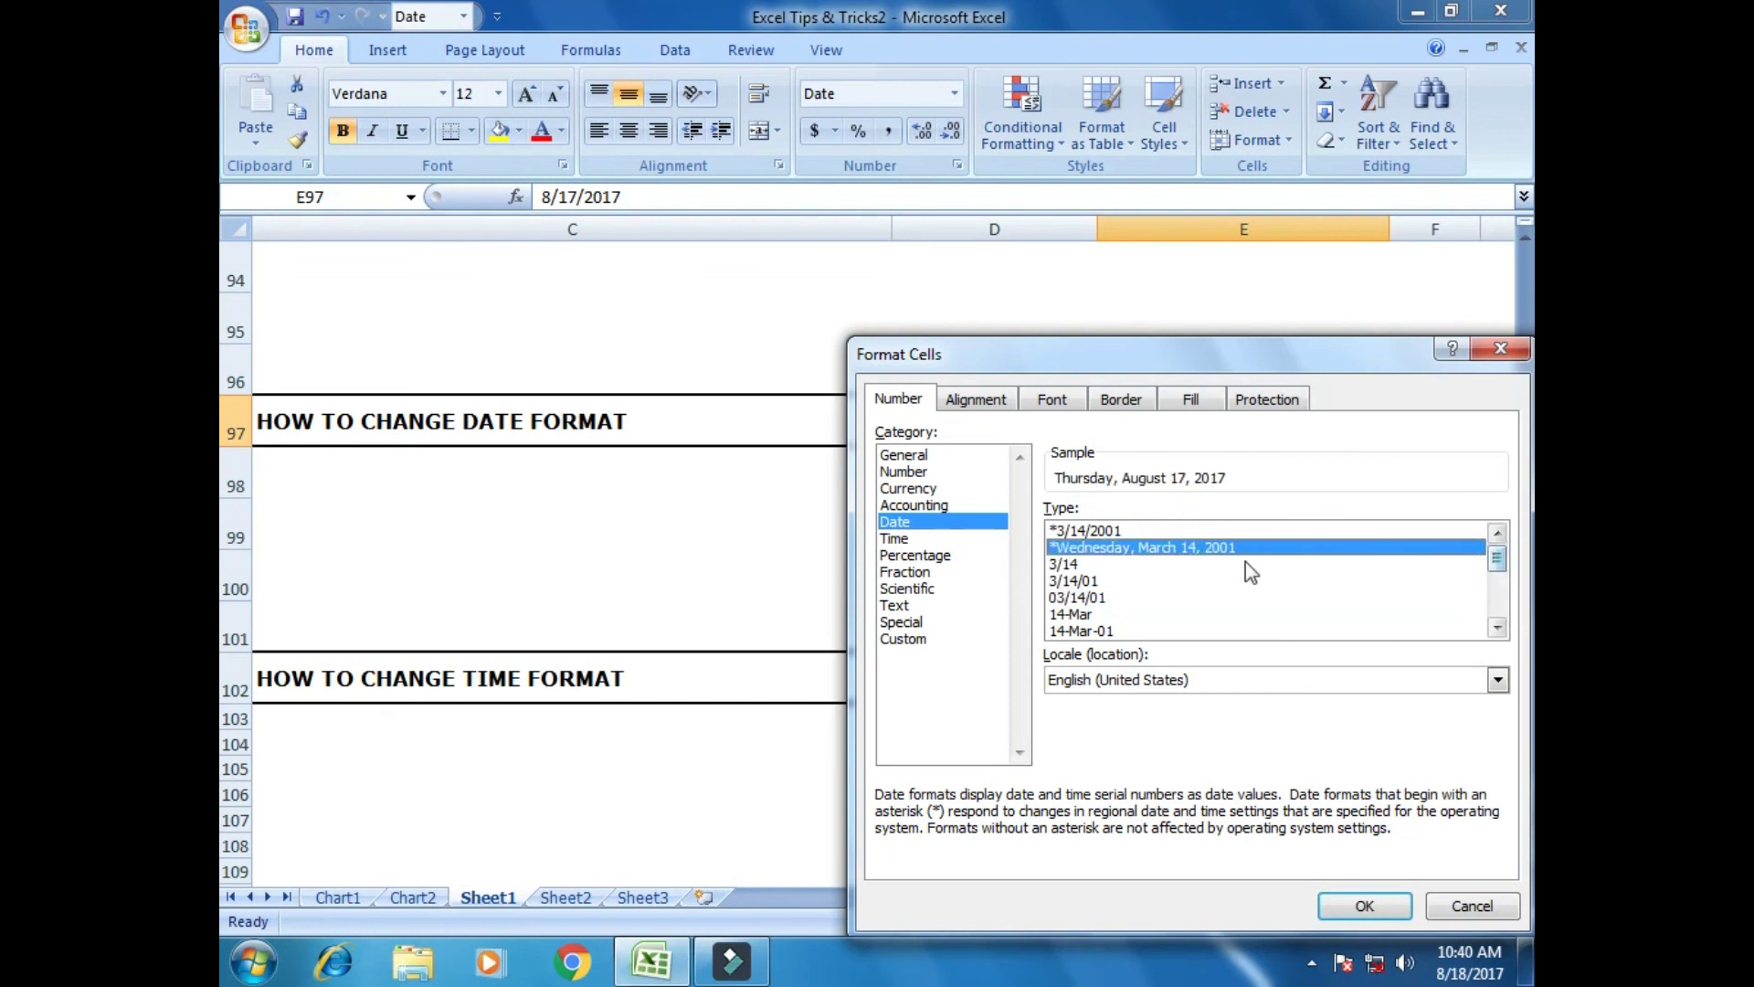
{"action": "left_click_drag", "start_coordinate": [1495, 559], "coordinate": [1496, 578]}
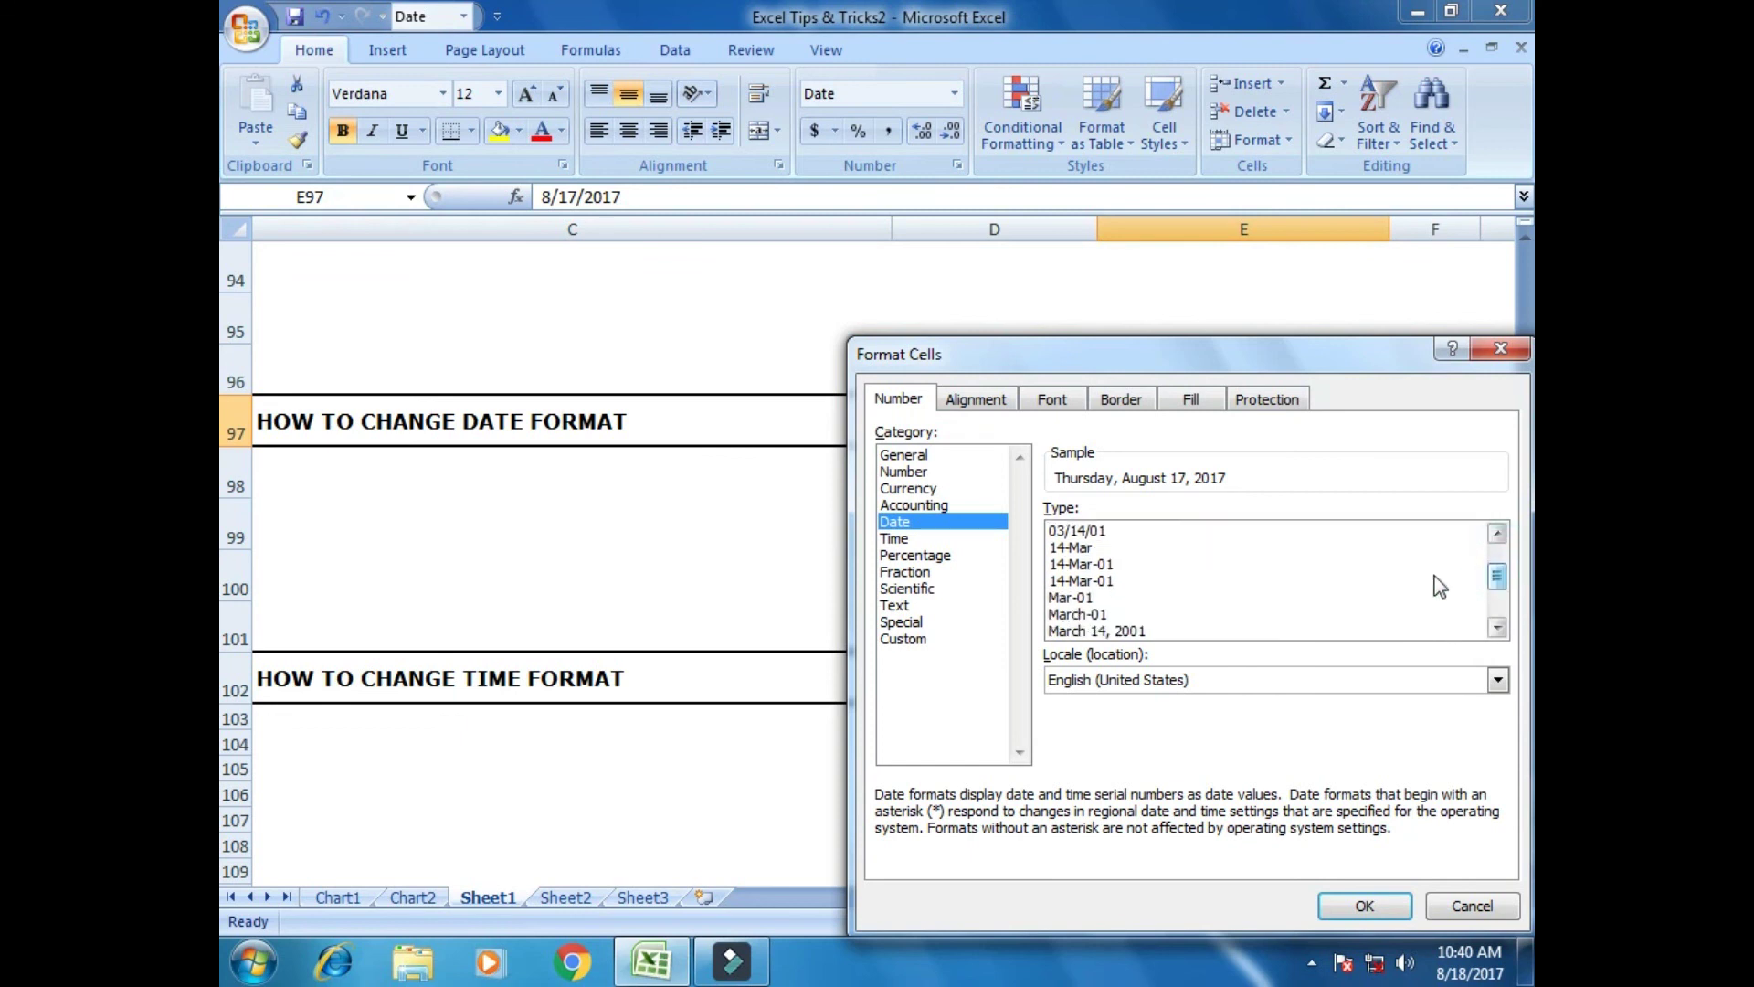
{"action": "left_click", "coordinate": [1112, 549]}
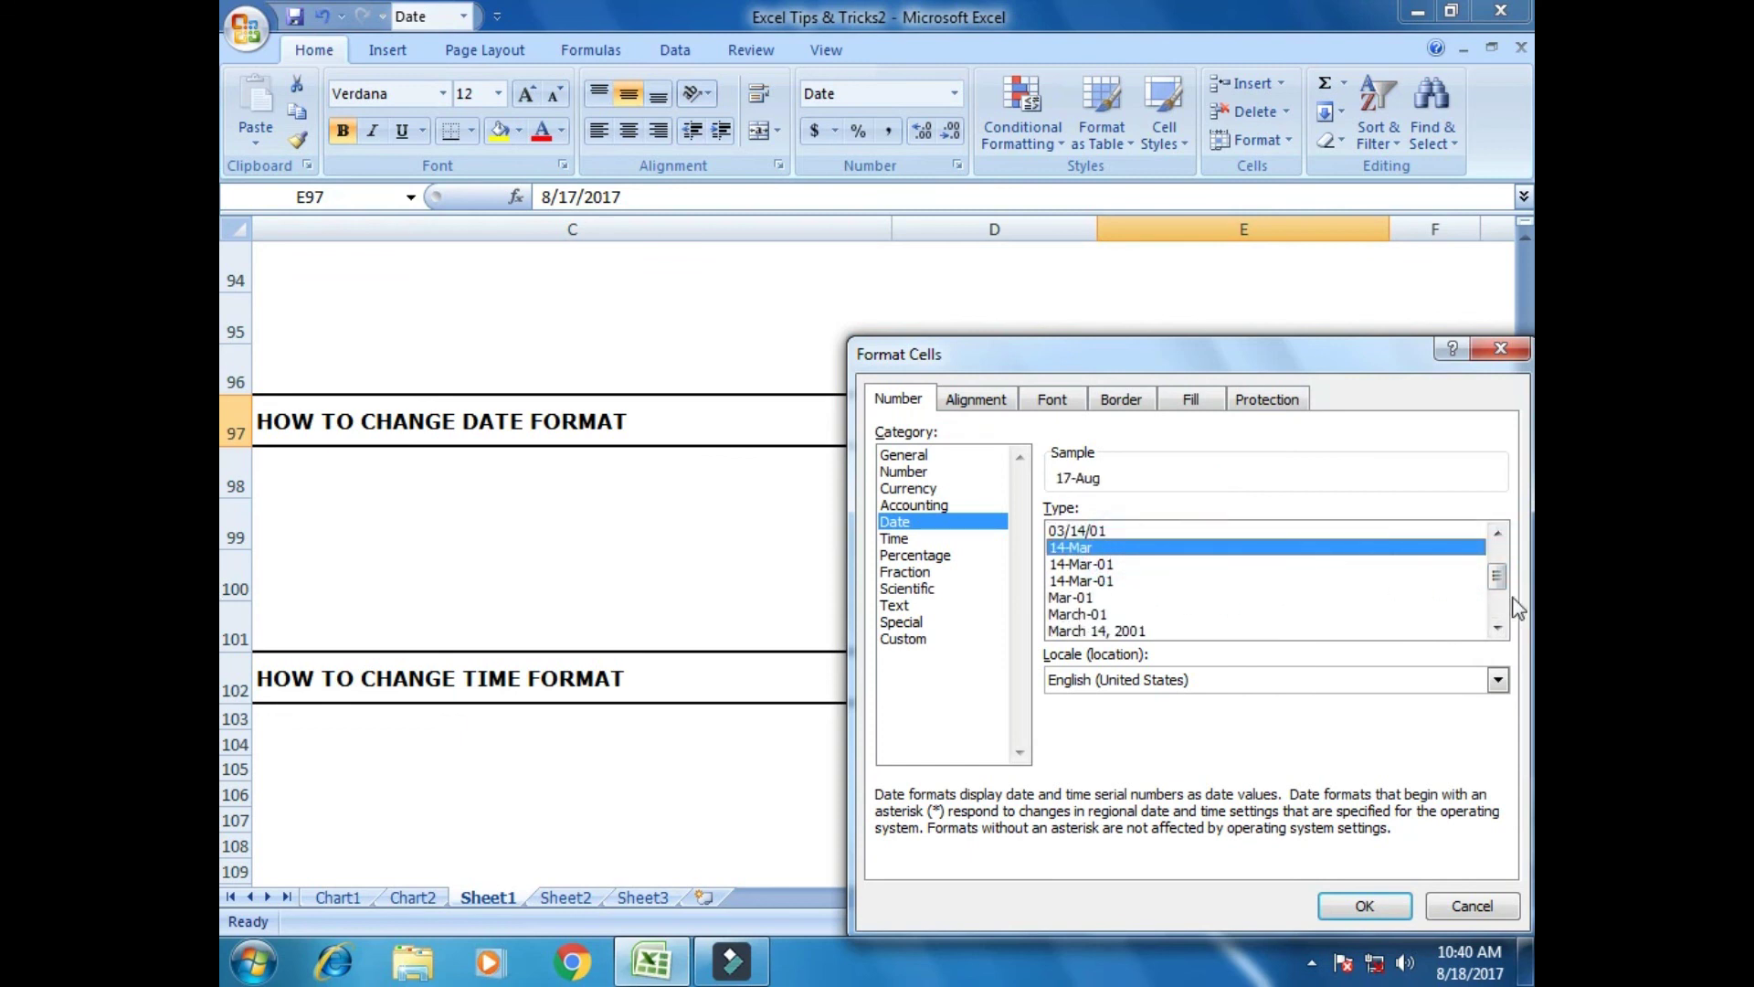
{"action": "left_click_drag", "start_coordinate": [1498, 578], "coordinate": [1164, 566]}
{"action": "left_click", "coordinate": [1133, 564]}
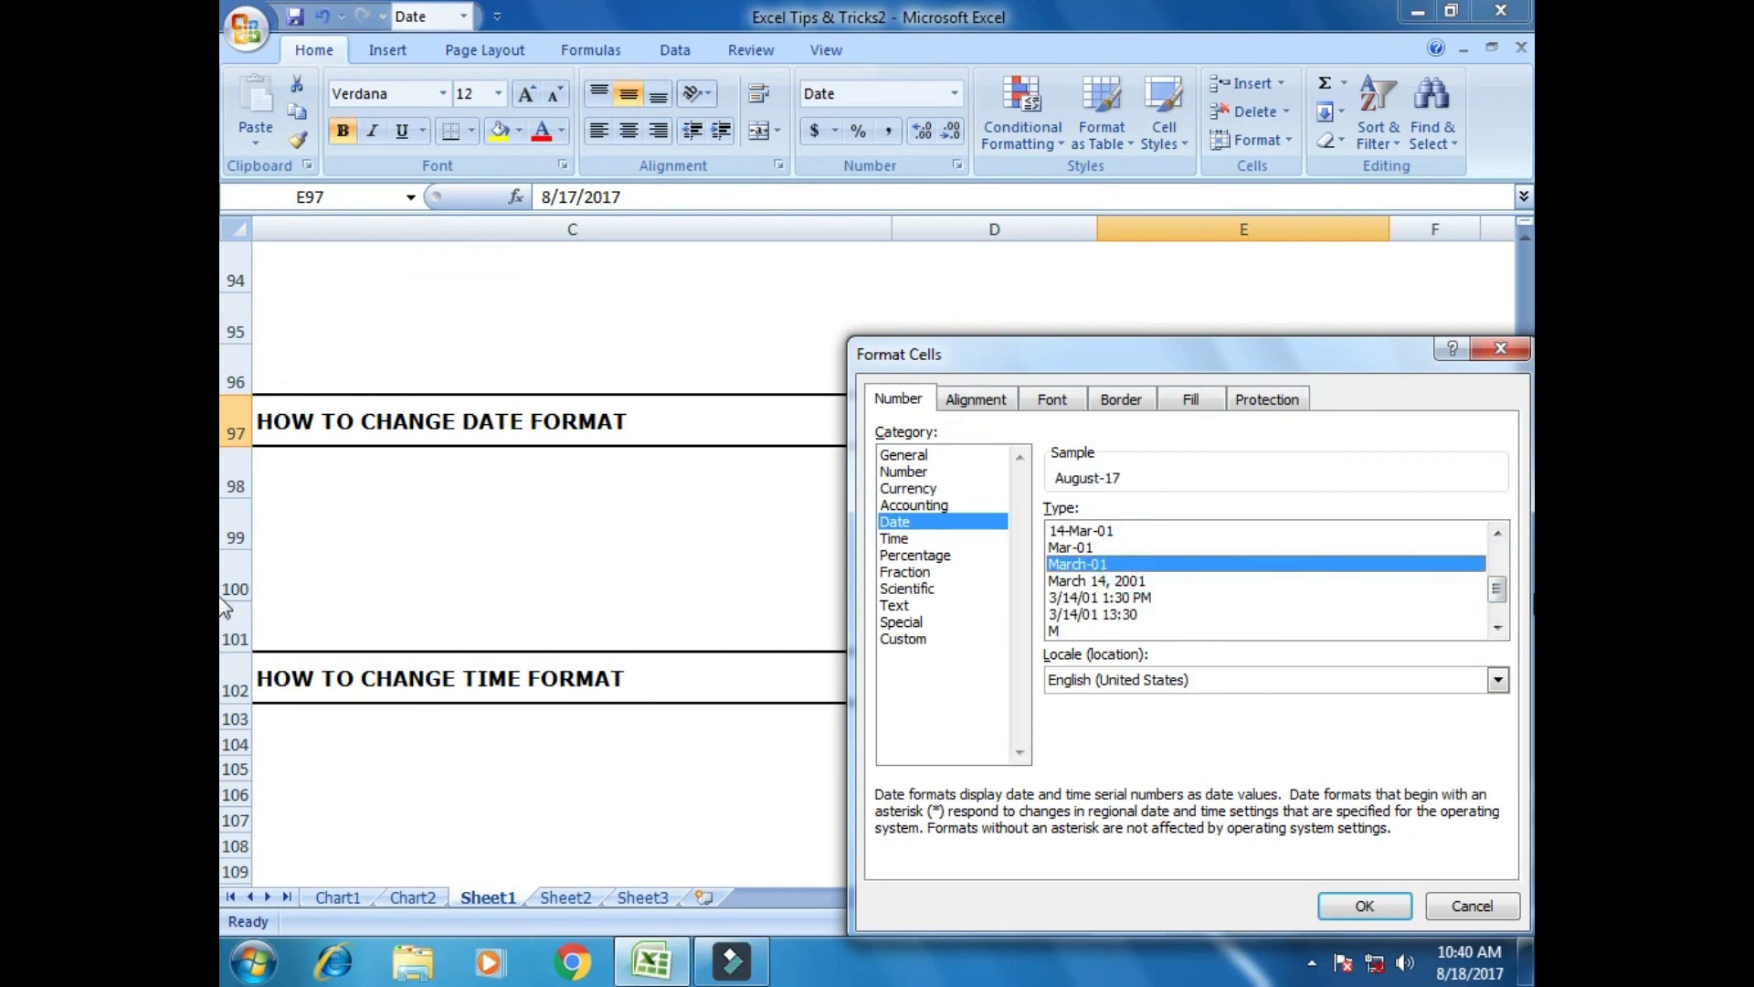
Apply the *Wednesday, March 14, 2001 date type to cell E97.
{"action": "left_click_drag", "start_coordinate": [1497, 590], "coordinate": [1495, 553]}
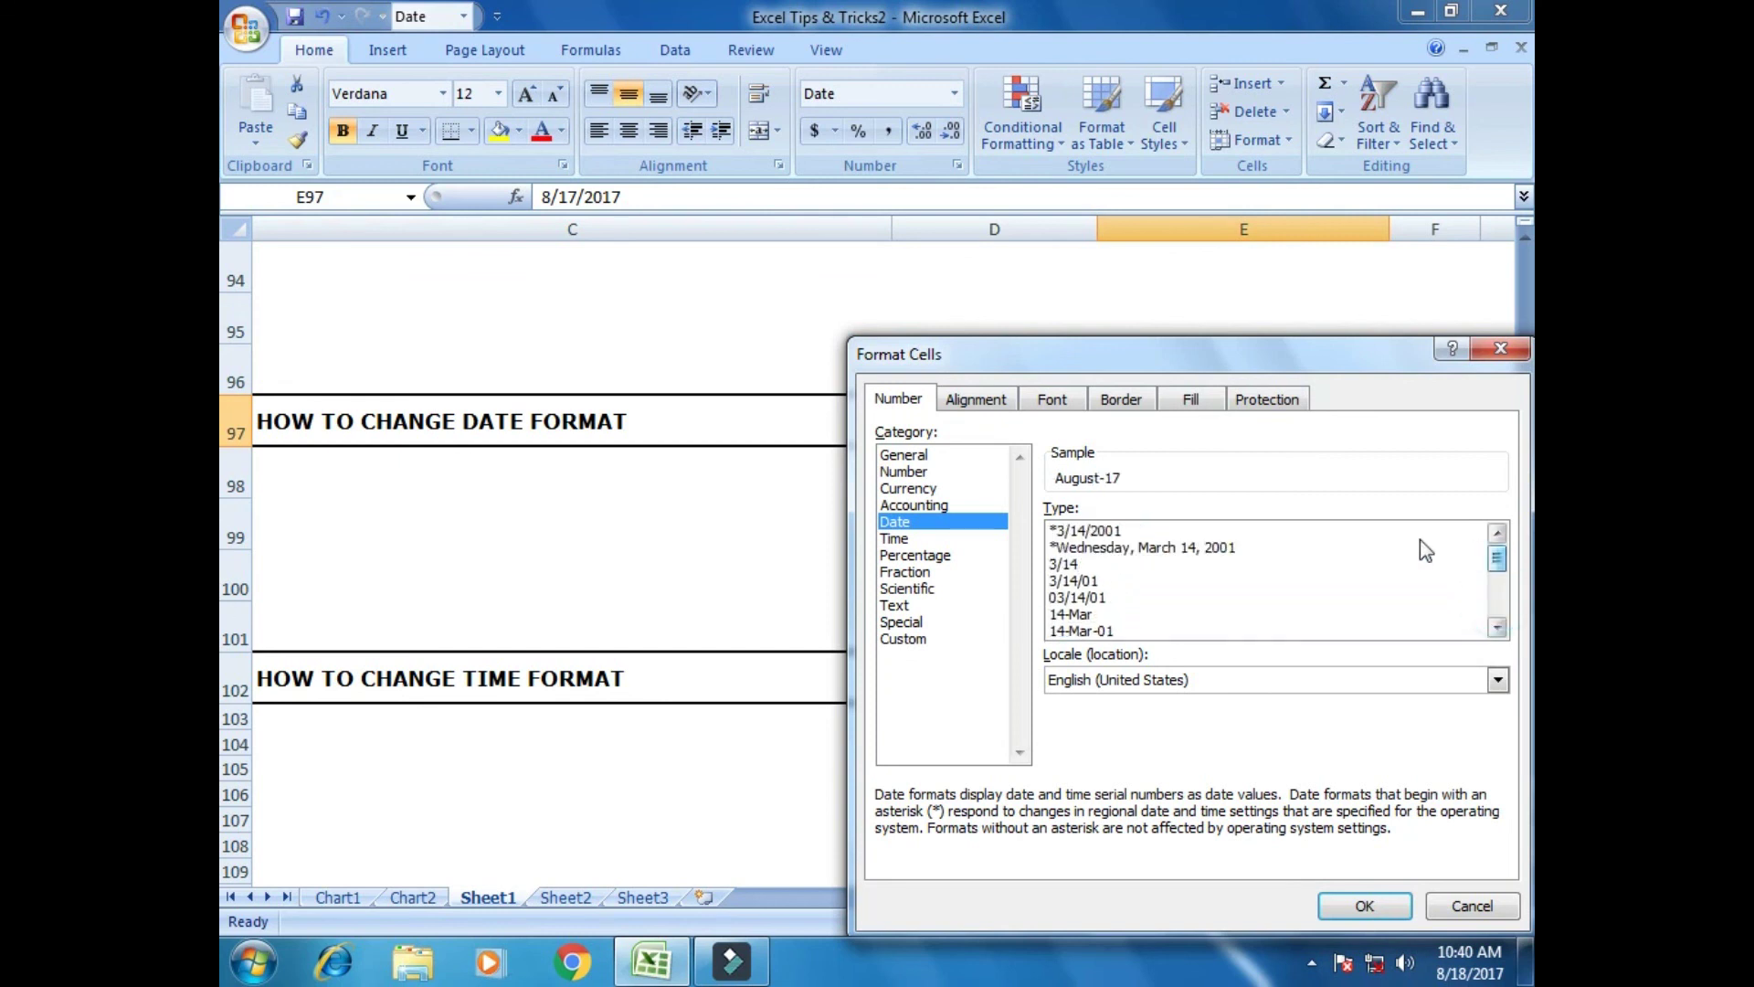
{"action": "left_click", "coordinate": [1202, 550]}
{"action": "left_click", "coordinate": [1363, 904]}
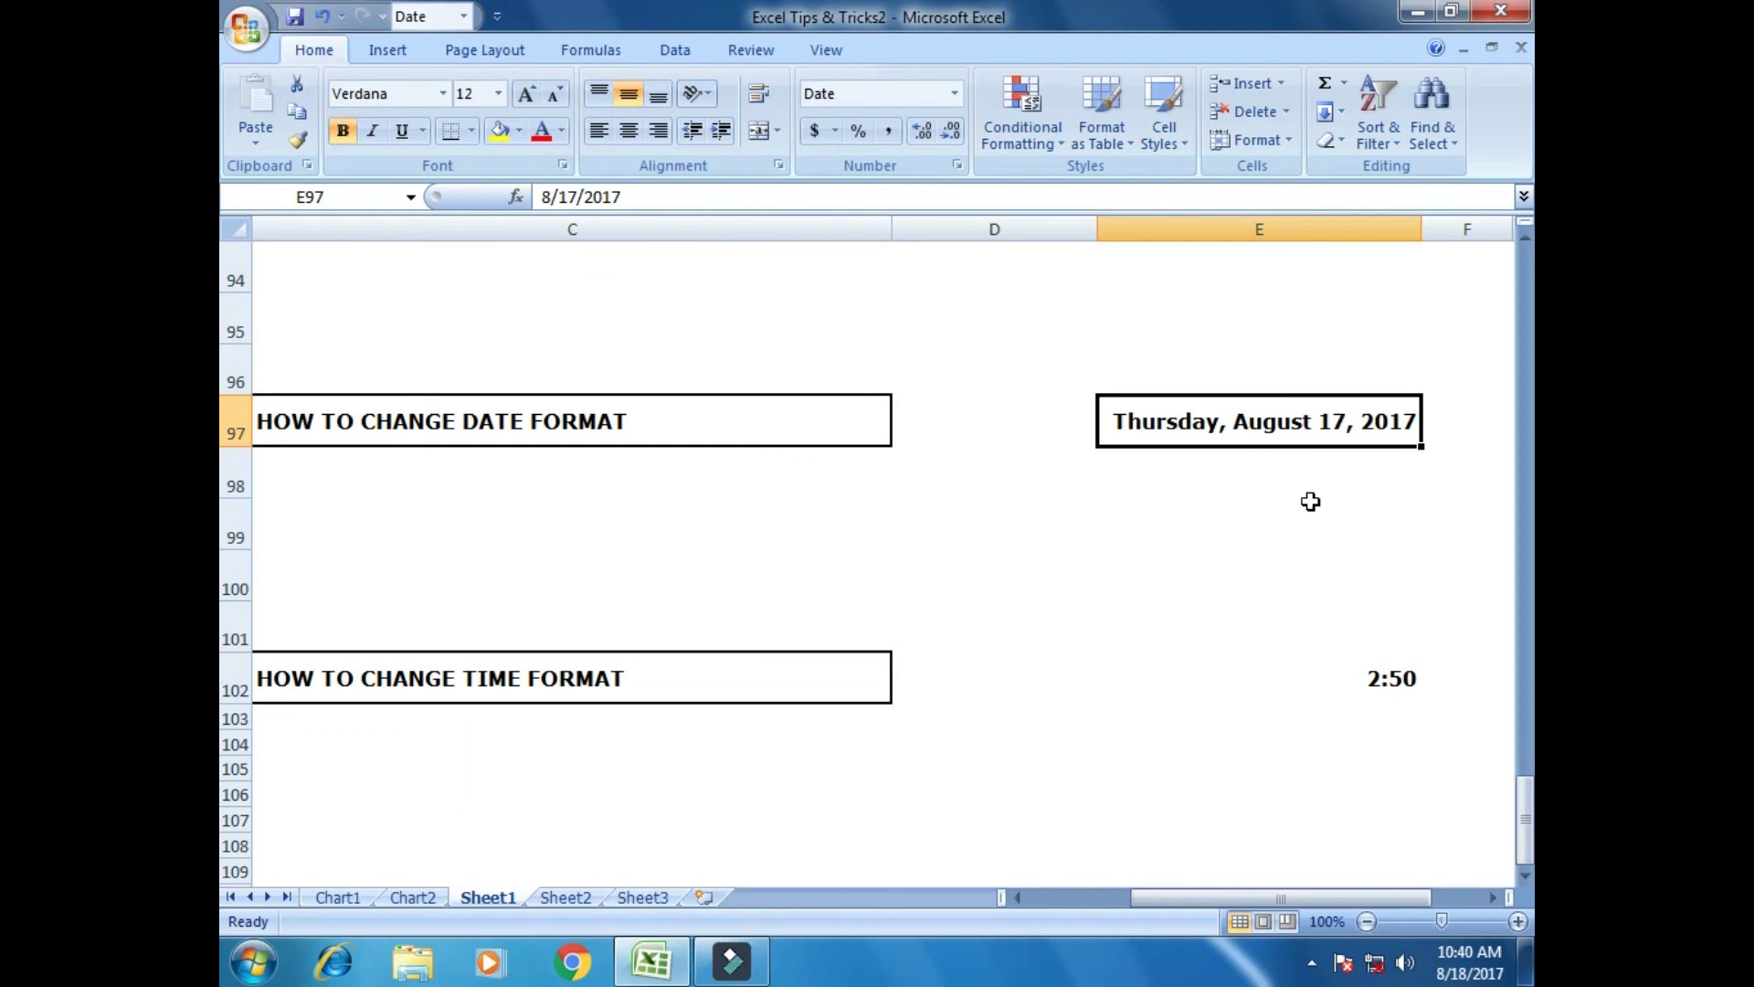
Open the cell format settings for the time in E102 under tip 20 and choose the Time category.
{"action": "left_click_drag", "start_coordinate": [1298, 900], "coordinate": [1189, 897]}
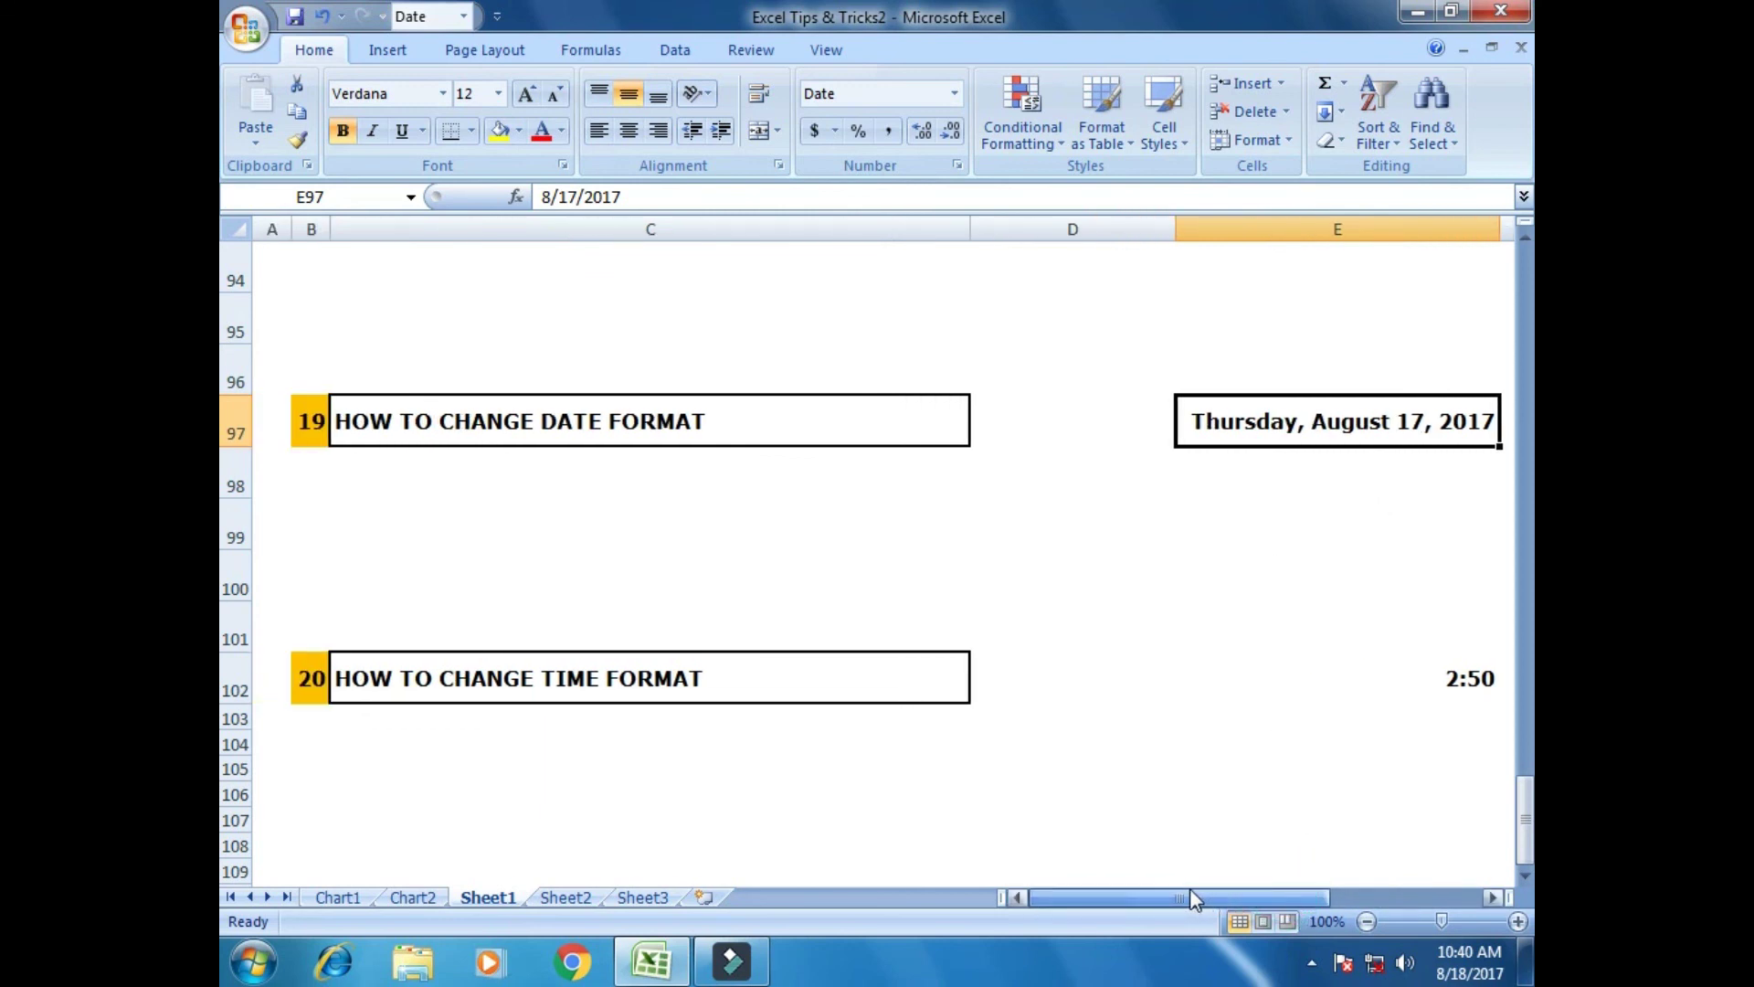
{"action": "scroll", "coordinate": [977, 583], "scroll_direction": "down", "scroll_amount": 1}
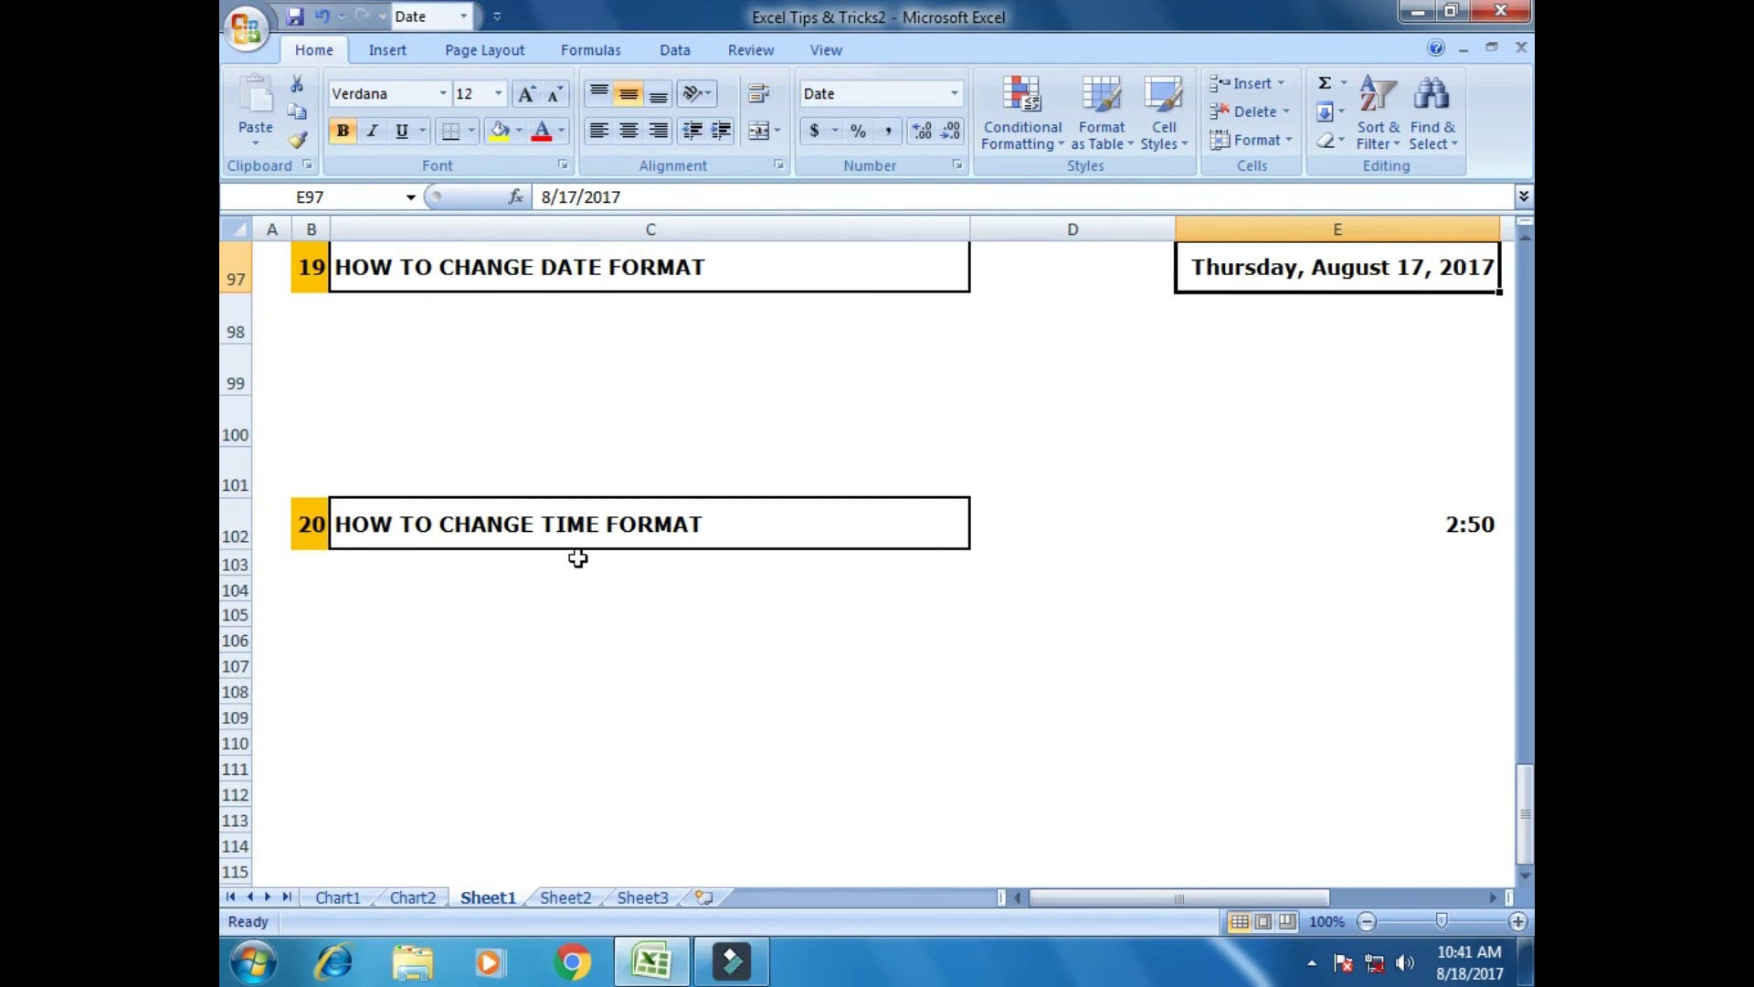
{"action": "left_click_drag", "start_coordinate": [1100, 897], "coordinate": [1206, 898]}
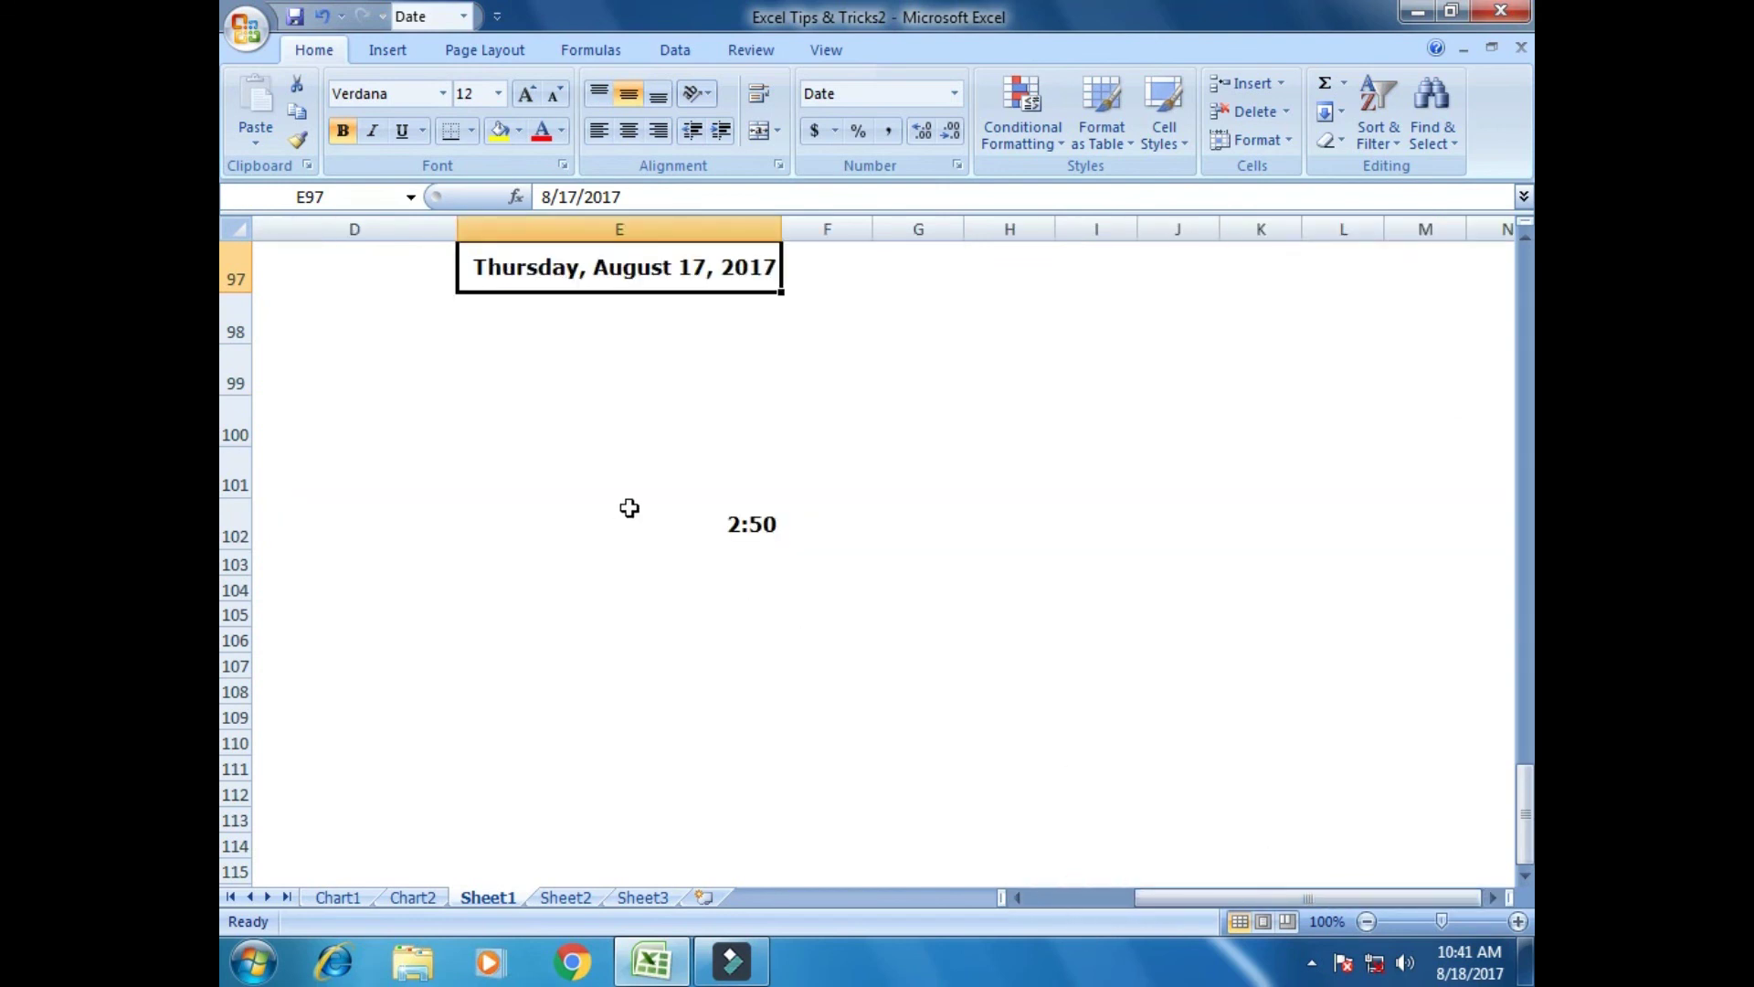
{"action": "left_click", "coordinate": [761, 525]}
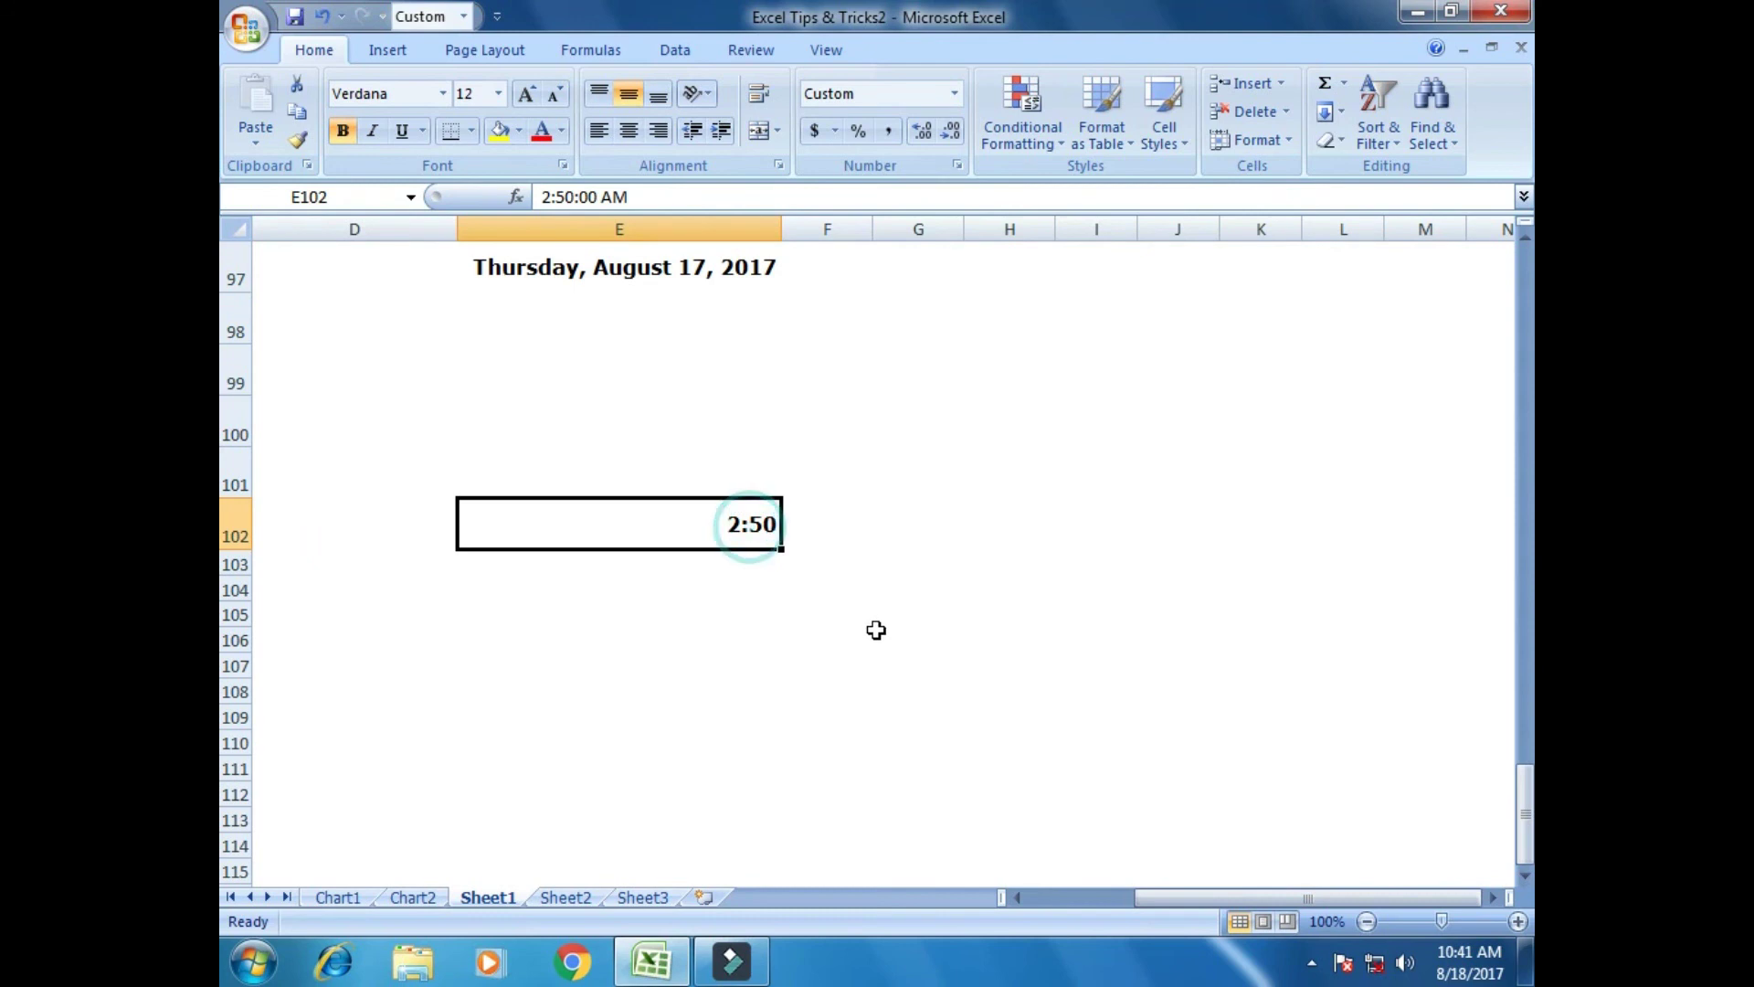
{"action": "left_click", "coordinate": [954, 94]}
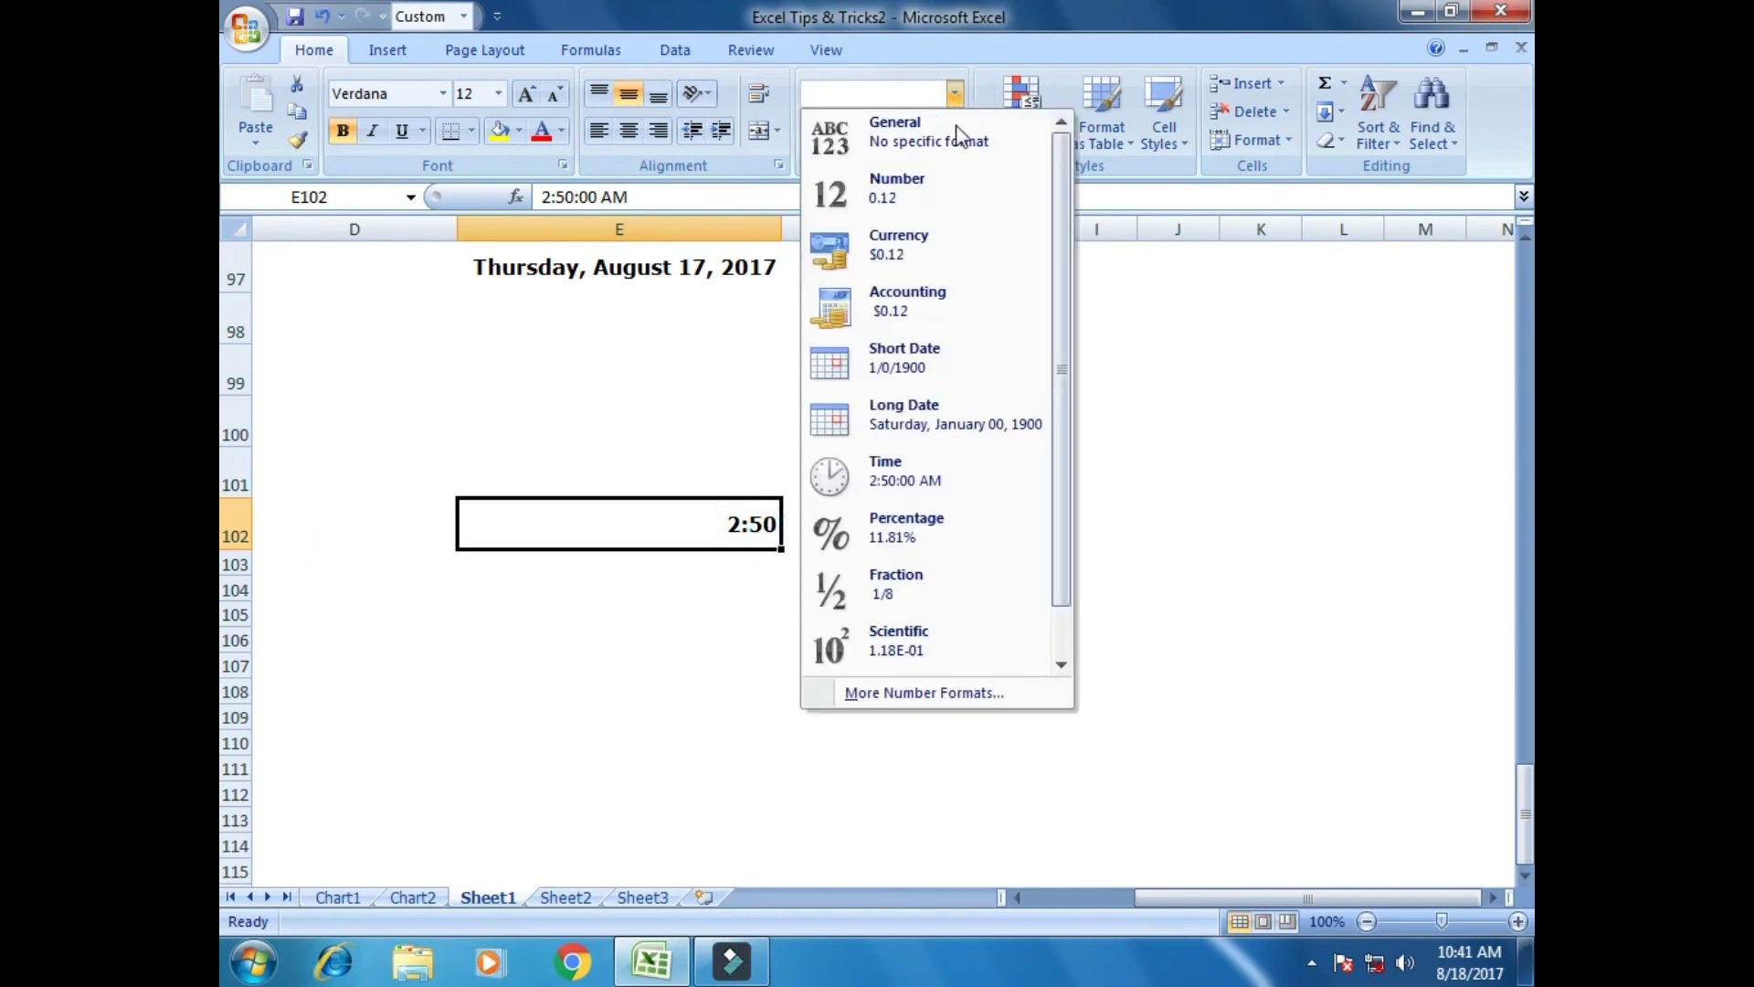
{"action": "left_click", "coordinate": [941, 694]}
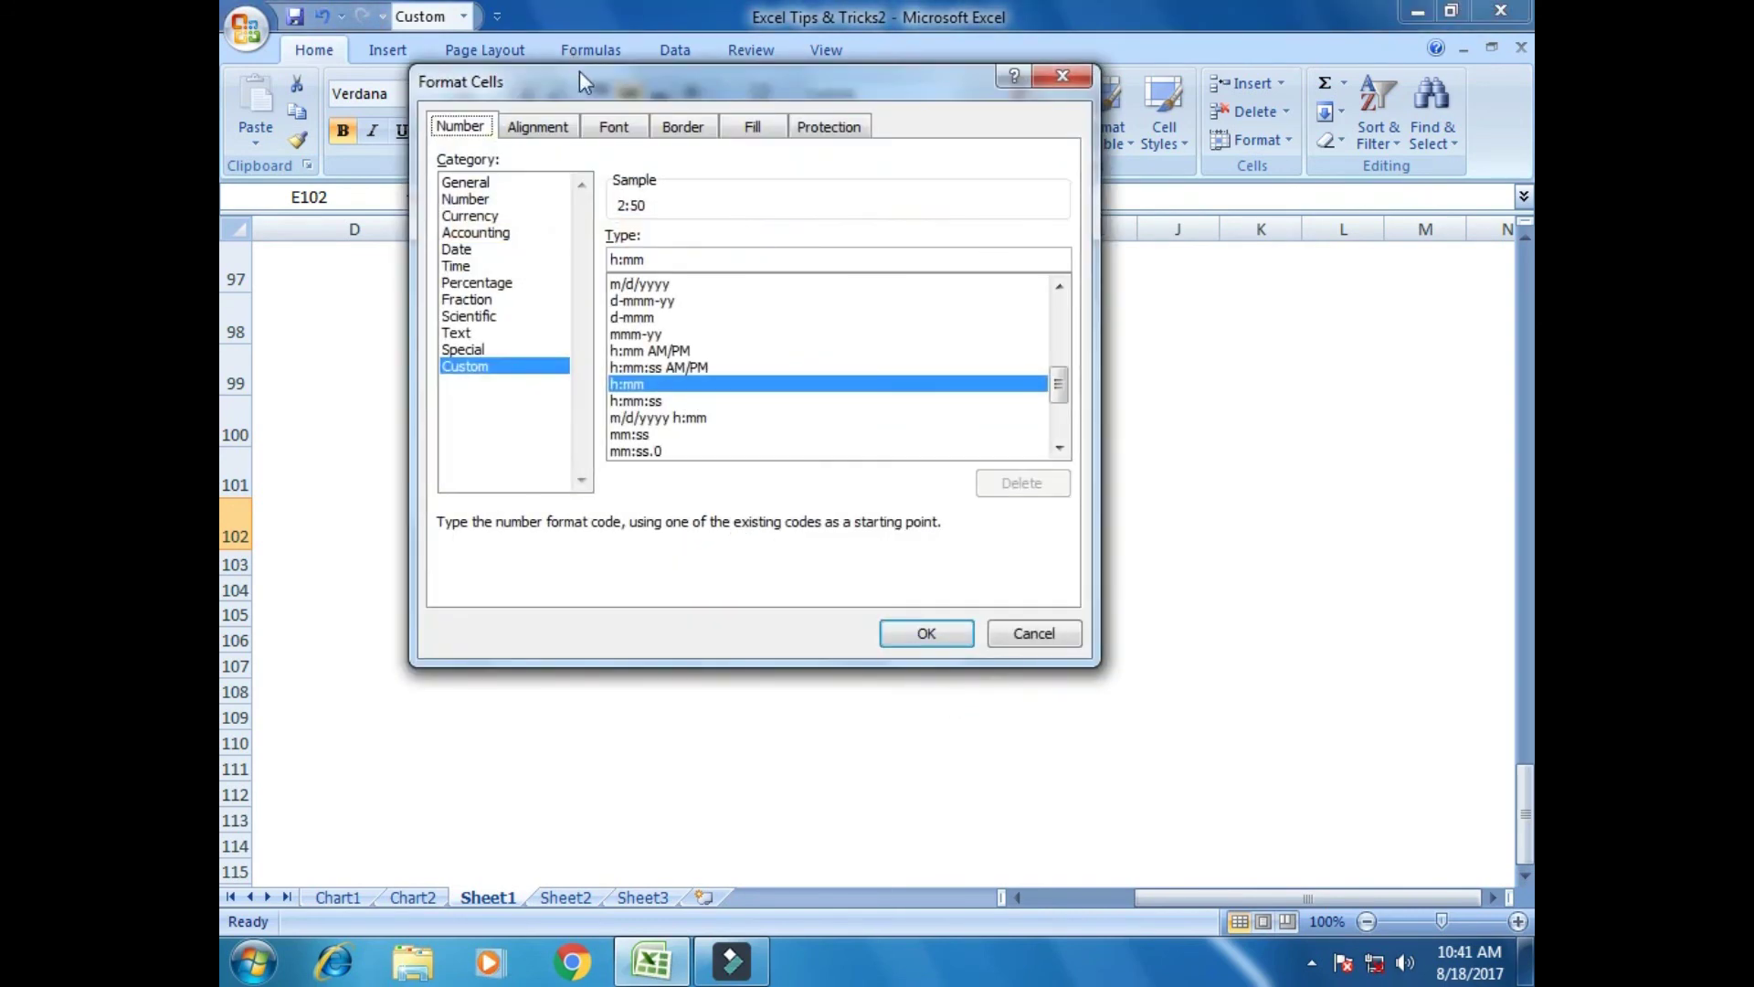
{"action": "left_click_drag", "start_coordinate": [585, 82], "coordinate": [846, 23]}
{"action": "left_click", "coordinate": [718, 67]}
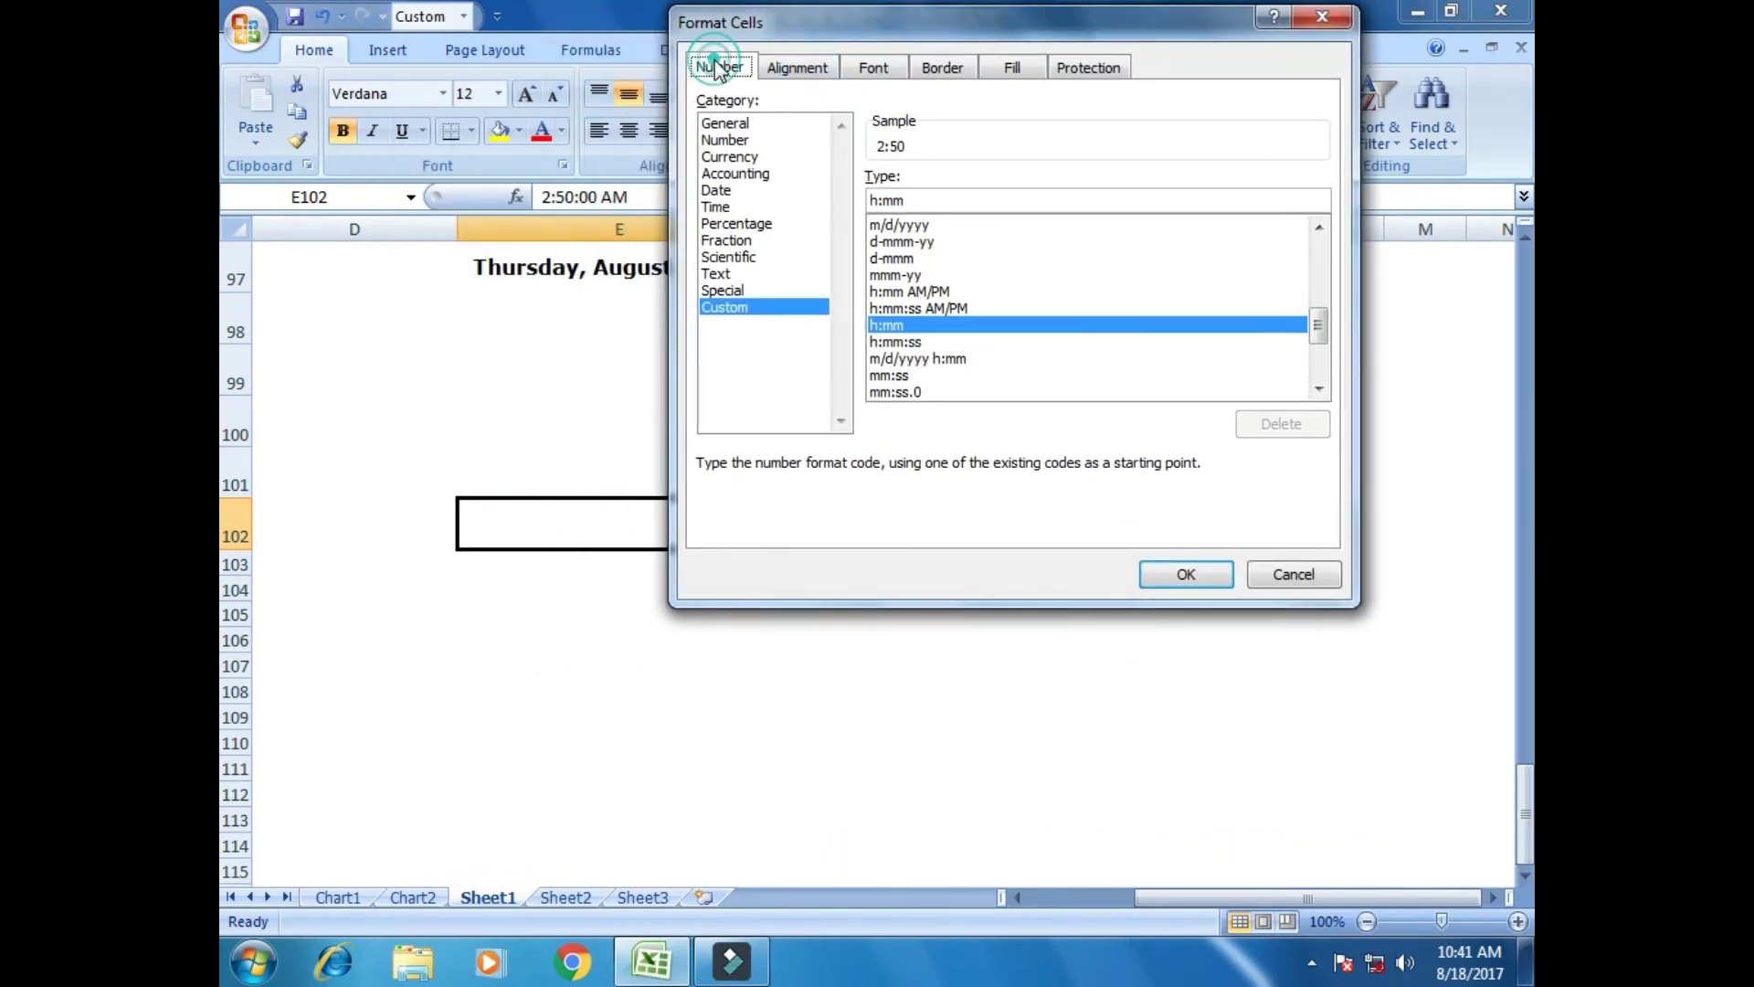
{"action": "left_click", "coordinate": [738, 206]}
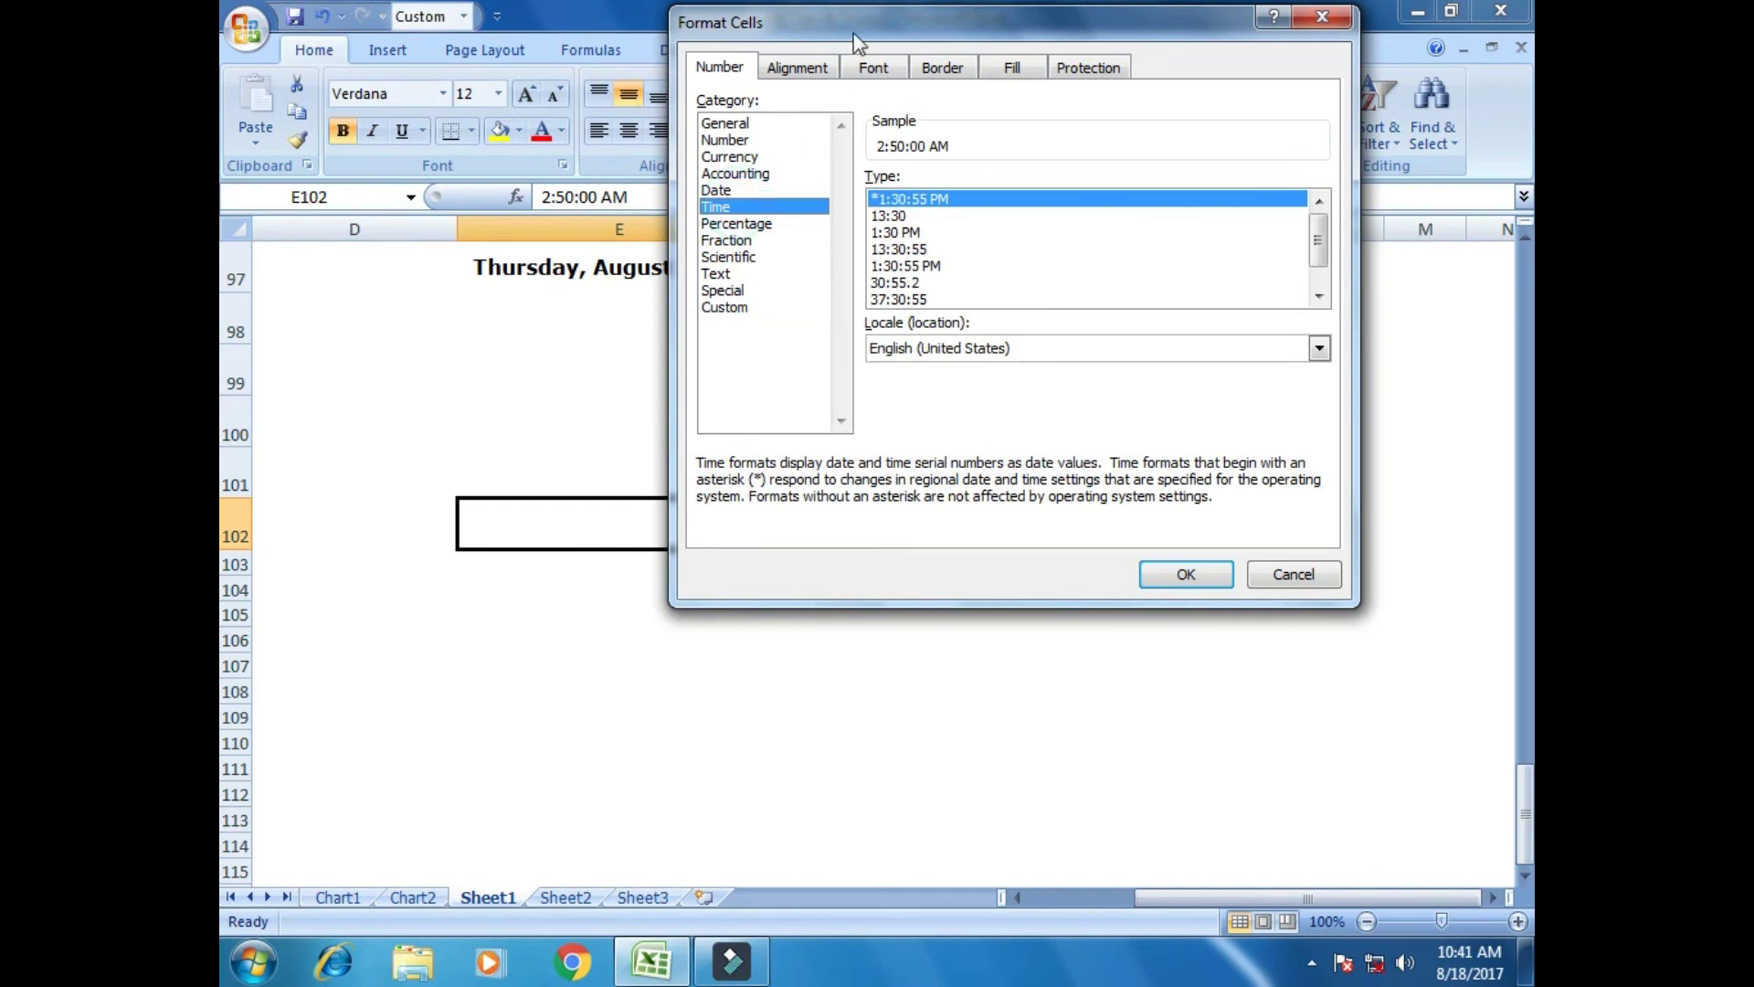
{"action": "left_click_drag", "start_coordinate": [857, 41], "coordinate": [995, 47]}
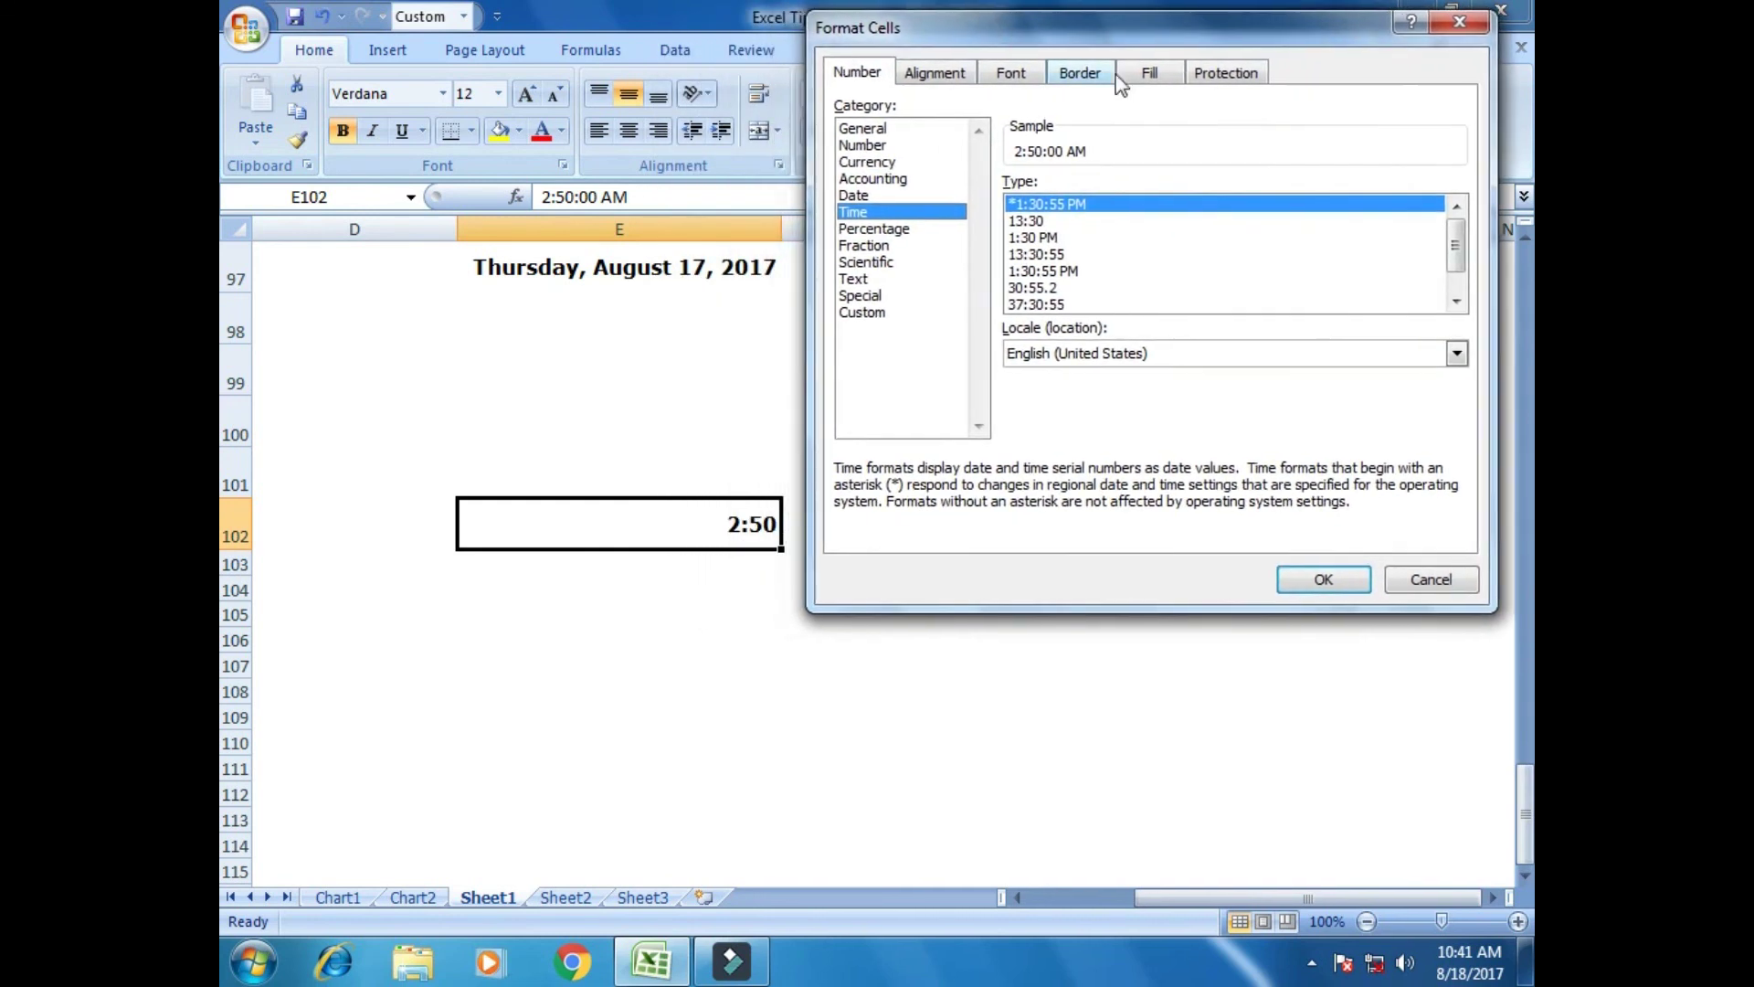
Preview the 1:30 PM and 13:30:55 time types for E102, and apply the 1:30:55 PM type.
{"action": "left_click", "coordinate": [1071, 235]}
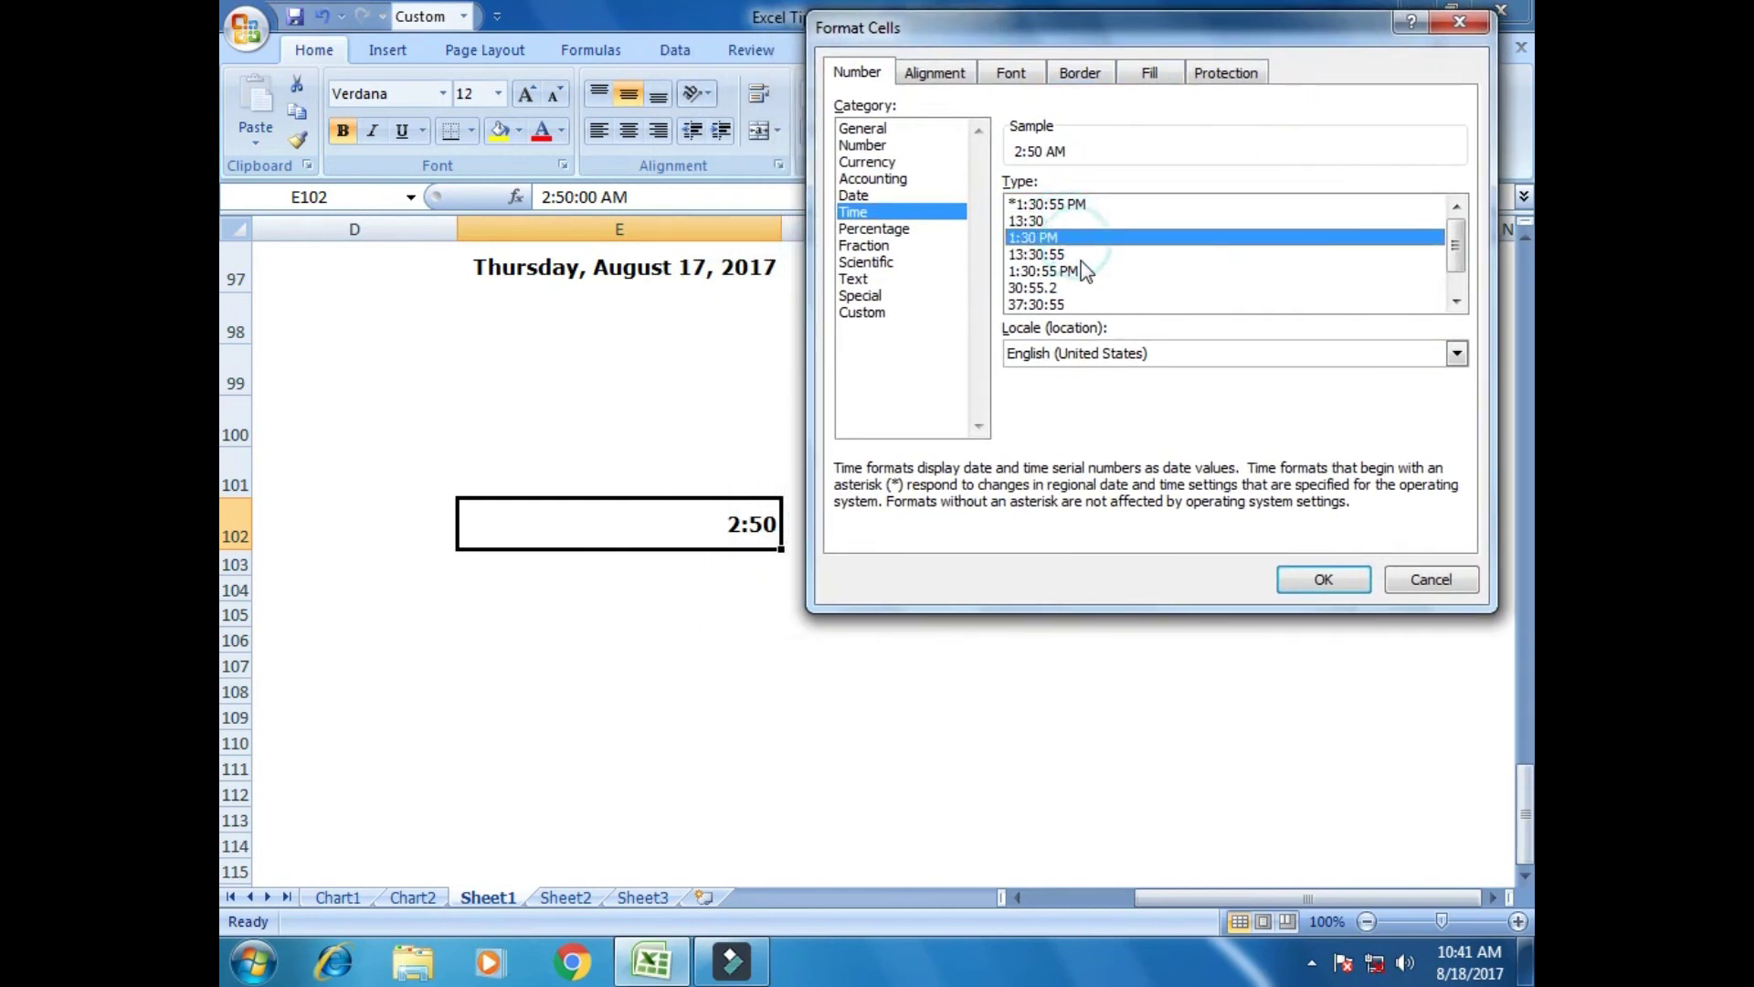
{"action": "left_click", "coordinate": [1082, 256]}
{"action": "left_click", "coordinate": [1084, 272]}
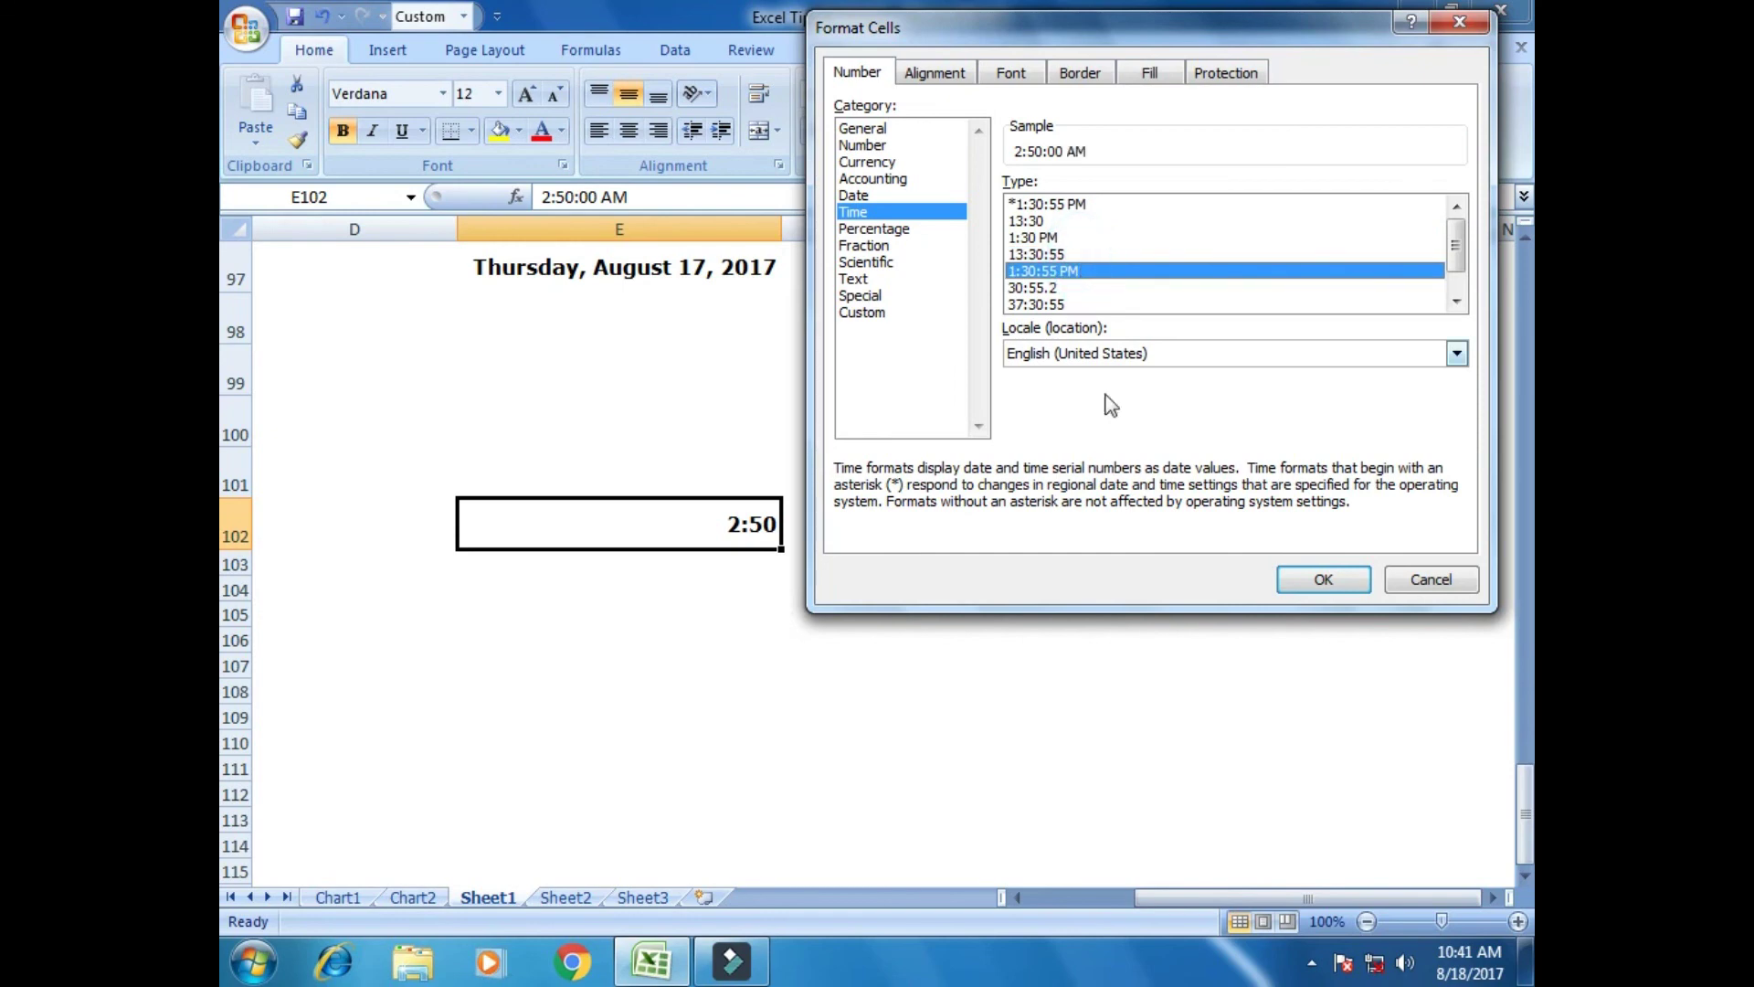
{"action": "left_click", "coordinate": [1359, 581]}
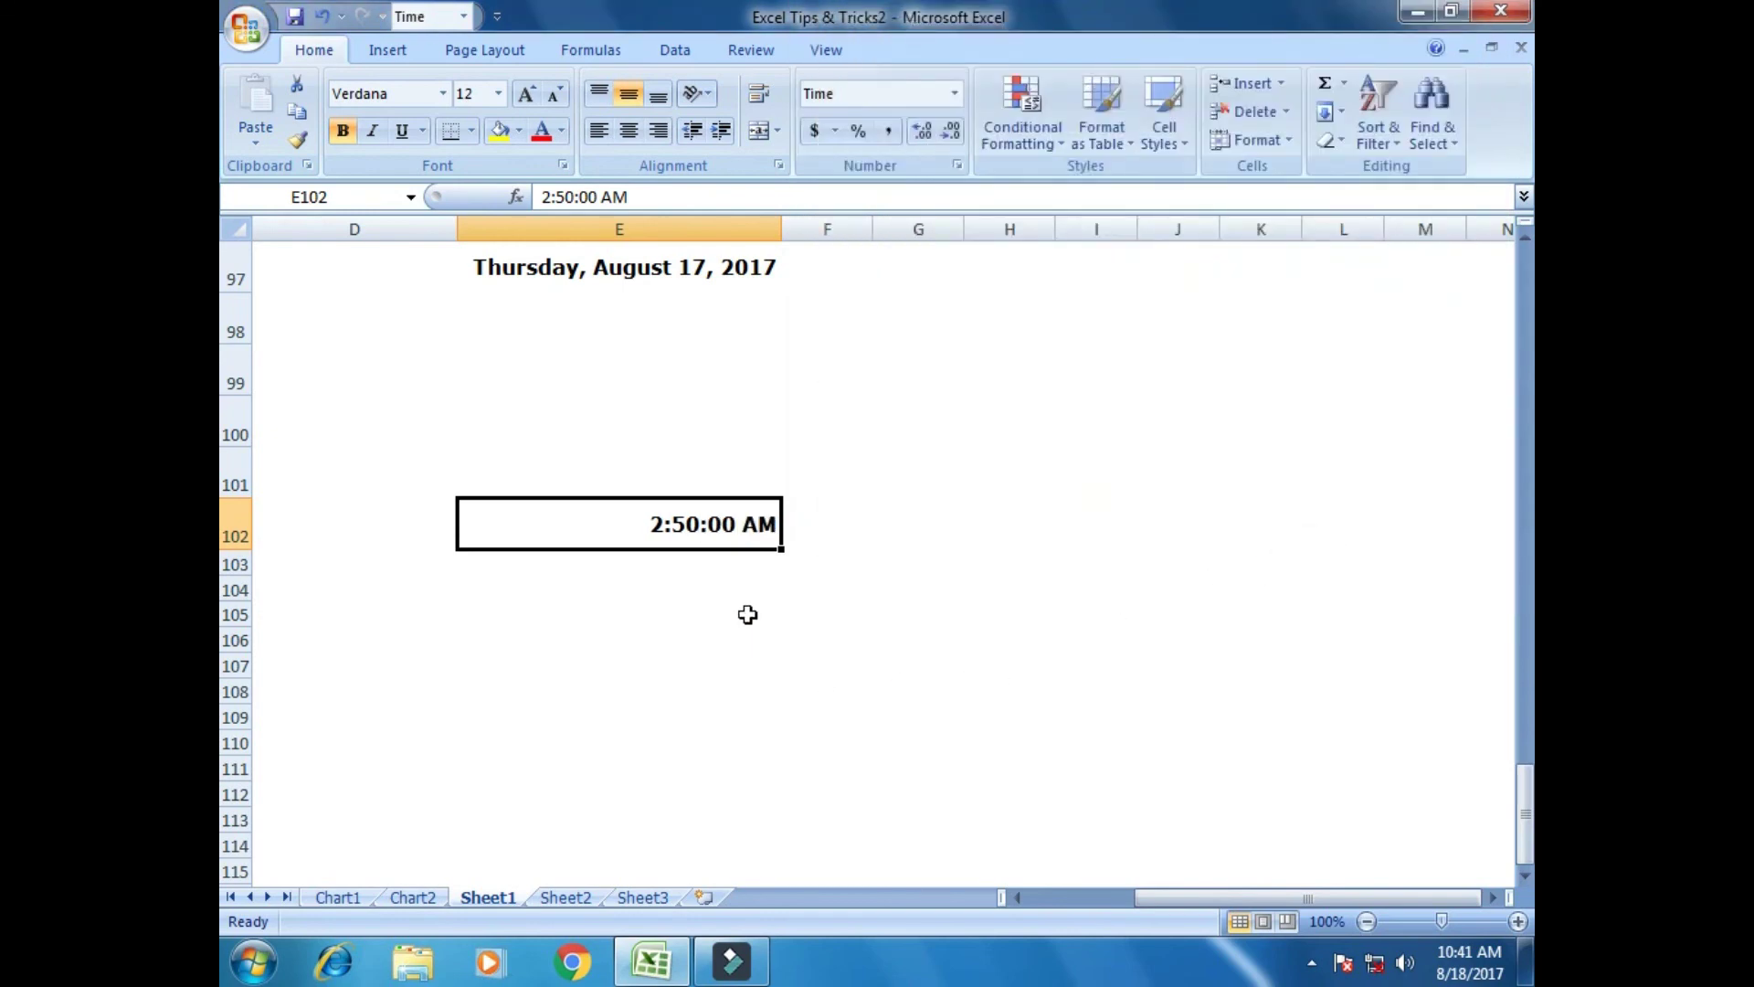
Review the whole list of Excel tips on Sheet1, from the title and tip 1 down to tip 20.
{"action": "left_click_drag", "start_coordinate": [1280, 896], "coordinate": [1176, 895]}
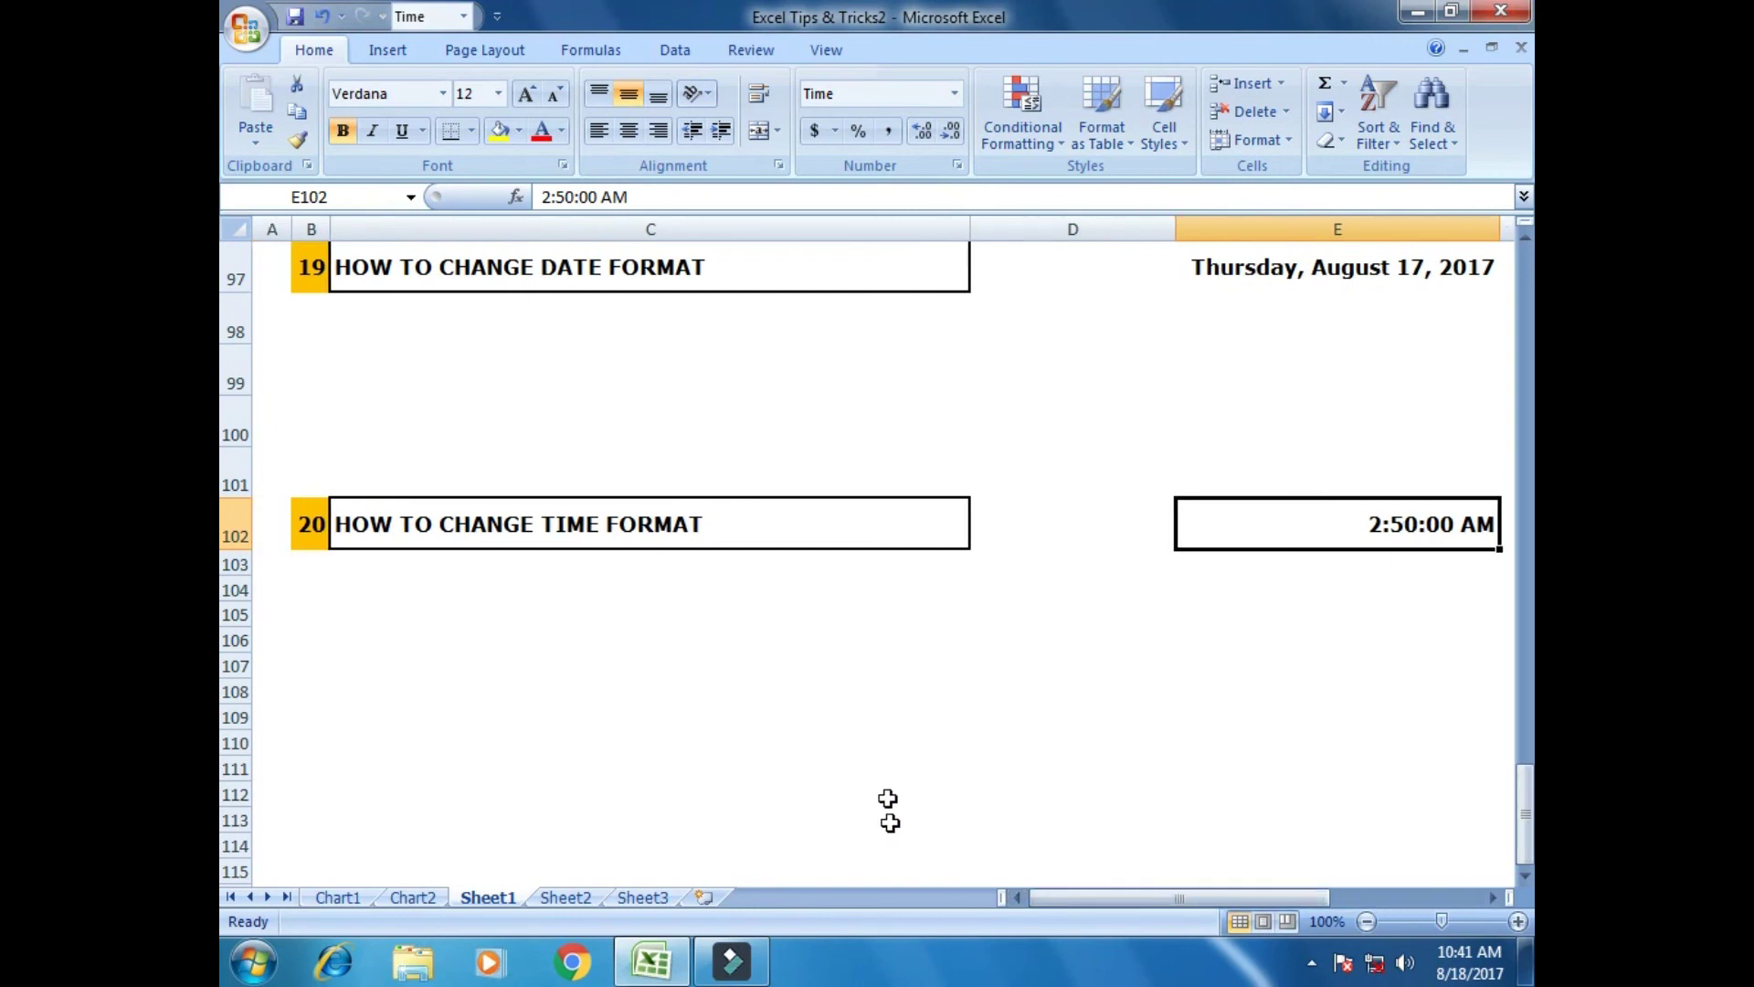
{"action": "left_click", "coordinate": [630, 668]}
{"action": "scroll", "coordinate": [629, 686], "scroll_direction": "up", "scroll_amount": 8}
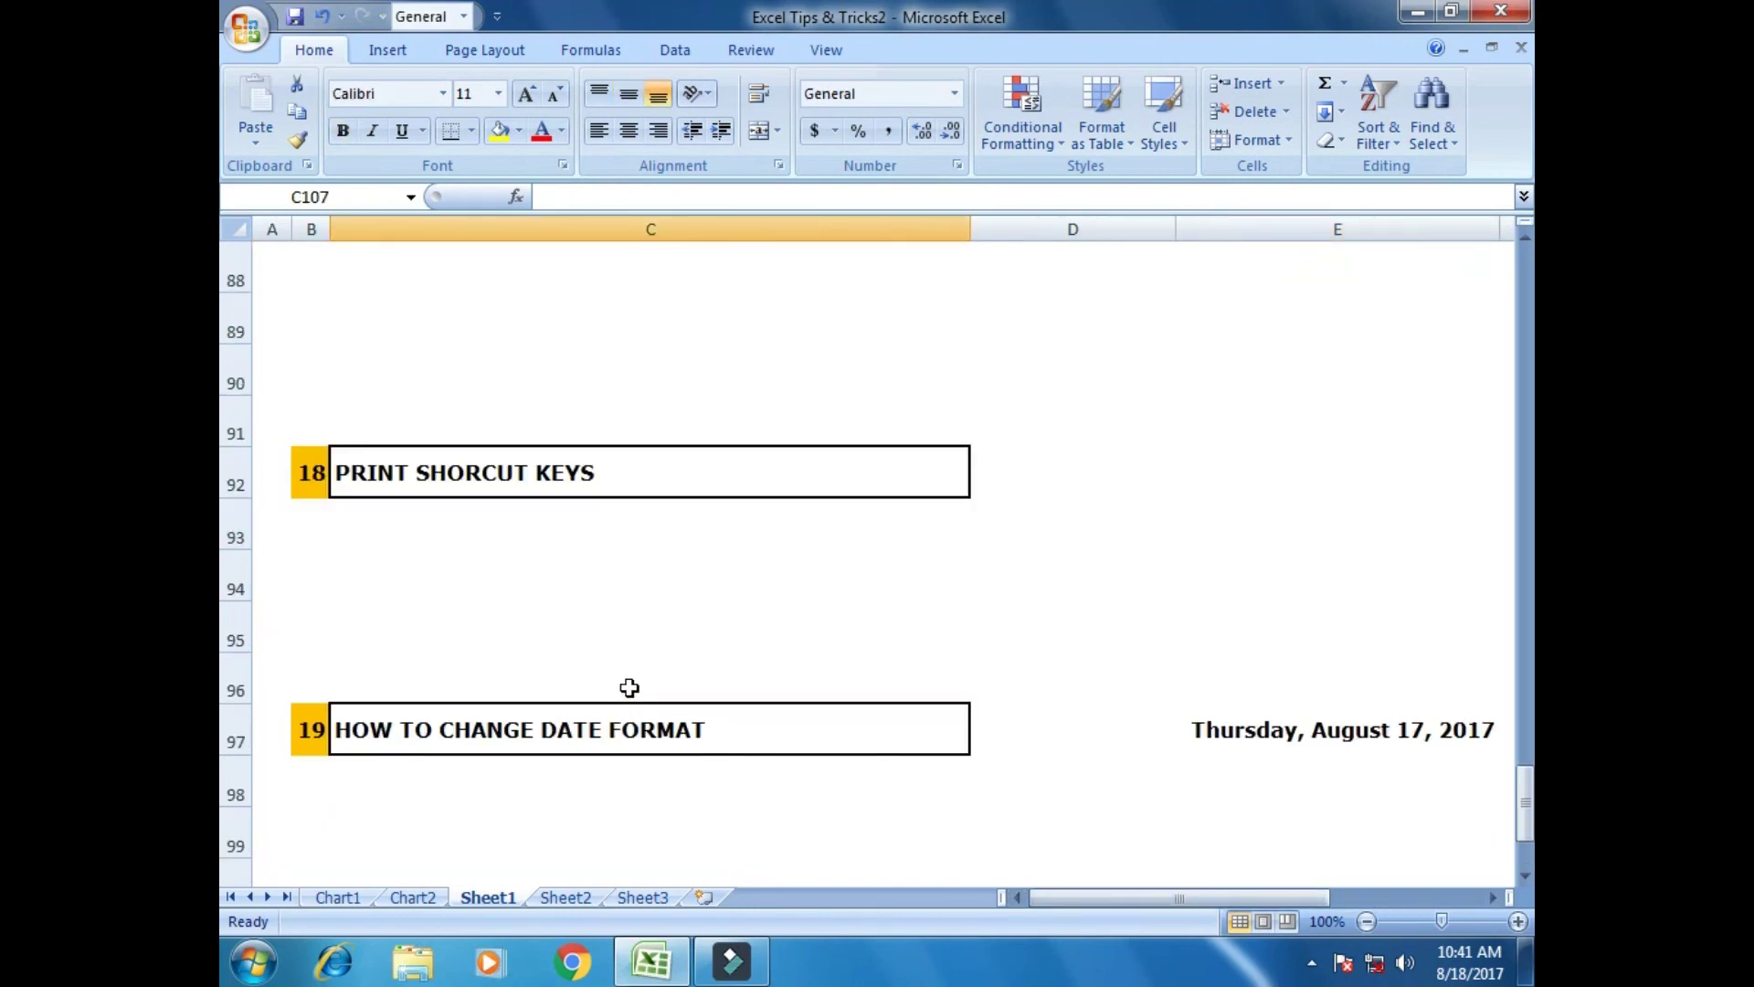
{"action": "scroll", "coordinate": [630, 687], "scroll_direction": "up", "scroll_amount": 5}
{"action": "scroll", "coordinate": [635, 687], "scroll_direction": "up", "scroll_amount": 14}
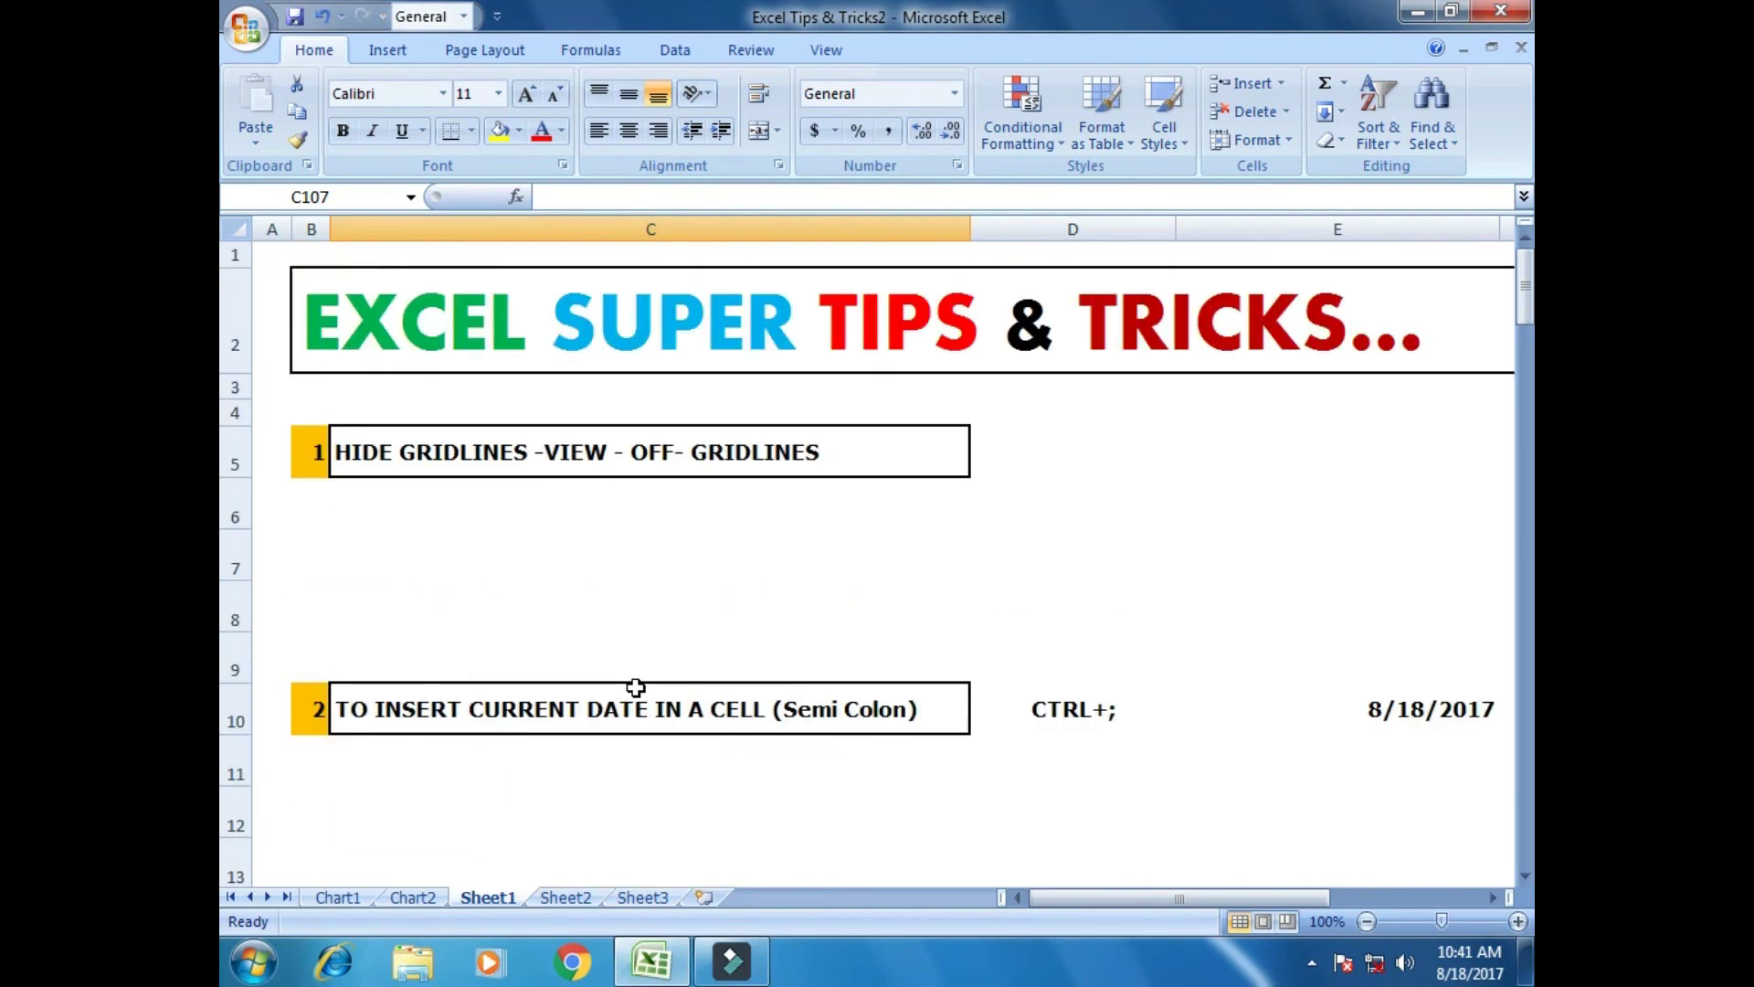
{"action": "left_click", "coordinate": [611, 543]}
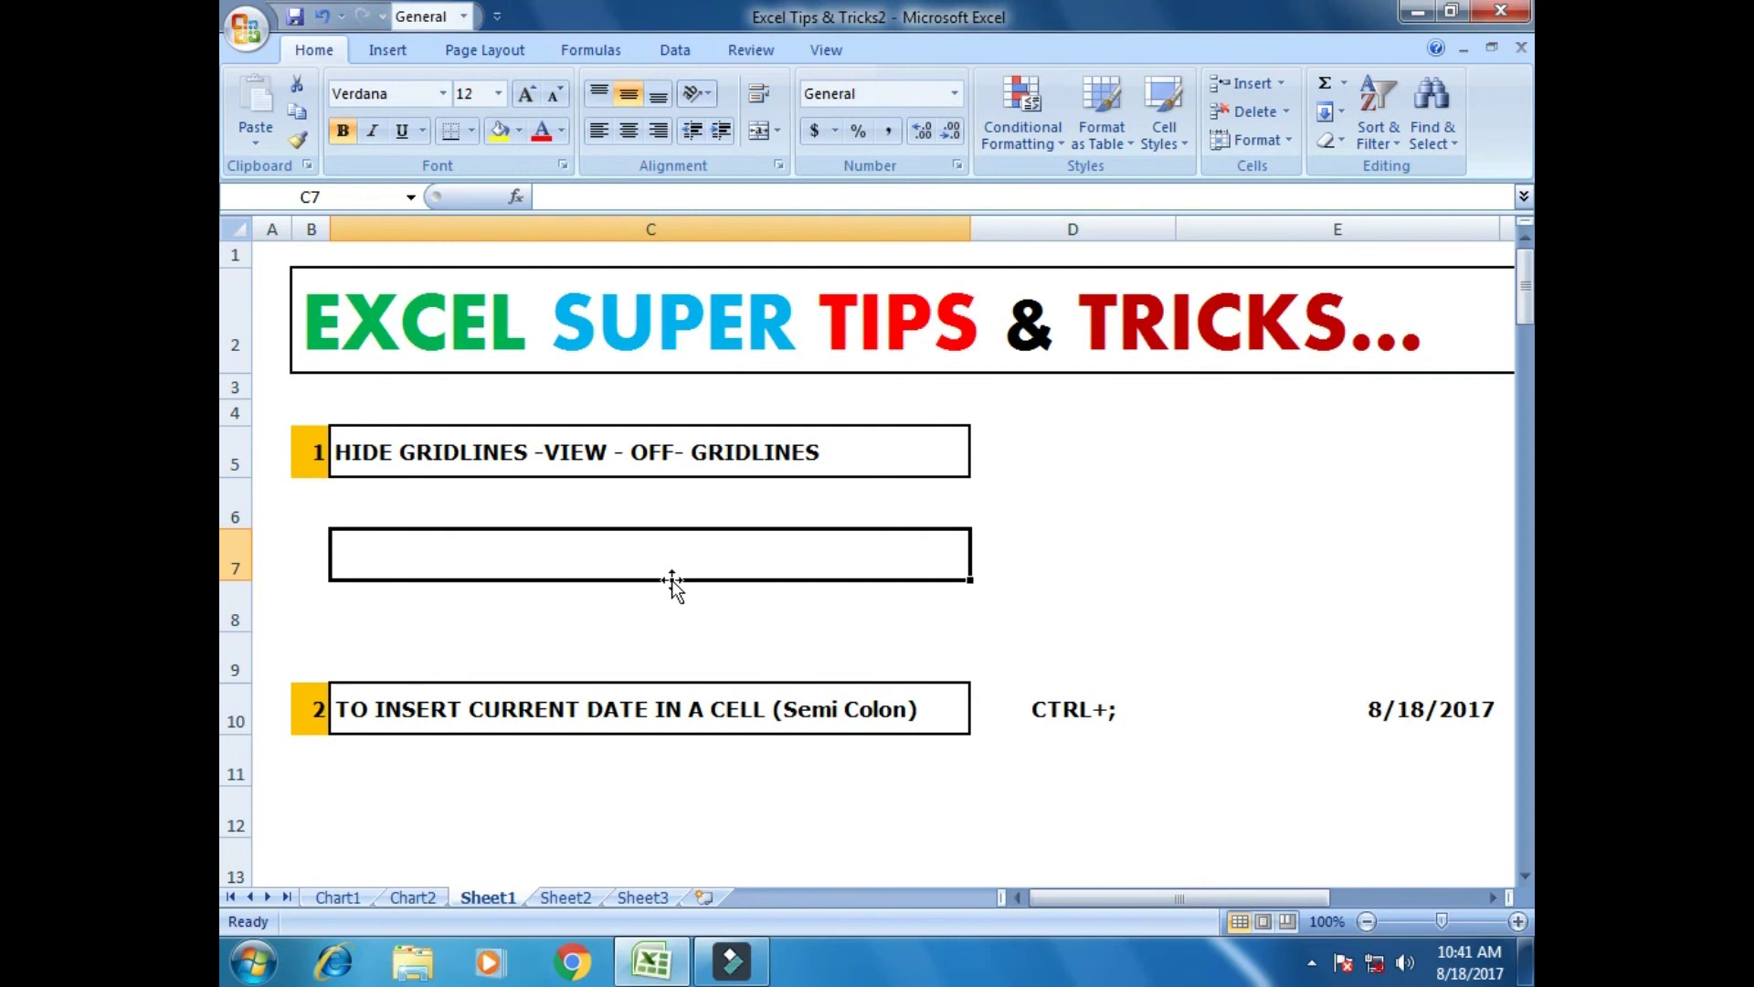
{"action": "scroll", "coordinate": [671, 580], "scroll_direction": "down", "scroll_amount": 1}
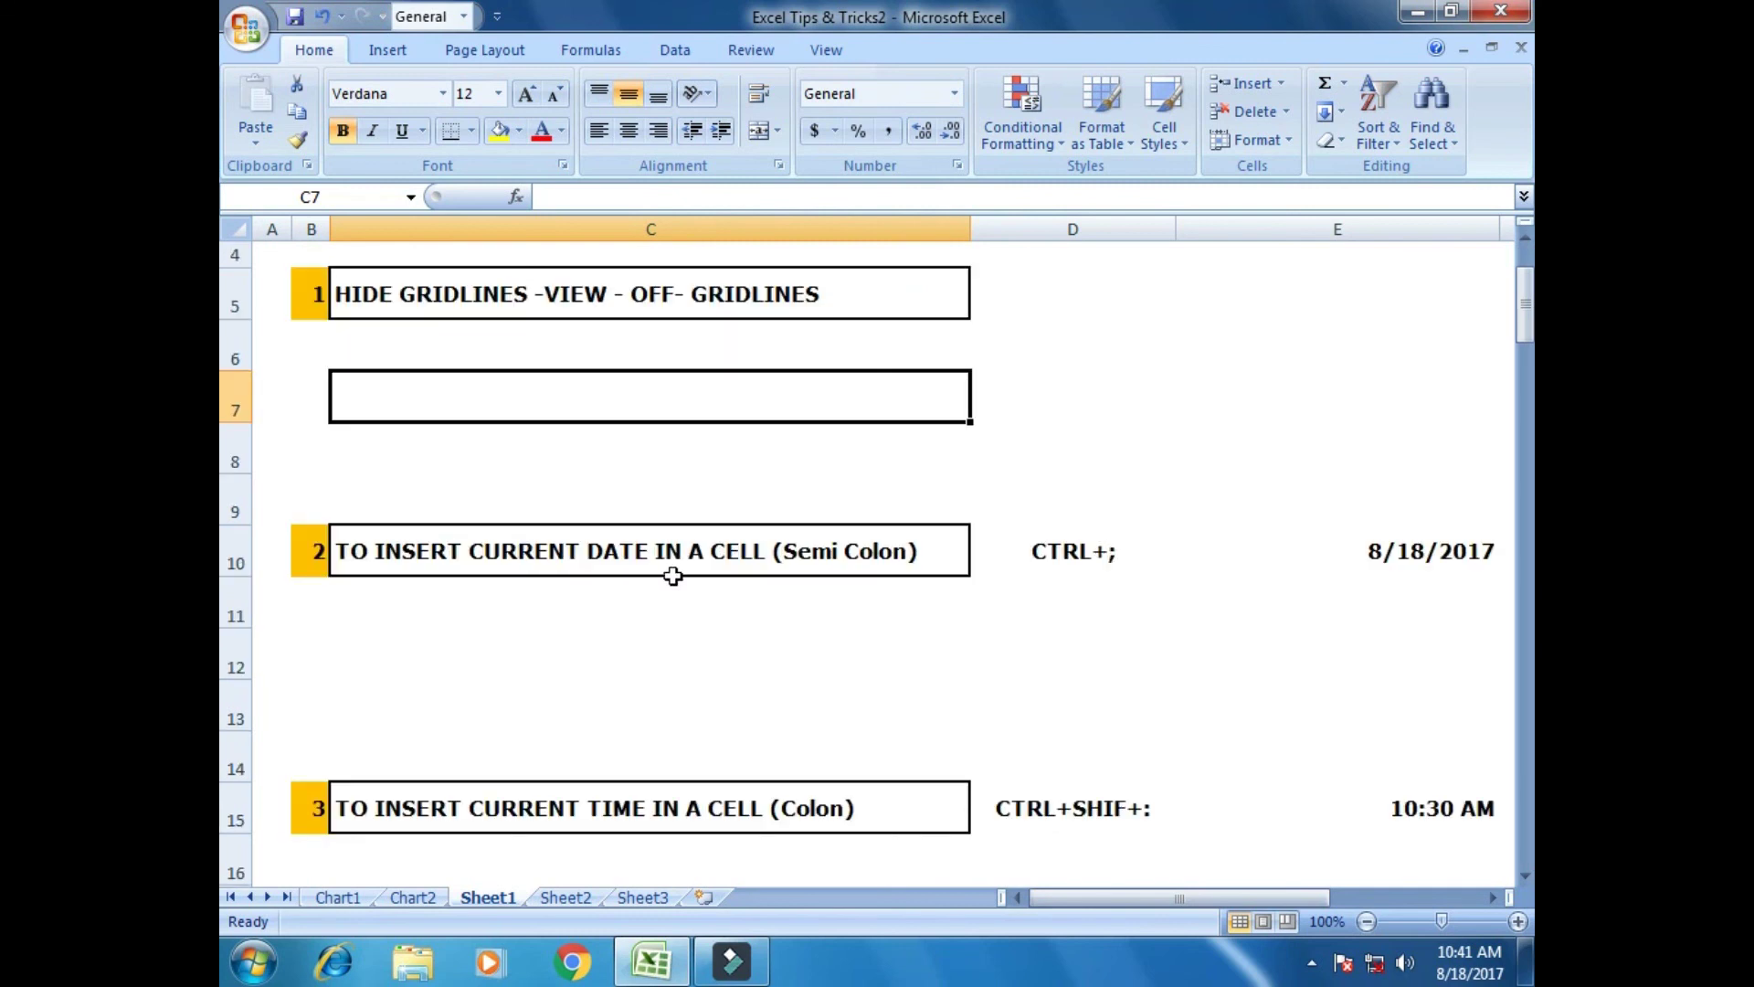
{"action": "scroll", "coordinate": [673, 575], "scroll_direction": "down", "scroll_amount": 7}
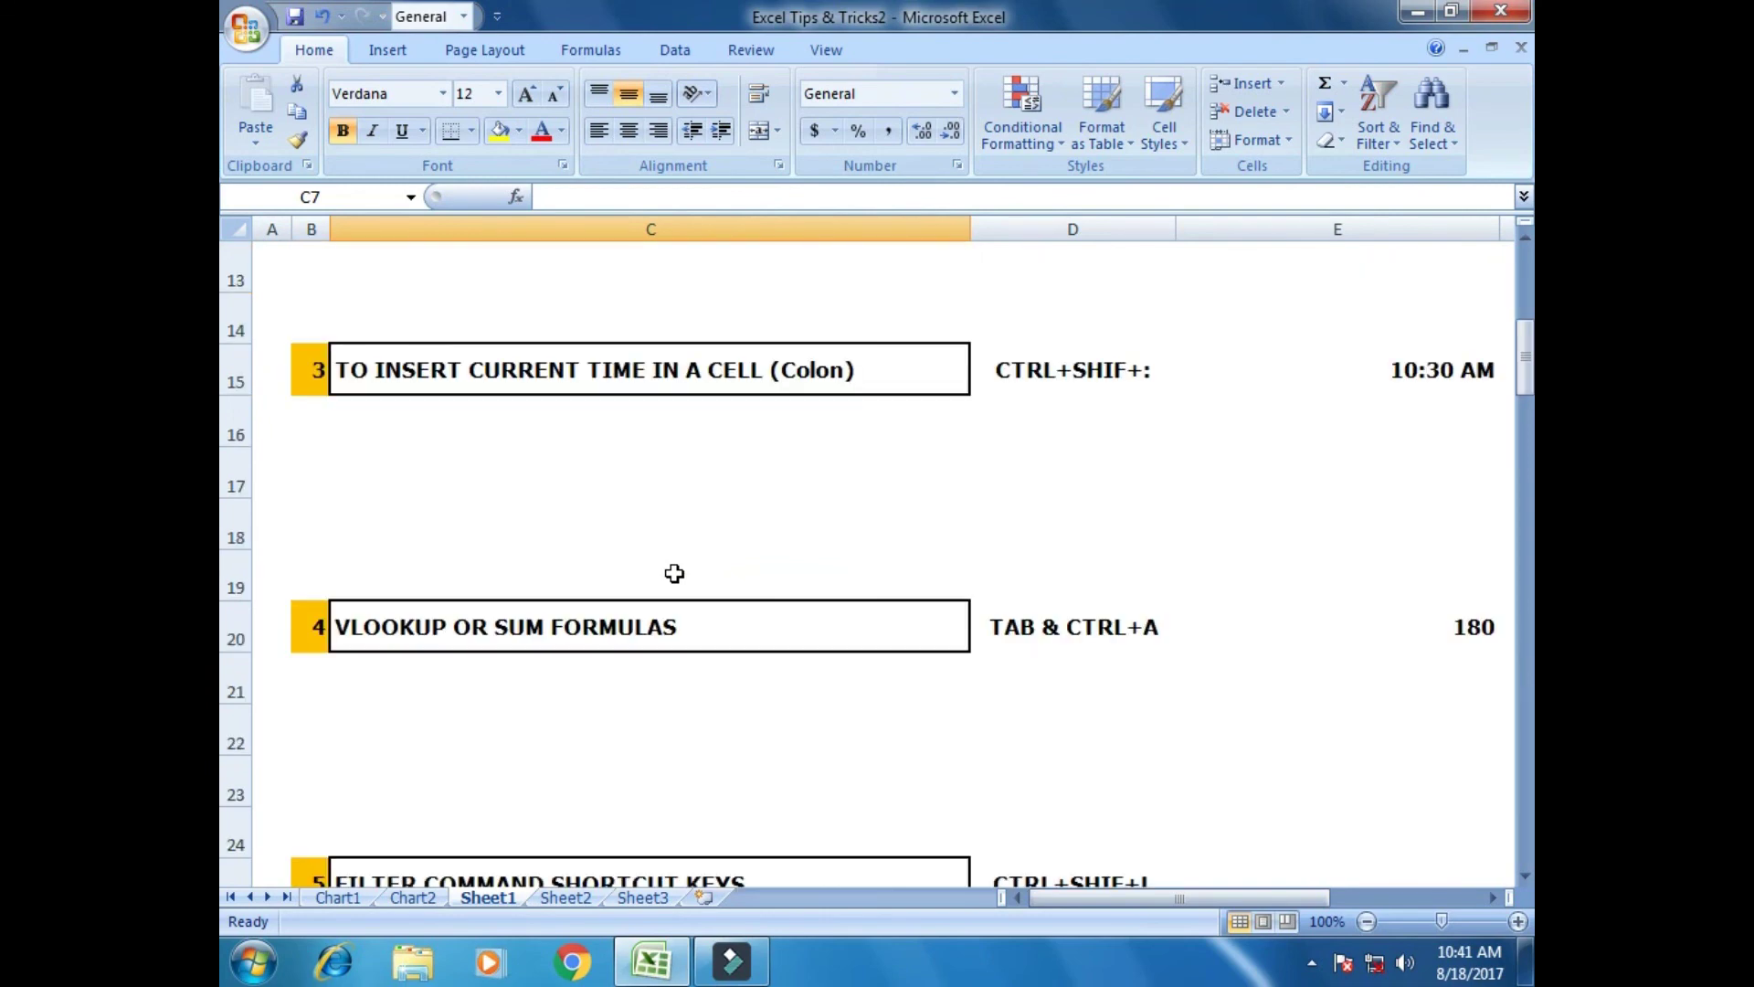
{"action": "scroll", "coordinate": [674, 574], "scroll_direction": "down", "scroll_amount": 7}
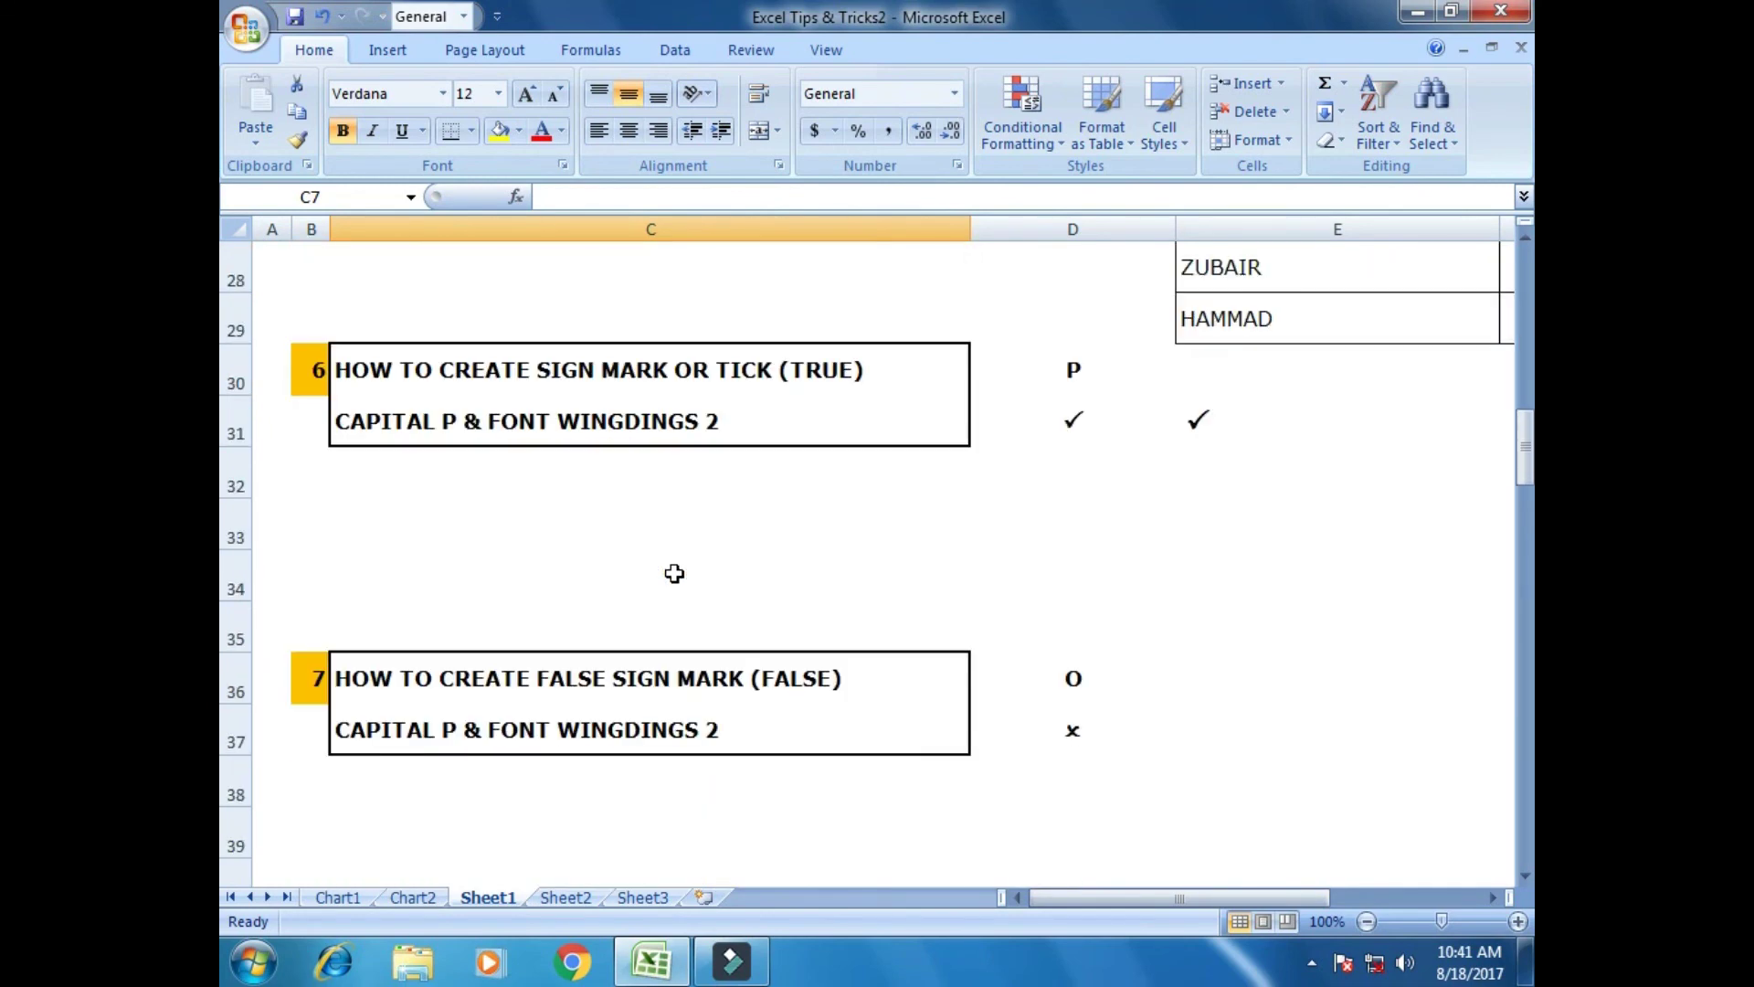
{"action": "scroll", "coordinate": [674, 573], "scroll_direction": "down", "scroll_amount": 9}
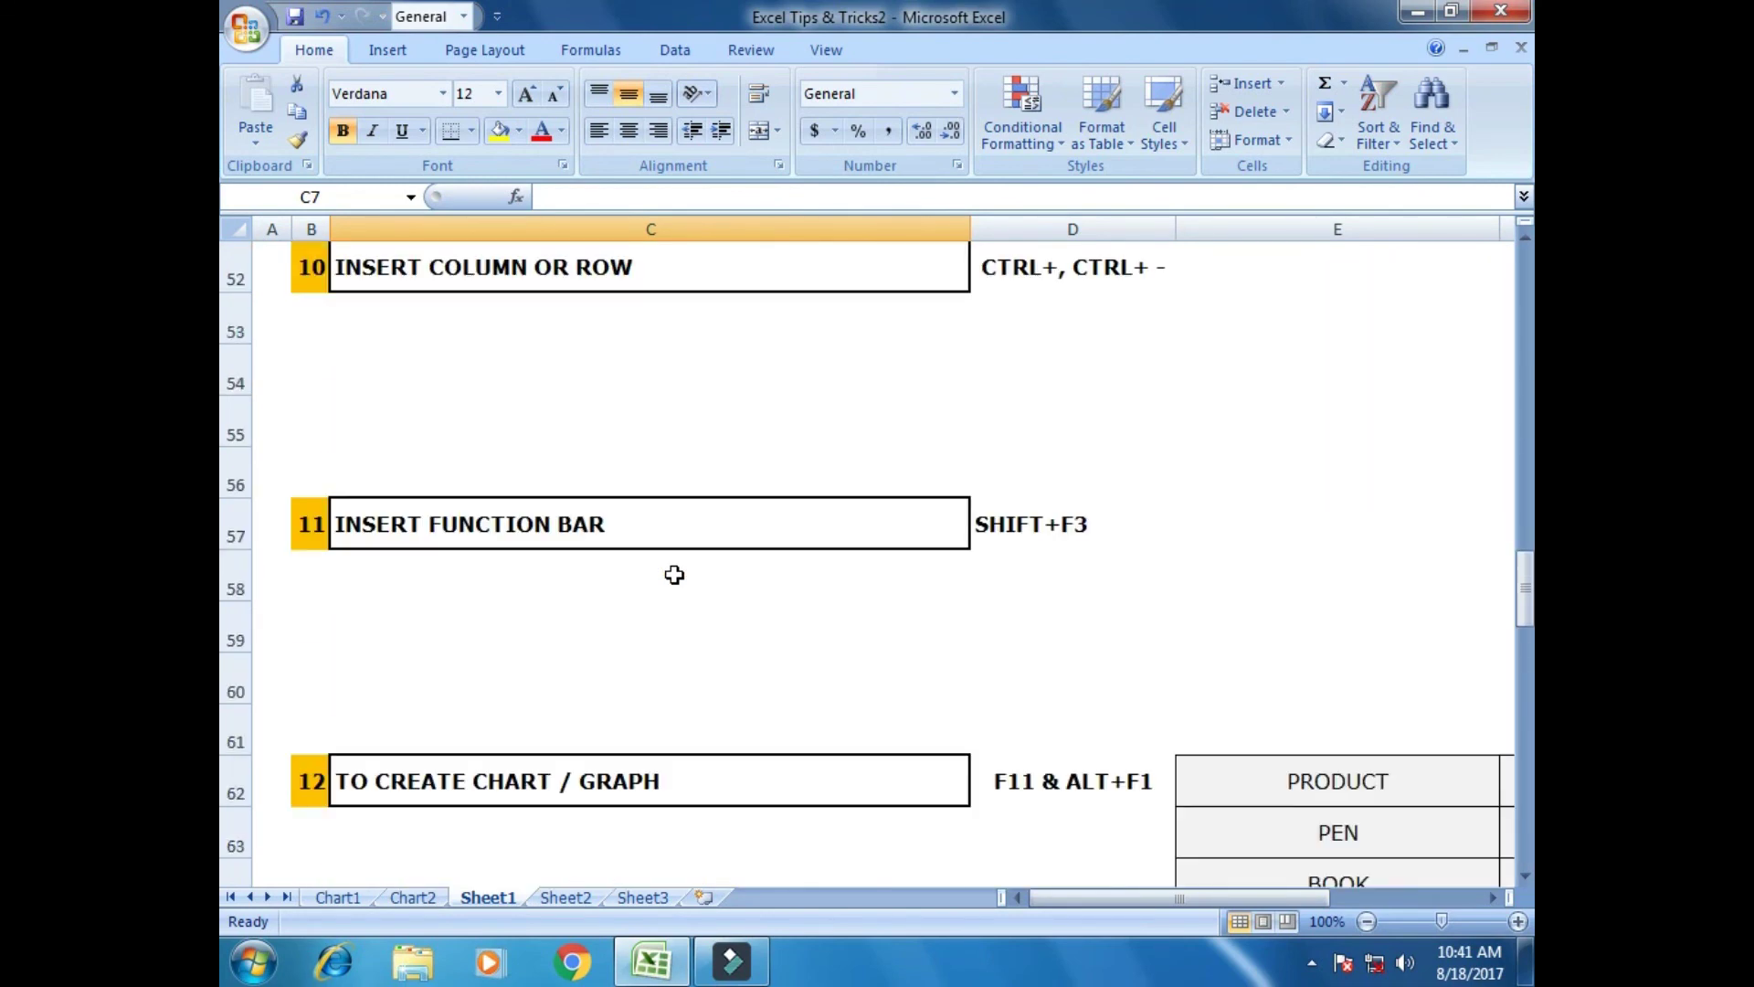
{"action": "scroll", "coordinate": [674, 575], "scroll_direction": "down", "scroll_amount": 8}
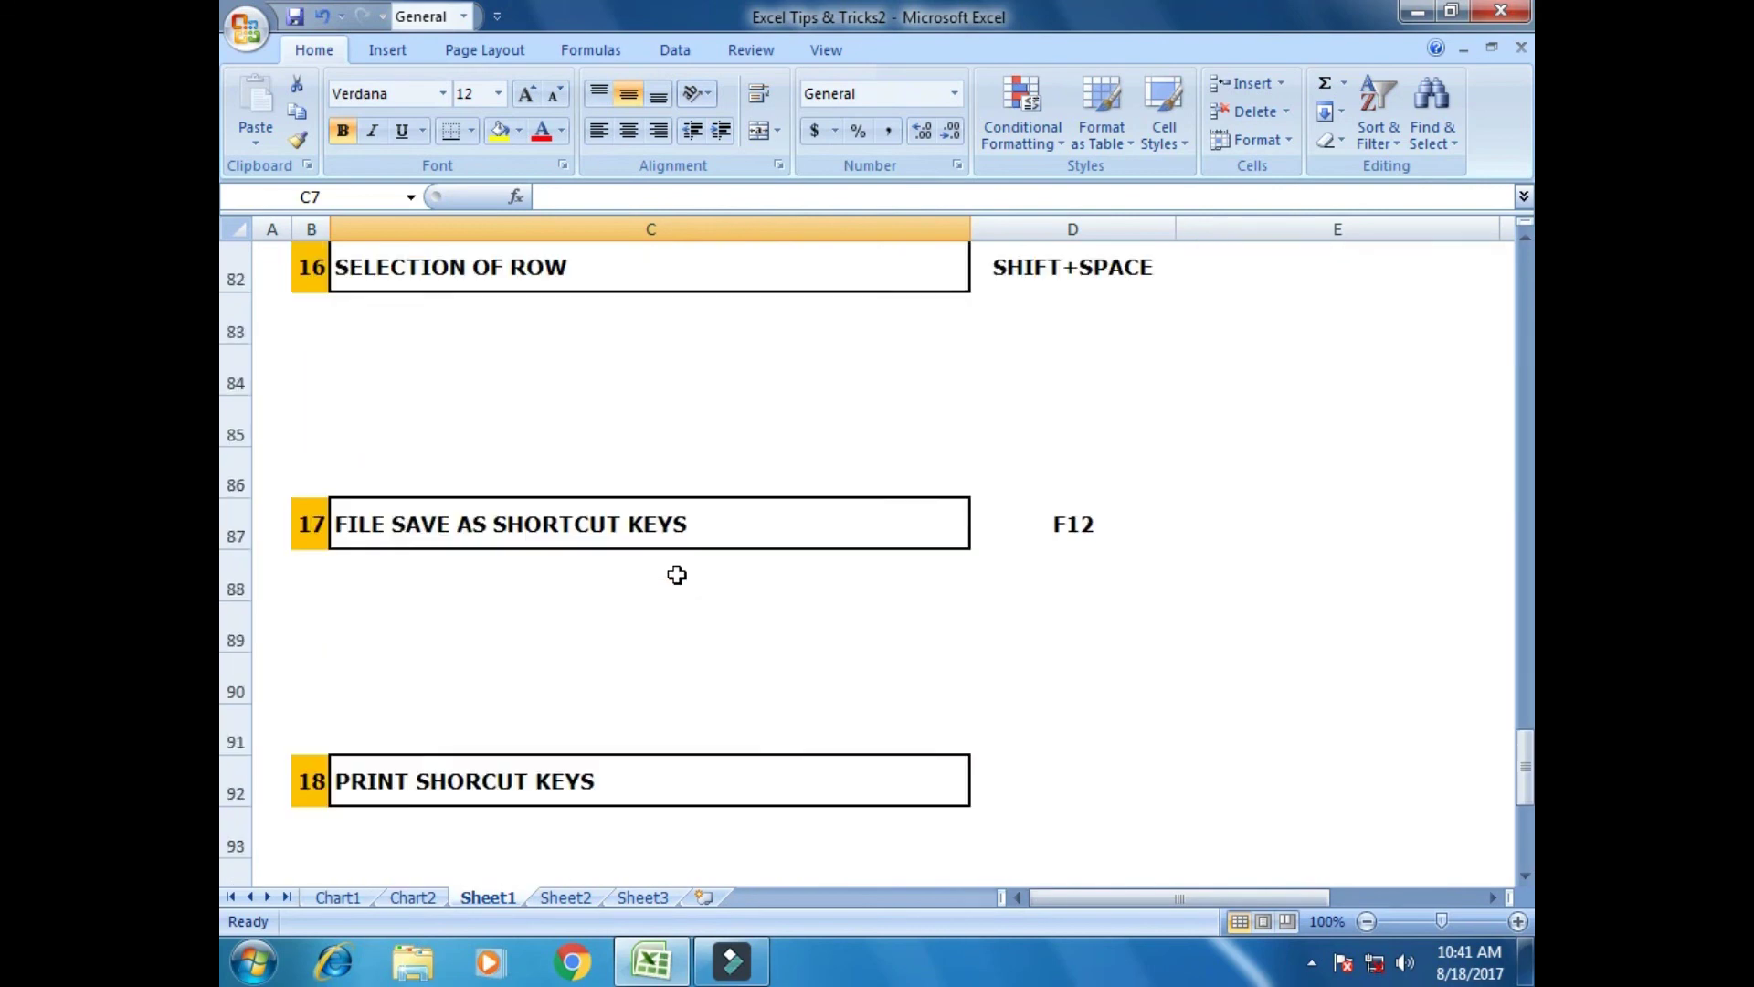
{"action": "scroll", "coordinate": [677, 575], "scroll_direction": "down", "scroll_amount": 1}
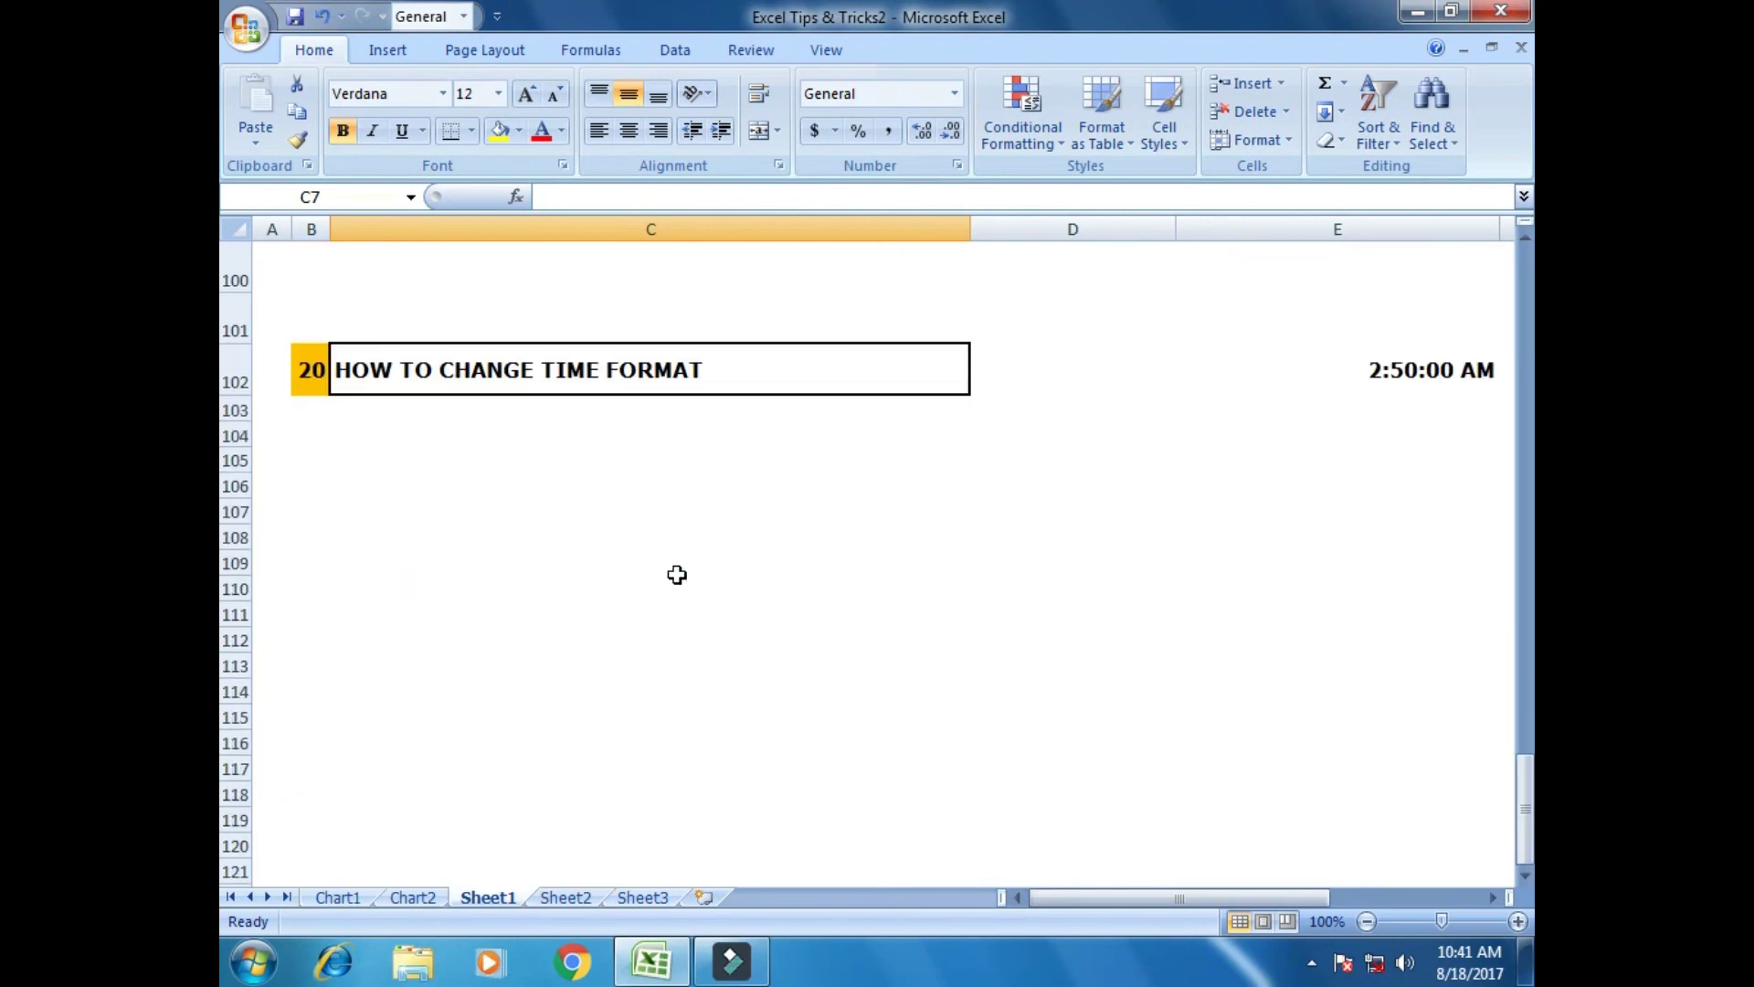
{"action": "left_click", "coordinate": [620, 545]}
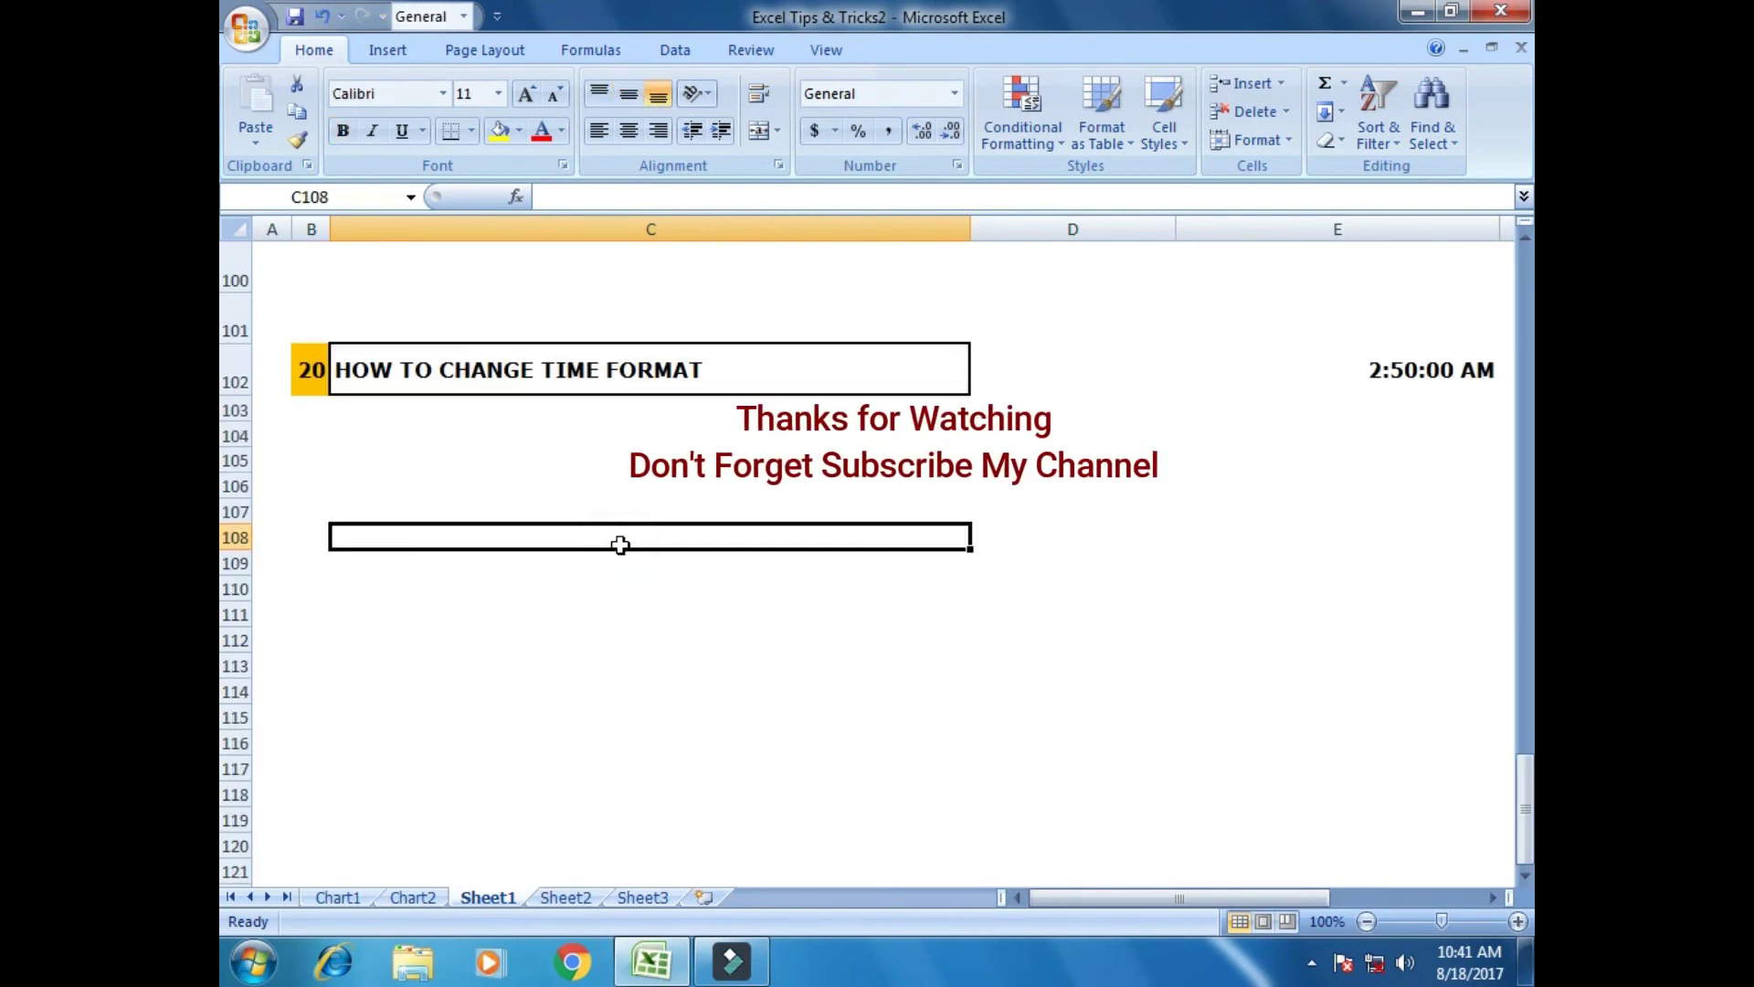